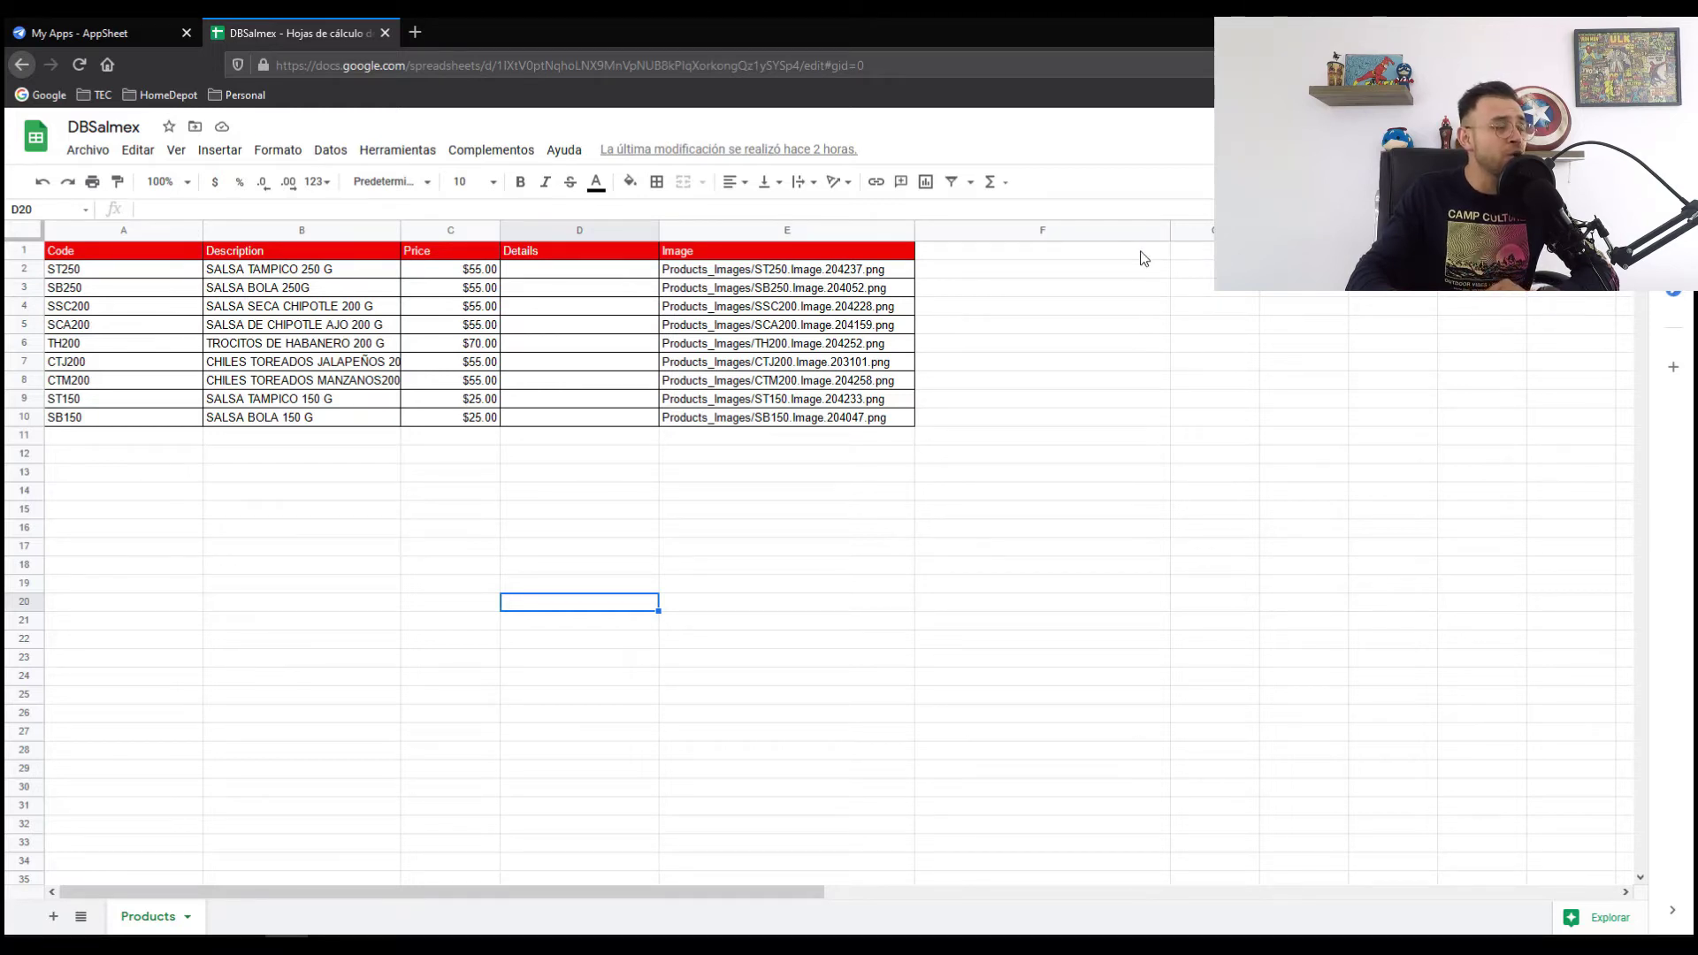
Step: Reopen DBSalmex and add a new sheet named Customers
click(37, 135)
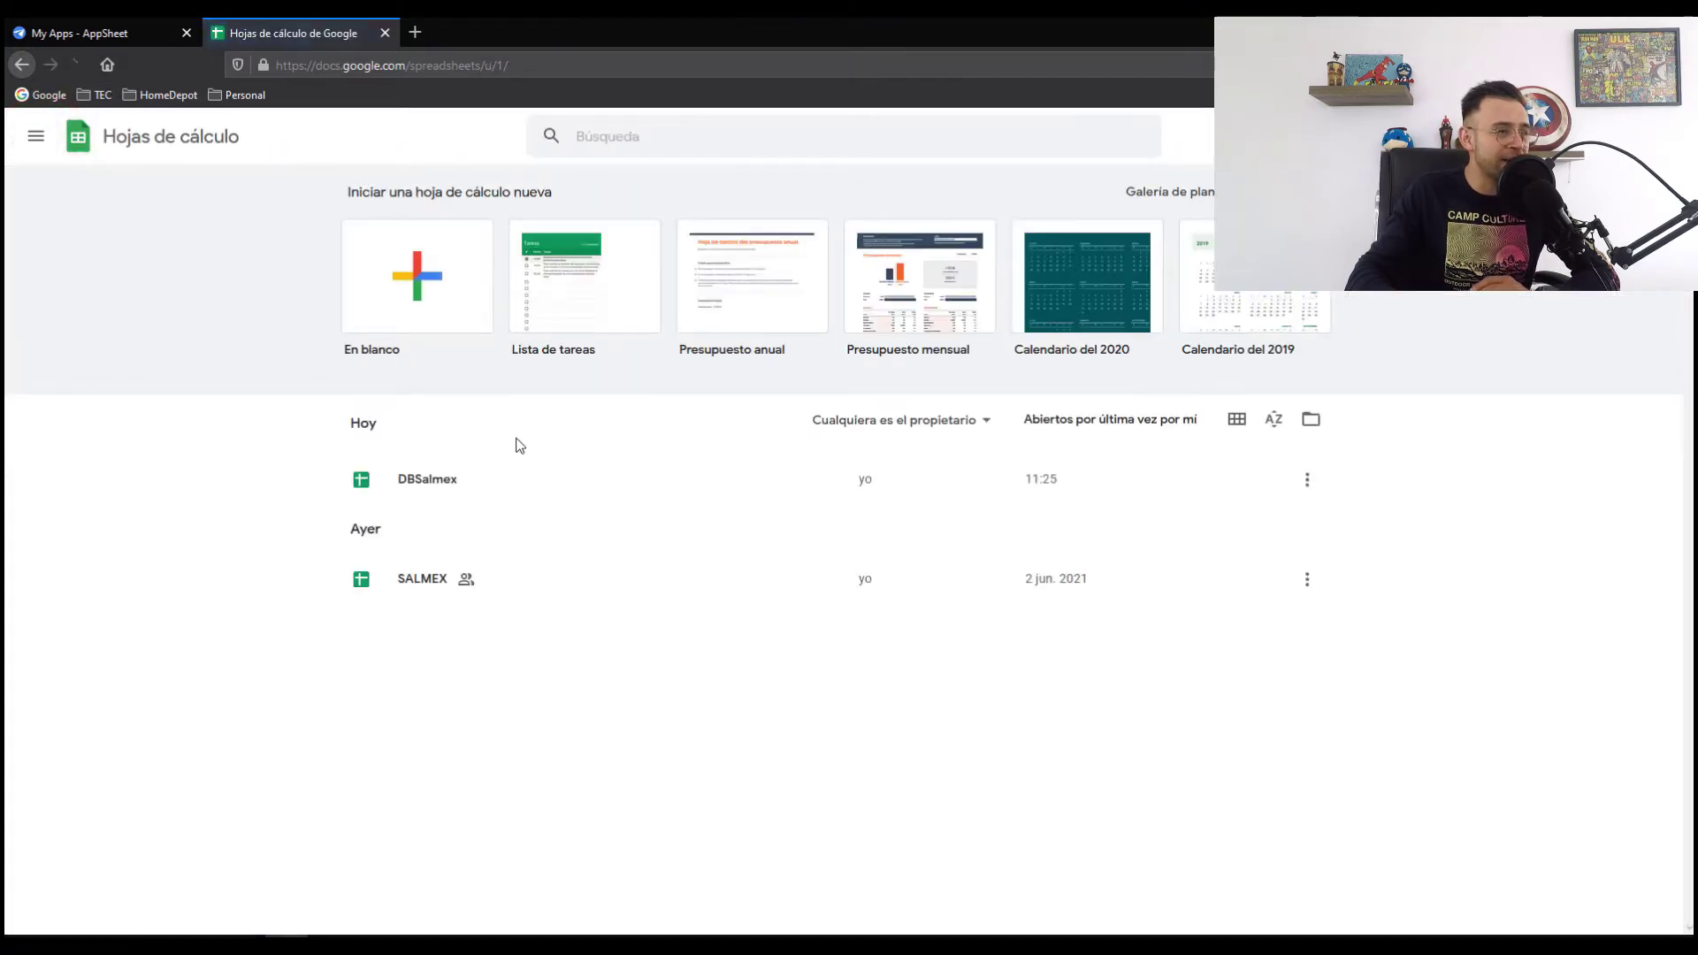
click(425, 493)
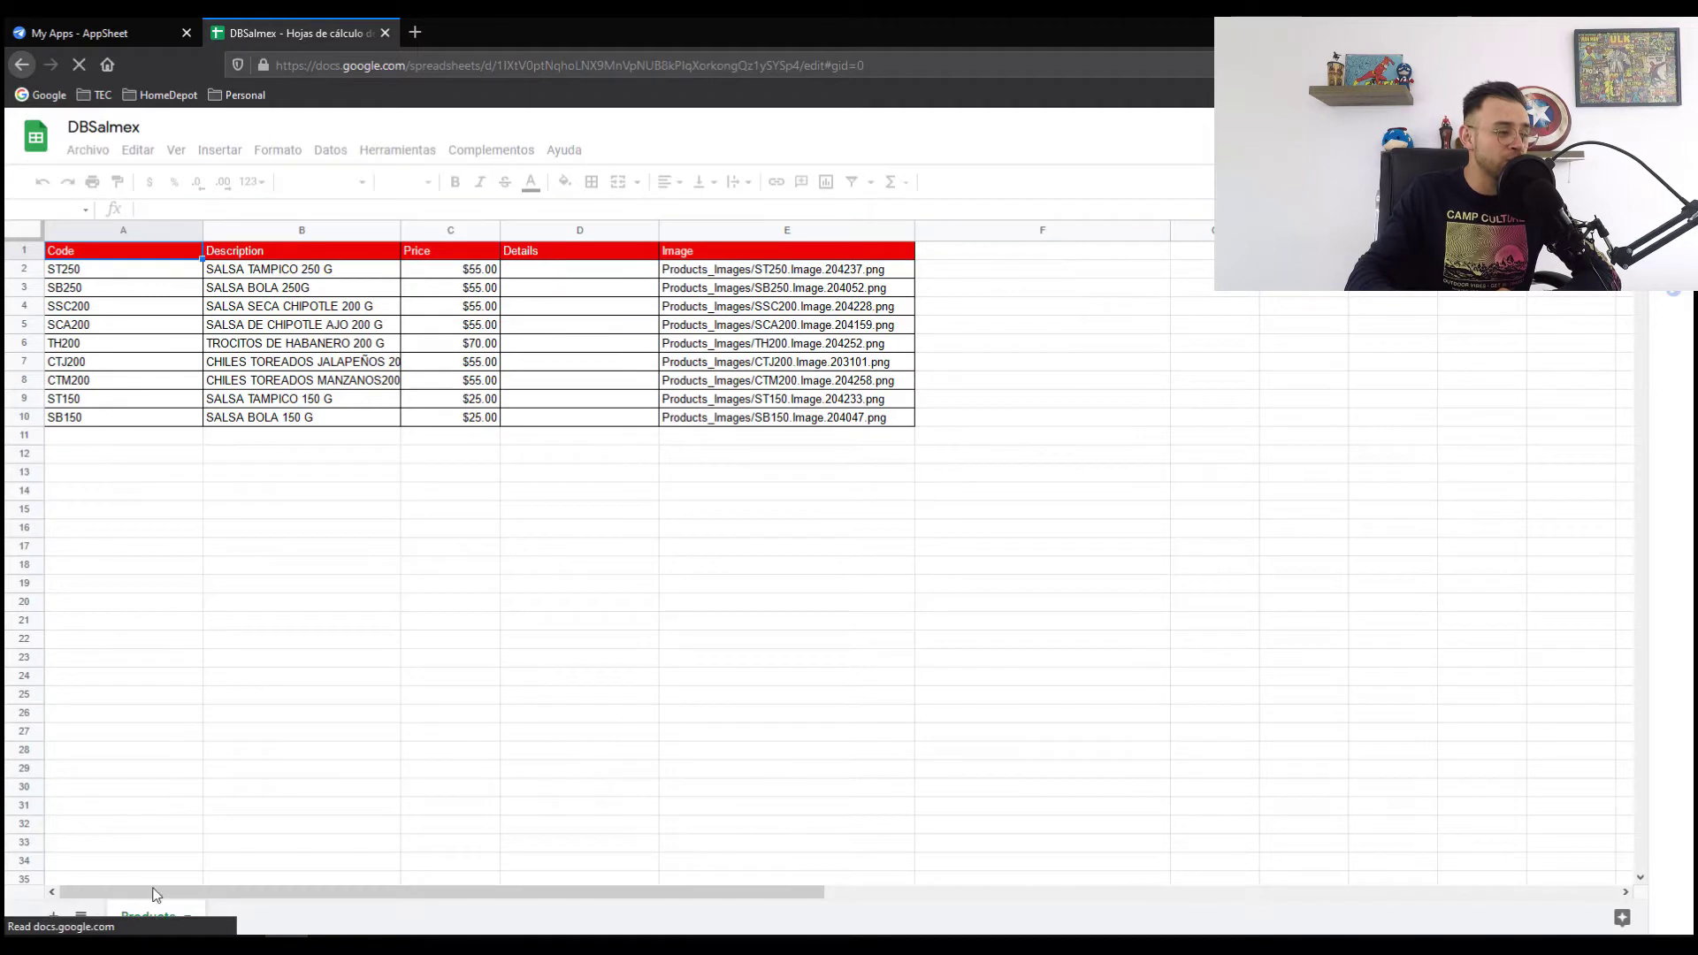
click(56, 916)
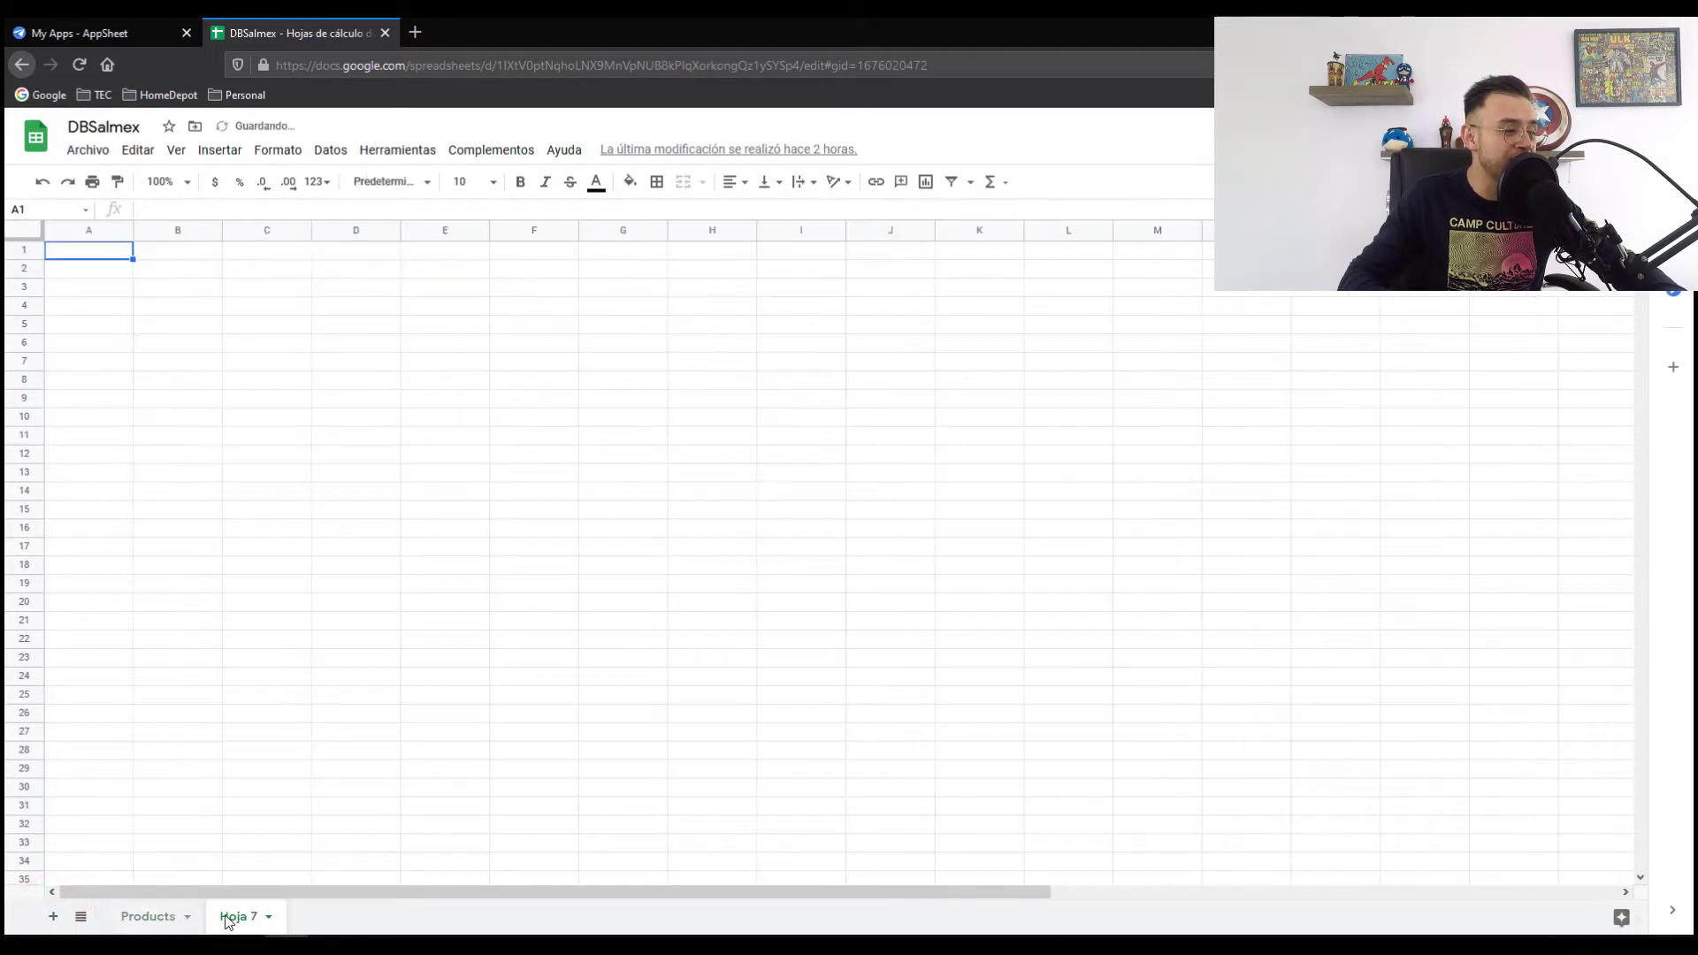
right_click(228, 920)
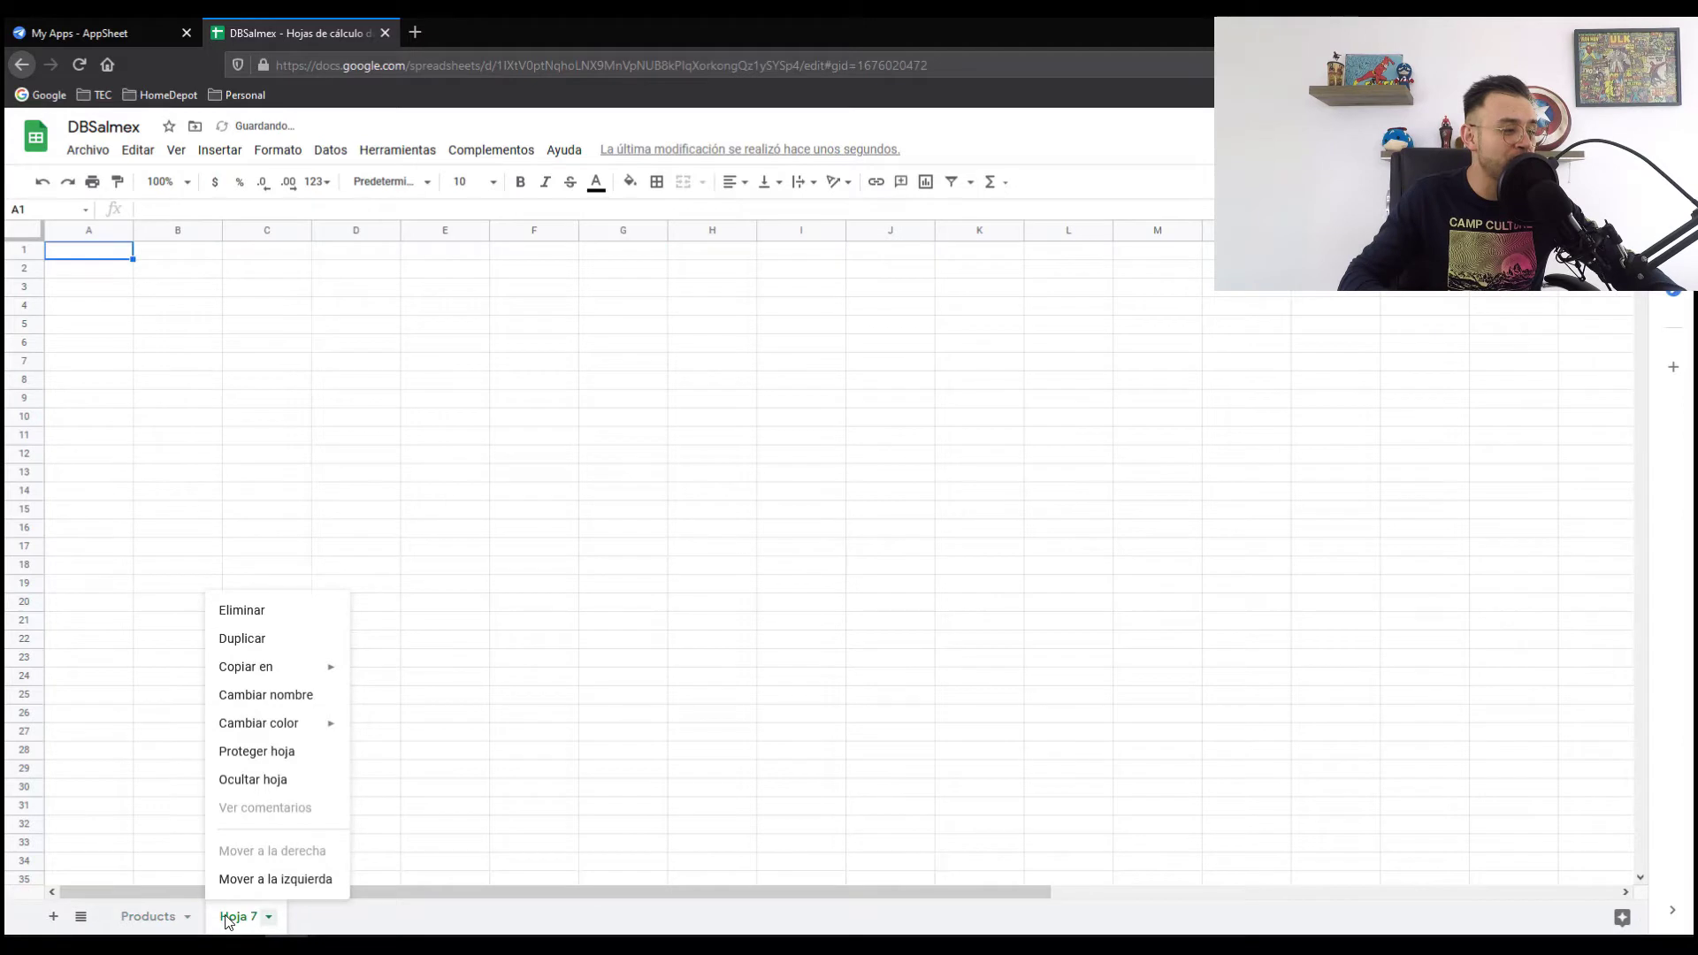
click(248, 695)
text(Customers)
click(248, 695)
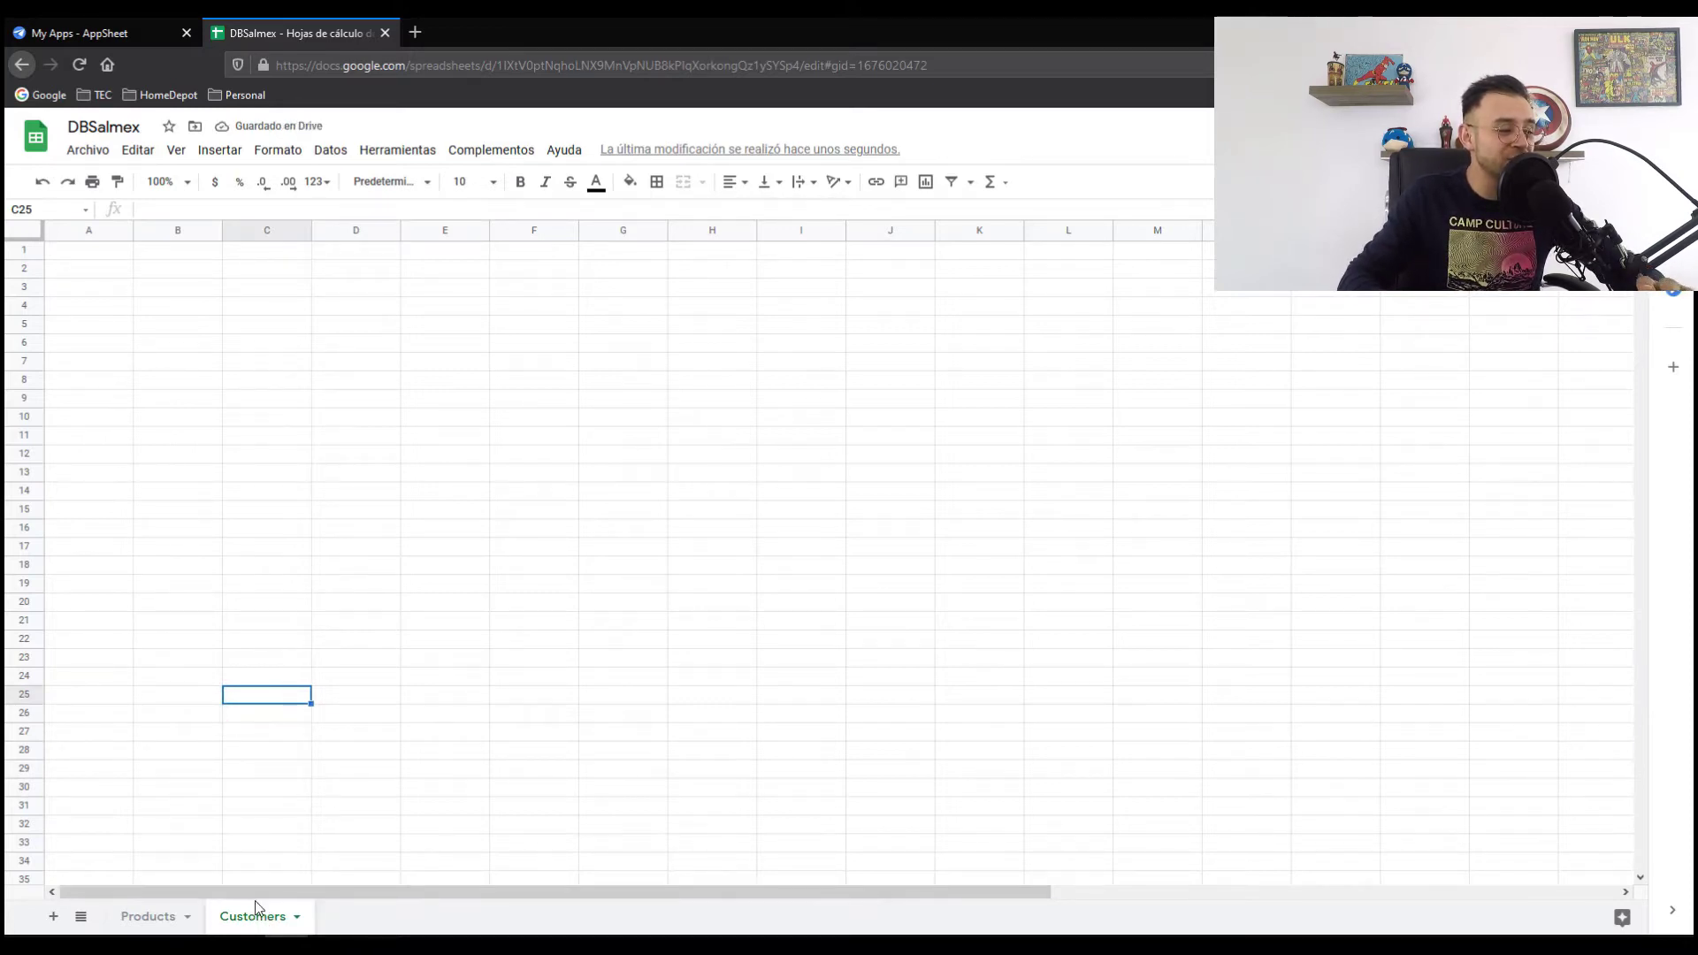
Step: Rename the Code header in cell A1 of the Products sheet to ProductID
click(142, 913)
double_click(65, 256)
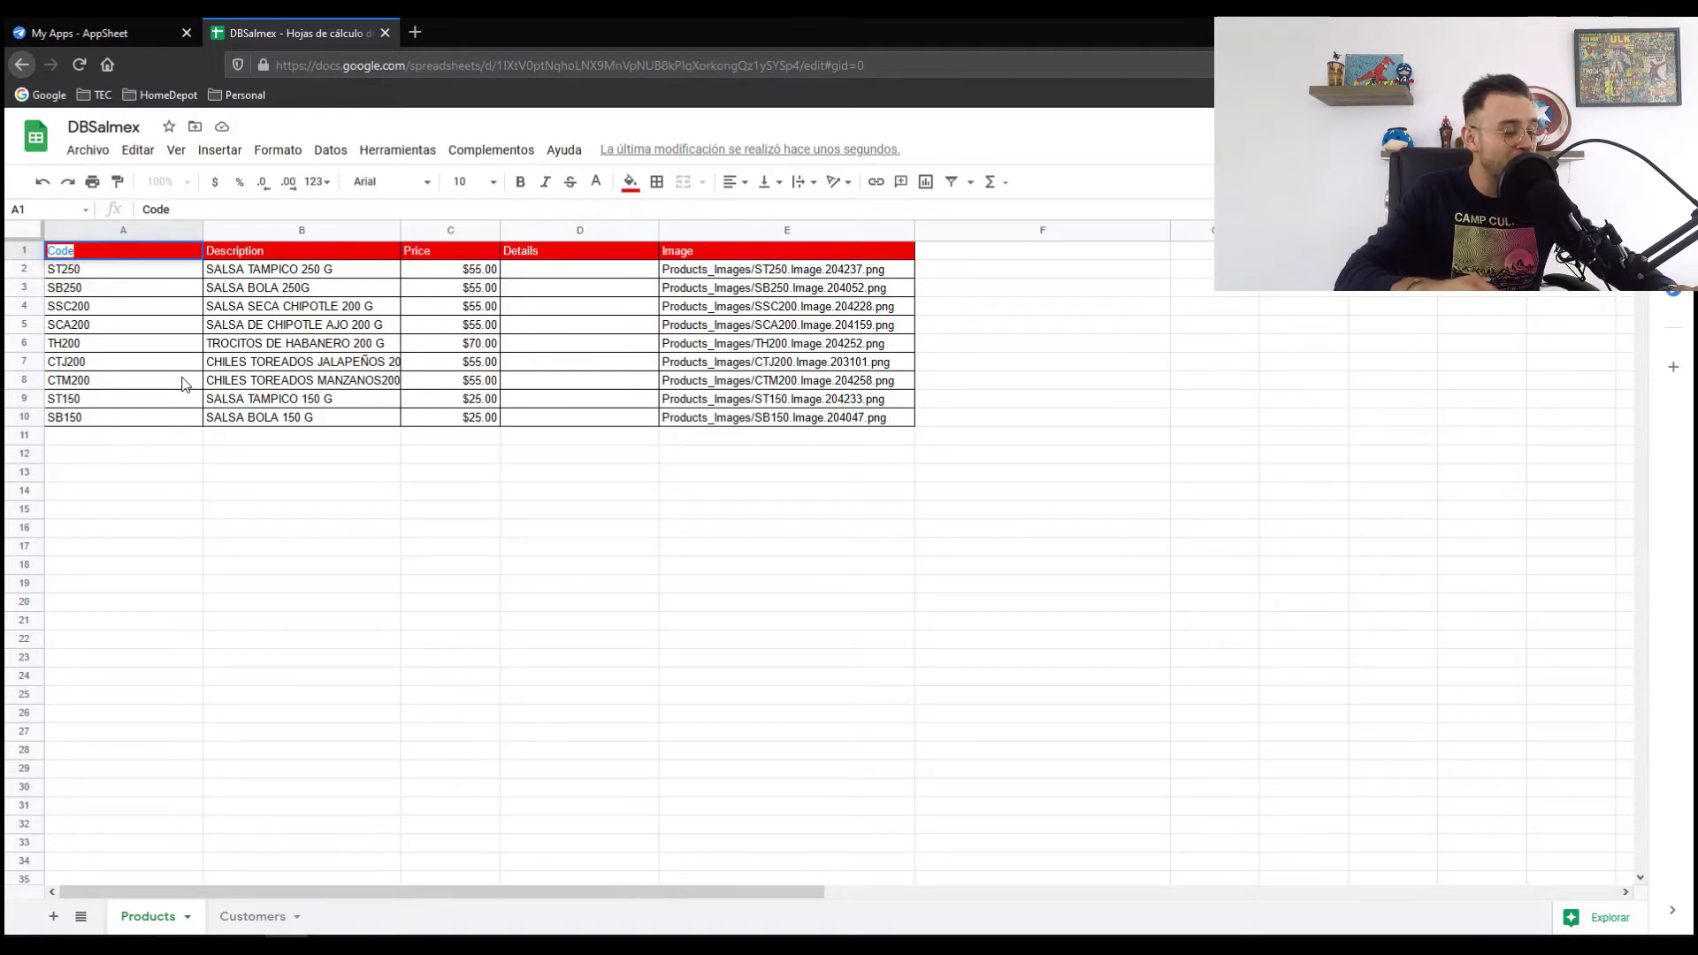
text(ProductID)
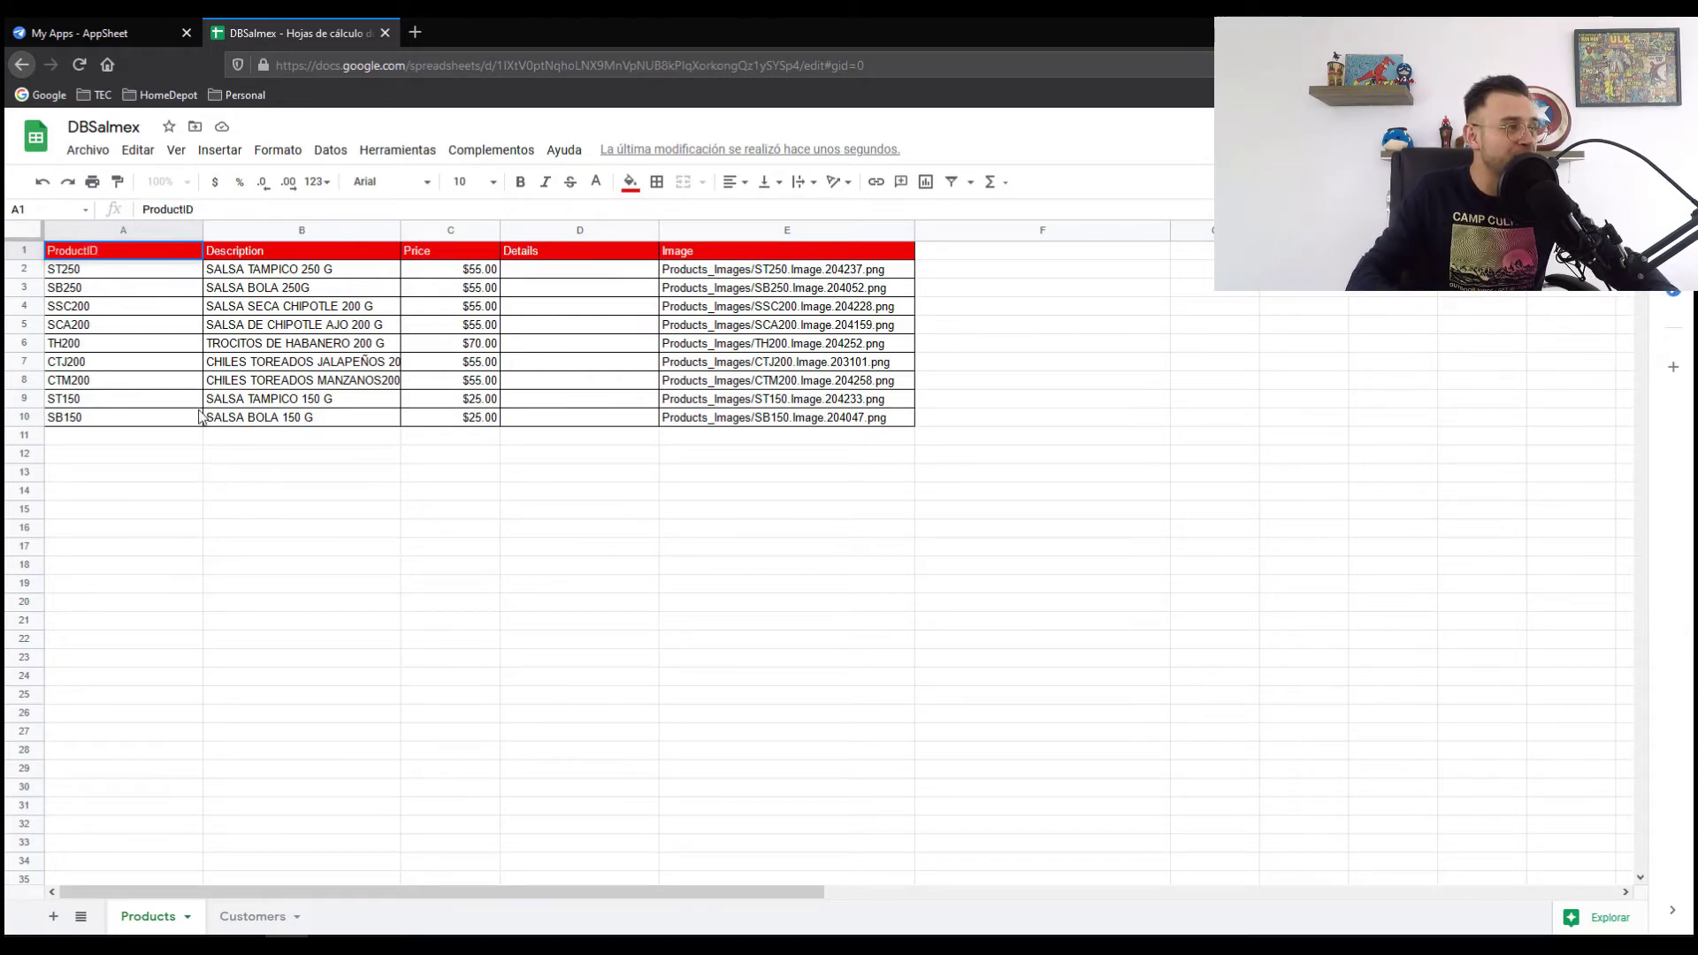
click(257, 527)
Step: Open the SALMEX App's Products column list in the AppSheet editor
click(86, 27)
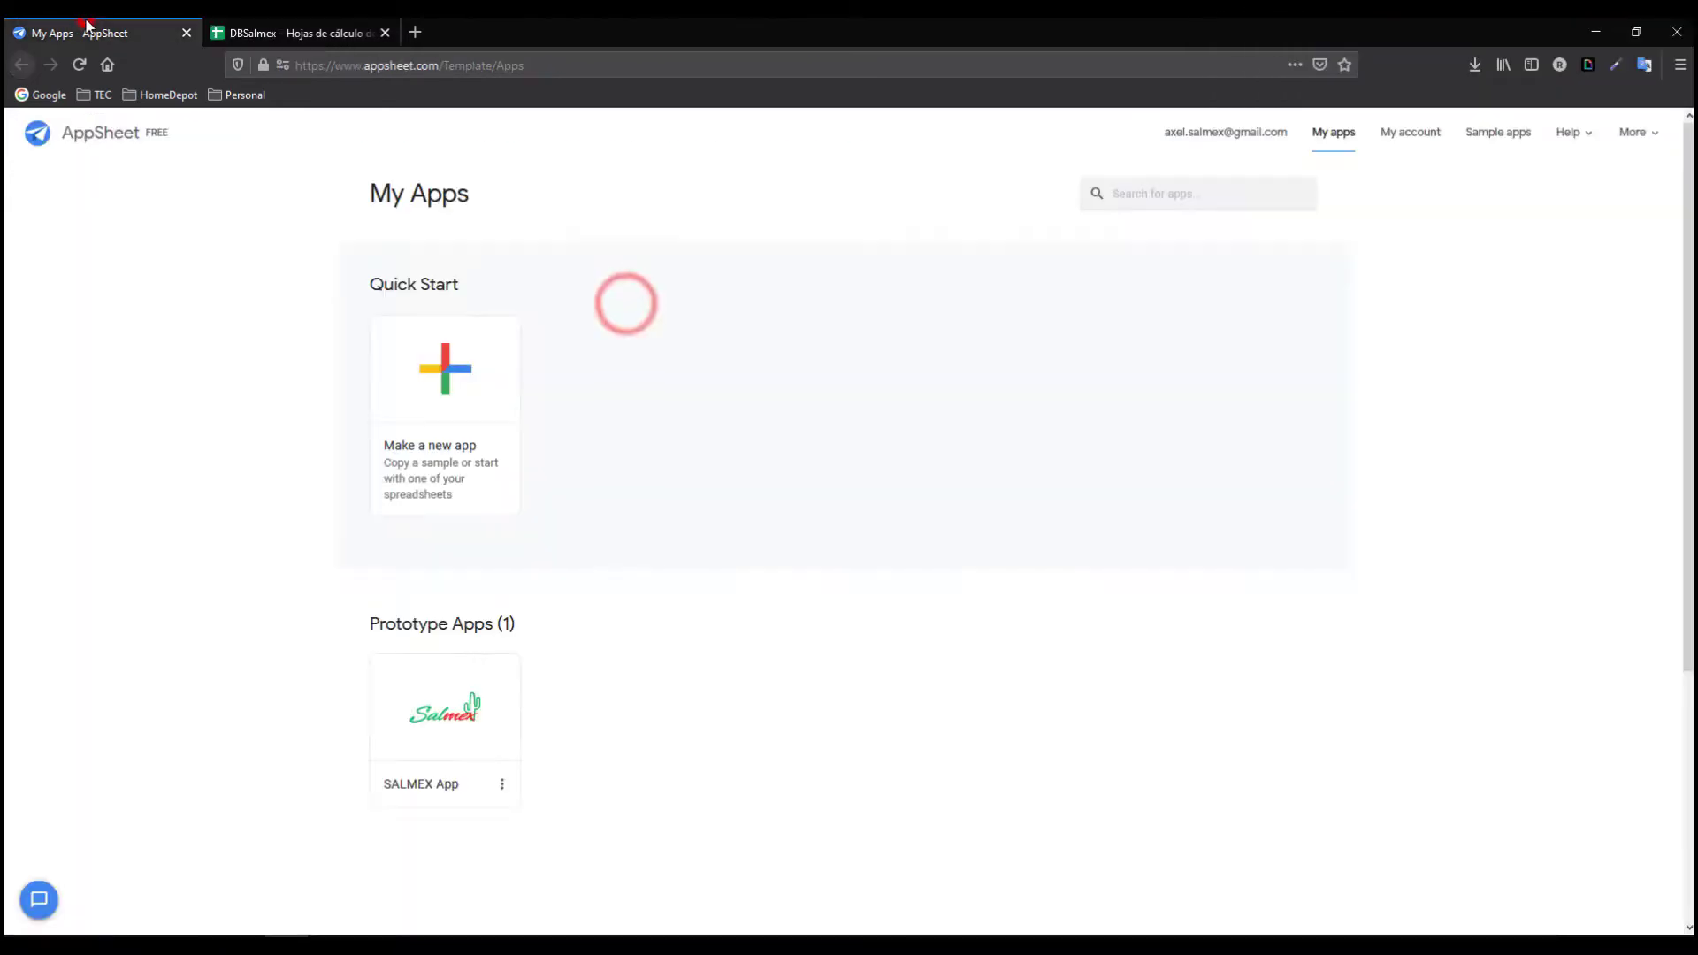
click(426, 720)
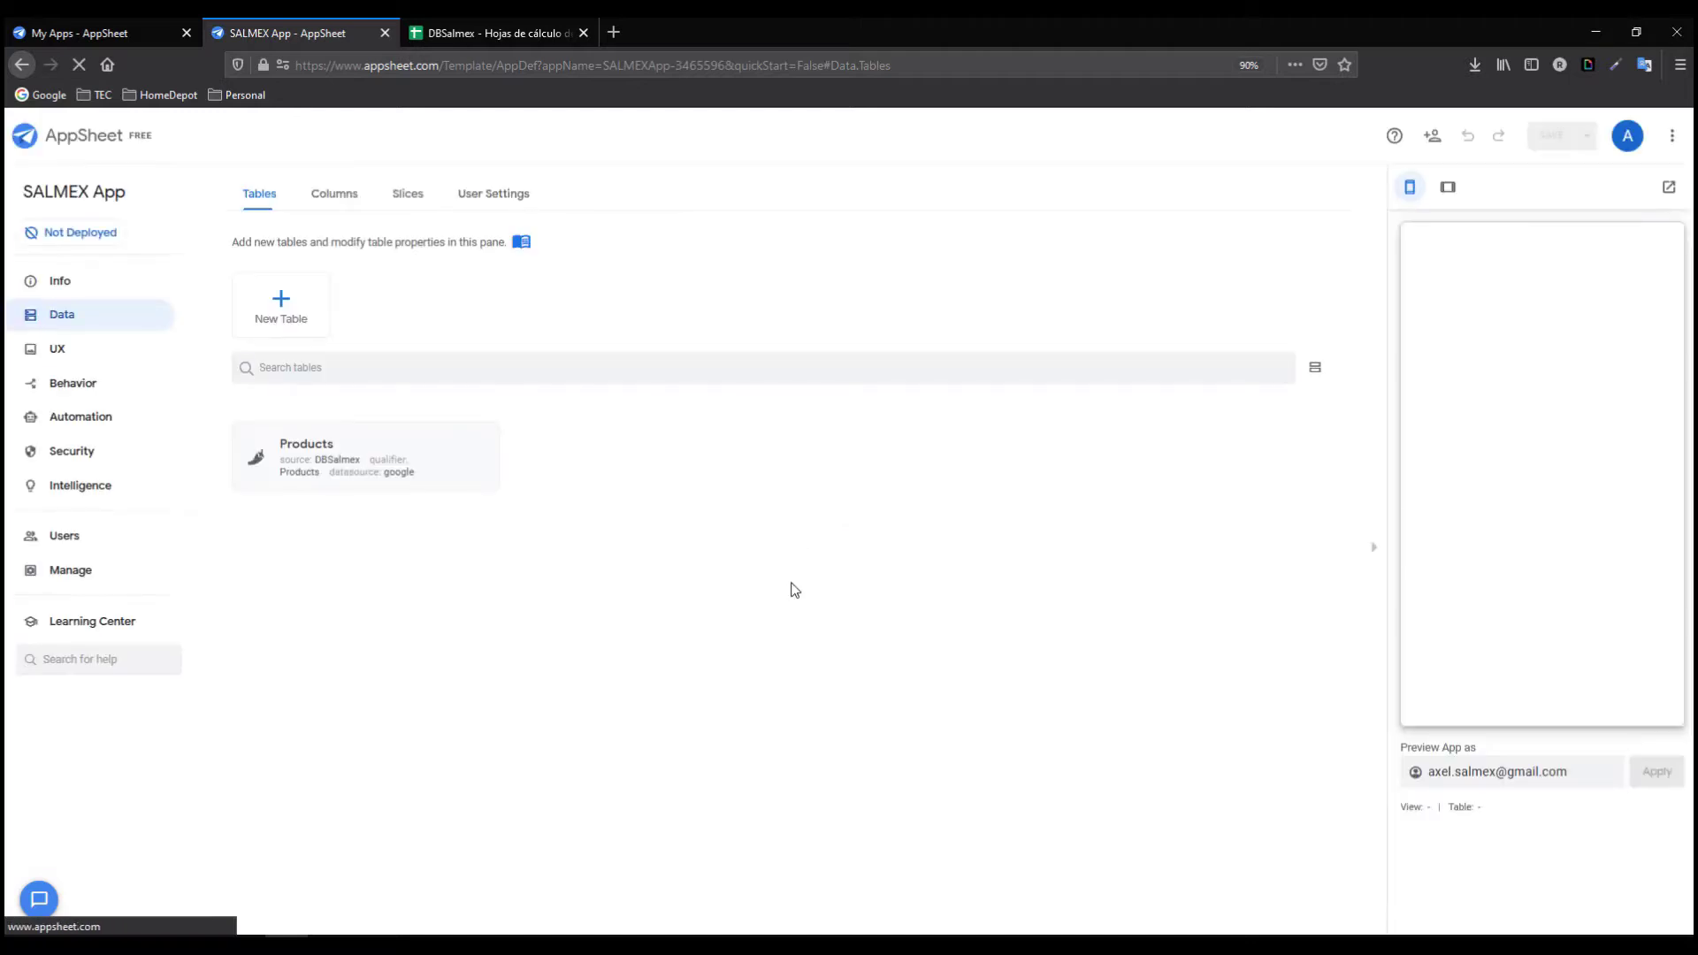
click(320, 451)
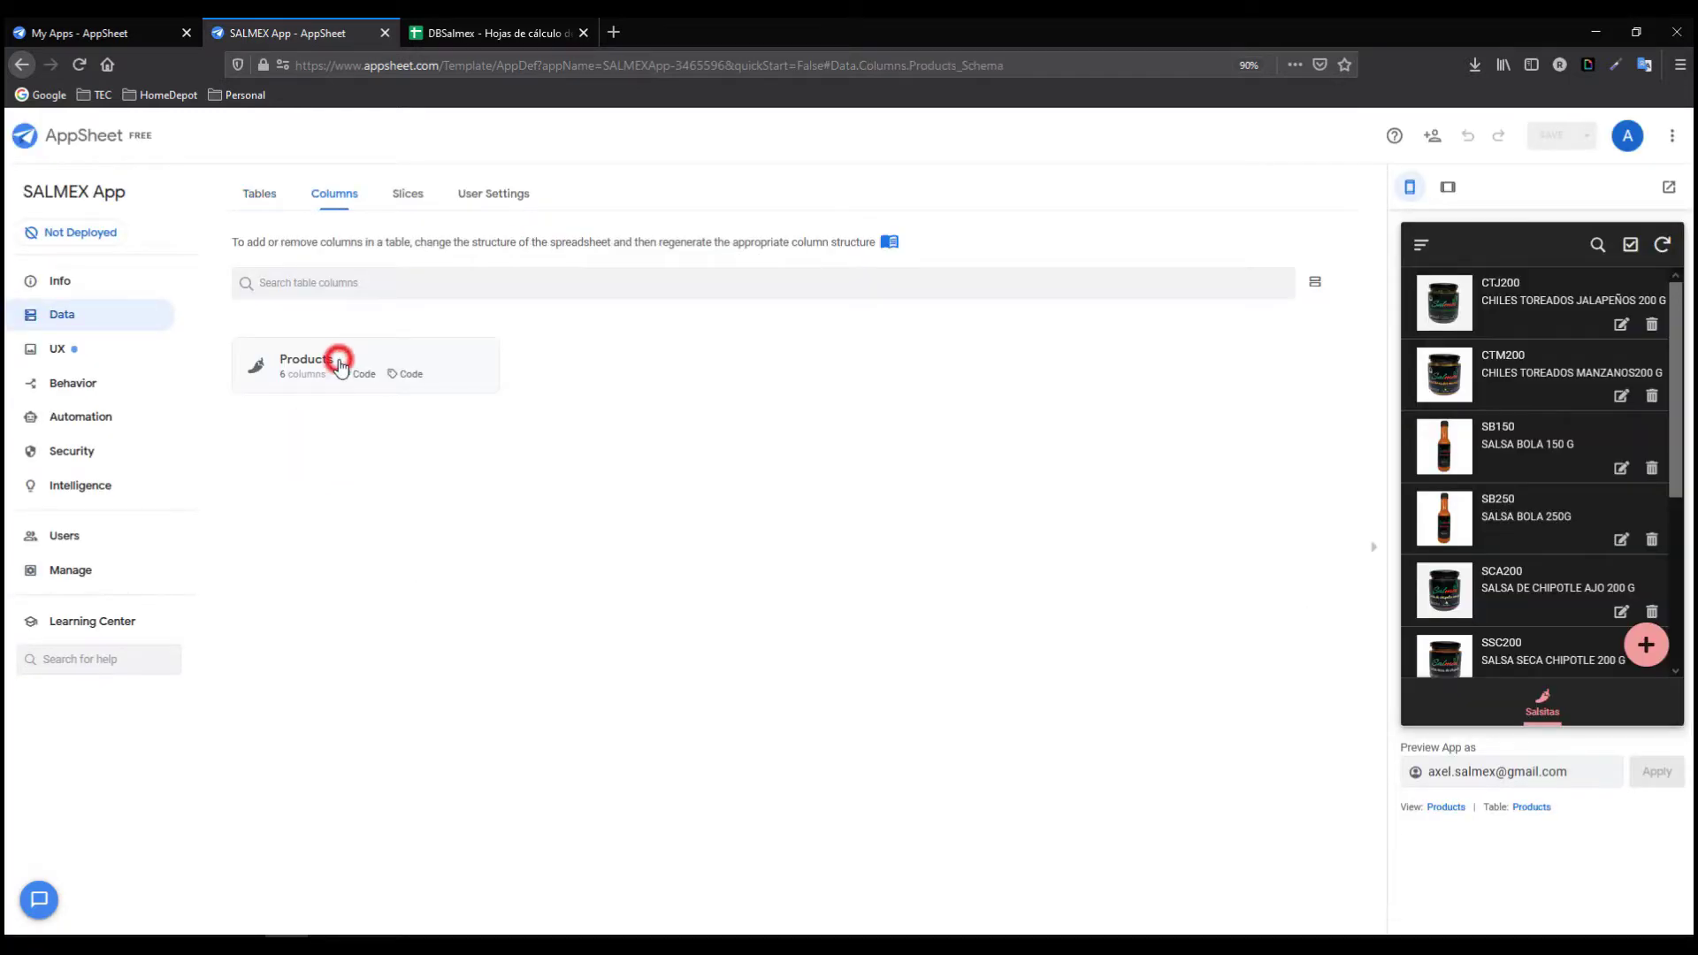
click(339, 363)
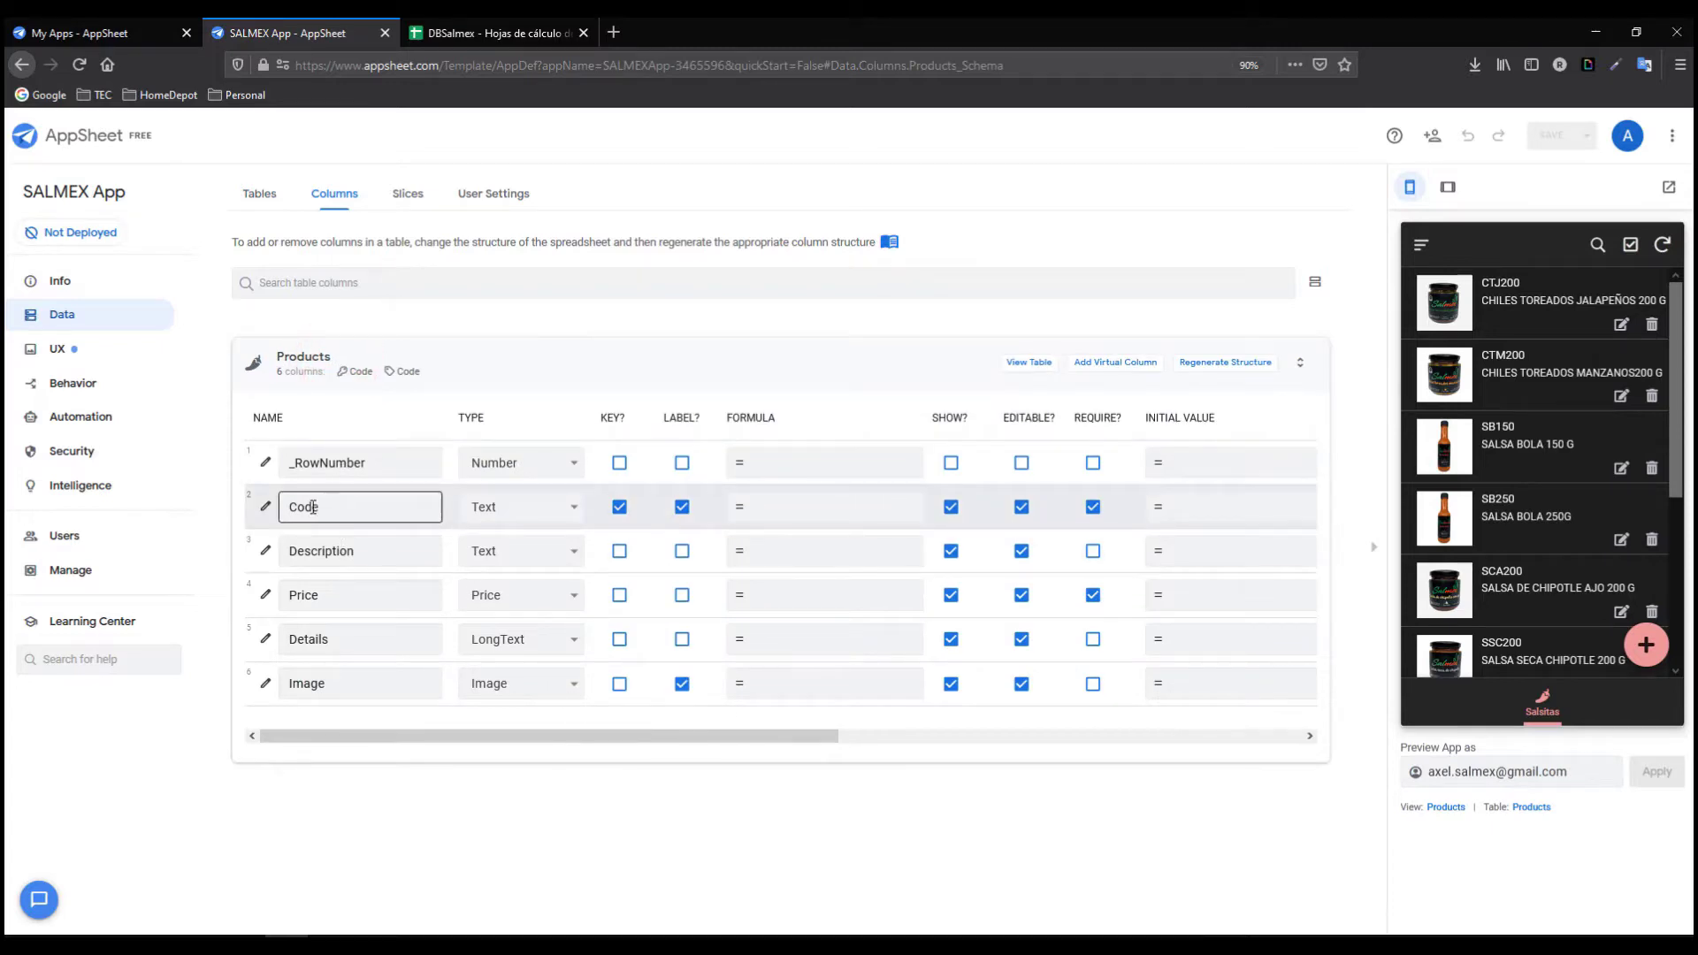
Step: Compare the app's Products columns with the sheet's new ProductID header
click(478, 33)
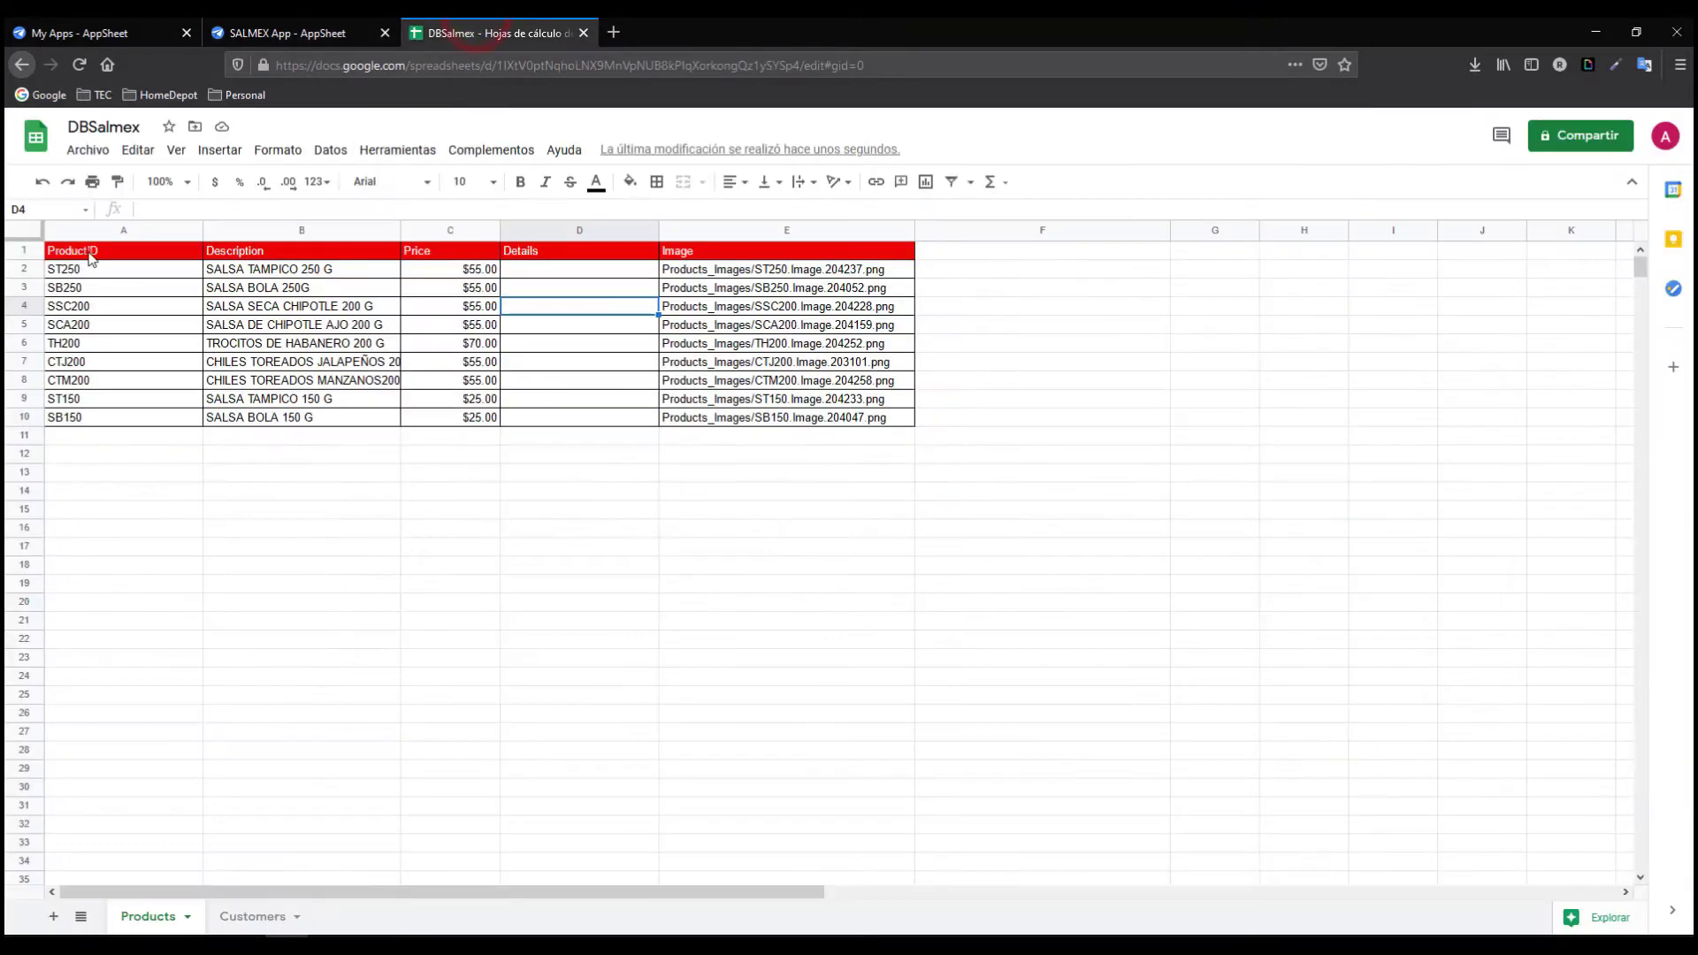
click(89, 253)
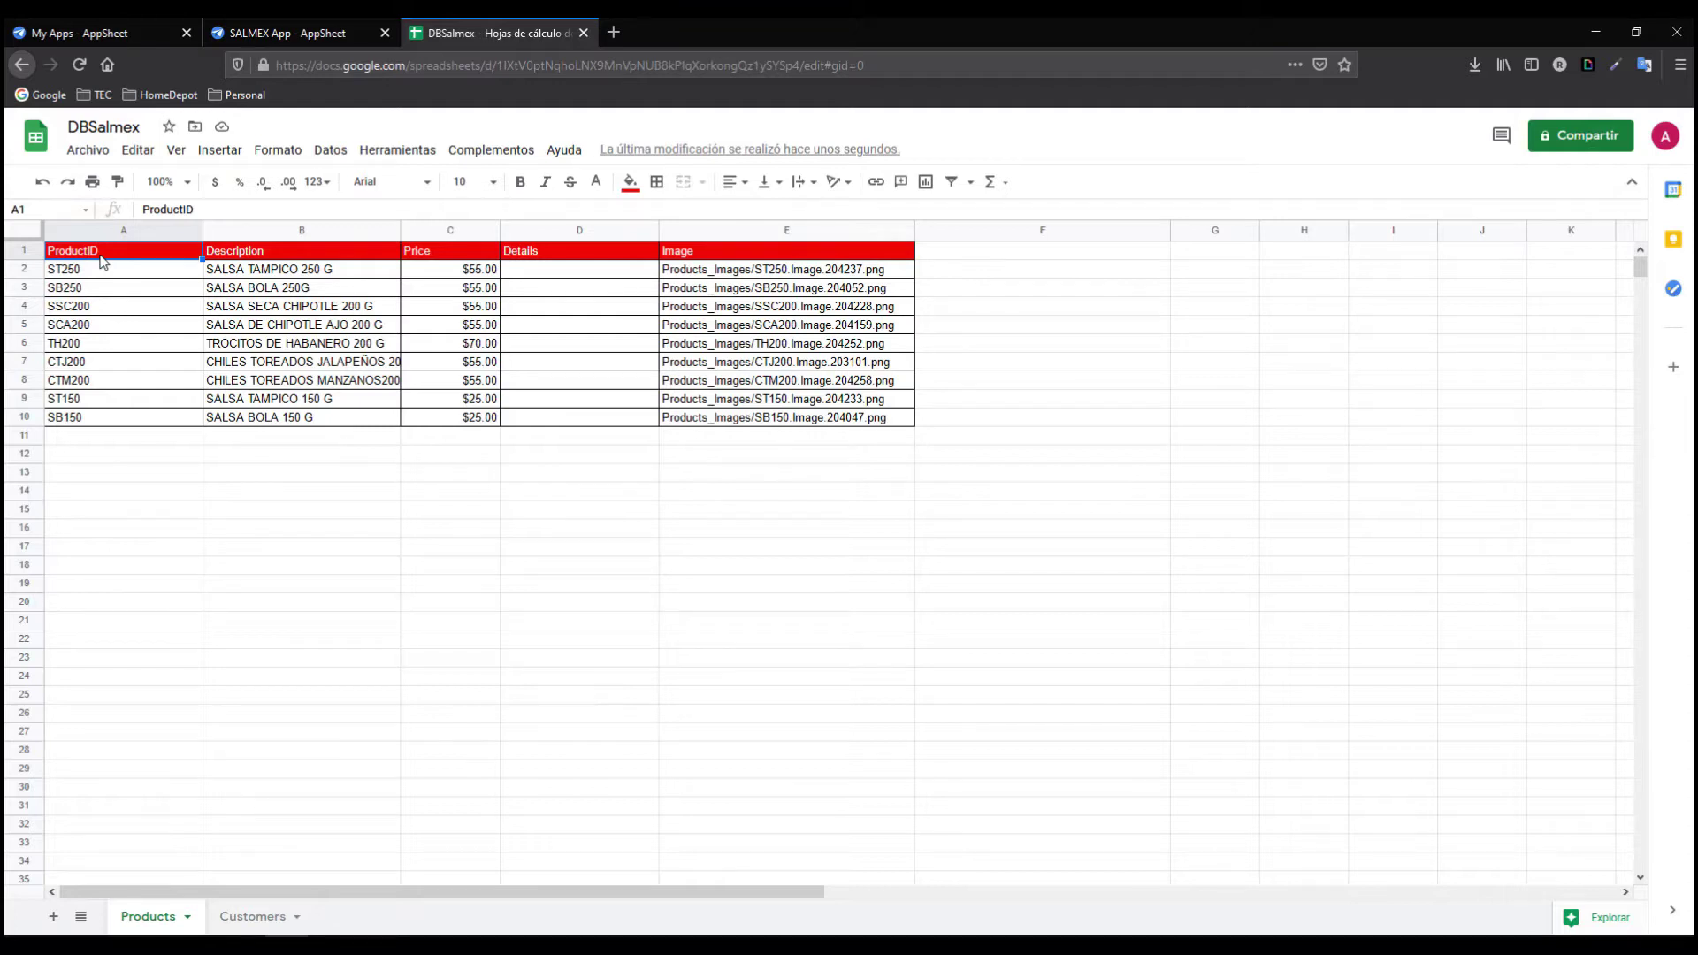
click(97, 33)
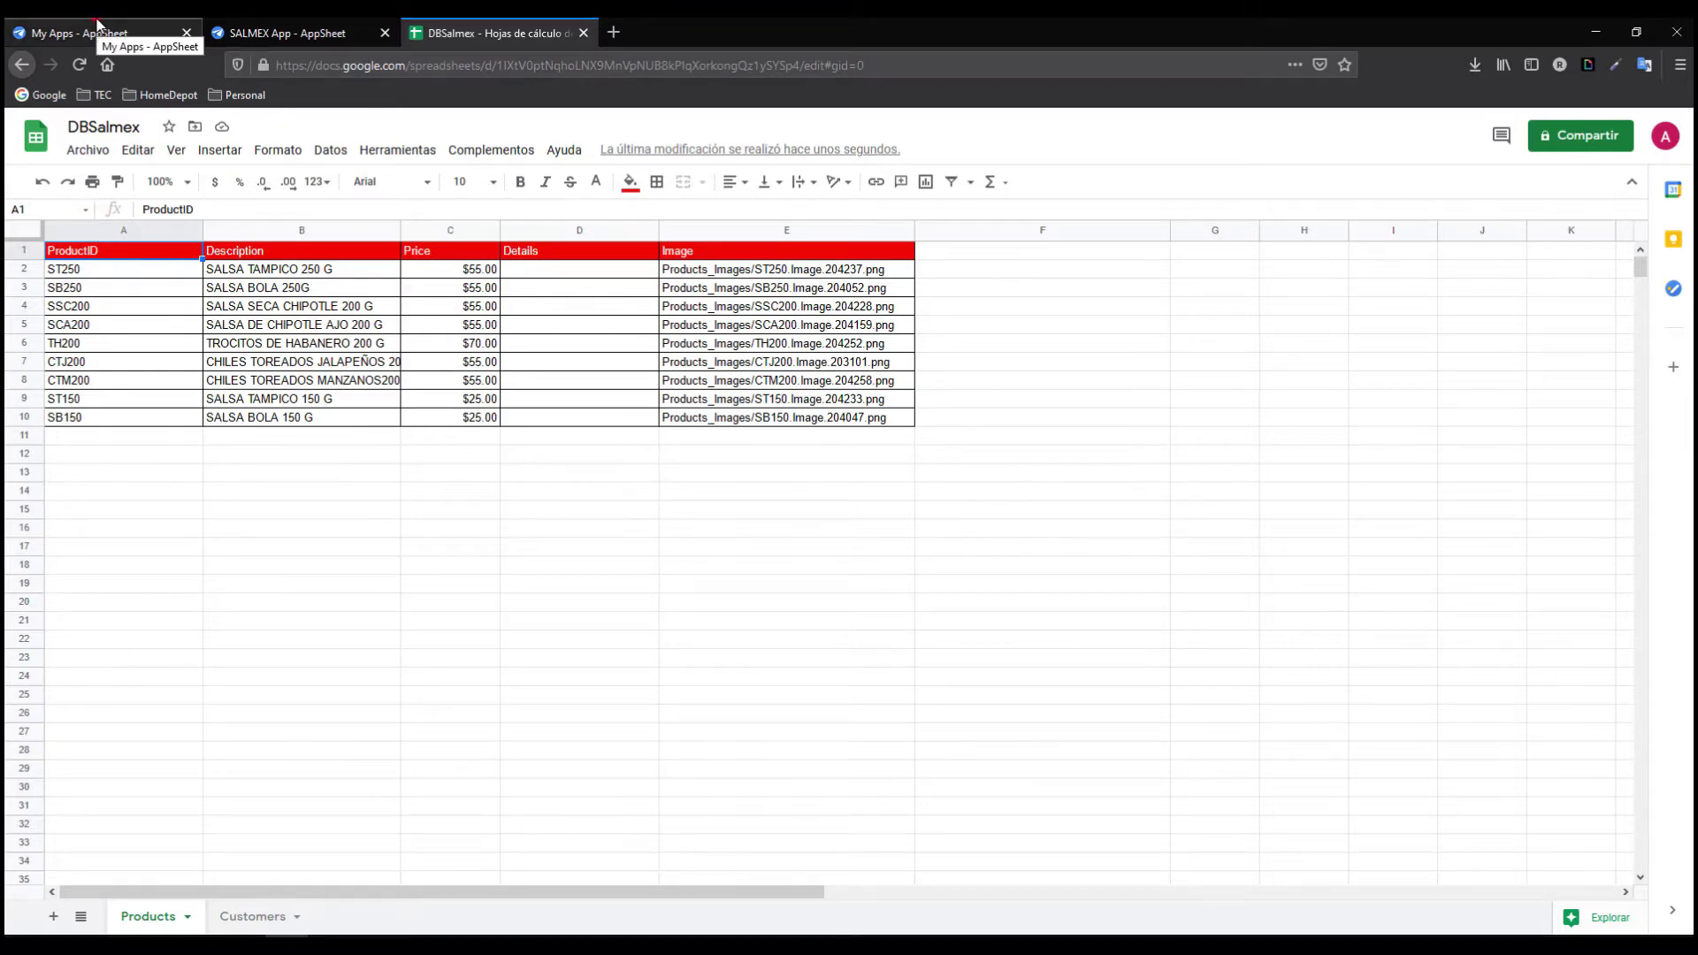
click(241, 24)
click(552, 31)
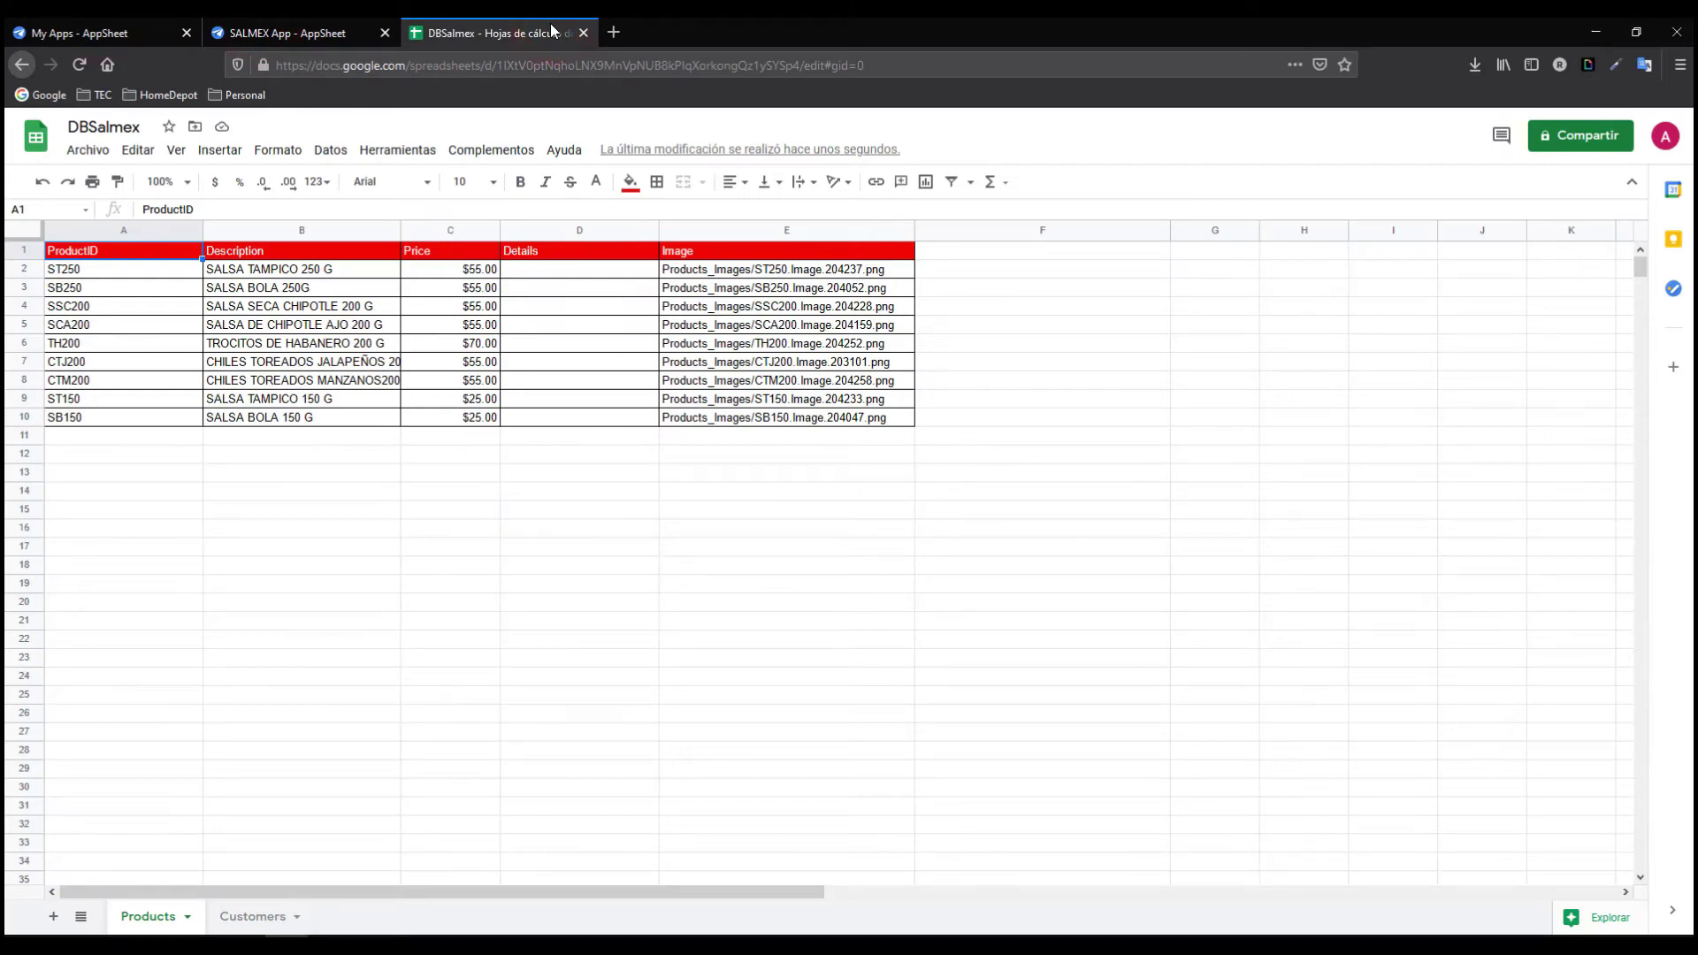
click(307, 24)
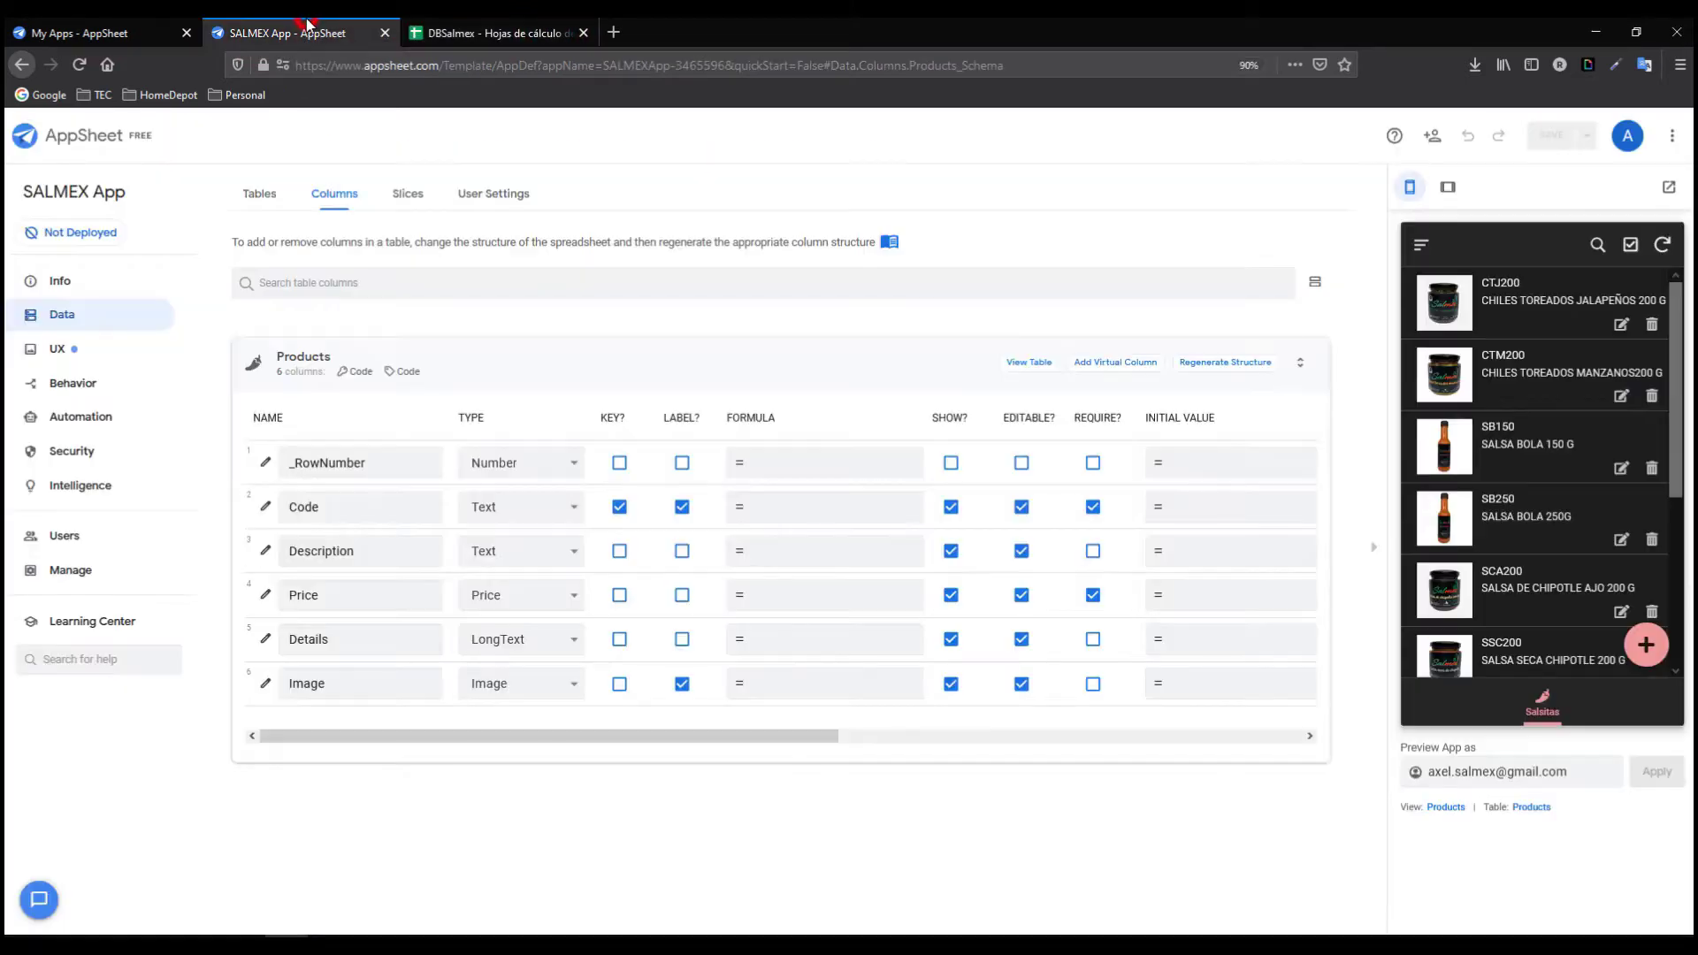
click(472, 27)
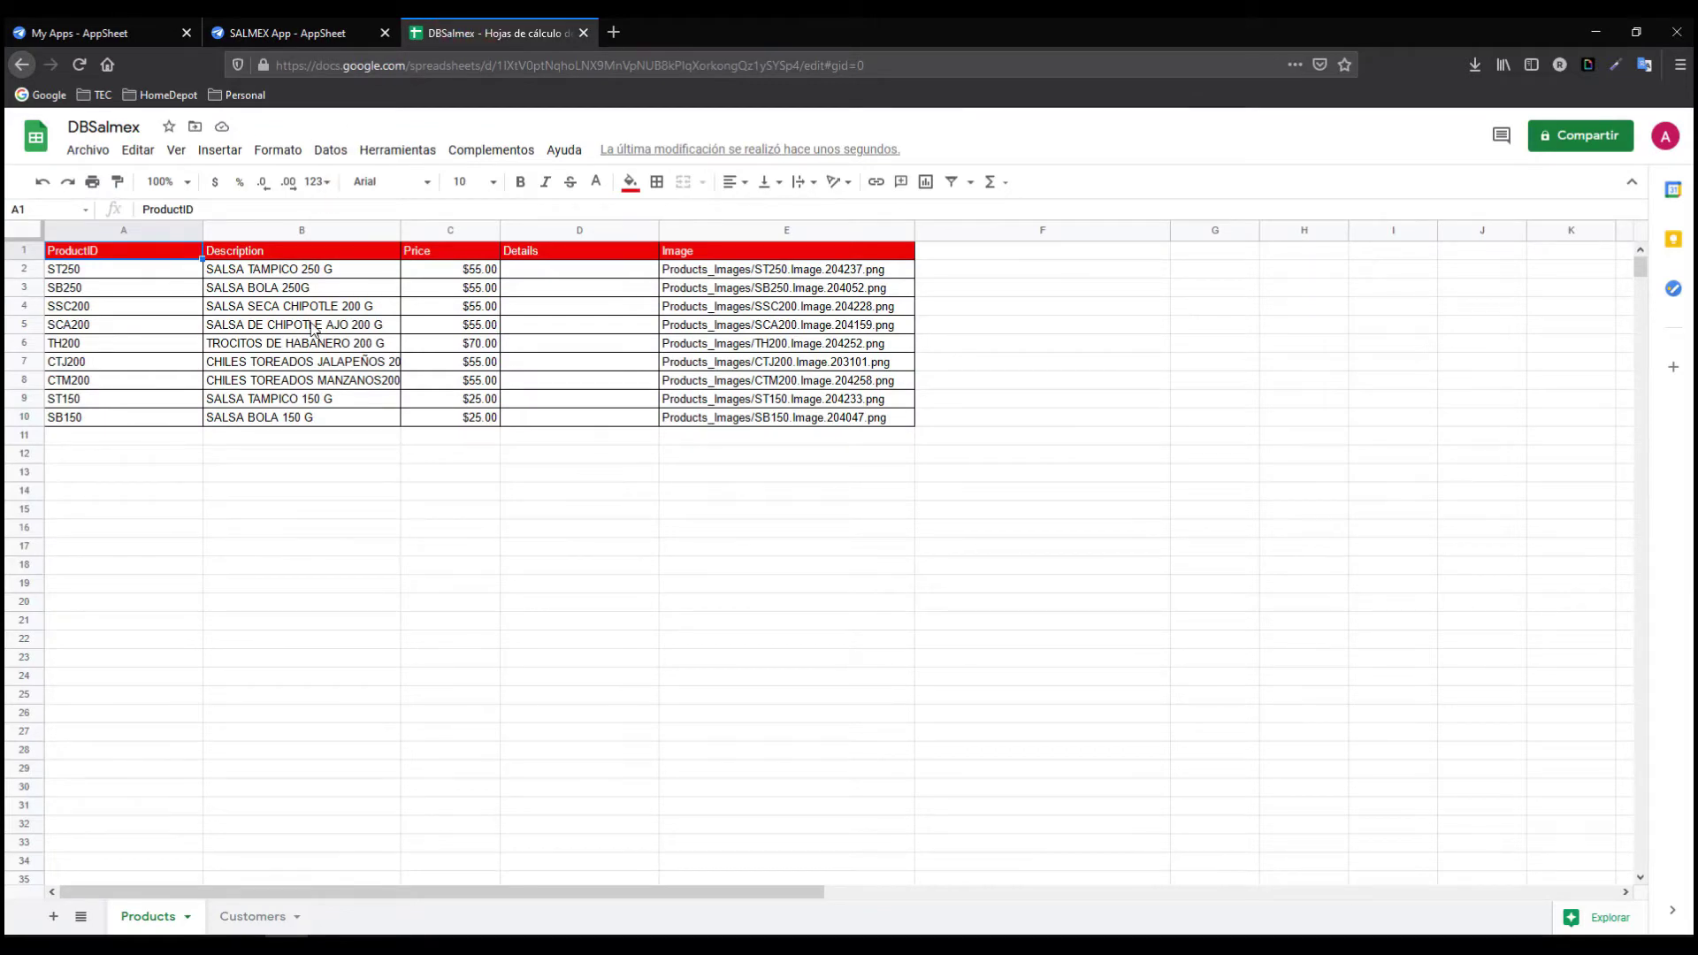
click(292, 33)
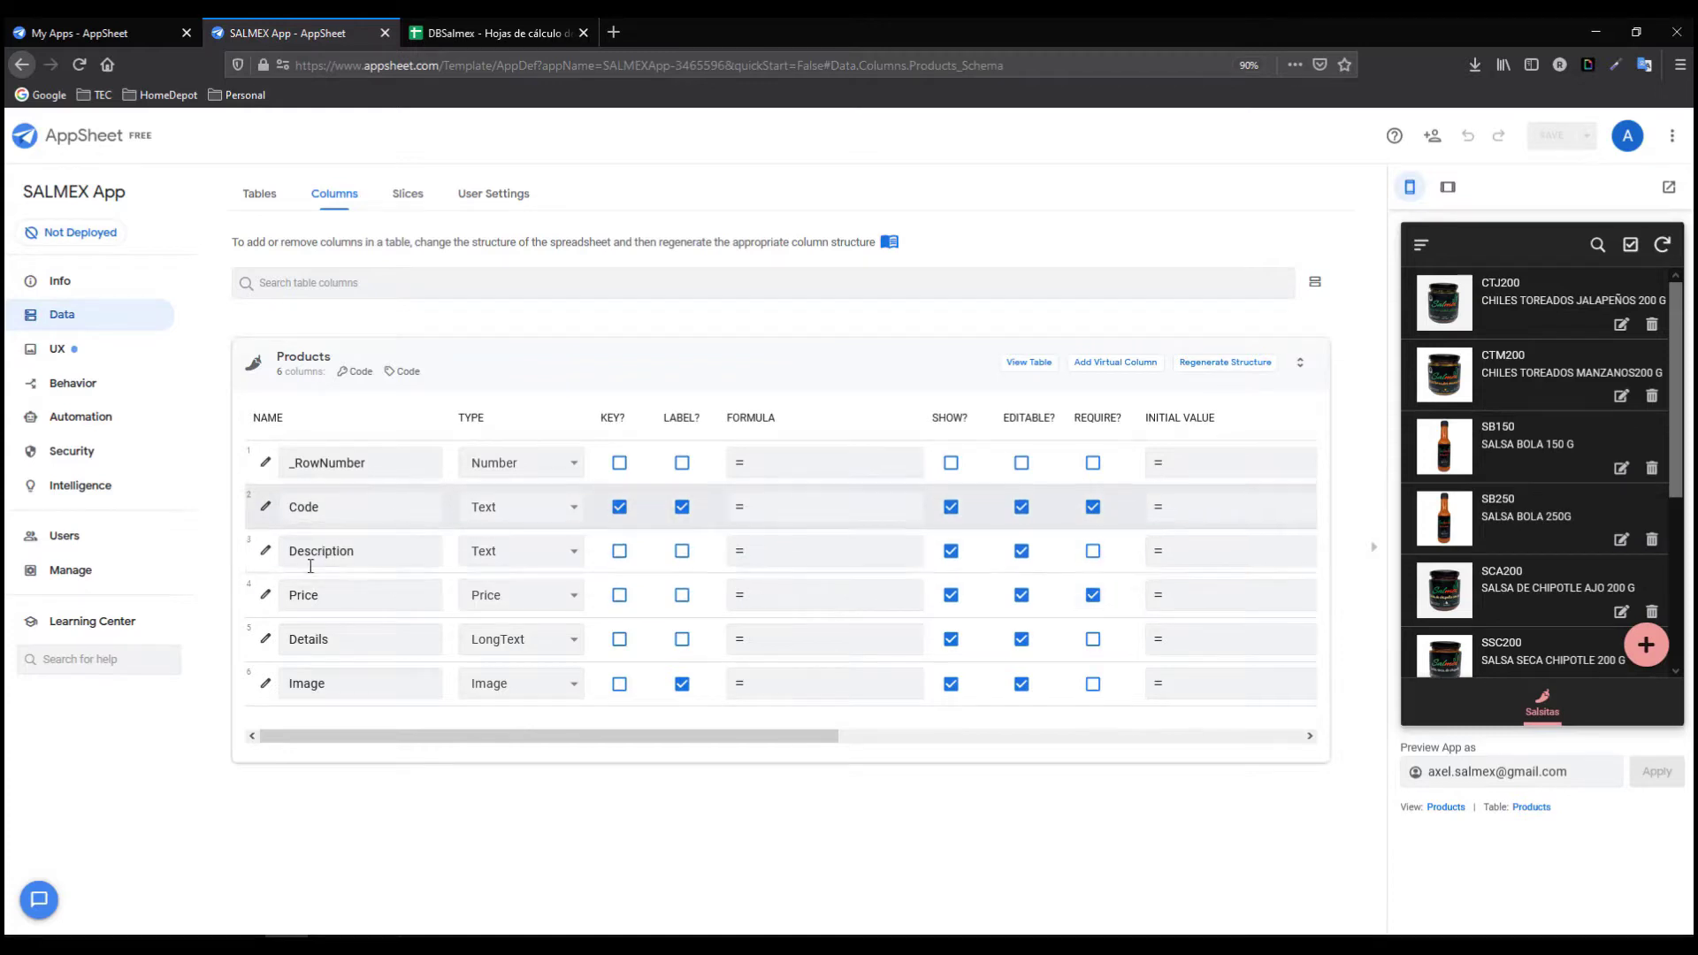
click(468, 33)
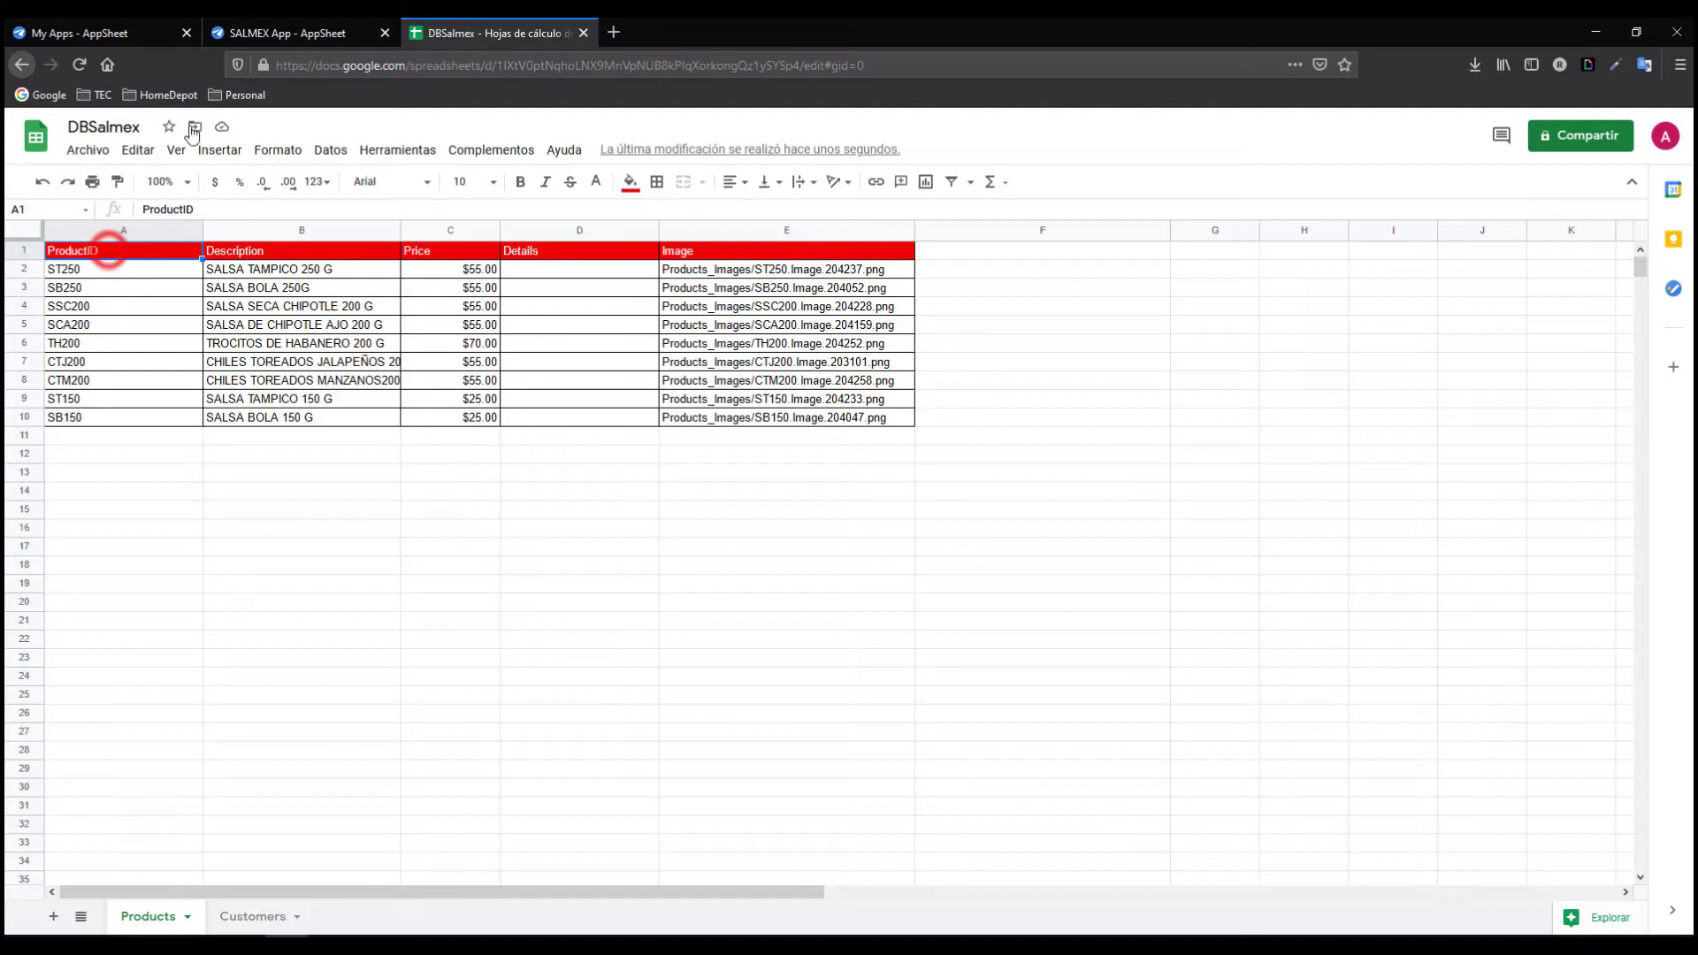
click(288, 32)
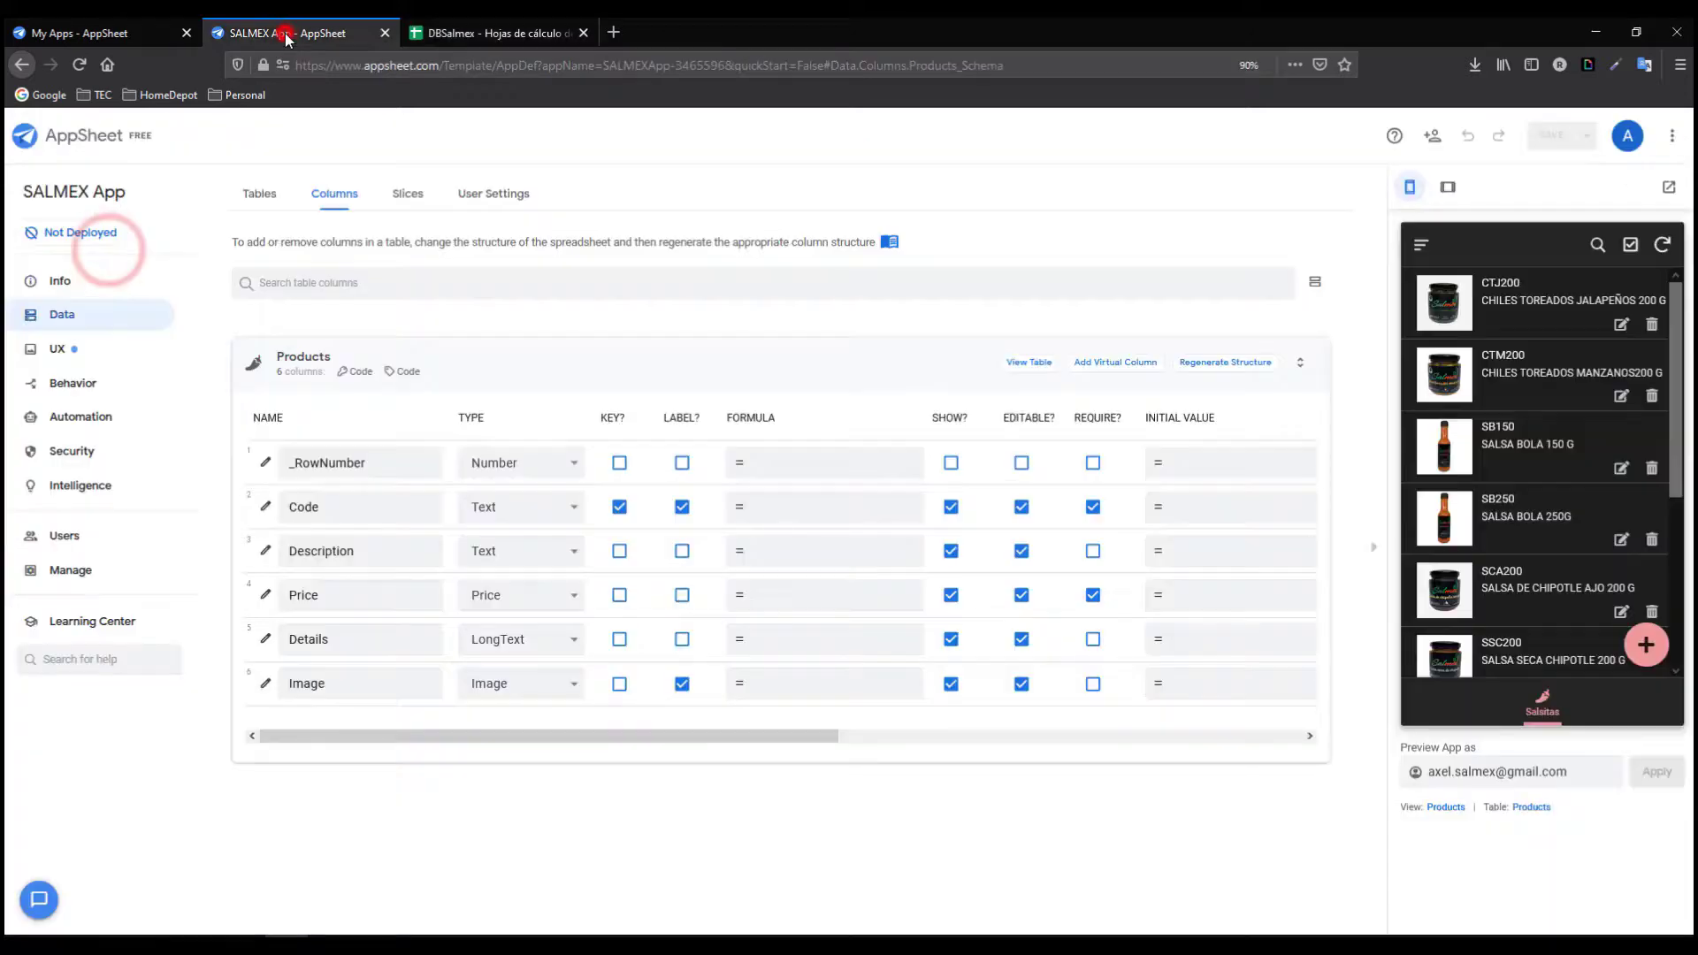
Step: Regenerate the Products column structure, confirming the prompt, and recheck the sheet
click(1195, 367)
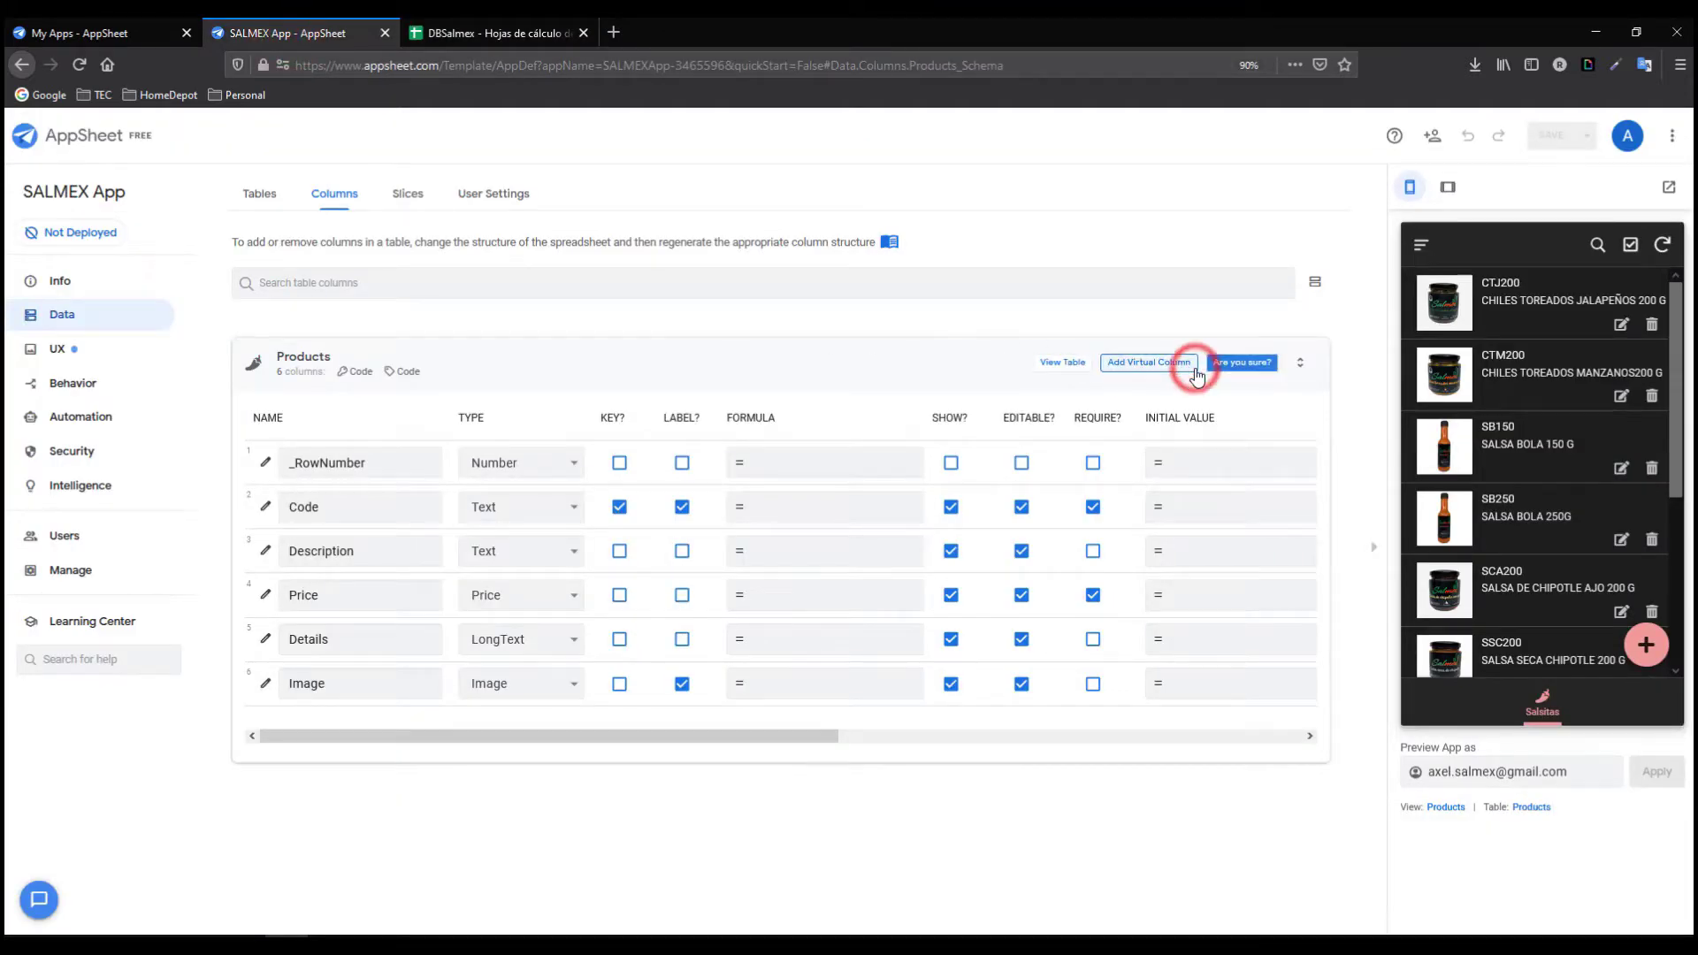
double_click(354, 506)
double_click(350, 506)
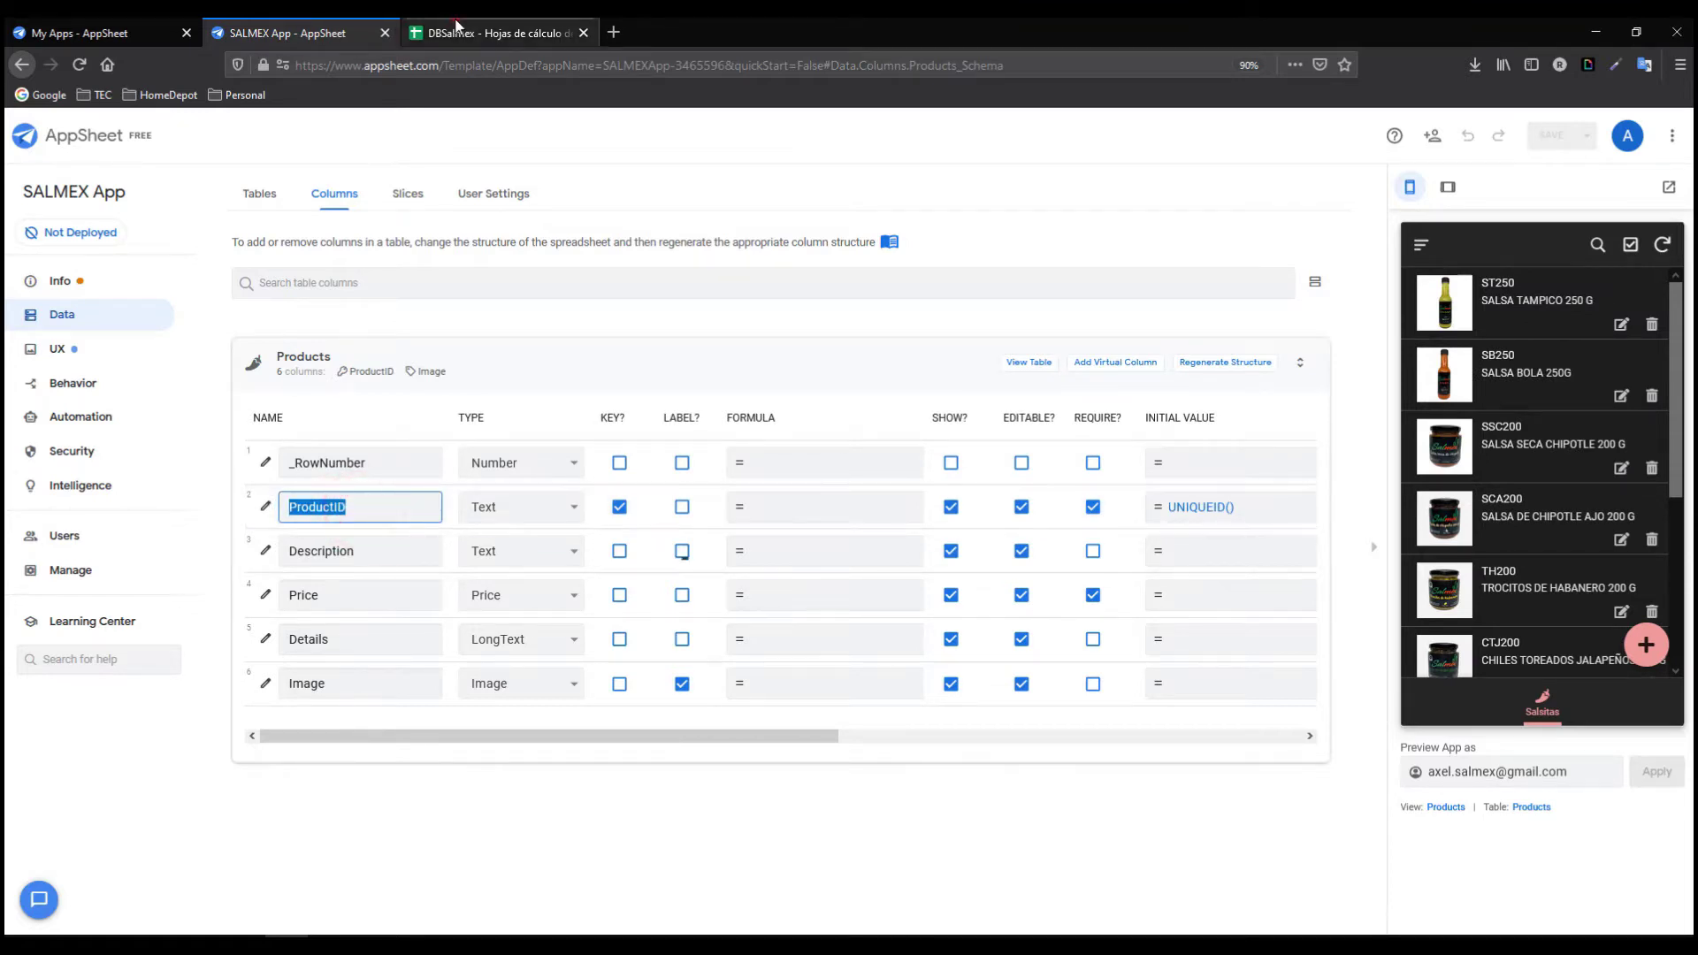
click(455, 30)
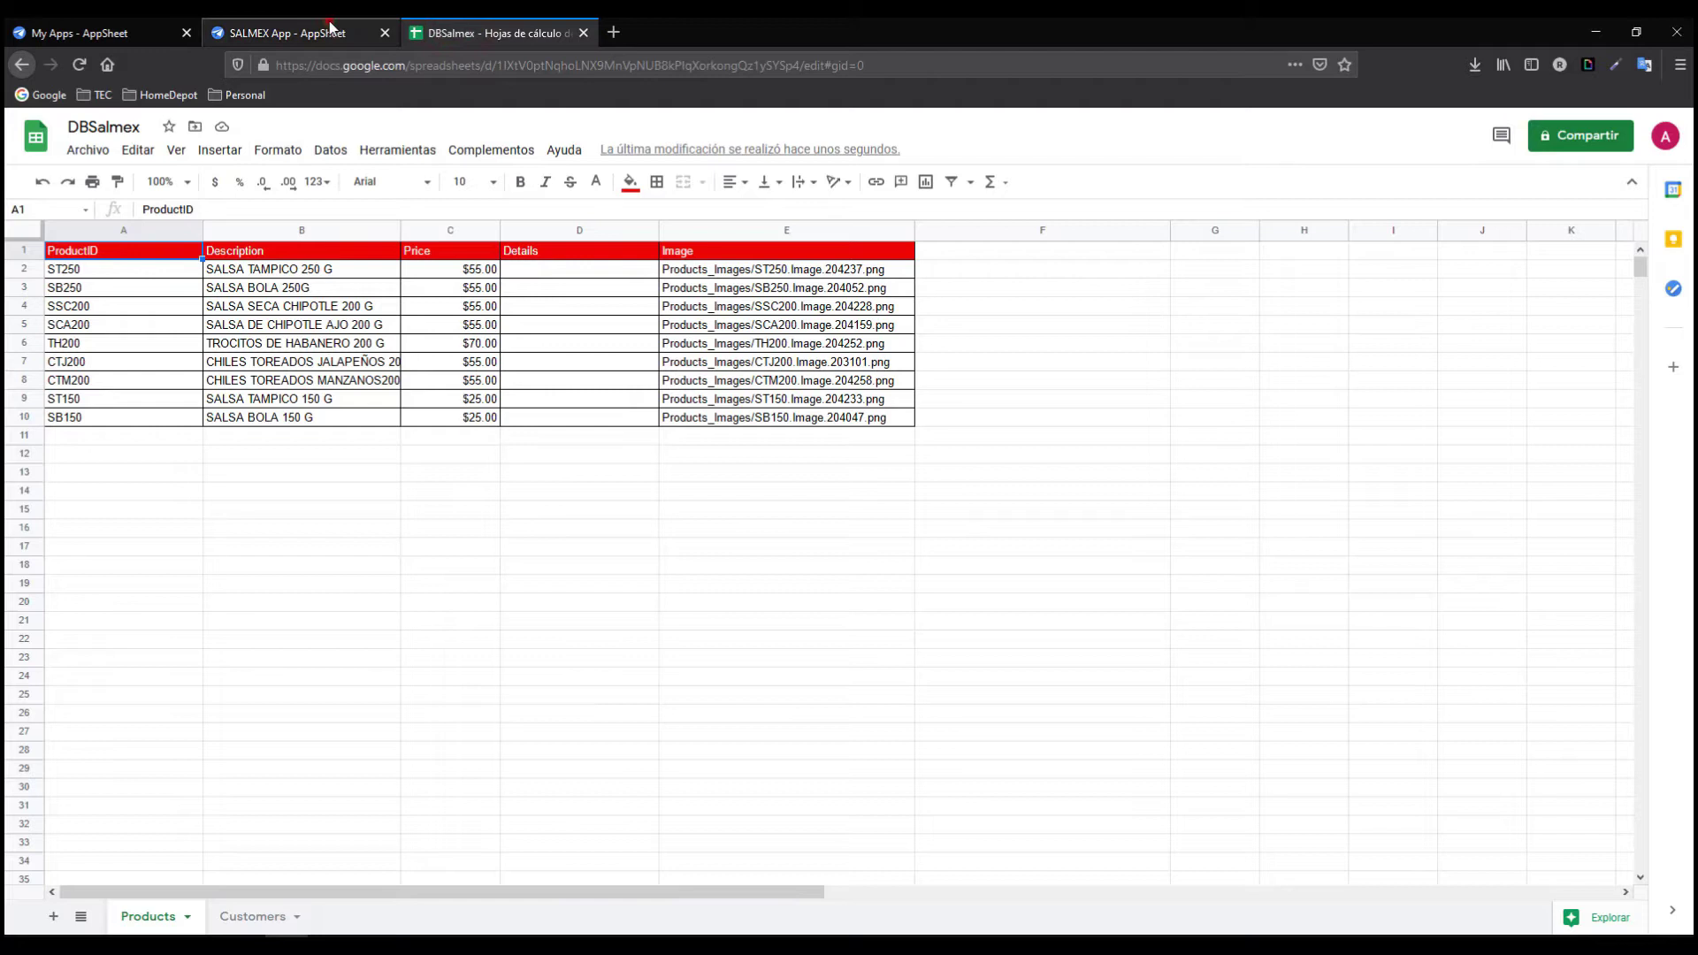
click(332, 32)
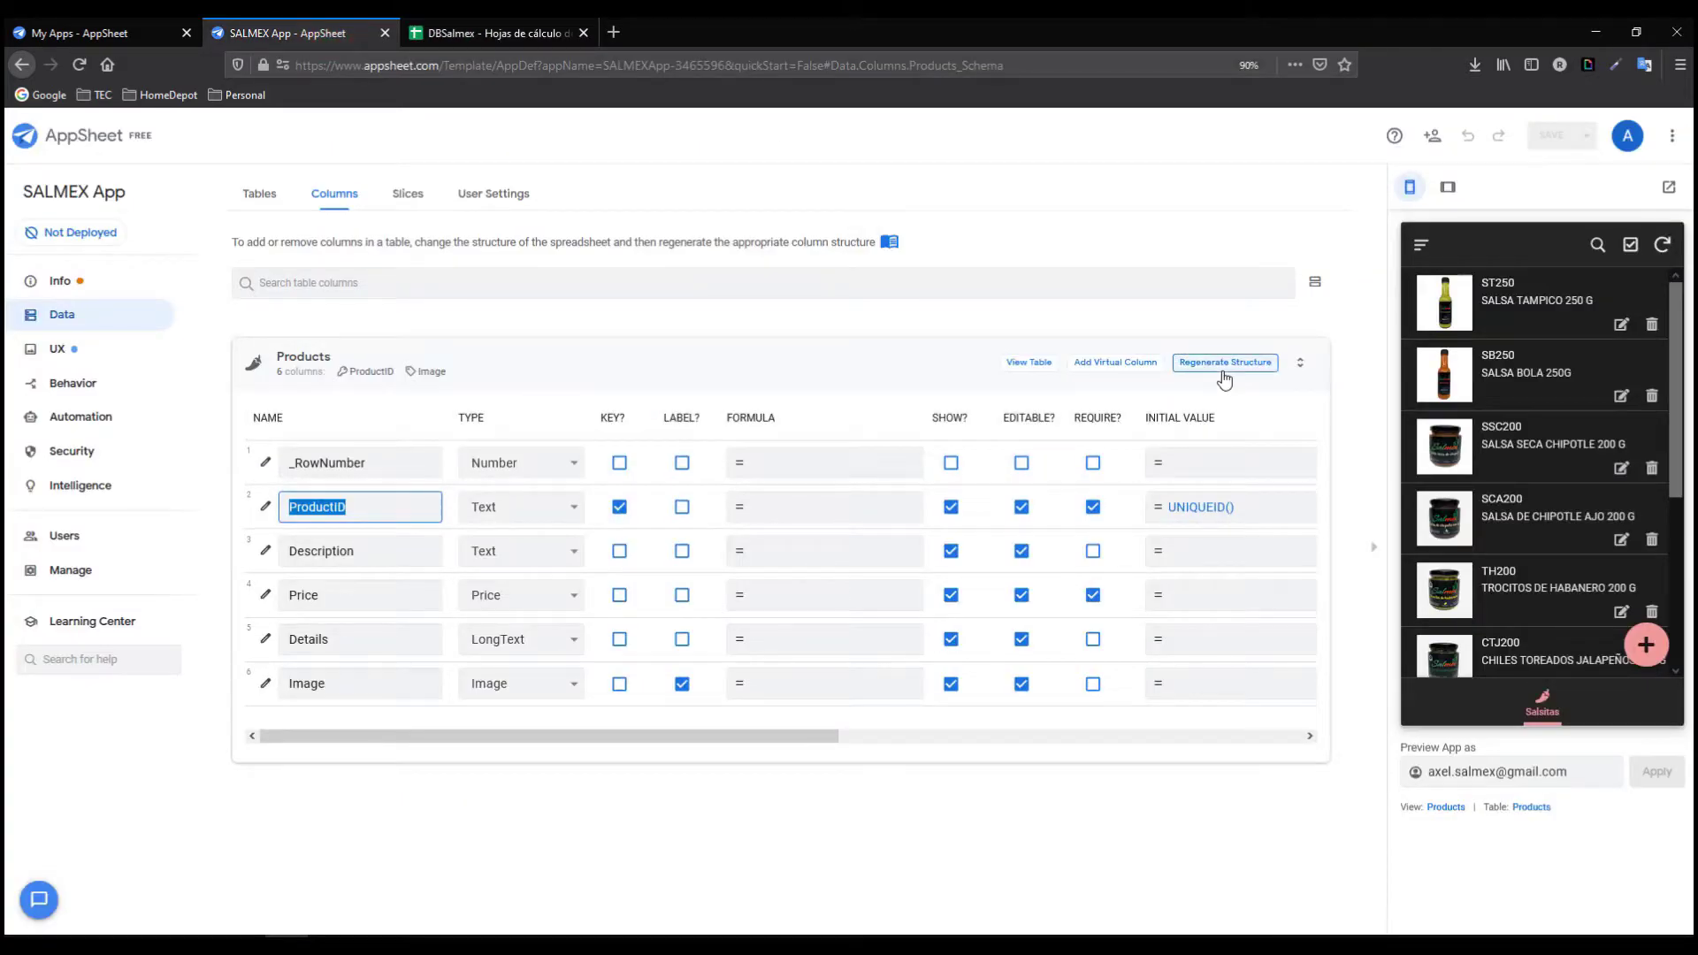
Step: Enter the CustomerID and CustomerName headers in A1 and B1 of the Customers sheet
key(ctrl+Tab)
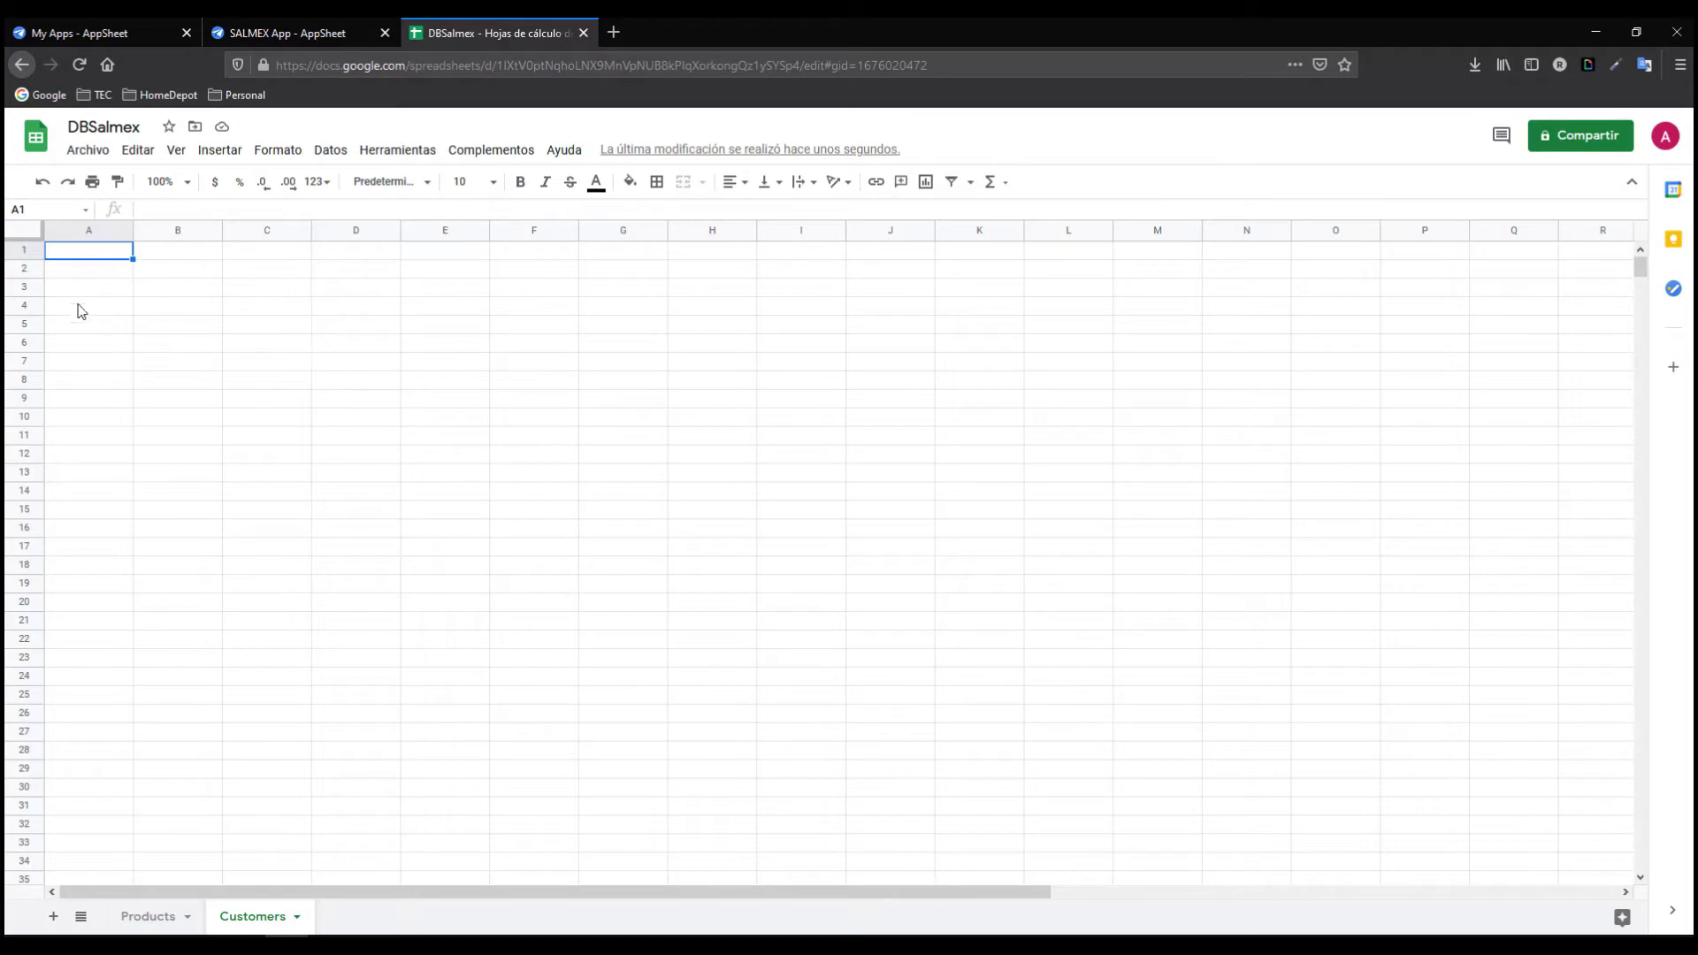
key(Tab)
click(75, 254)
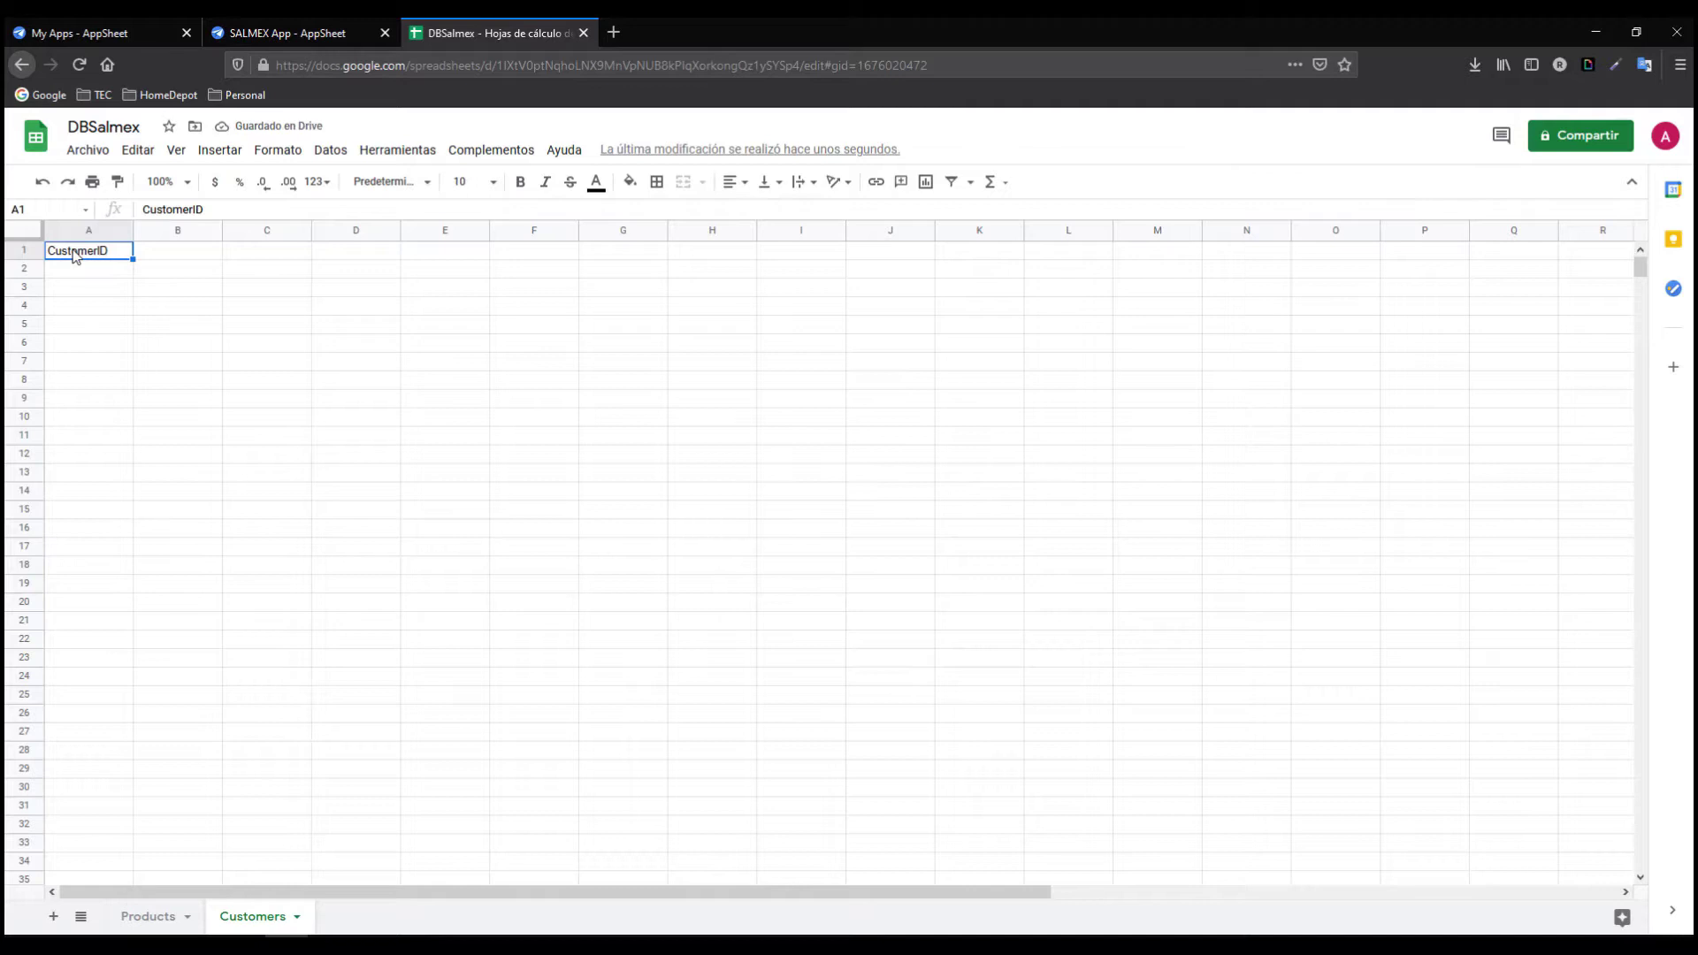
key(Tab)
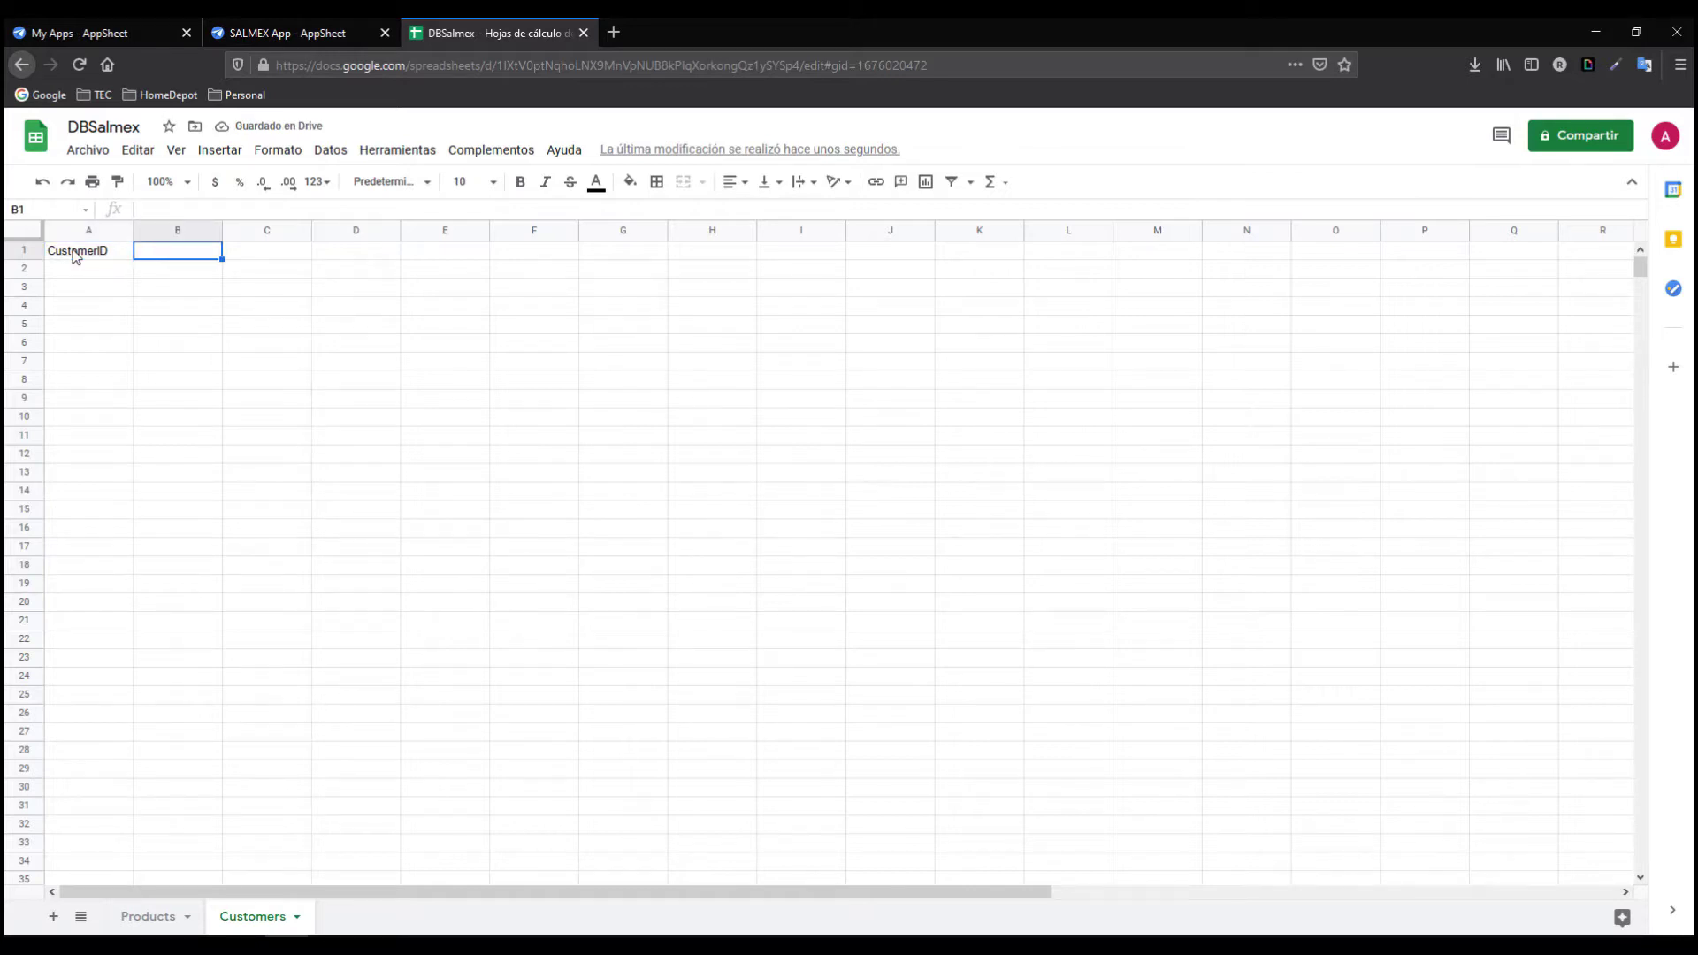
click(75, 254)
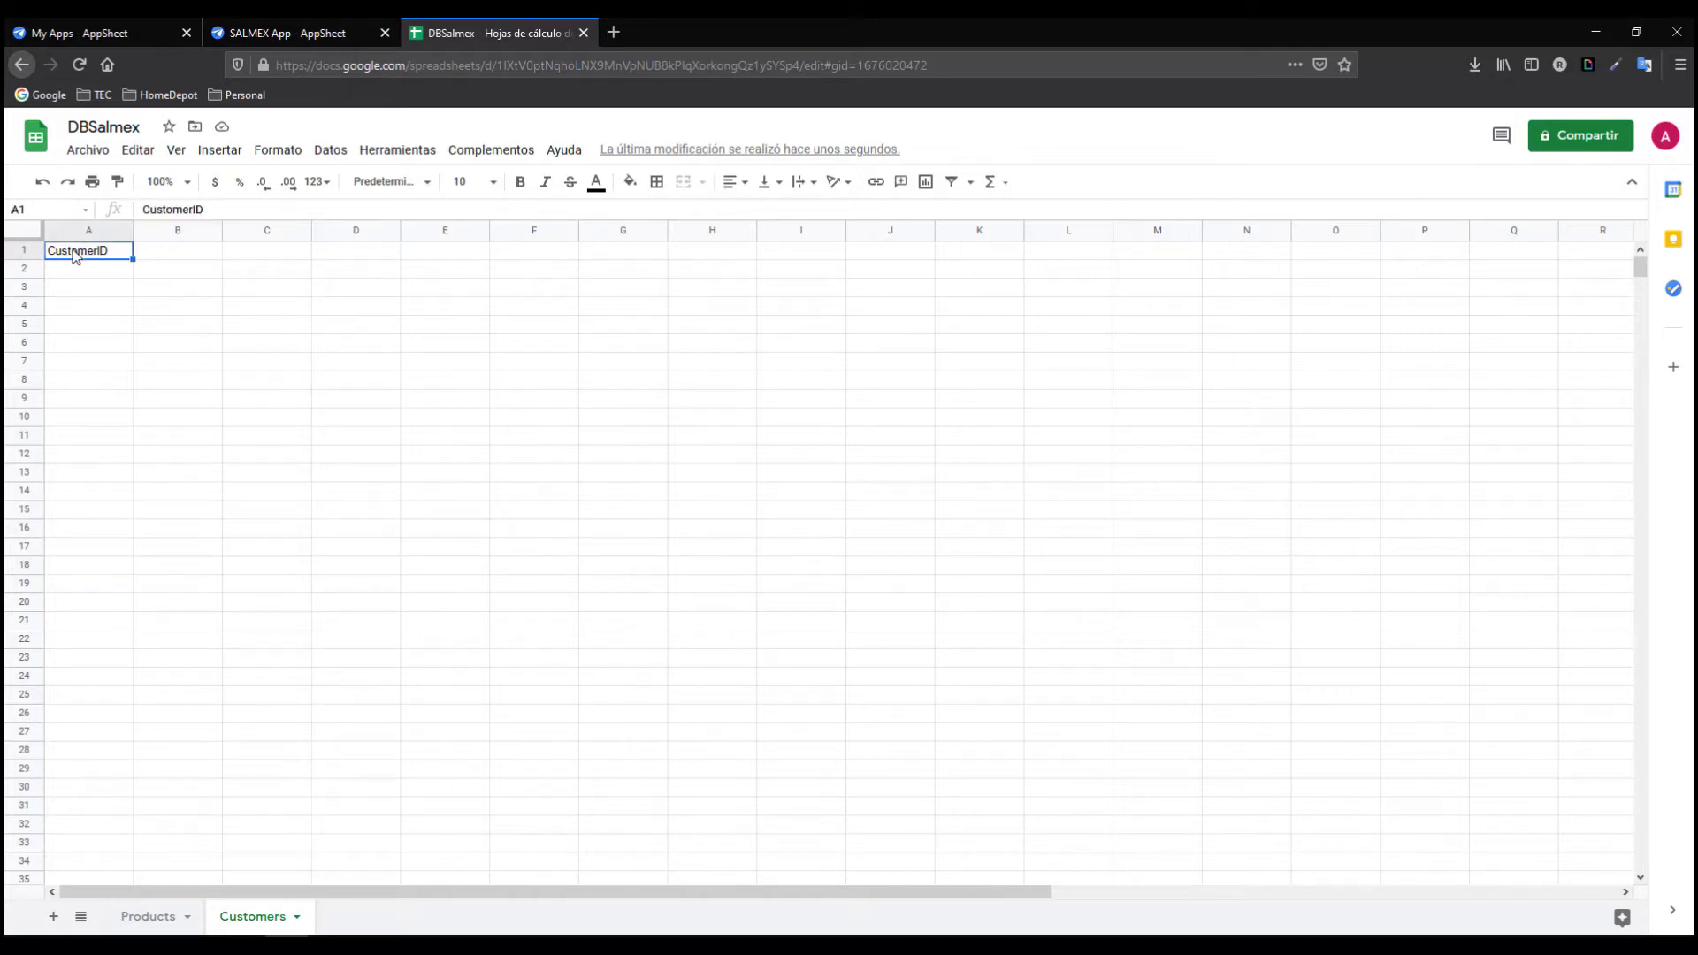
click(205, 210)
click(186, 252)
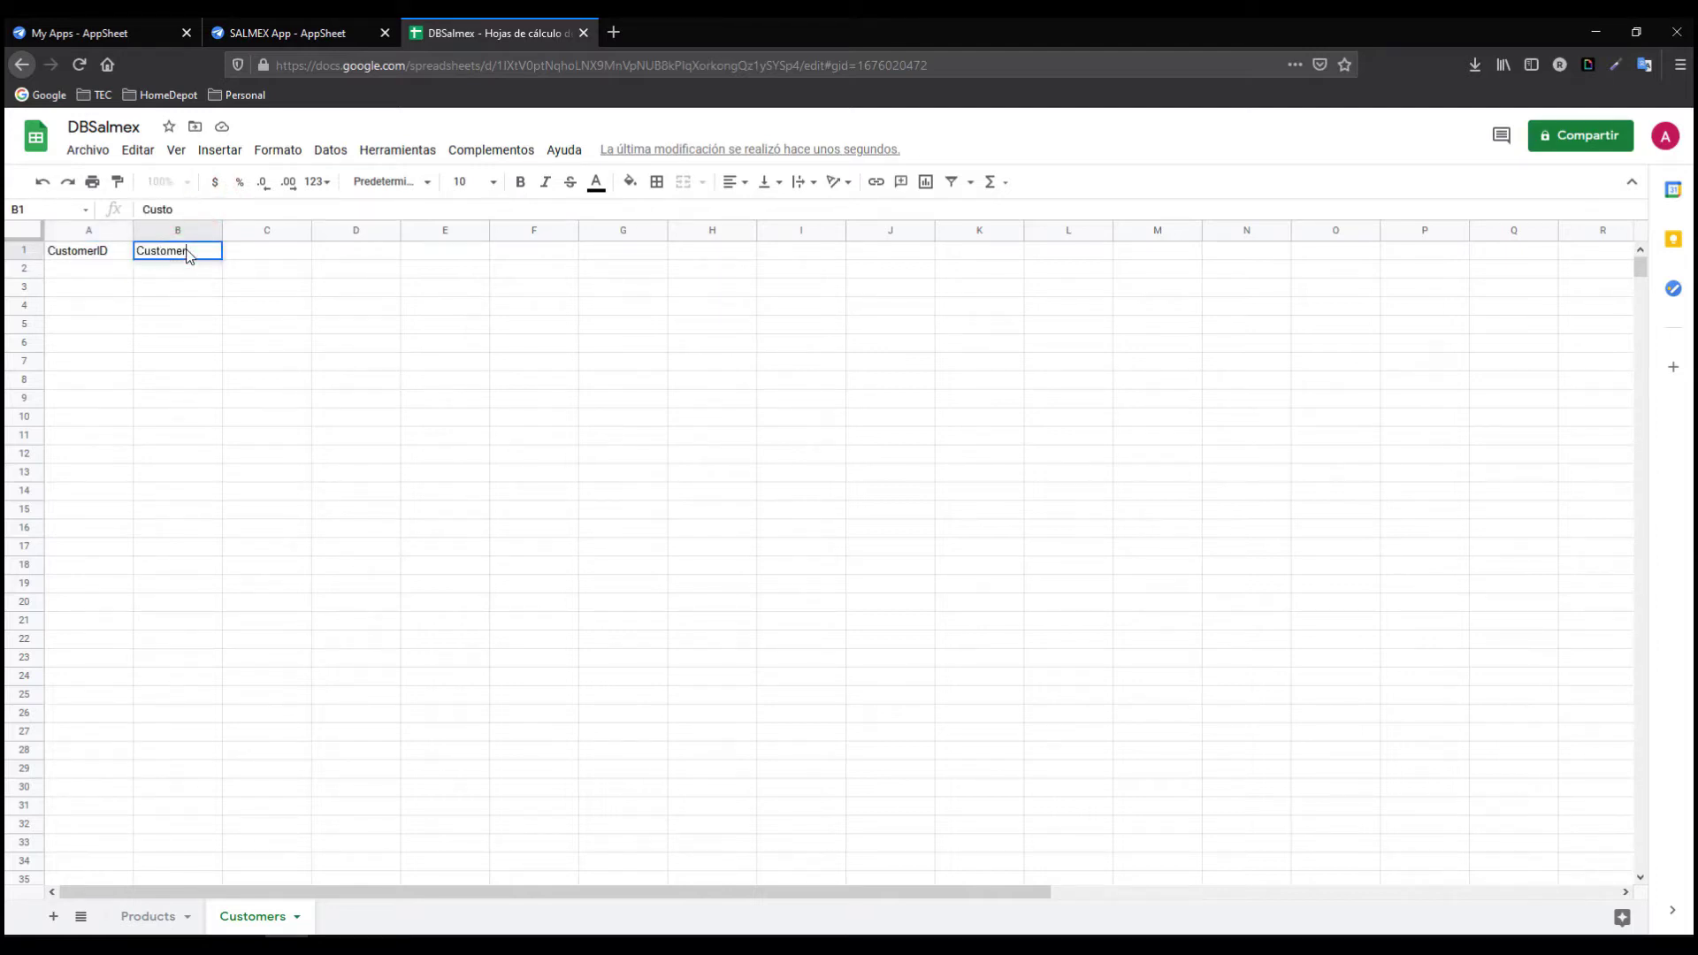
text(me)
key(Tab)
text(CustomerAddress)
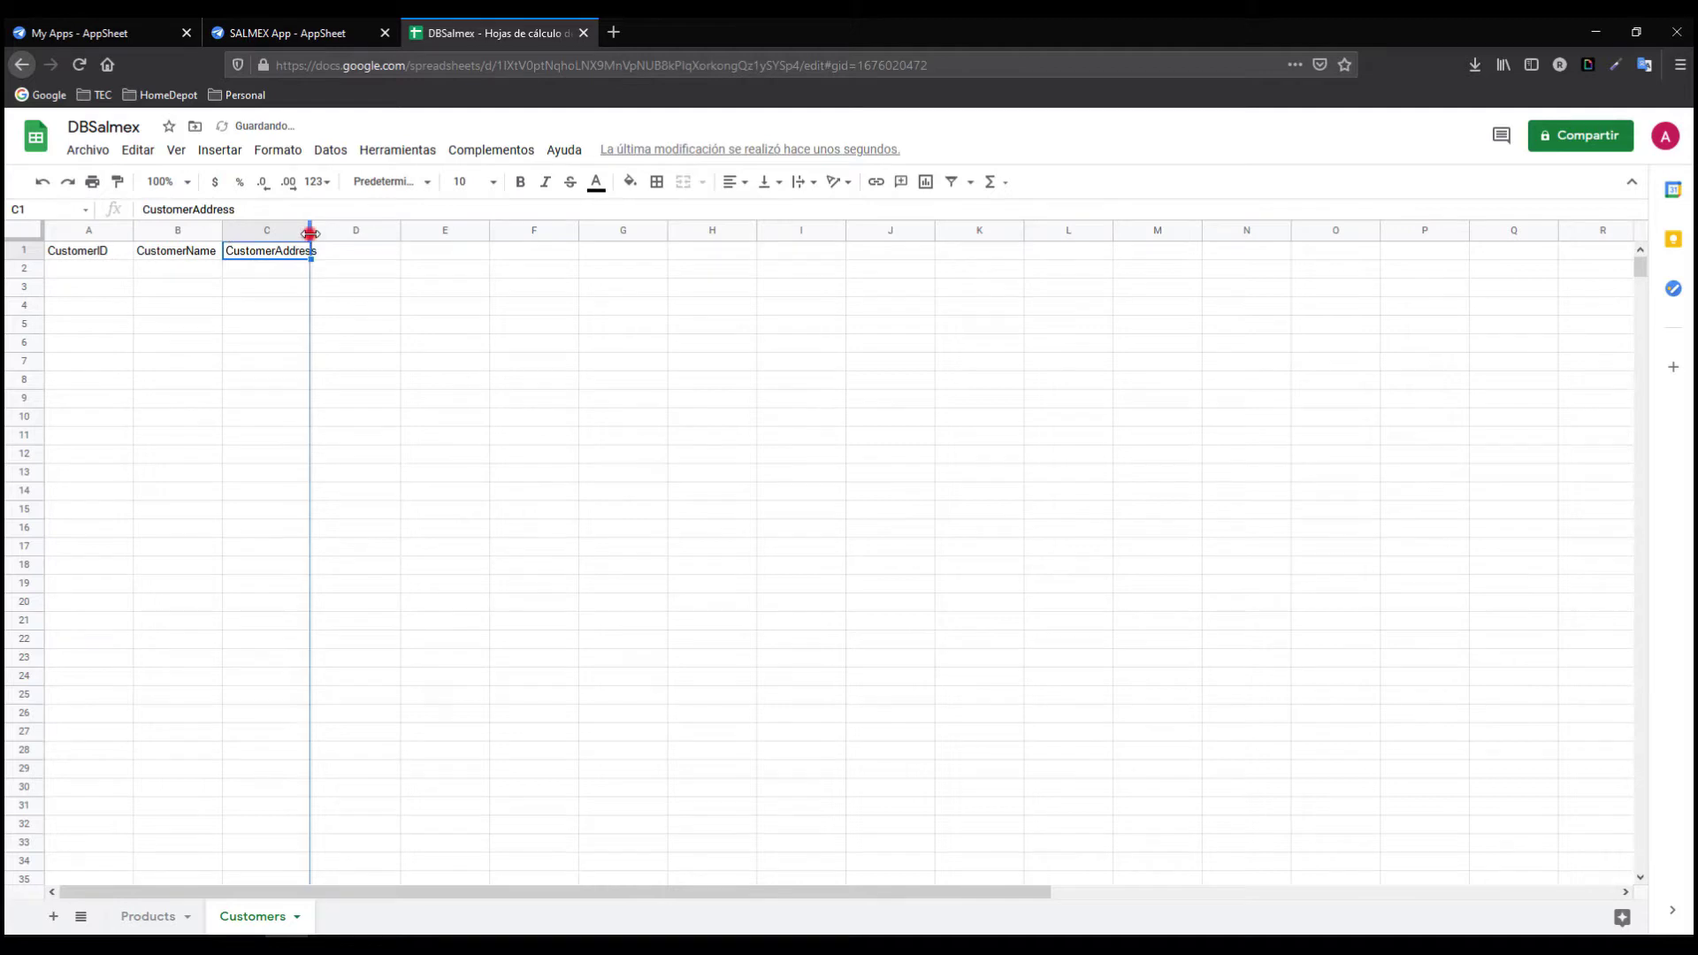
Step: Widen column C for CustomerAddress and enter CustomerPhone in D1
drag(310, 231, 329, 232)
click(347, 254)
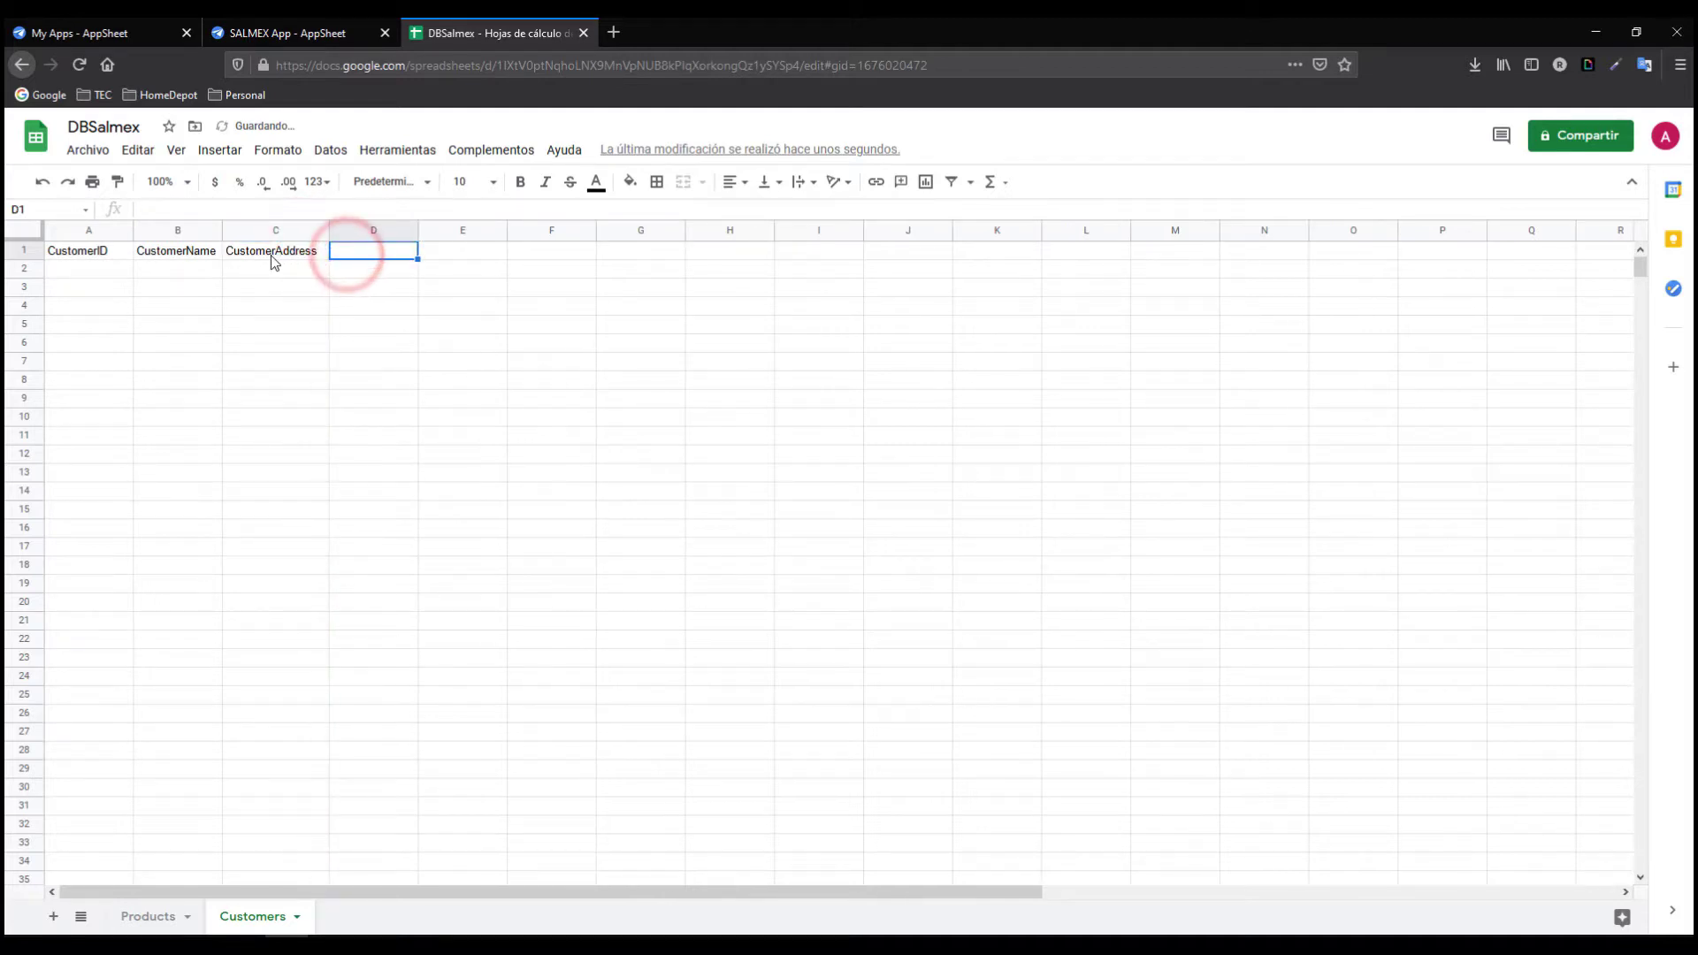
click(182, 250)
click(353, 251)
click(355, 252)
double_click(355, 254)
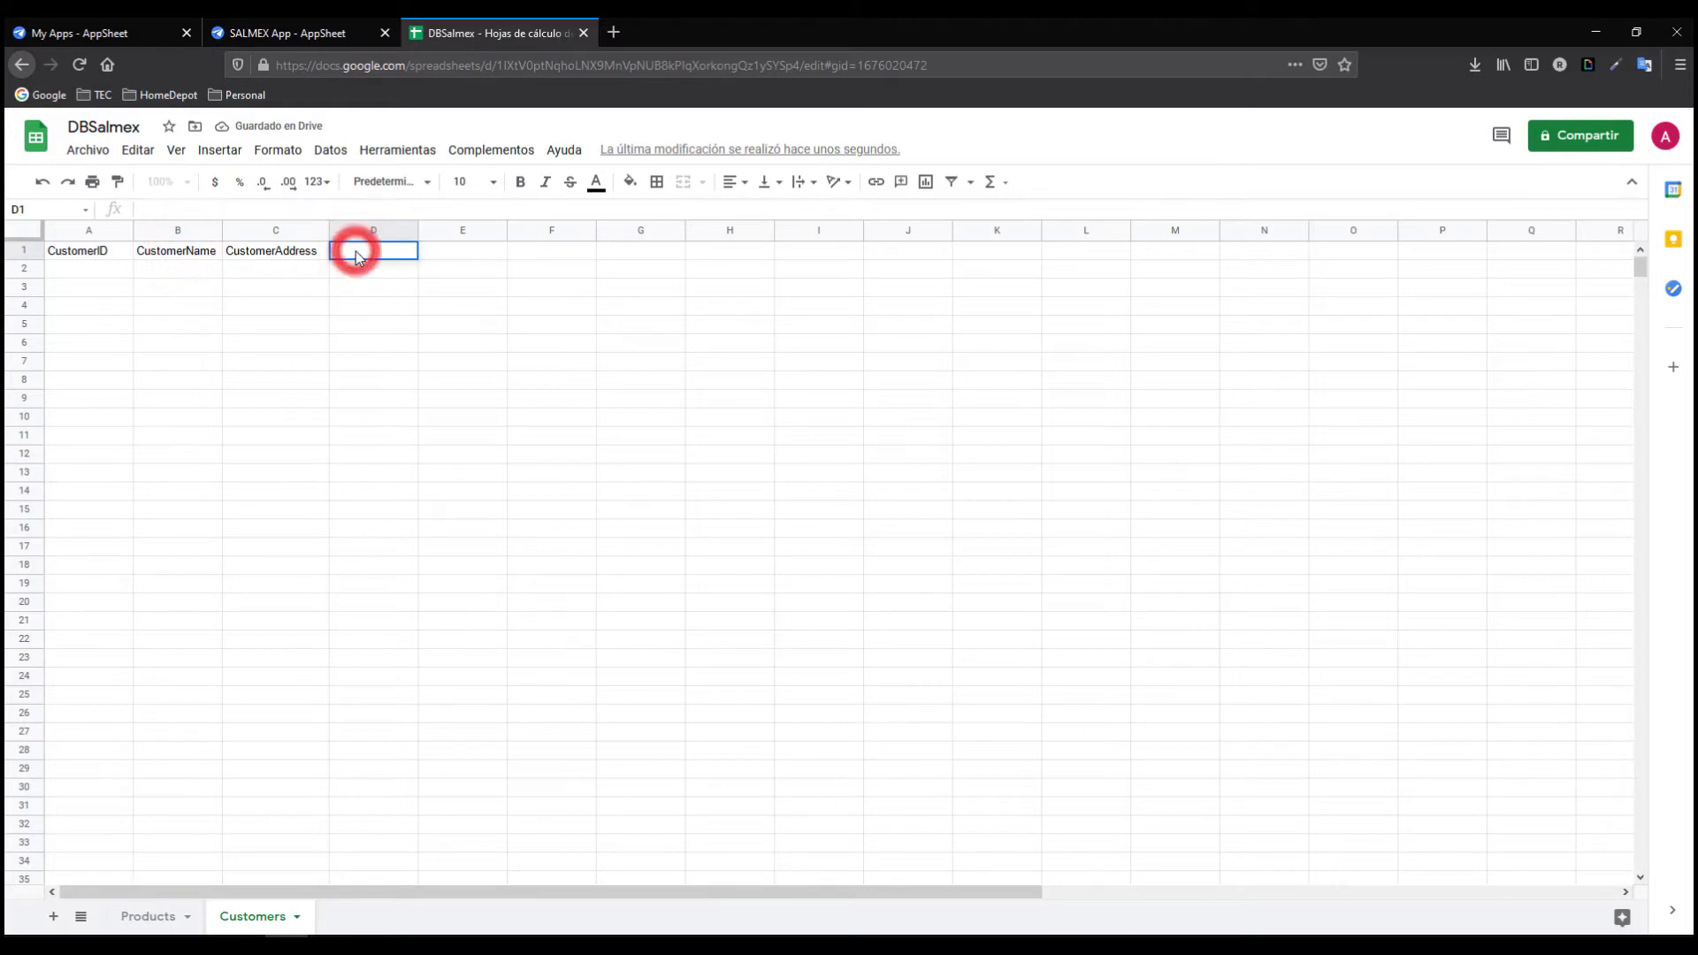
text(CustomerPho)
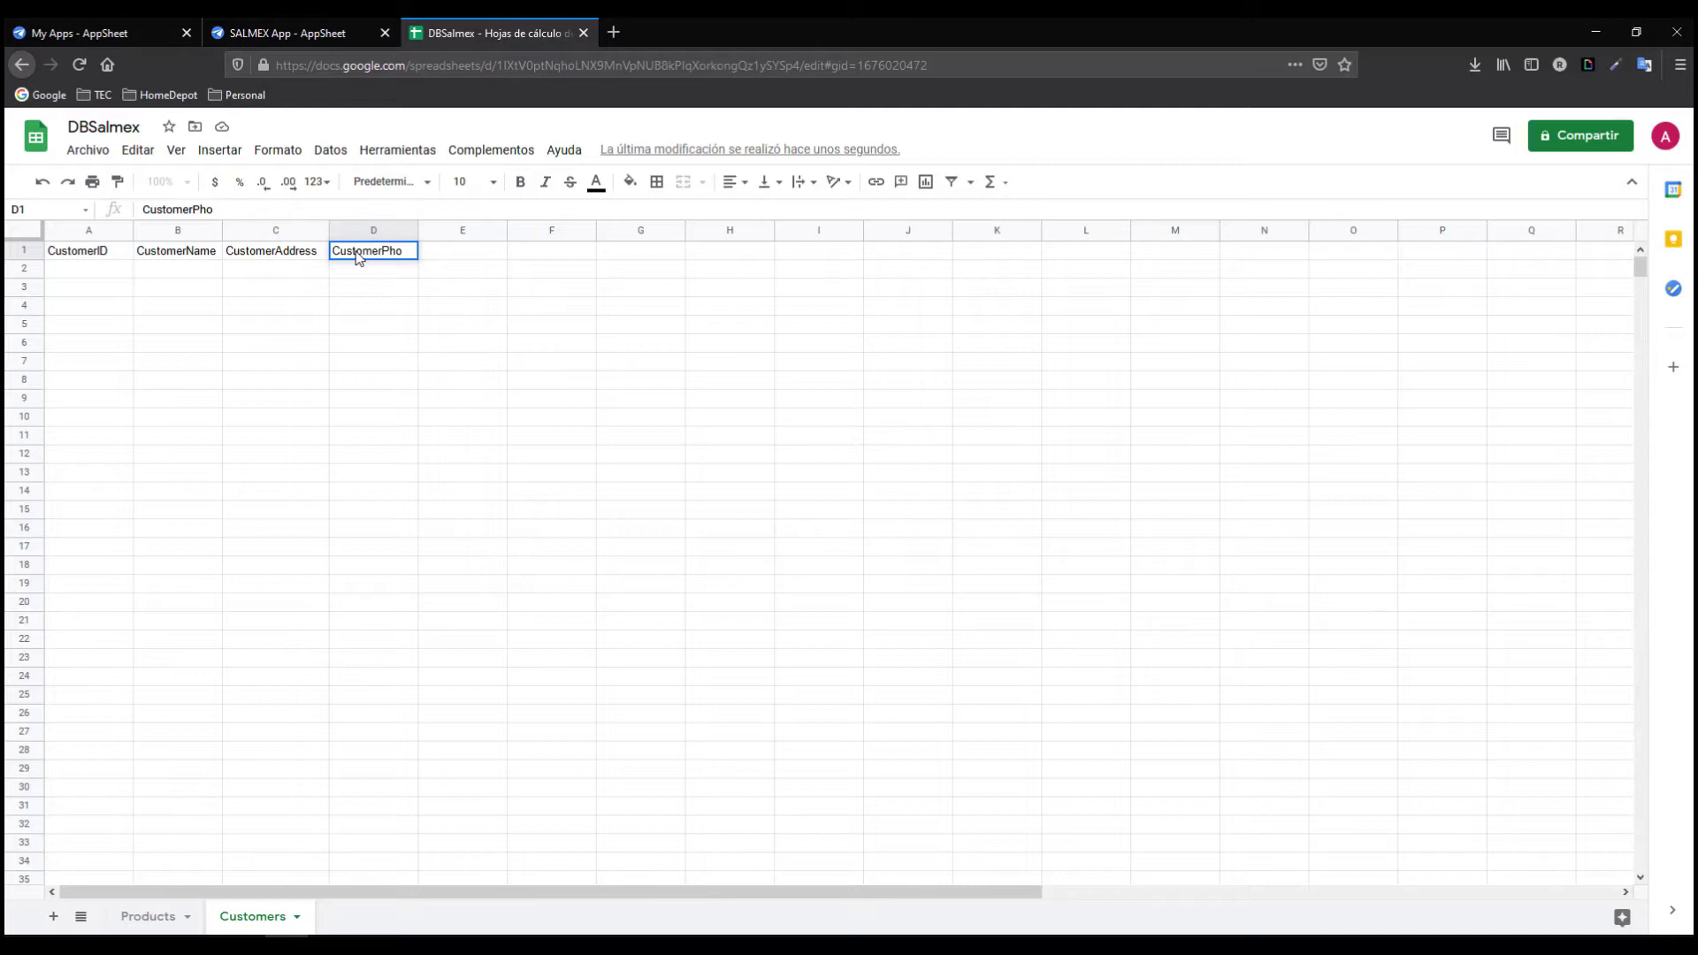
Step: Clear the duplicate CustomerPhone entry from cell E1
drag(88, 232, 373, 231)
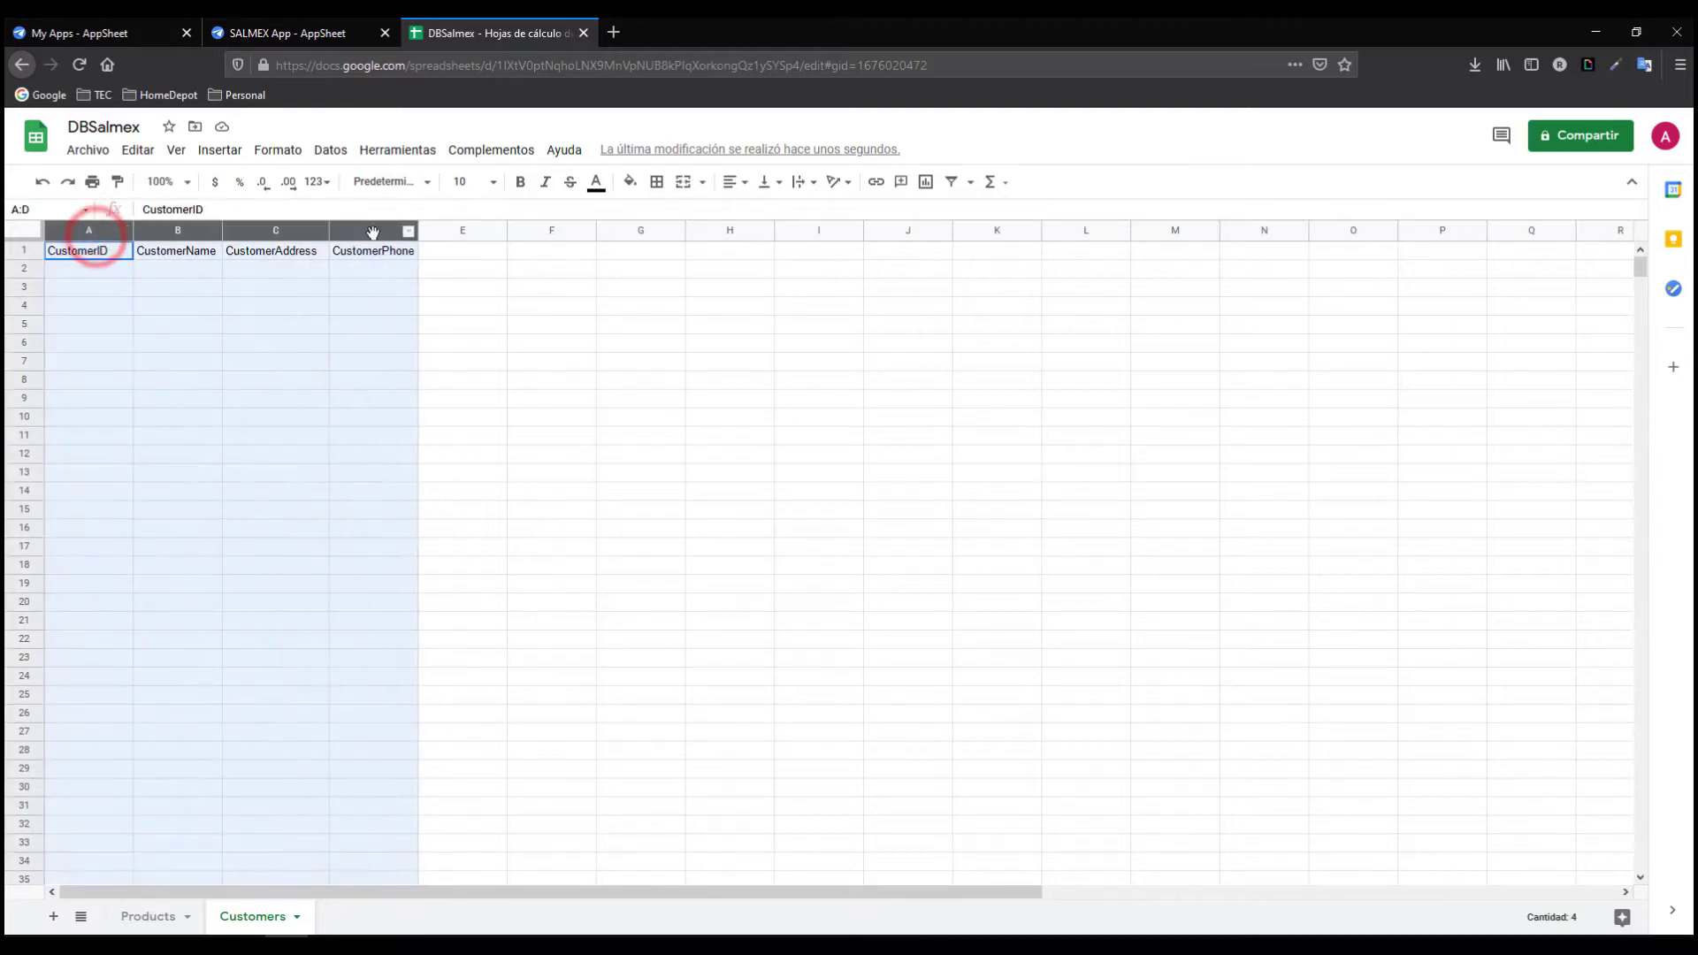
click(376, 305)
click(460, 254)
text(CustomerPhone)
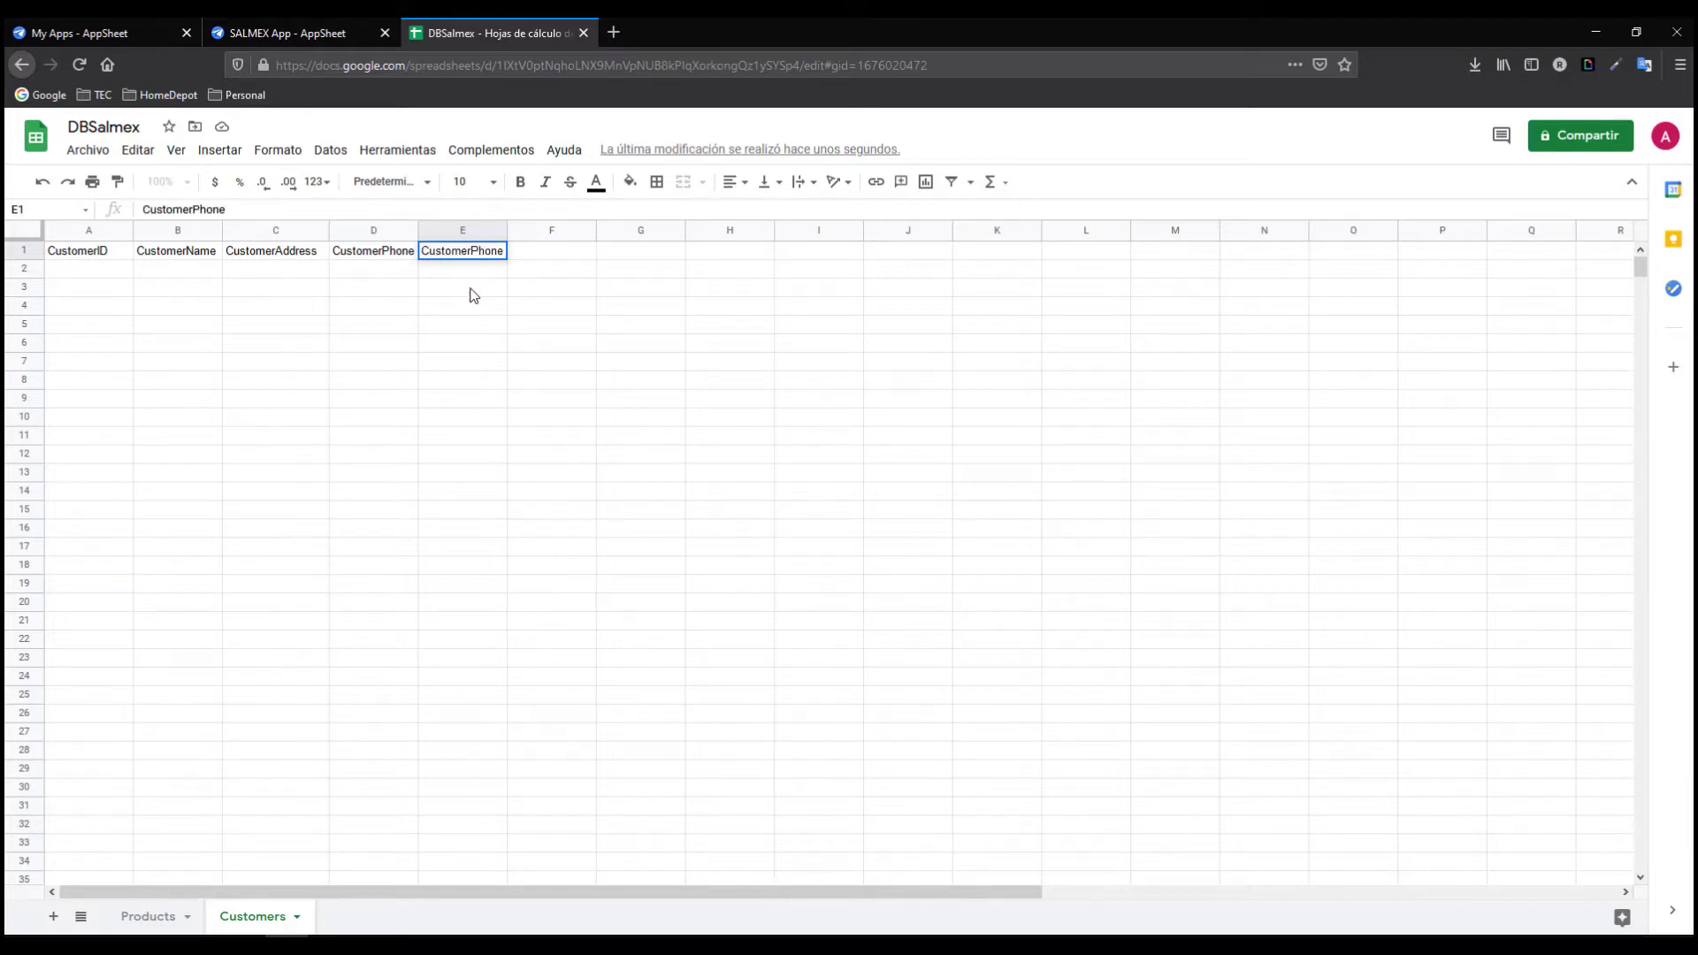
click(469, 287)
click(456, 257)
key(Delete)
Step: Start the first customer in A2 and open a new browser tab
drag(88, 230, 373, 230)
click(315, 309)
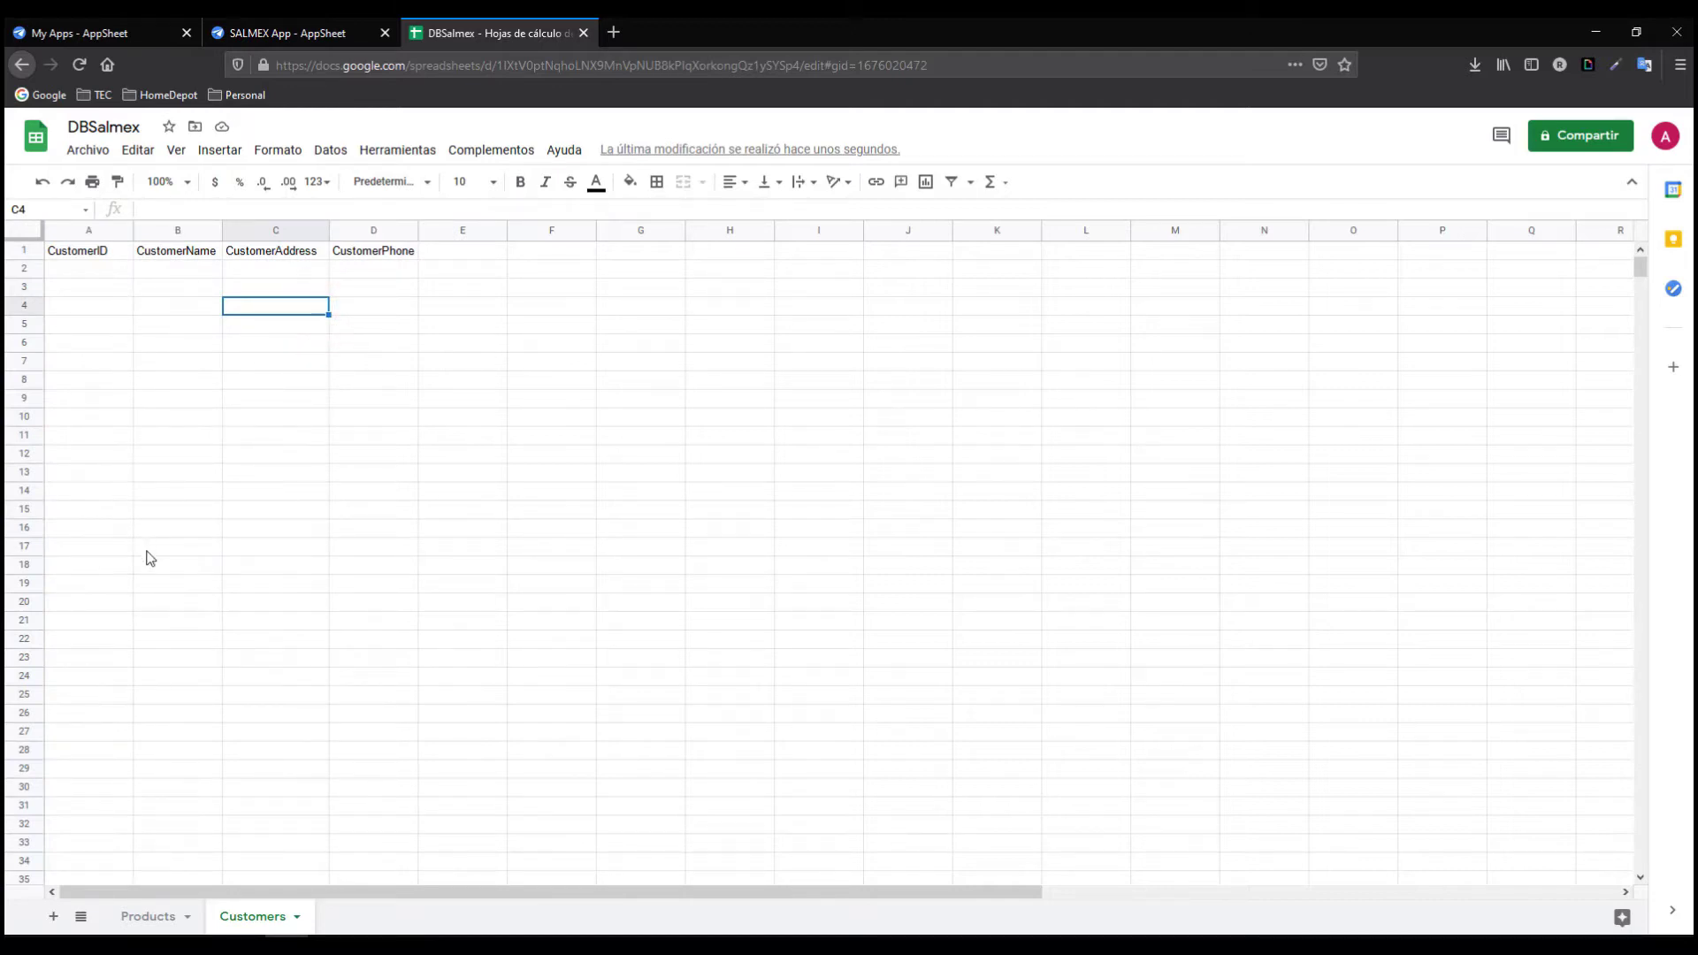
click(96, 254)
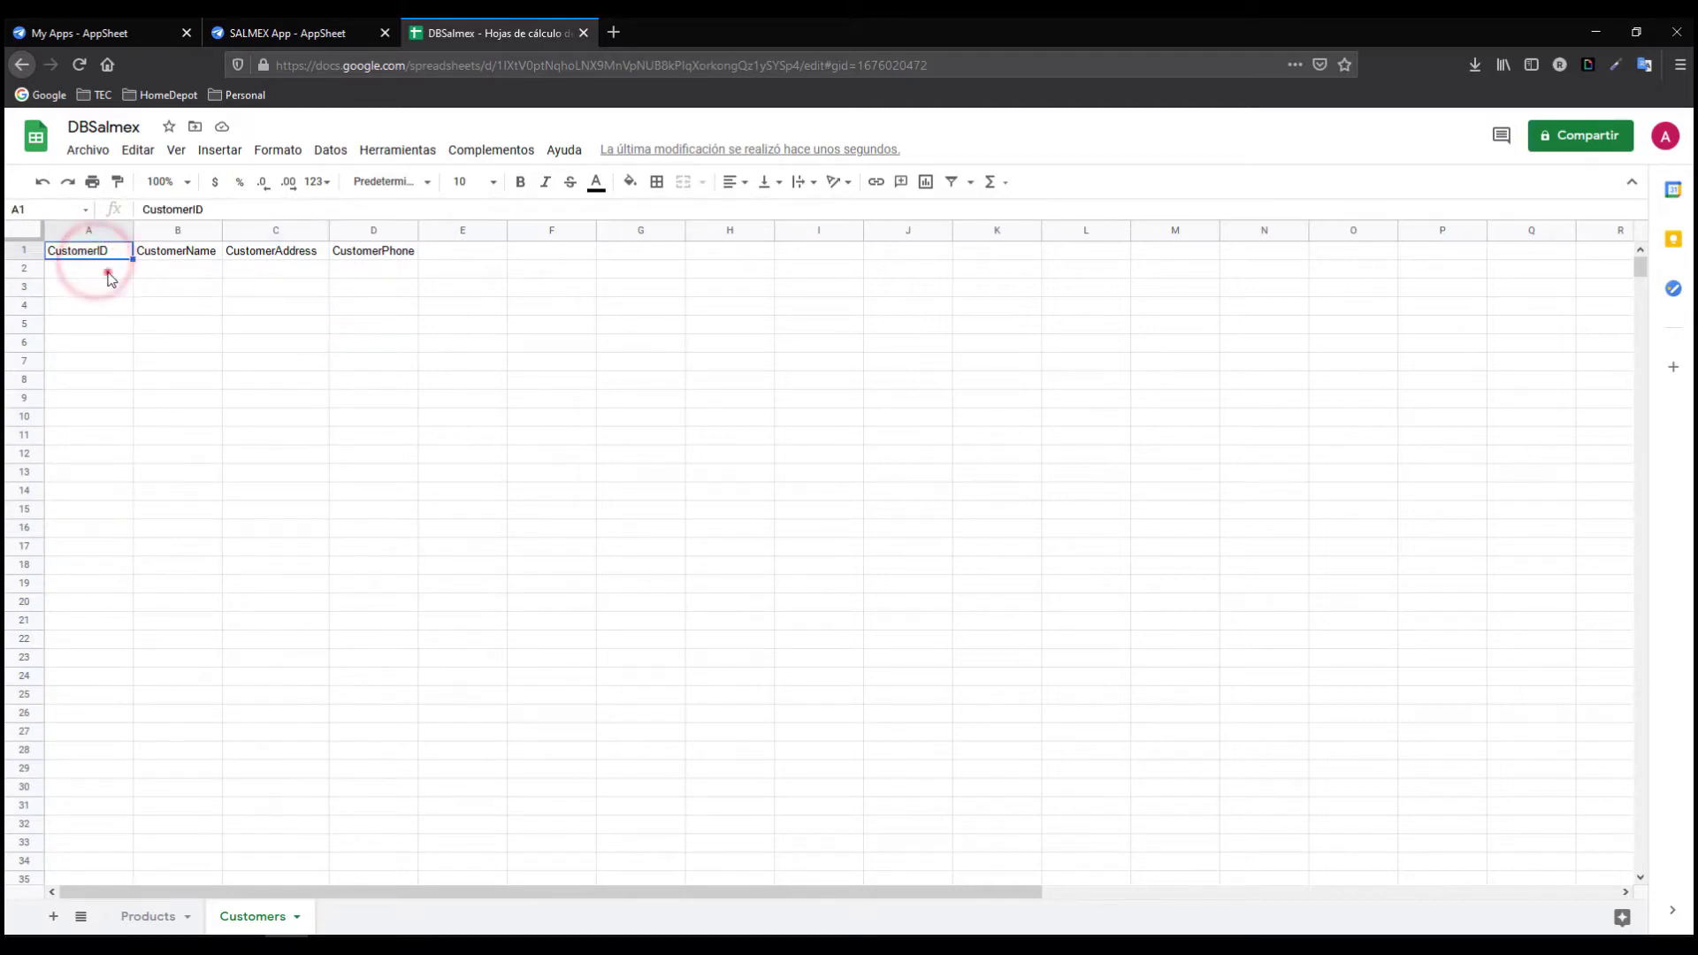
click(108, 275)
text(PUE001)
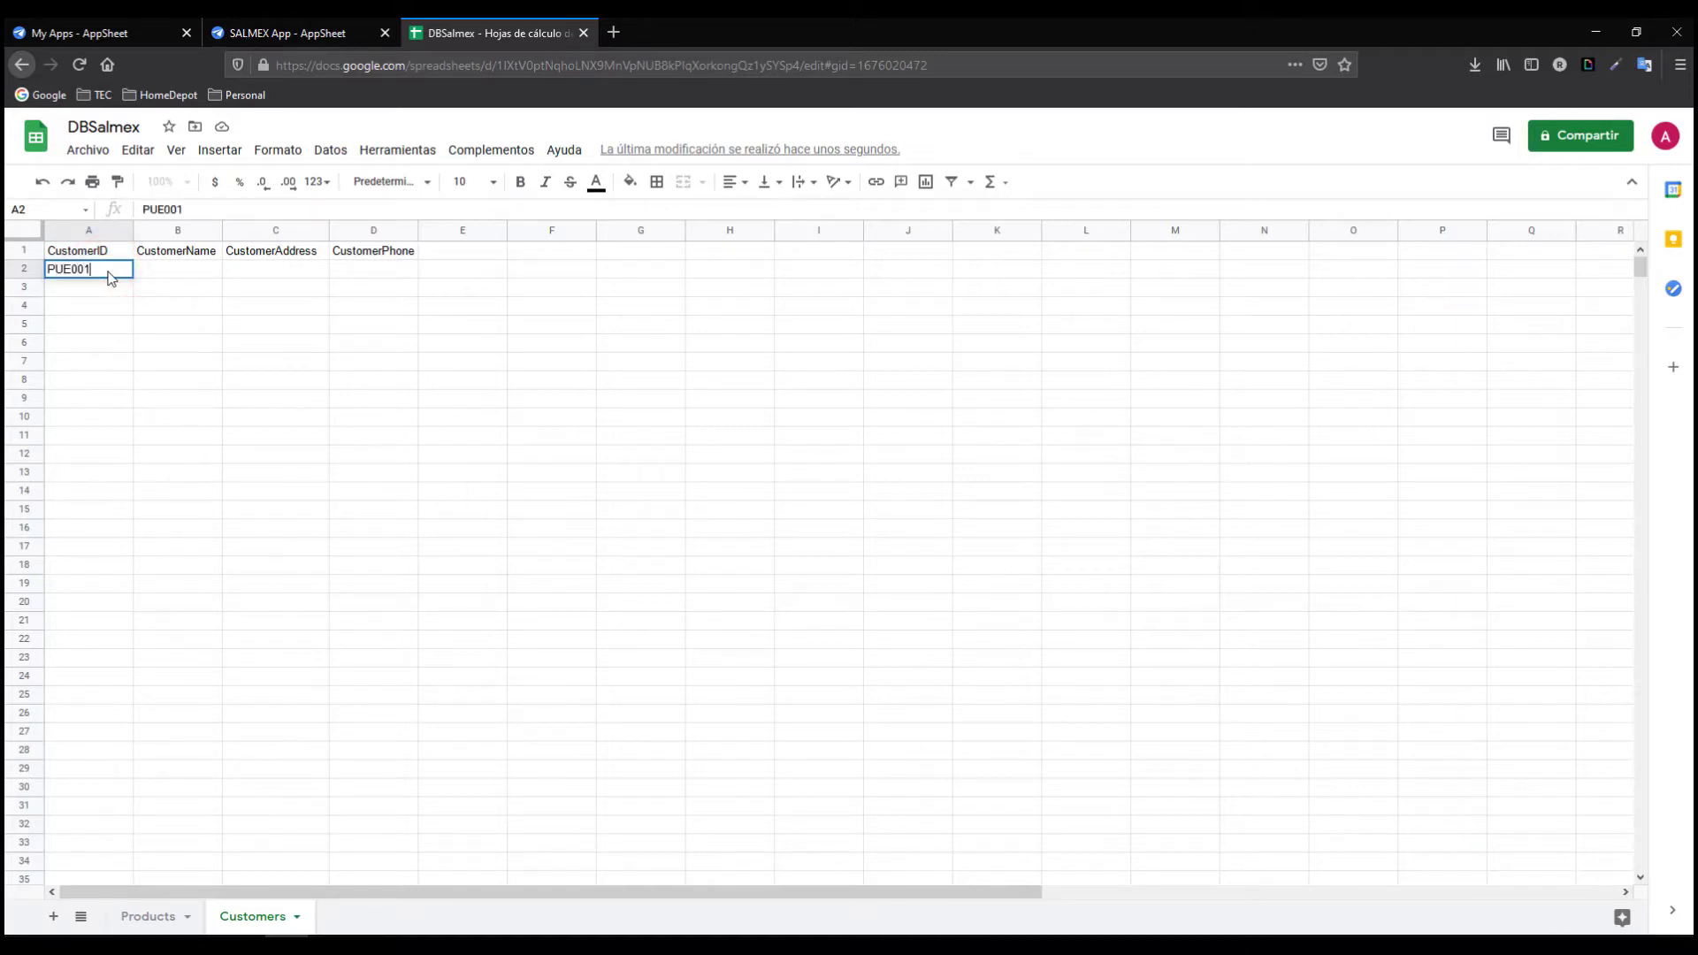
key(ctrl+t)
Step: Search Google Maps for 'galerias serdan' and copy the Puebla shopping centre's address
click(37, 94)
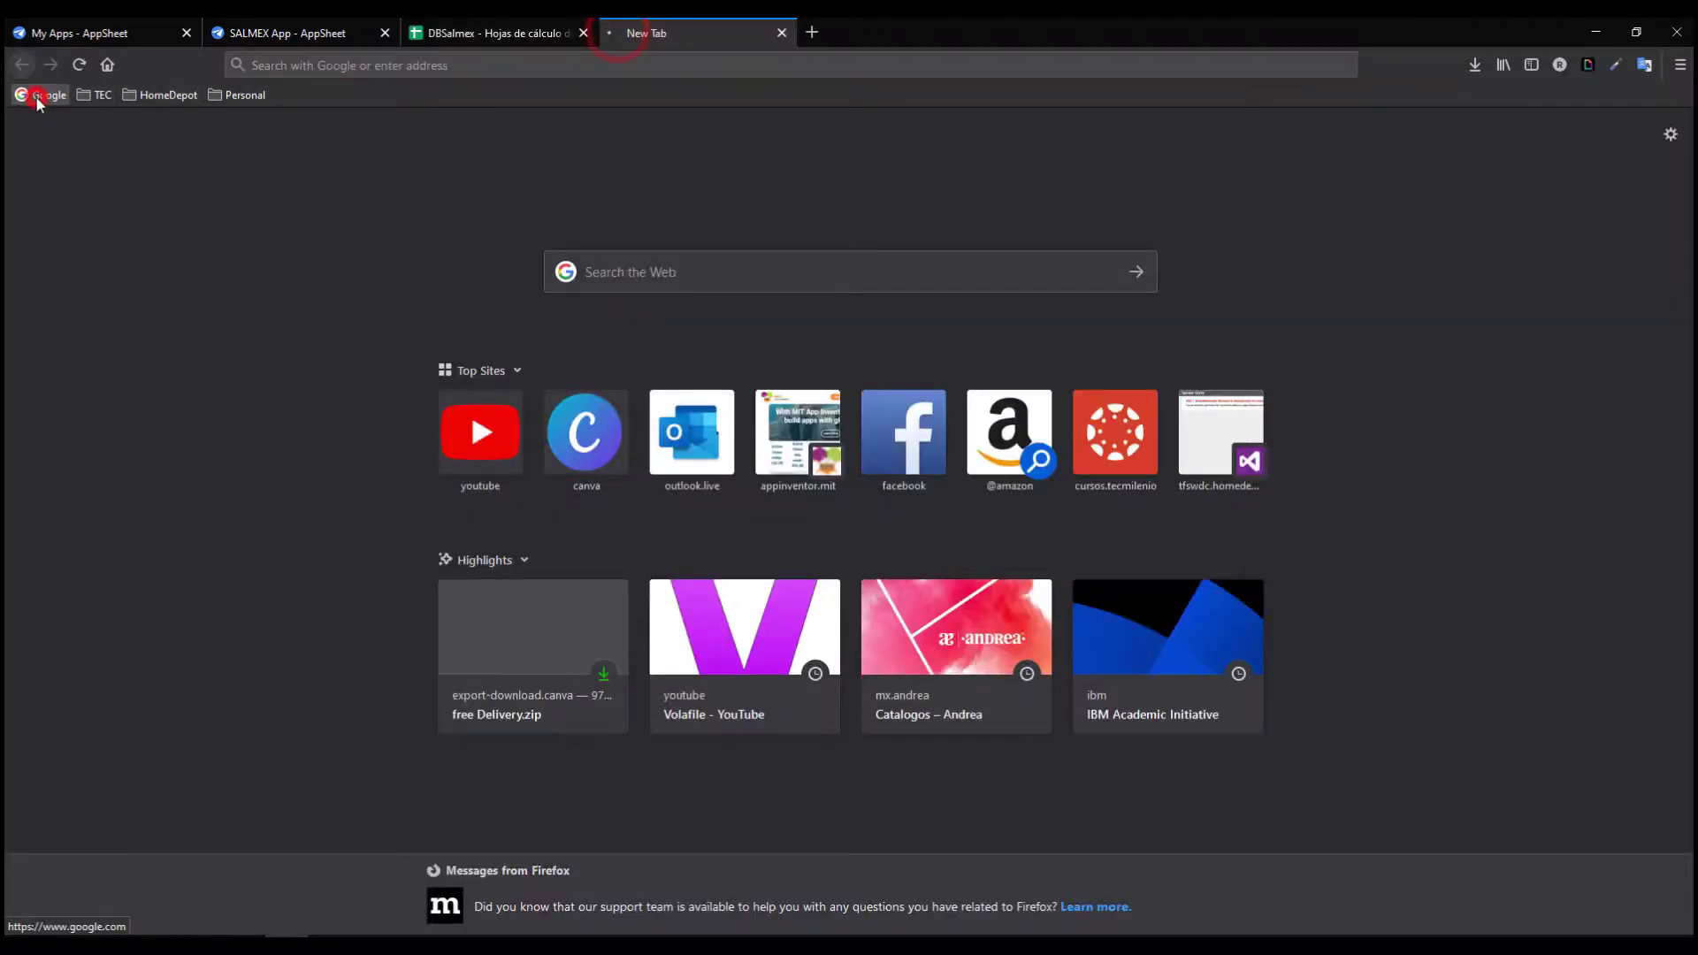
text(gog)
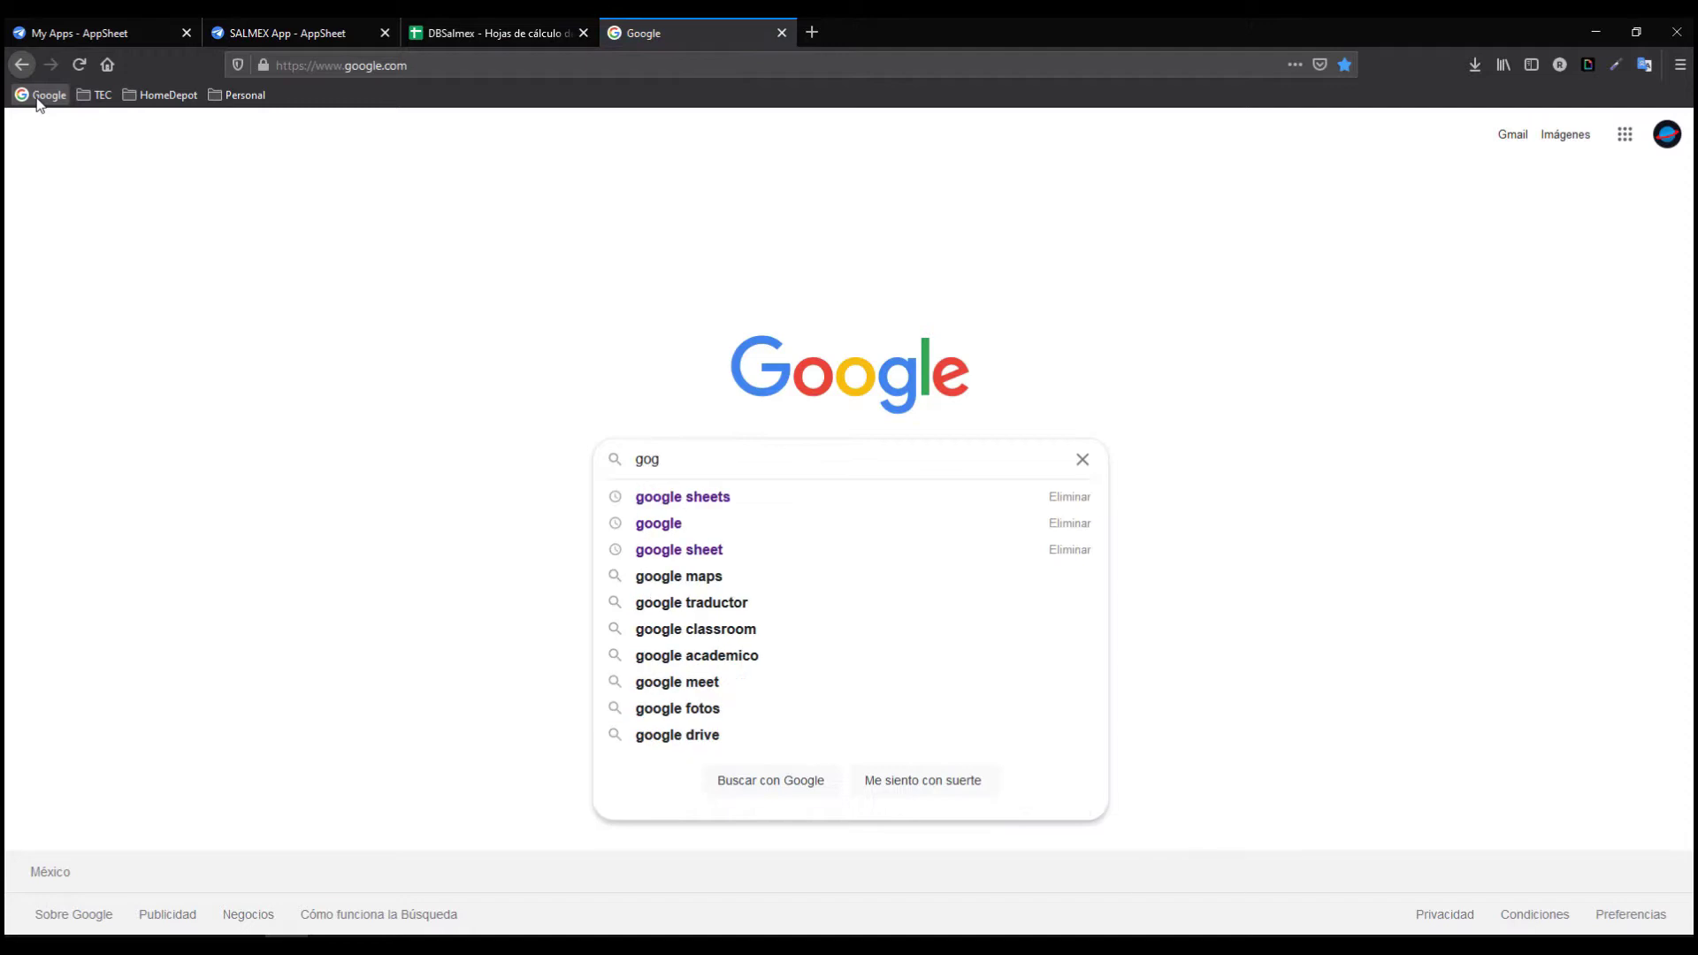
key(BackSpace)
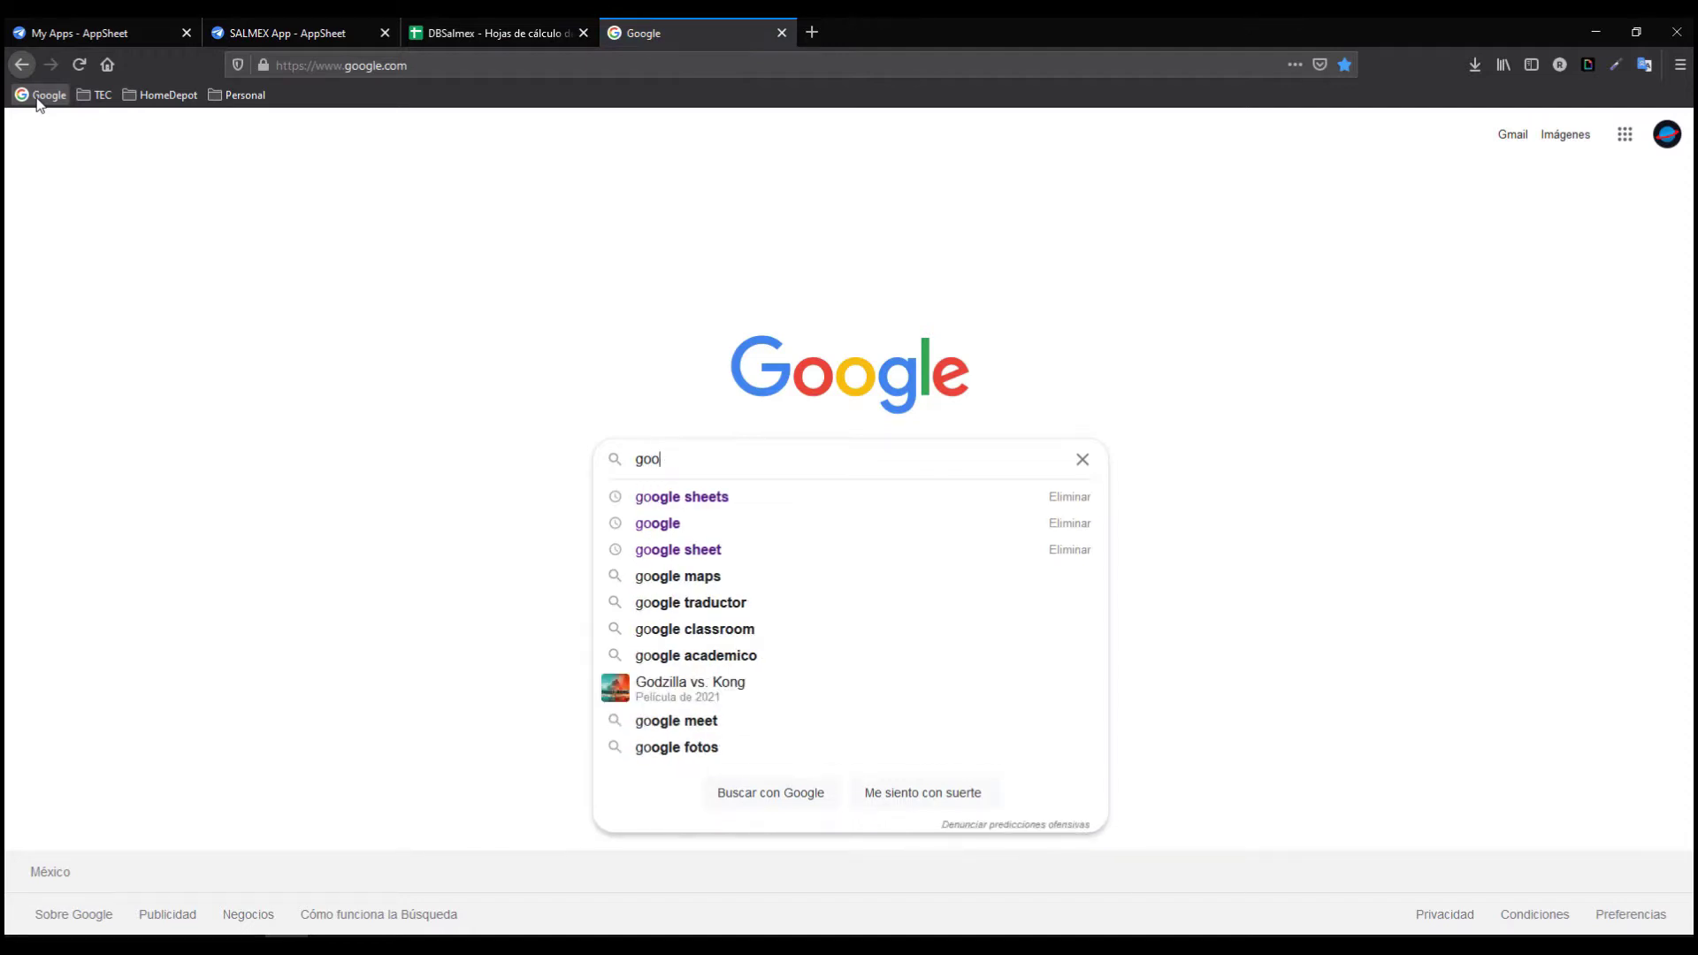
text(ogle)
key(Return)
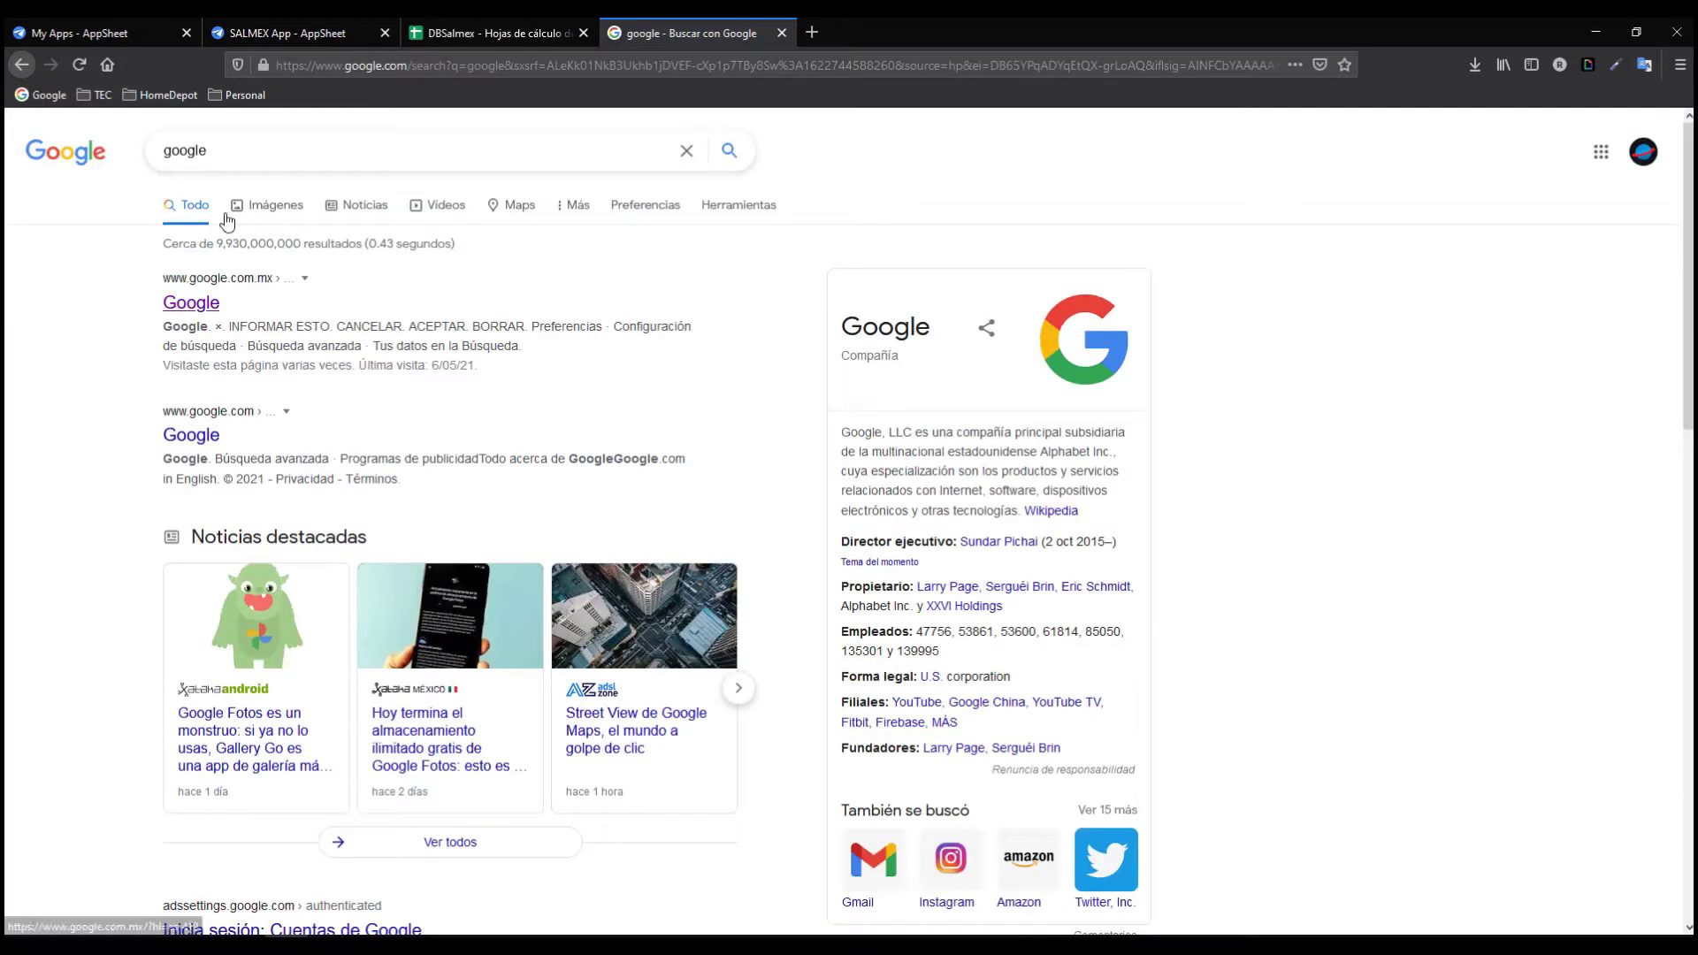
click(523, 201)
click(102, 130)
text(ga)
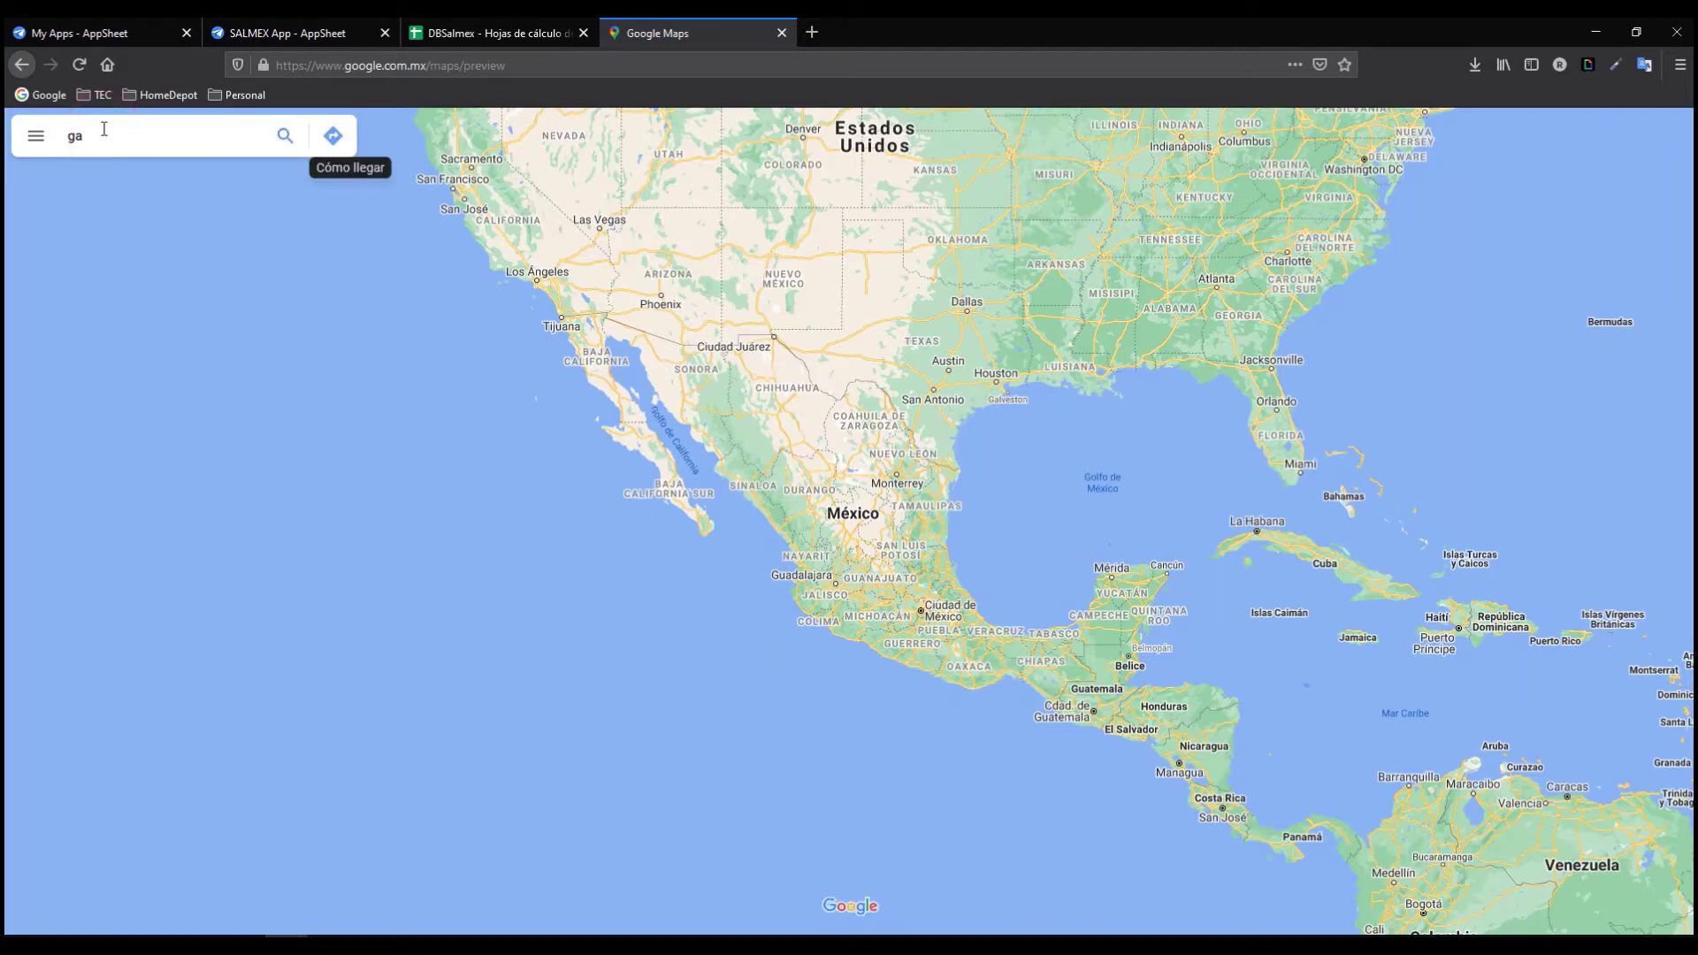
text(larias serdan)
key(Return)
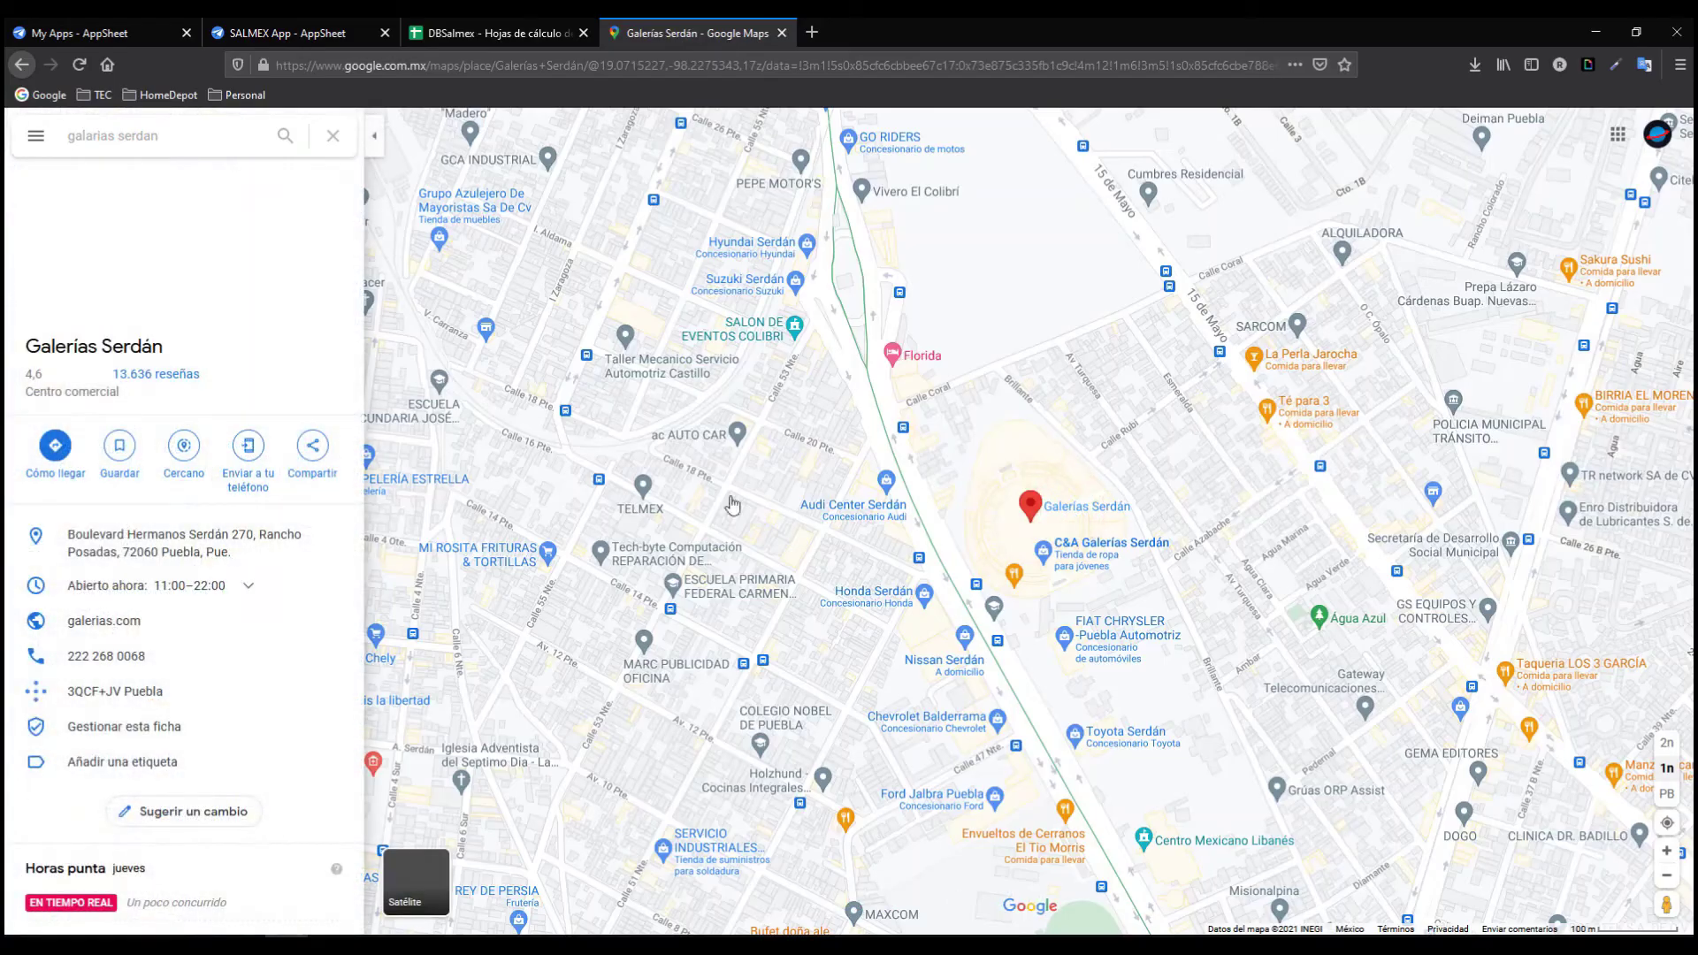
click(72, 535)
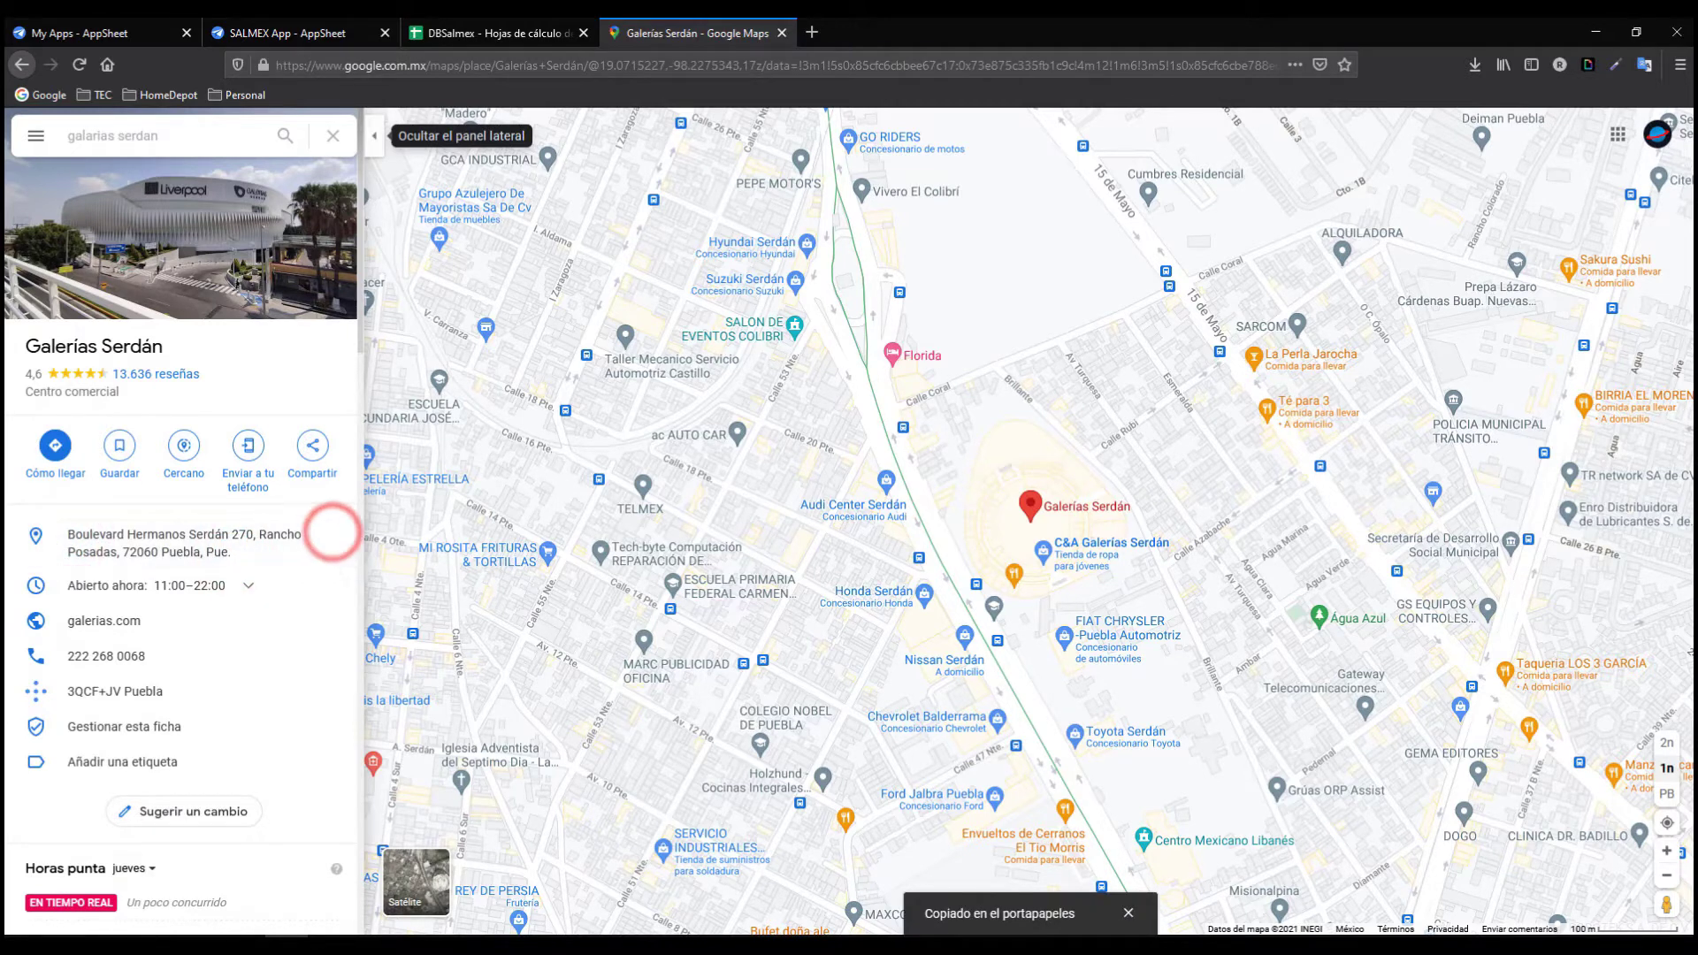
Step: Paste the Galerías Serdán address into C2, add the phone in D2, and fit columns C and D
click(466, 27)
double_click(352, 270)
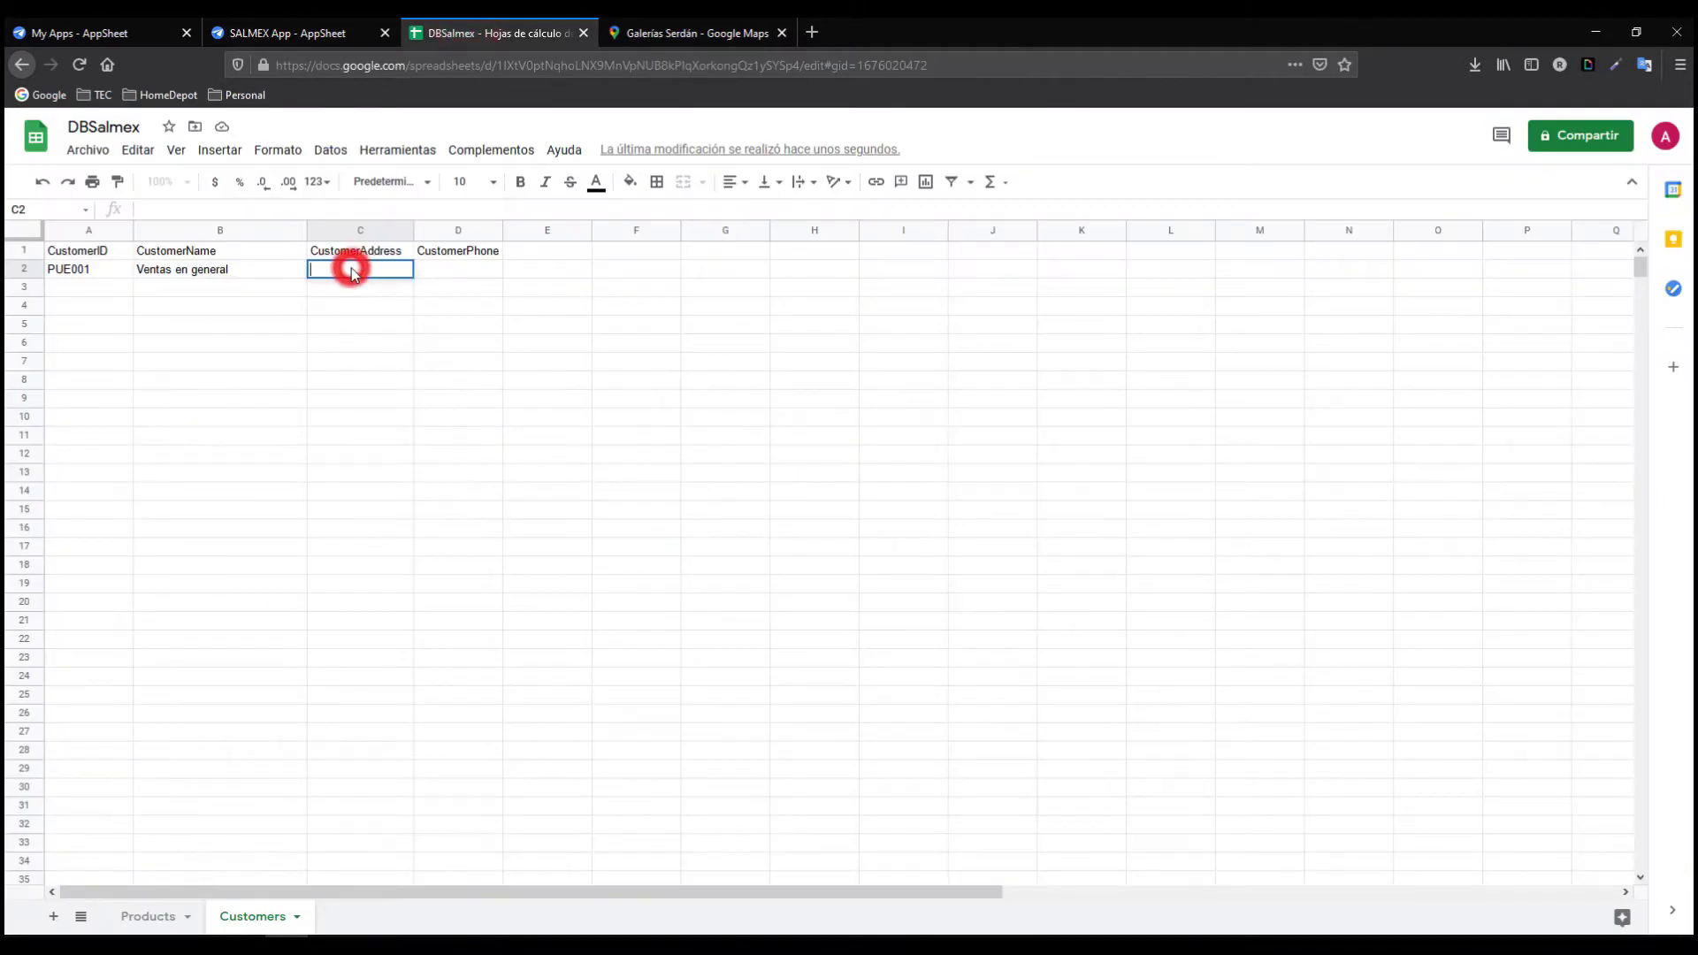
key(ctrl+v)
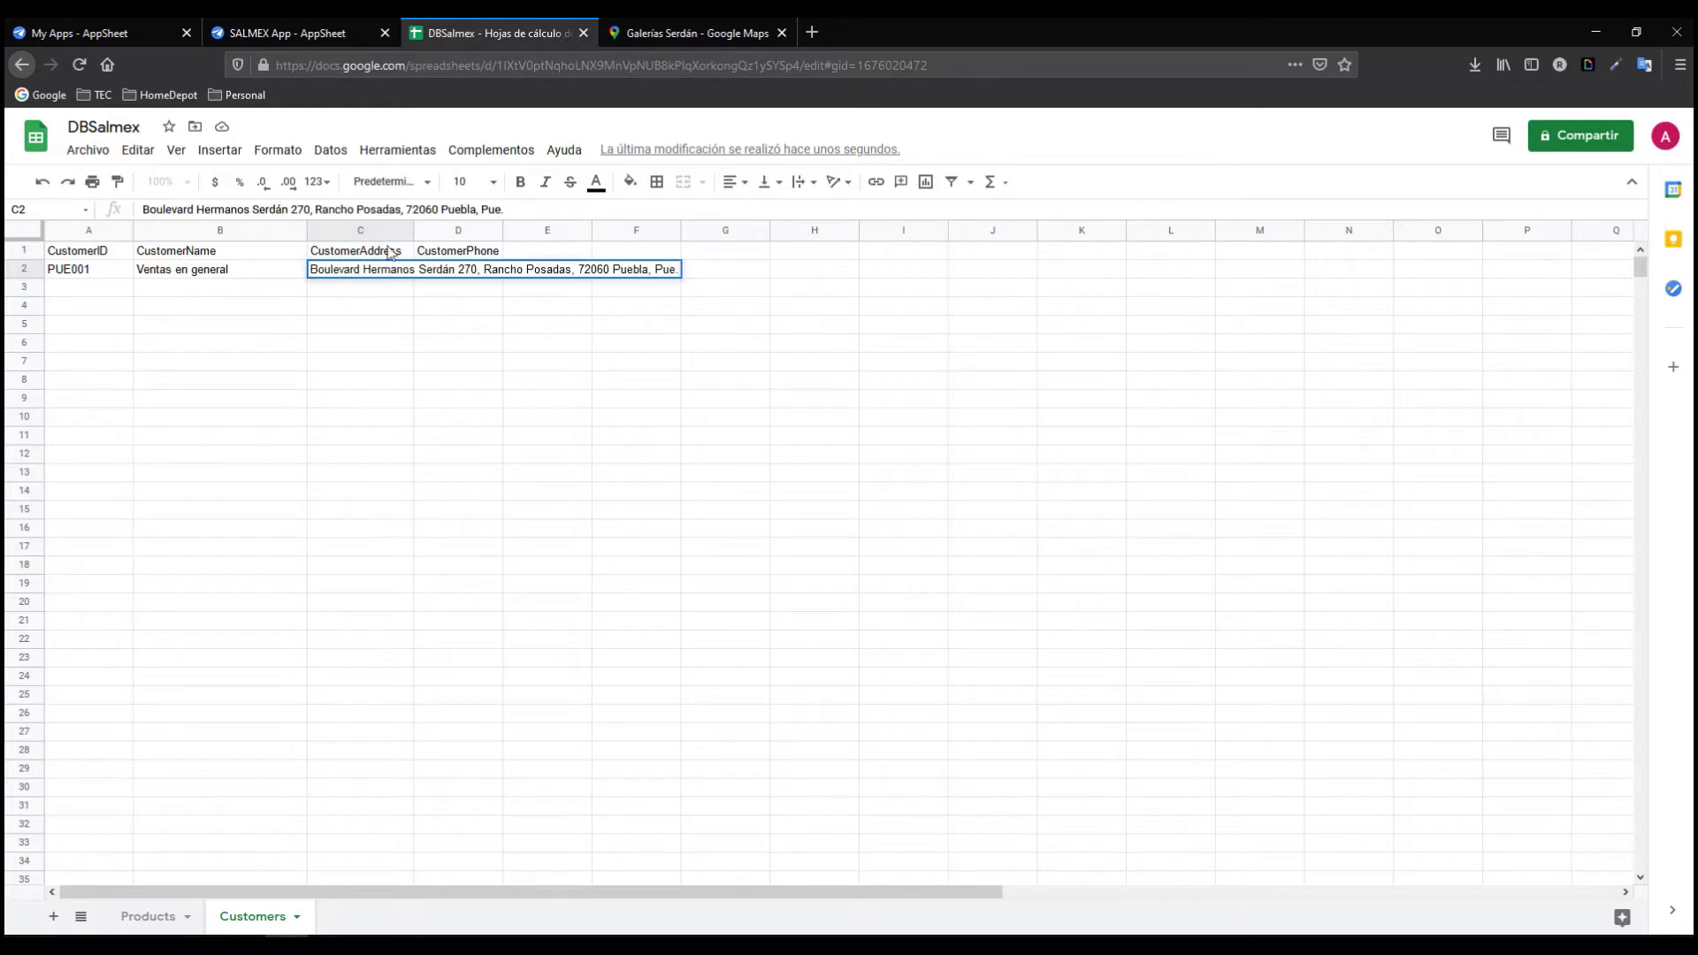
double_click(413, 230)
click(713, 273)
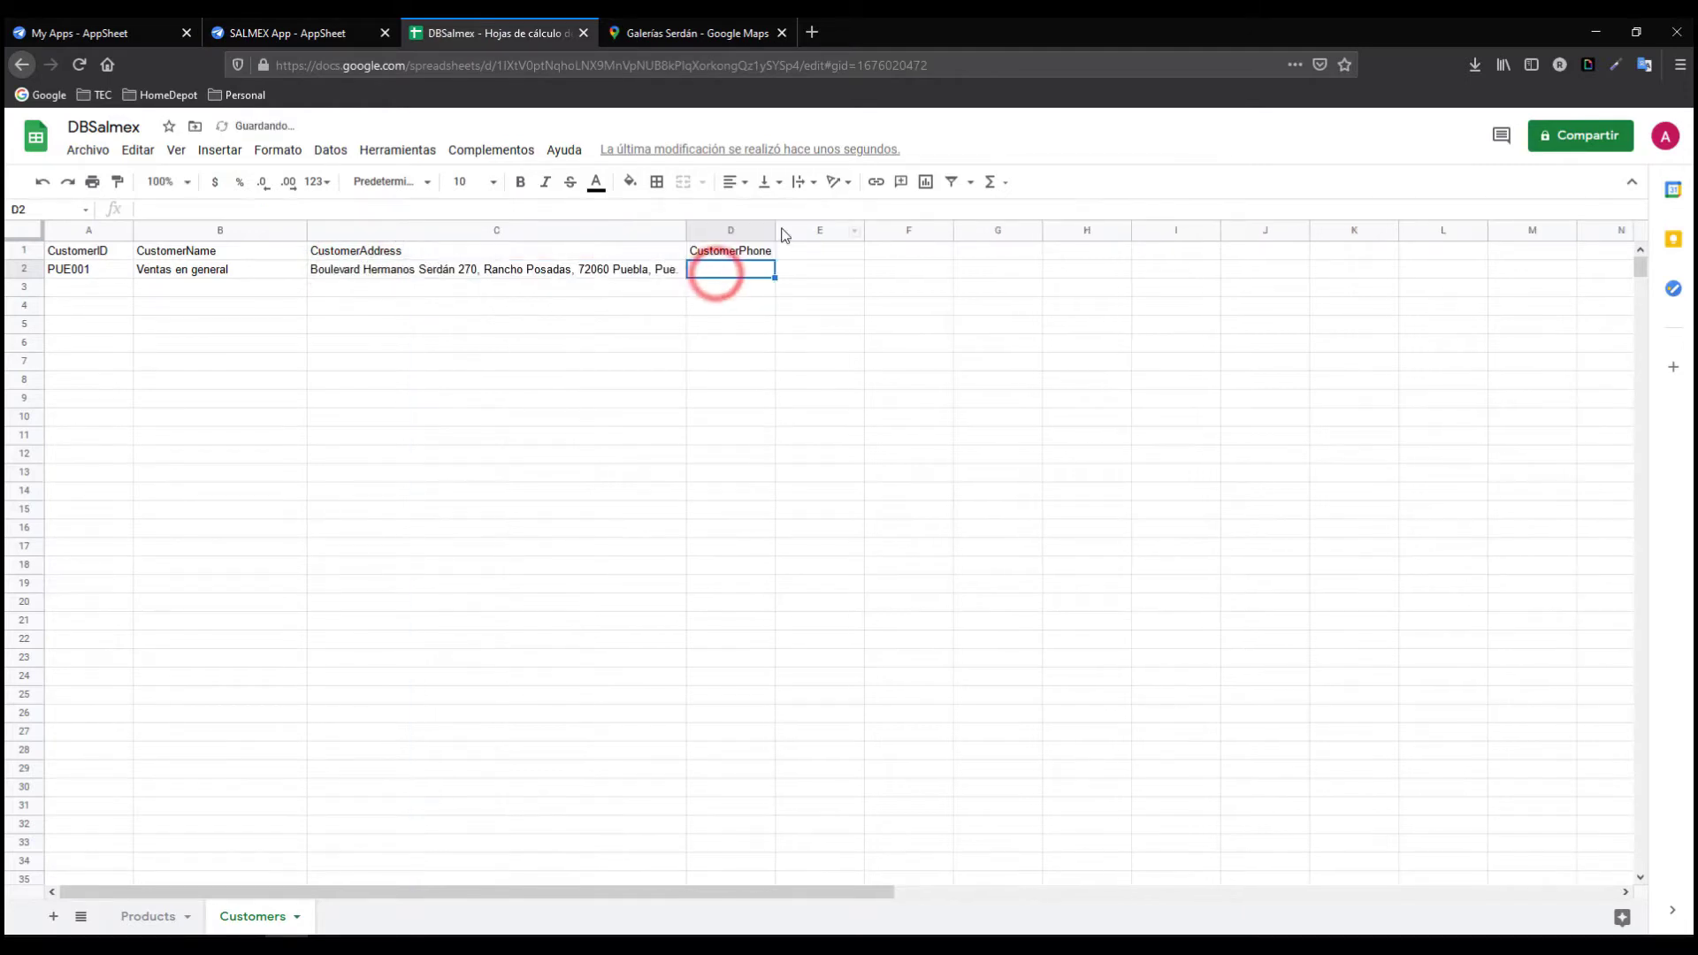
double_click(775, 230)
click(733, 264)
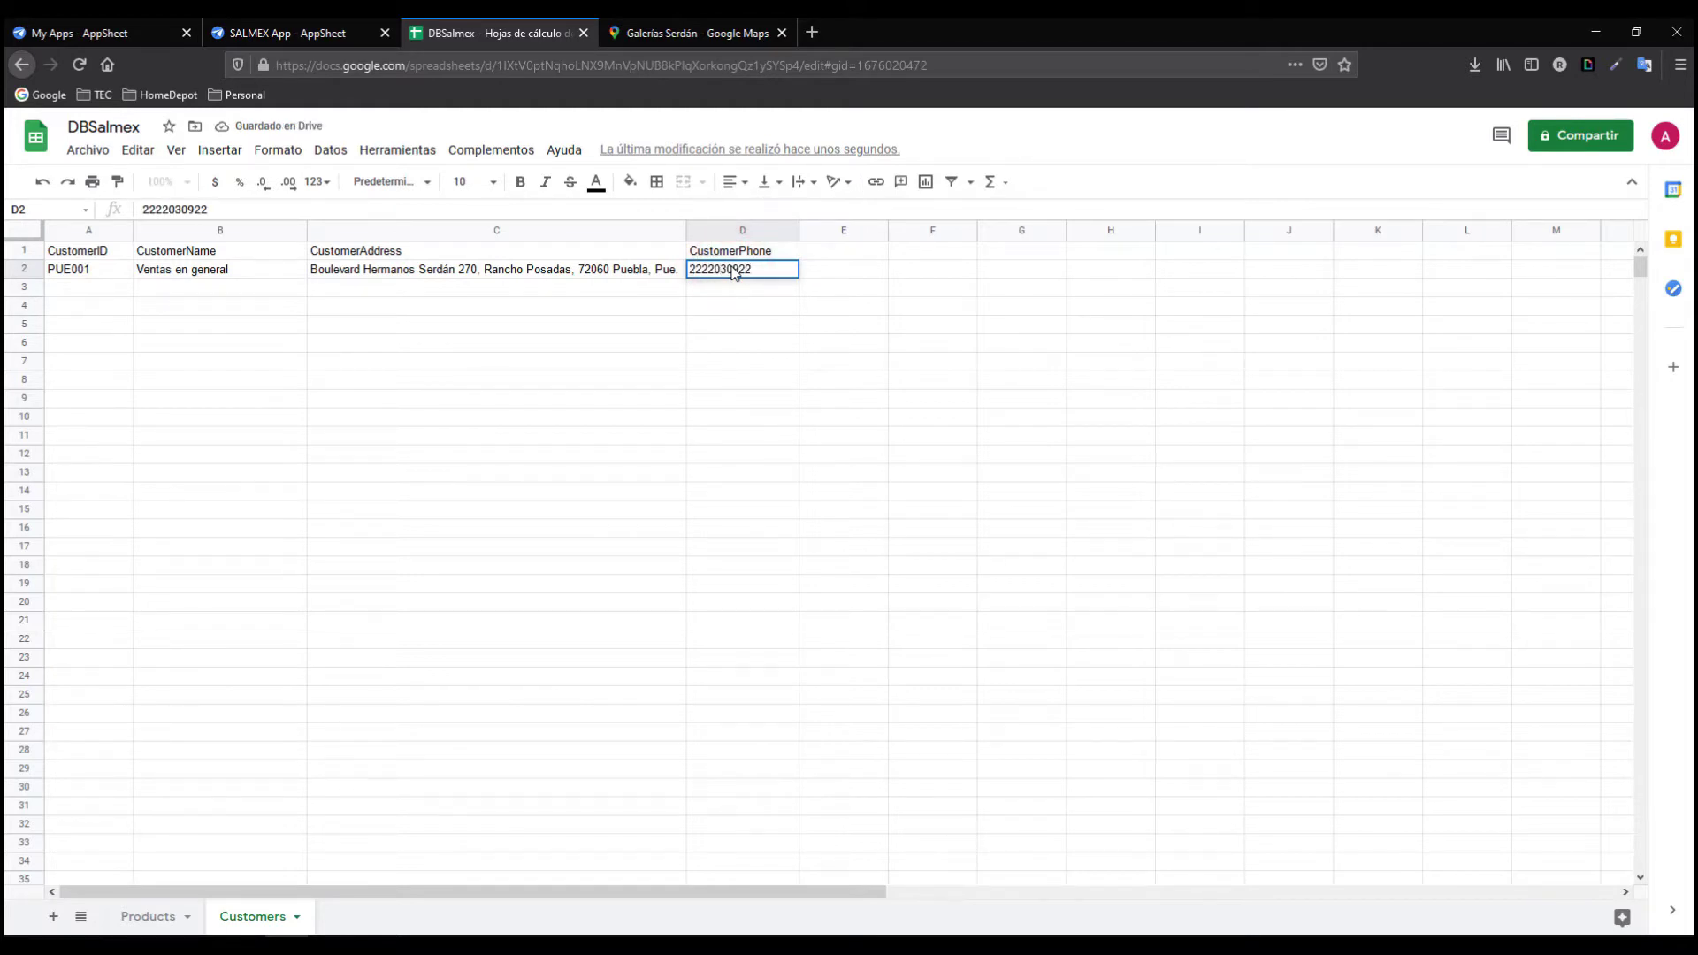
click(841, 379)
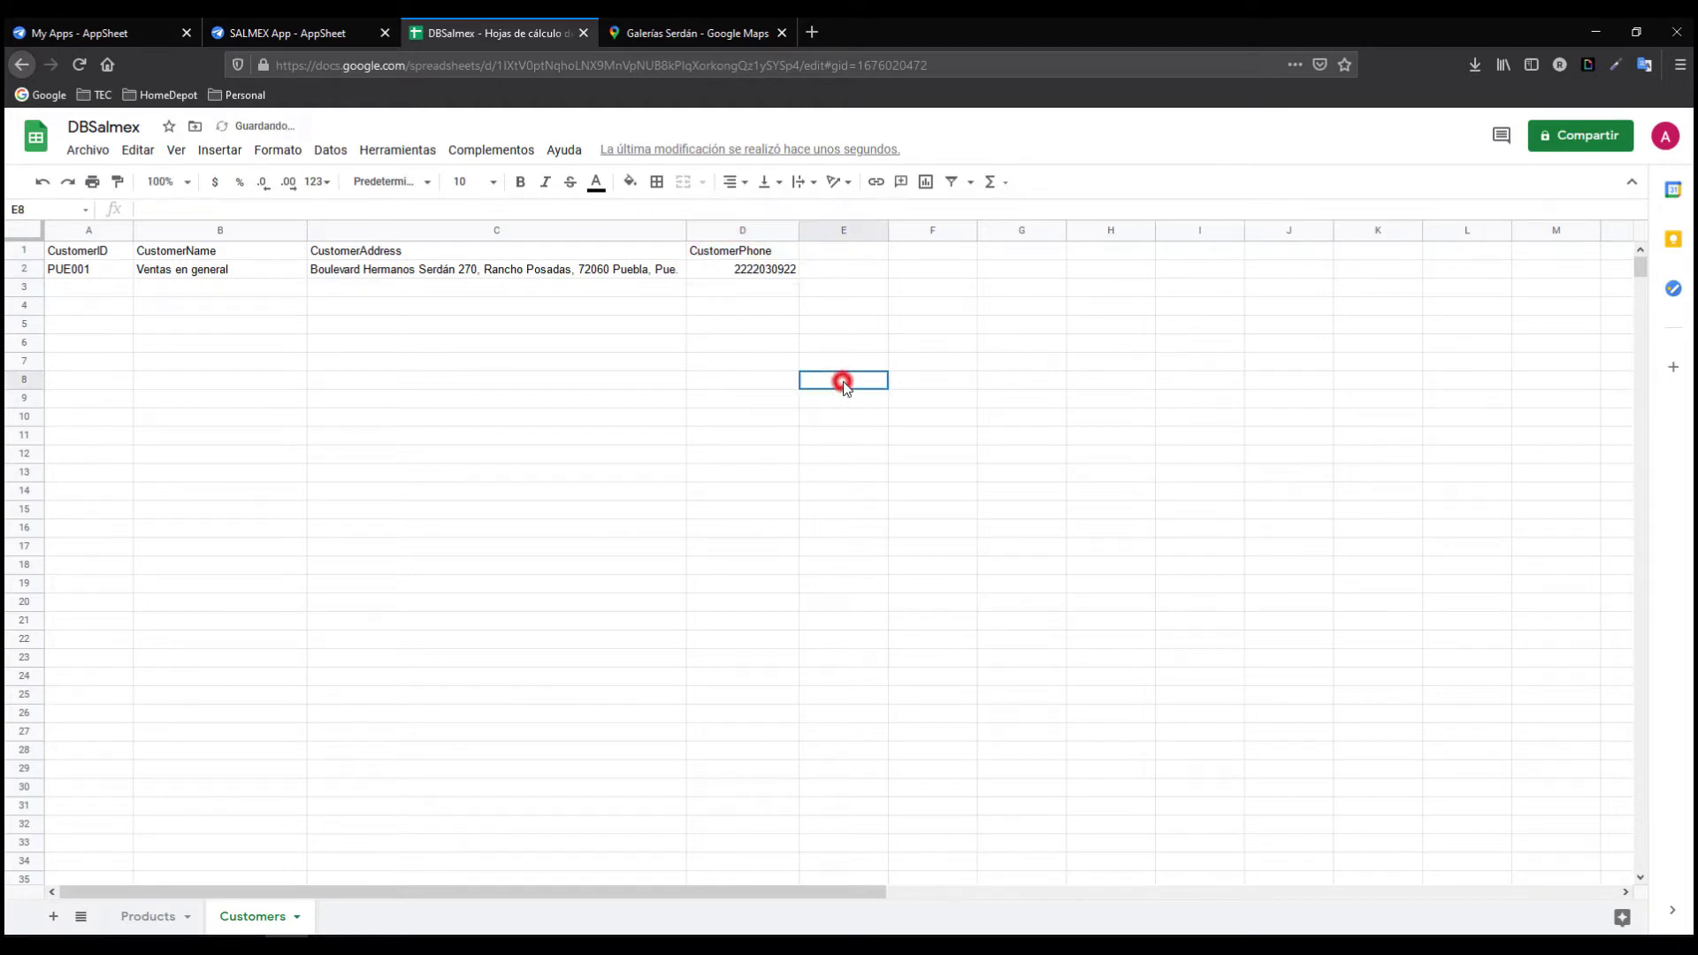
Step: Add the second customer, Ventas de contado, in row 3
drag(720, 269, 89, 268)
click(146, 312)
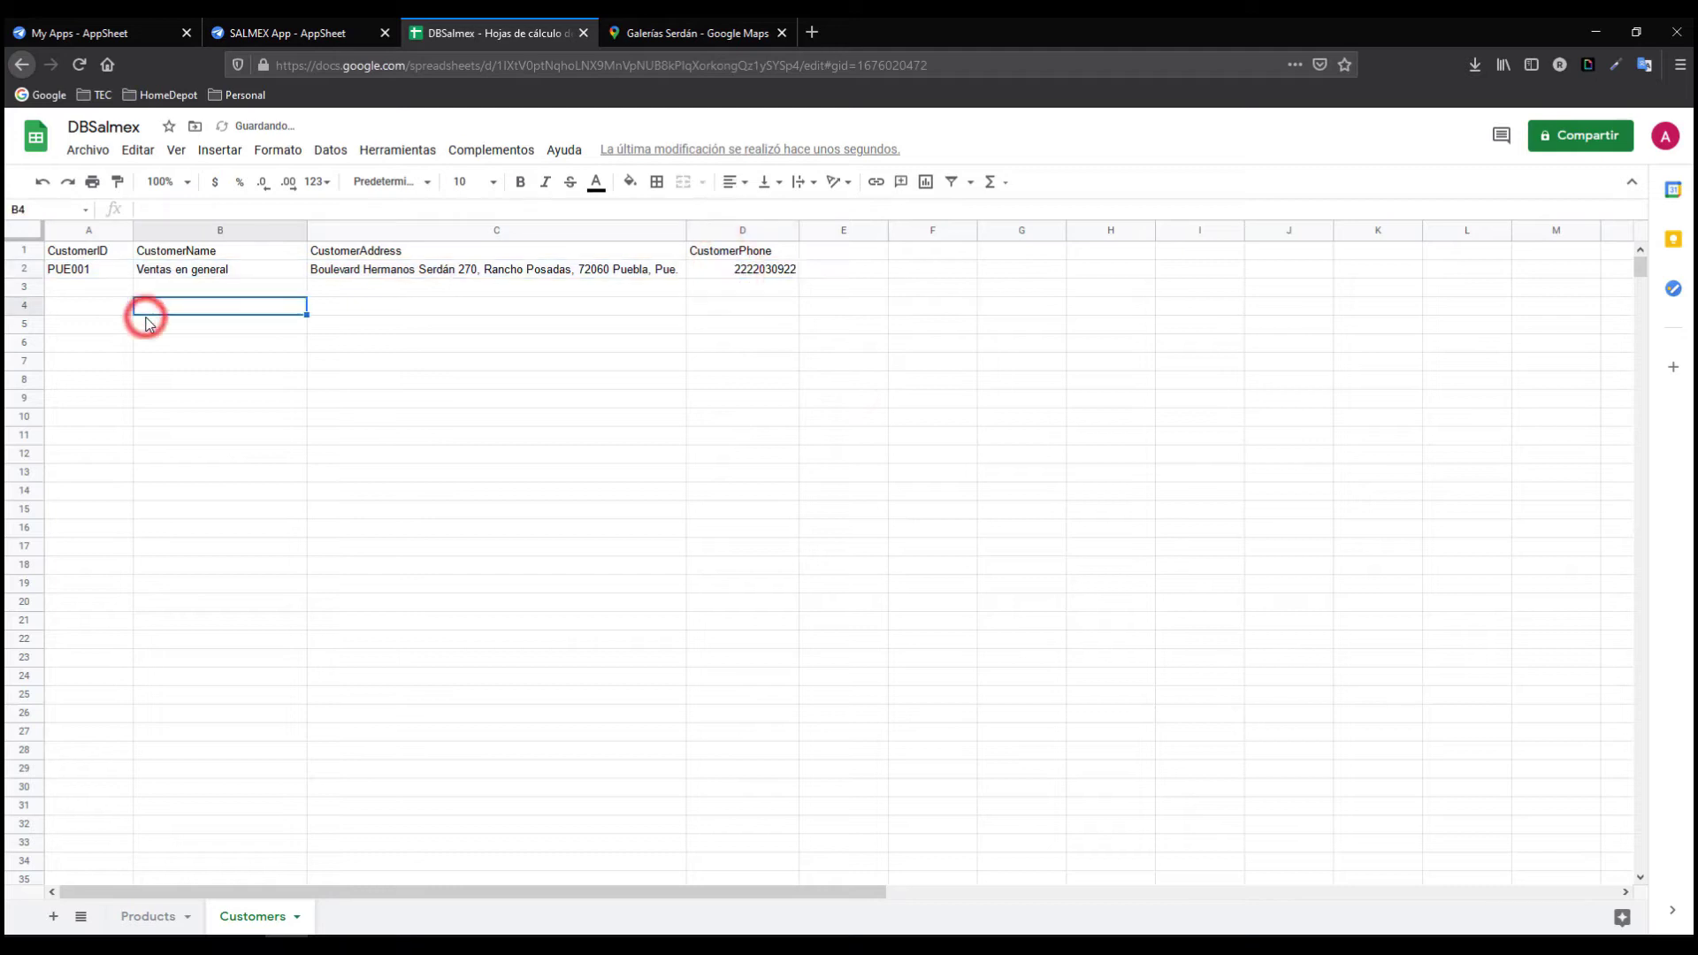
click(381, 387)
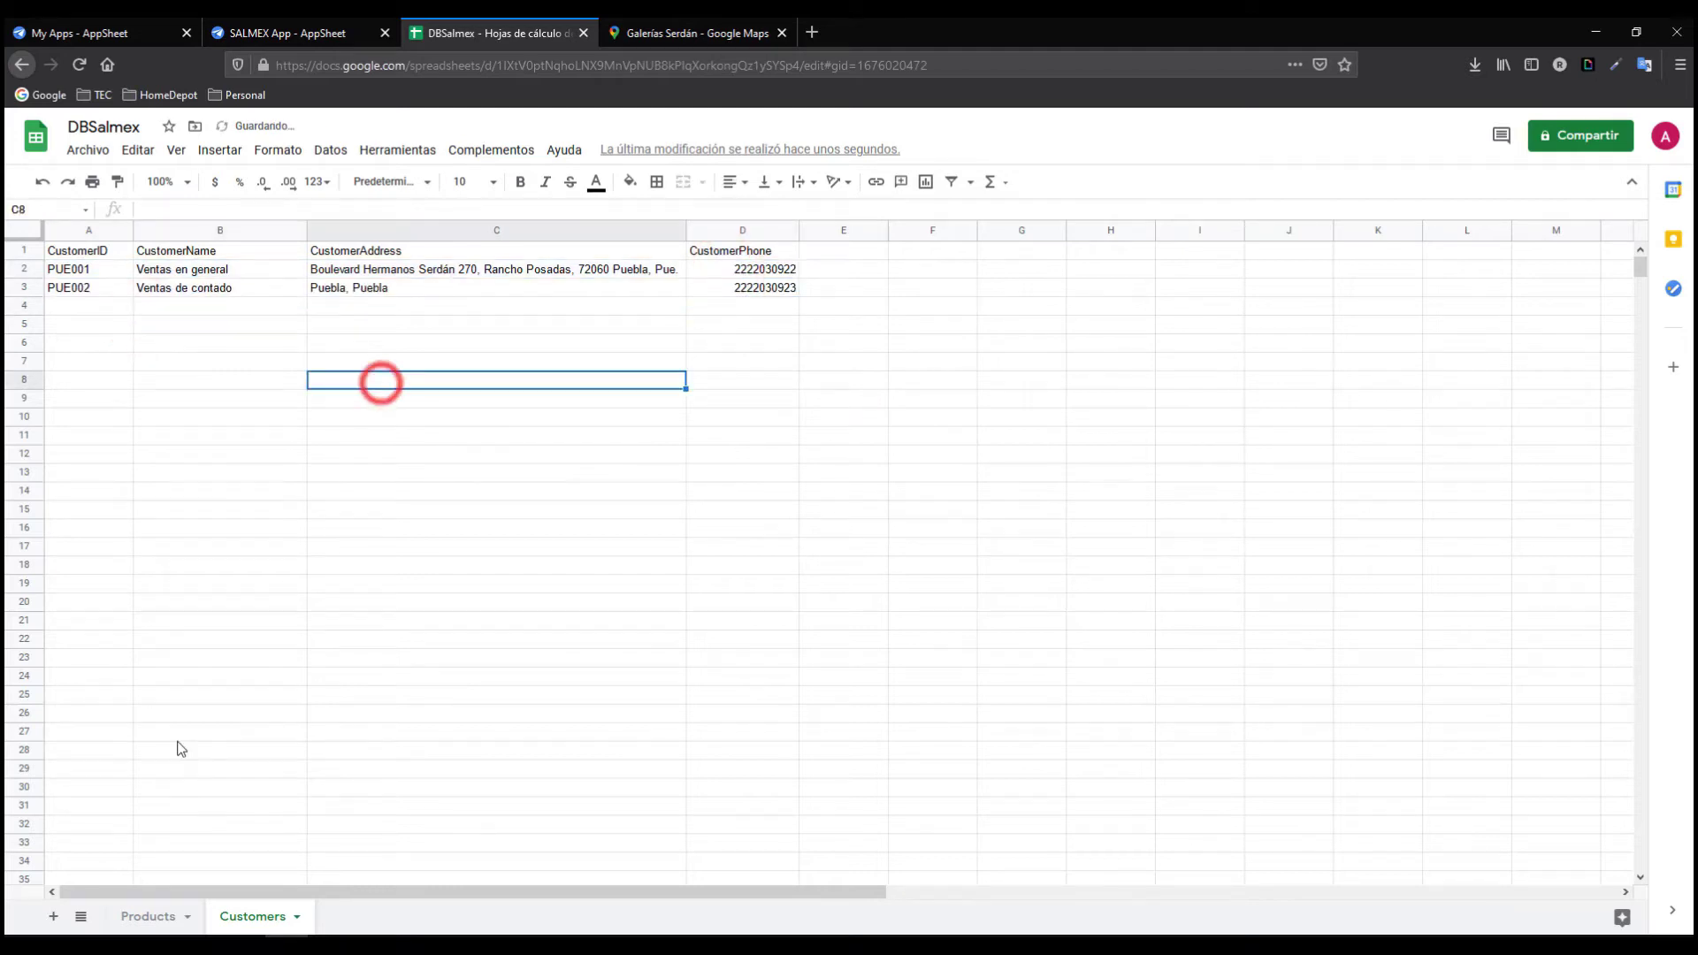
click(277, 29)
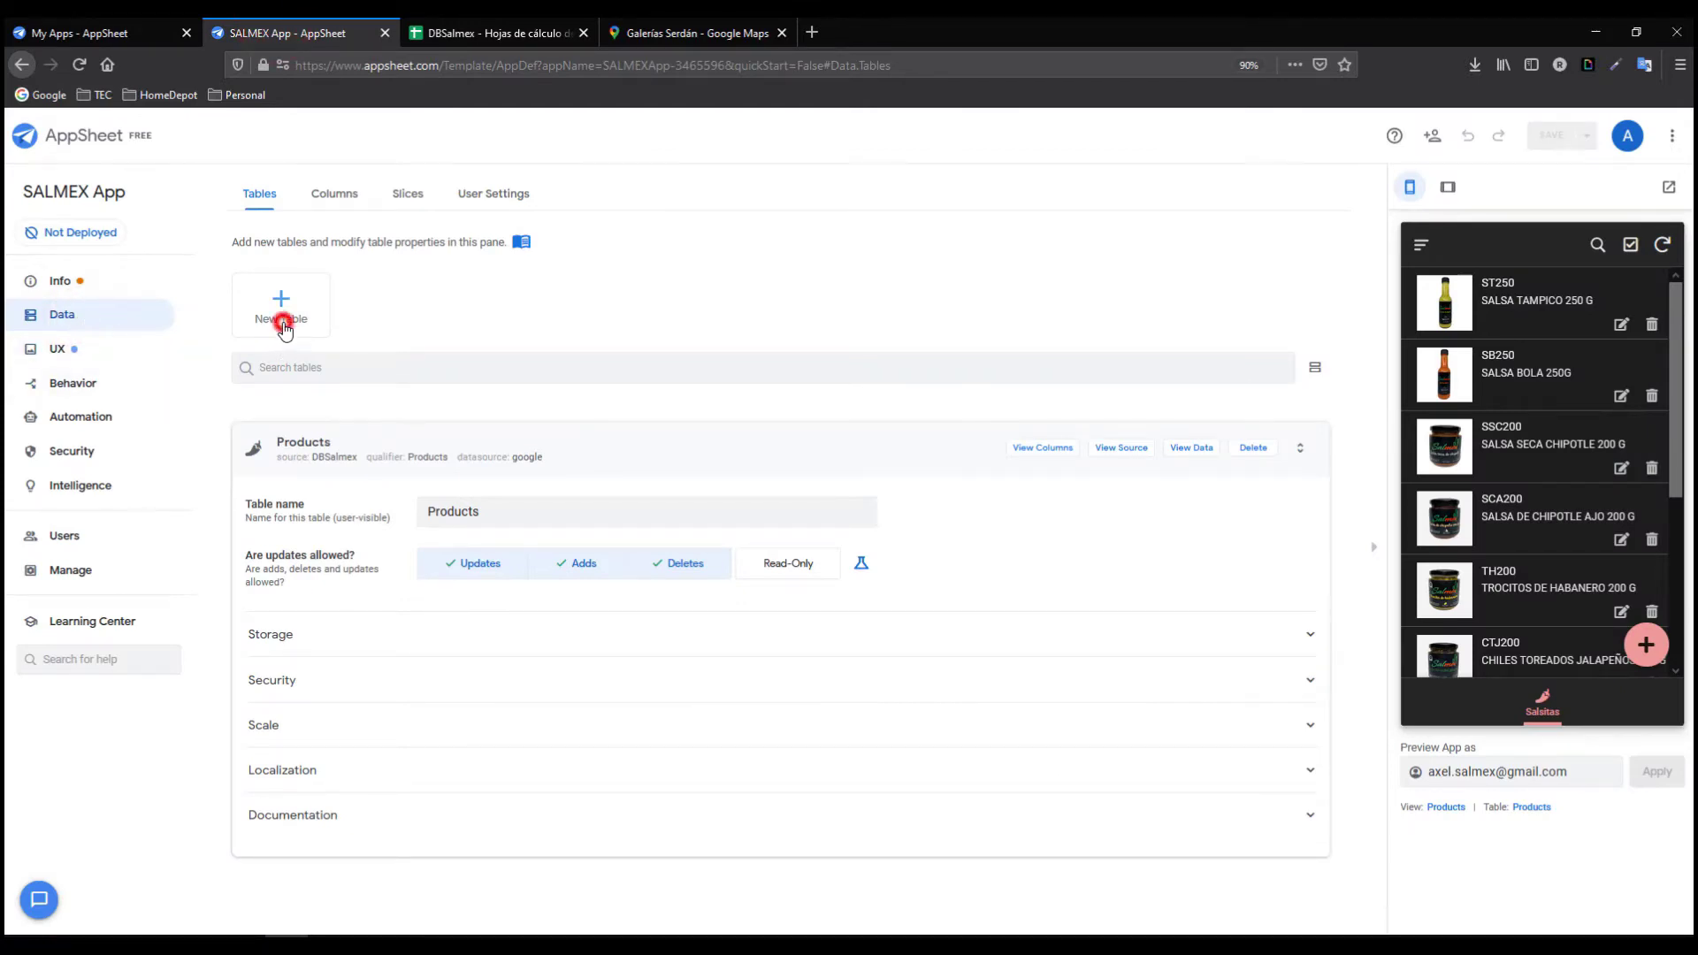
Step: Add the DBSalmex Customers worksheet as a new SALMEX App table and show its columns
click(282, 323)
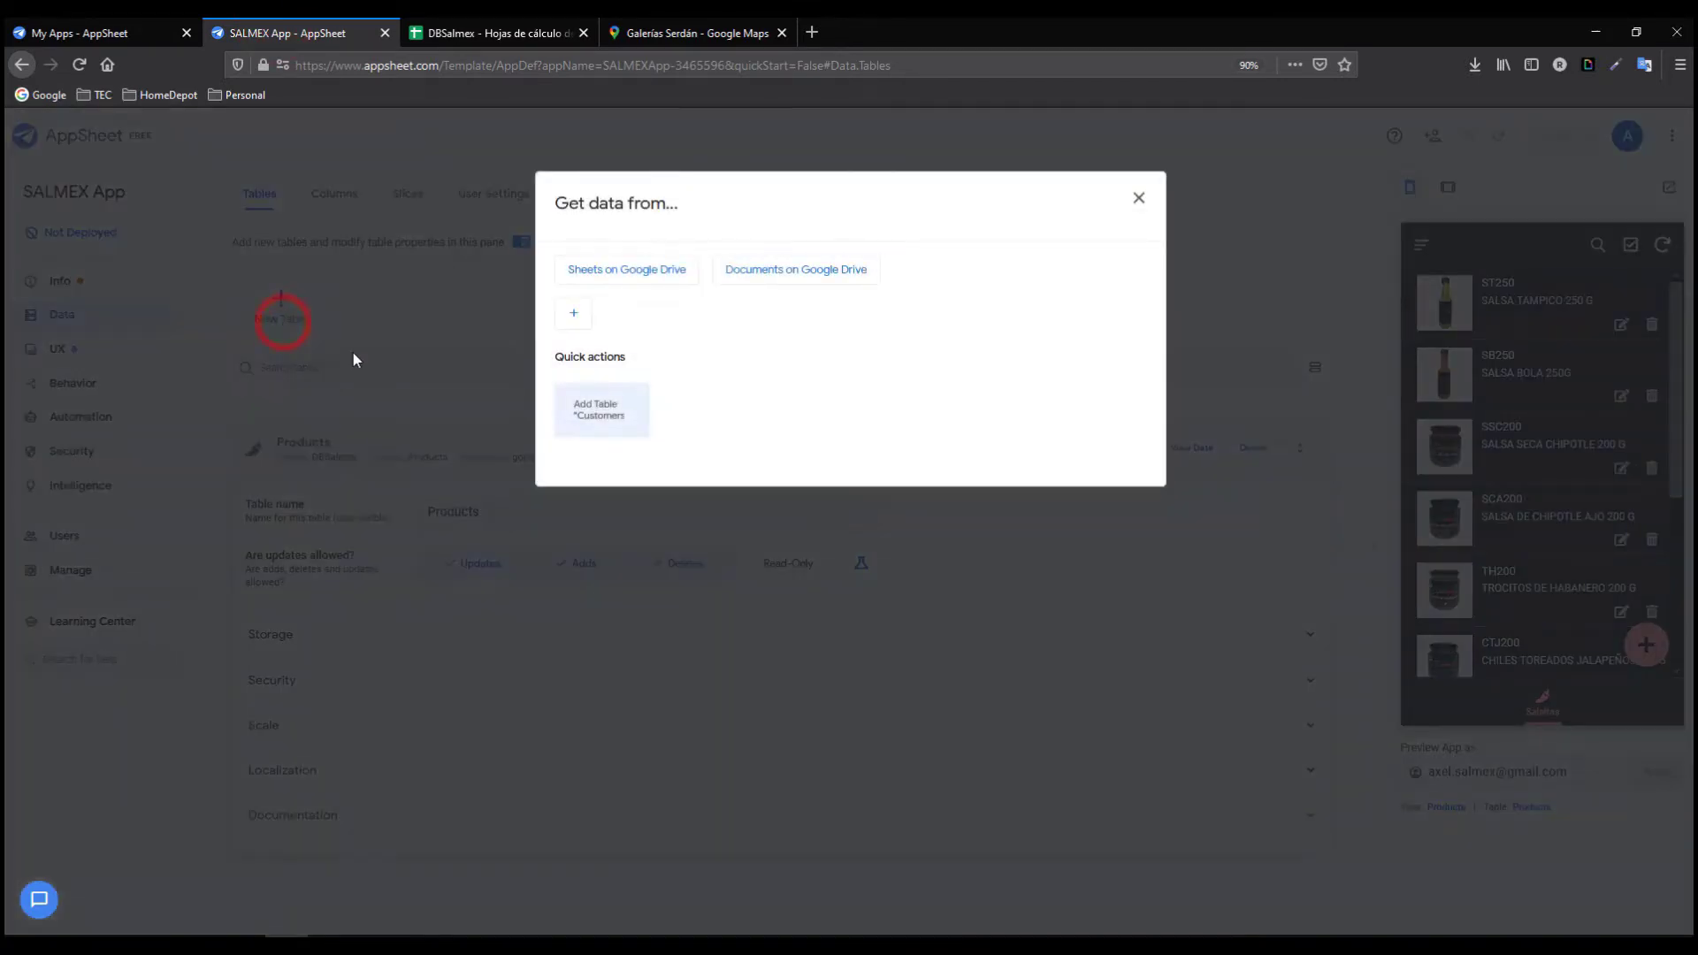
click(607, 413)
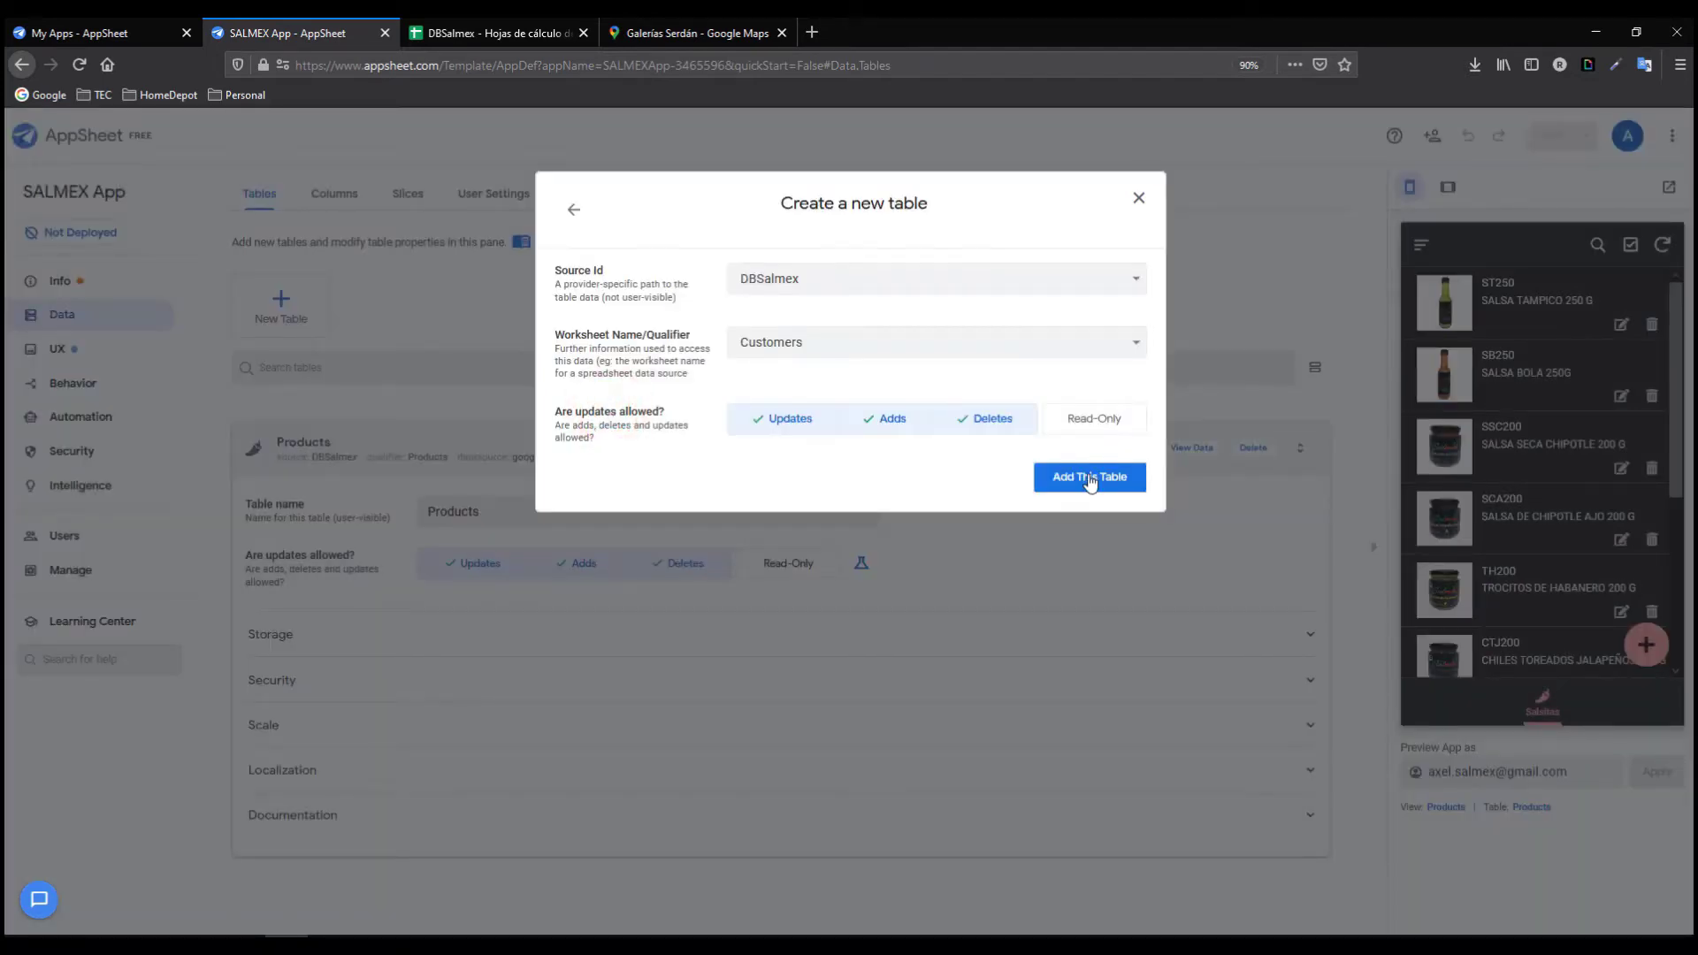
click(1087, 482)
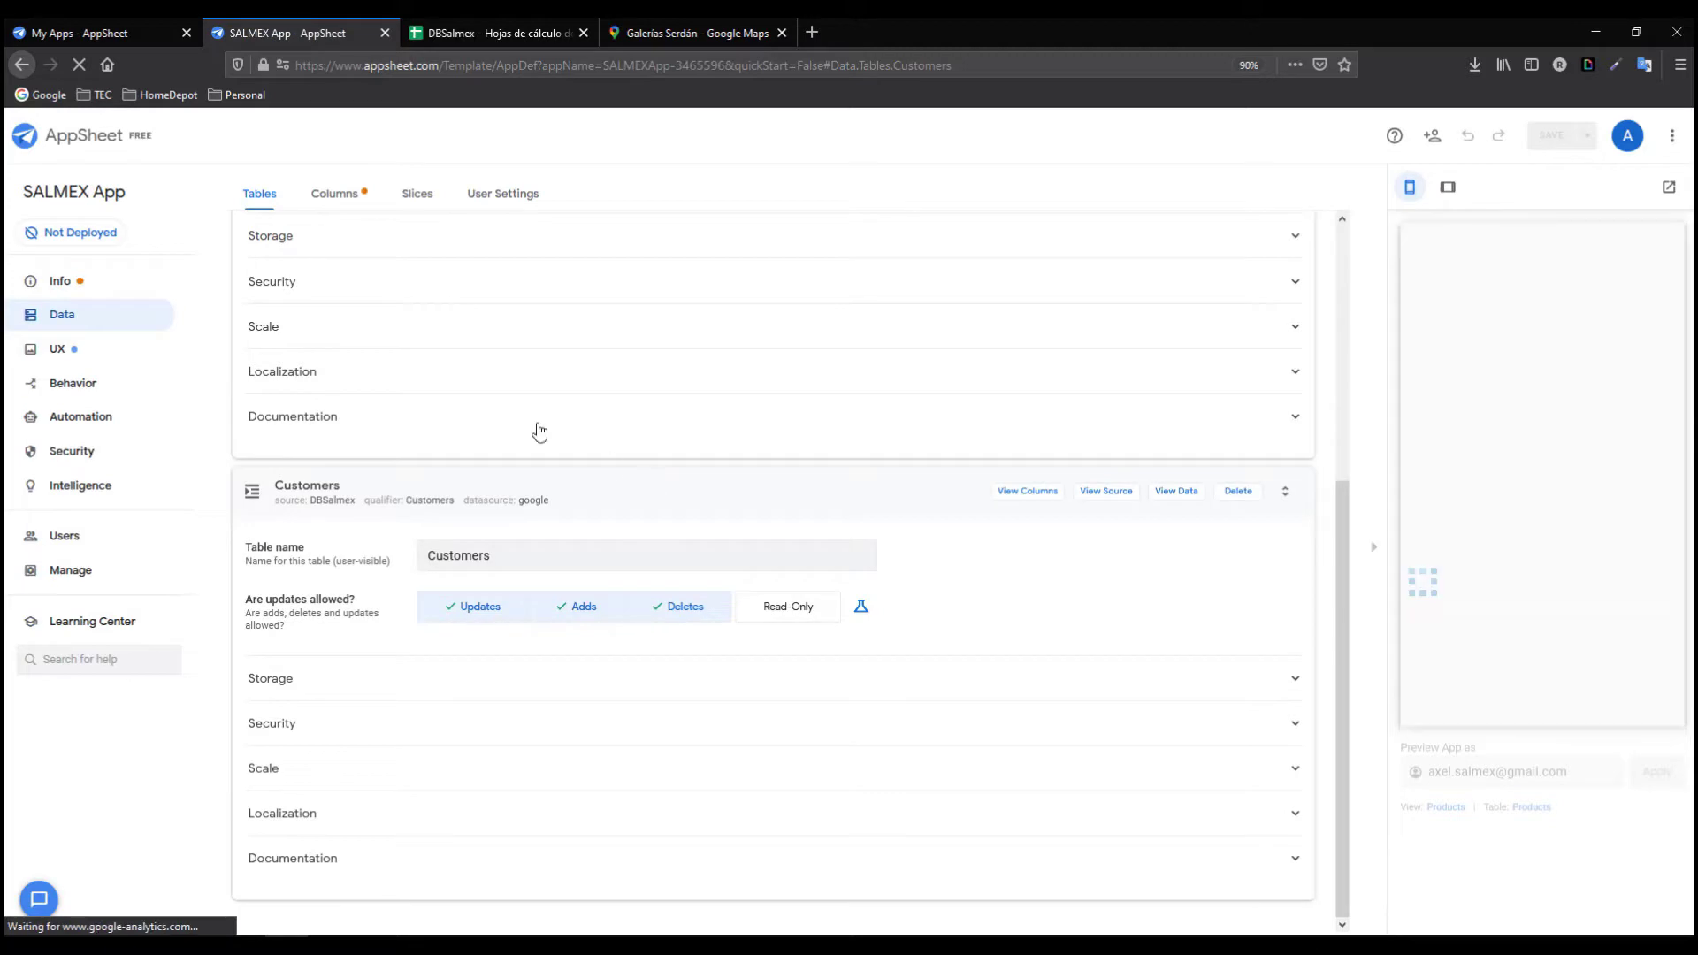
click(324, 192)
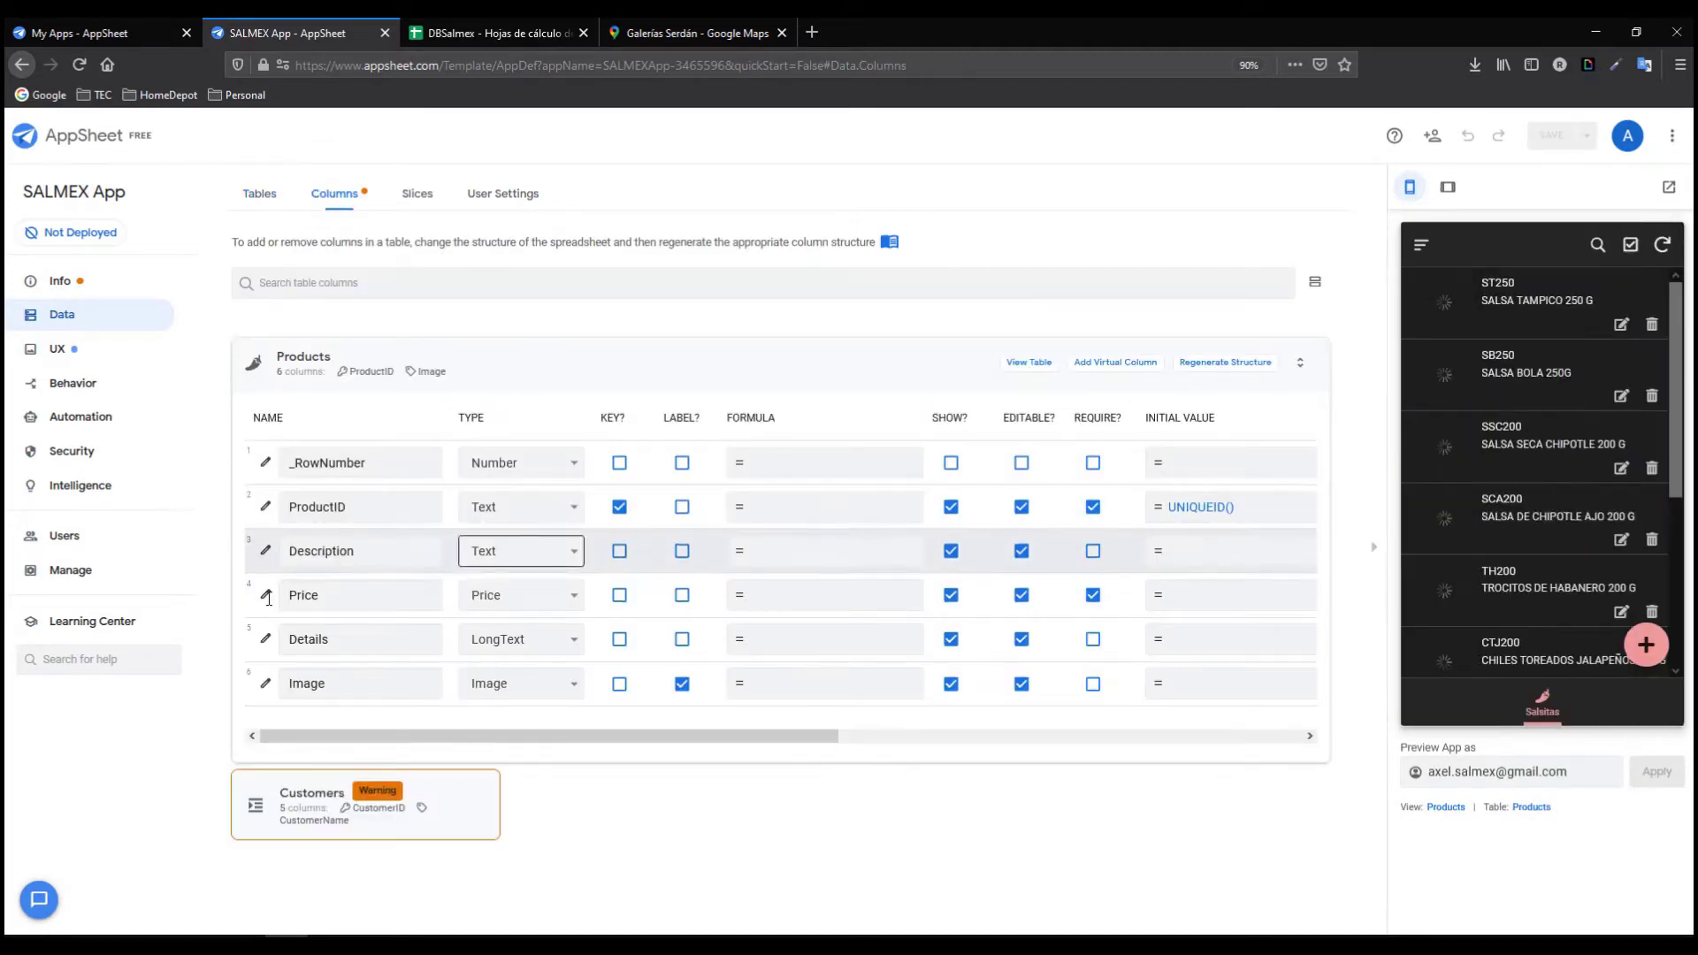
Step: Create a Customers view on the Customers data, settling on the table view type
click(58, 349)
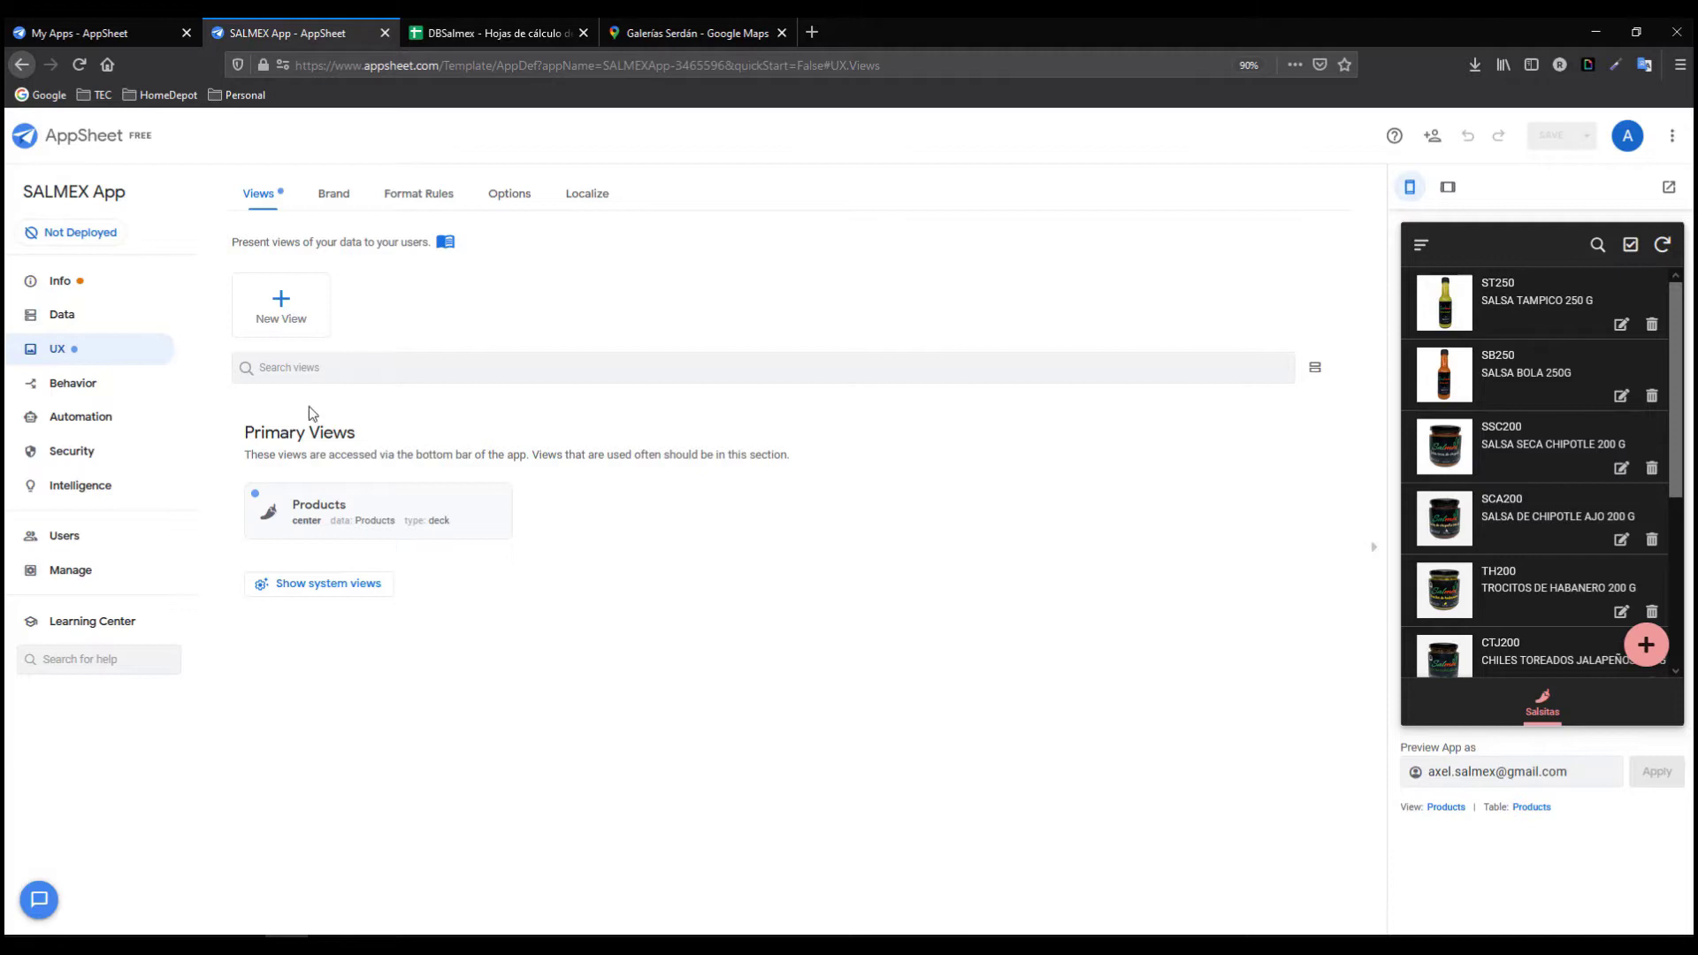
click(296, 322)
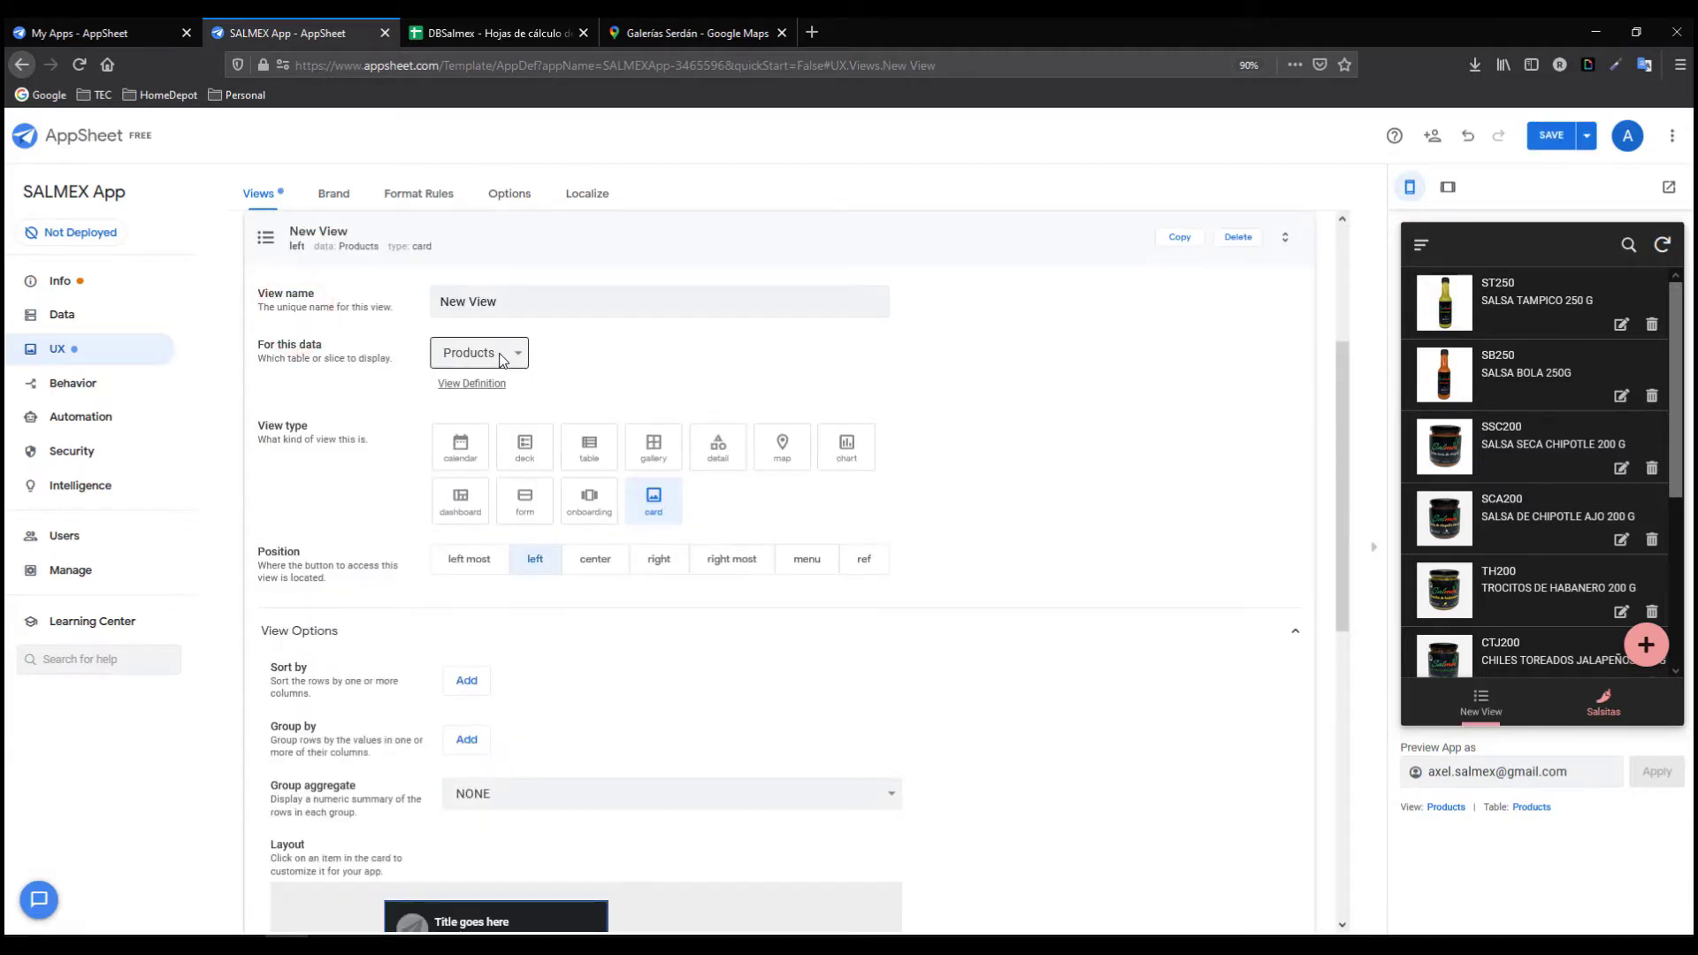
click(499, 357)
click(475, 378)
triple_click(523, 301)
text(Customers)
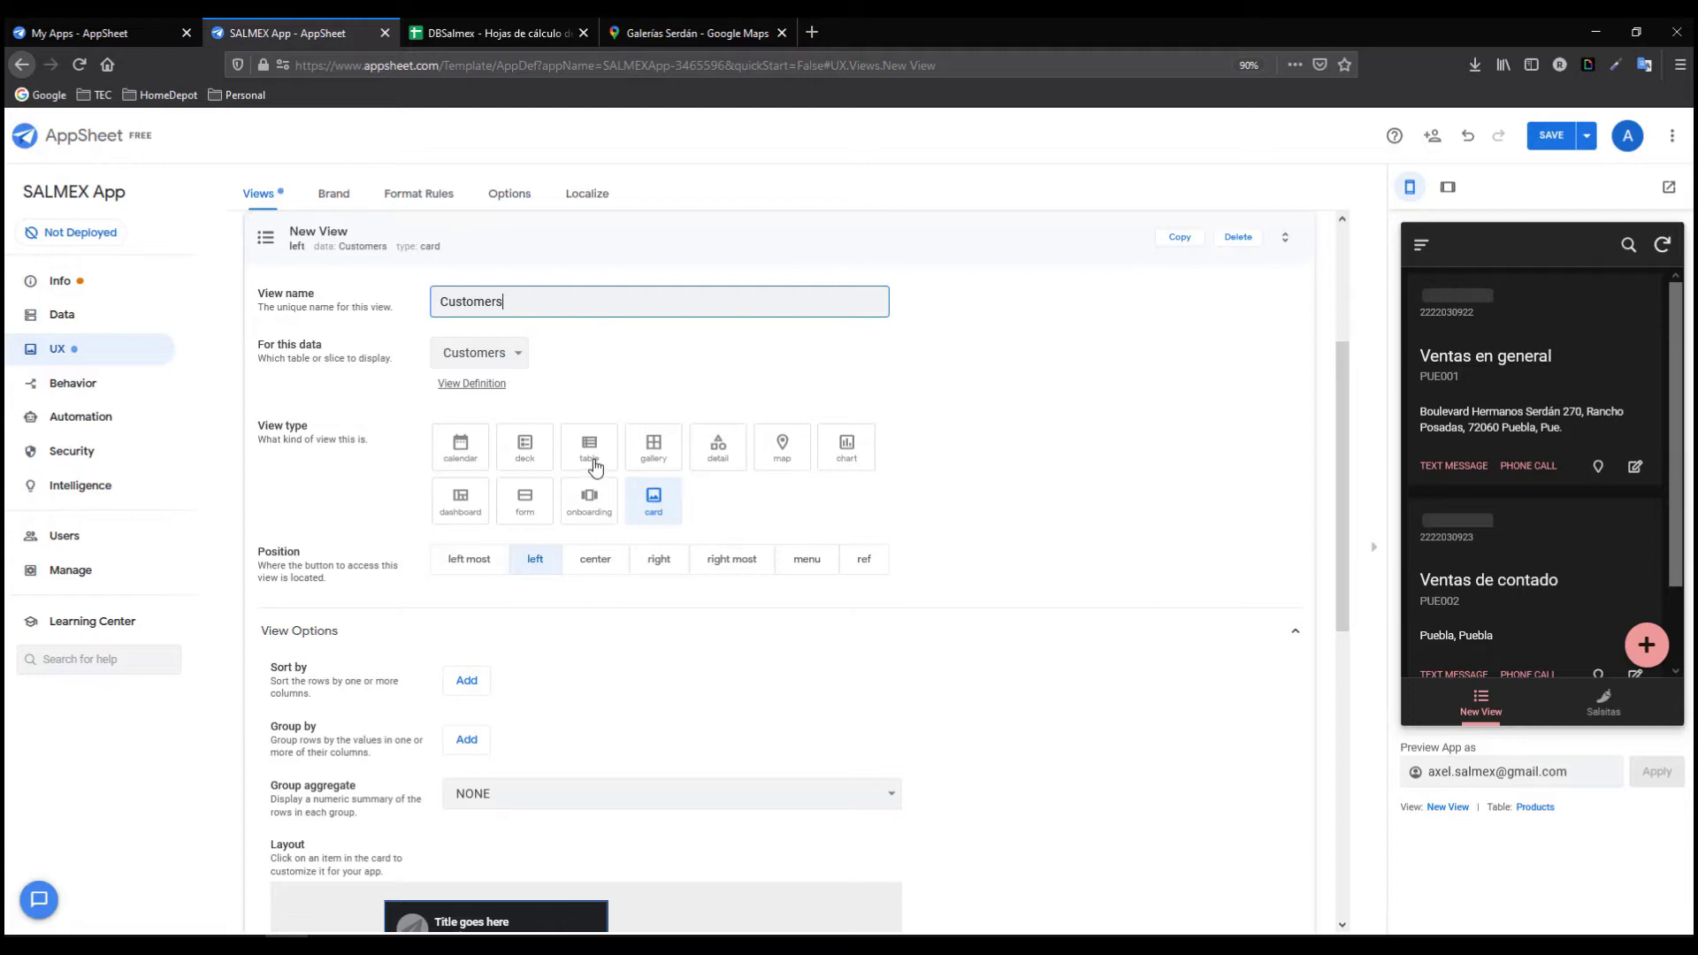
click(522, 461)
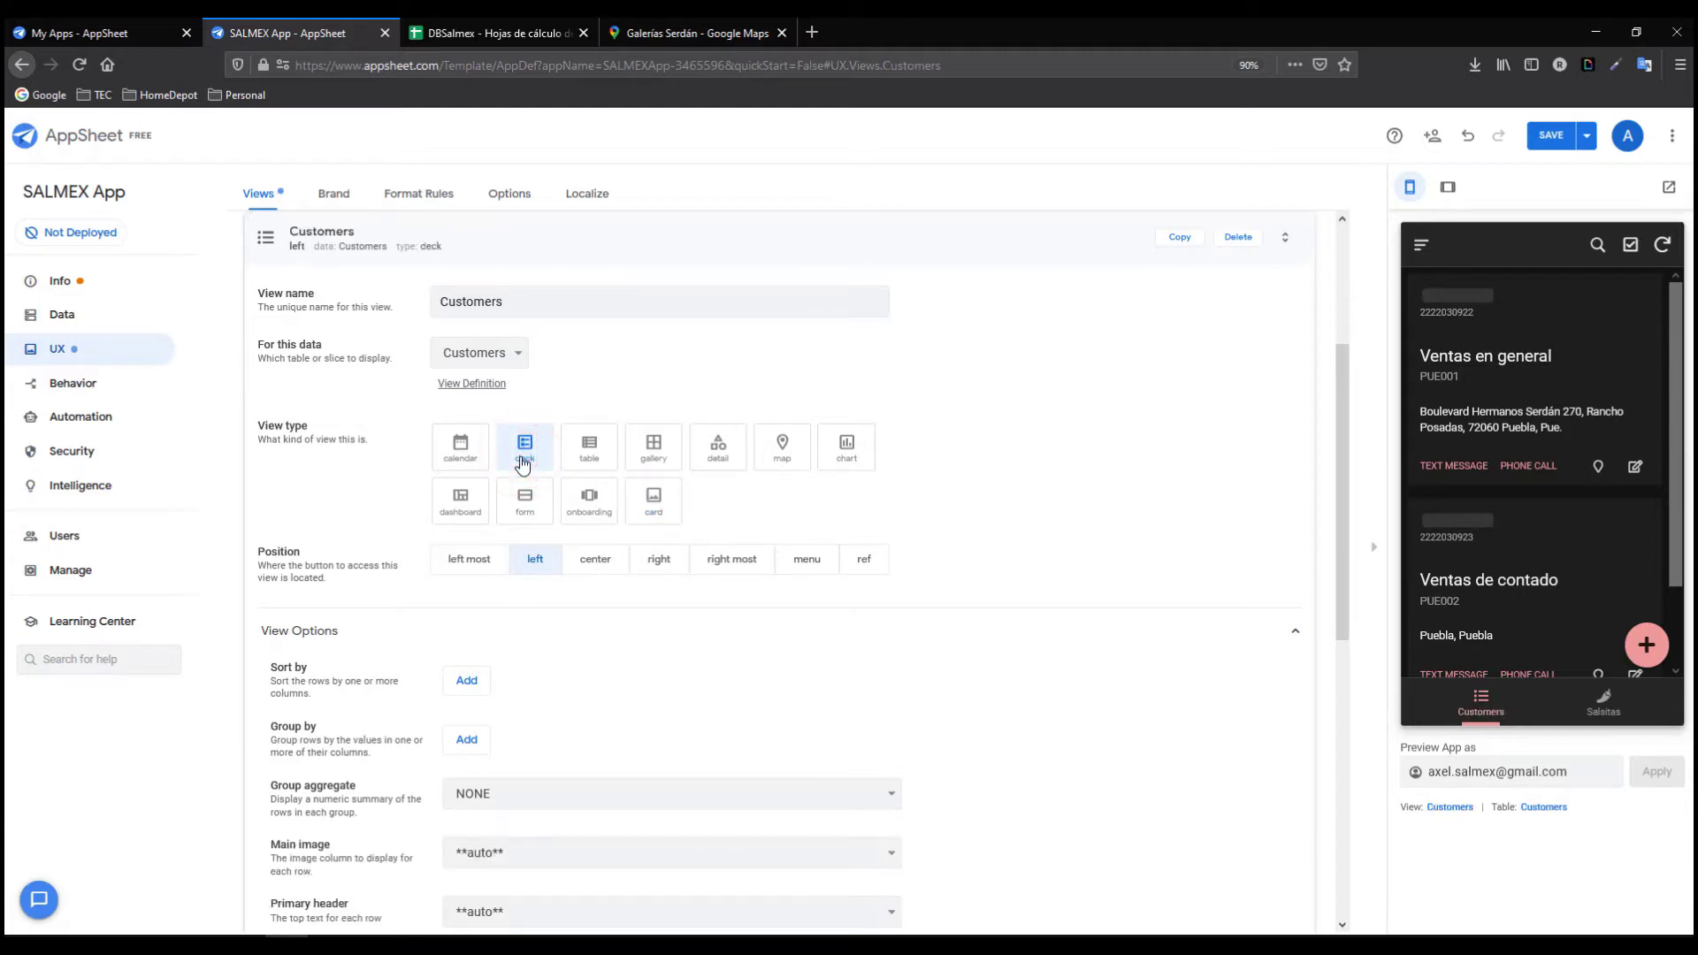
click(571, 462)
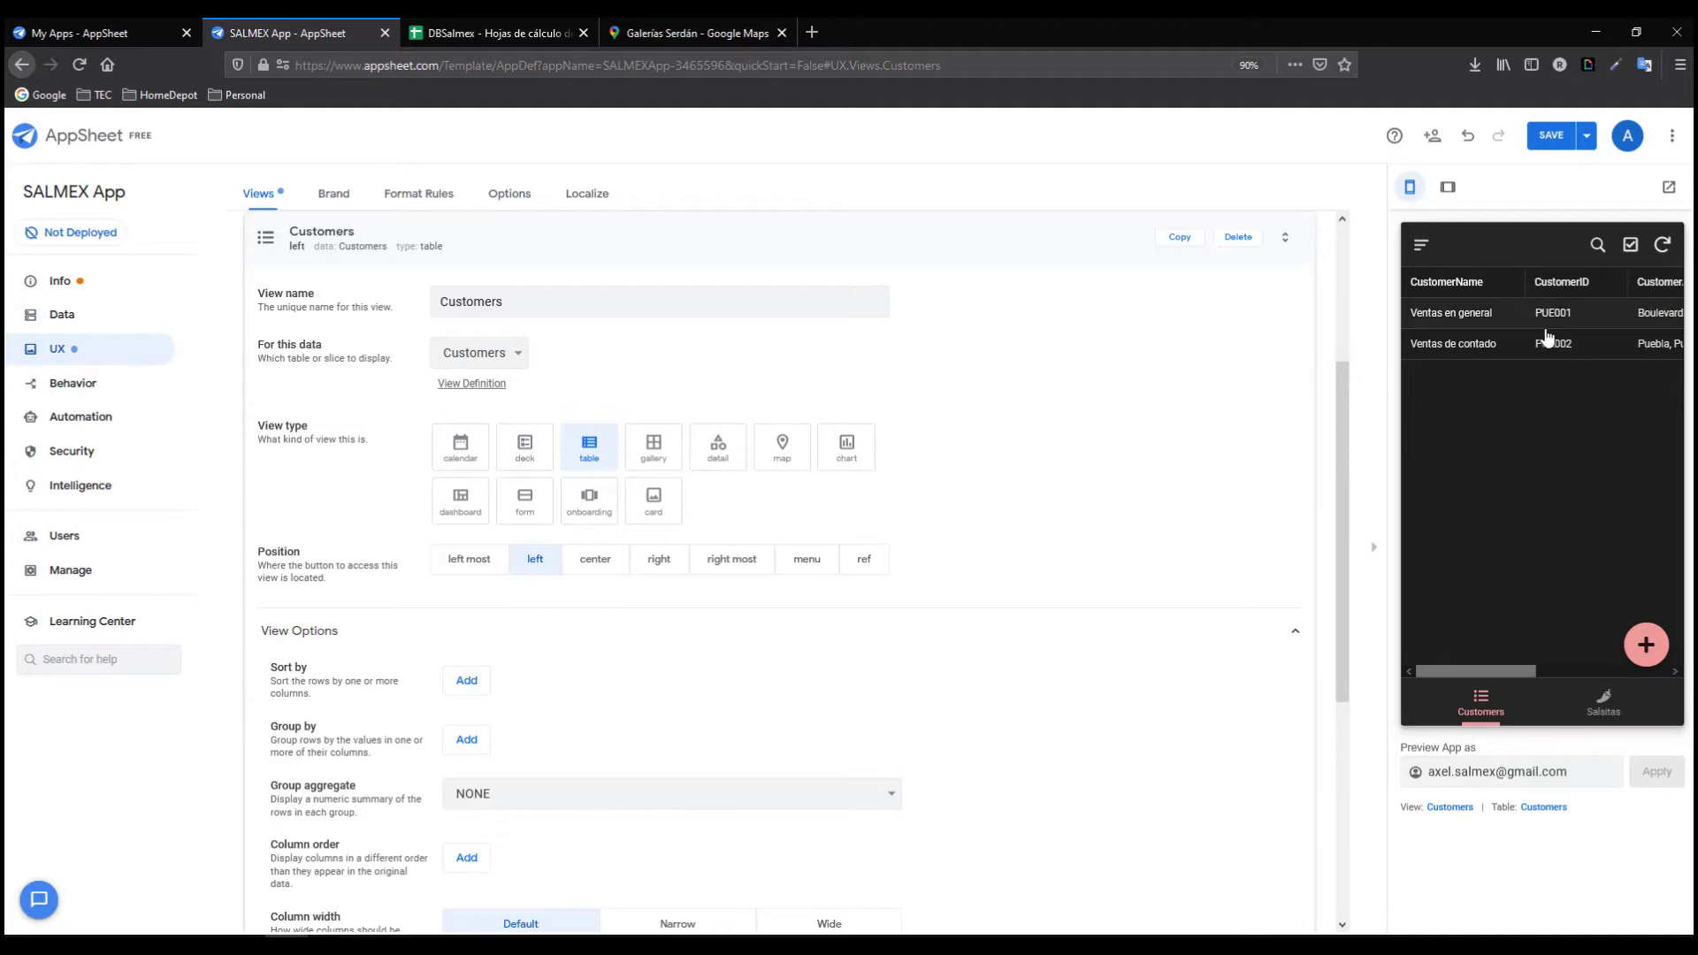
click(651, 461)
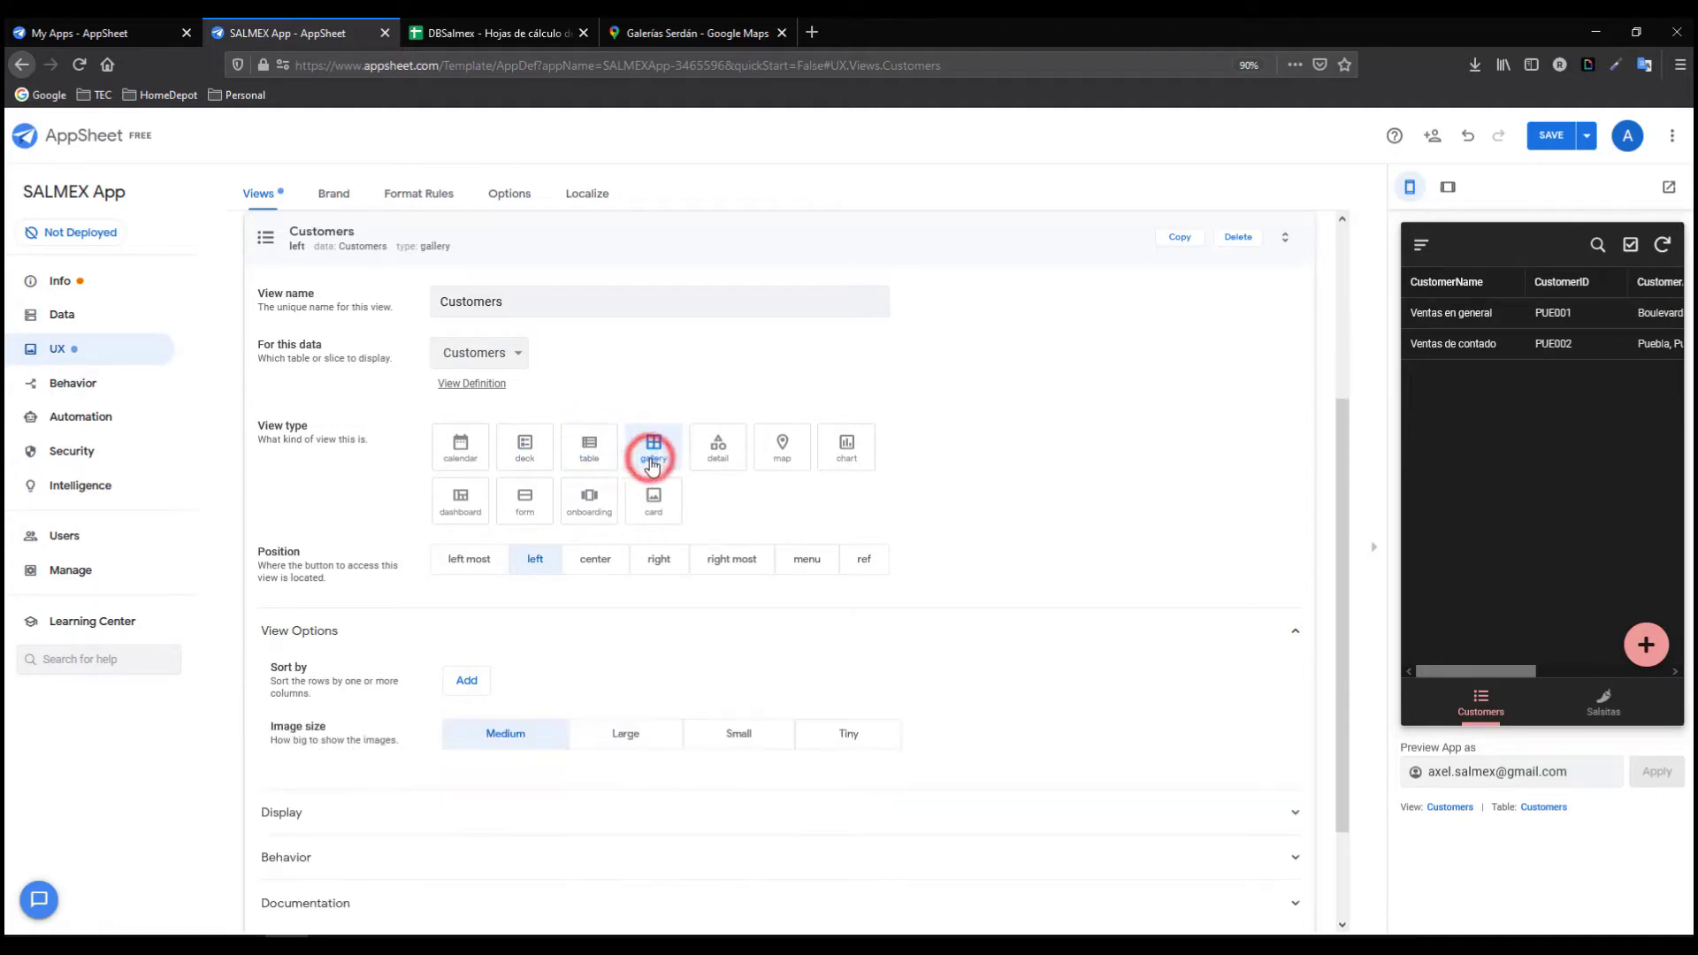
click(583, 462)
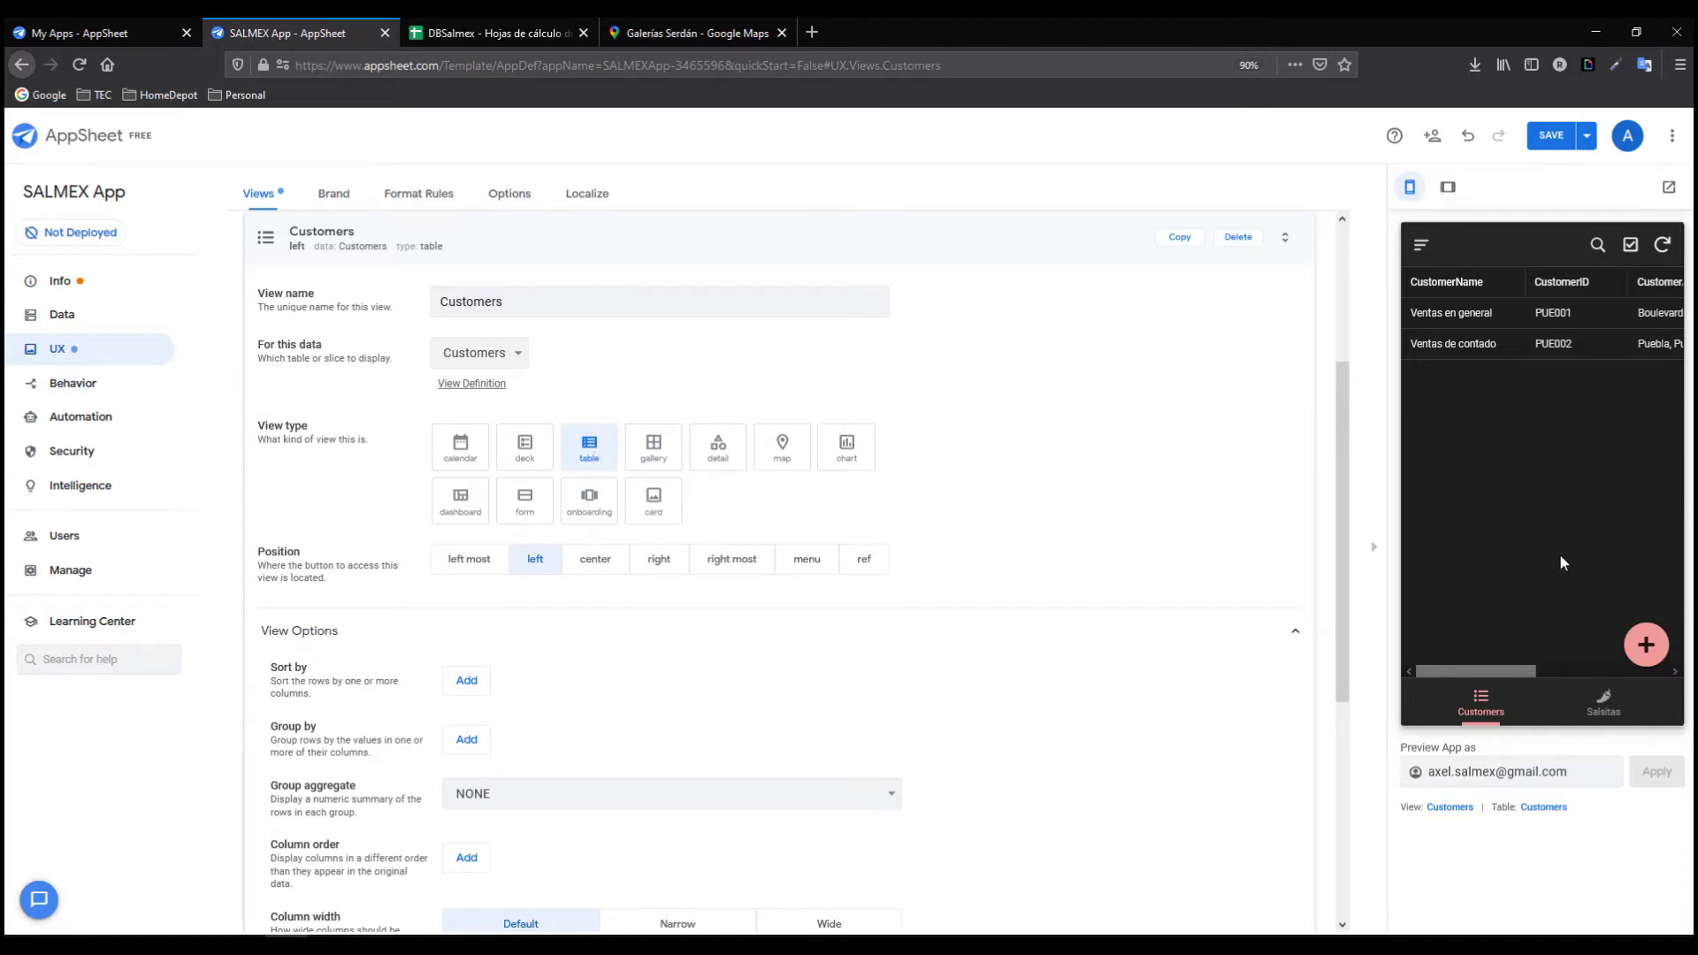
drag(1464, 672, 1096, 473)
Step: Add a sort rule on CustomerName, ascending, to the Customers view
click(466, 681)
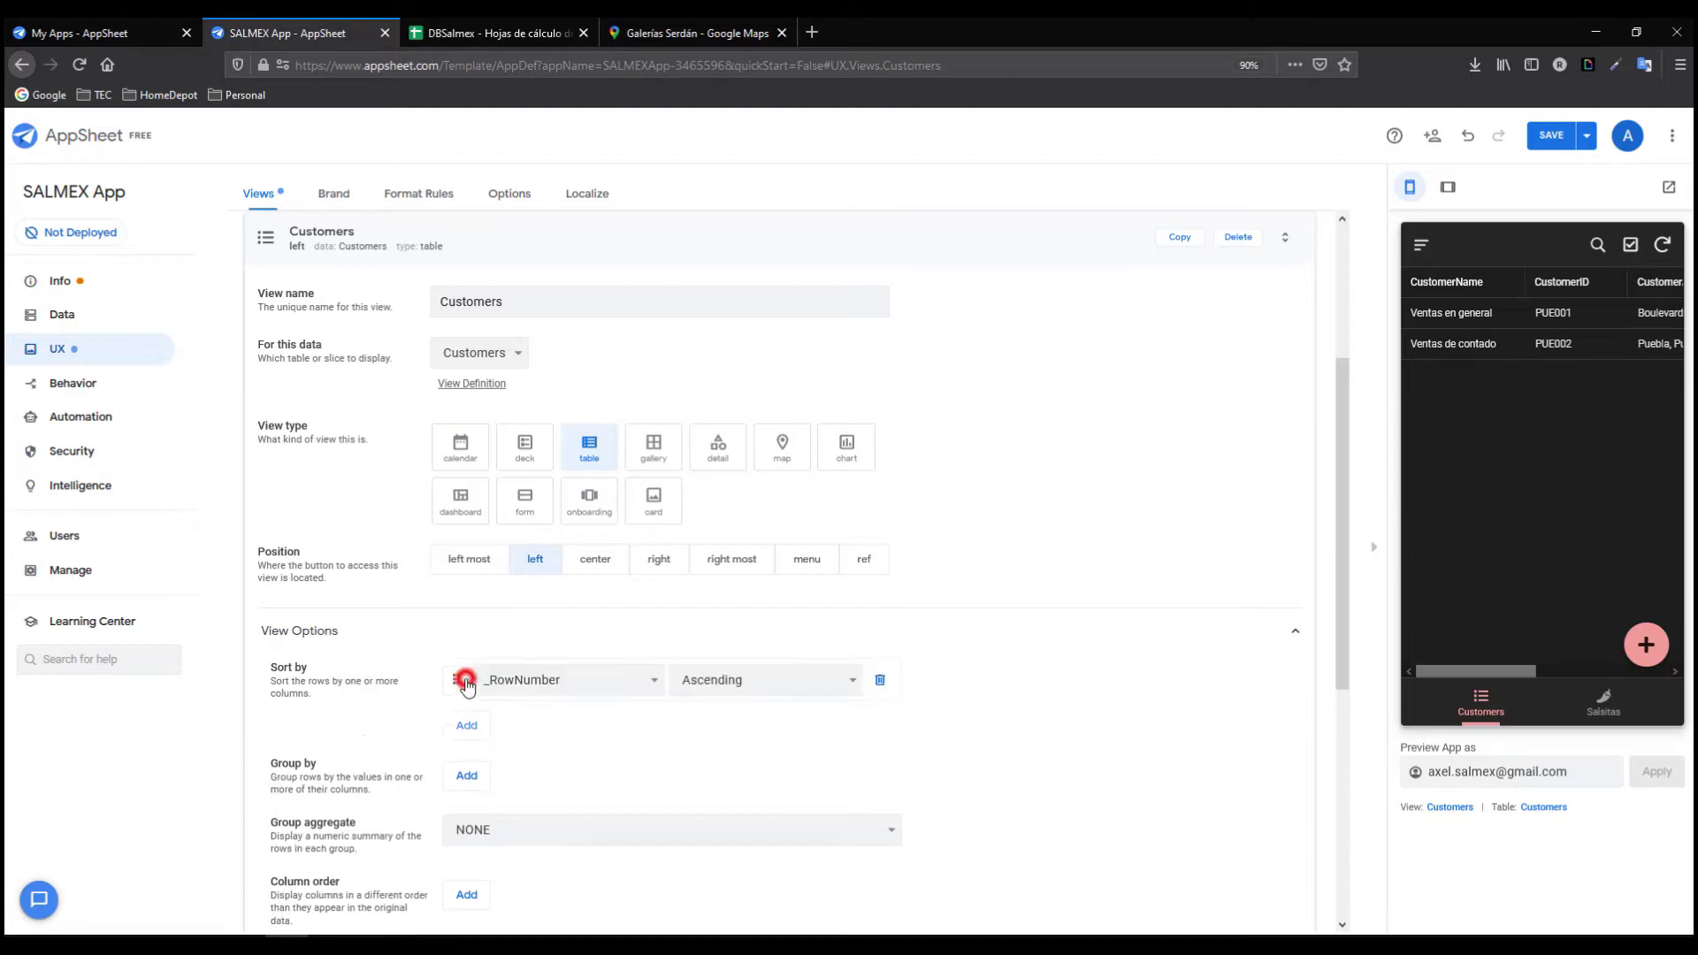
click(634, 689)
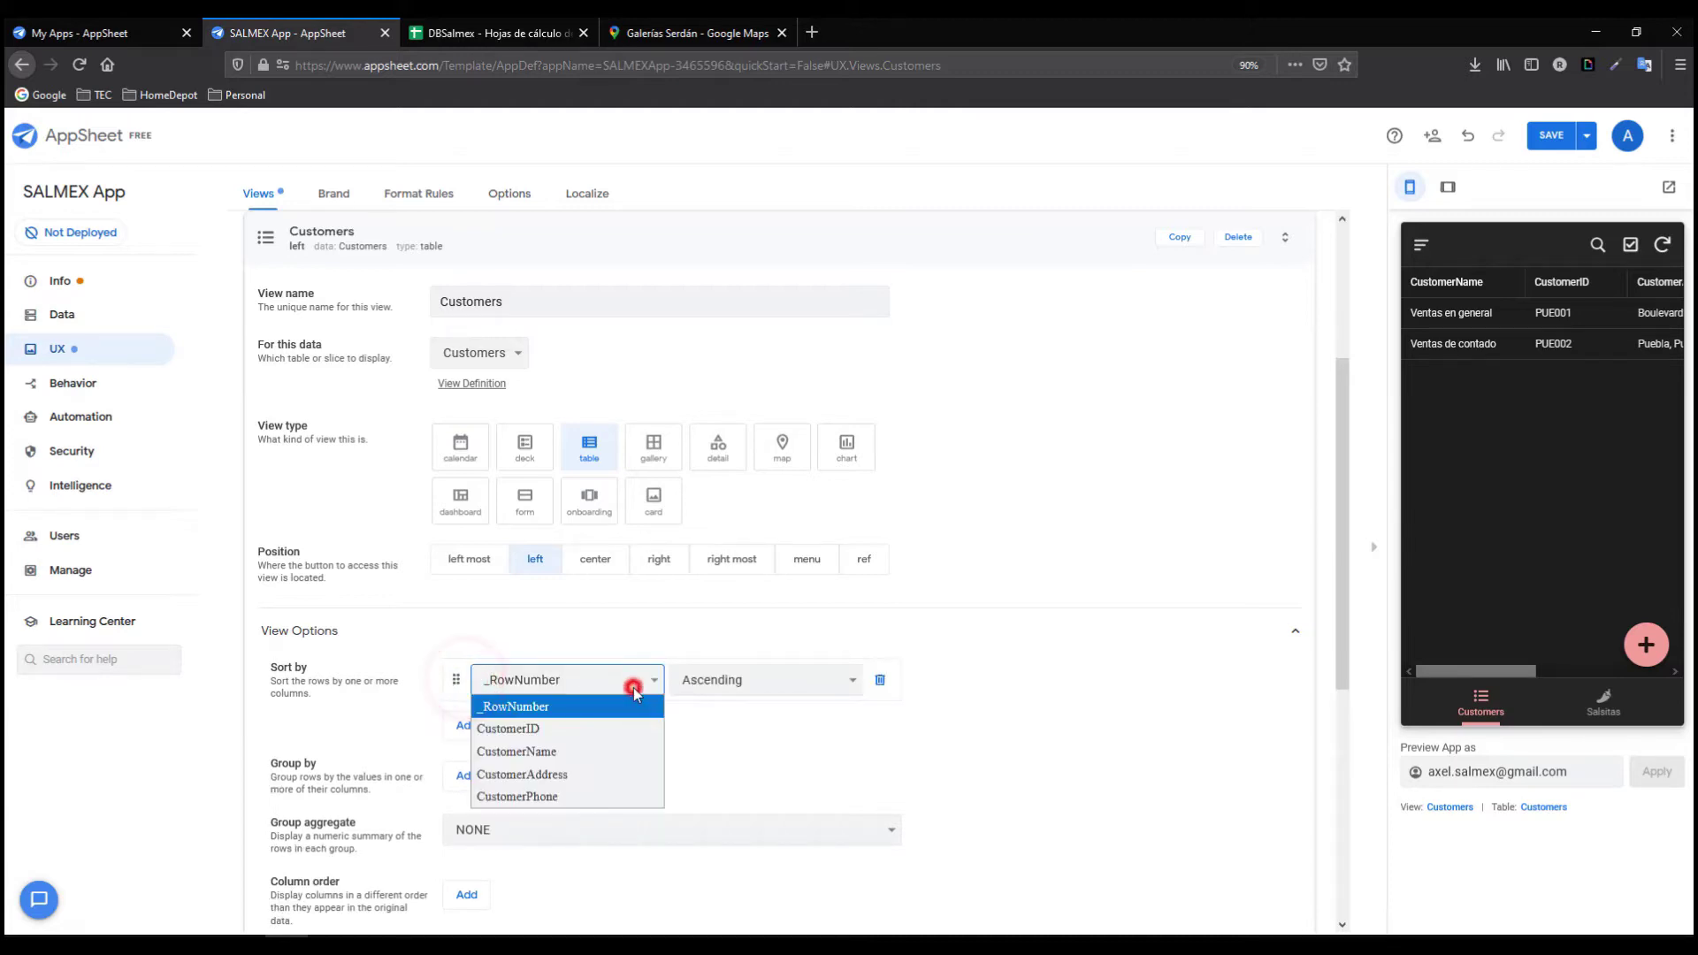
click(576, 753)
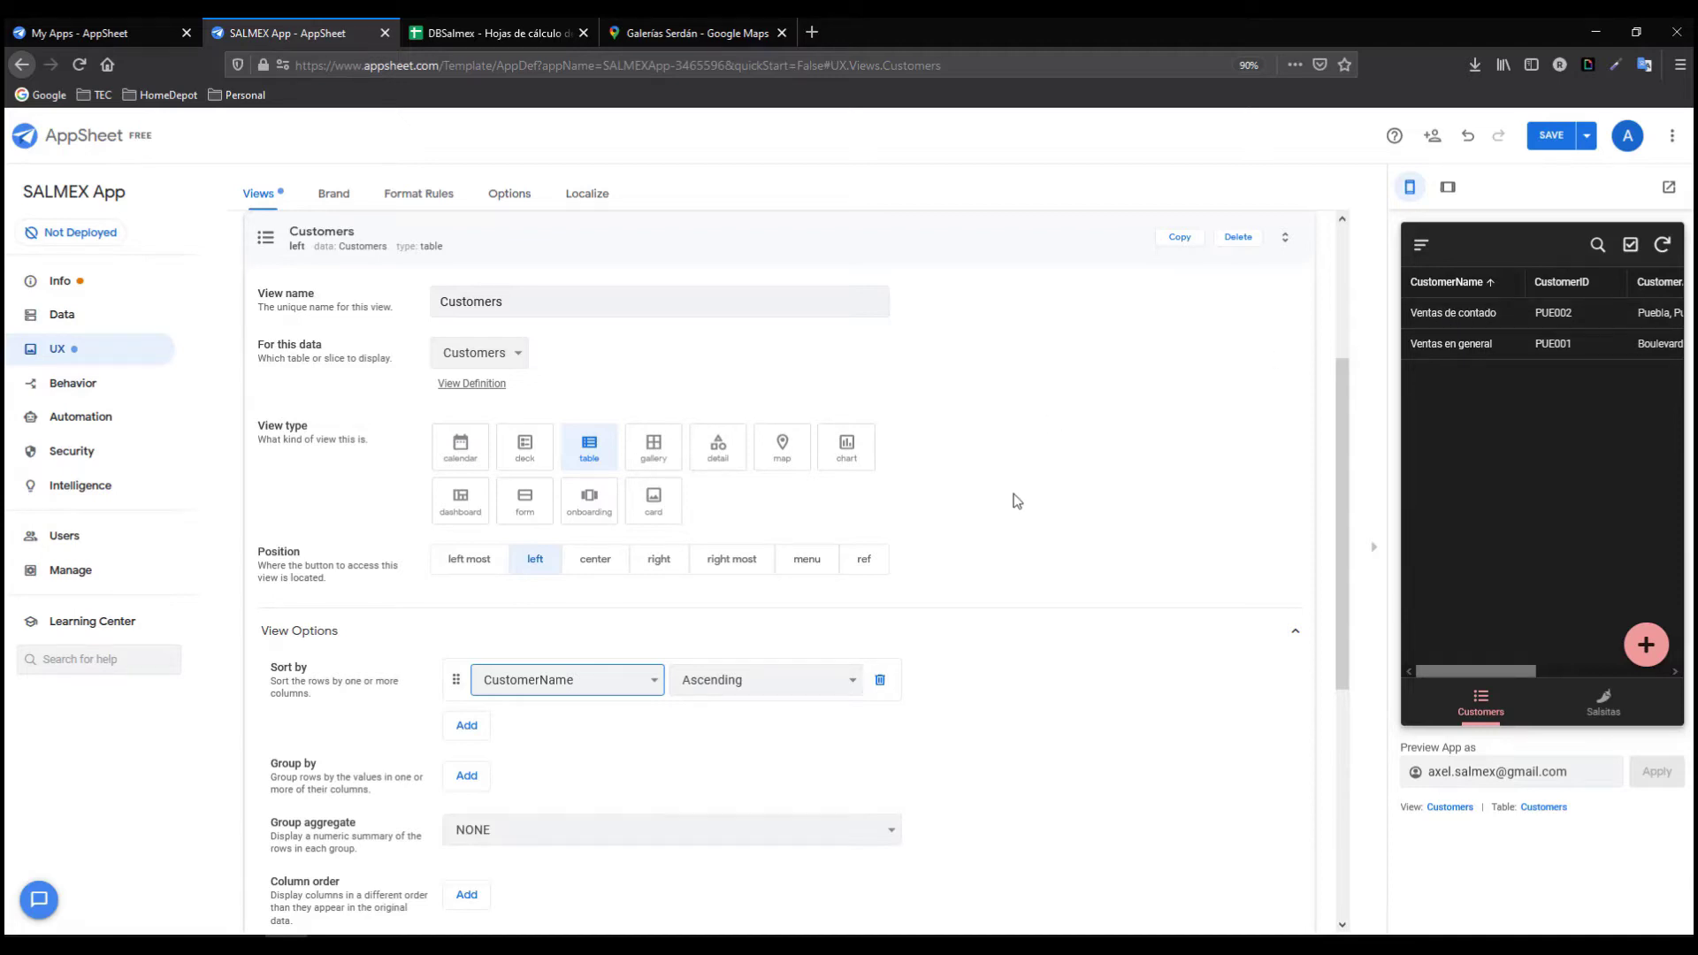
click(653, 680)
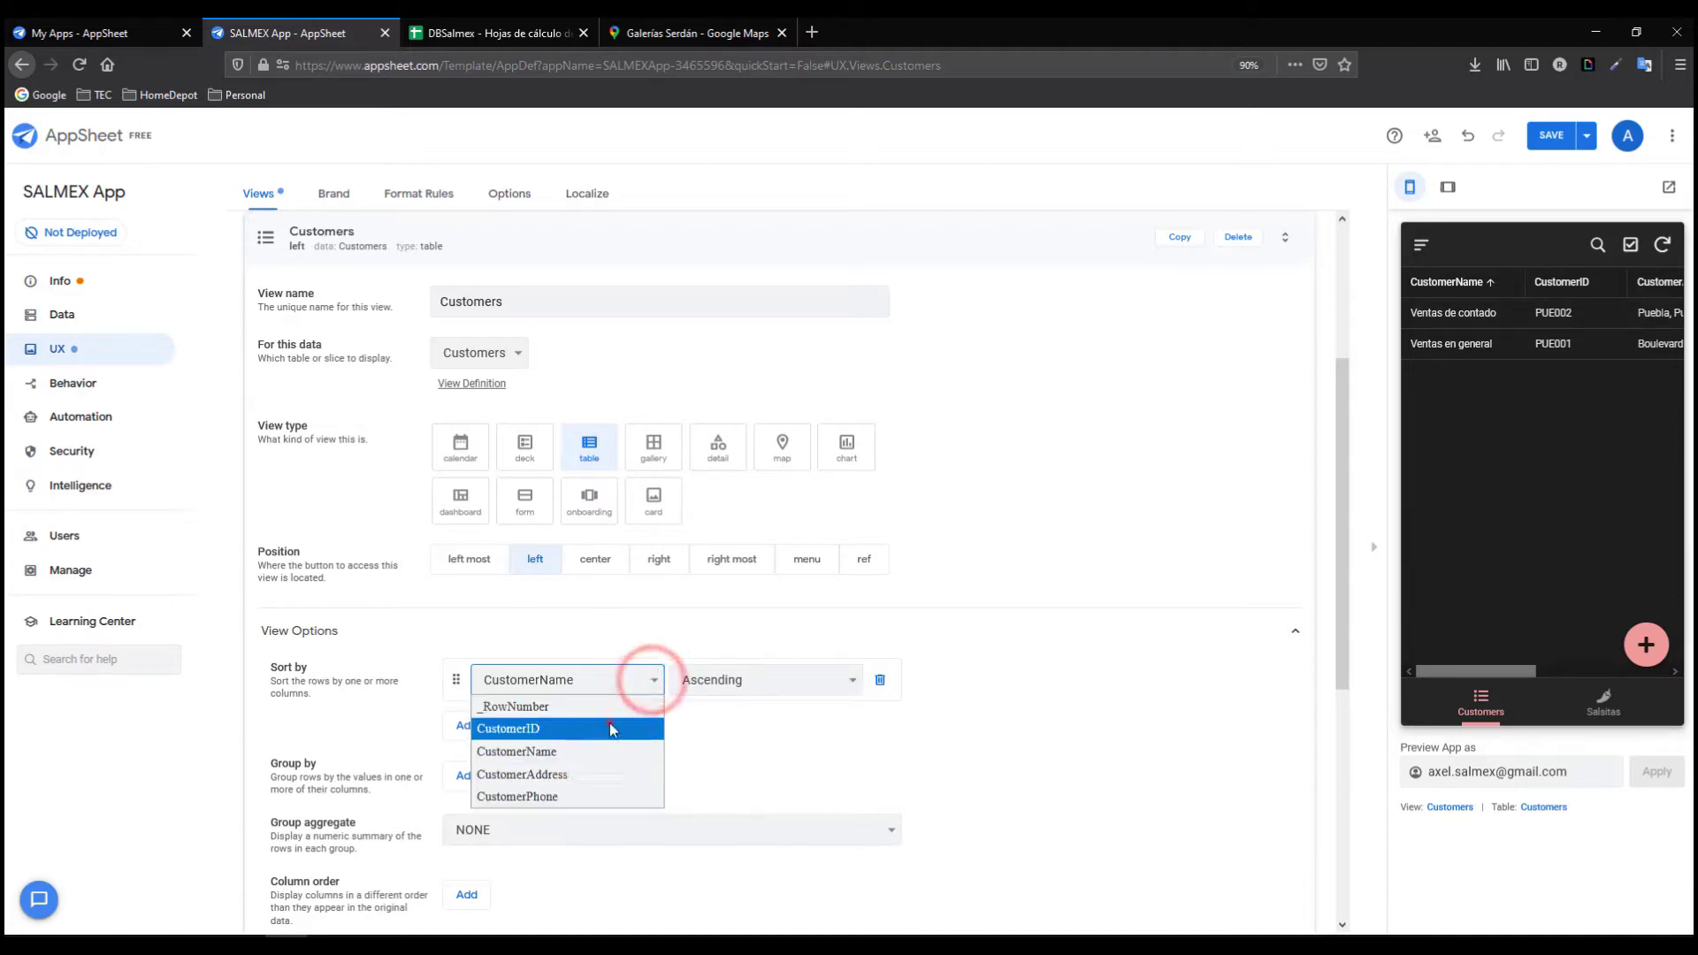
click(610, 724)
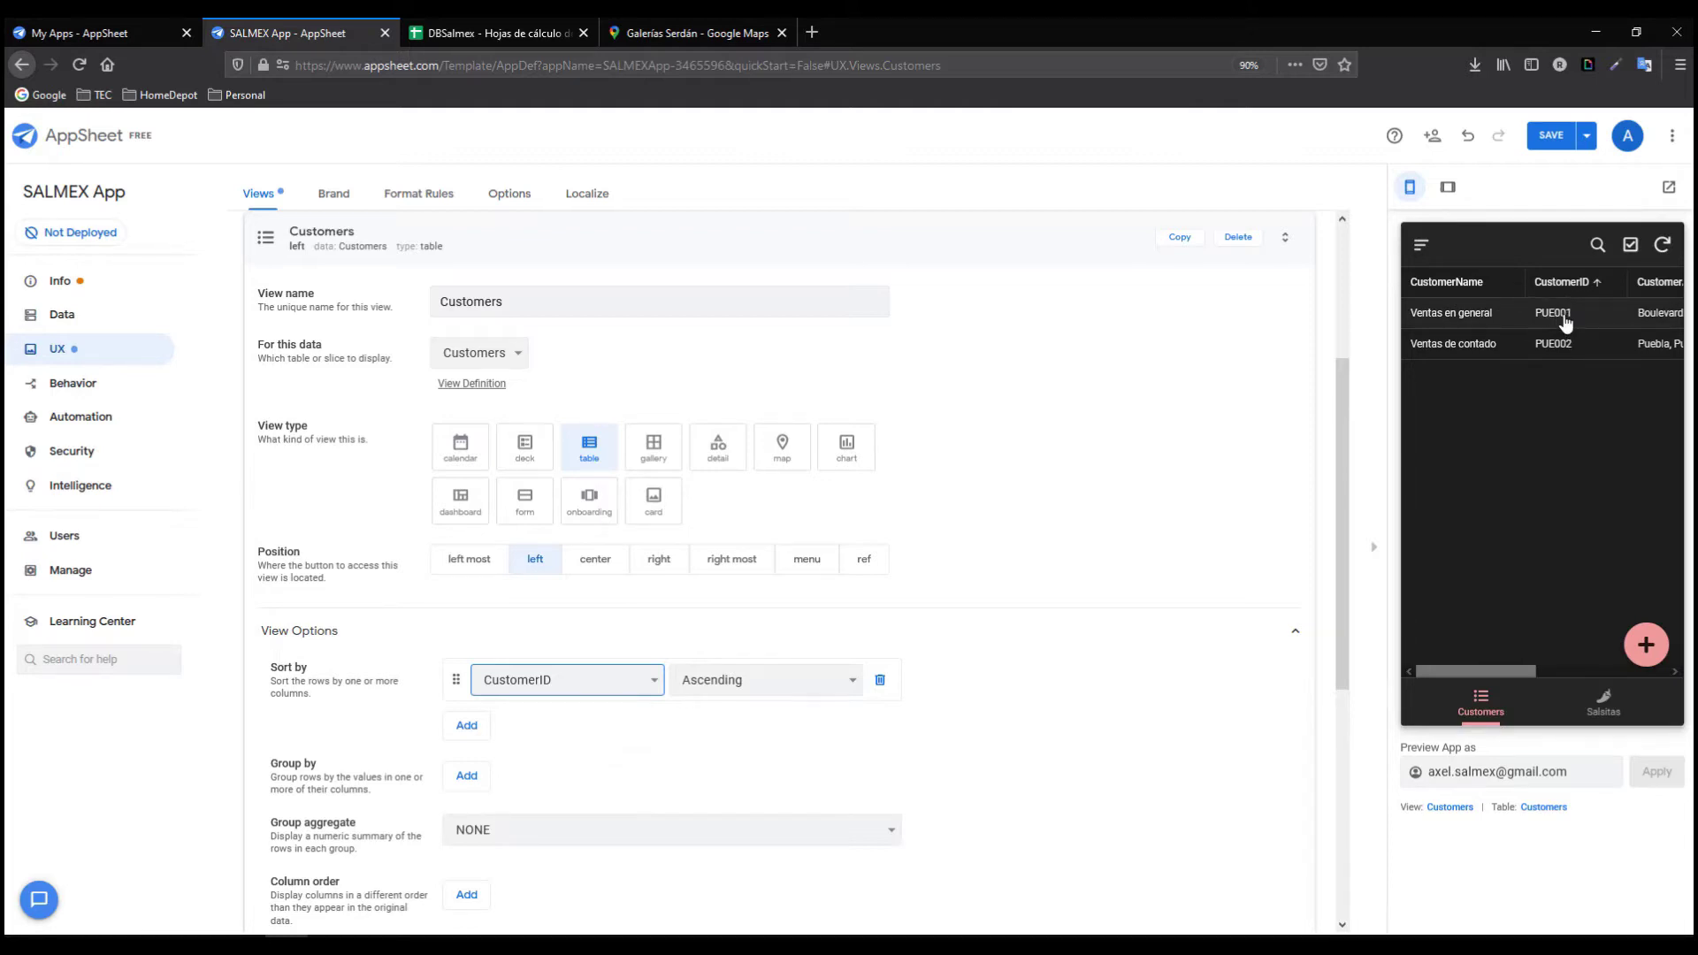
click(634, 684)
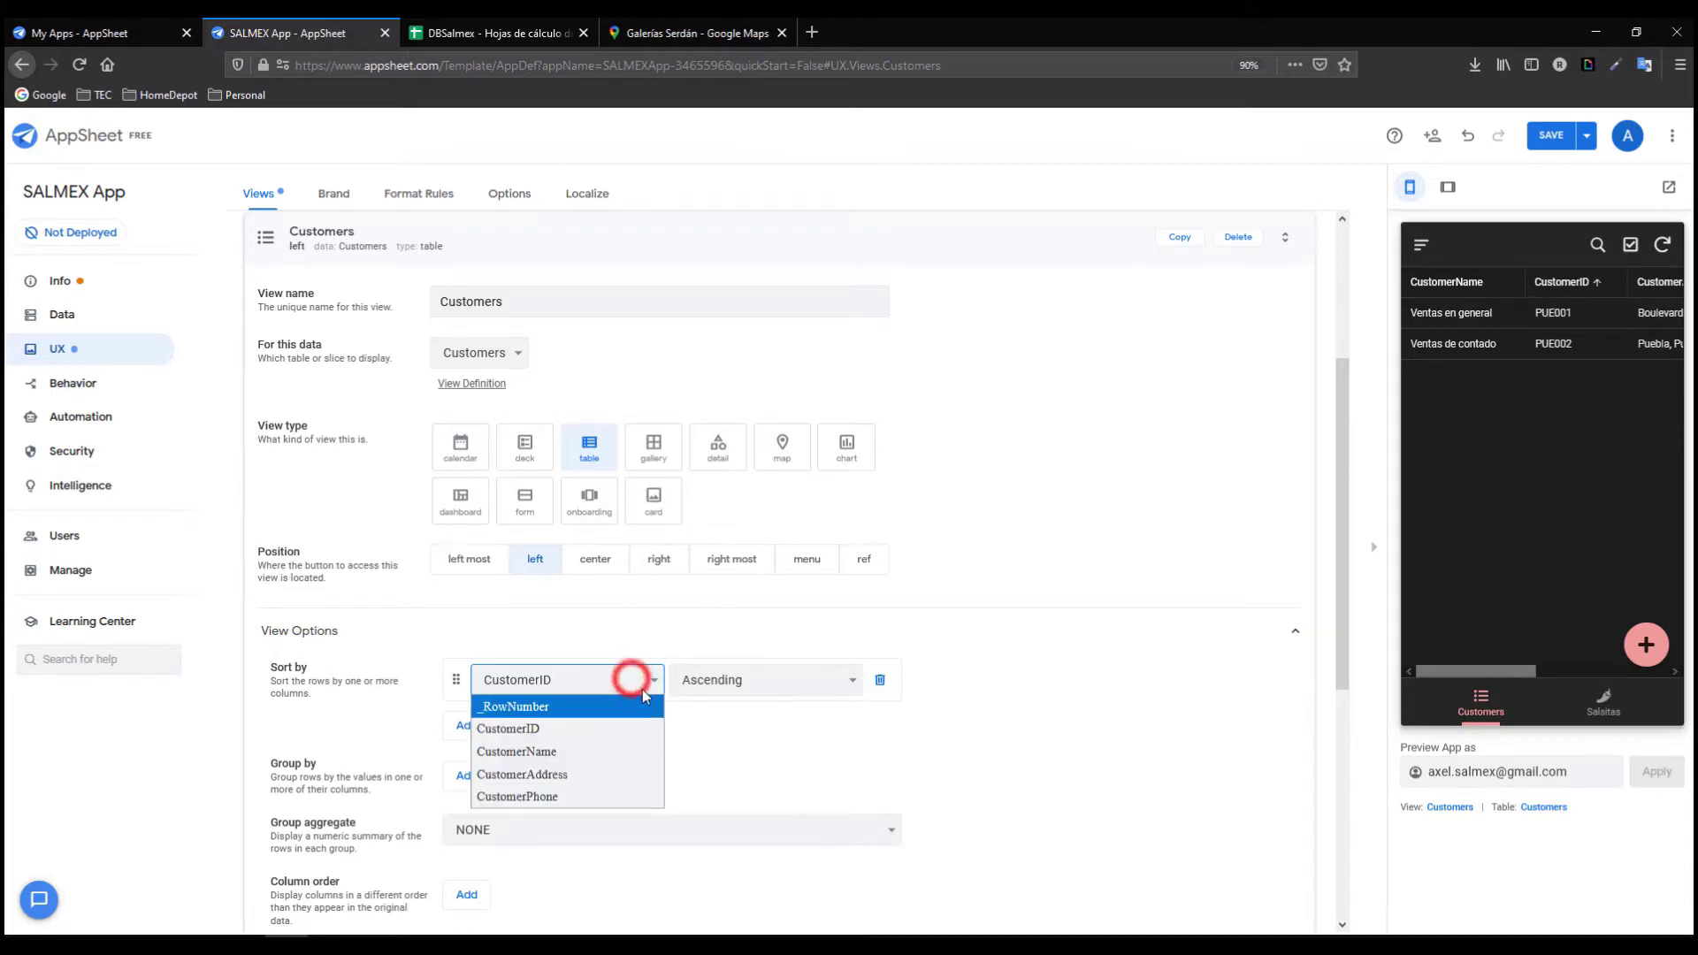
click(543, 751)
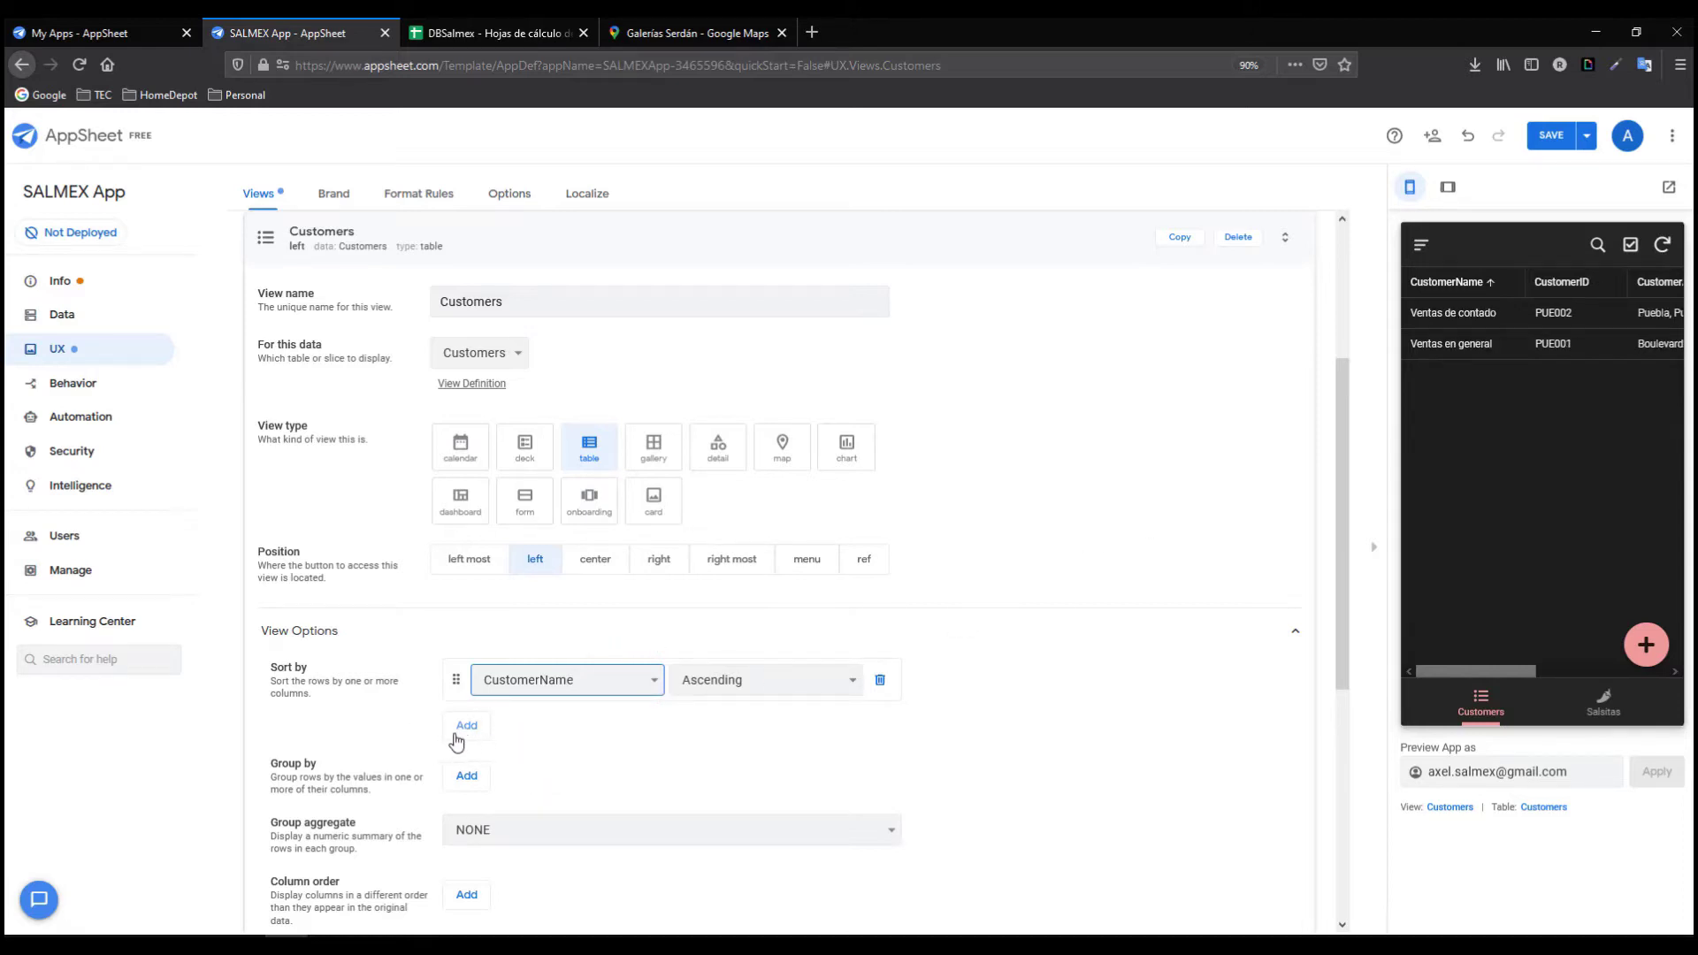
drag(1342, 491, 1342, 574)
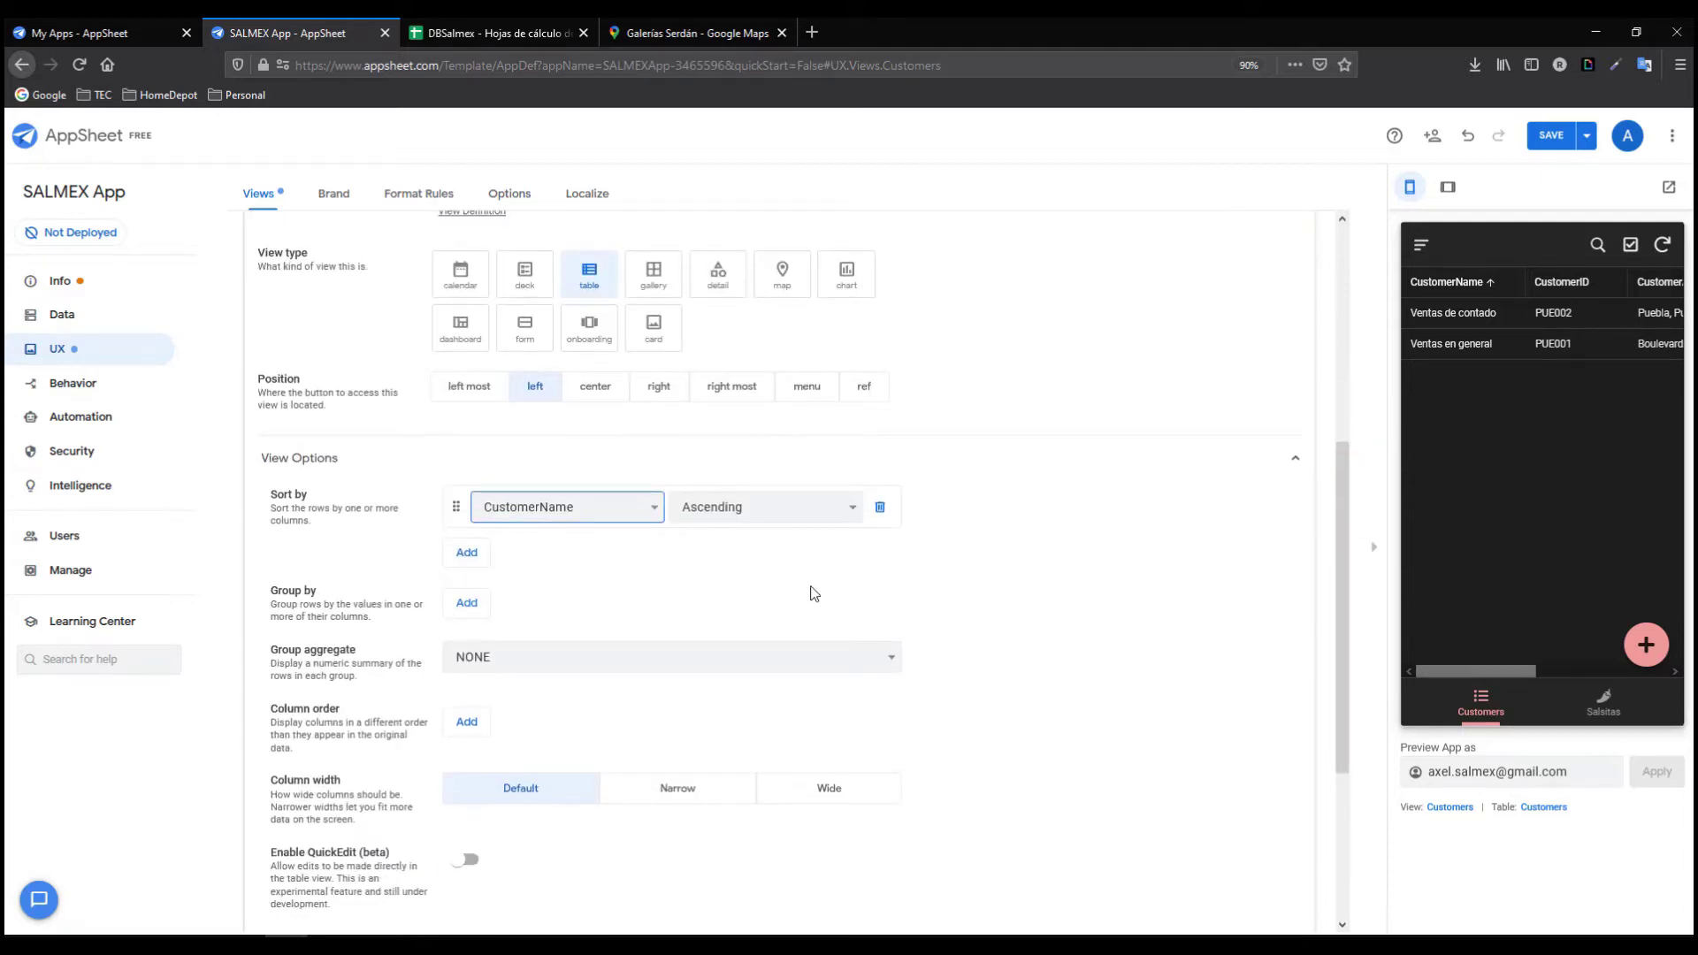
drag(1341, 526, 1345, 597)
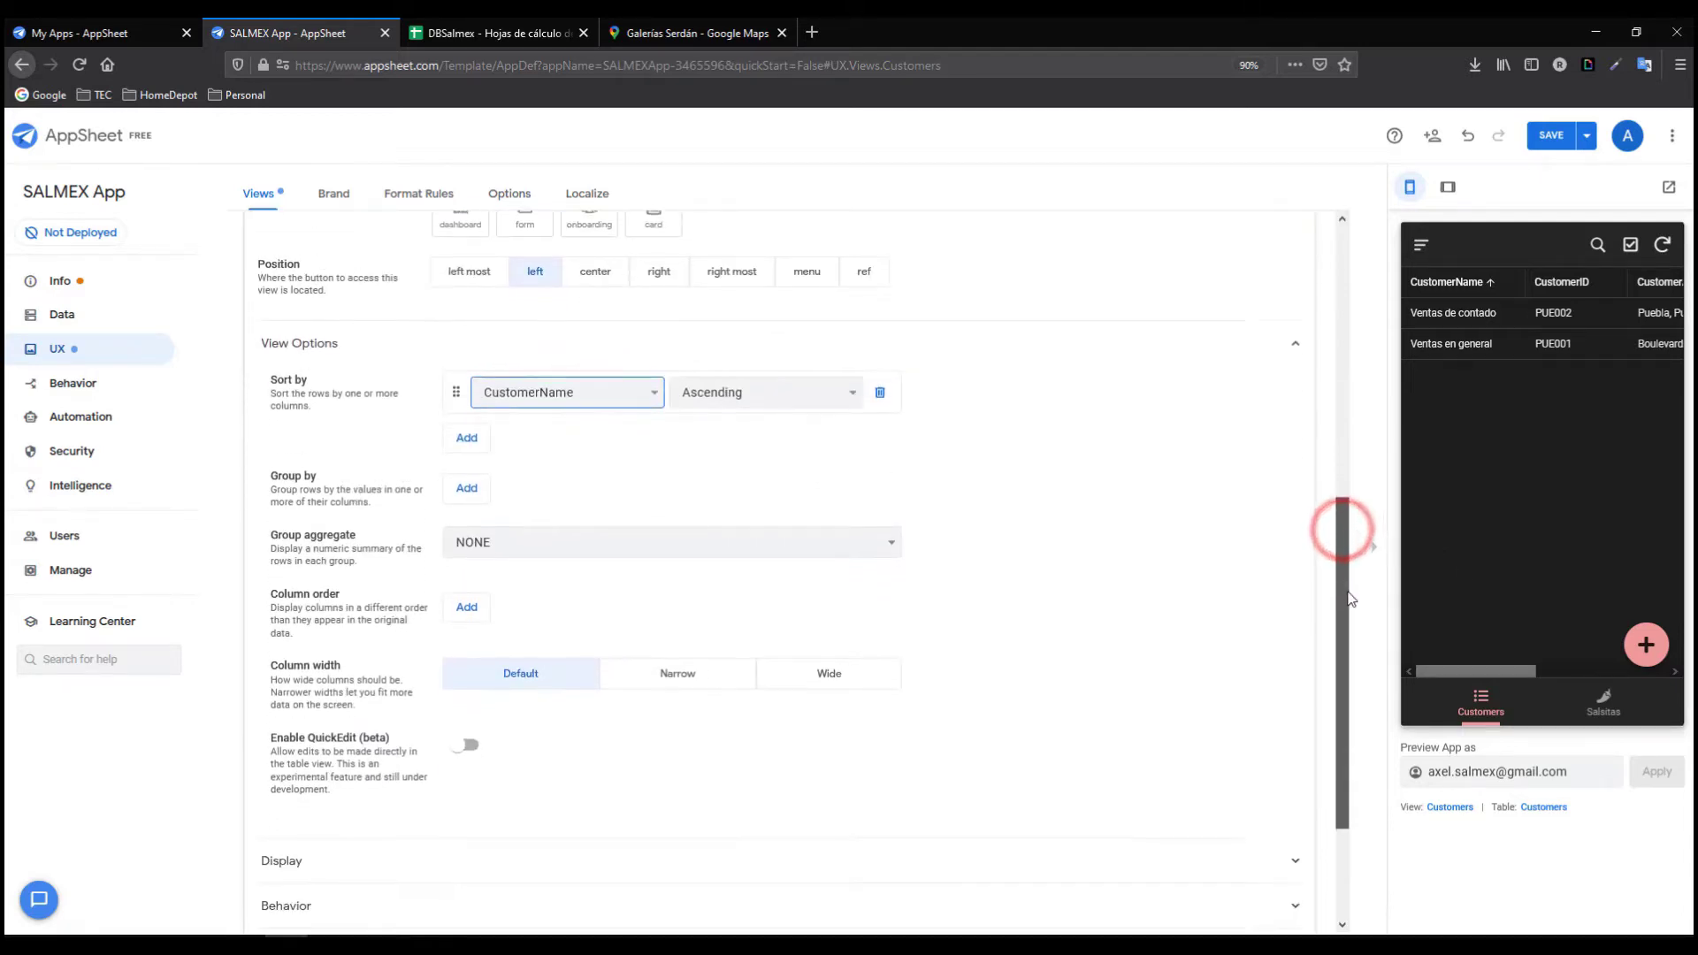
Step: Add CustomerID and CustomerName as the first two column-order entries
click(467, 597)
click(727, 593)
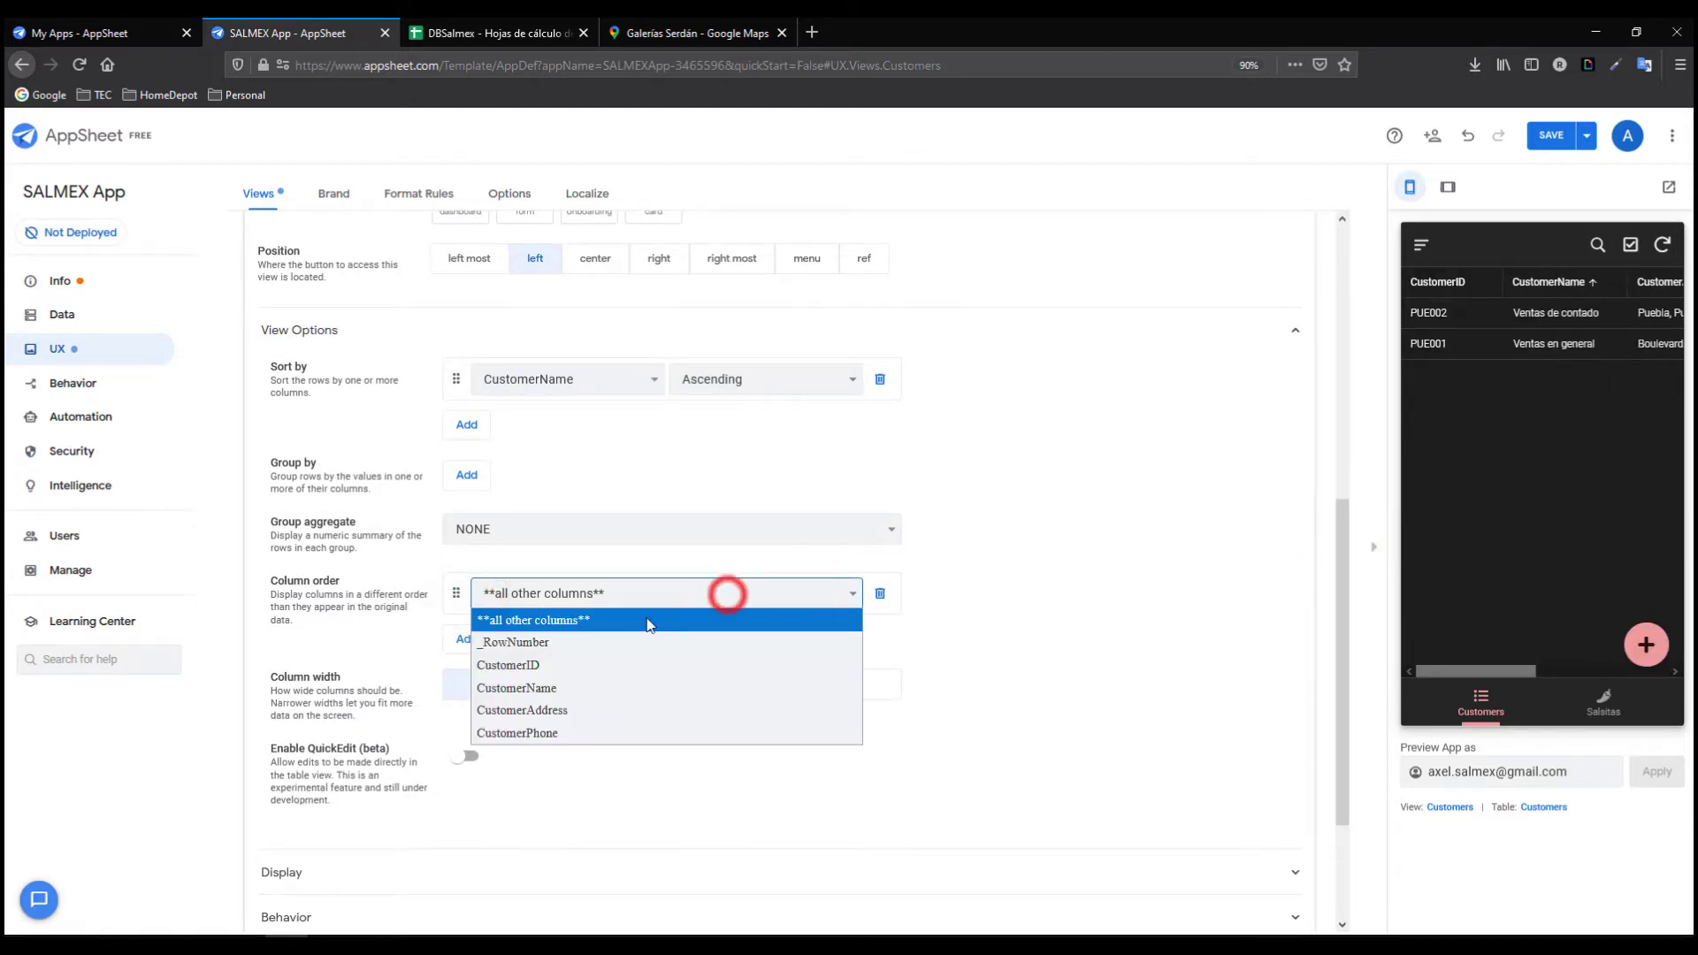
click(563, 667)
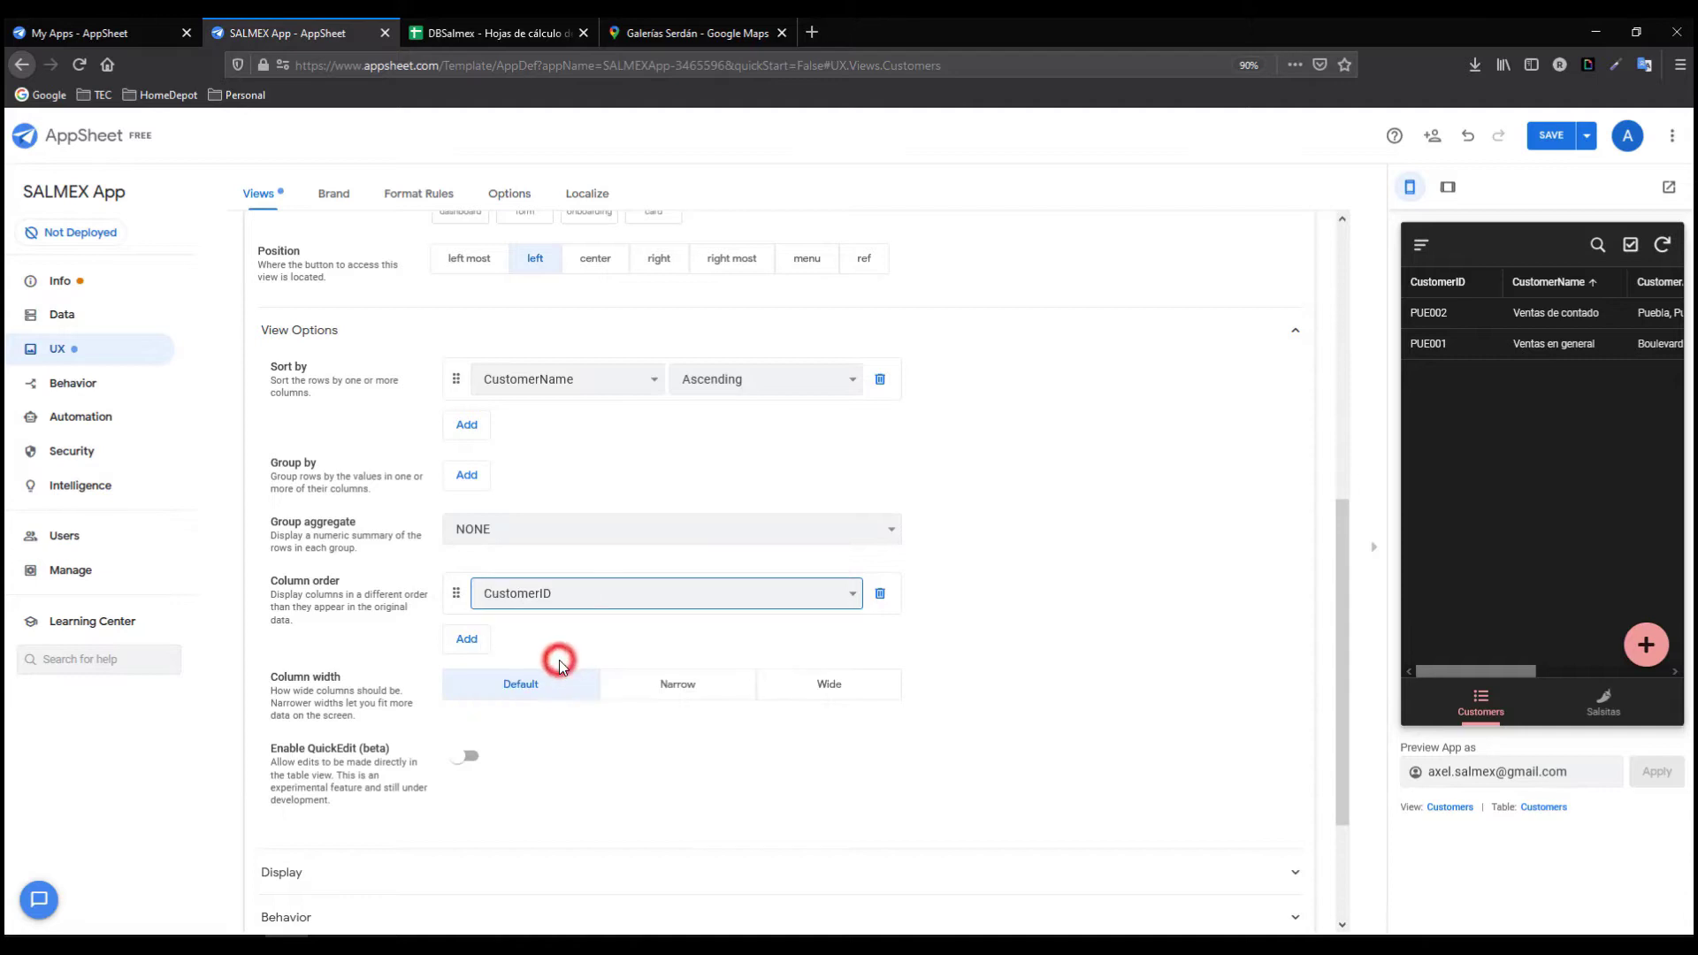
click(466, 638)
click(754, 633)
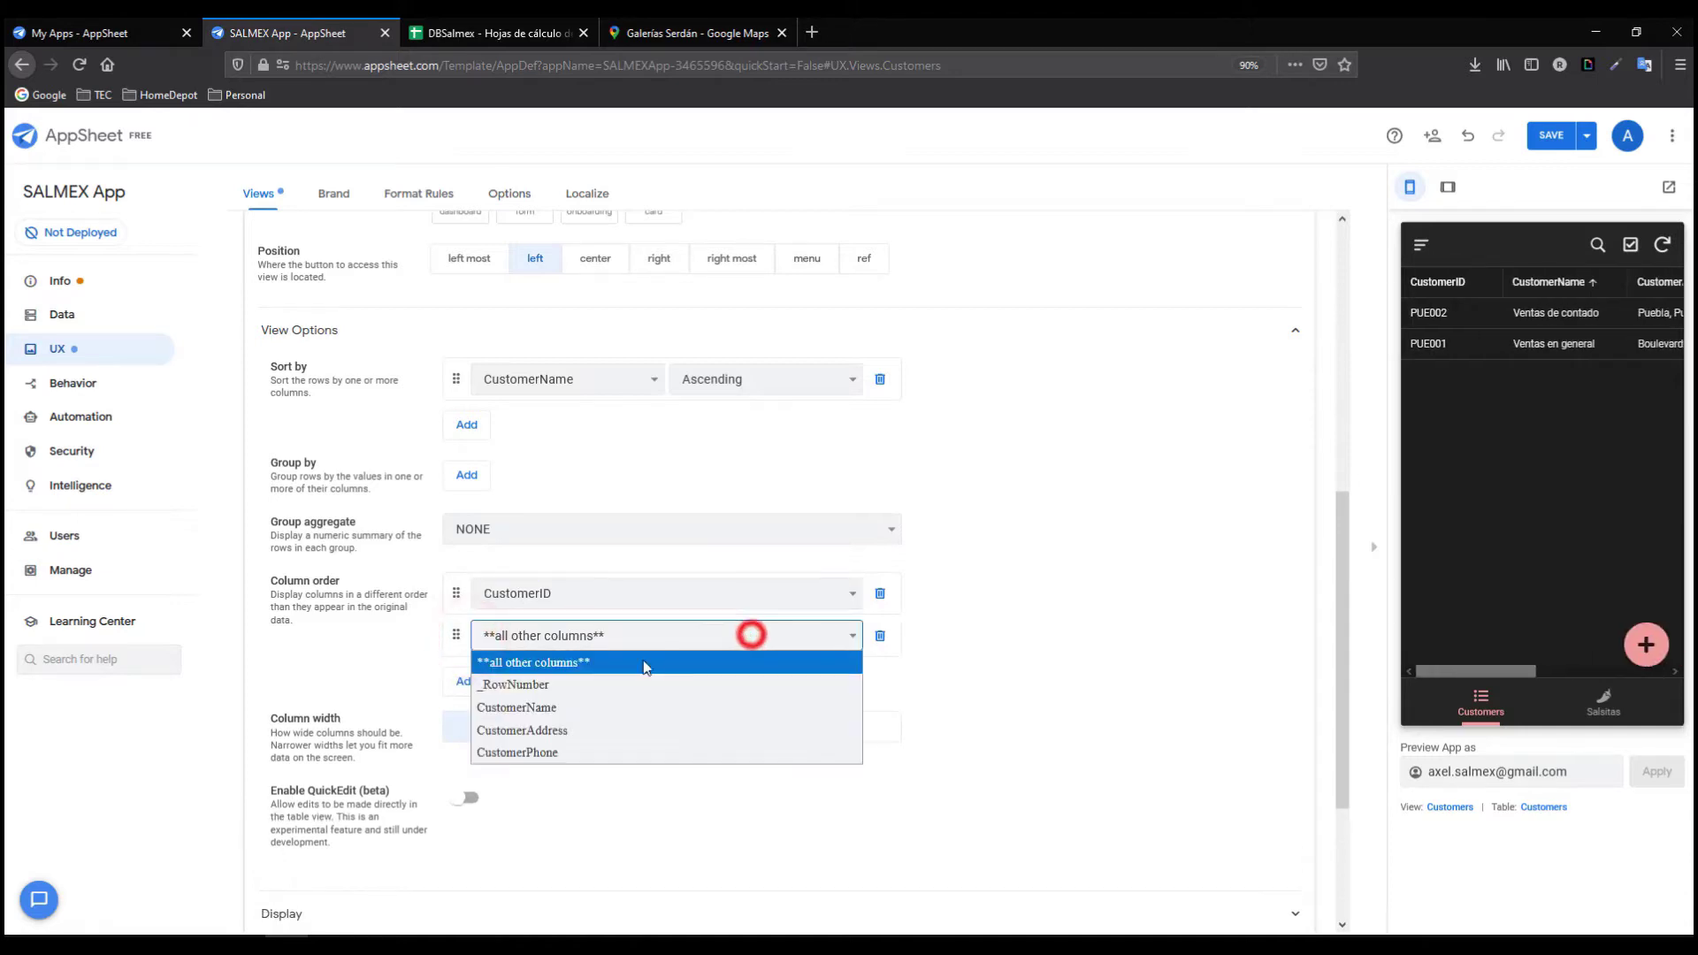
click(545, 708)
Step: Add CustomerAddress and CustomerPhone as the third and fourth column-order entries
click(471, 683)
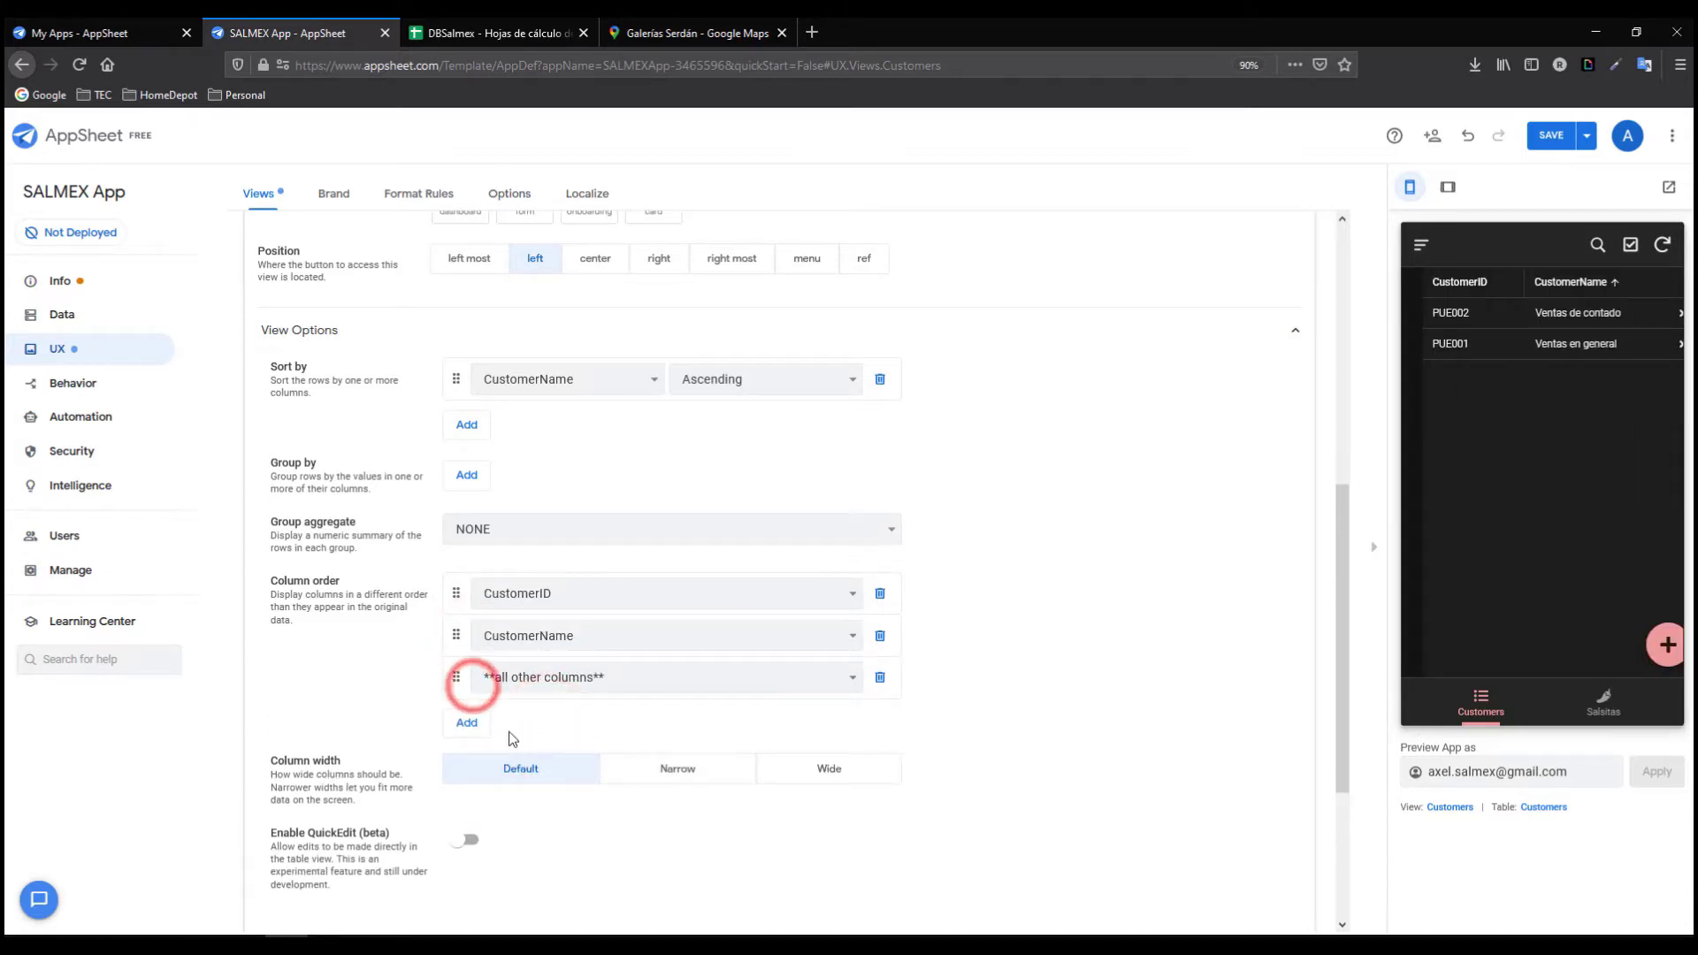
click(570, 674)
click(545, 756)
click(483, 725)
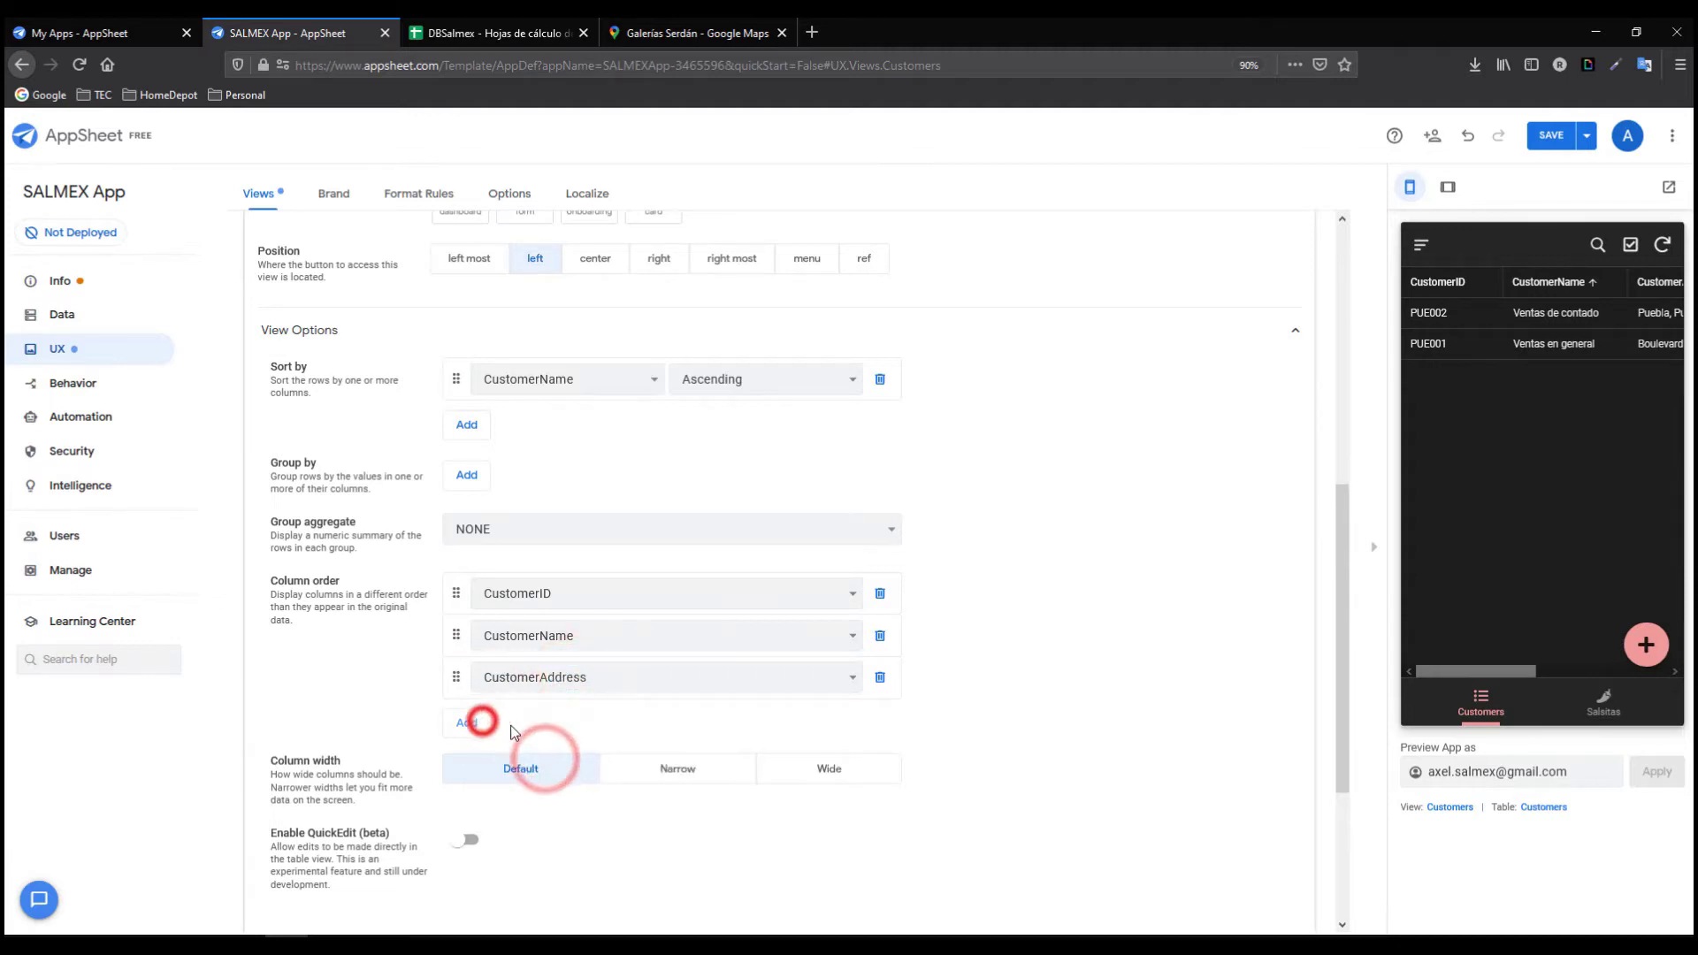
click(608, 720)
click(551, 791)
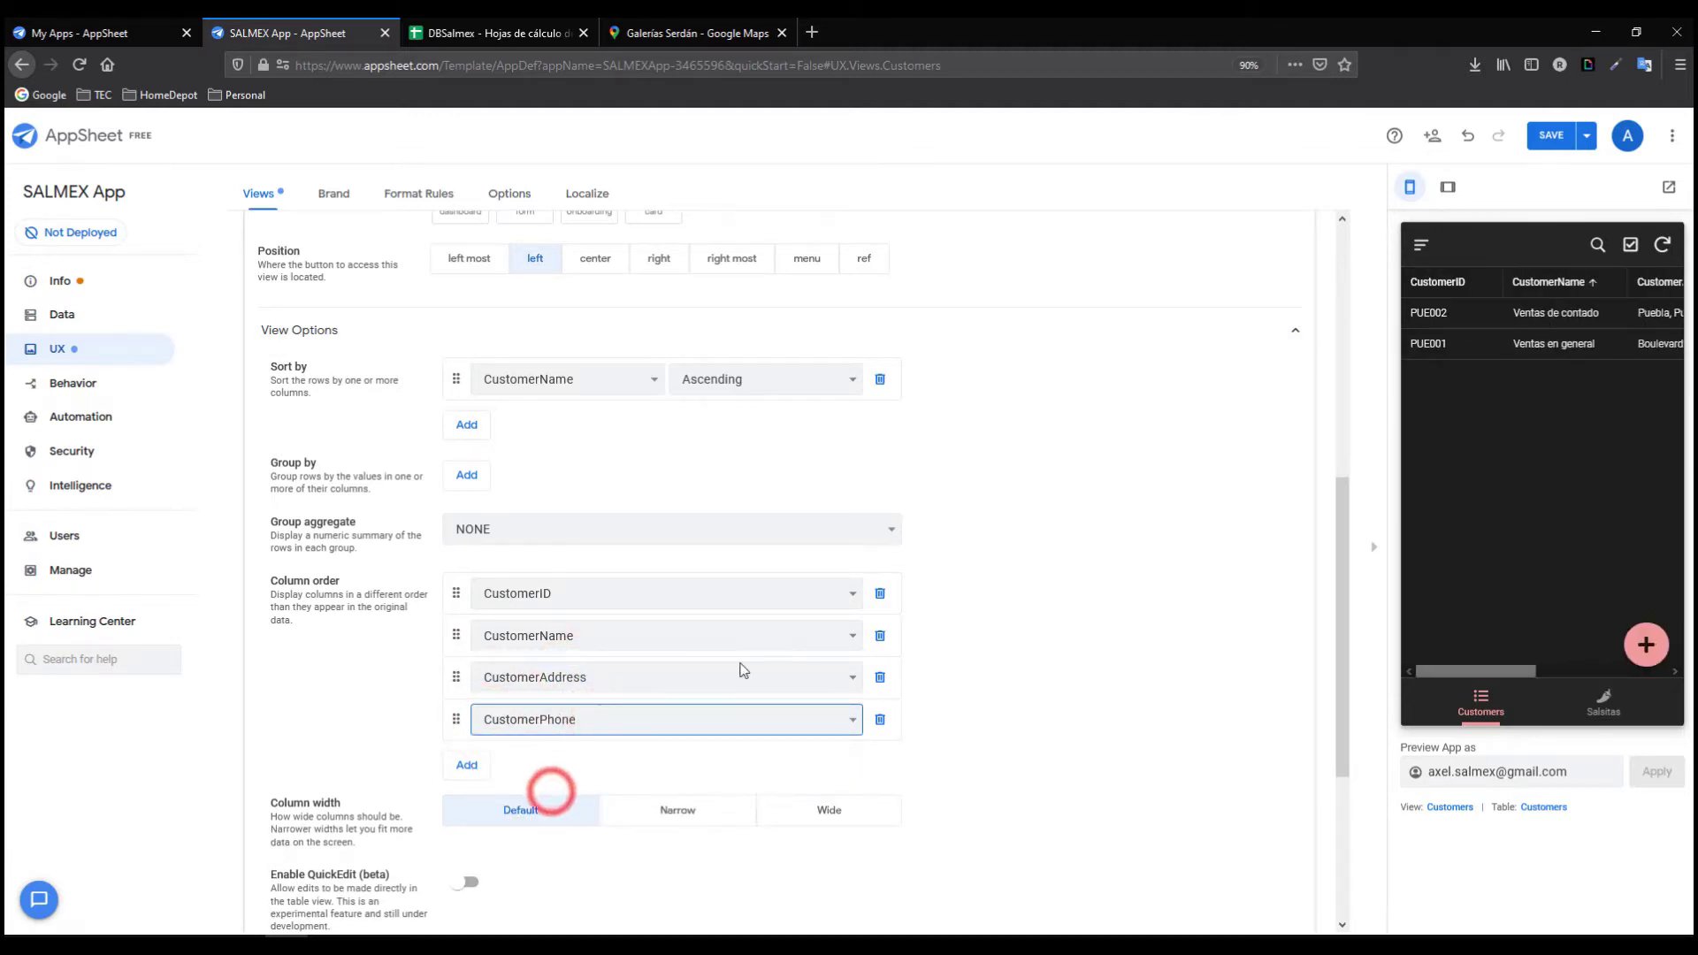
click(856, 463)
drag(1344, 540, 1344, 345)
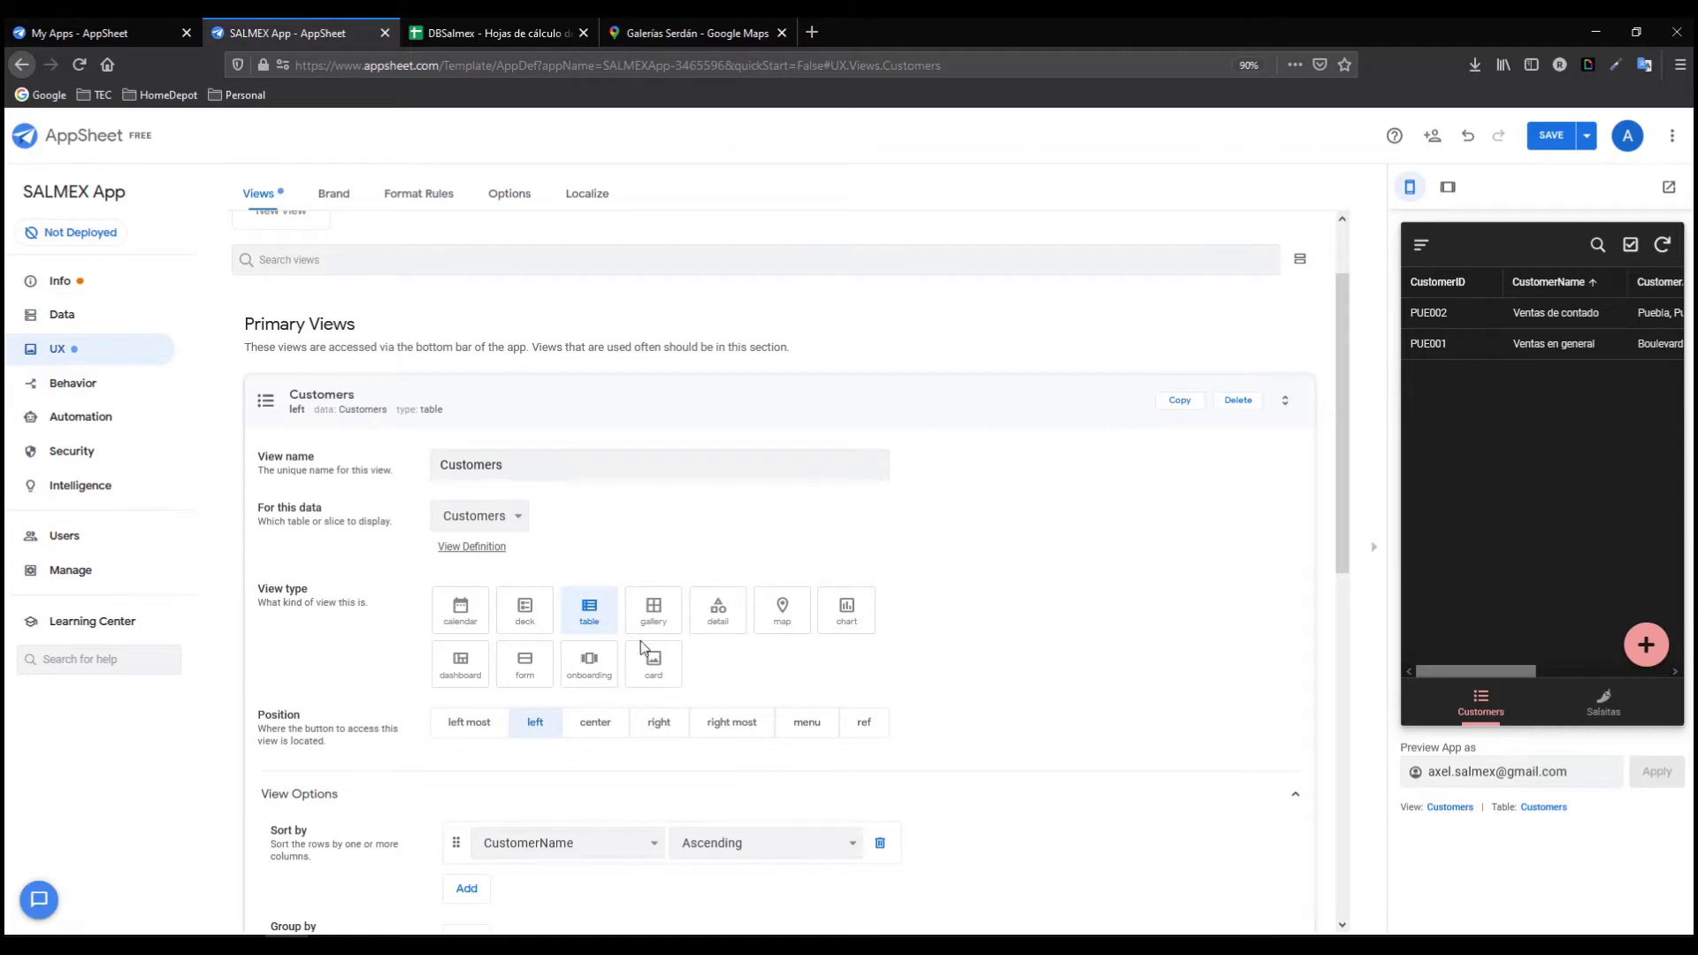
Step: Try the form view type for Customers, then set it to deck
click(534, 672)
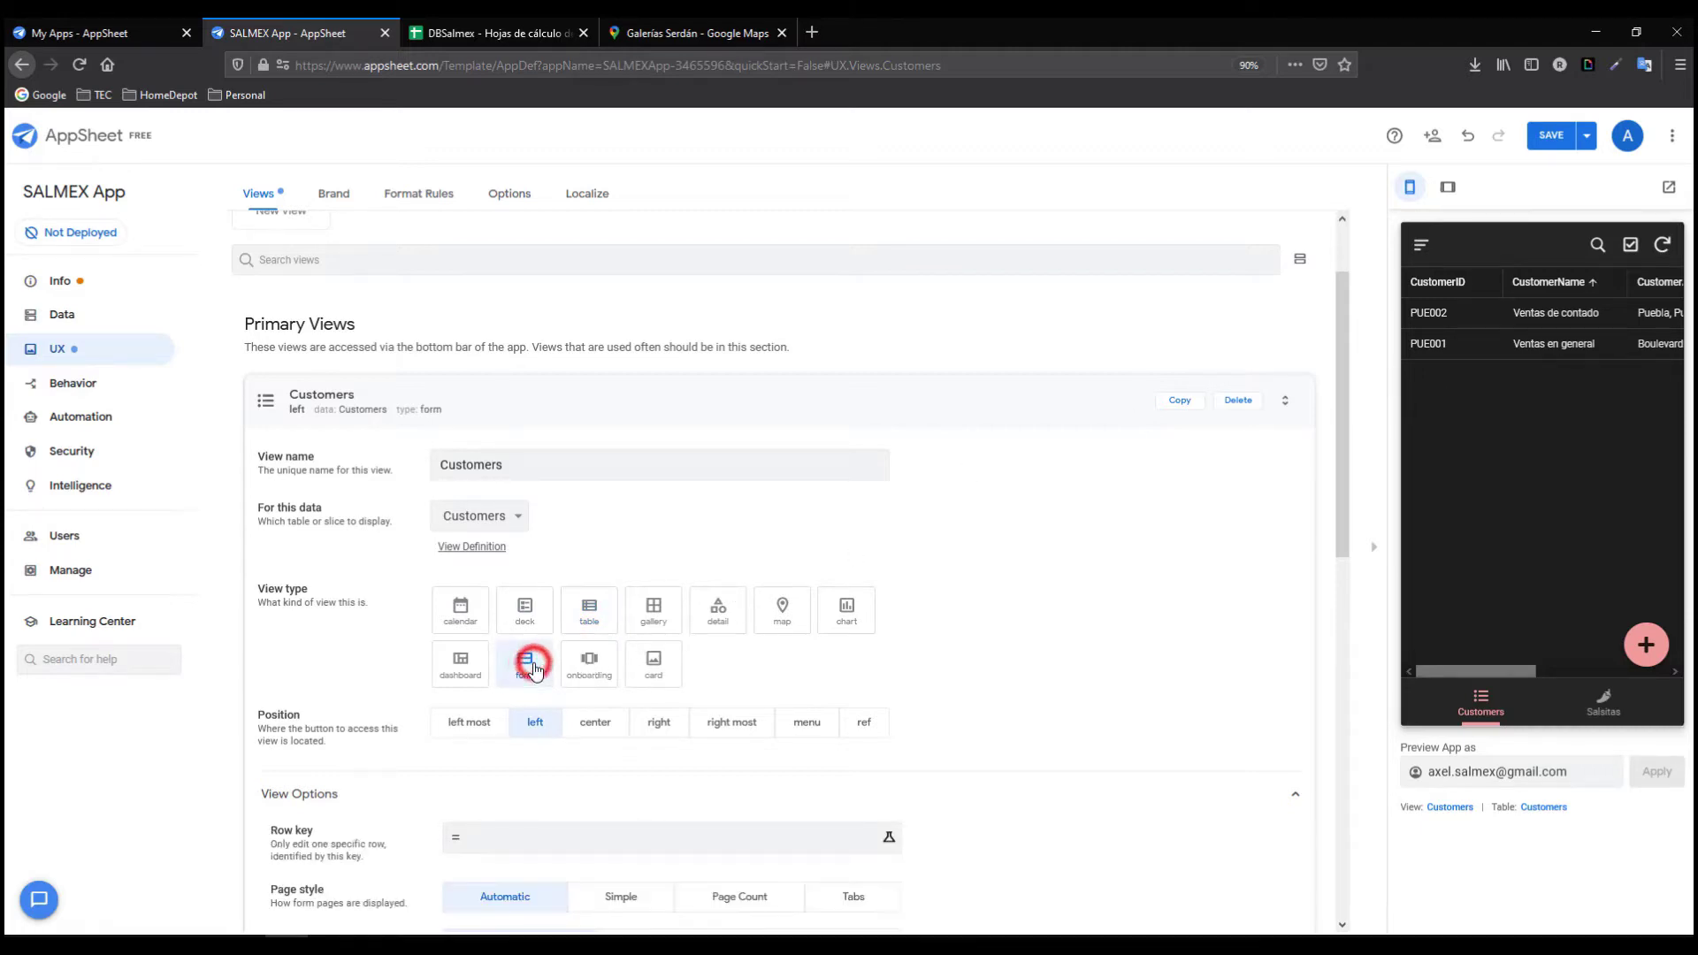
click(530, 613)
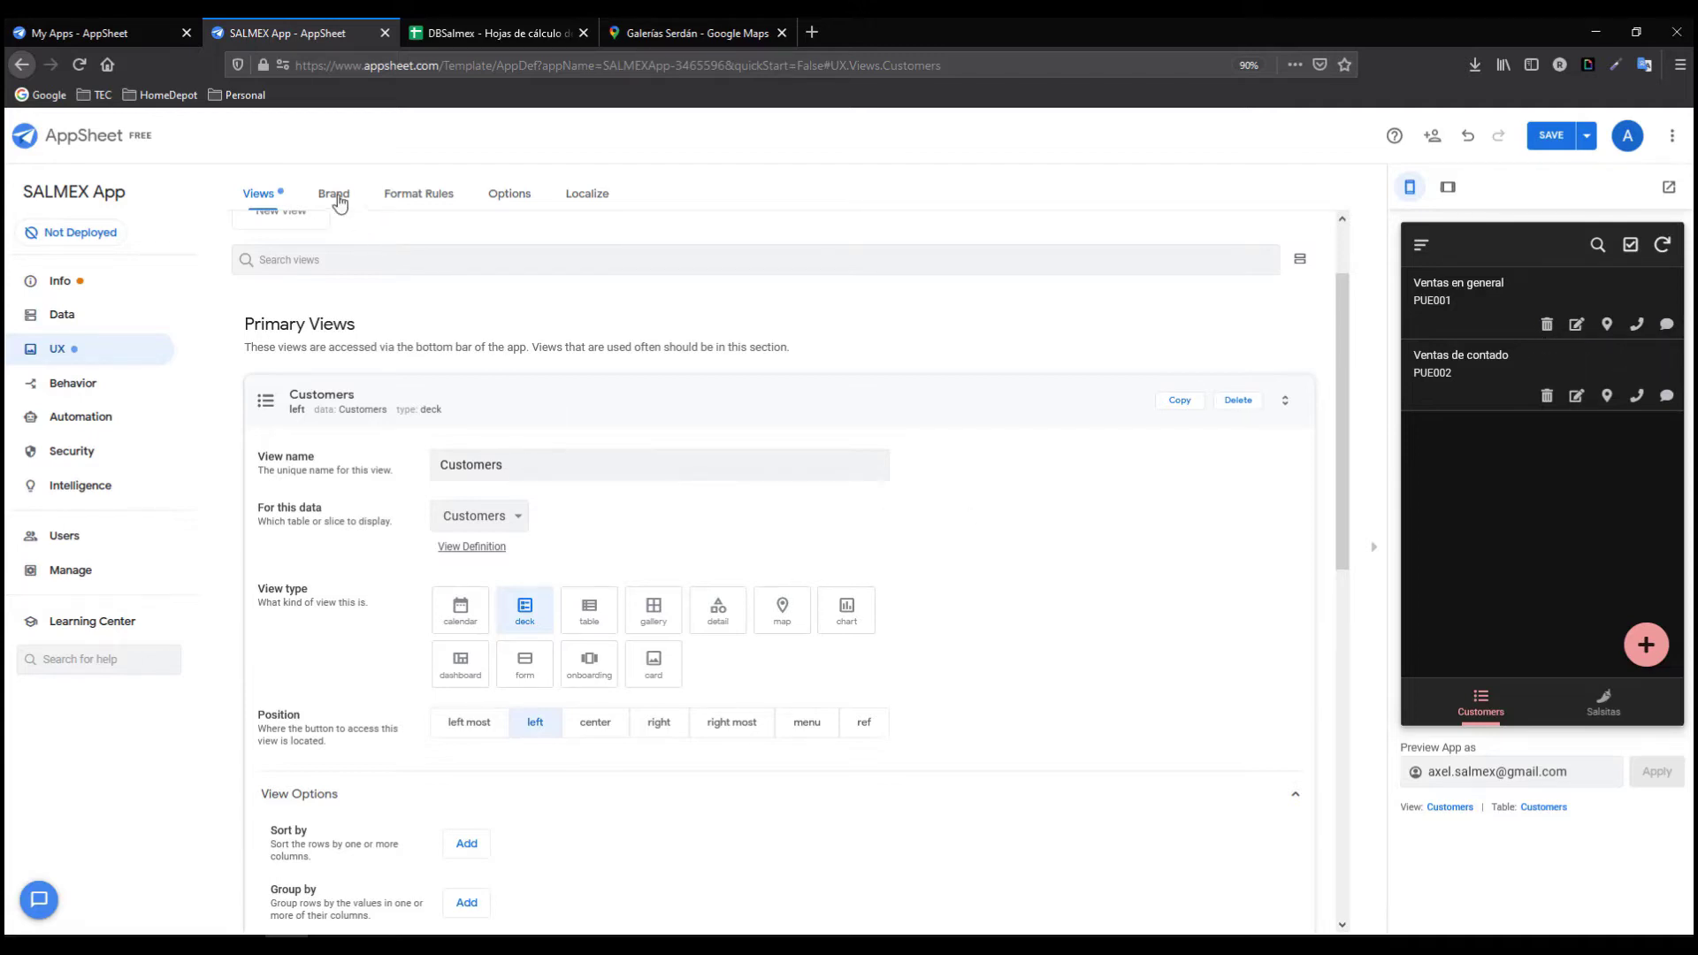
Step: In Data > Columns, expand Customers and keep CustomerPhone as Phone and CustomerAddress as Address
click(80, 323)
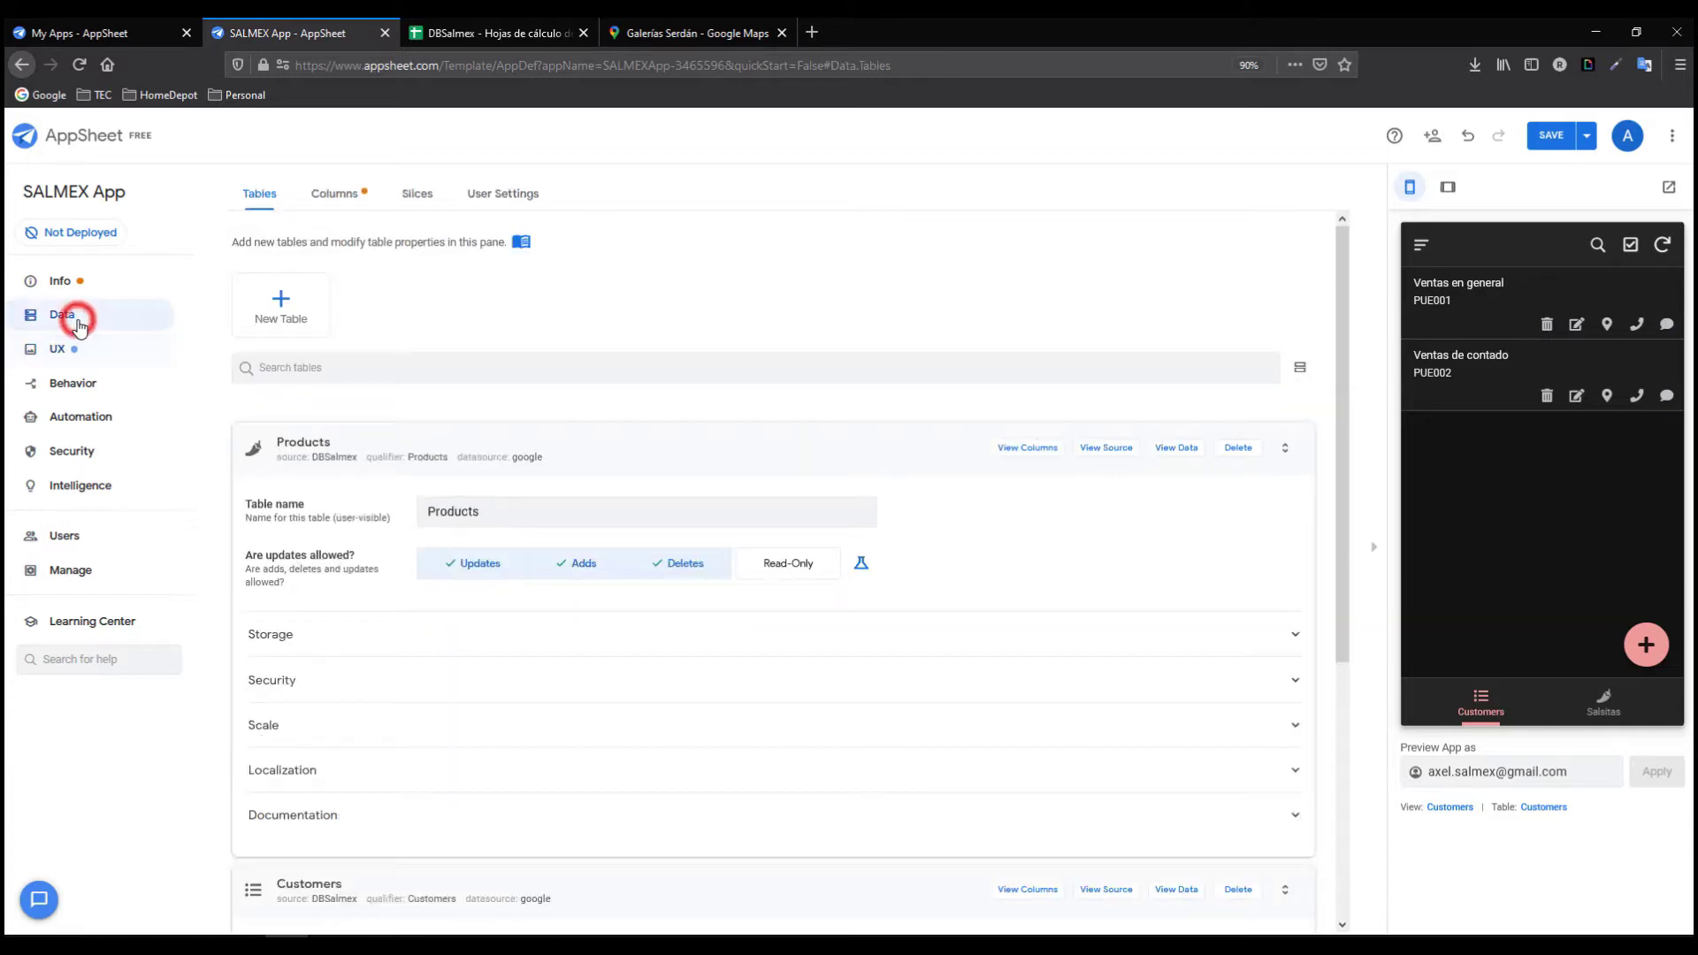
click(334, 199)
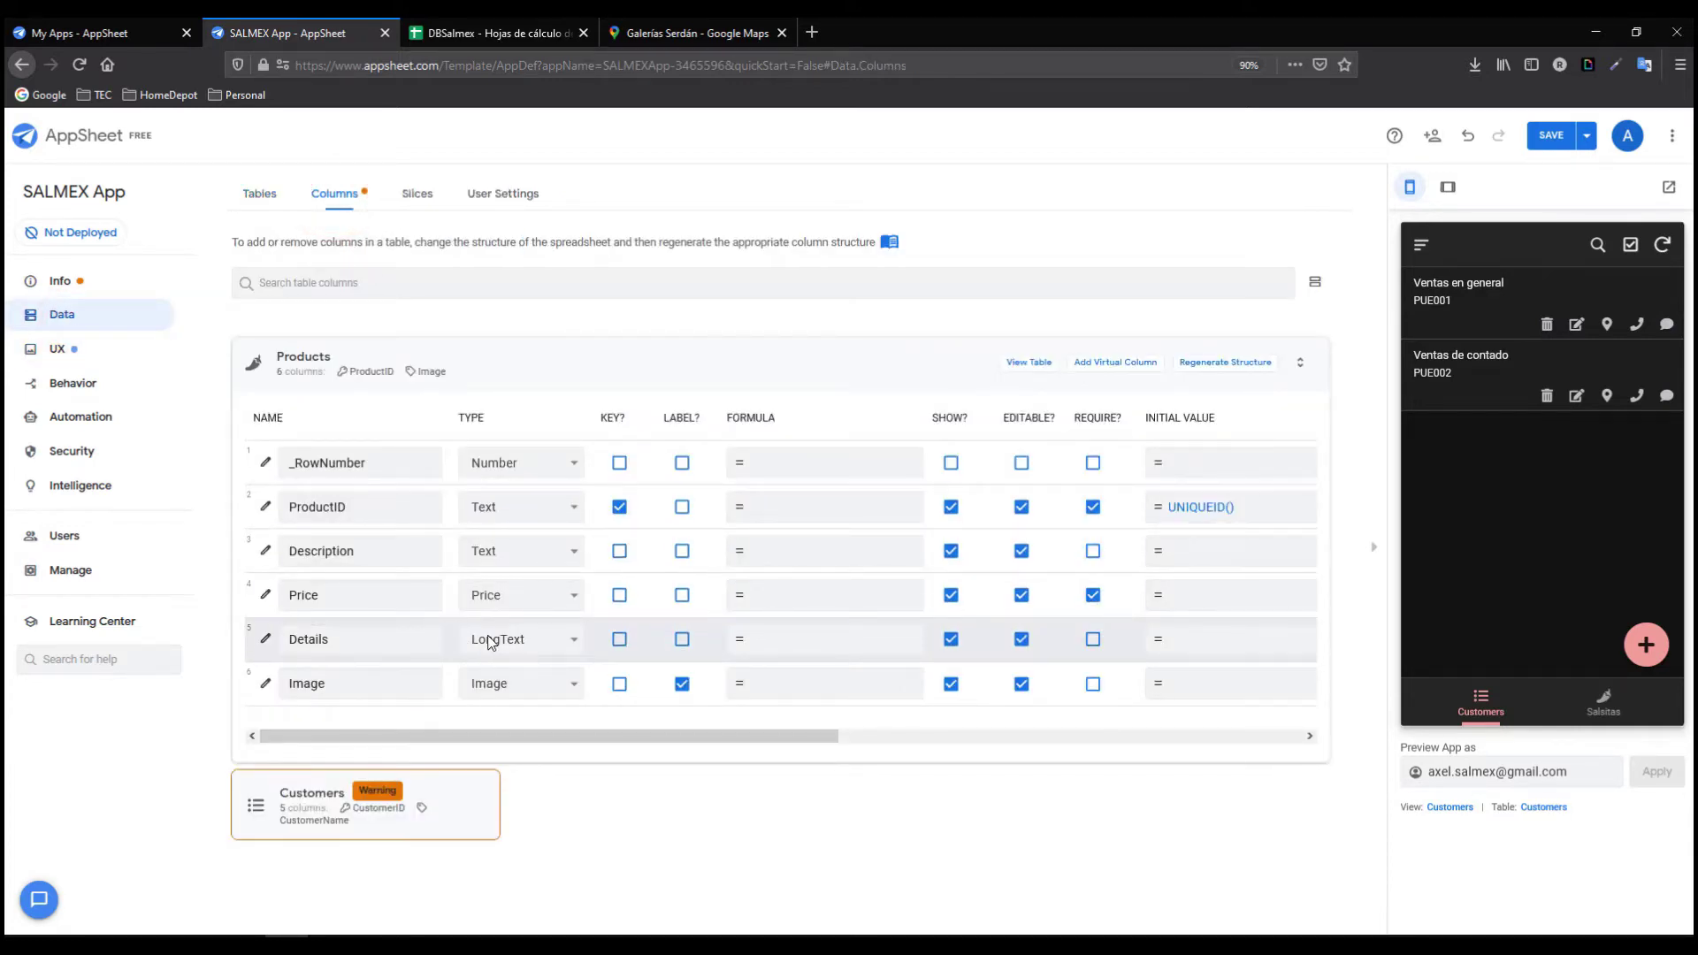
click(362, 551)
click(287, 347)
click(587, 363)
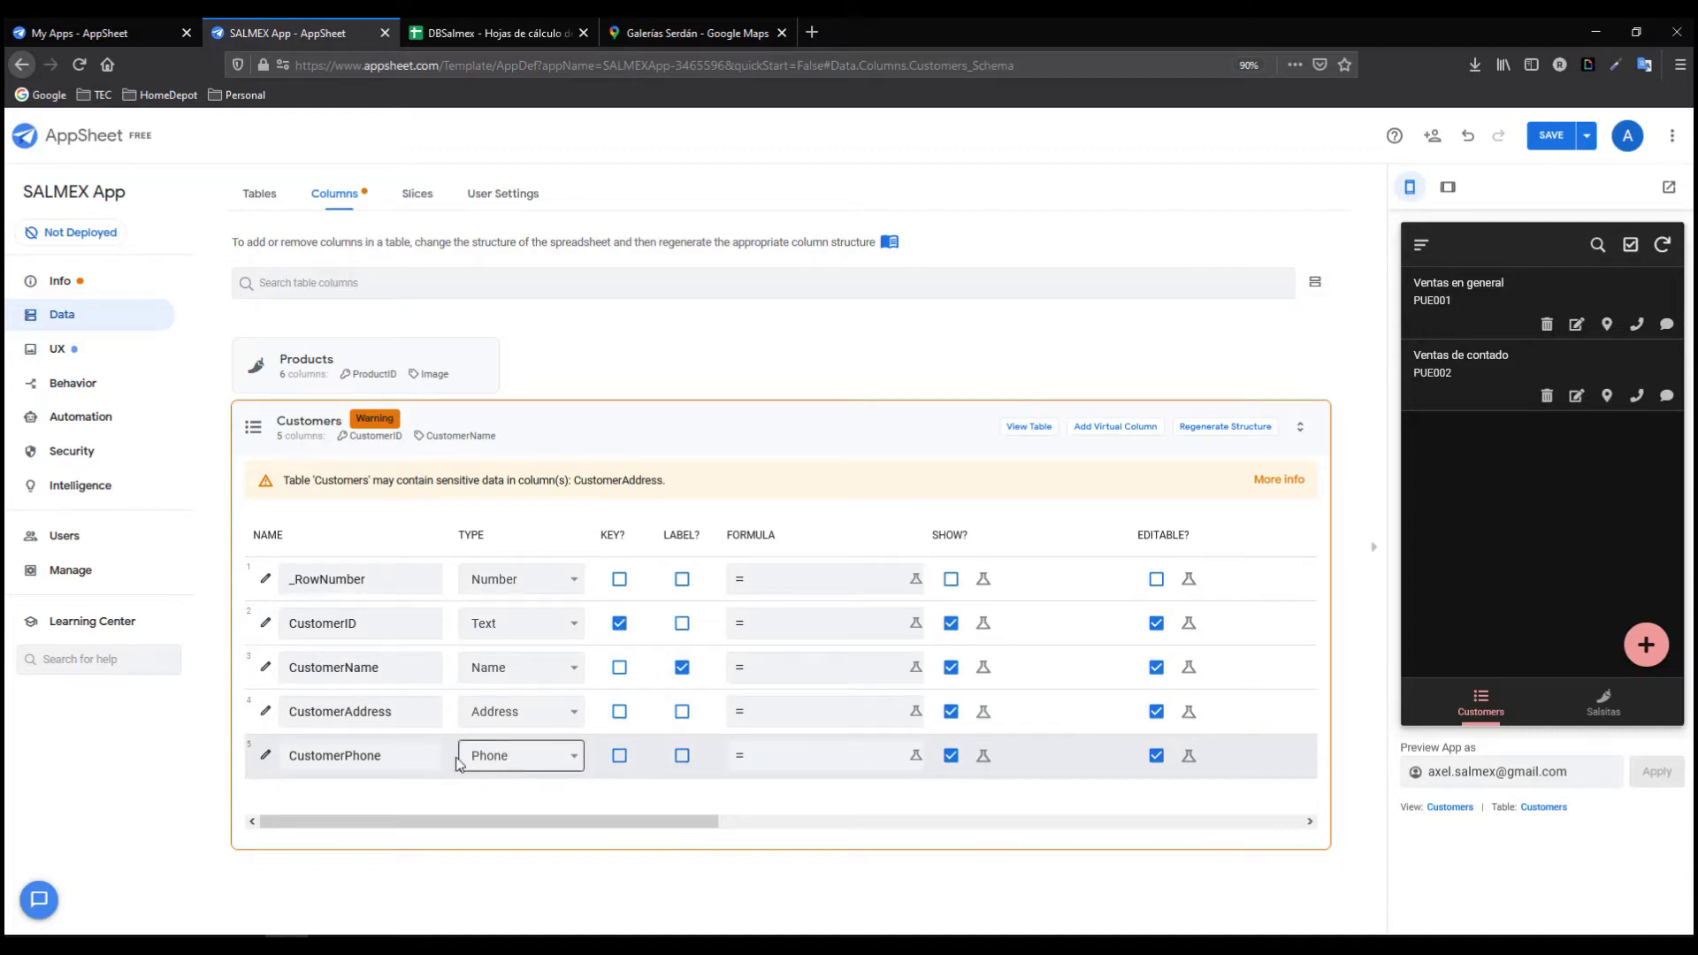
click(517, 760)
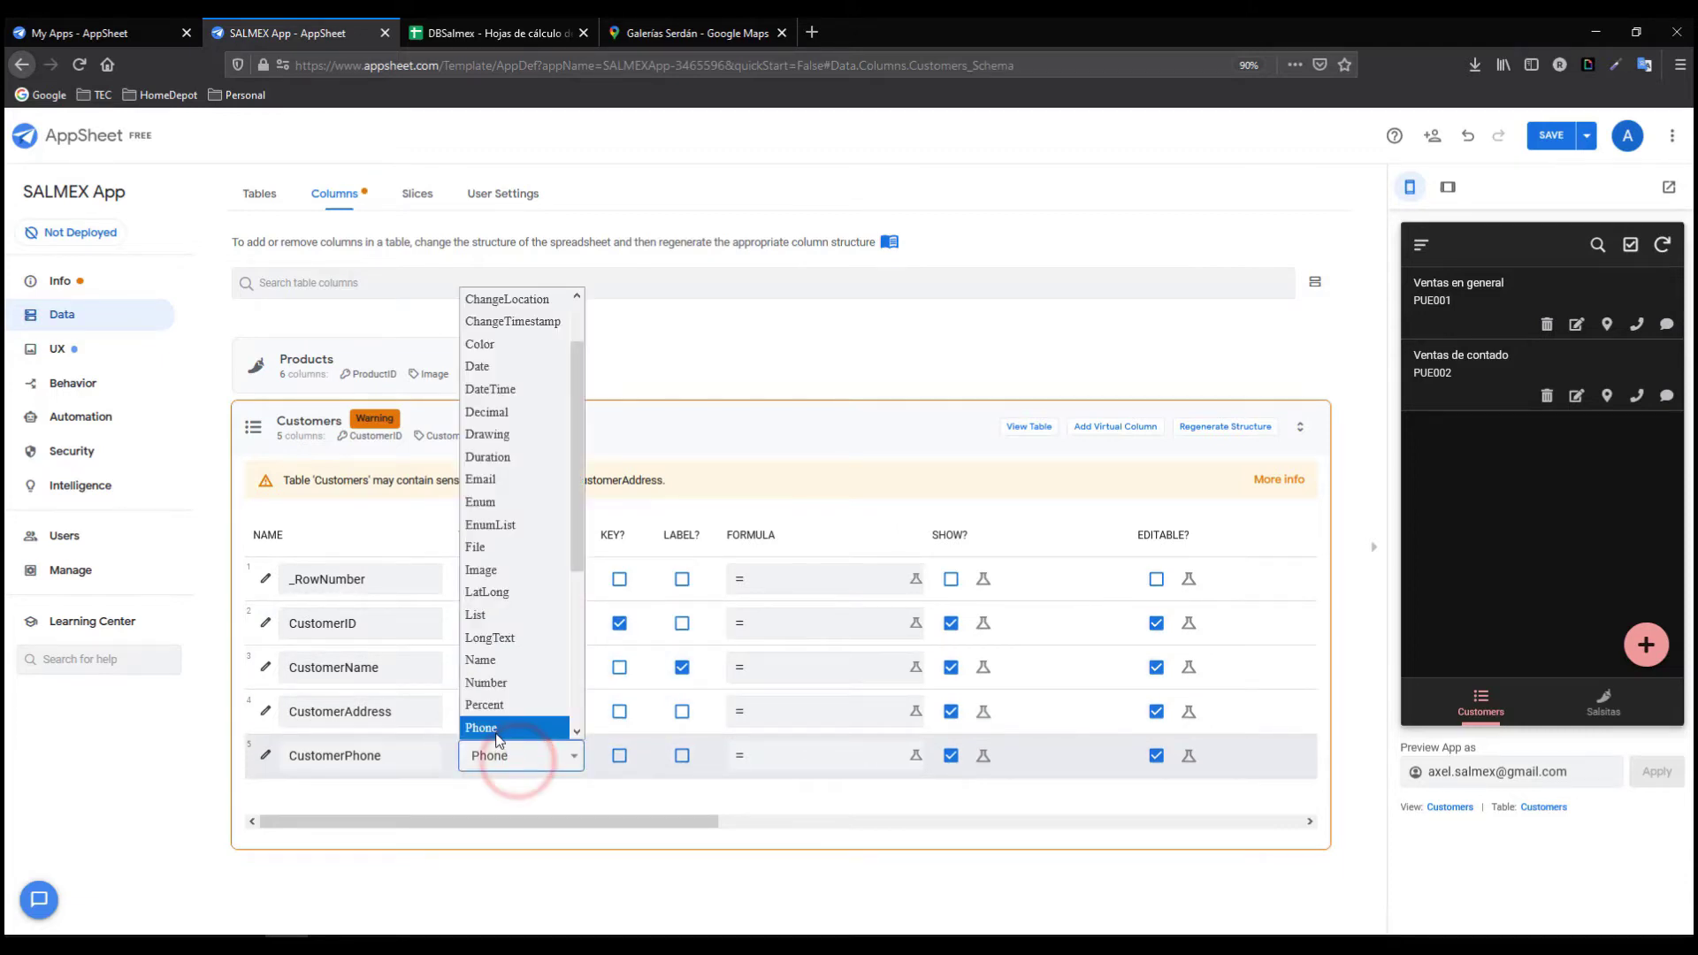
click(500, 725)
click(501, 723)
click(498, 712)
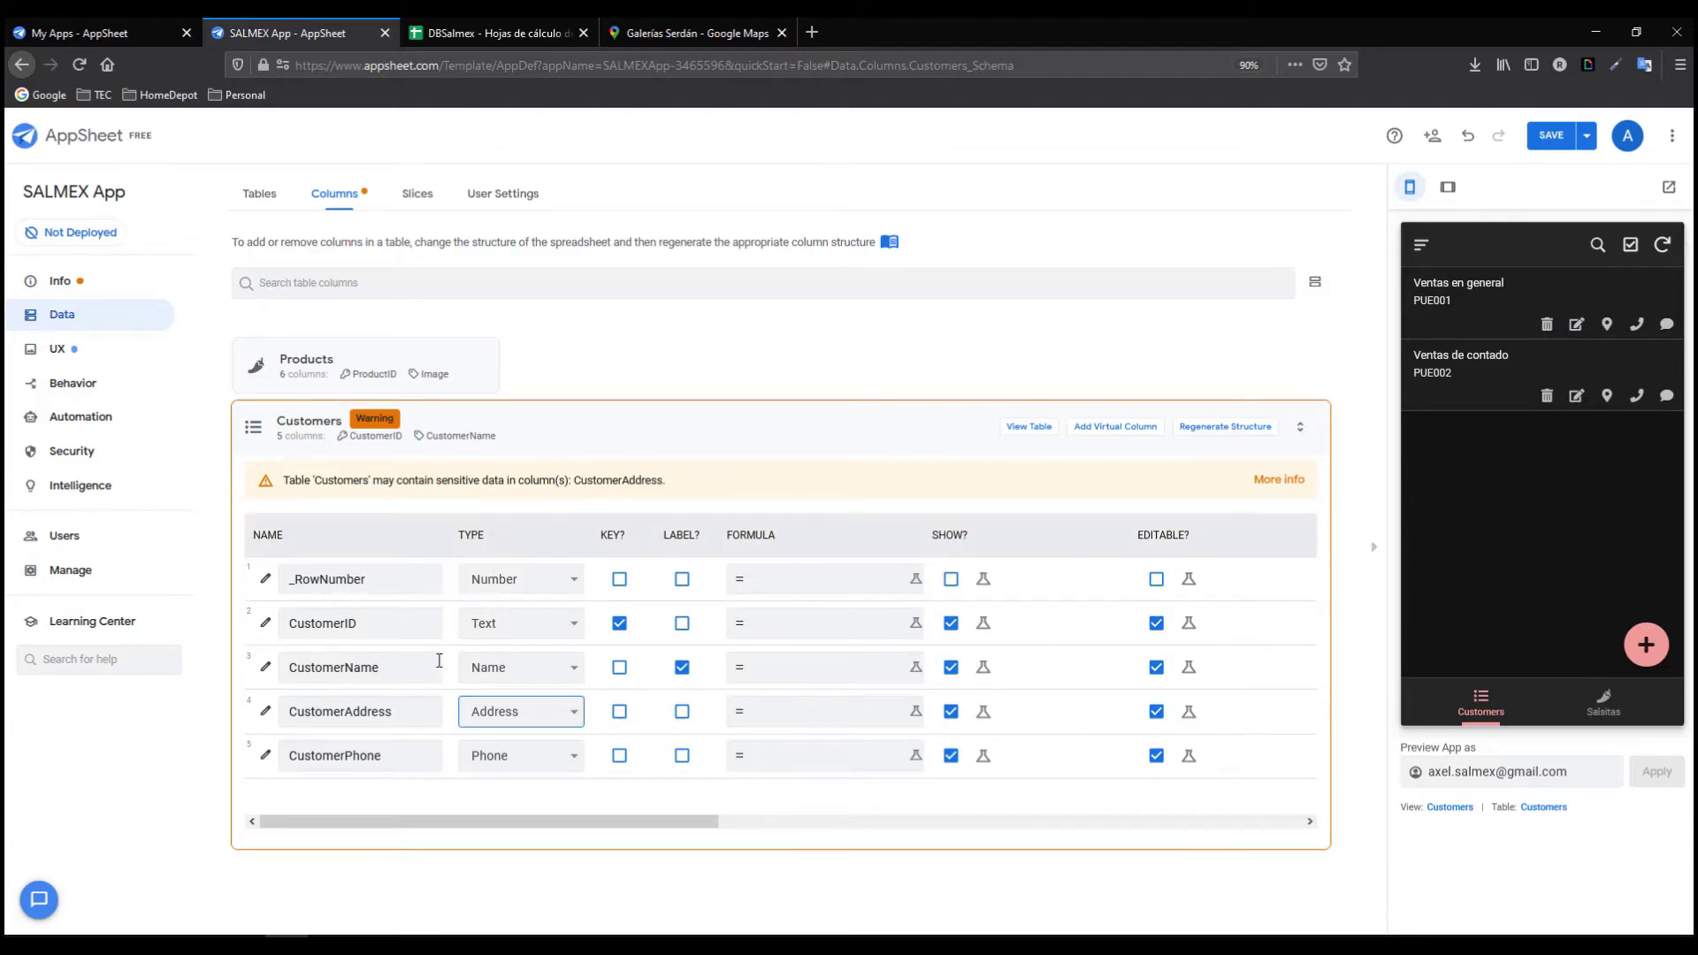
Step: Mark CustomerPhone as PII, review the PII? column, and save the Customers column changes
drag(513, 820, 1122, 844)
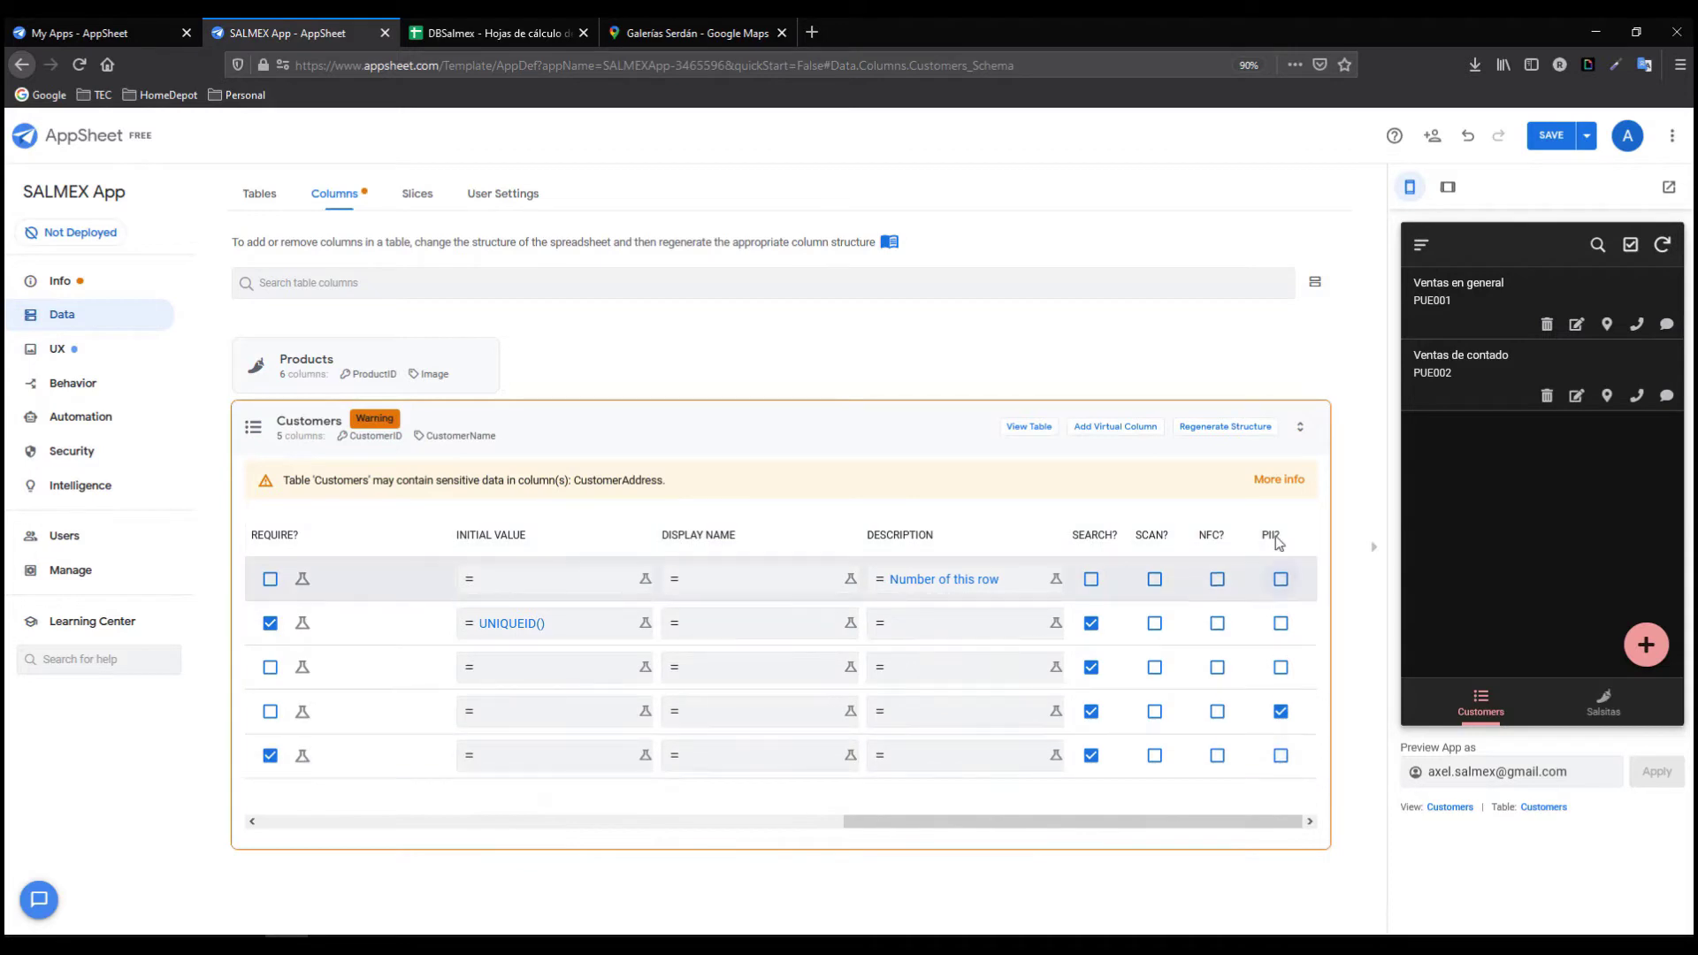
click(1281, 755)
mouse_move(1263, 821)
mouse_down()
mouse_move(428, 840)
mouse_move(1031, 845)
mouse_up()
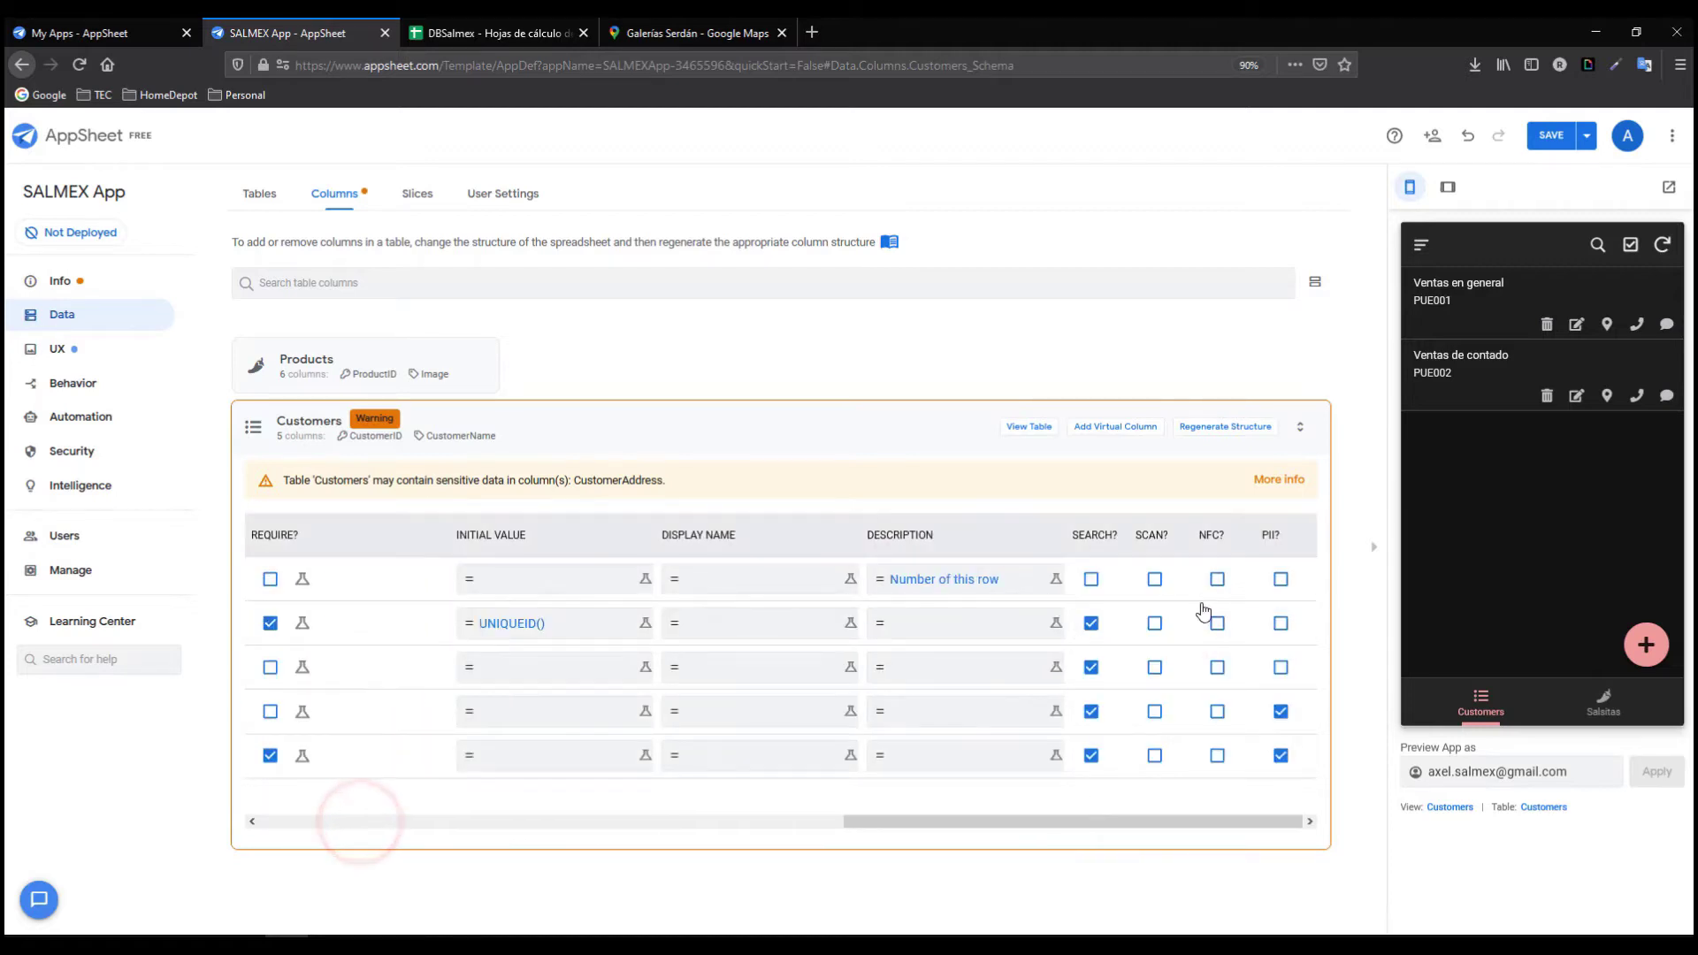
click(1256, 534)
double_click(1270, 534)
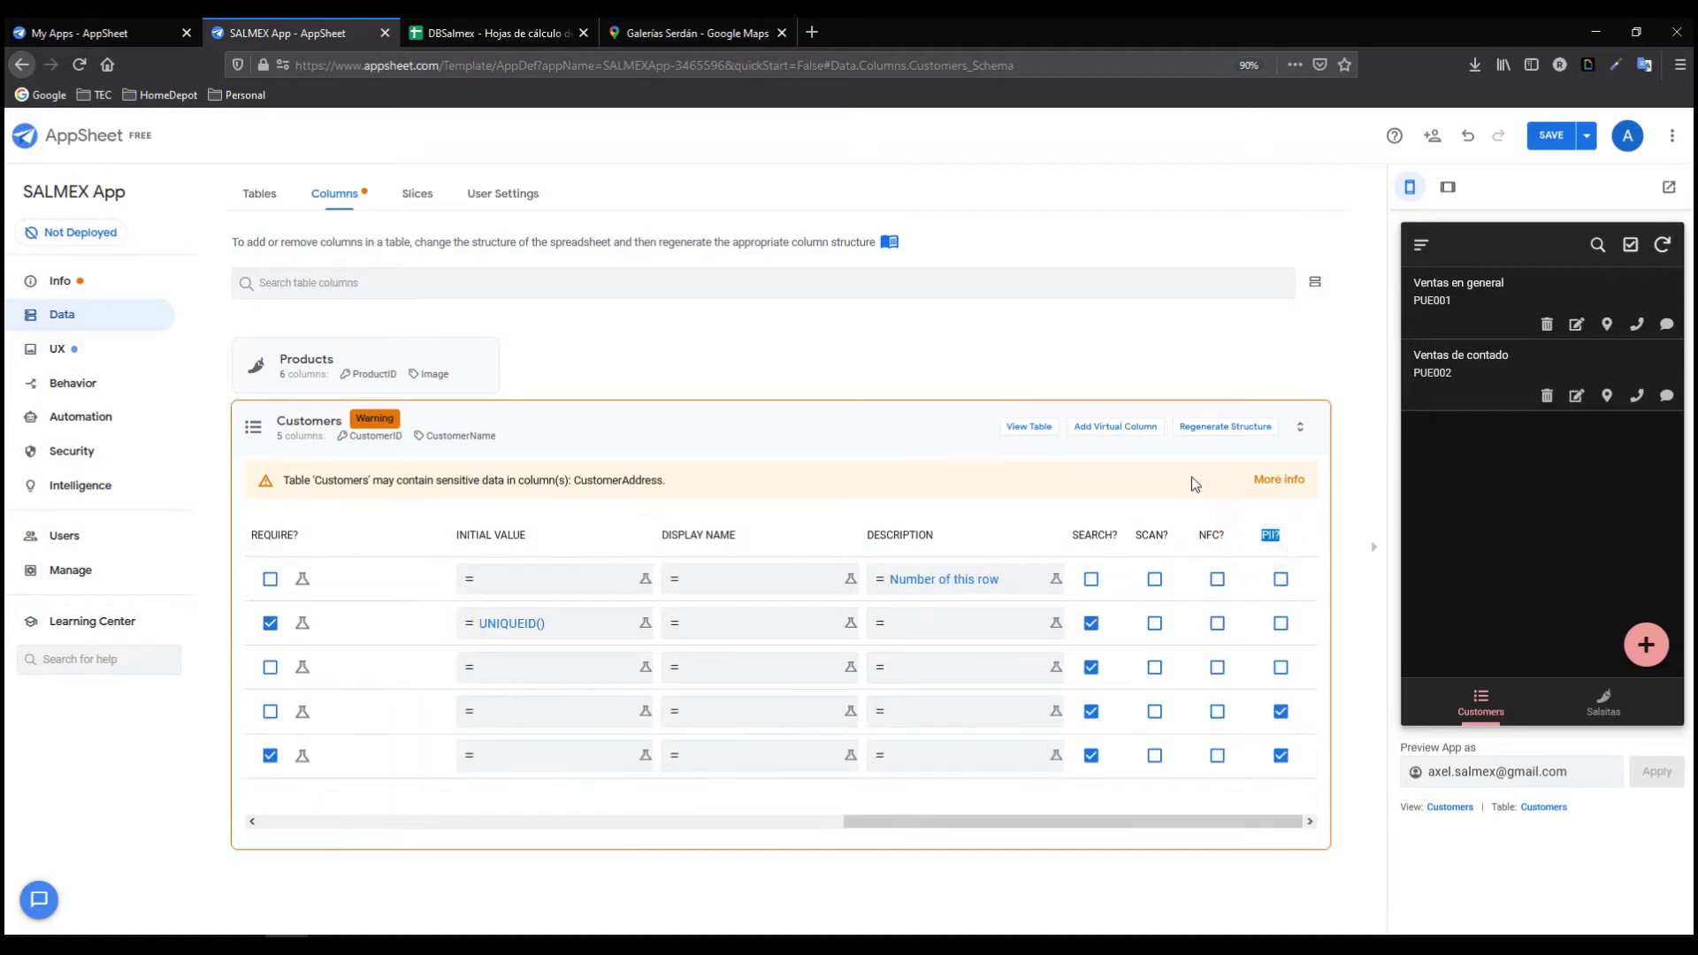
drag(937, 824, 635, 824)
click(1553, 141)
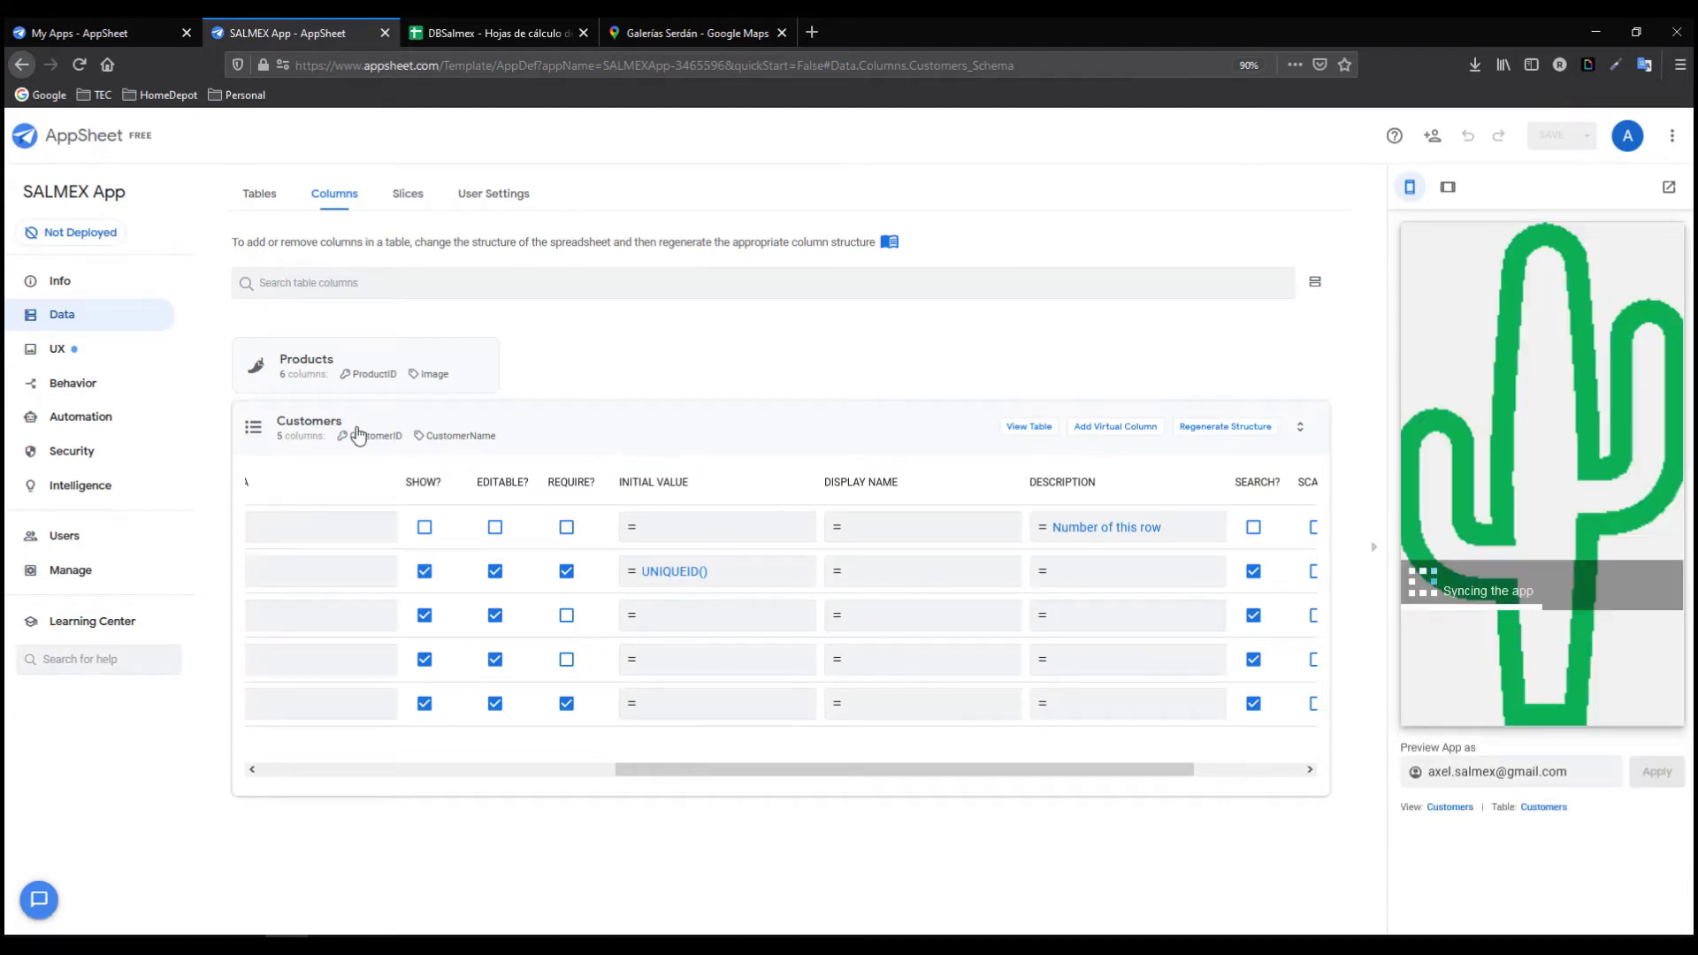
click(79, 355)
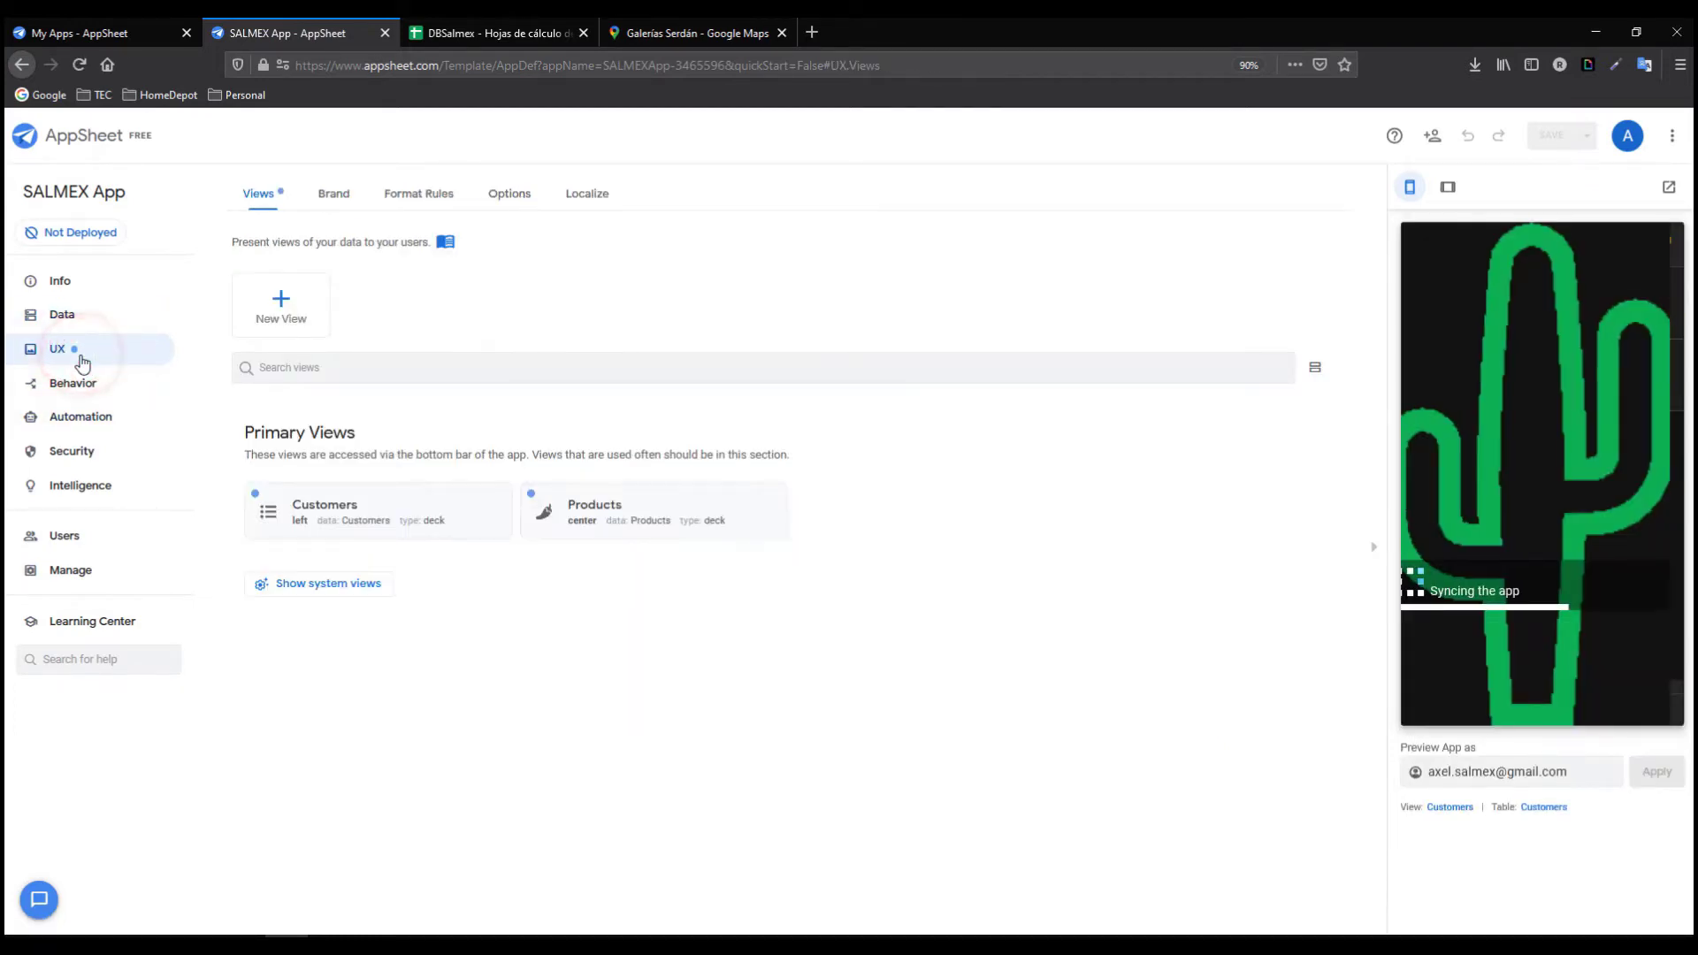
Step: Open the Customers deck view's settings and expand its Display section
click(341, 500)
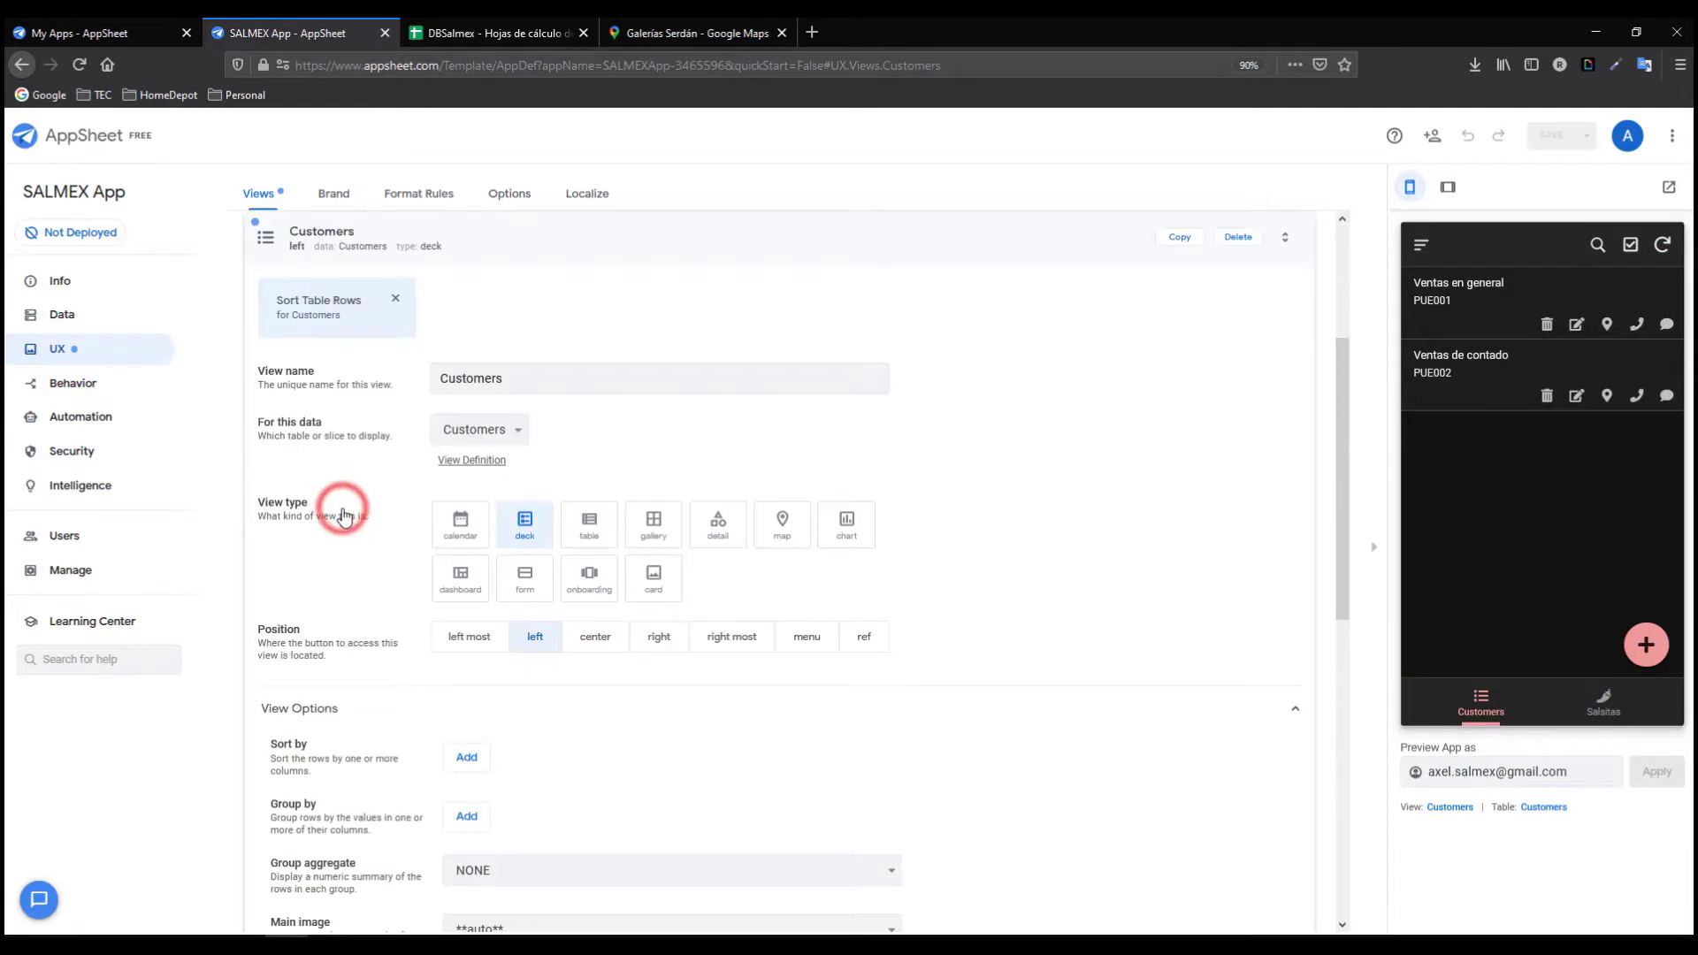
drag(1343, 416, 1346, 500)
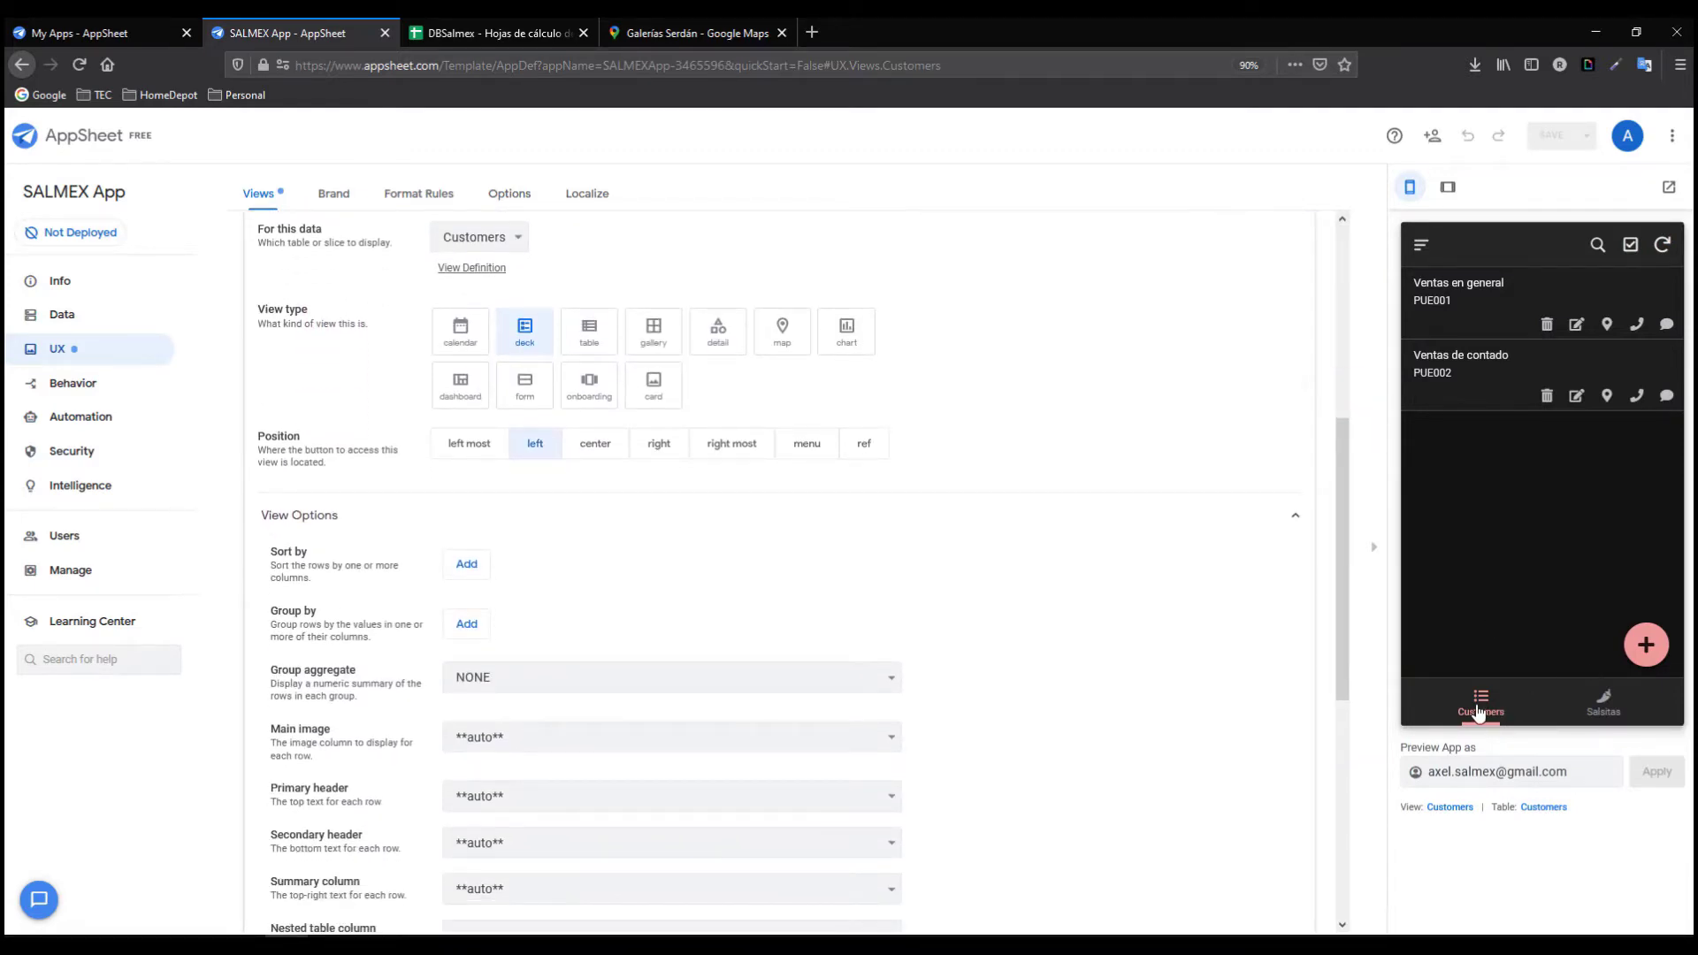
drag(1342, 529, 1368, 672)
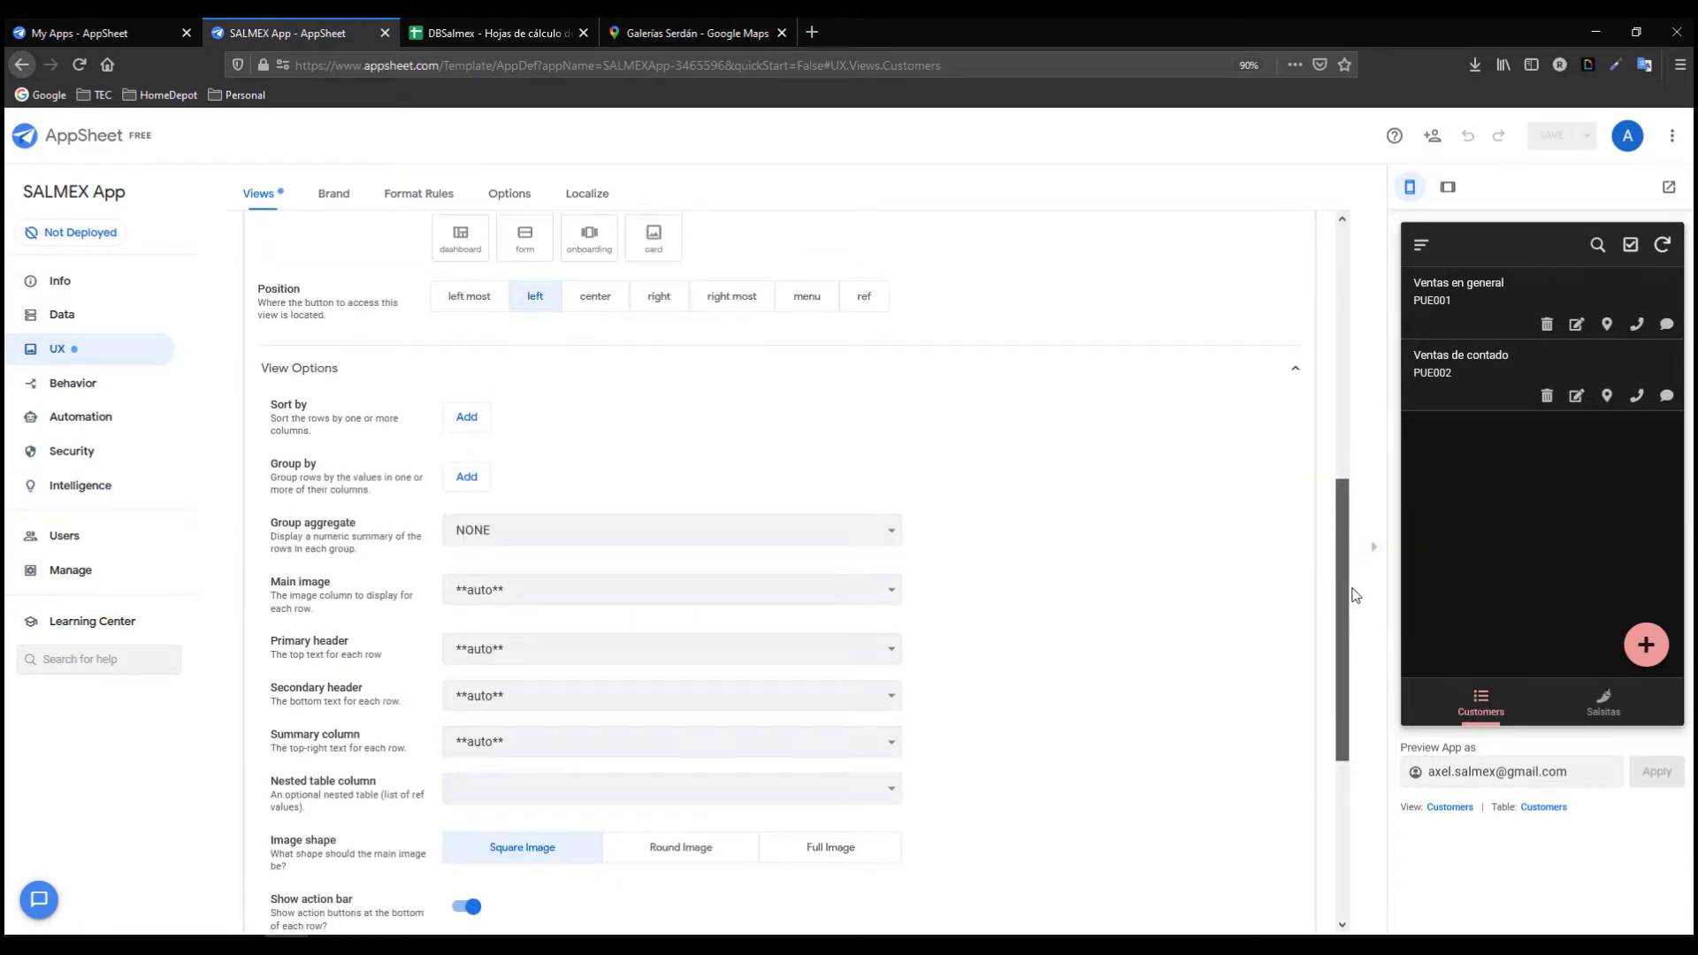
scroll(637, 732, down, 5)
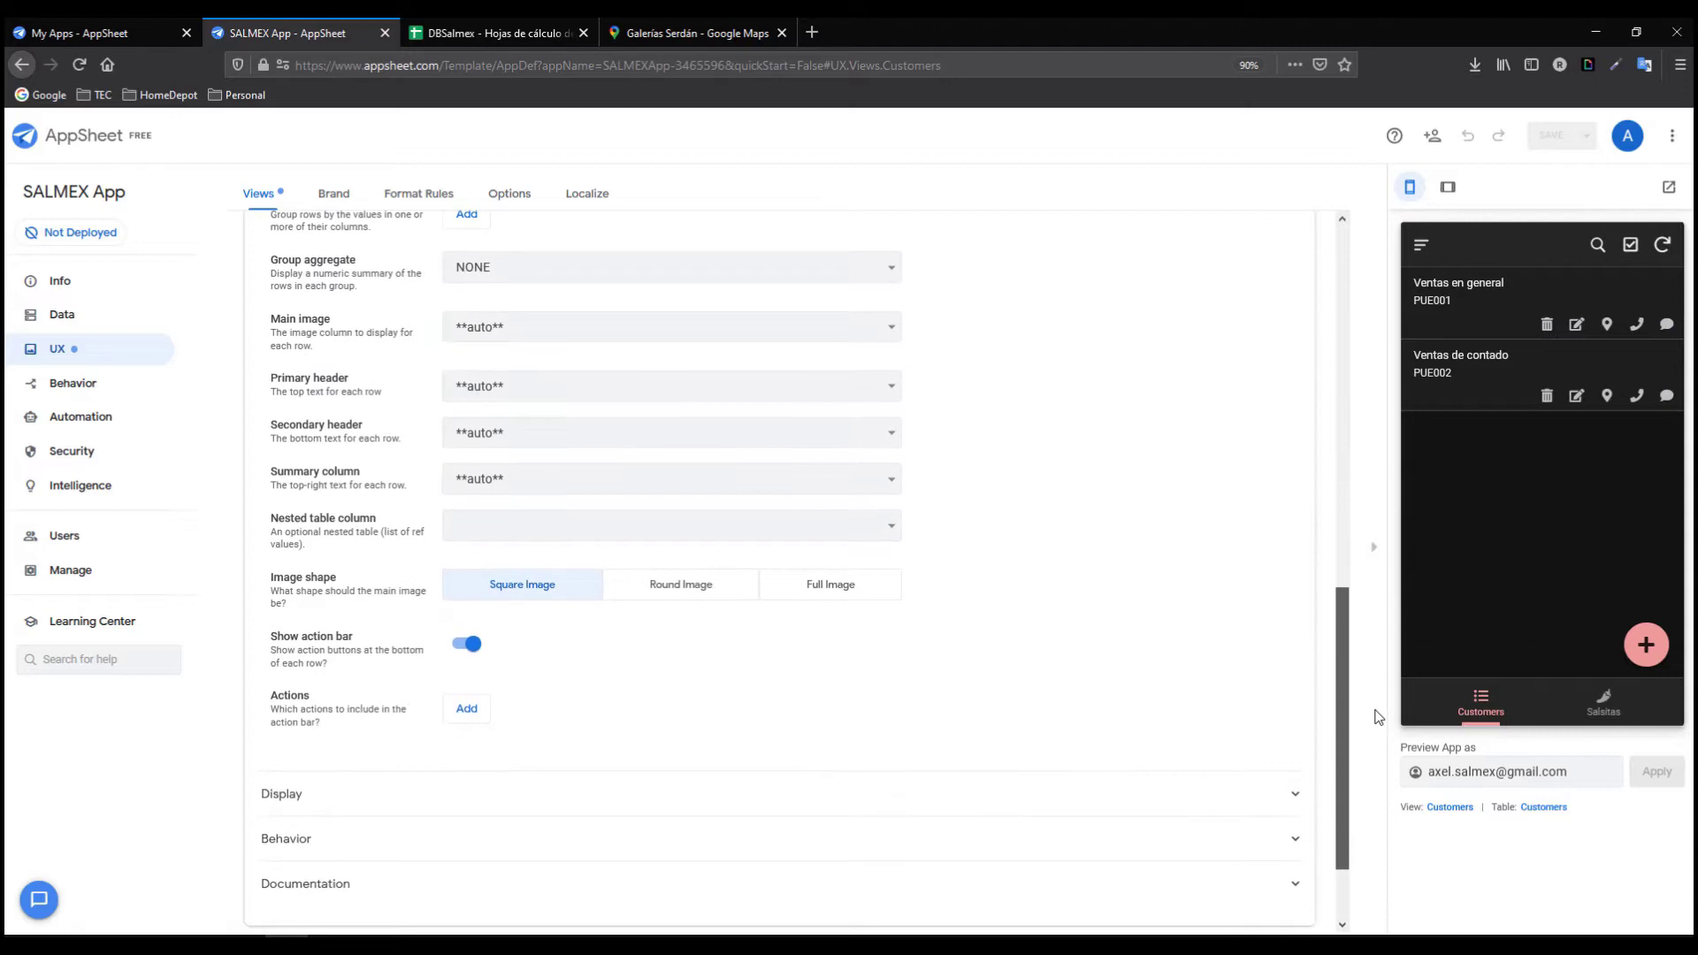
click(429, 698)
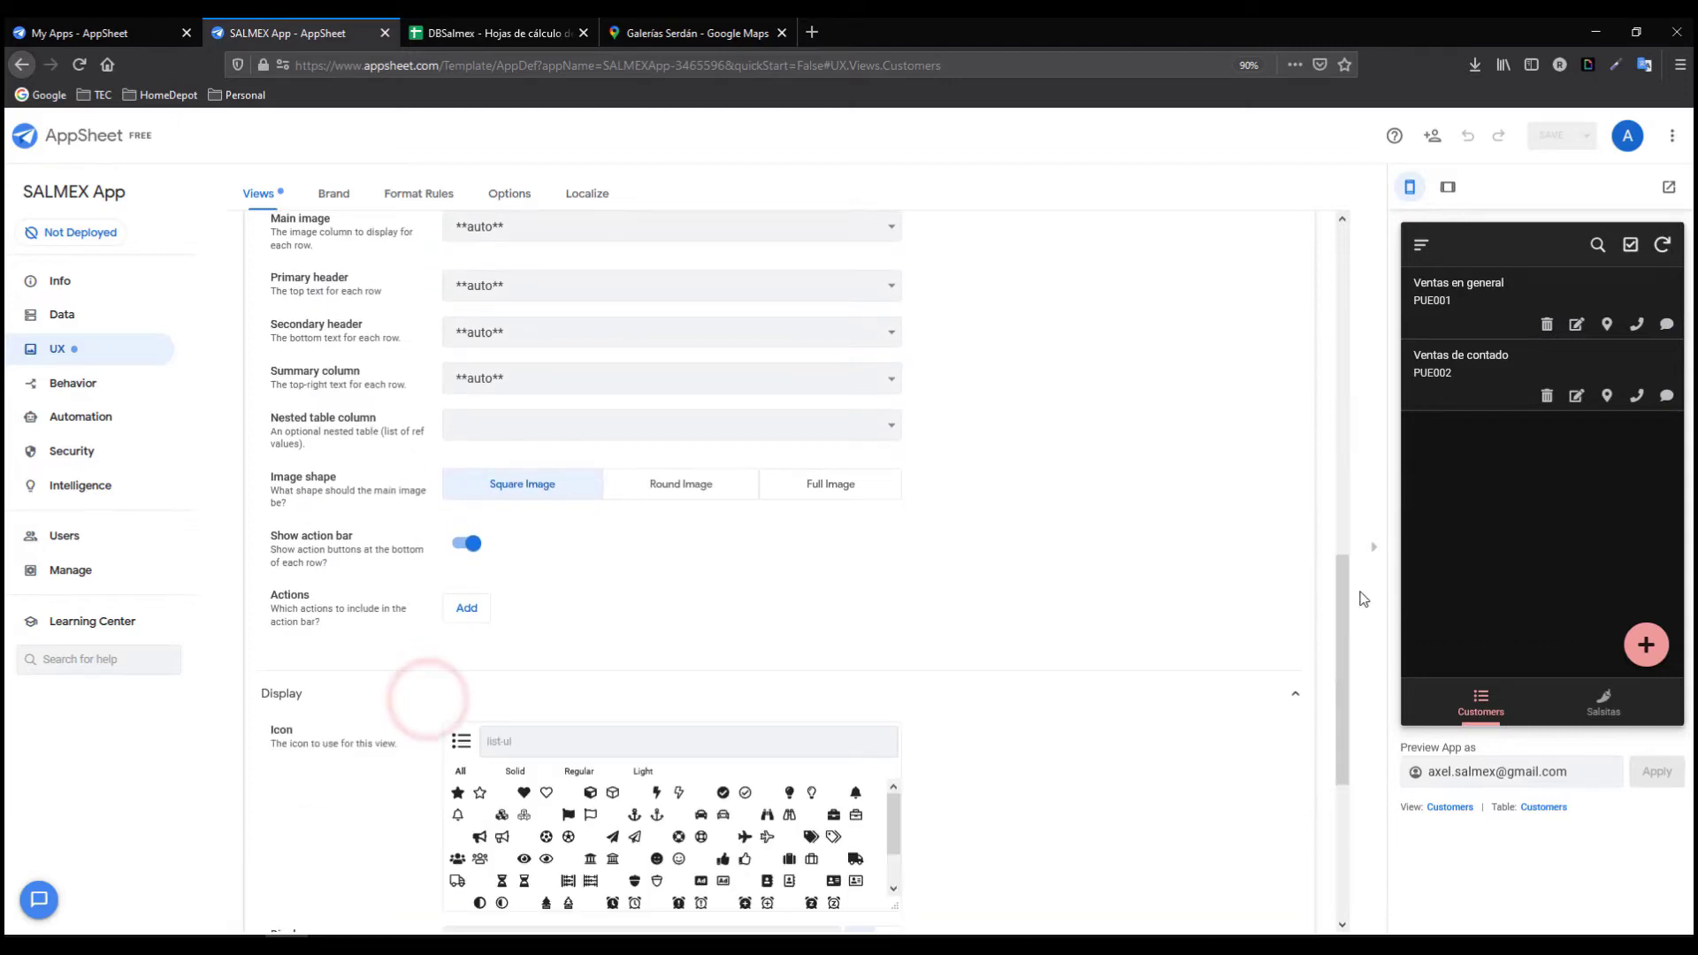
drag(1339, 603, 1355, 734)
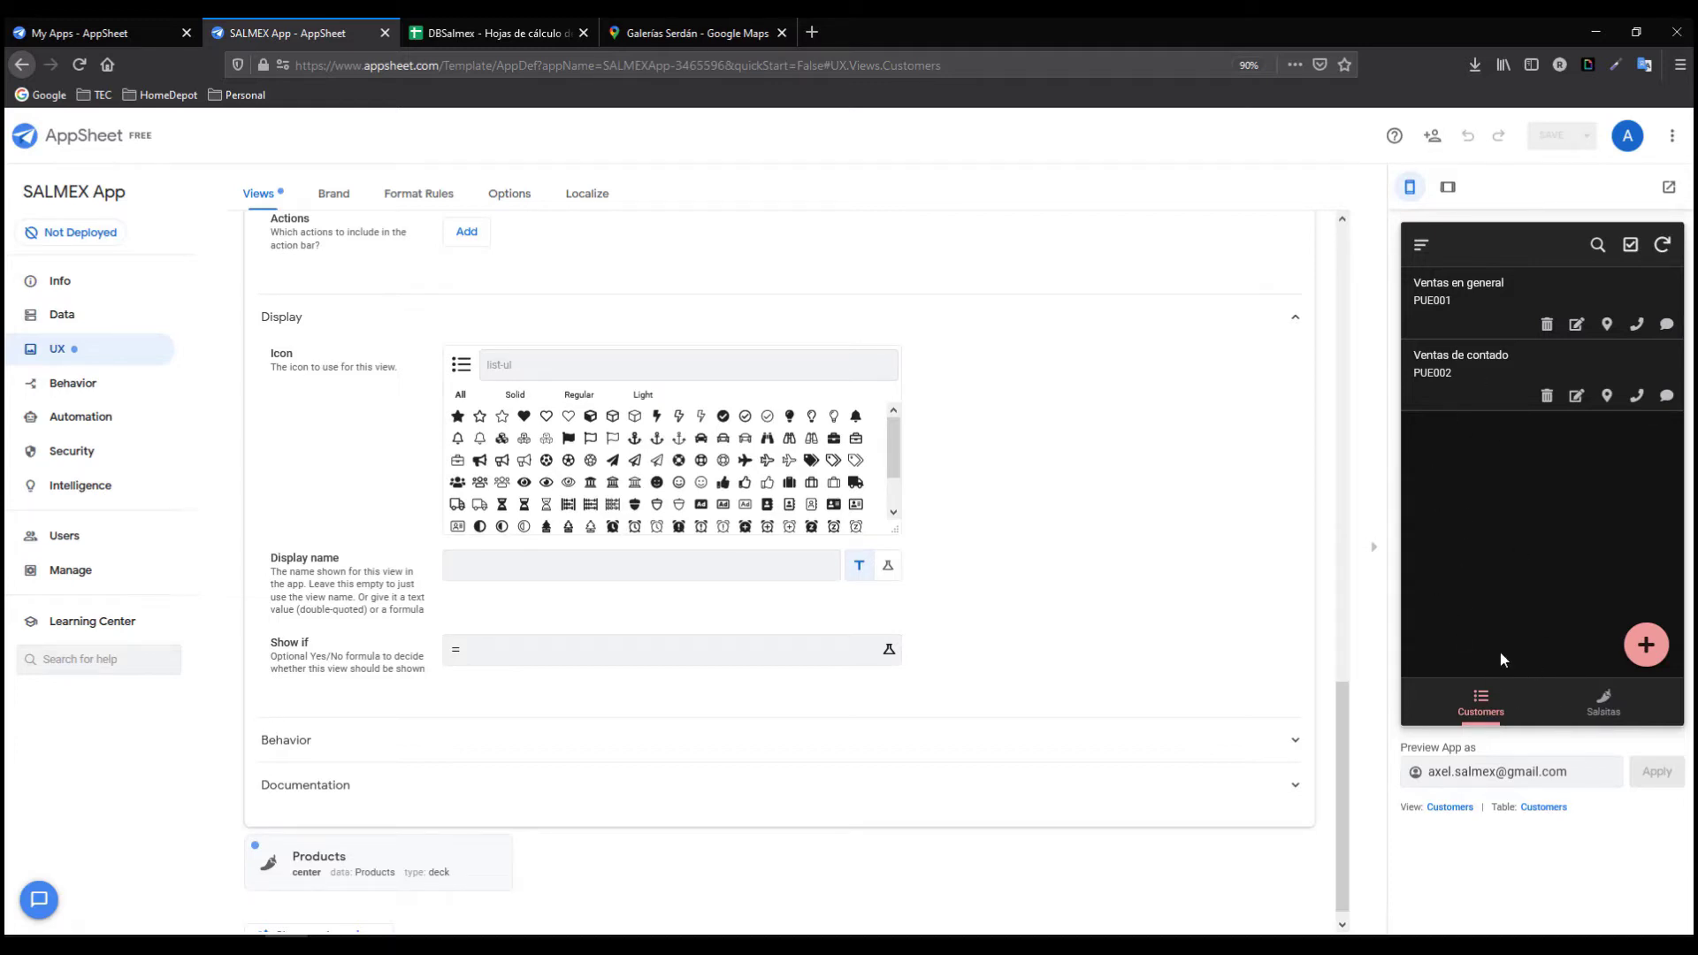
Step: Rename the Customers view to 'Clientes', pick the two-people icon from a 'user' search, and save
click(482, 568)
text(Clientes)
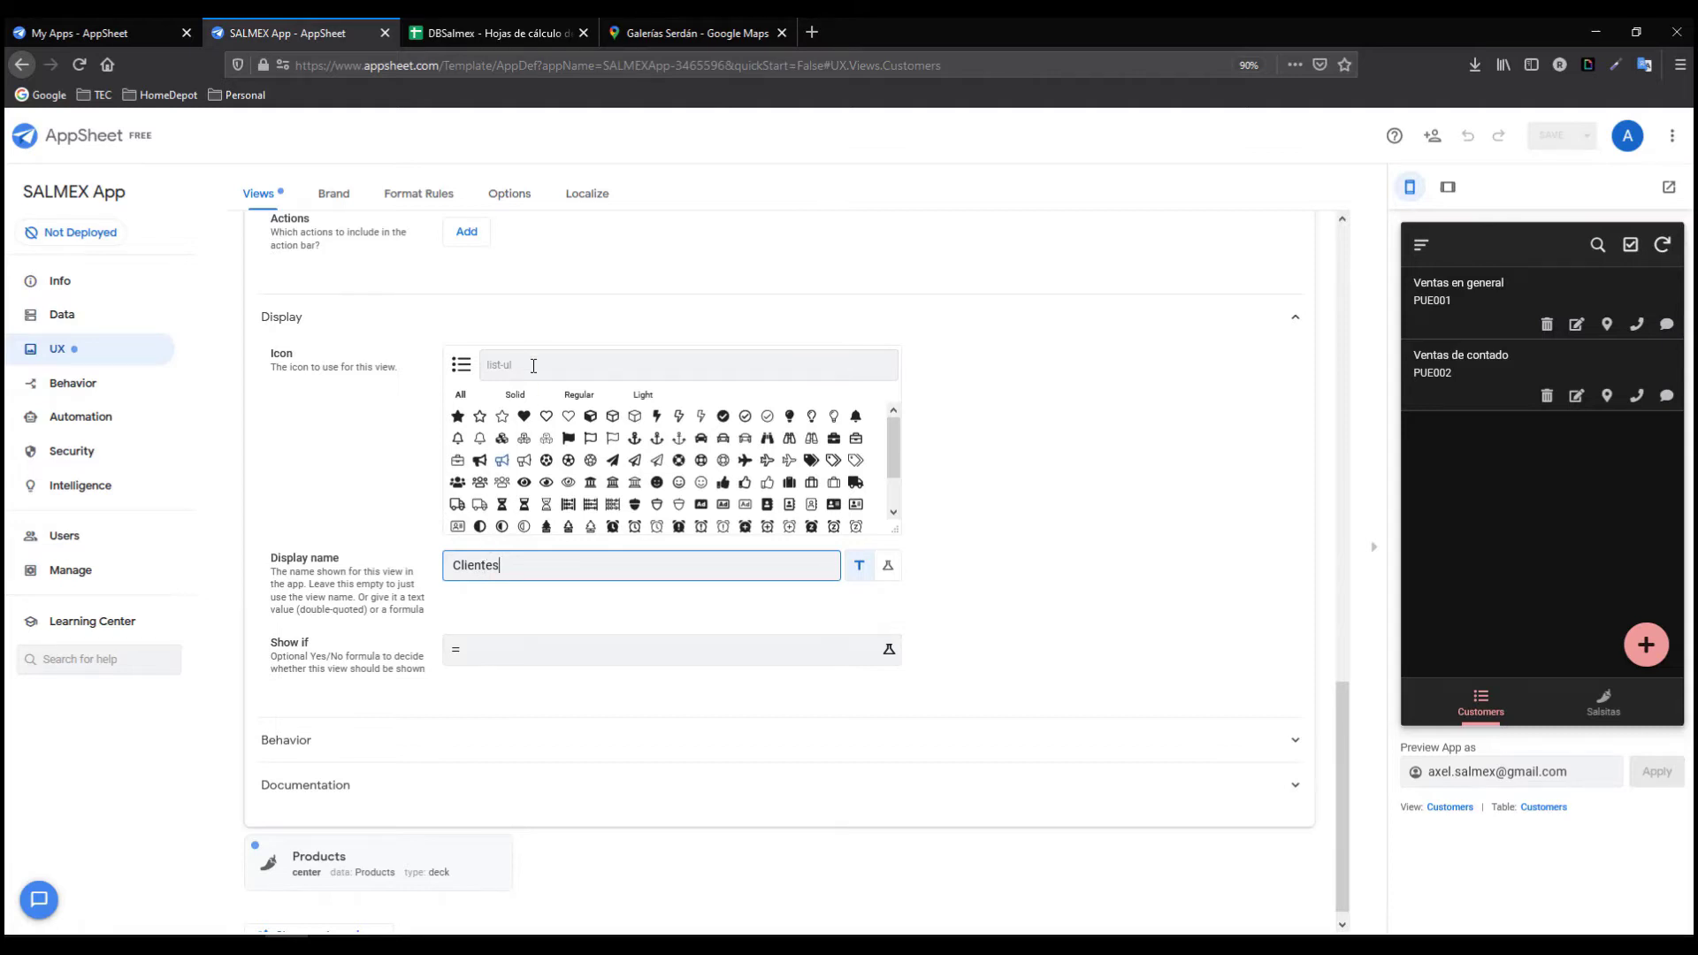
drag(895, 474, 893, 488)
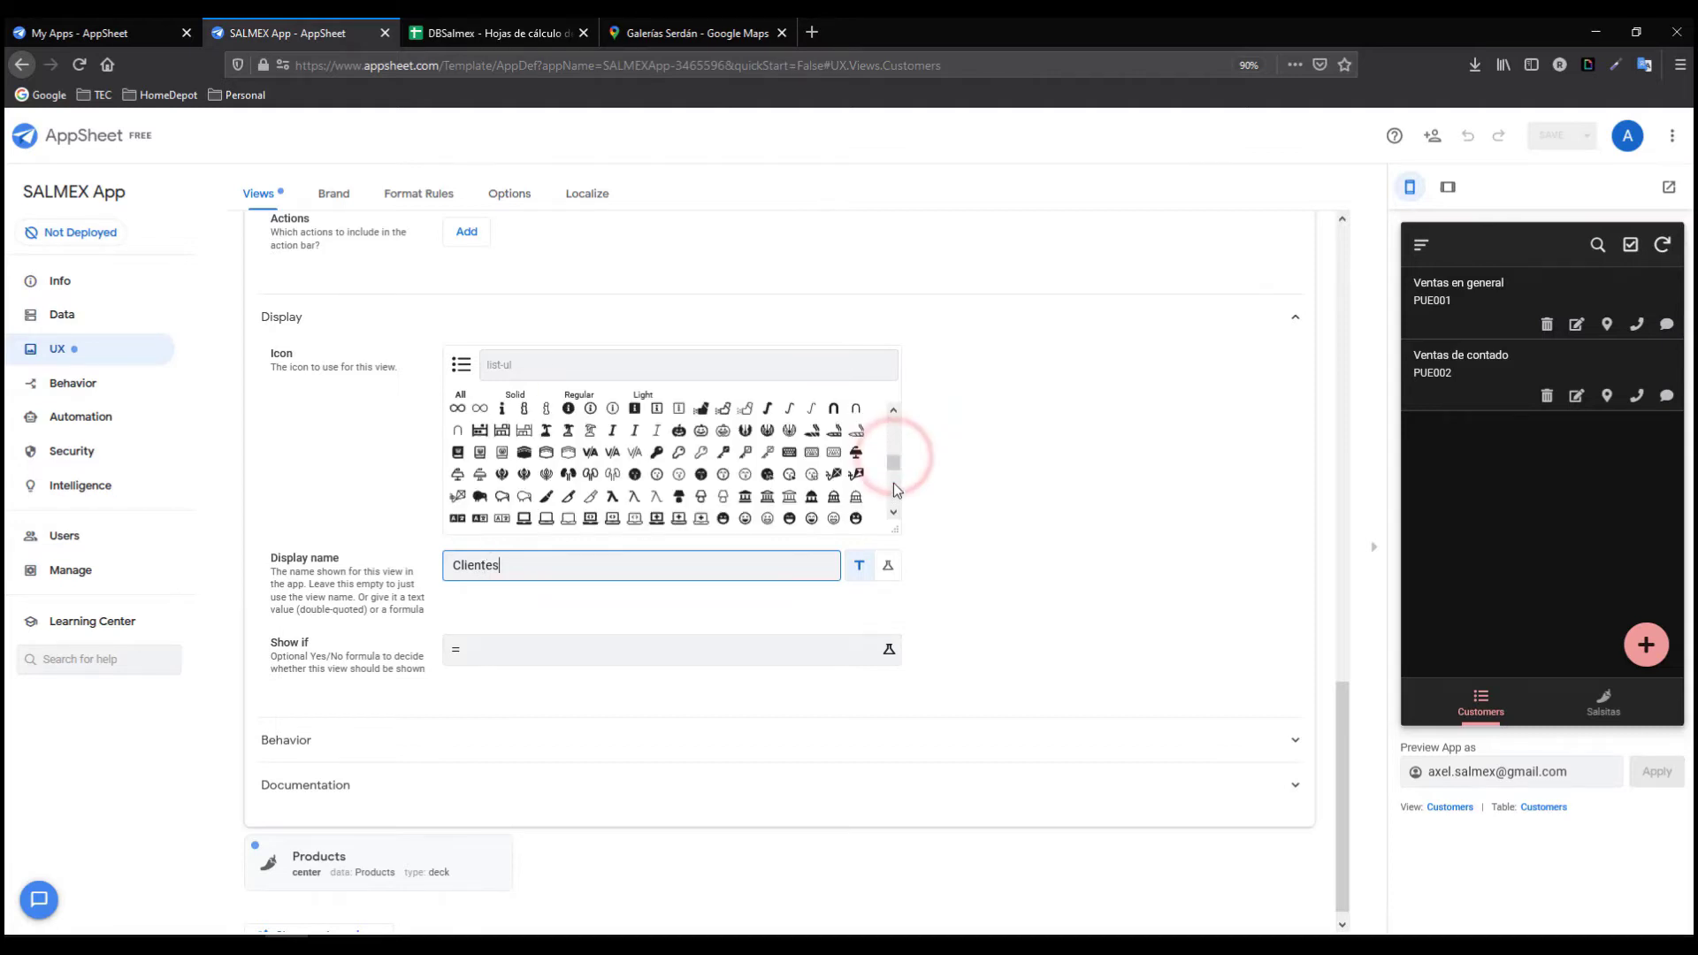
click(723, 381)
text(user)
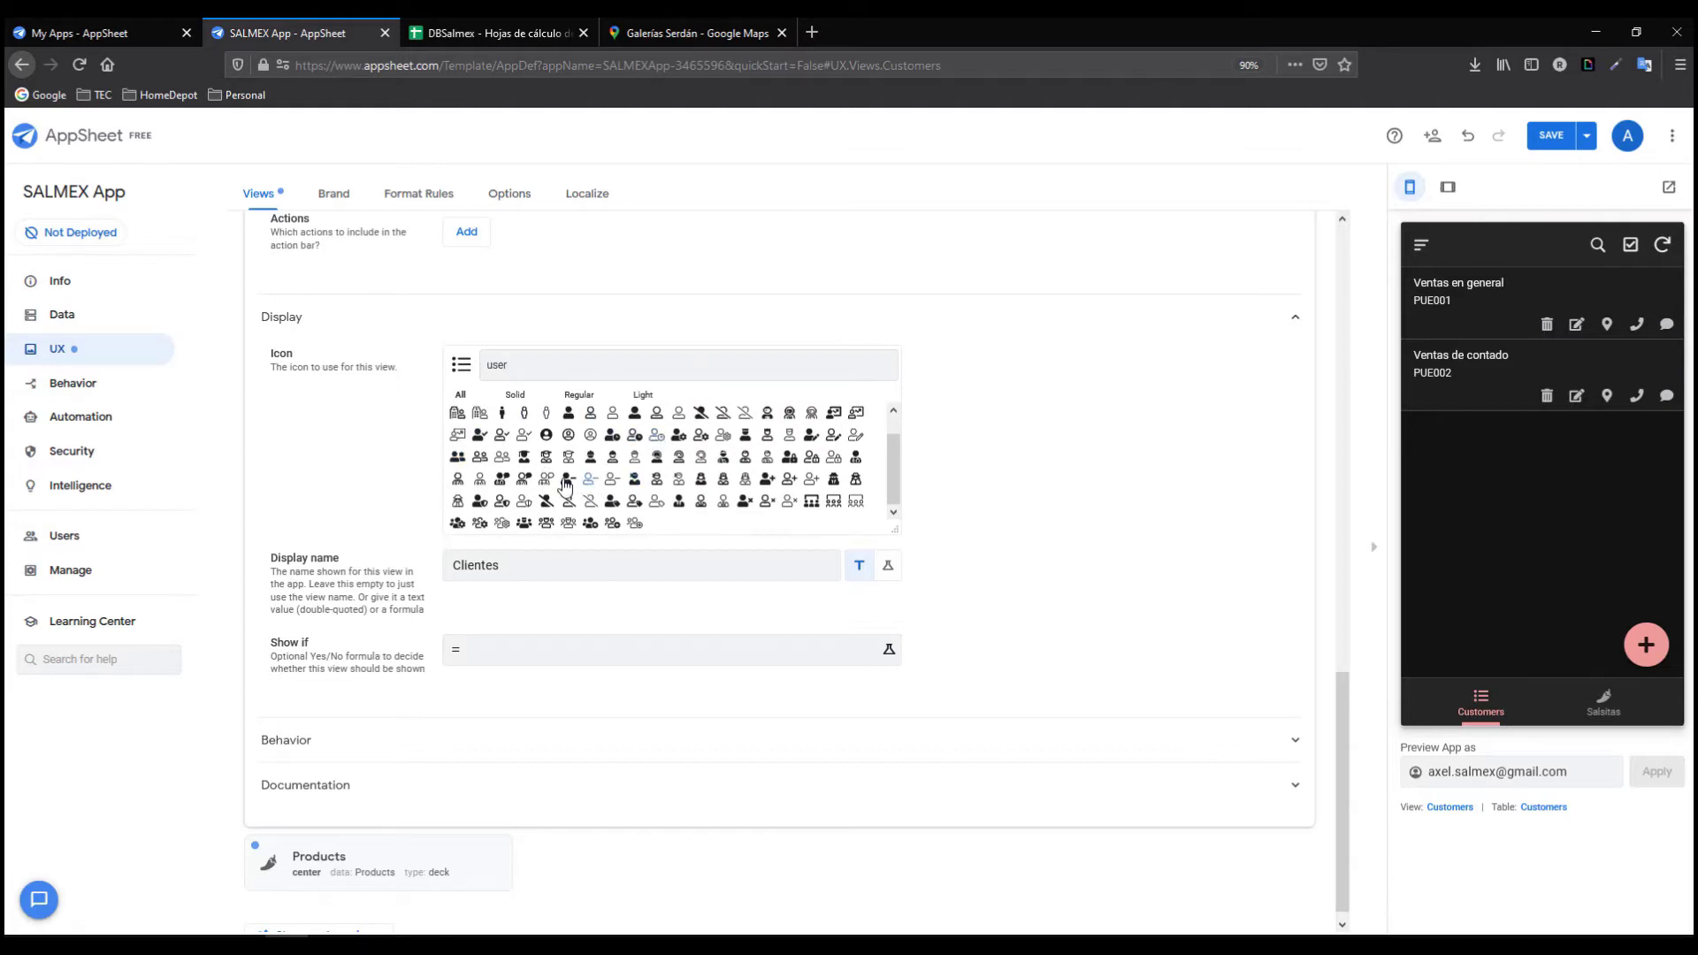
click(457, 456)
click(1550, 141)
click(1549, 137)
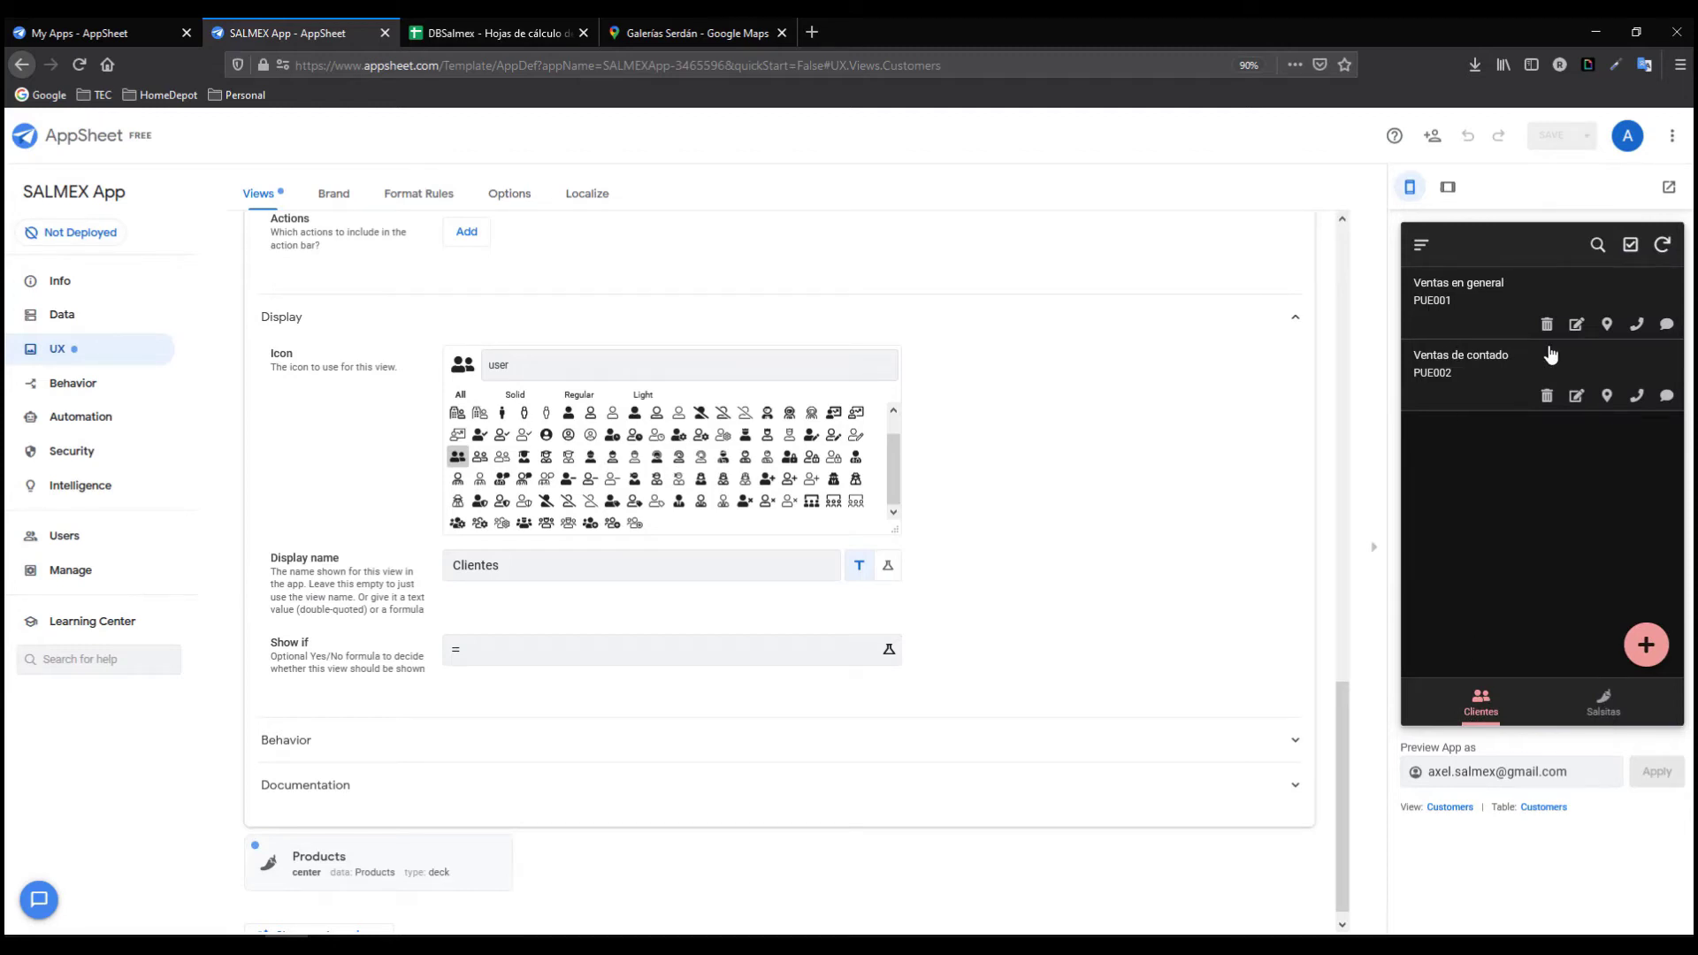
Step: Remove the last digit of Ventas en general's phone number, save the record, and return to DBSalmex
click(1577, 326)
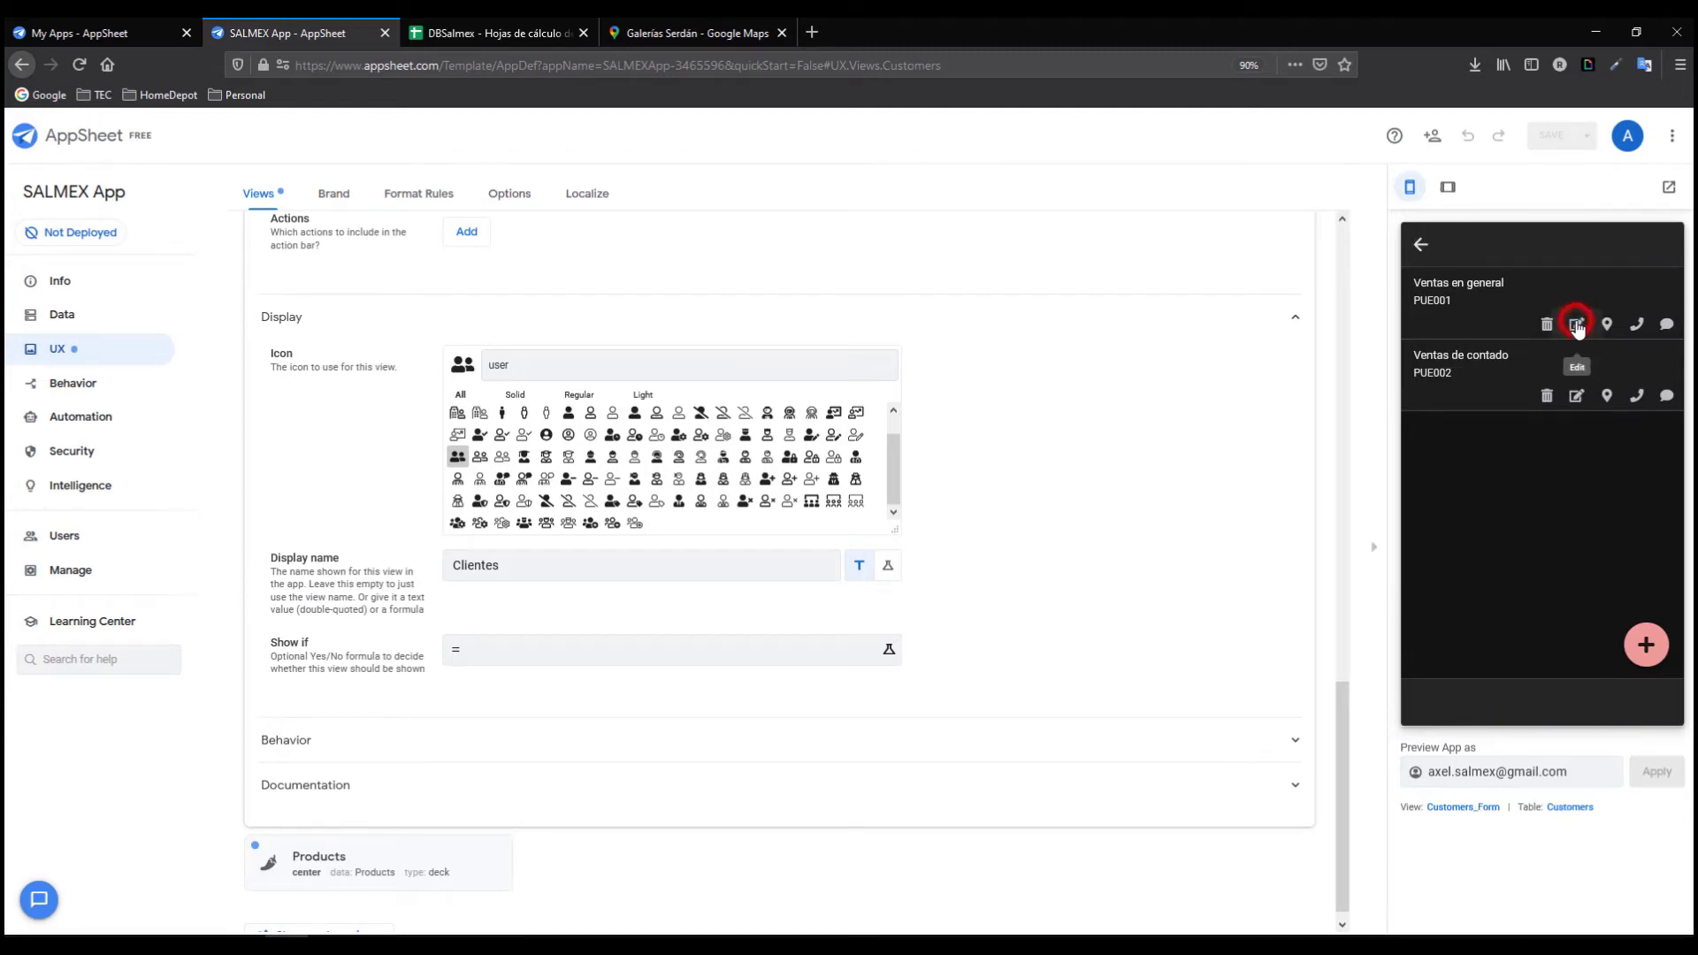
click(1537, 595)
key(BackSpace)
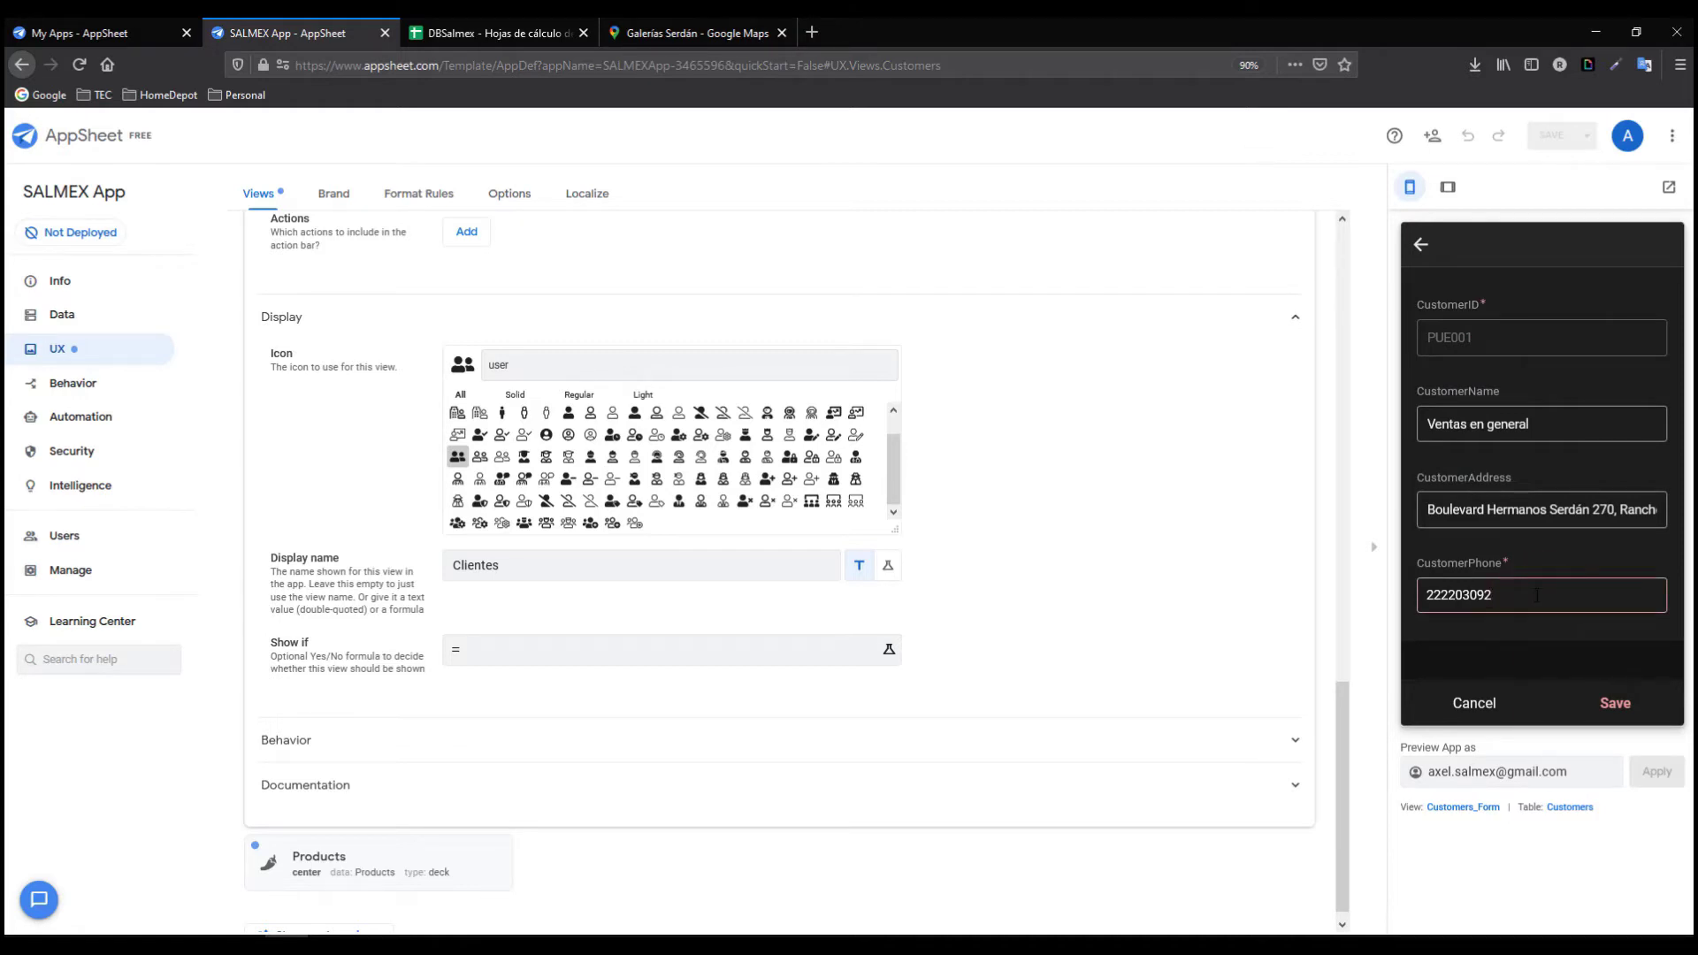
click(1615, 703)
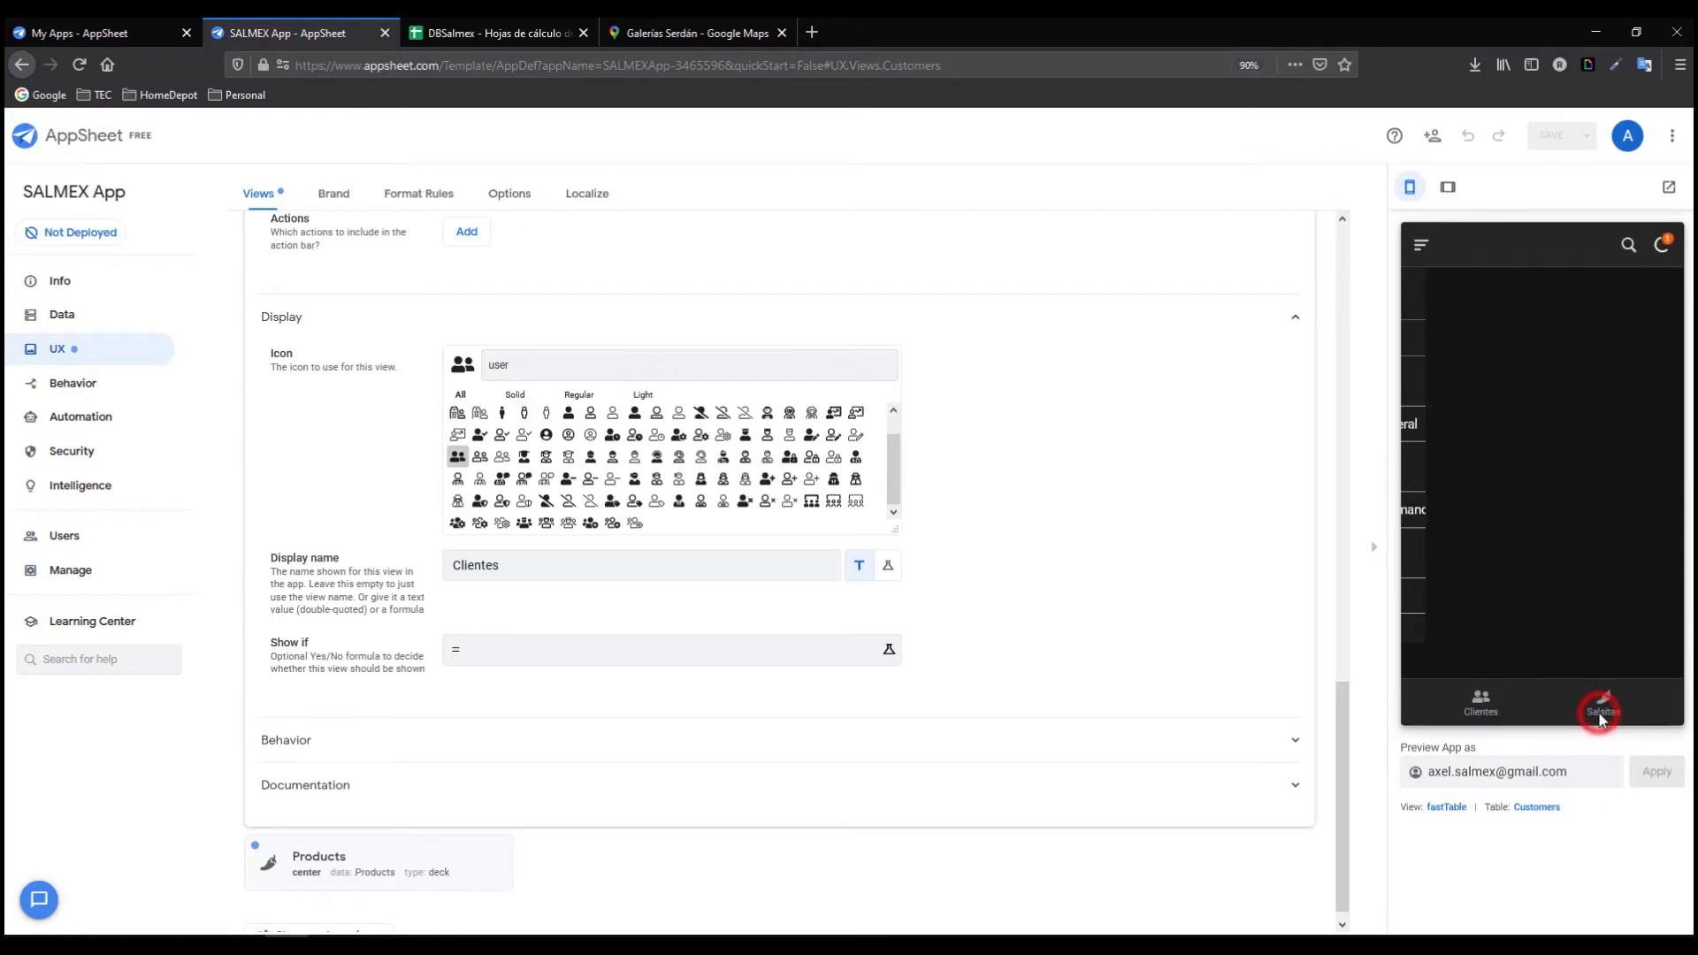
click(475, 35)
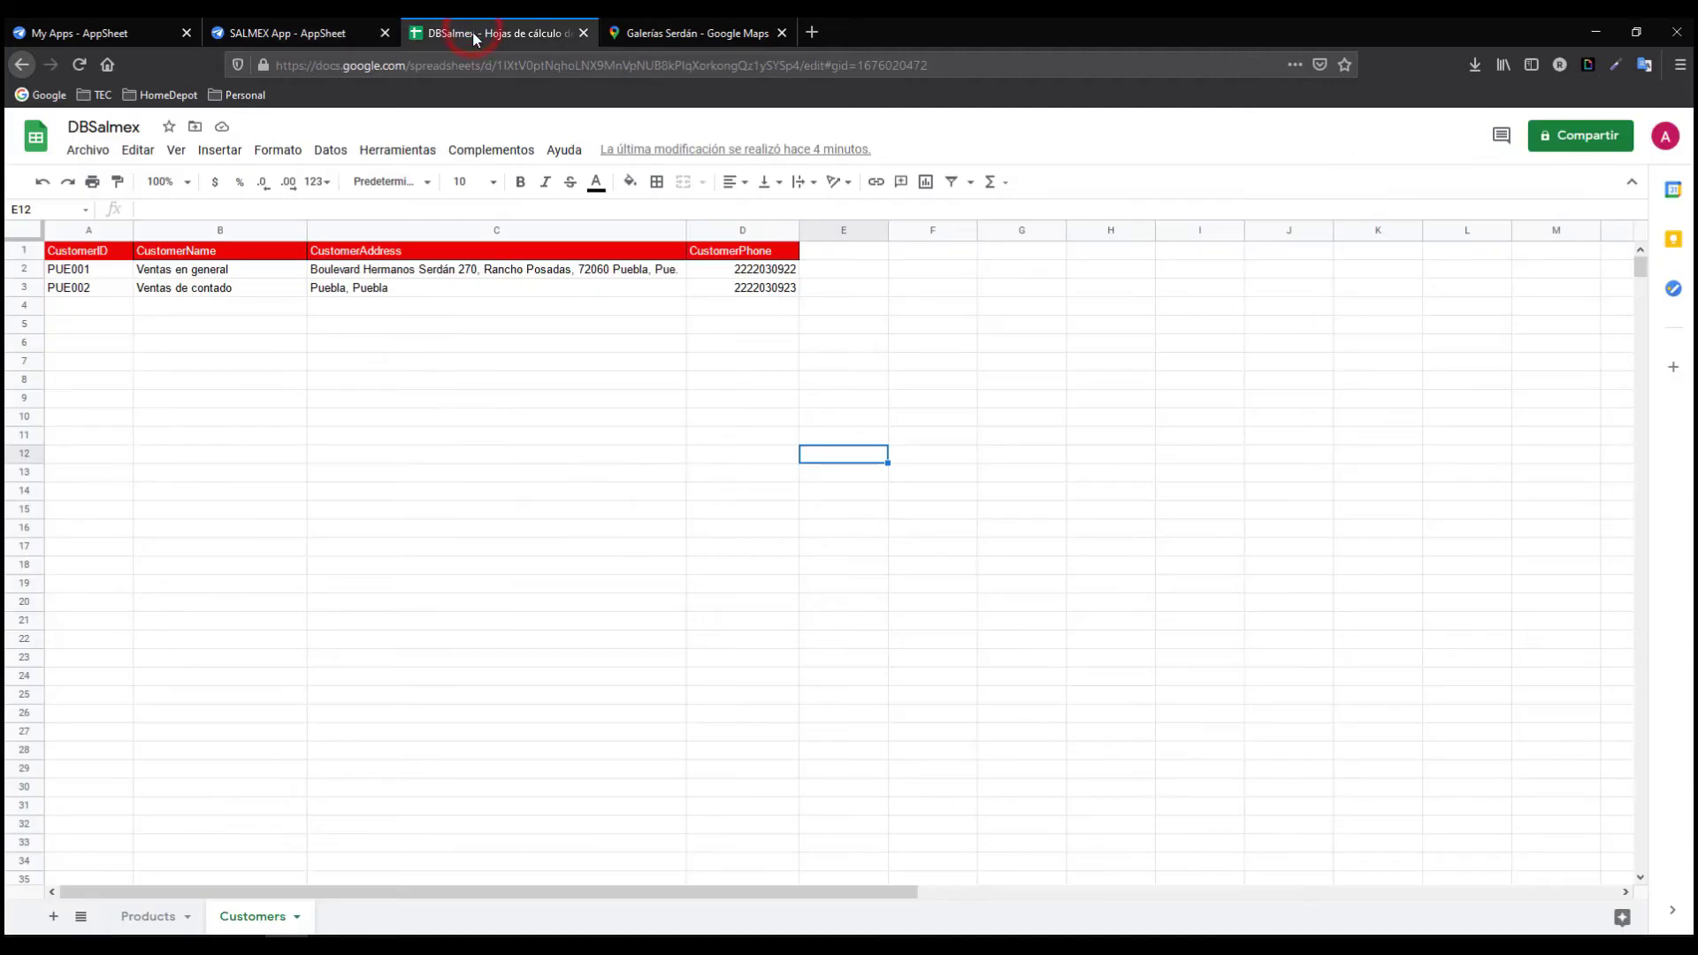
Step: Compare cell D2's phone value with Ventas en general's detail record in the Clientes preview
click(743, 288)
click(743, 269)
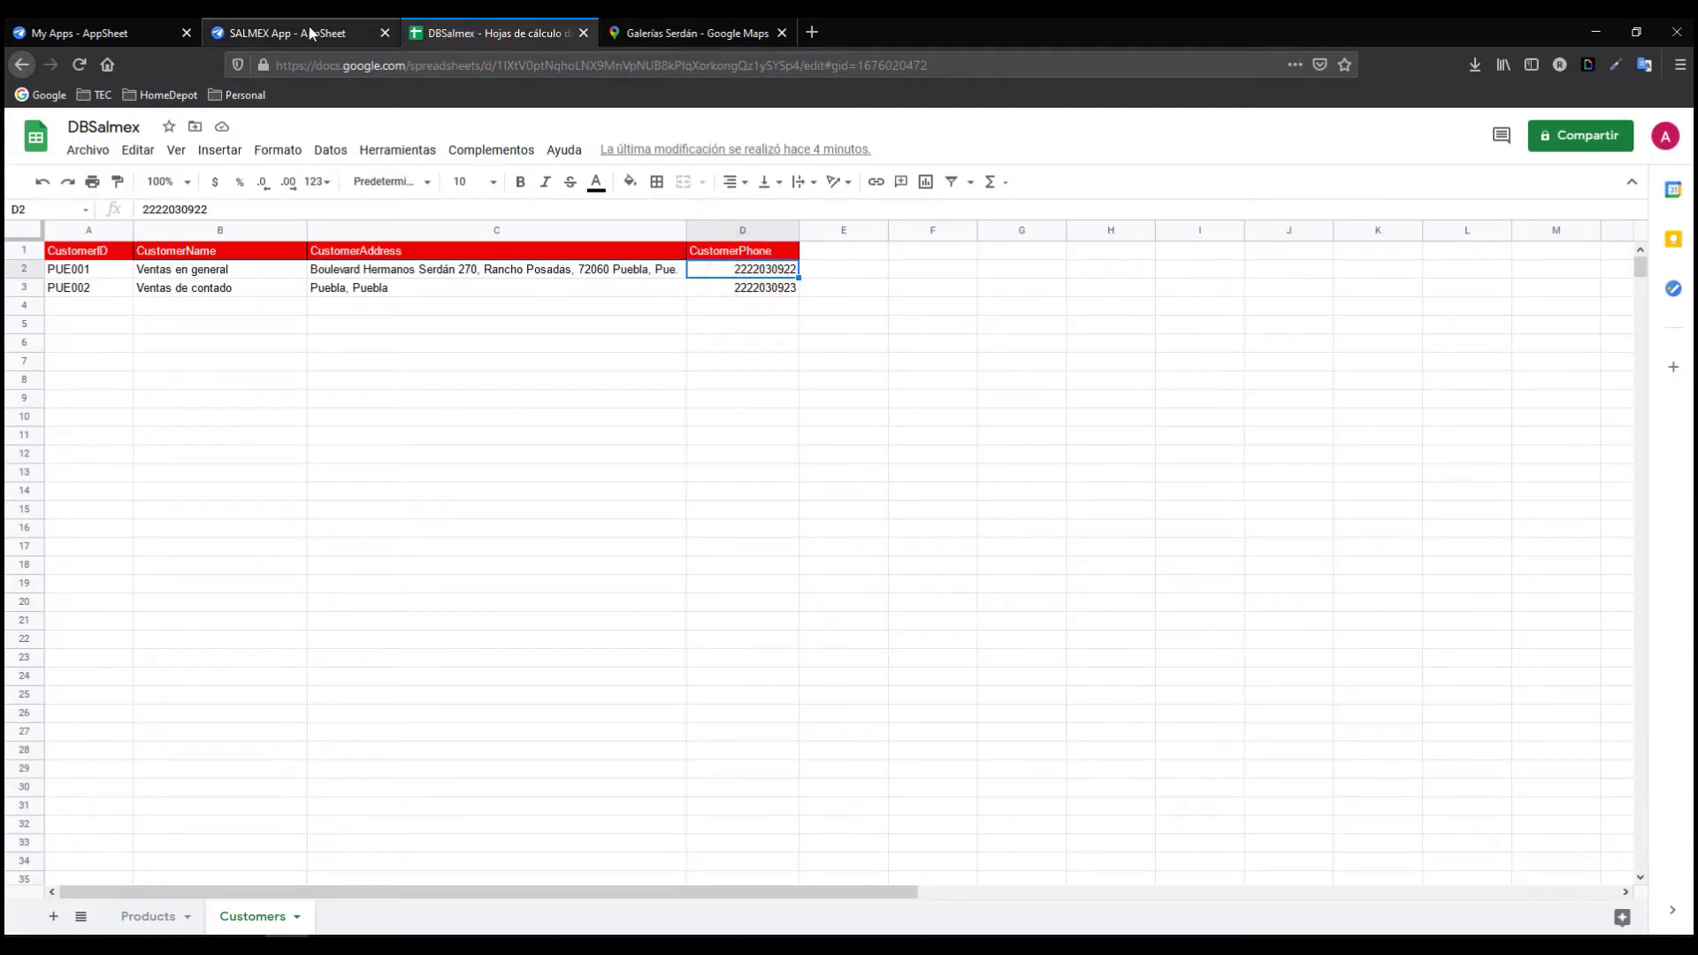
click(311, 33)
click(1480, 688)
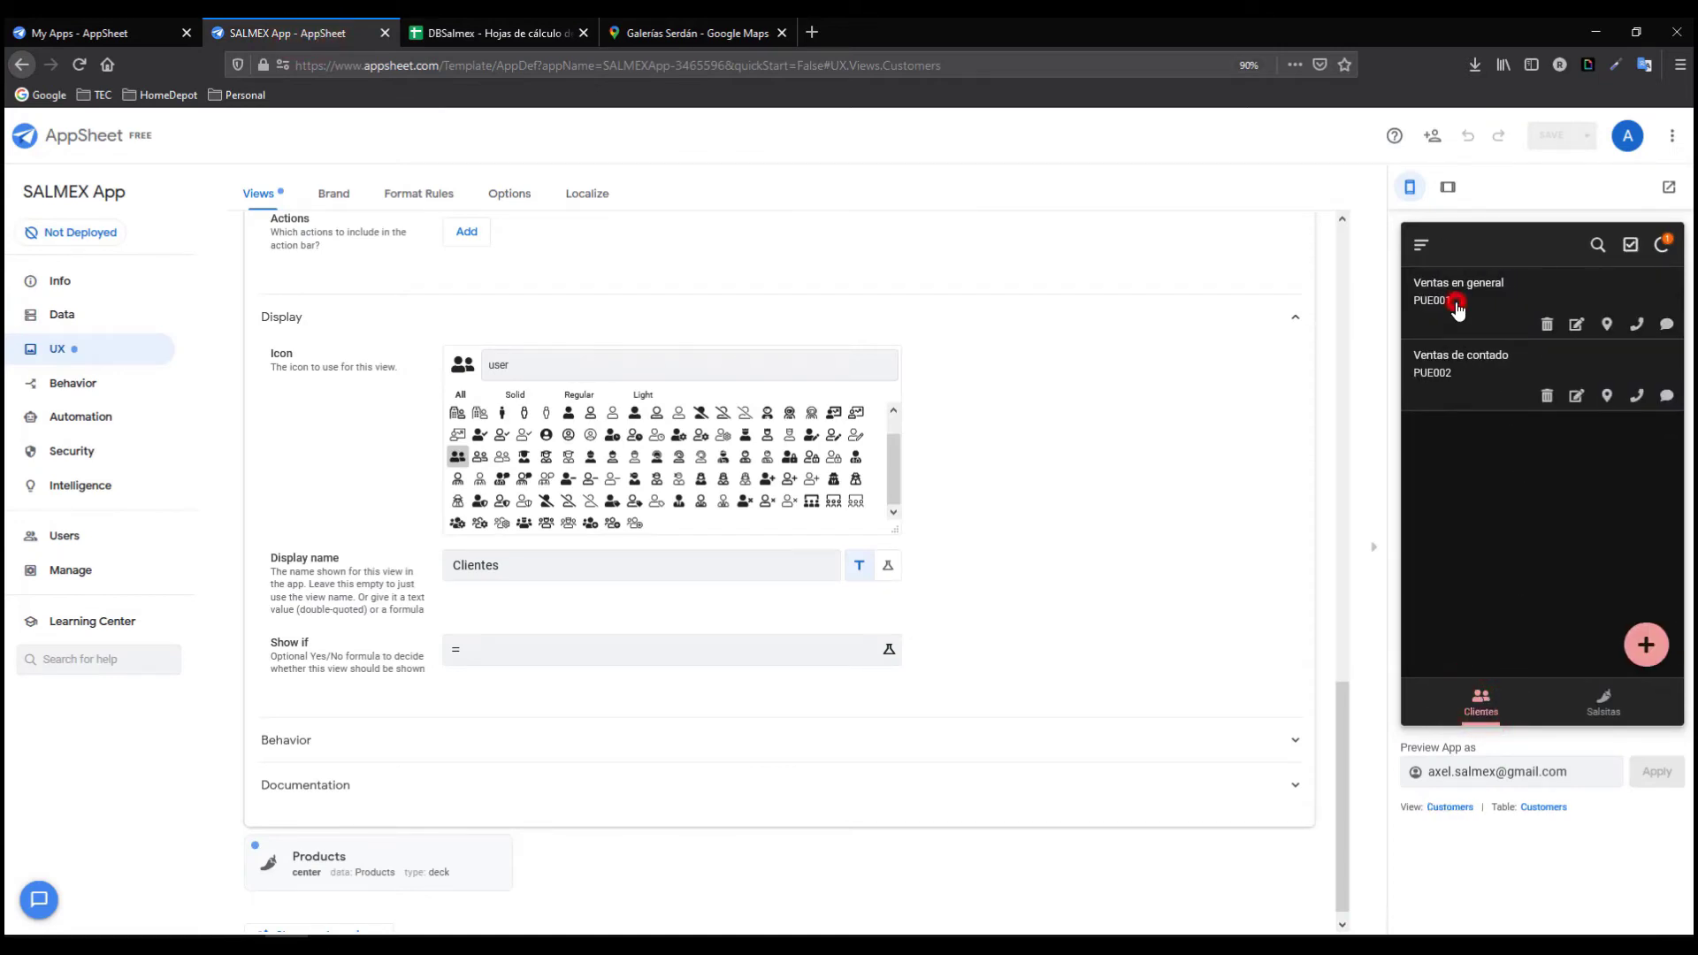
click(1455, 303)
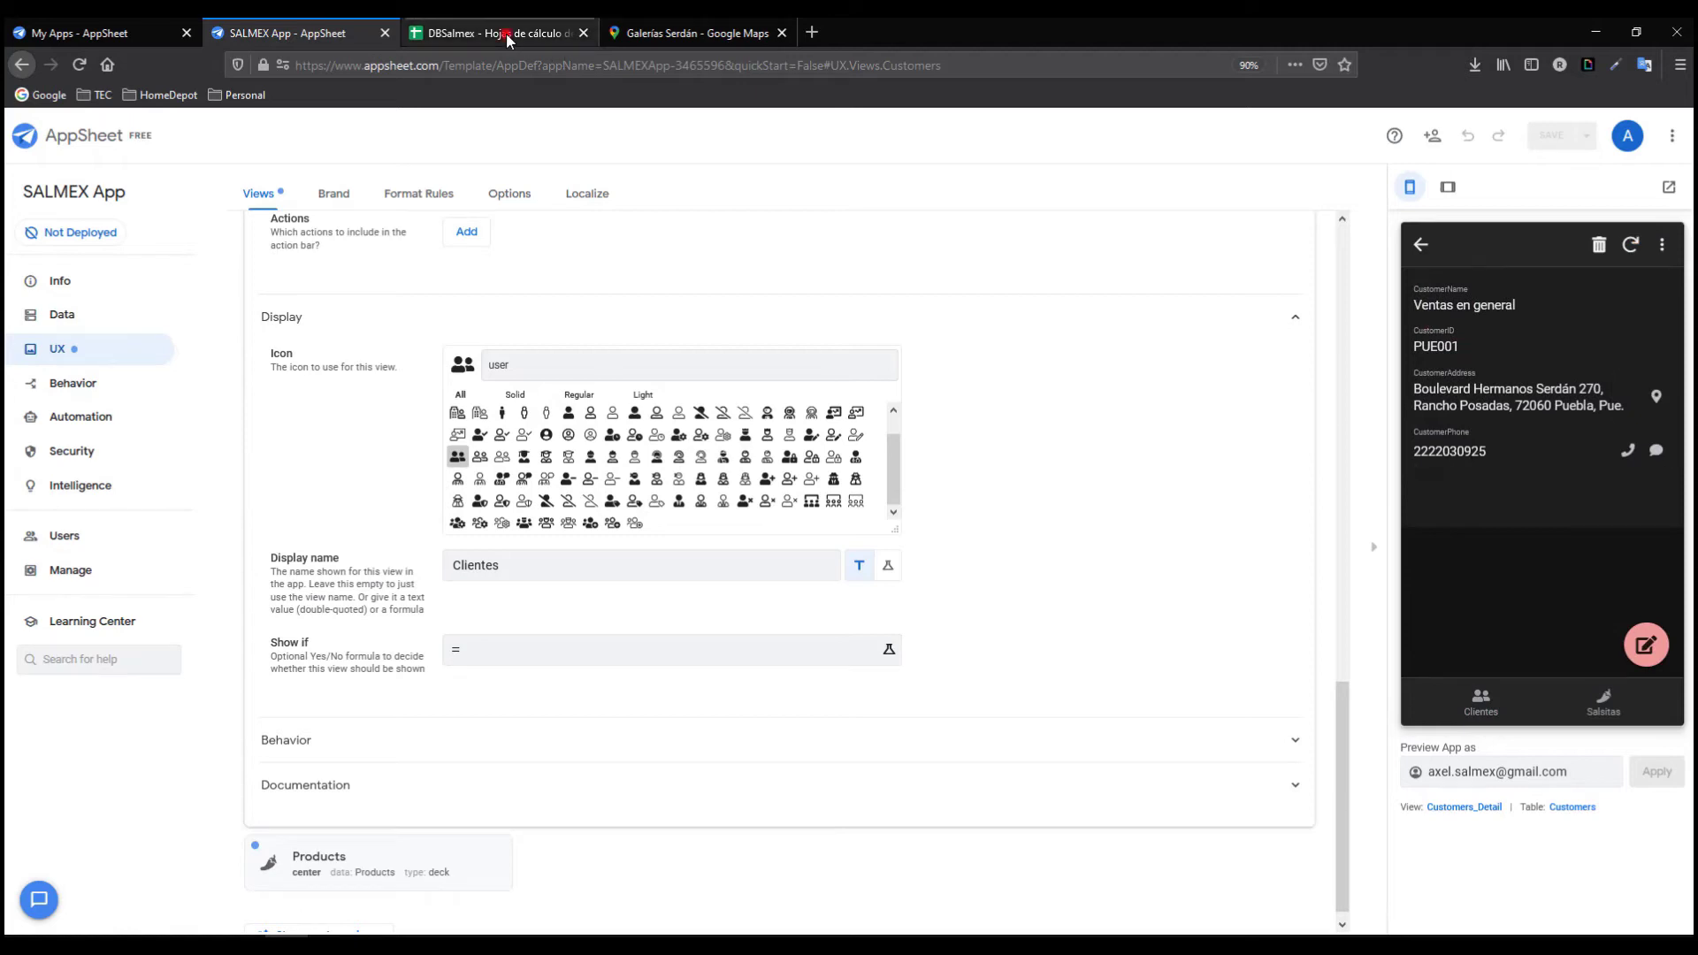
click(493, 33)
click(750, 356)
click(771, 275)
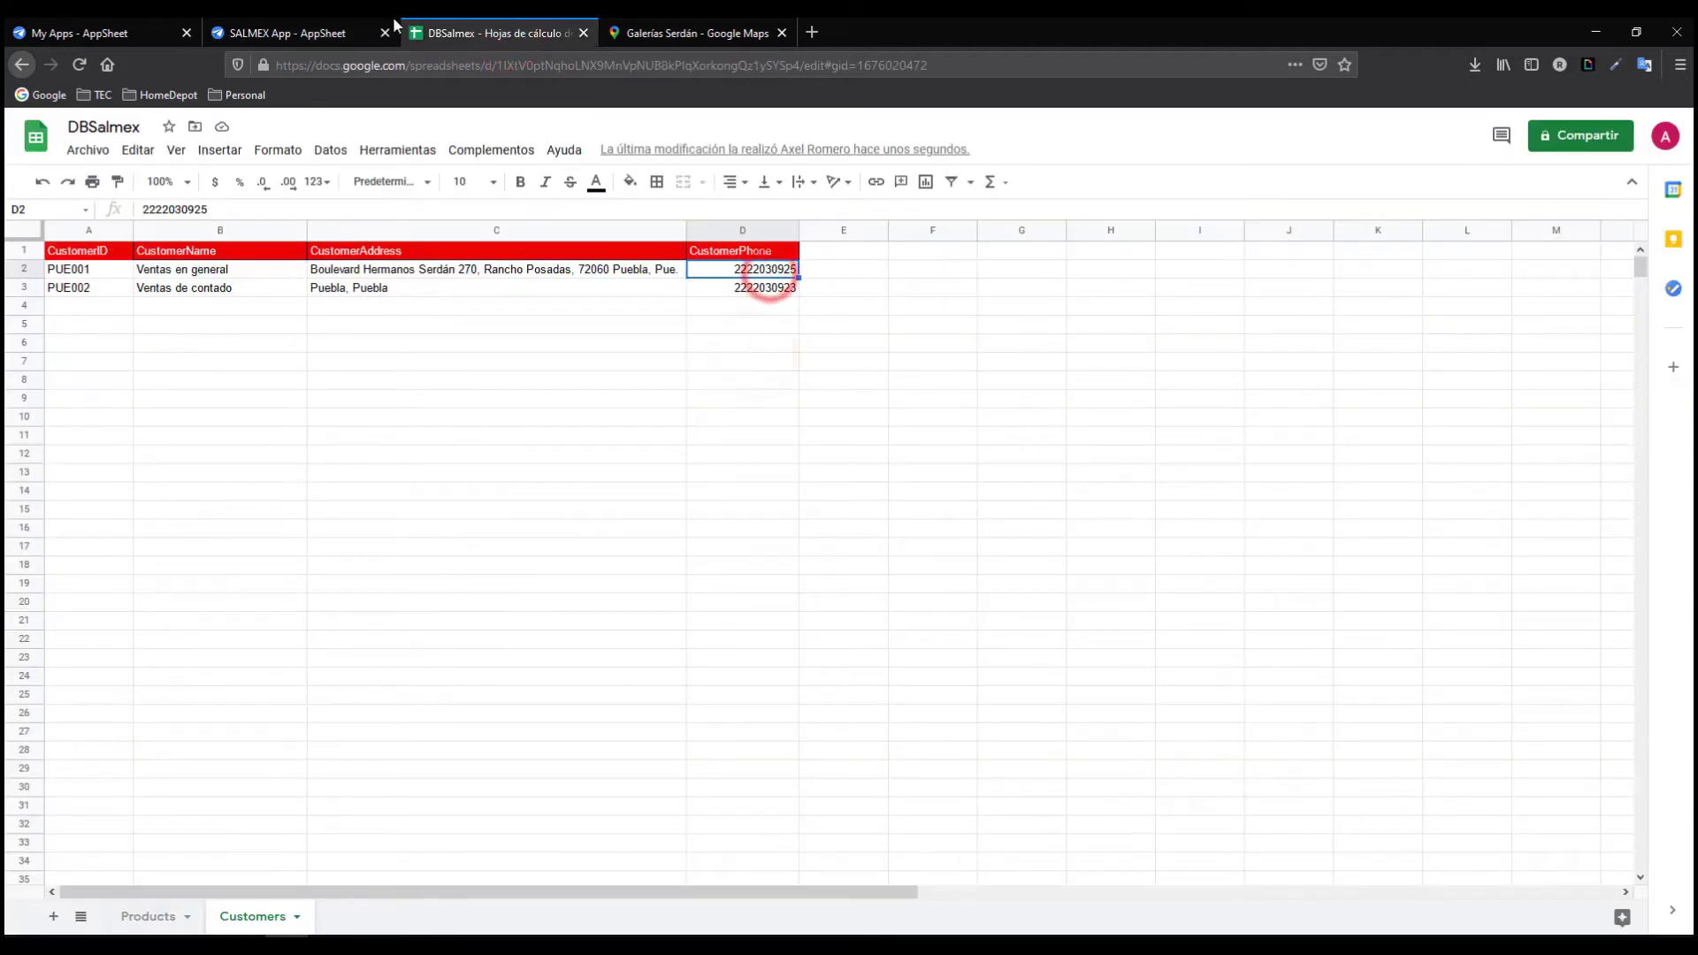
click(315, 23)
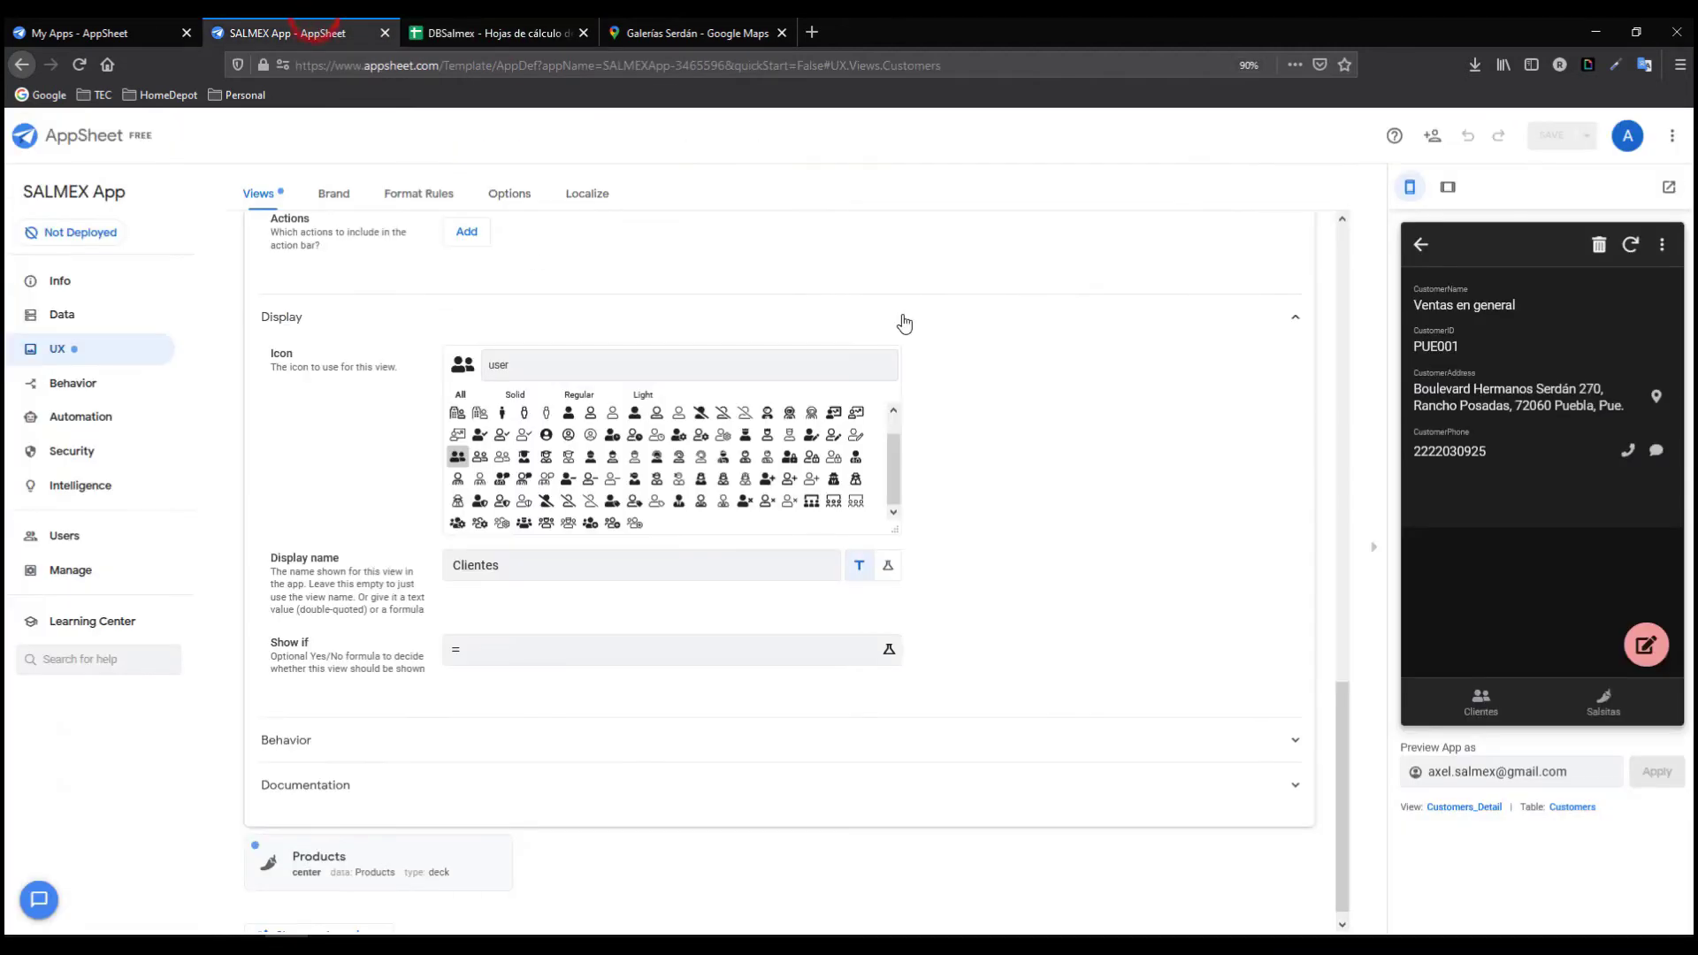
Step: Show Ventas en general on the preview map, open directions to Galerías Serdán, then close that tab
click(1421, 245)
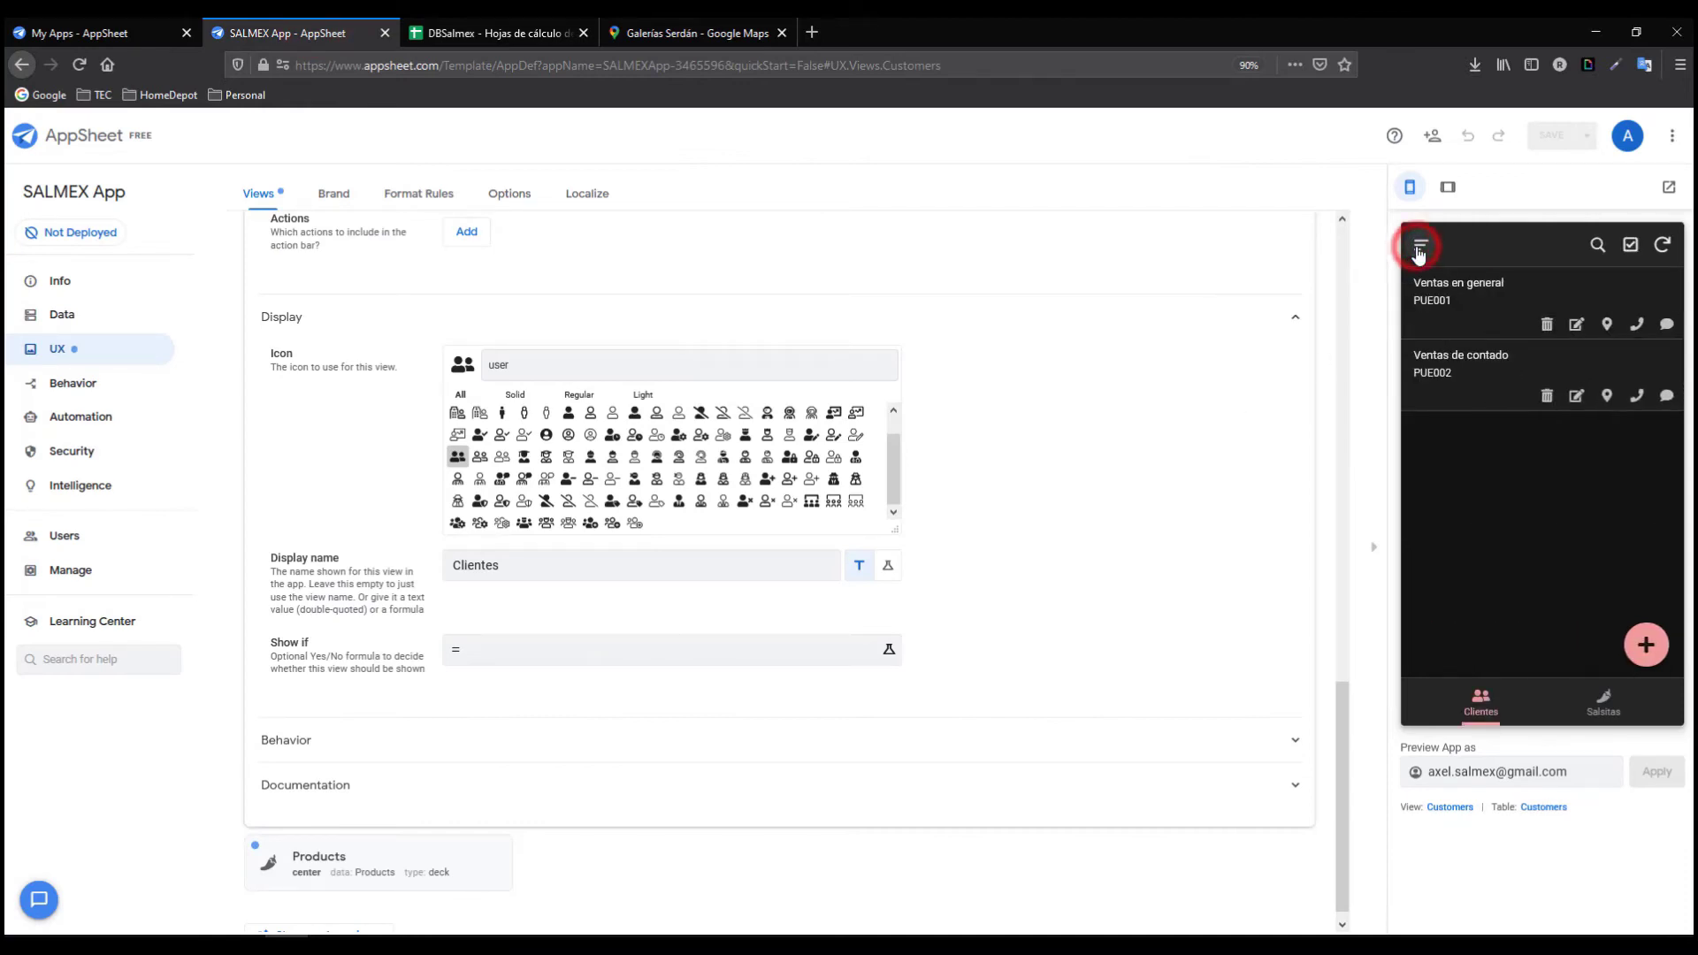
click(1605, 325)
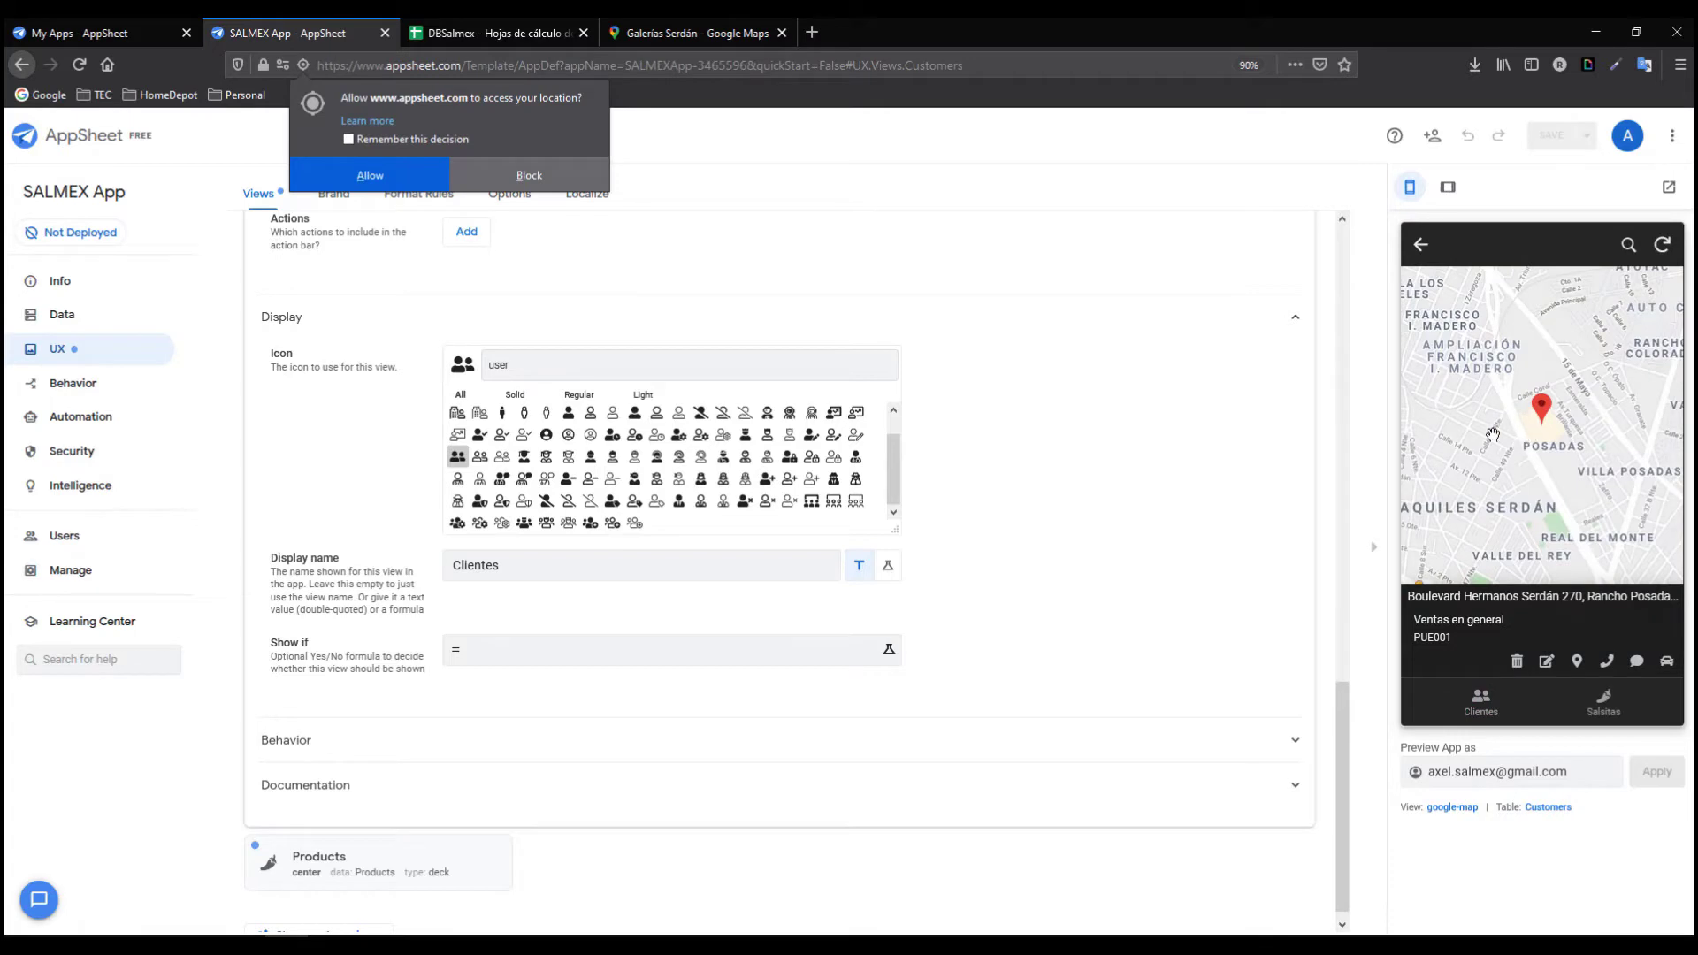
drag(1505, 433, 1490, 429)
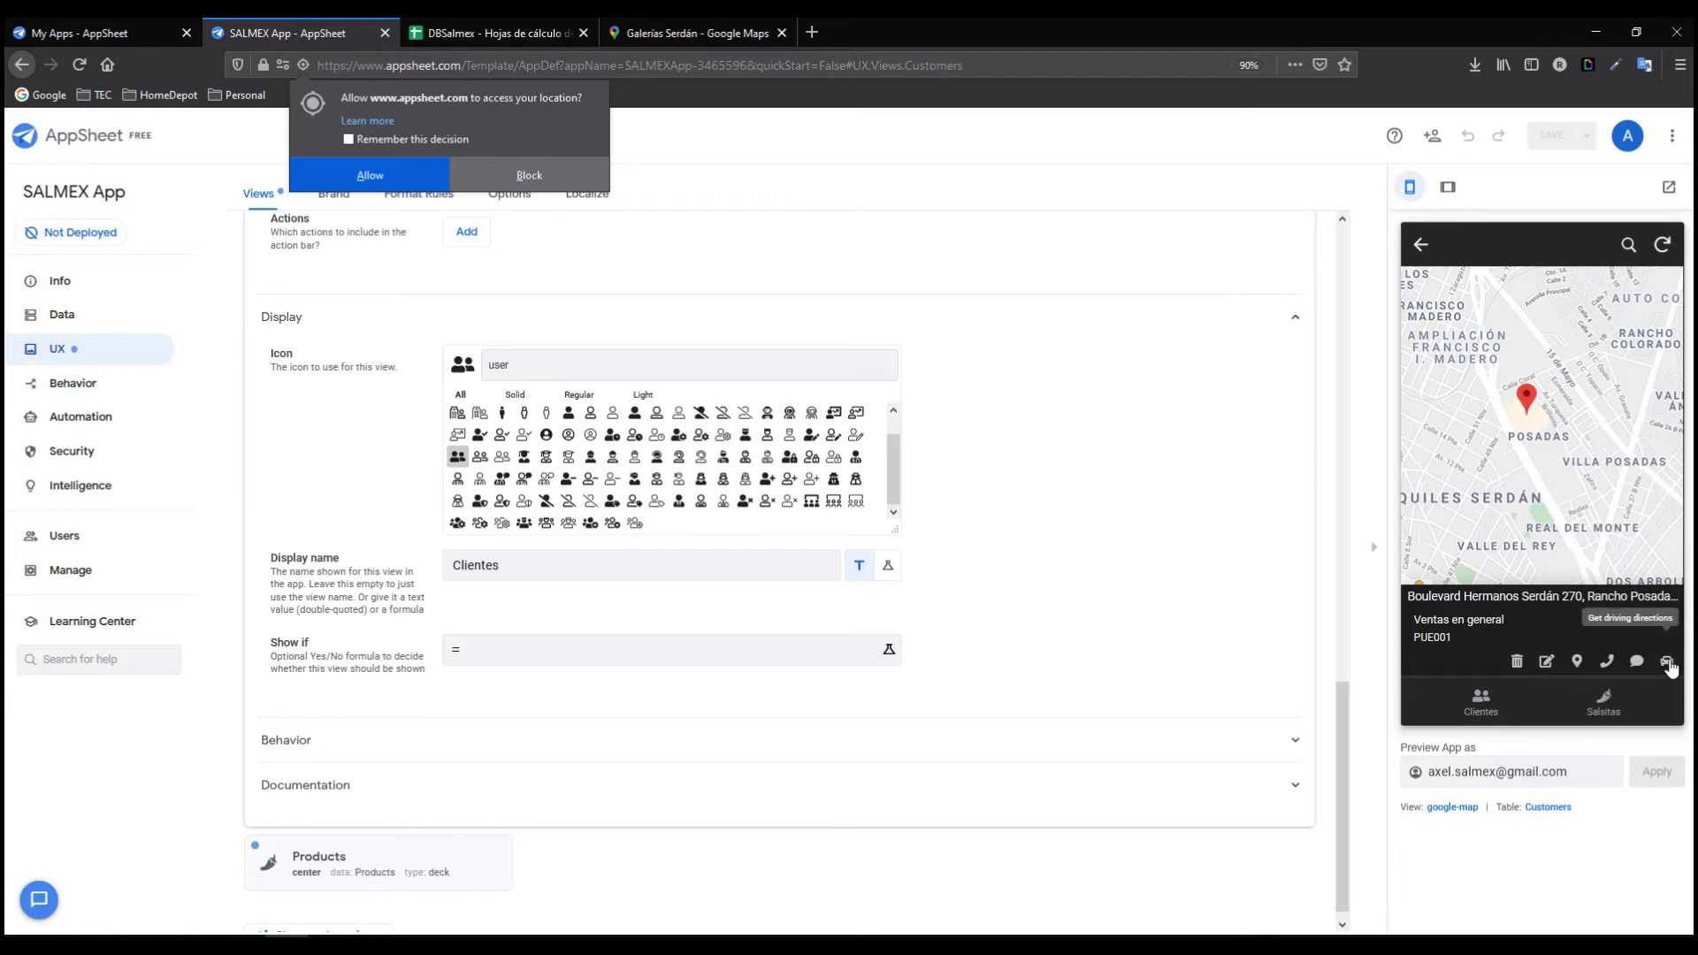
click(1667, 662)
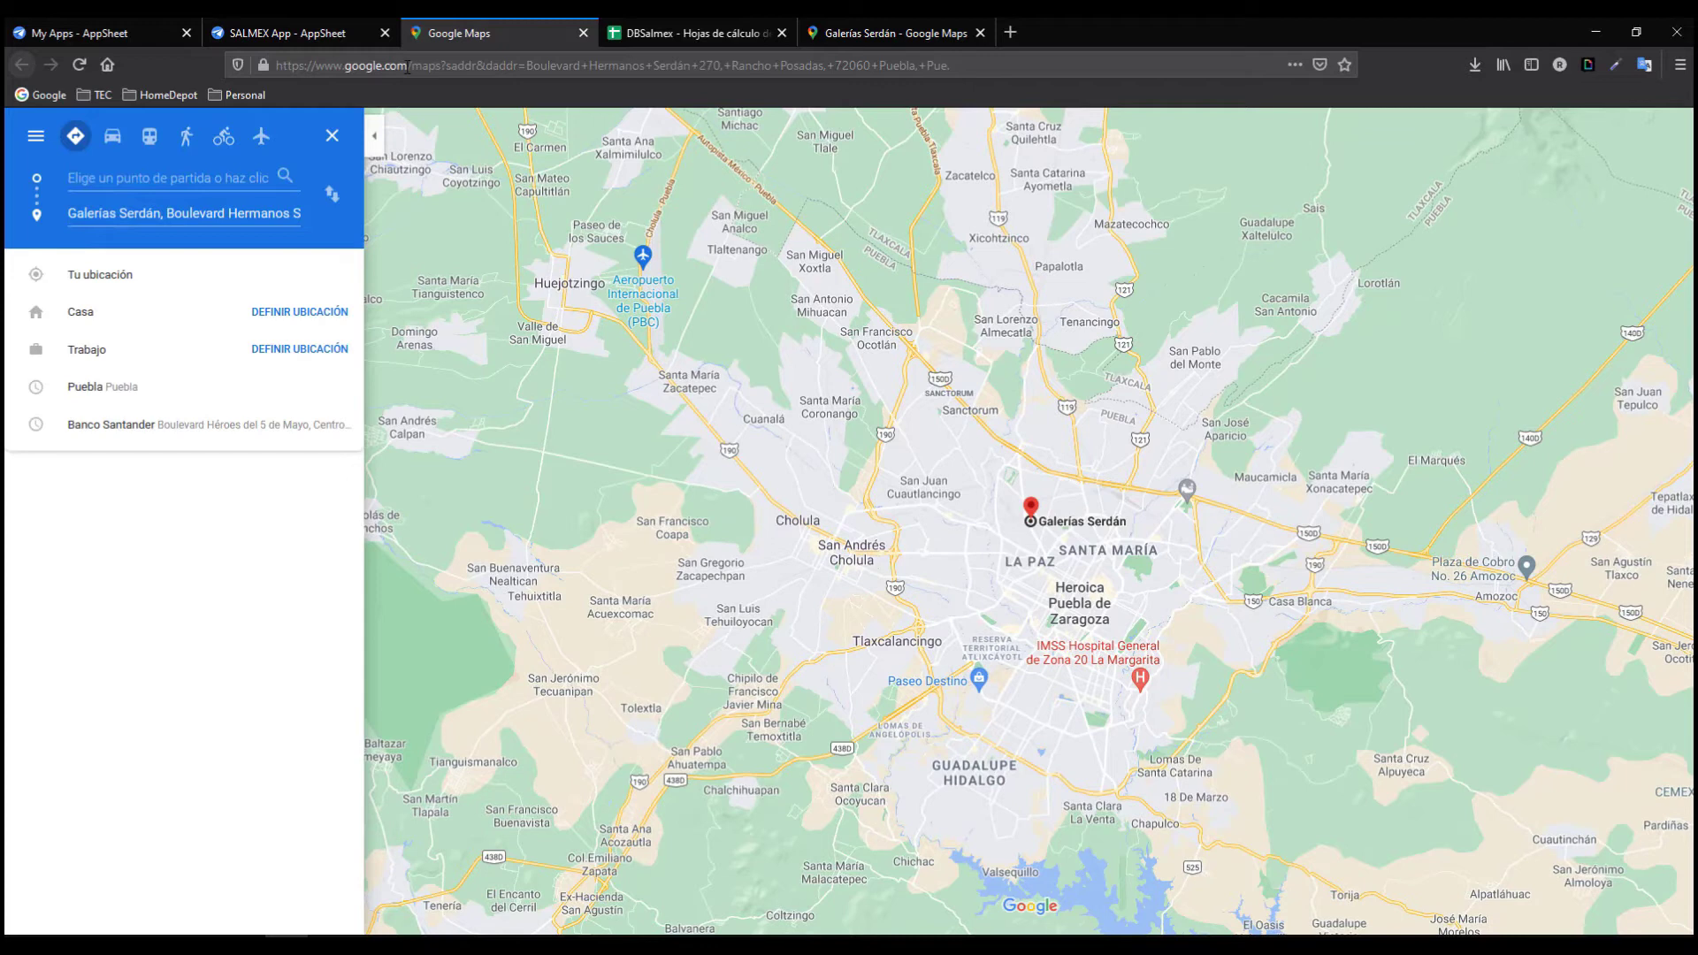
key(ctrl+w)
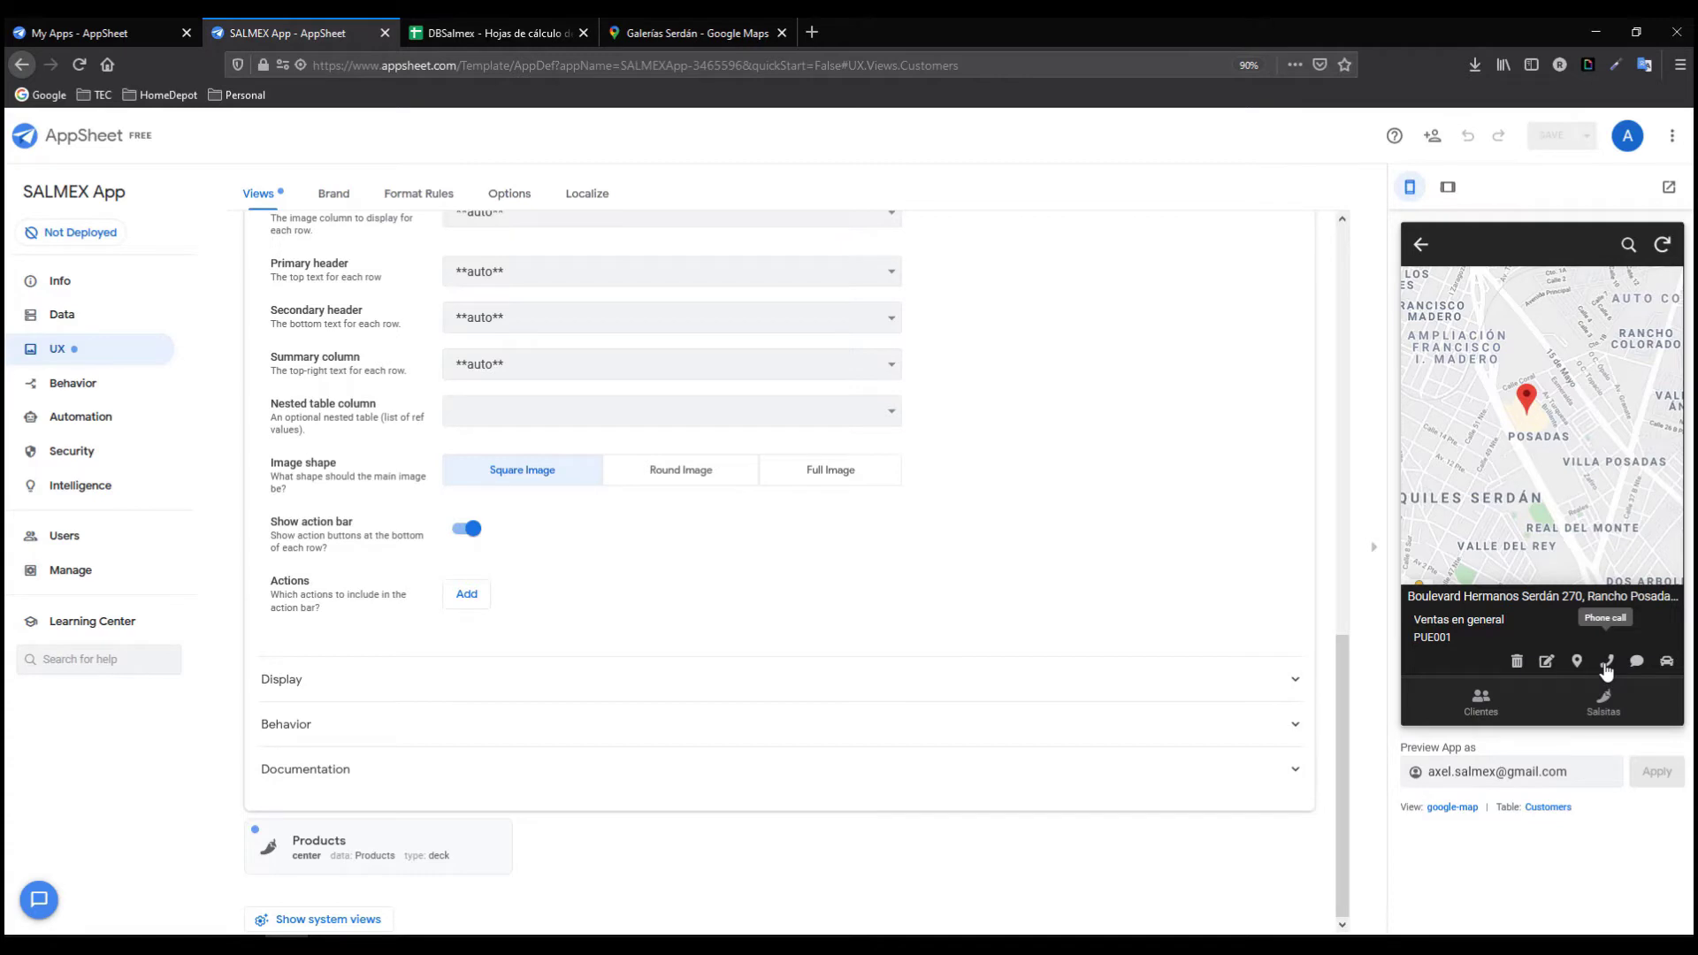
Step: Add Edit as the first action in the customer row action bar
click(1420, 245)
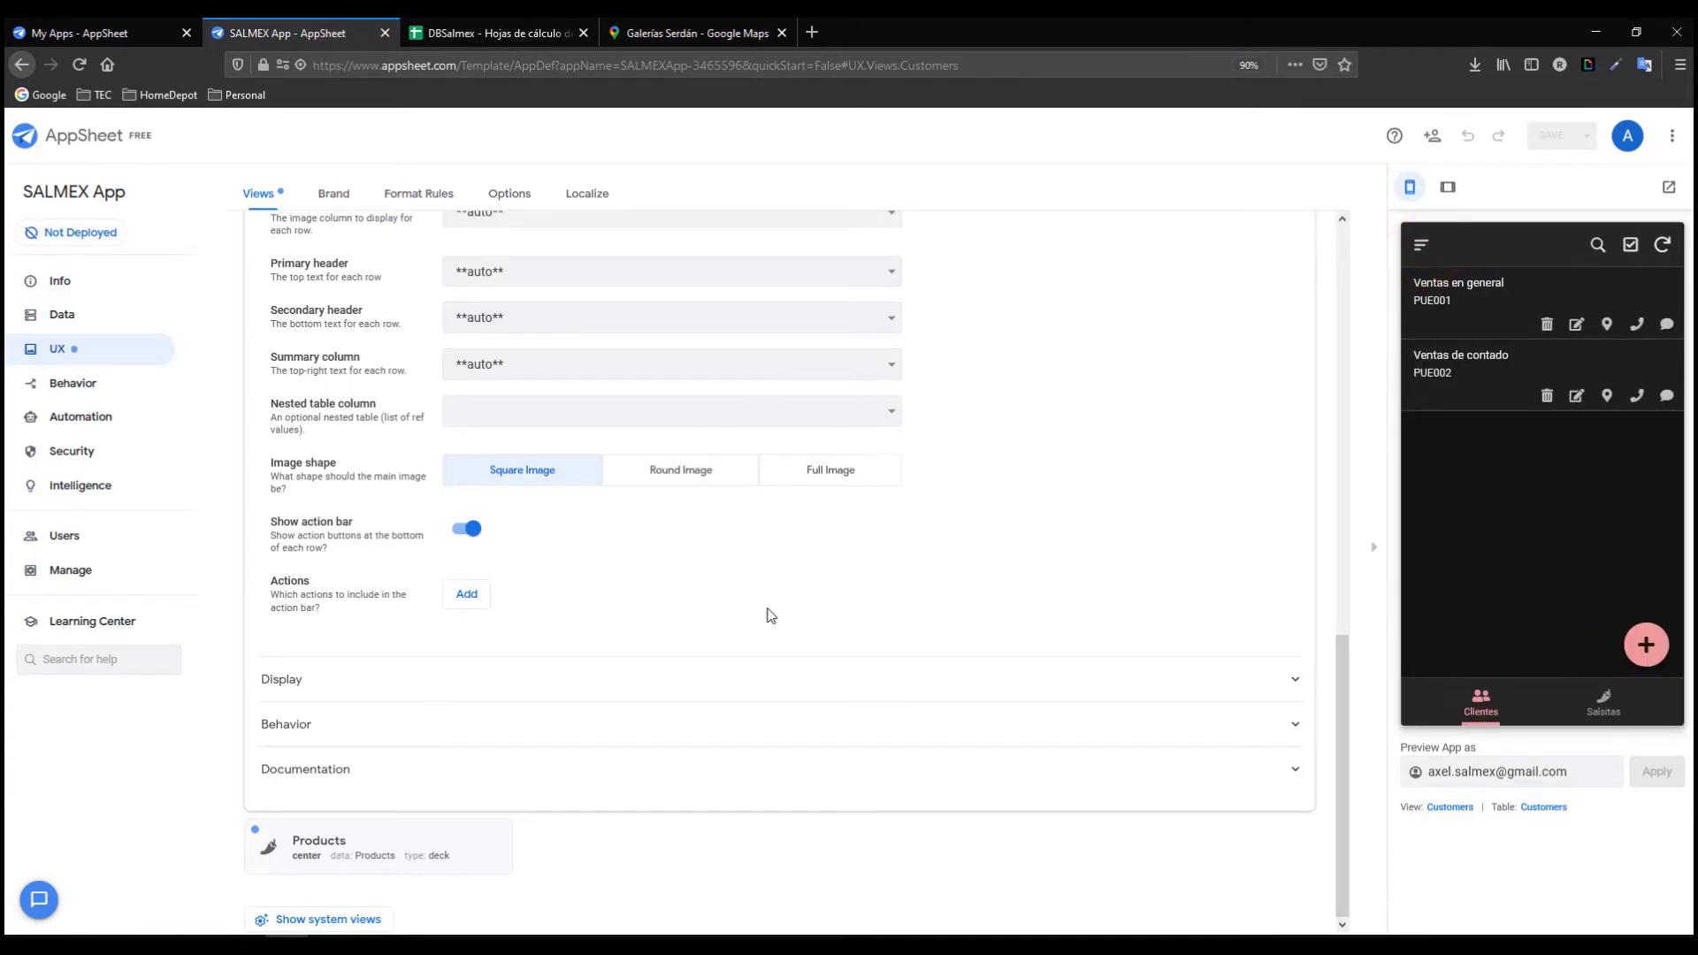
mouse_move(1342, 683)
mouse_down()
mouse_move(1379, 570)
mouse_move(1356, 672)
mouse_up()
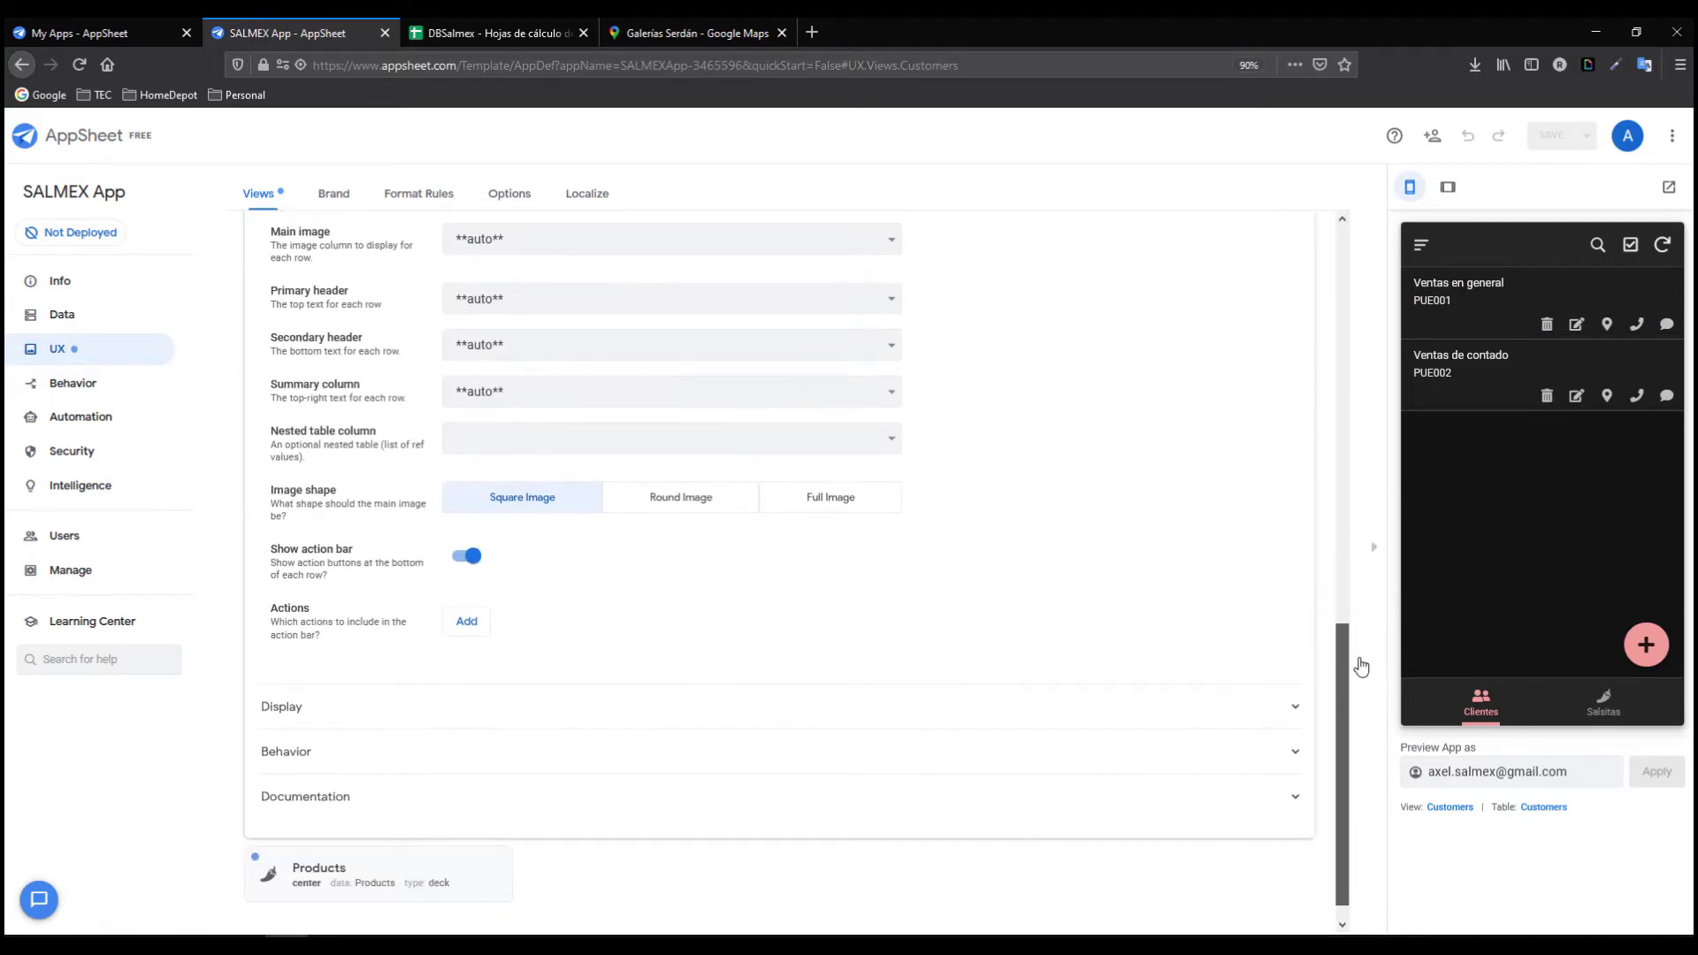
click(316, 753)
click(322, 750)
click(315, 716)
click(316, 718)
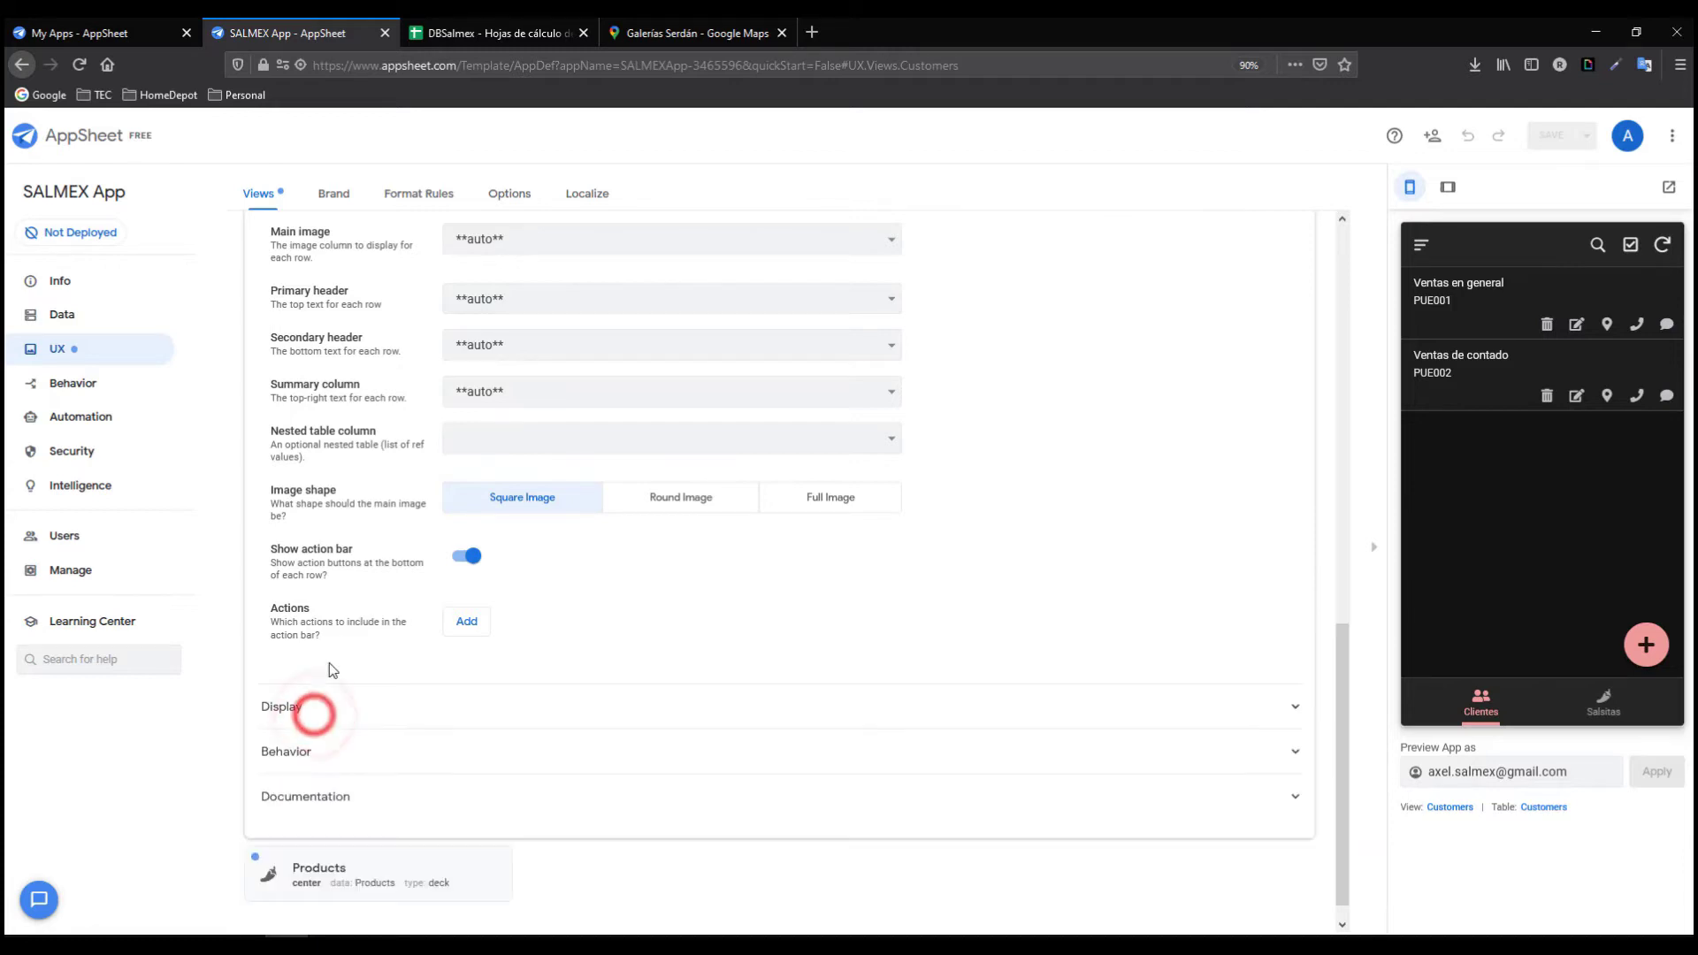
click(466, 621)
click(850, 622)
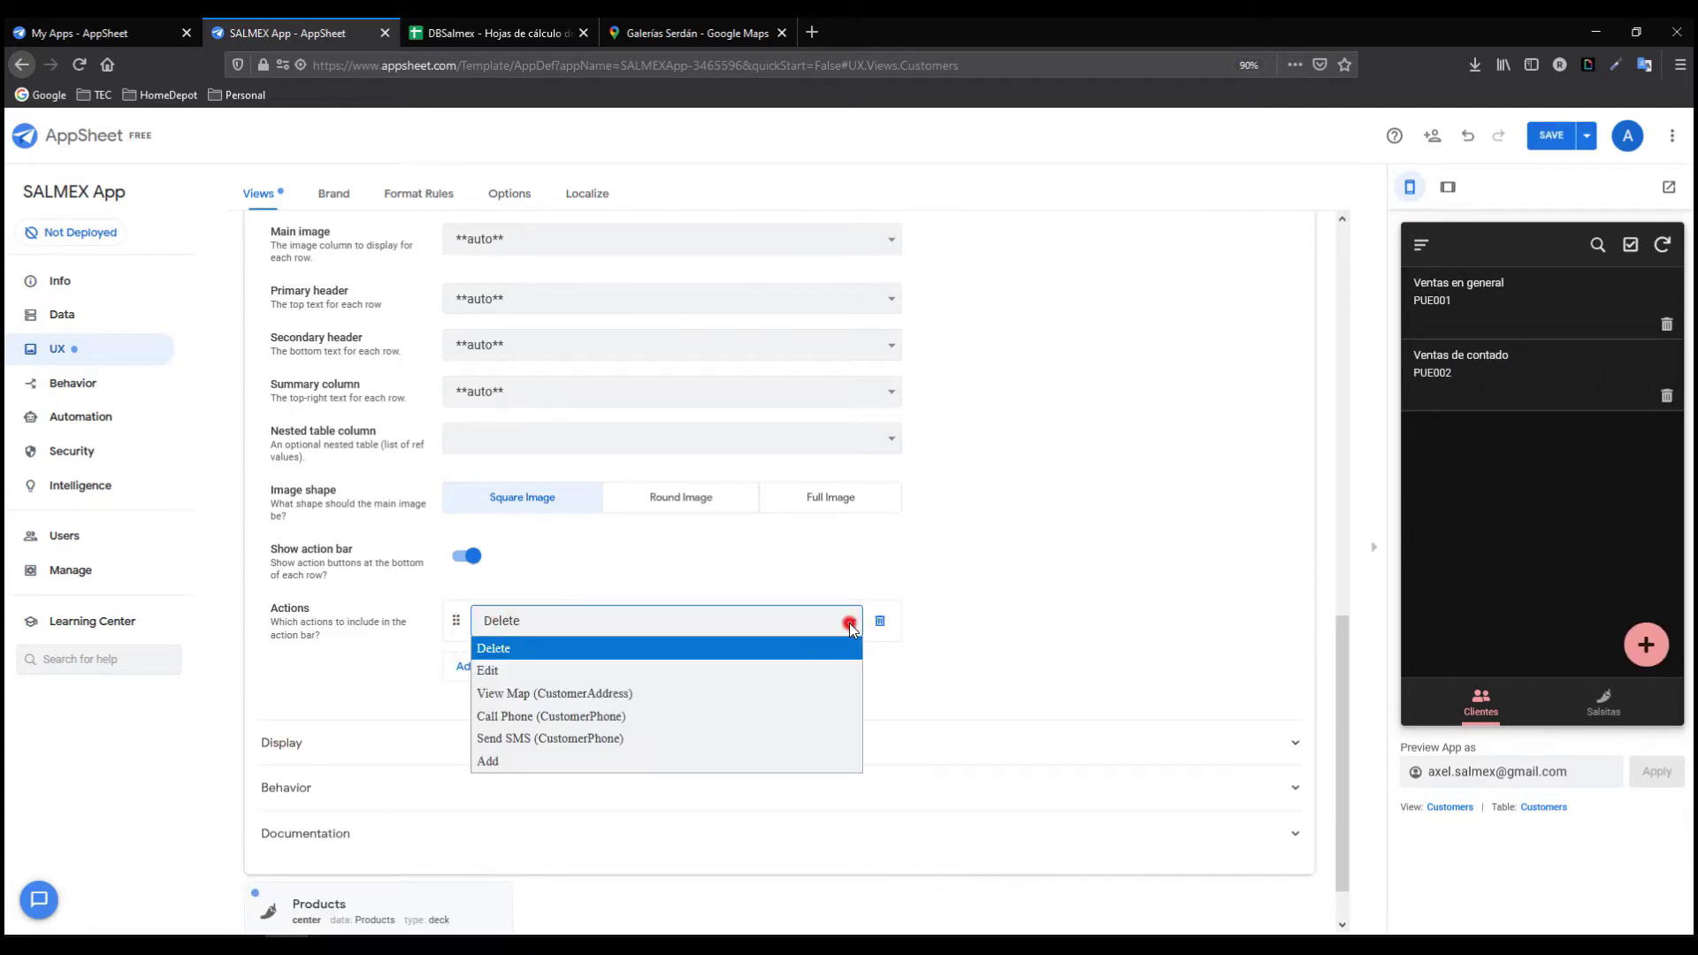
click(783, 670)
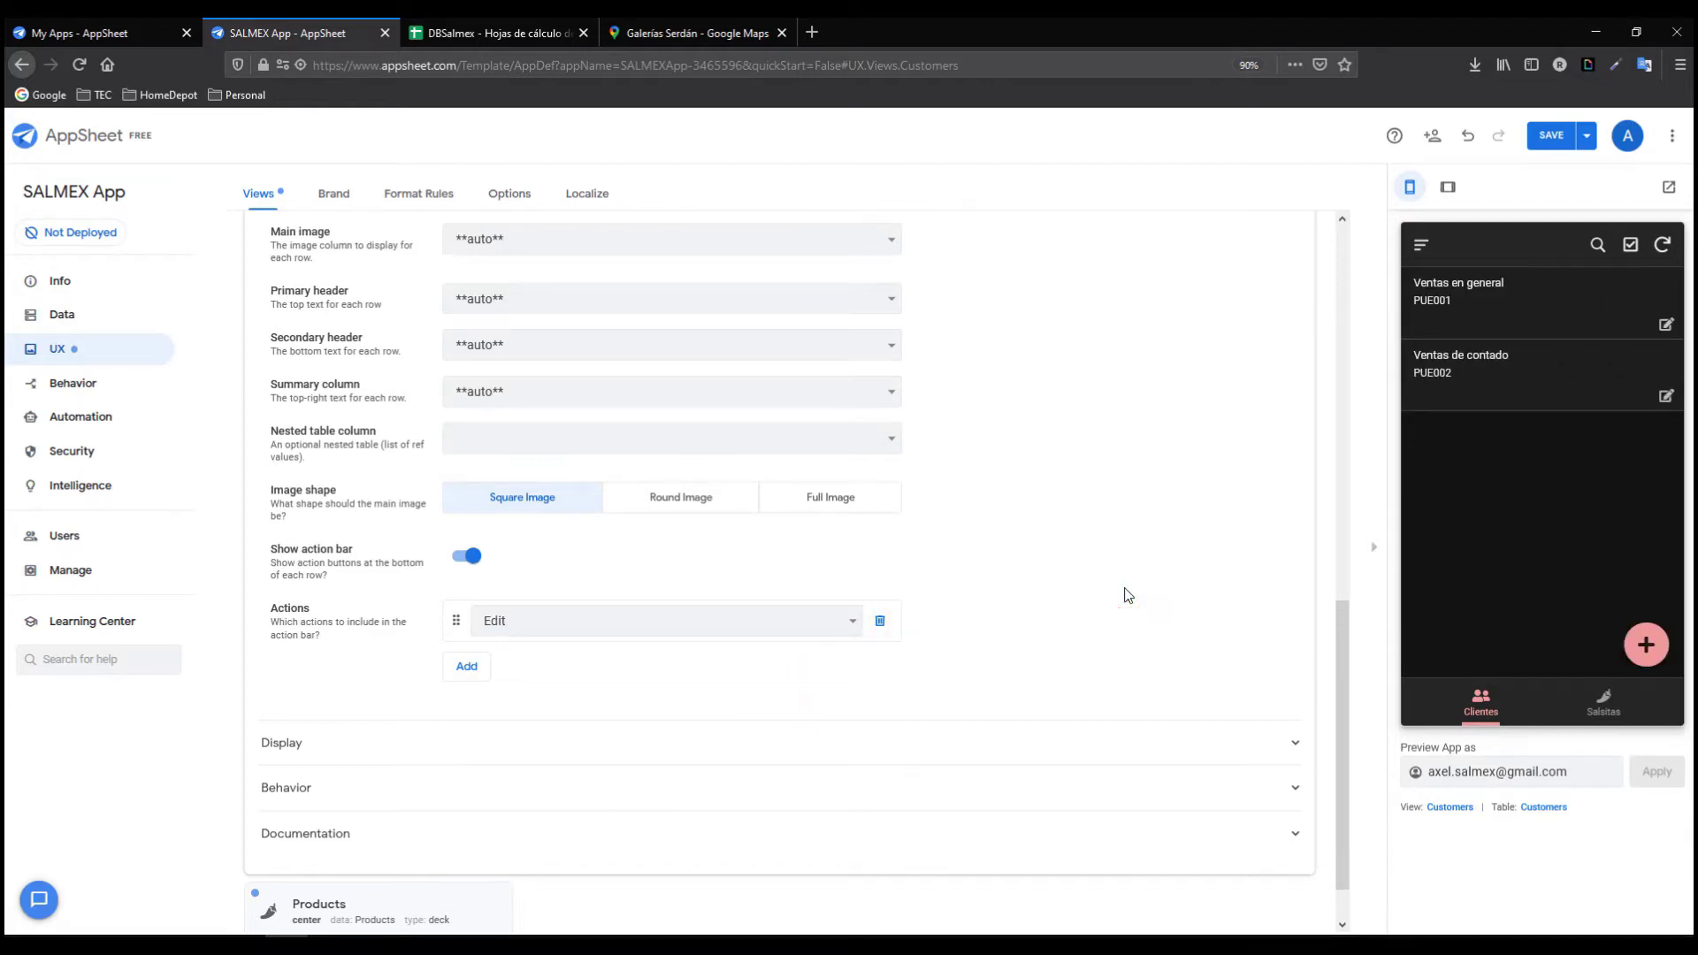
Step: Add View Map, Call Phone and Send SMS as the next customer row actions
click(464, 668)
click(699, 664)
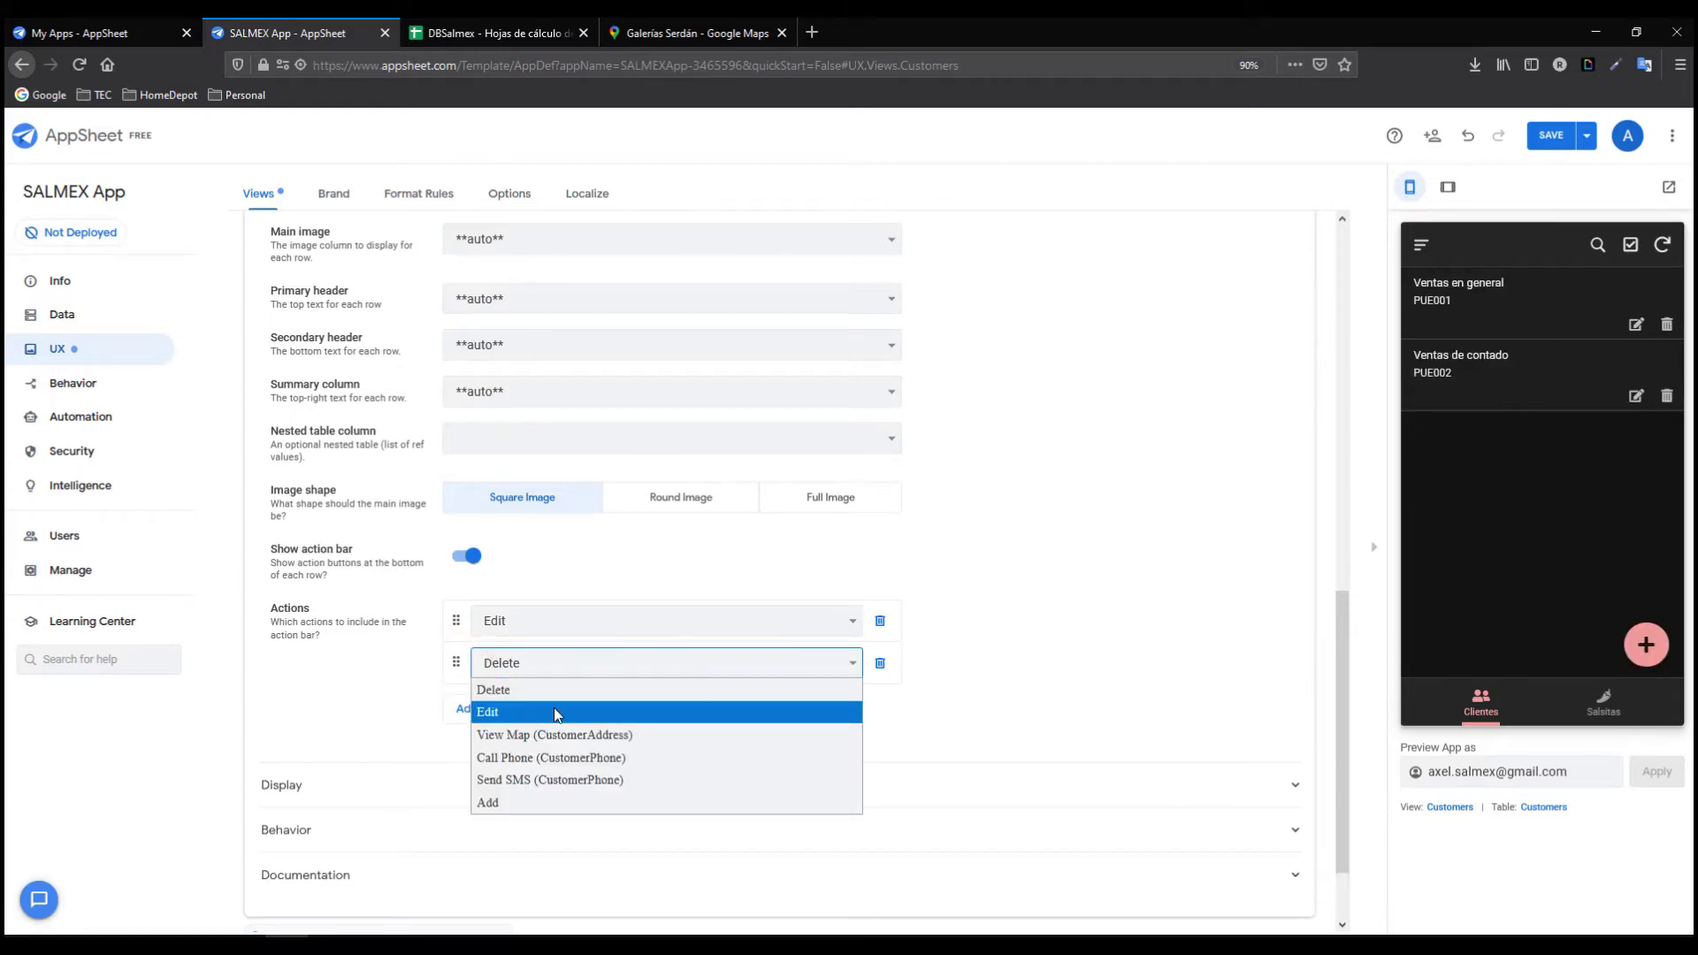
click(545, 735)
click(462, 708)
click(569, 712)
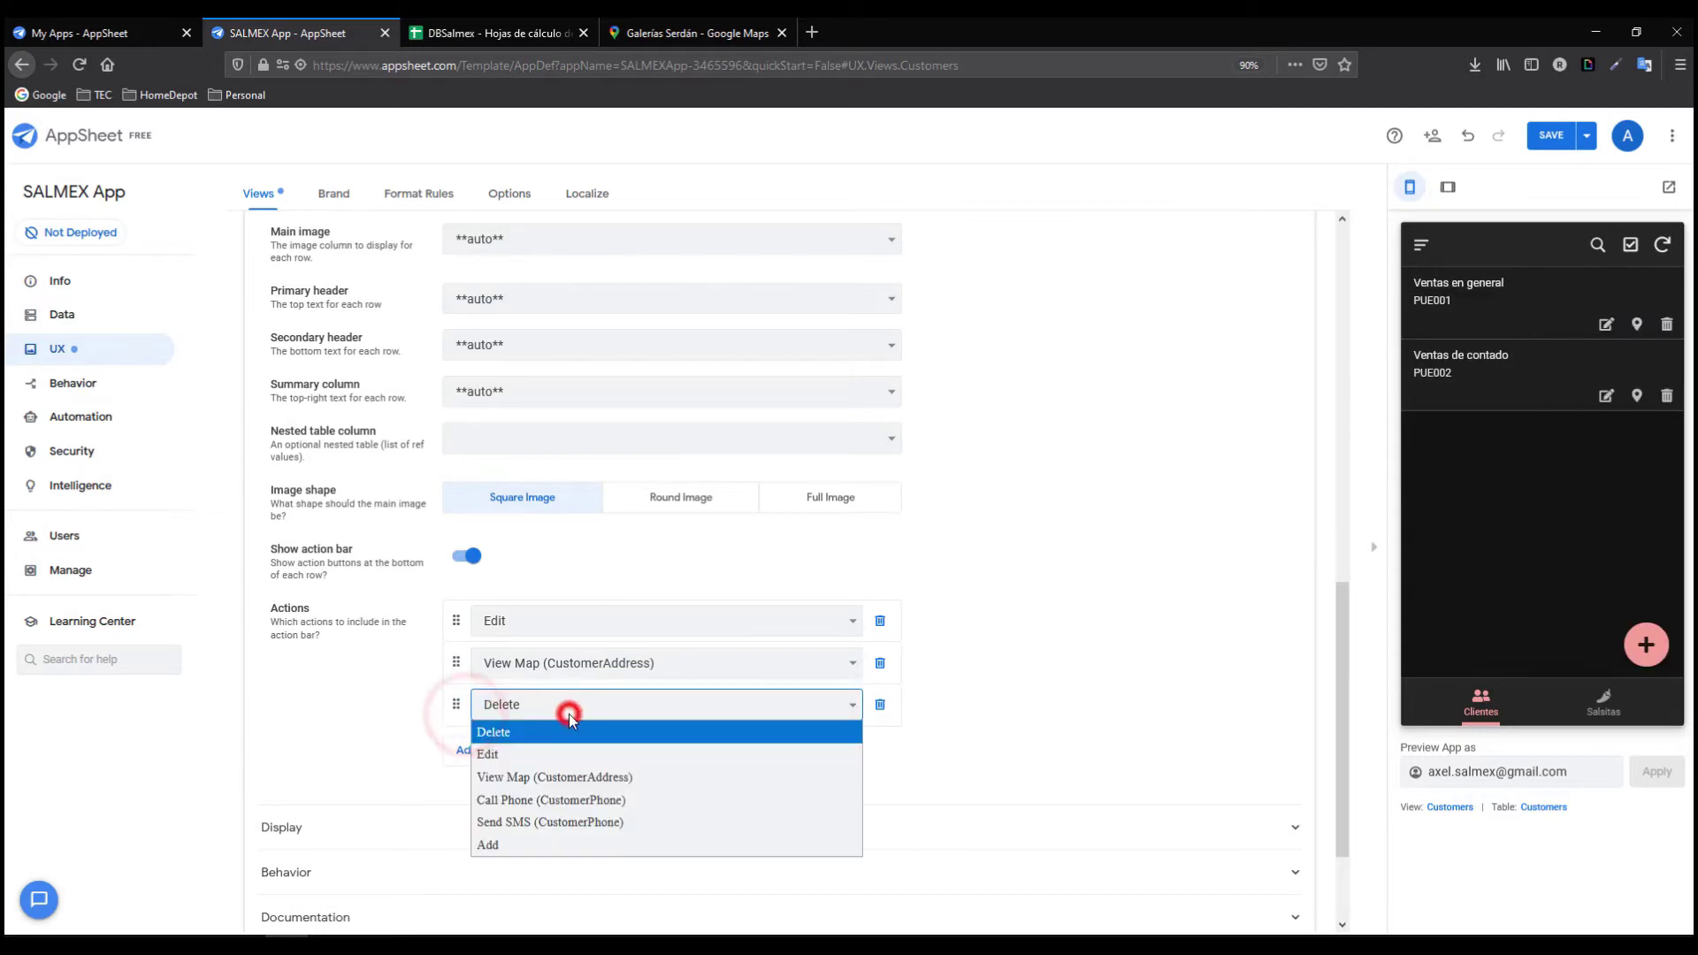
click(535, 800)
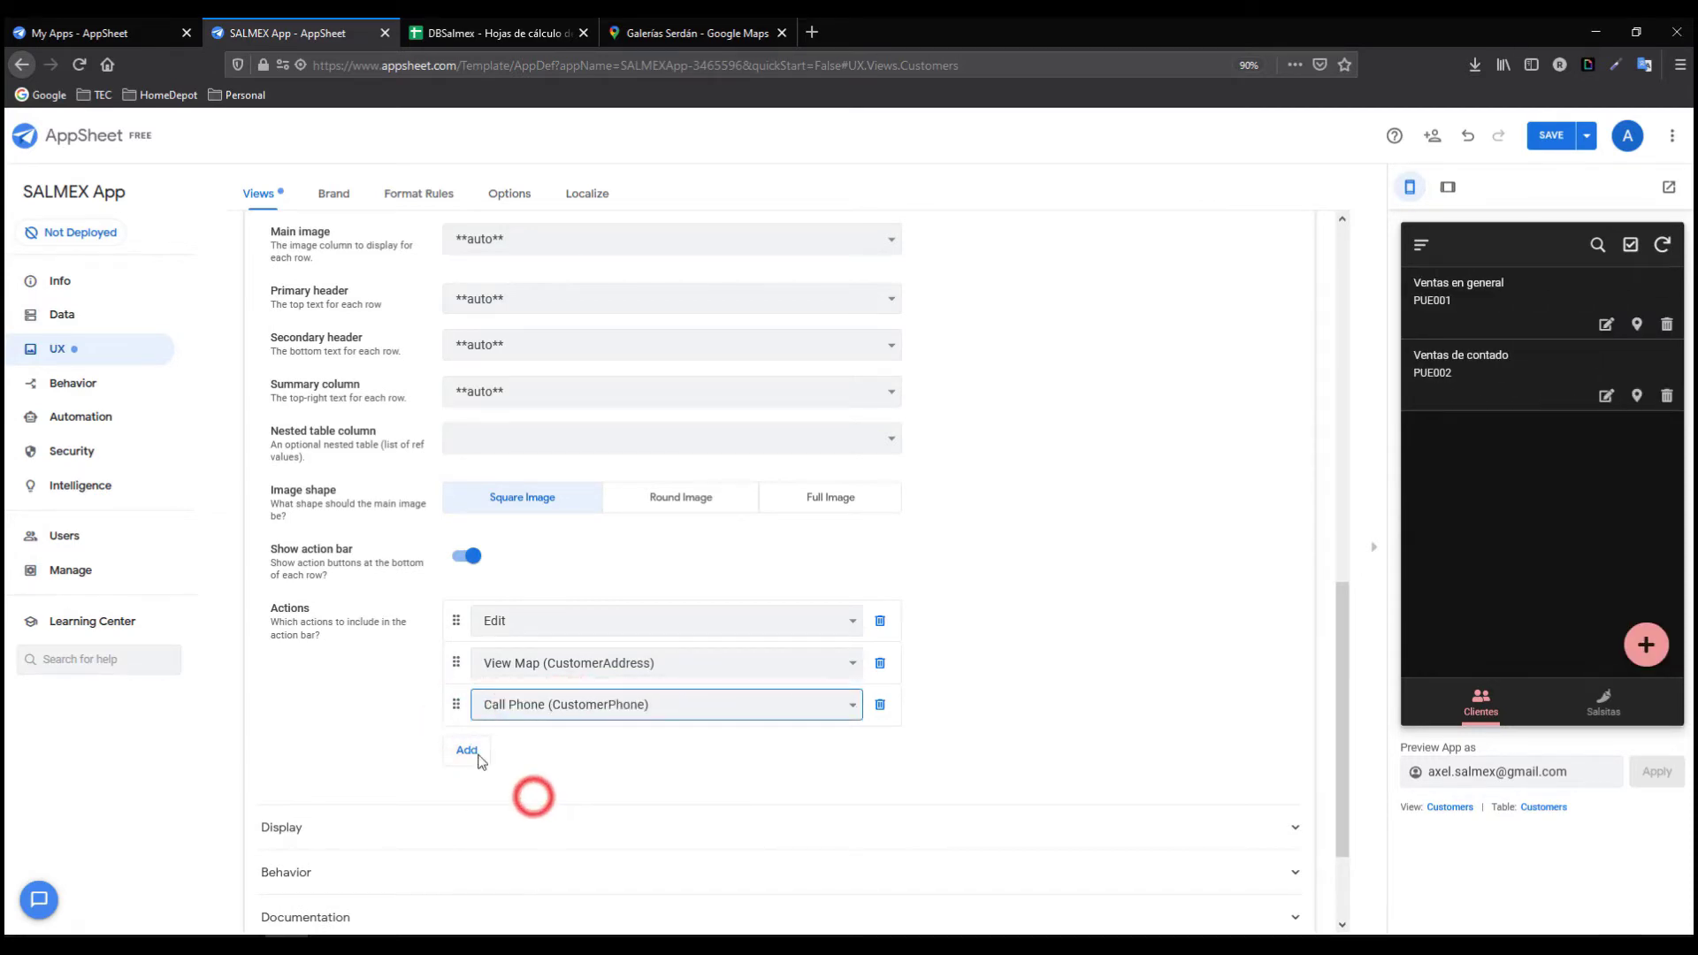
click(467, 749)
click(548, 753)
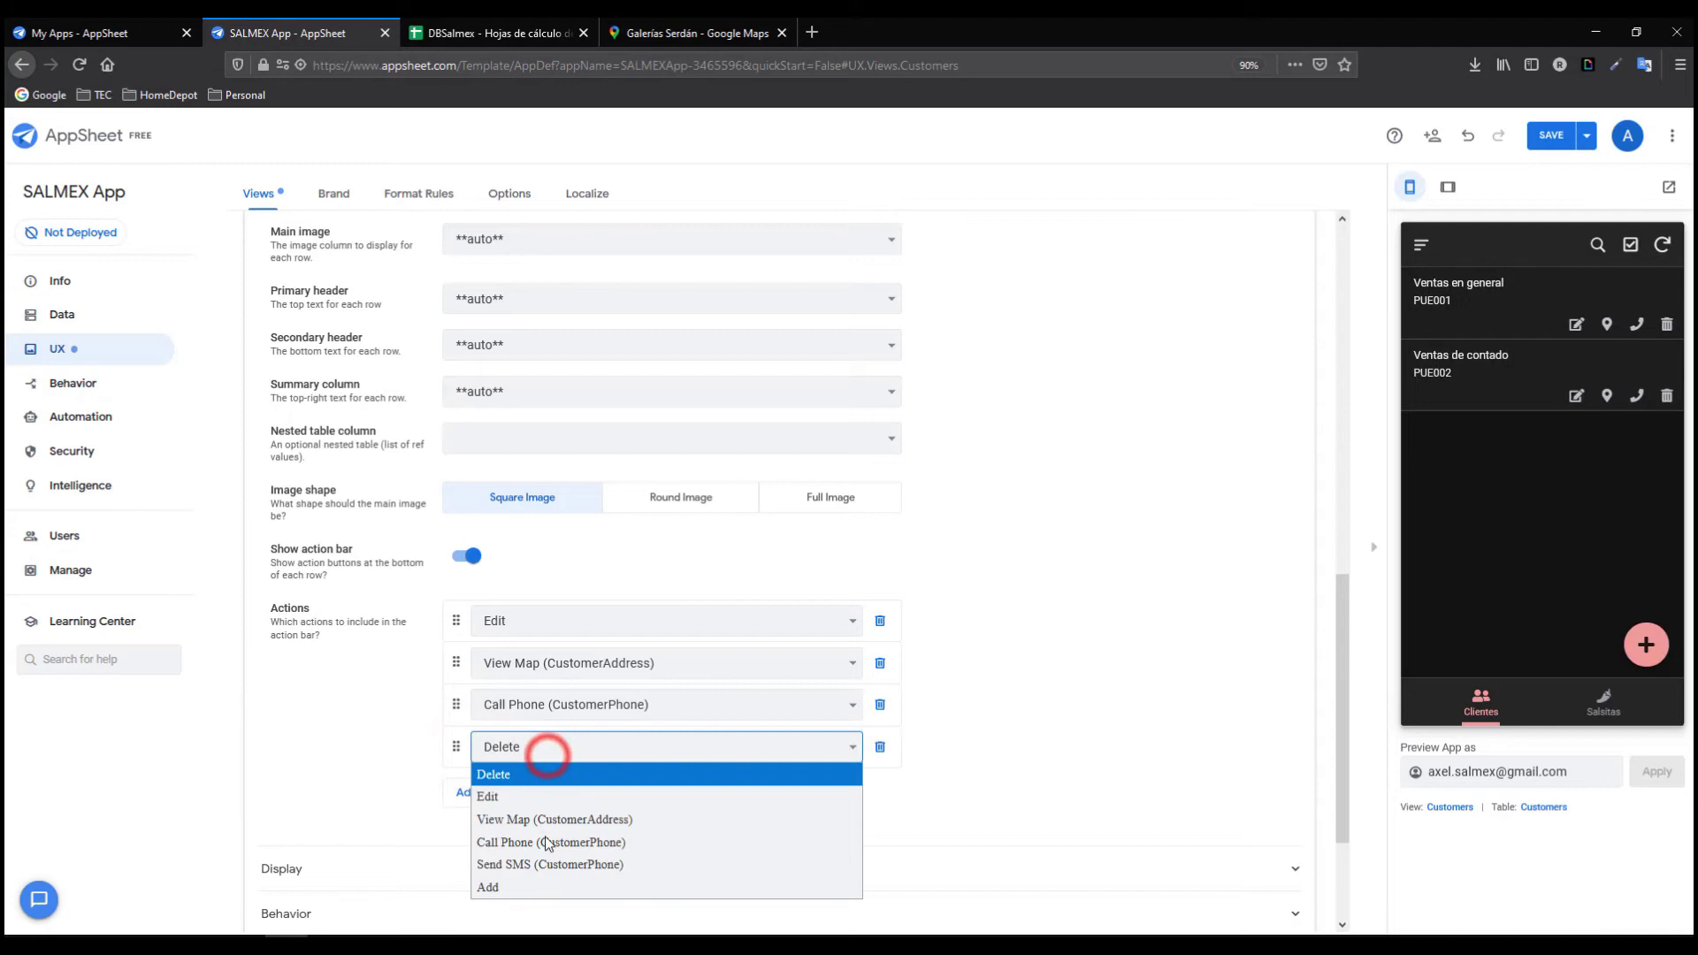
click(546, 860)
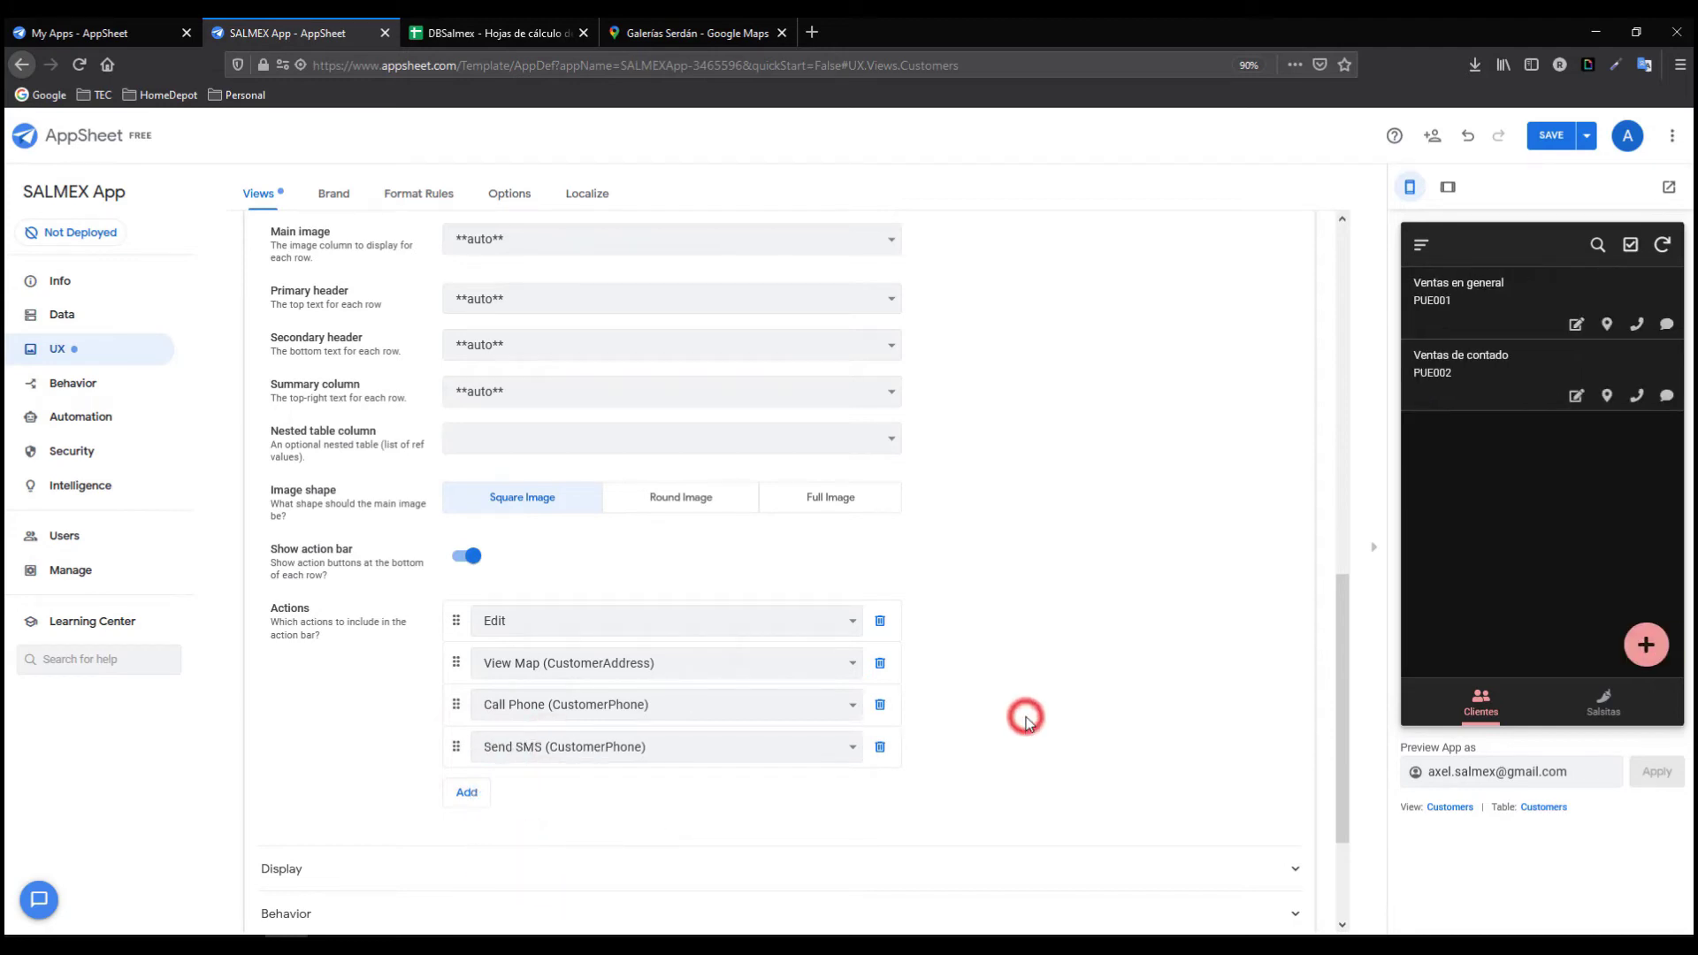
click(1123, 469)
mouse_move(1349, 616)
mouse_down()
mouse_move(1326, 662)
mouse_move(1311, 228)
mouse_up()
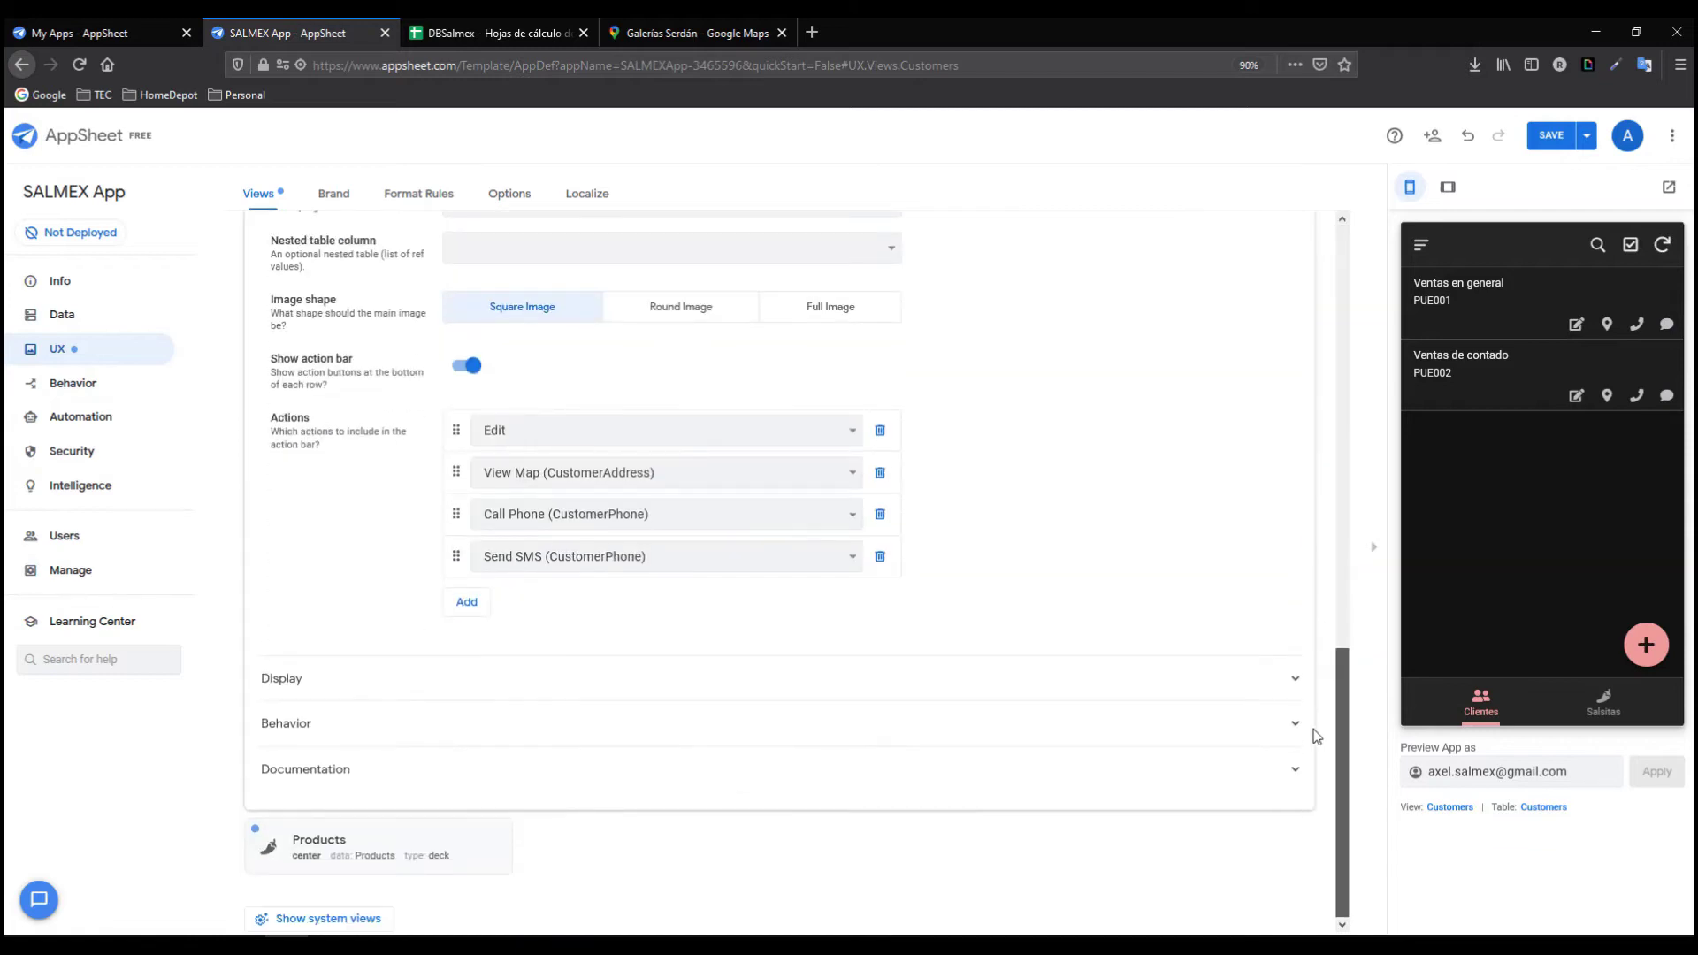
Step: Save the action-bar changes and return to the DBSalmex Customers sheet
click(1539, 138)
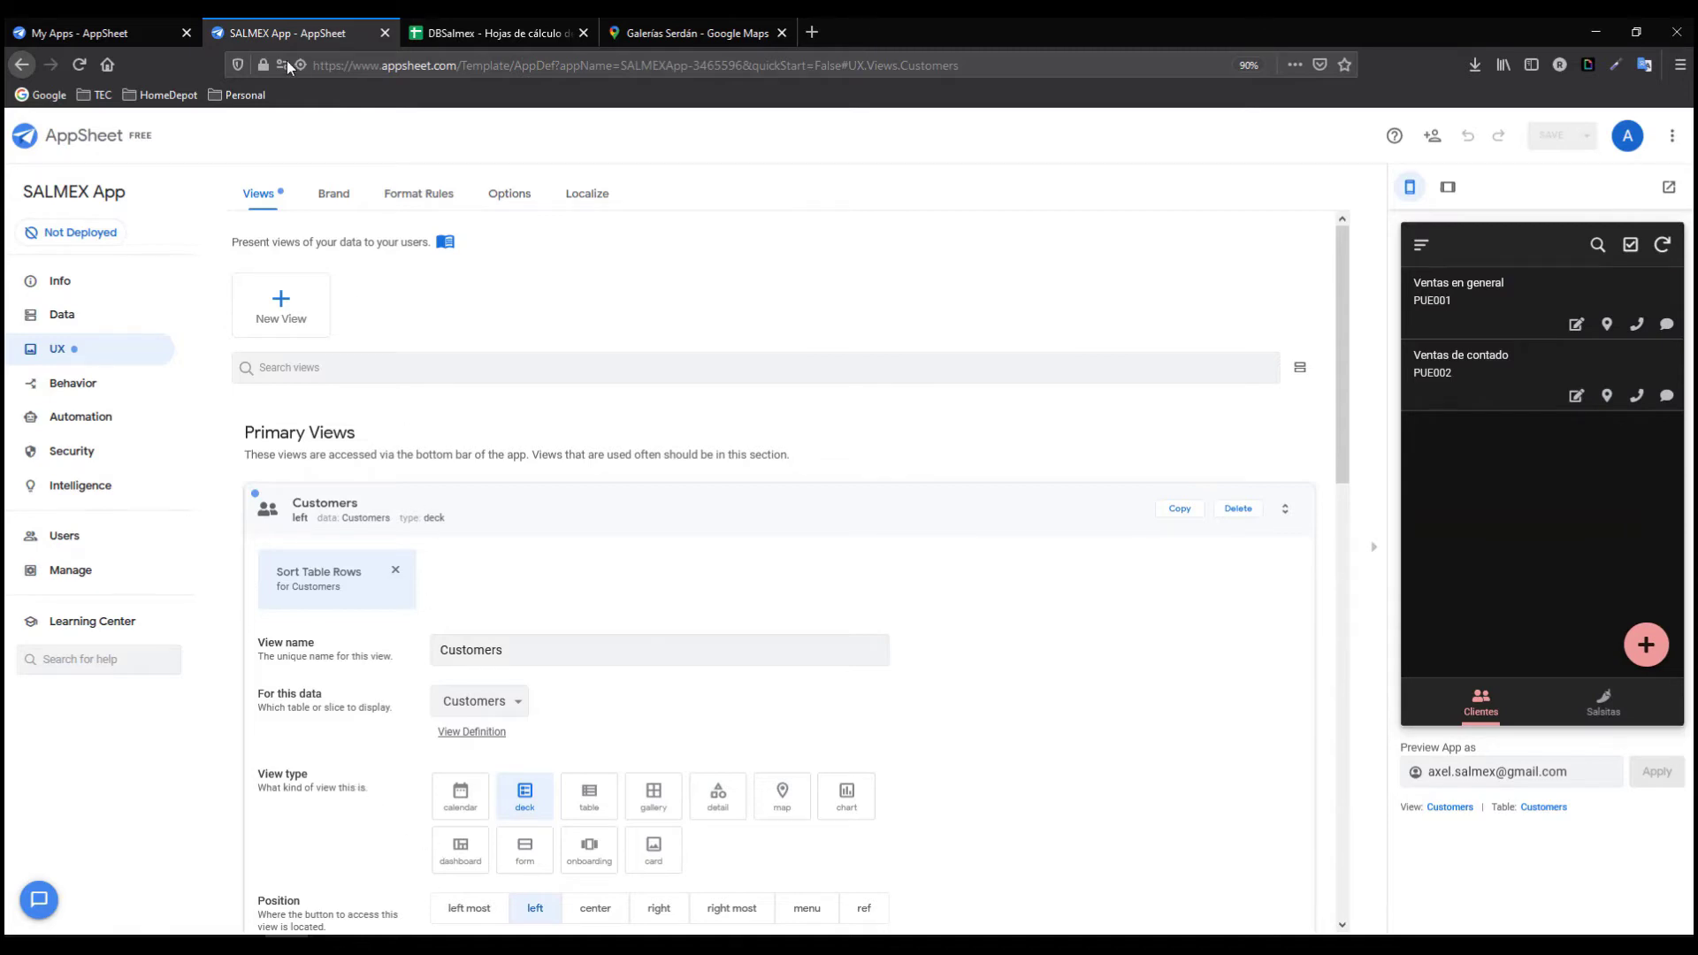
click(459, 24)
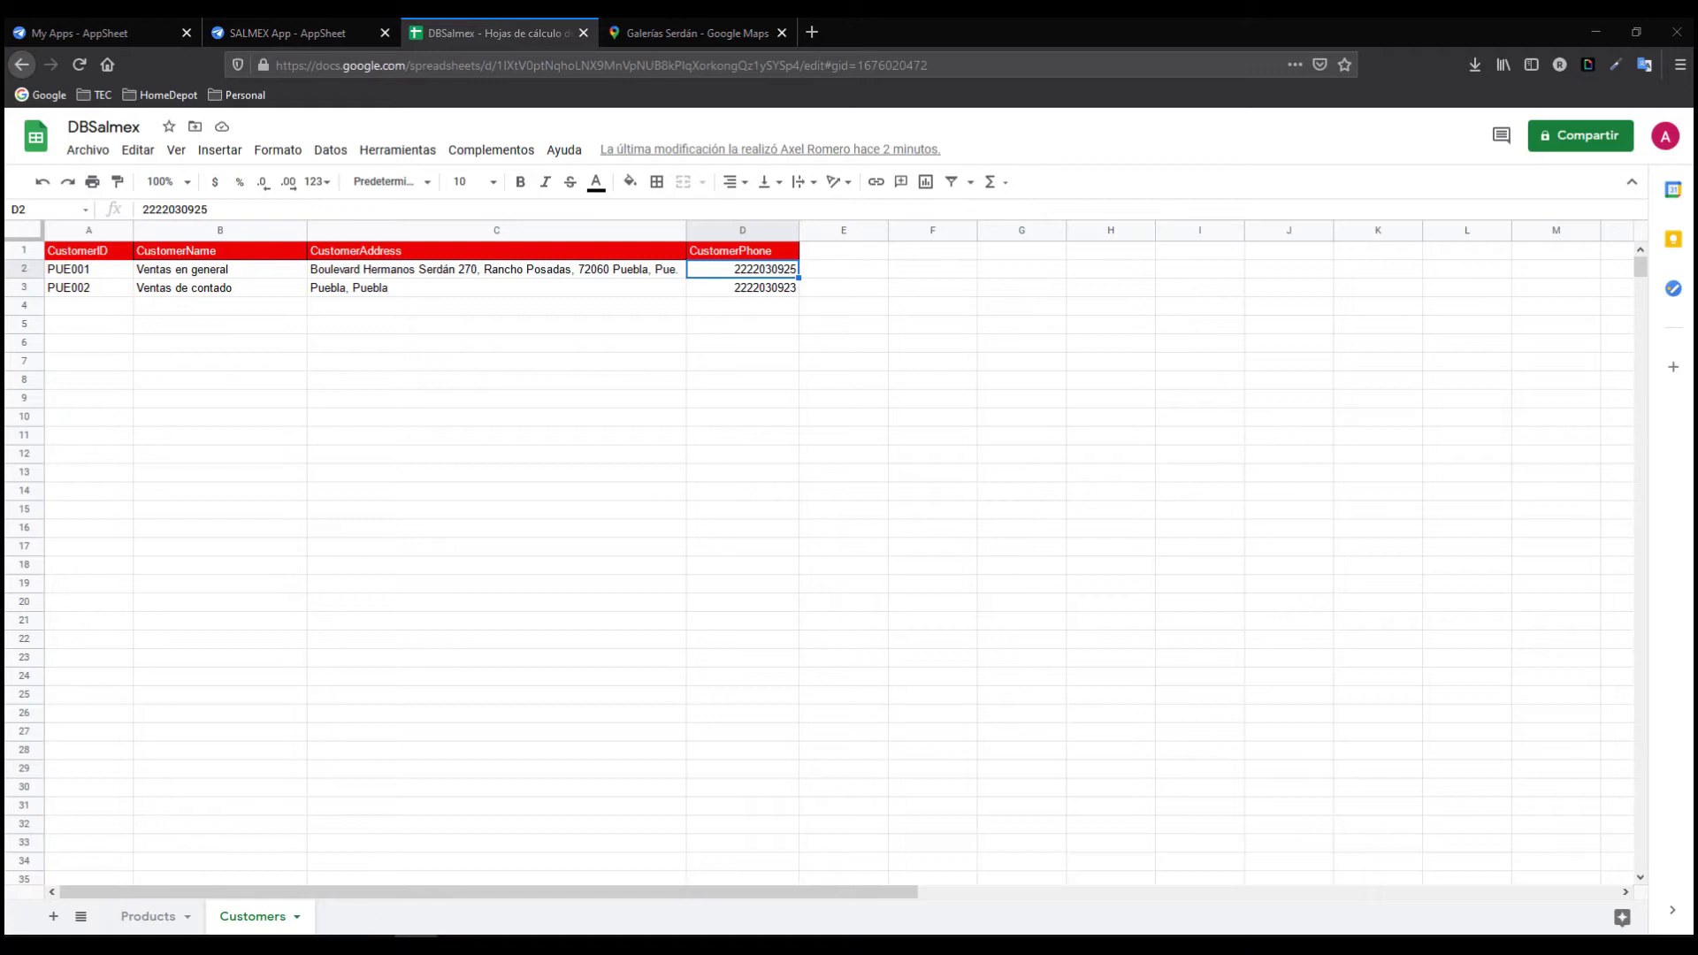
drag(533, 377, 517, 247)
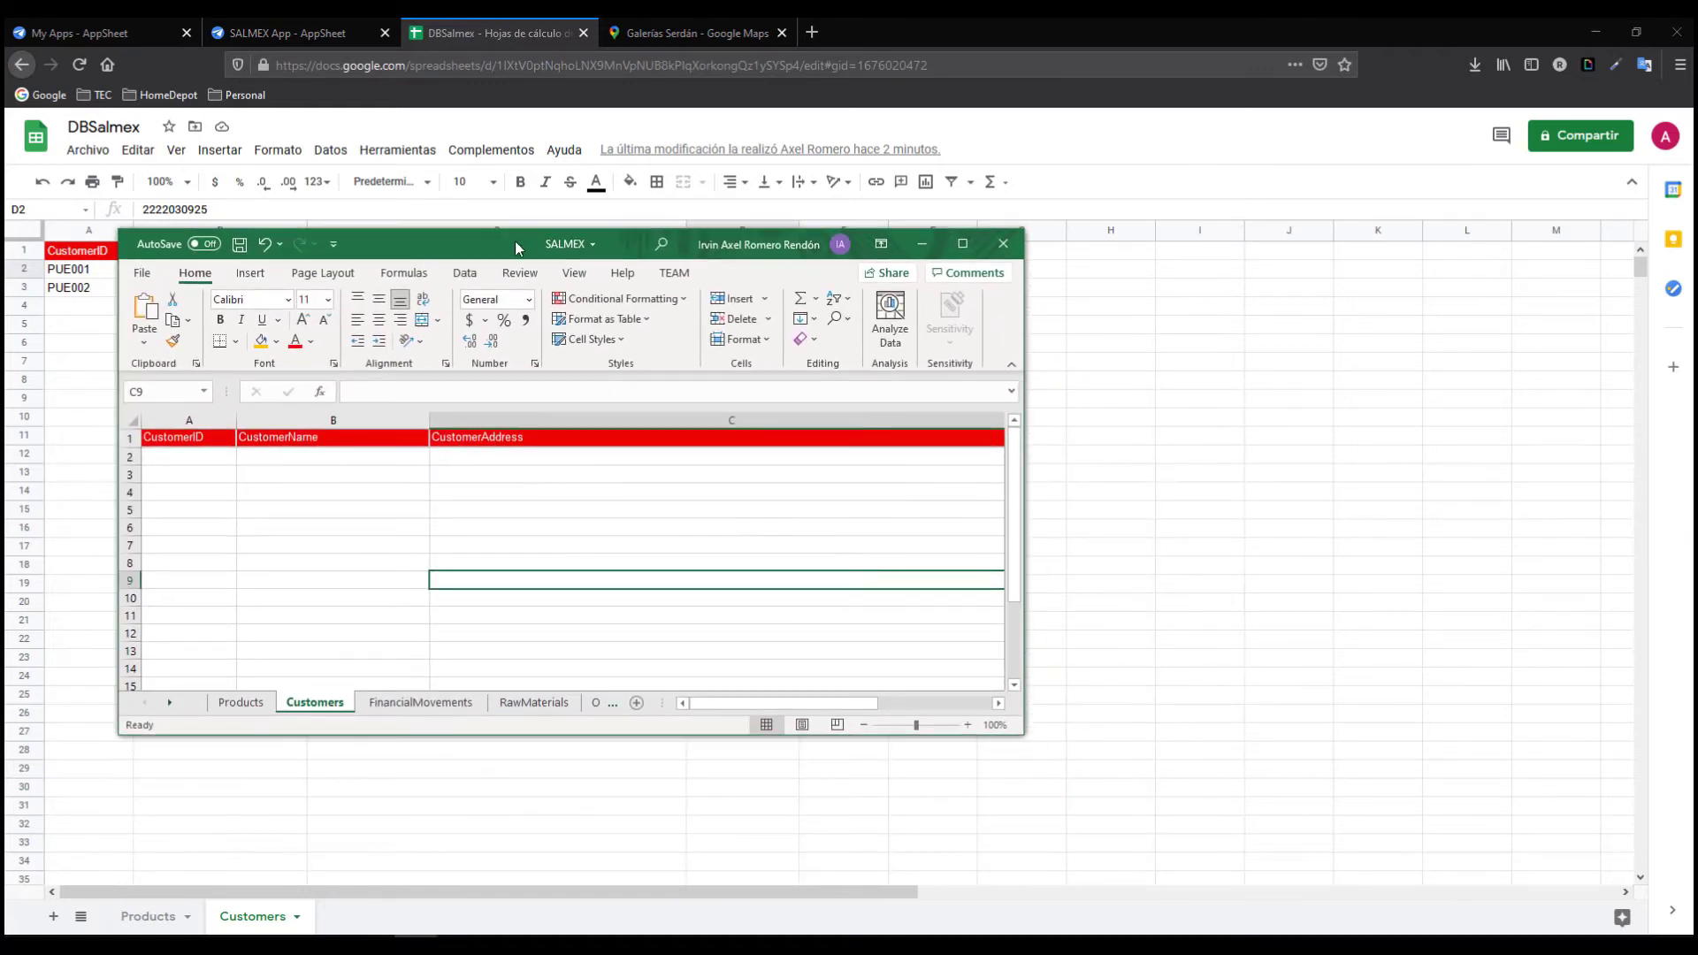
click(430, 703)
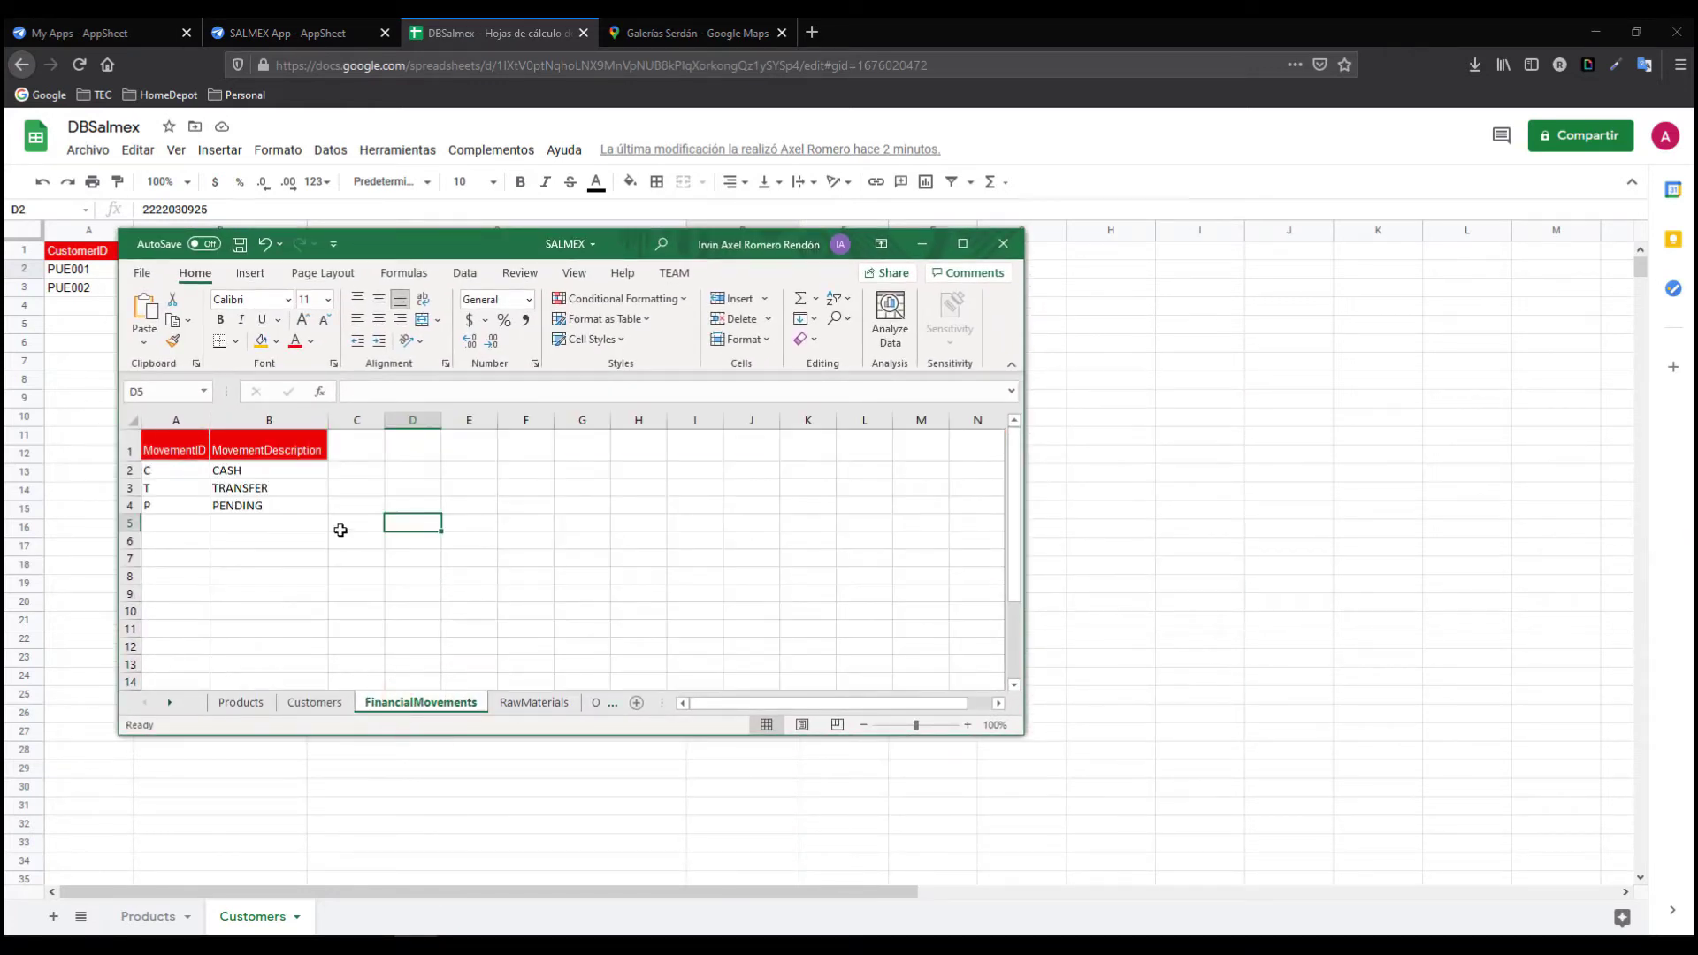
mouse_move(162, 470)
mouse_down()
mouse_move(232, 473)
mouse_move(212, 497)
mouse_move(254, 505)
mouse_up()
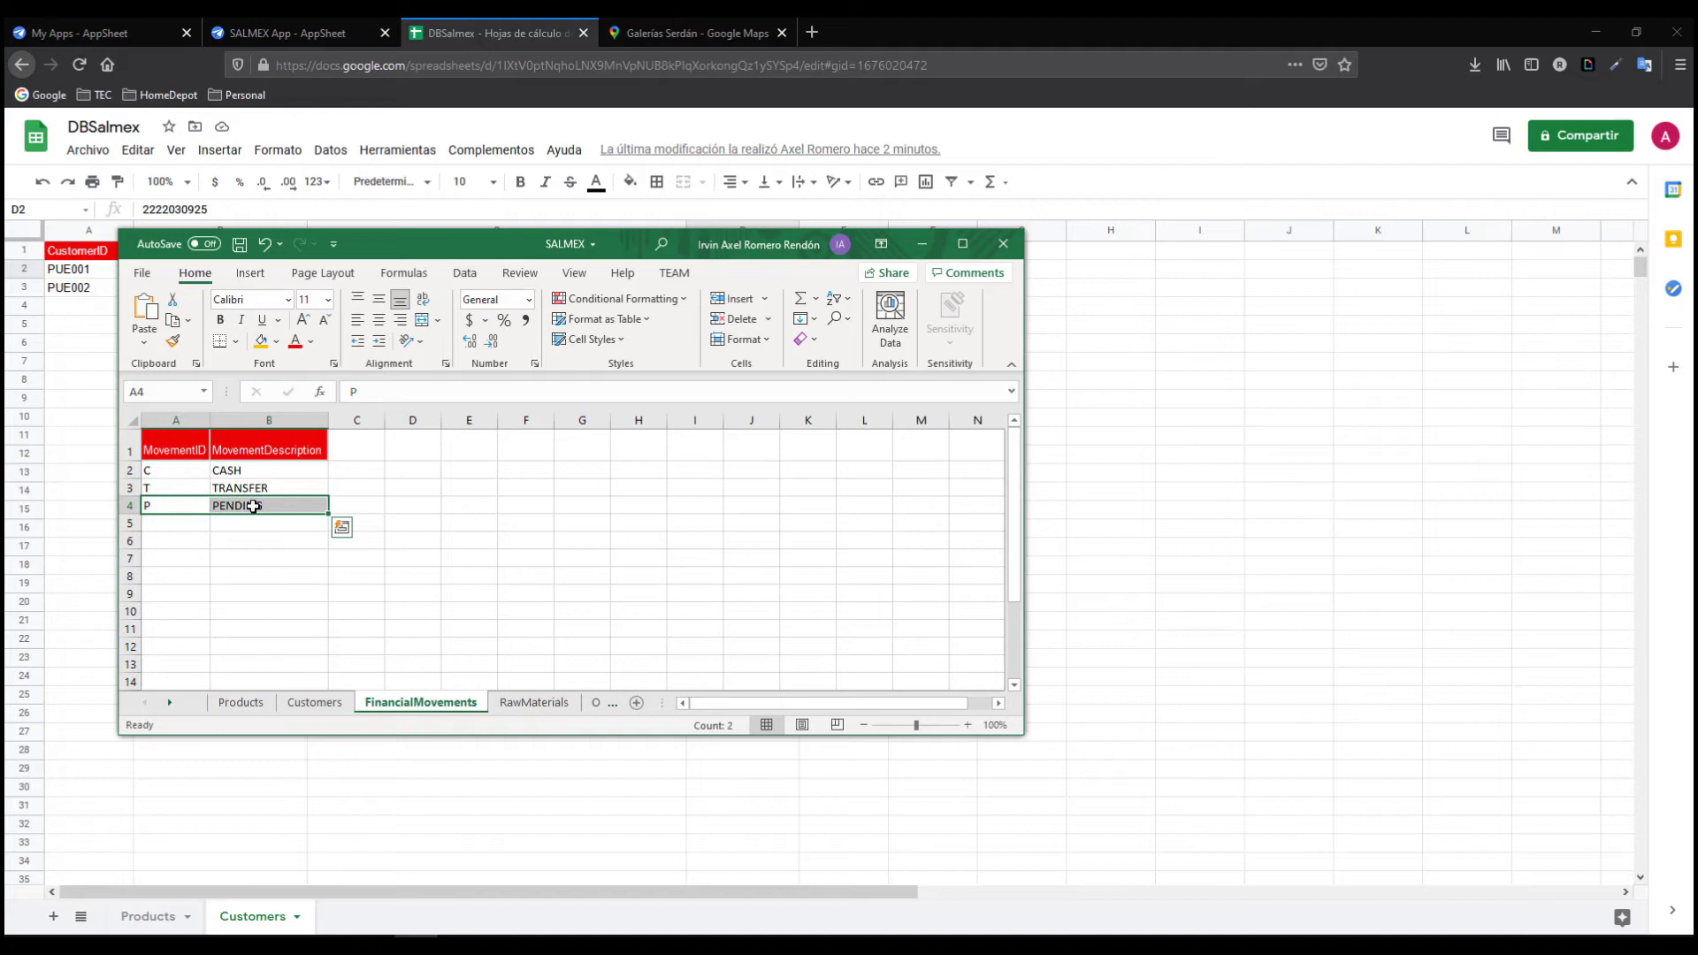
drag(246, 477, 270, 509)
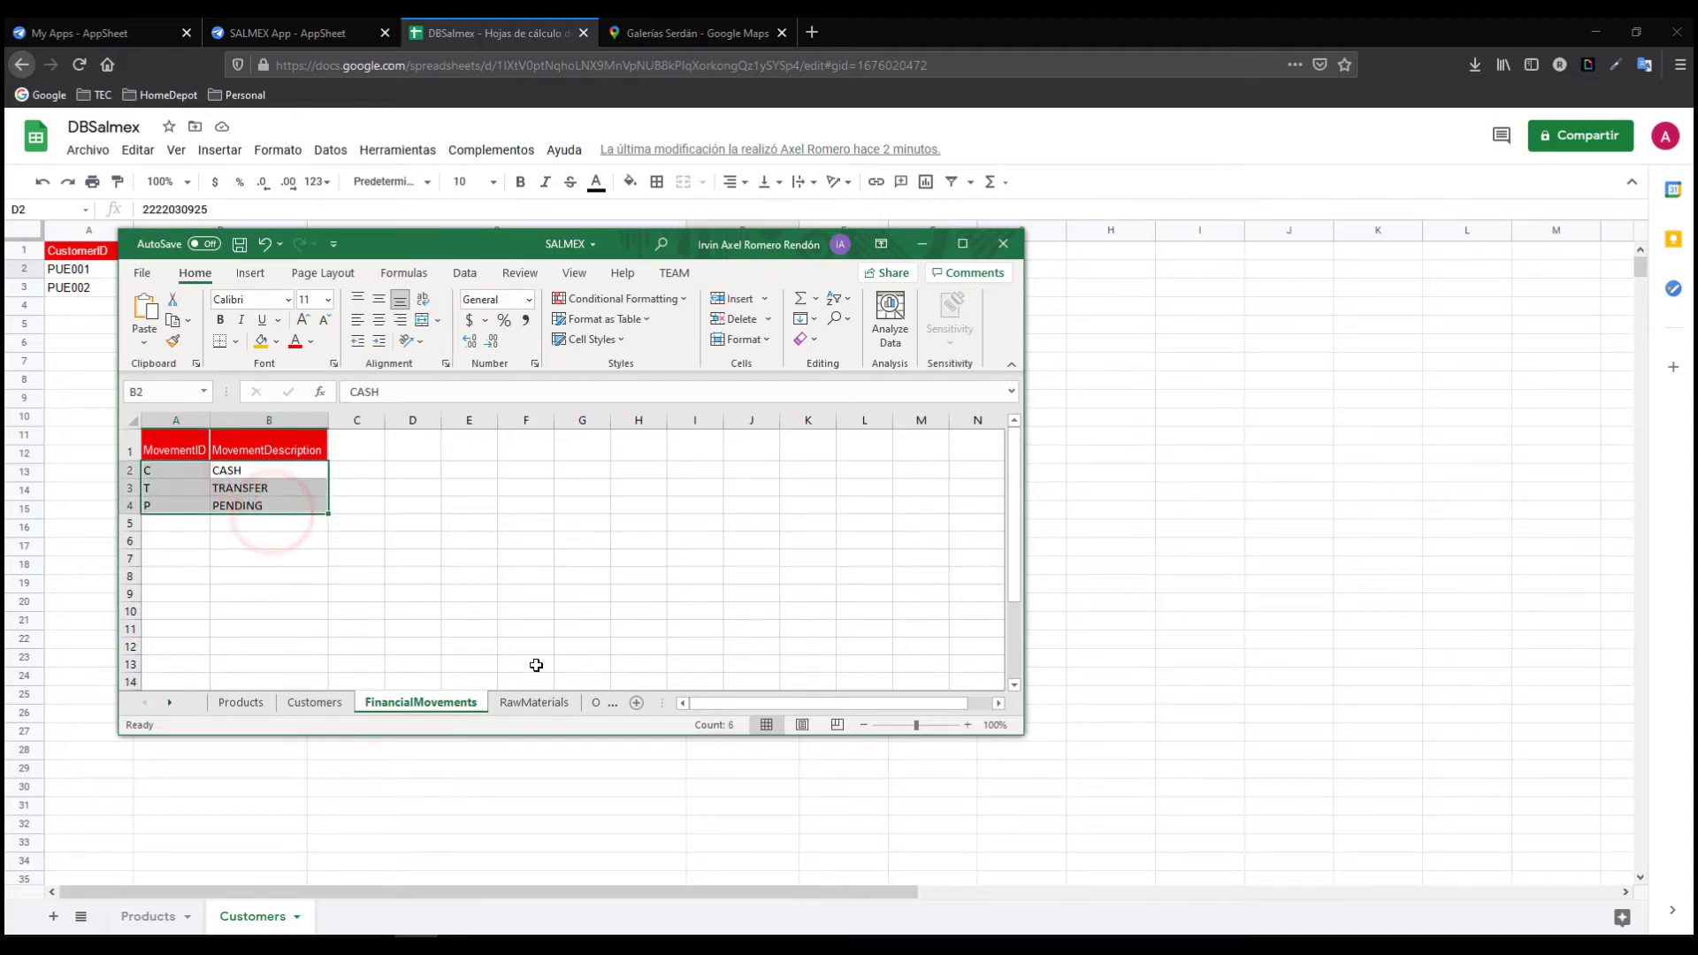
click(921, 244)
Step: Add a new sheet named FinancialMovements
click(53, 916)
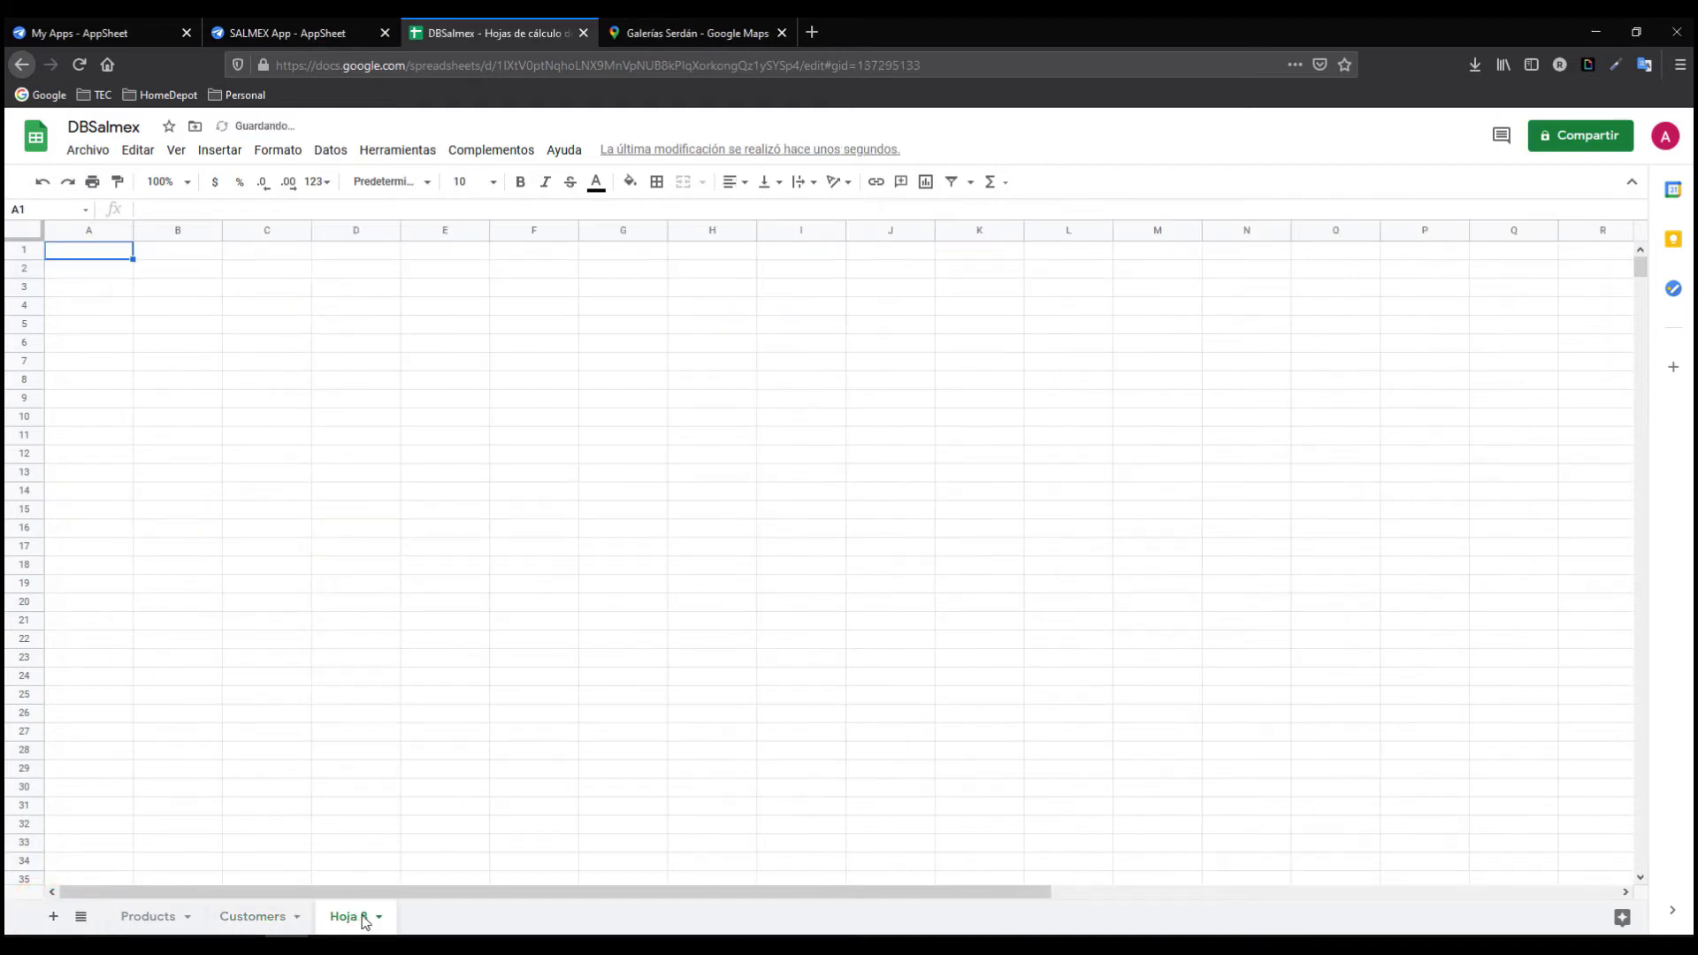
right_click(365, 921)
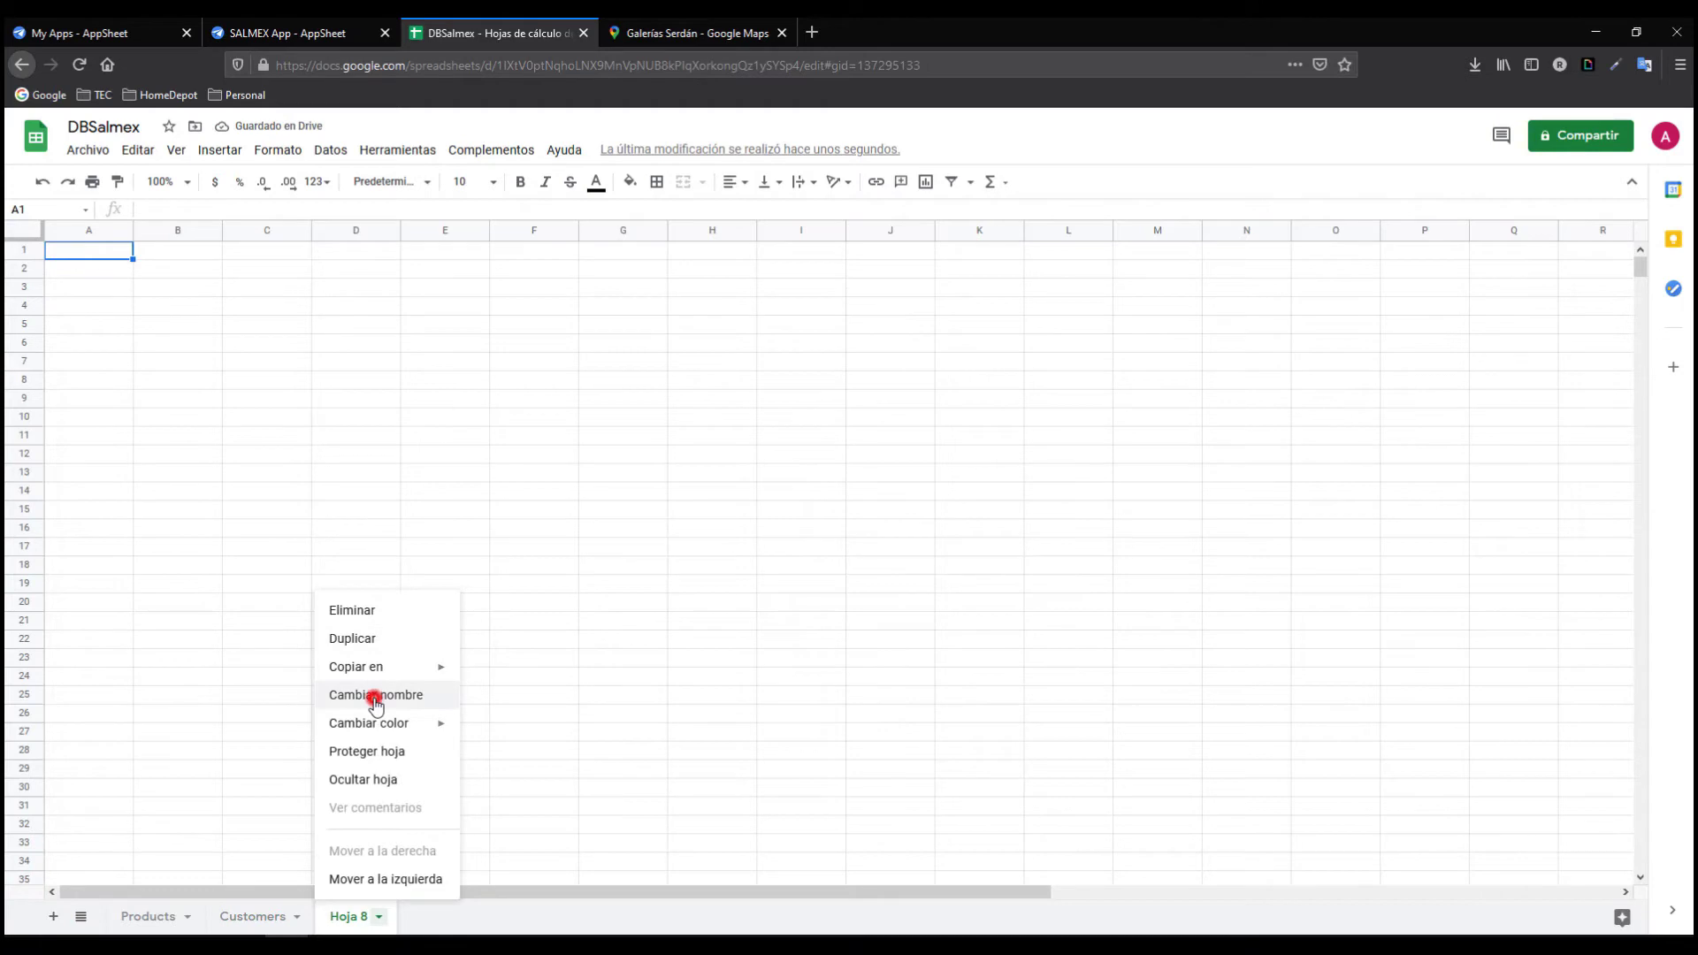
click(375, 699)
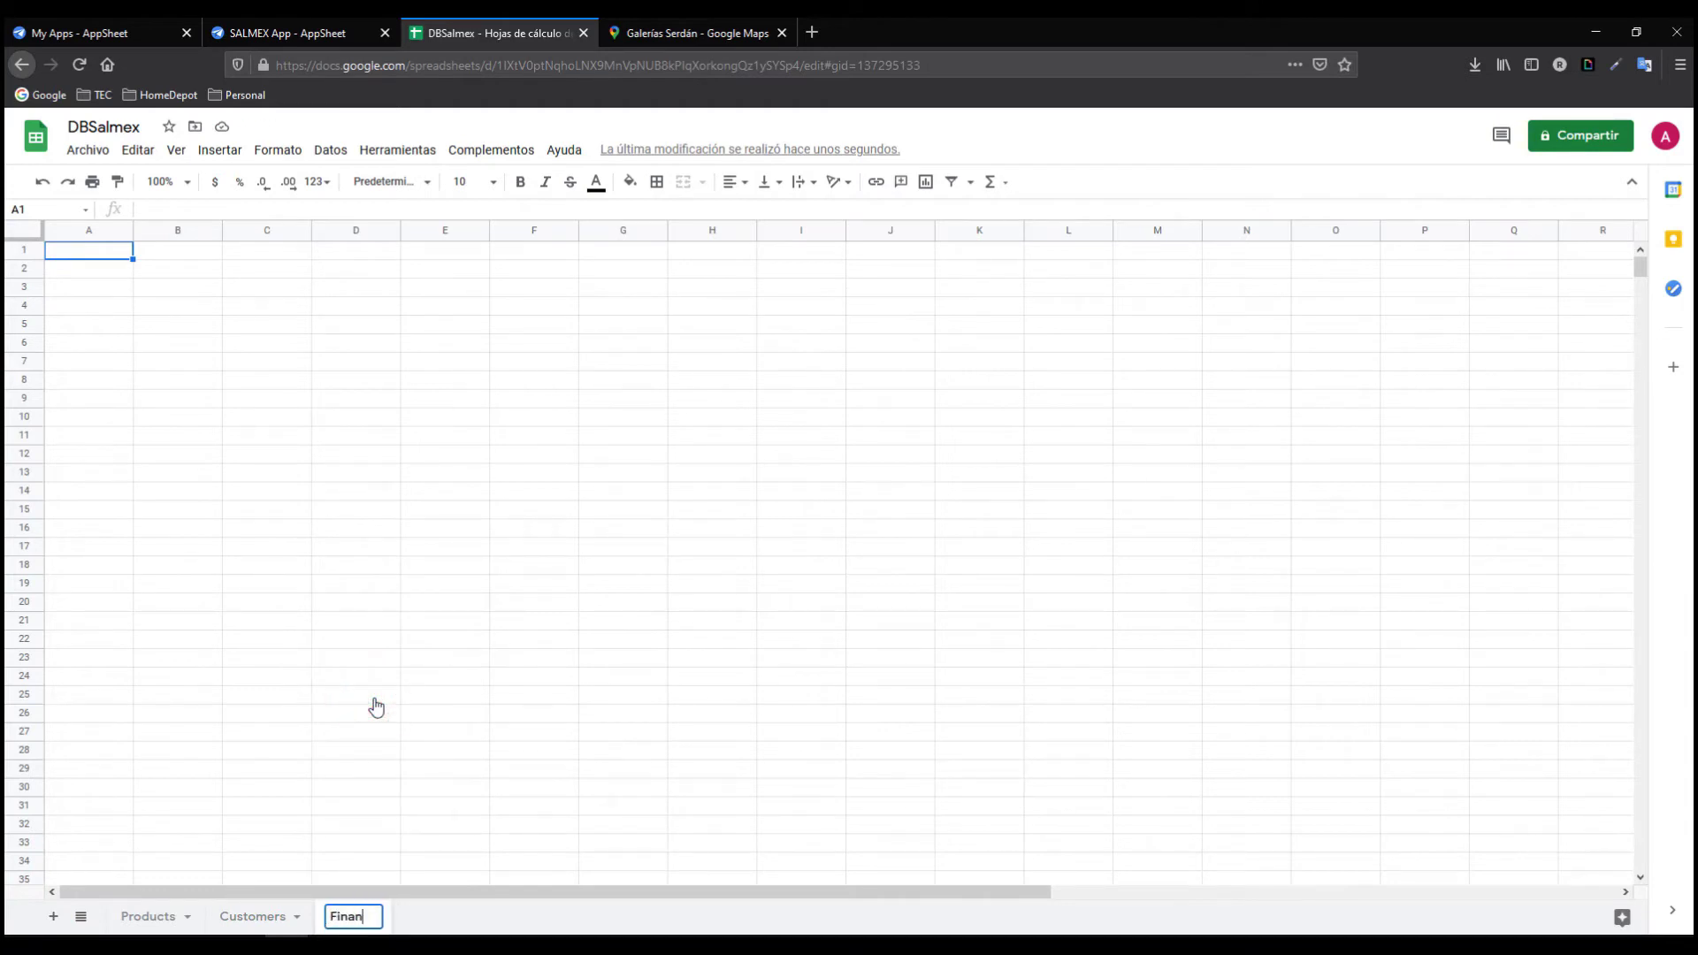
text(FinancialMovements)
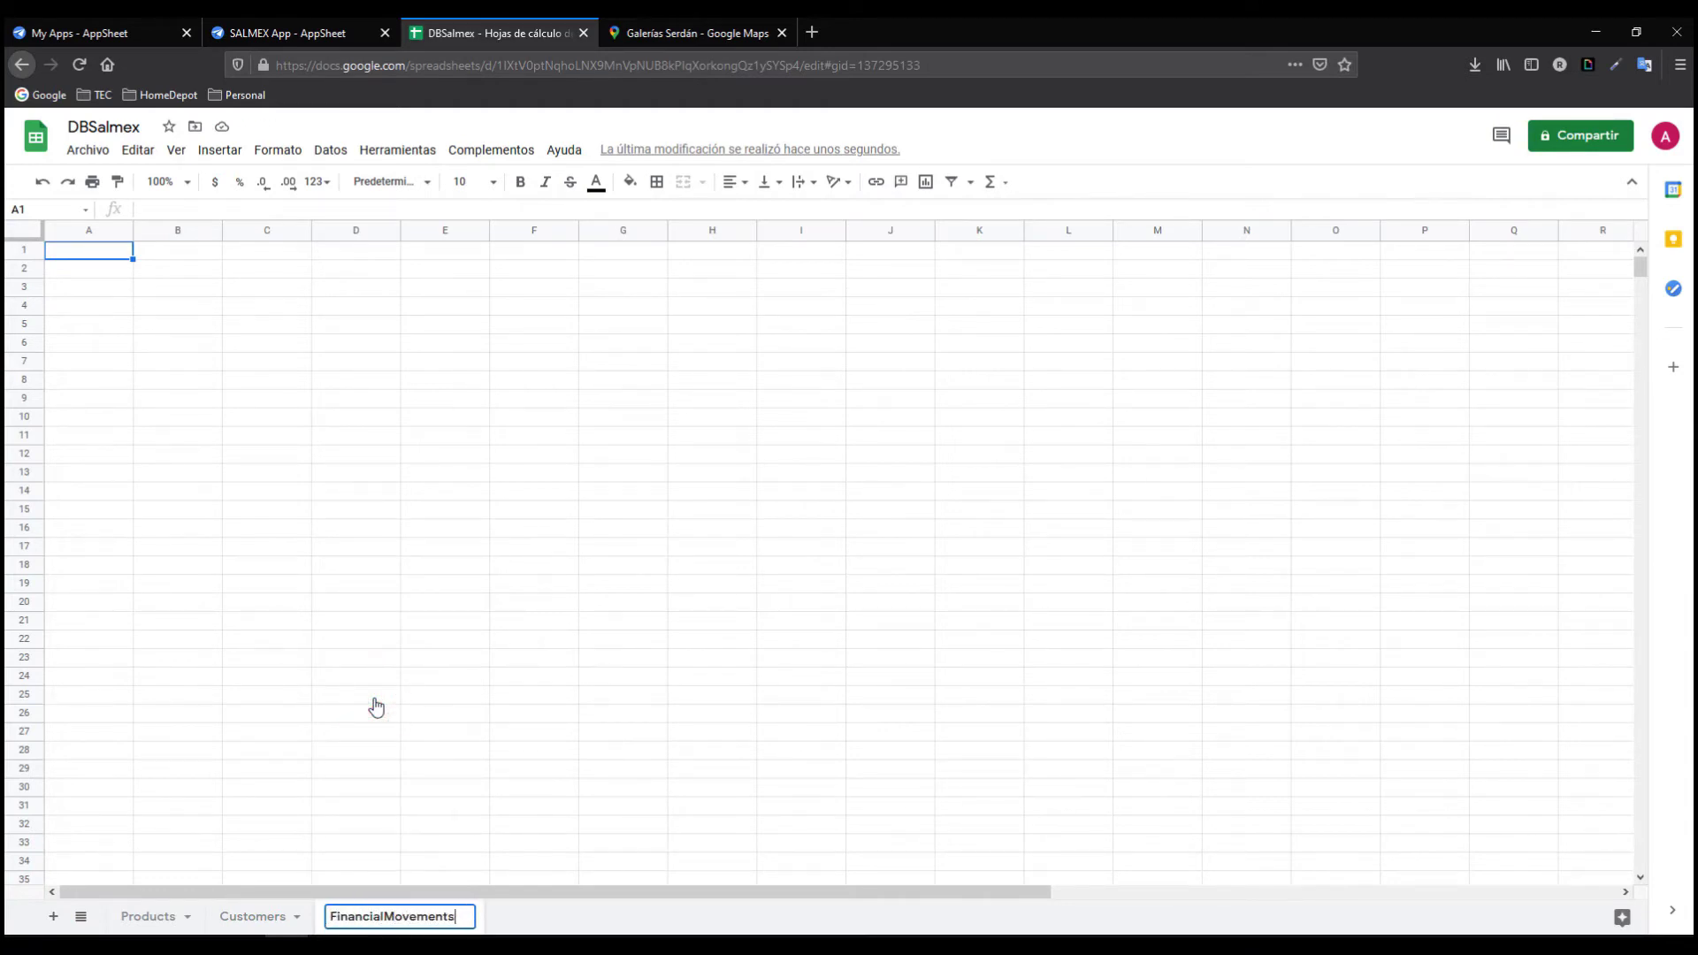
key(Return)
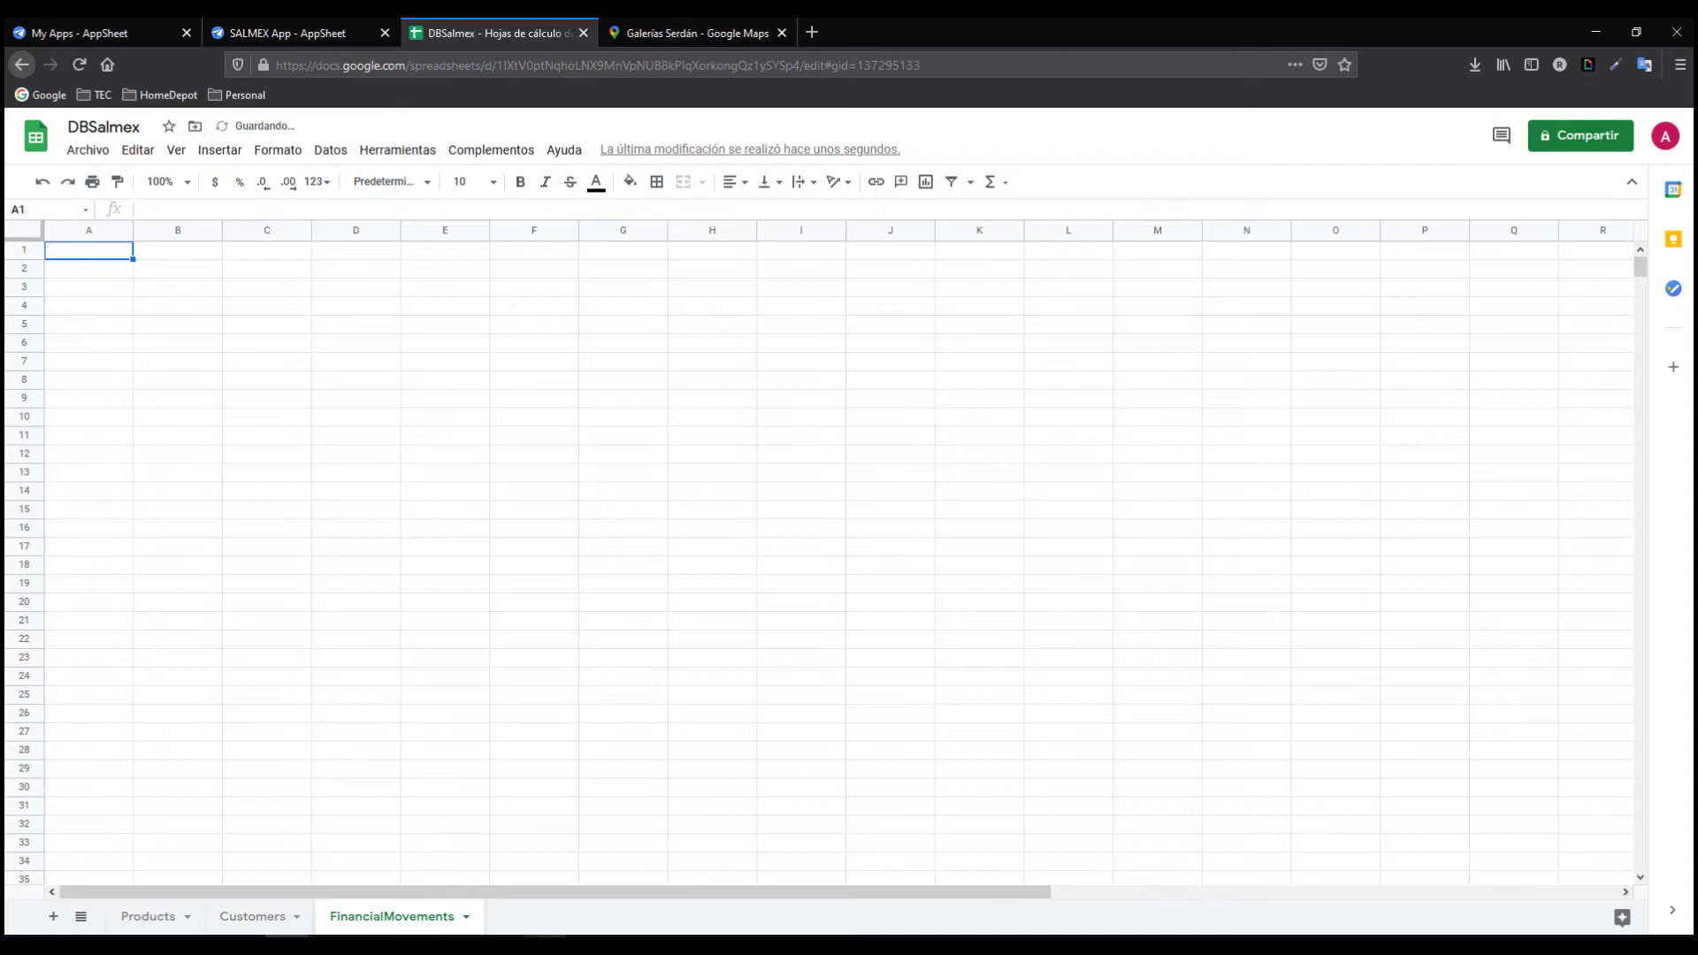
Step: Copy the movement table from Excel and paste it into FinancialMovements at A1
key(alt+Tab)
click(316, 485)
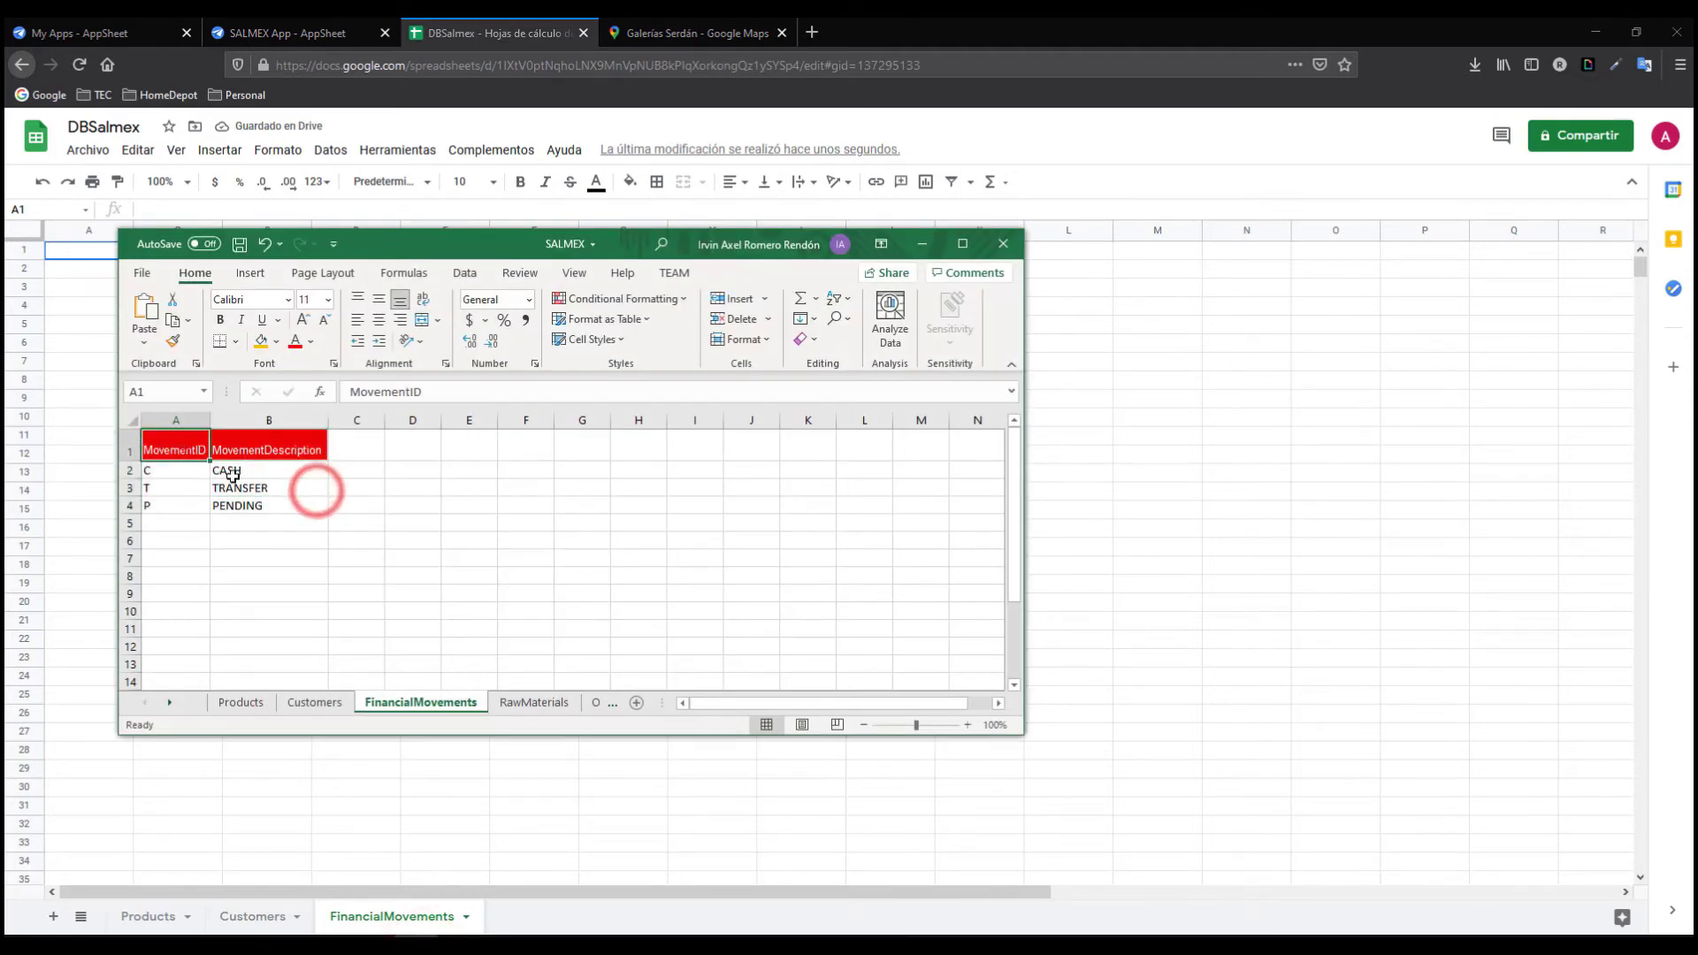
drag(182, 446, 275, 500)
key(ctrl+c)
click(919, 243)
click(78, 252)
key(ctrl+v)
click(118, 309)
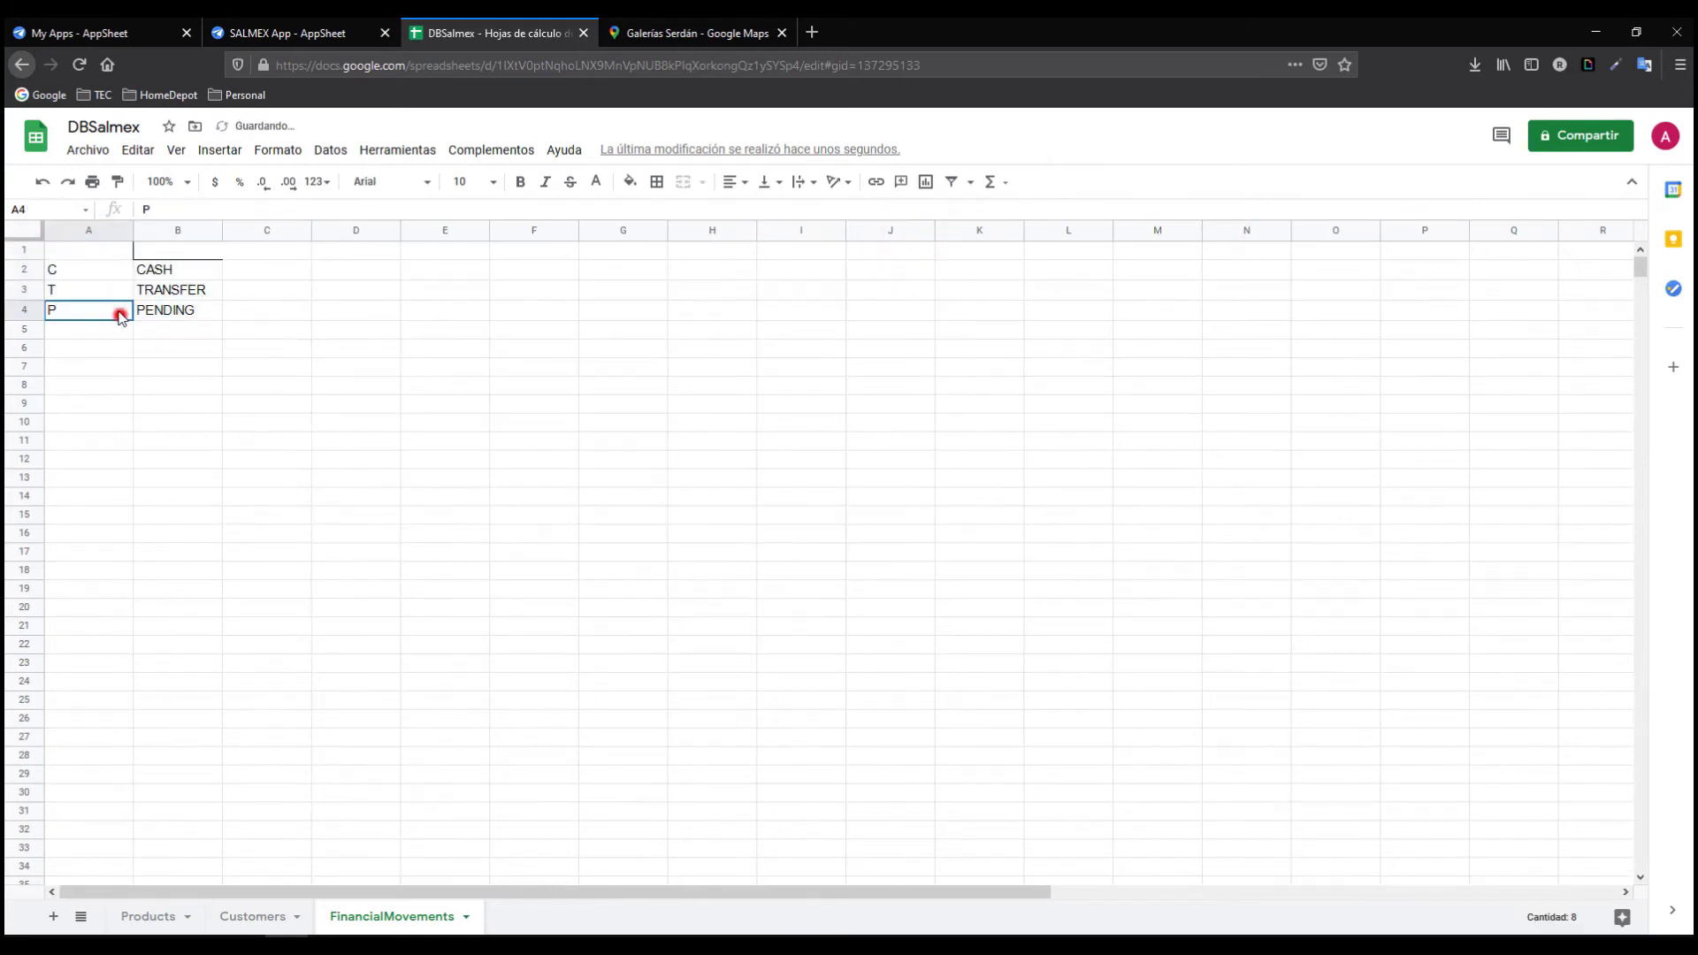
Step: Paint the Customers sheet's red header format onto FinancialMovements A1:B1
click(258, 916)
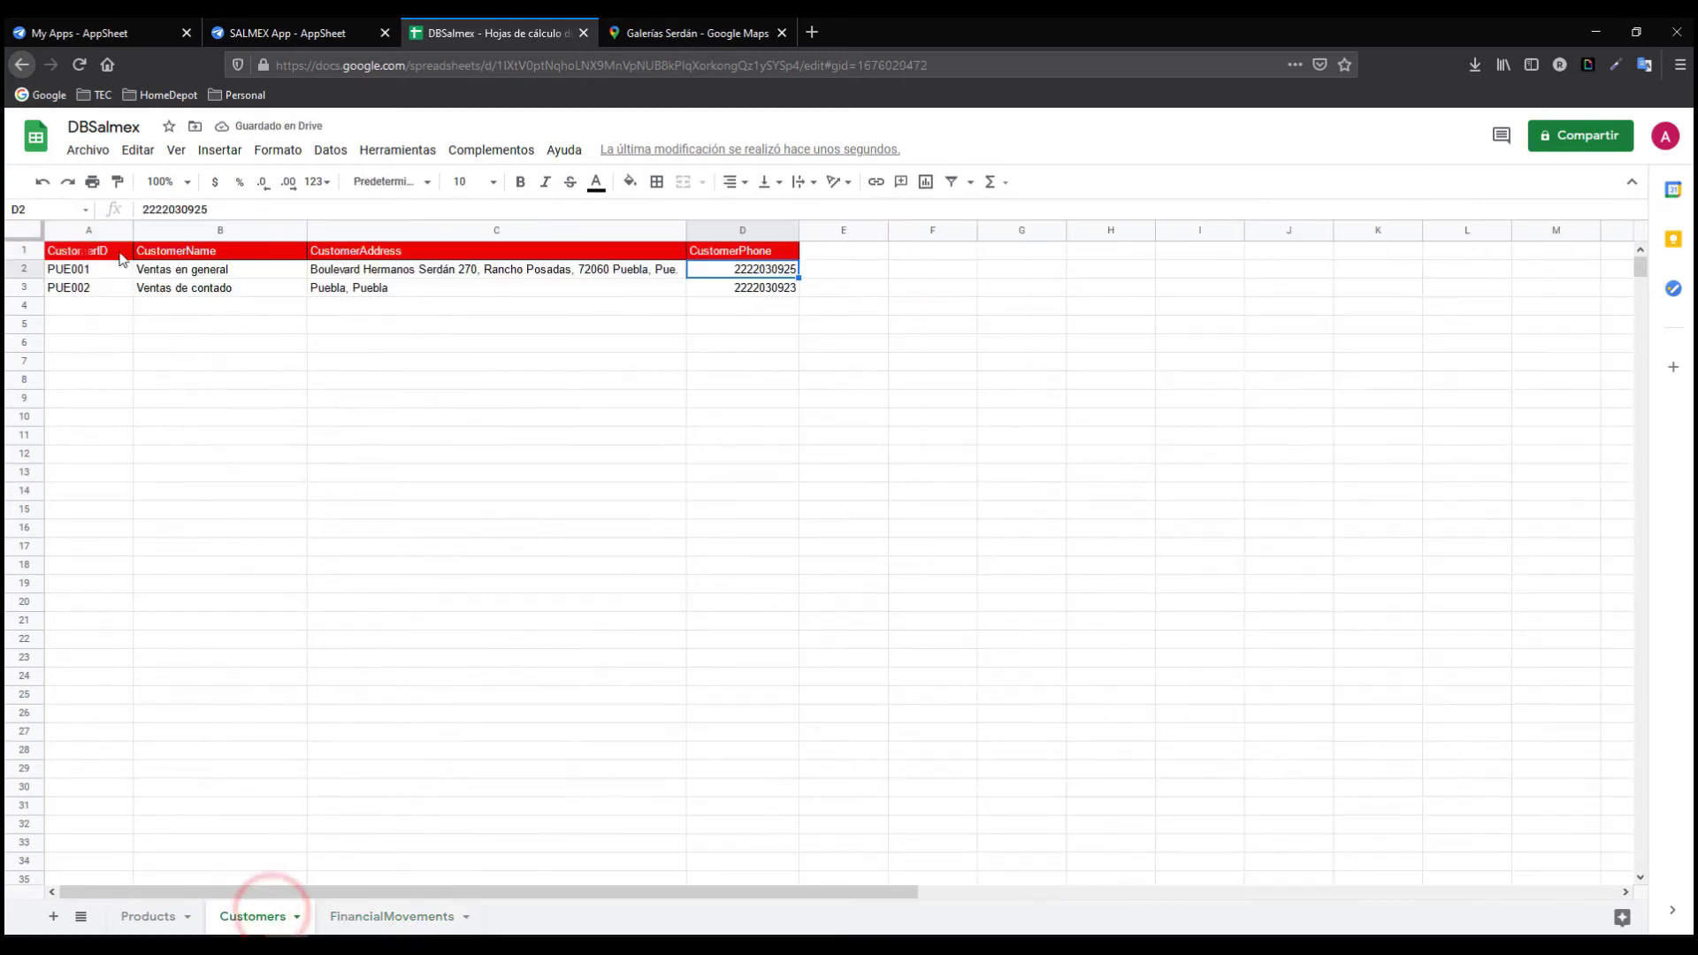
drag(80, 250, 162, 258)
click(118, 181)
click(376, 916)
click(84, 250)
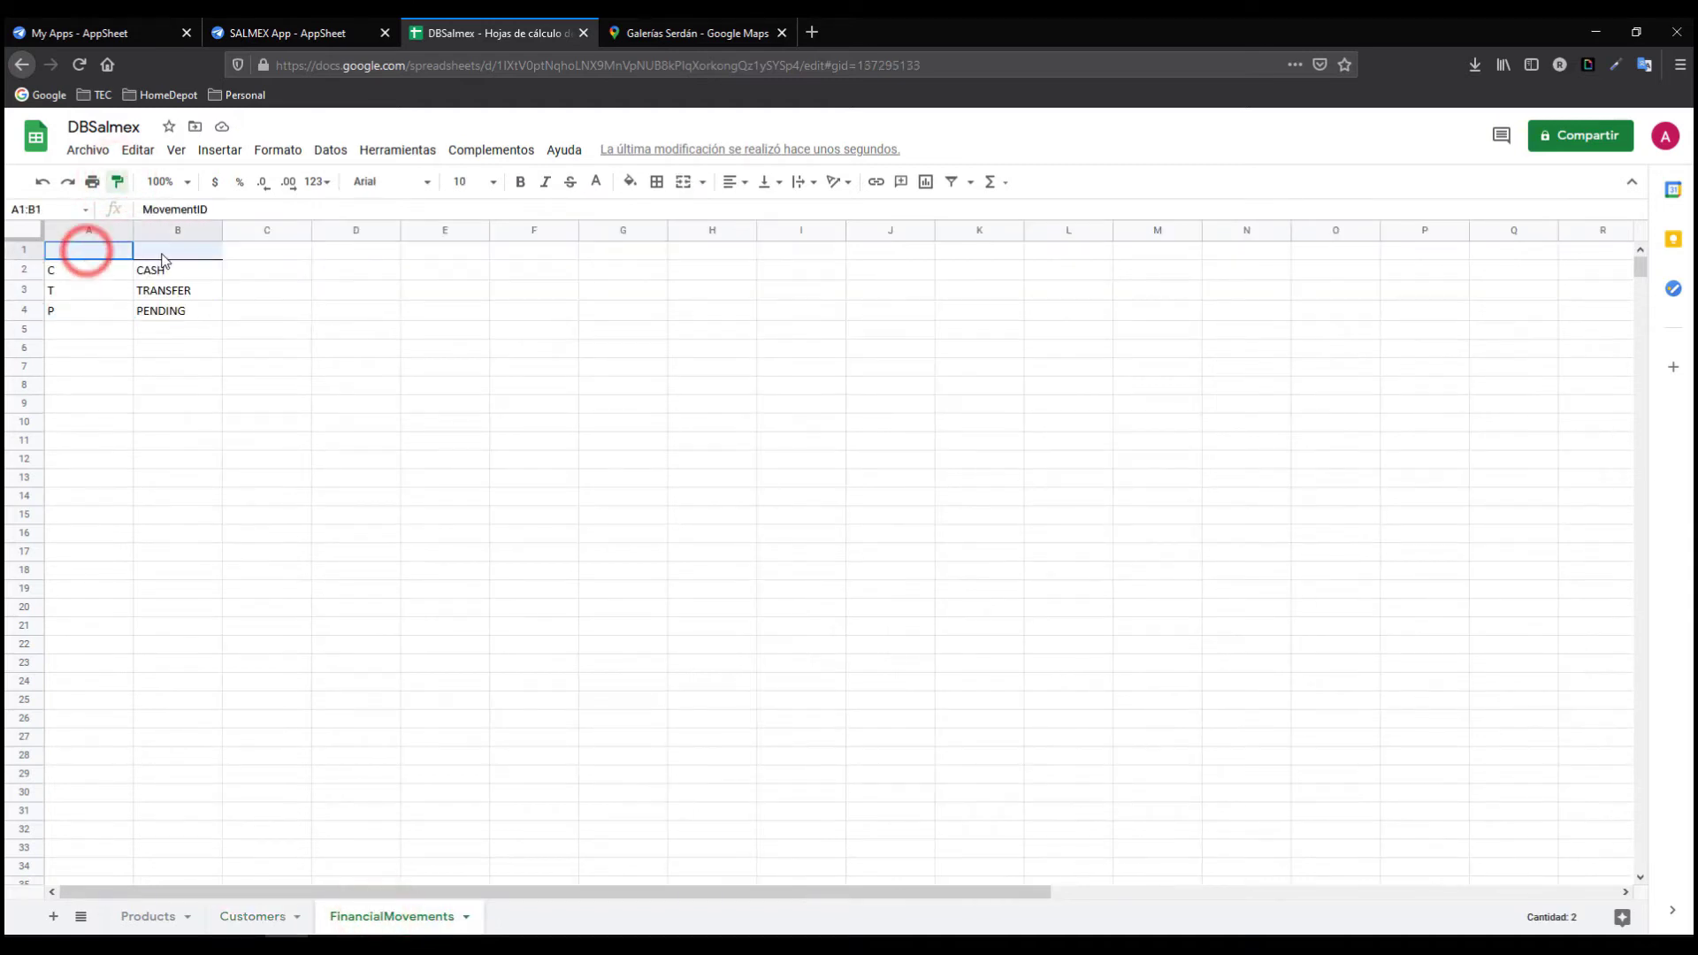
Step: Review the pasted MovementID codes C, T, P and the CASH, TRANSFER, PENDING rows
click(97, 310)
click(67, 250)
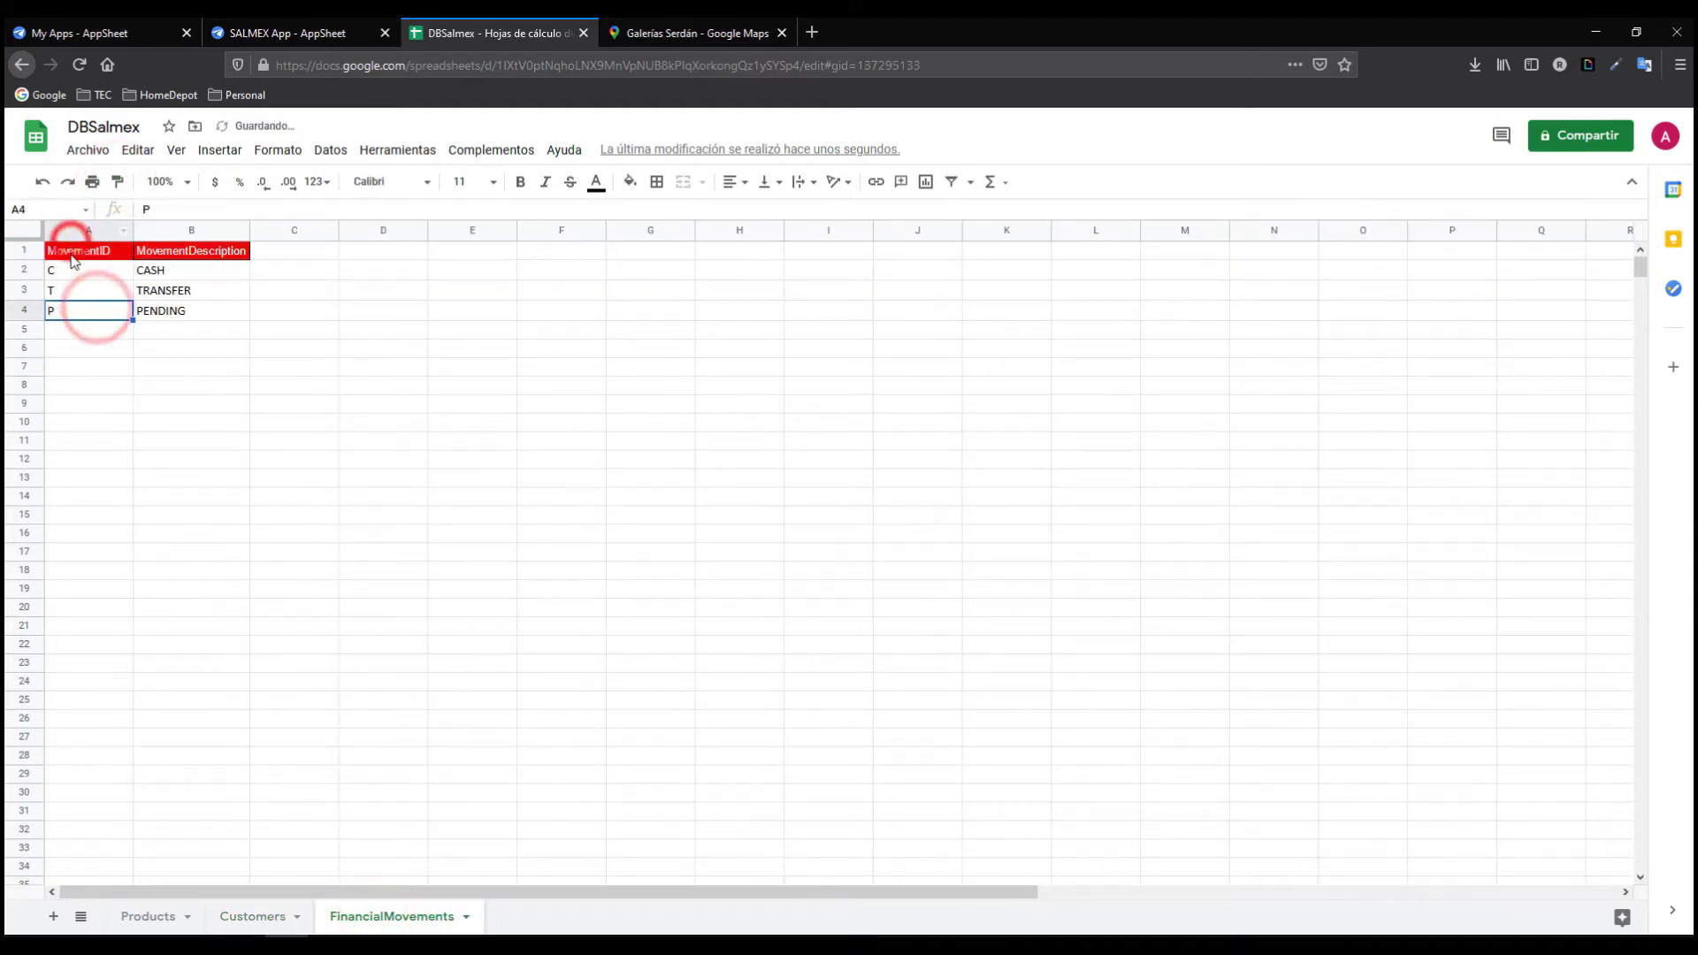
click(67, 271)
drag(70, 292, 69, 316)
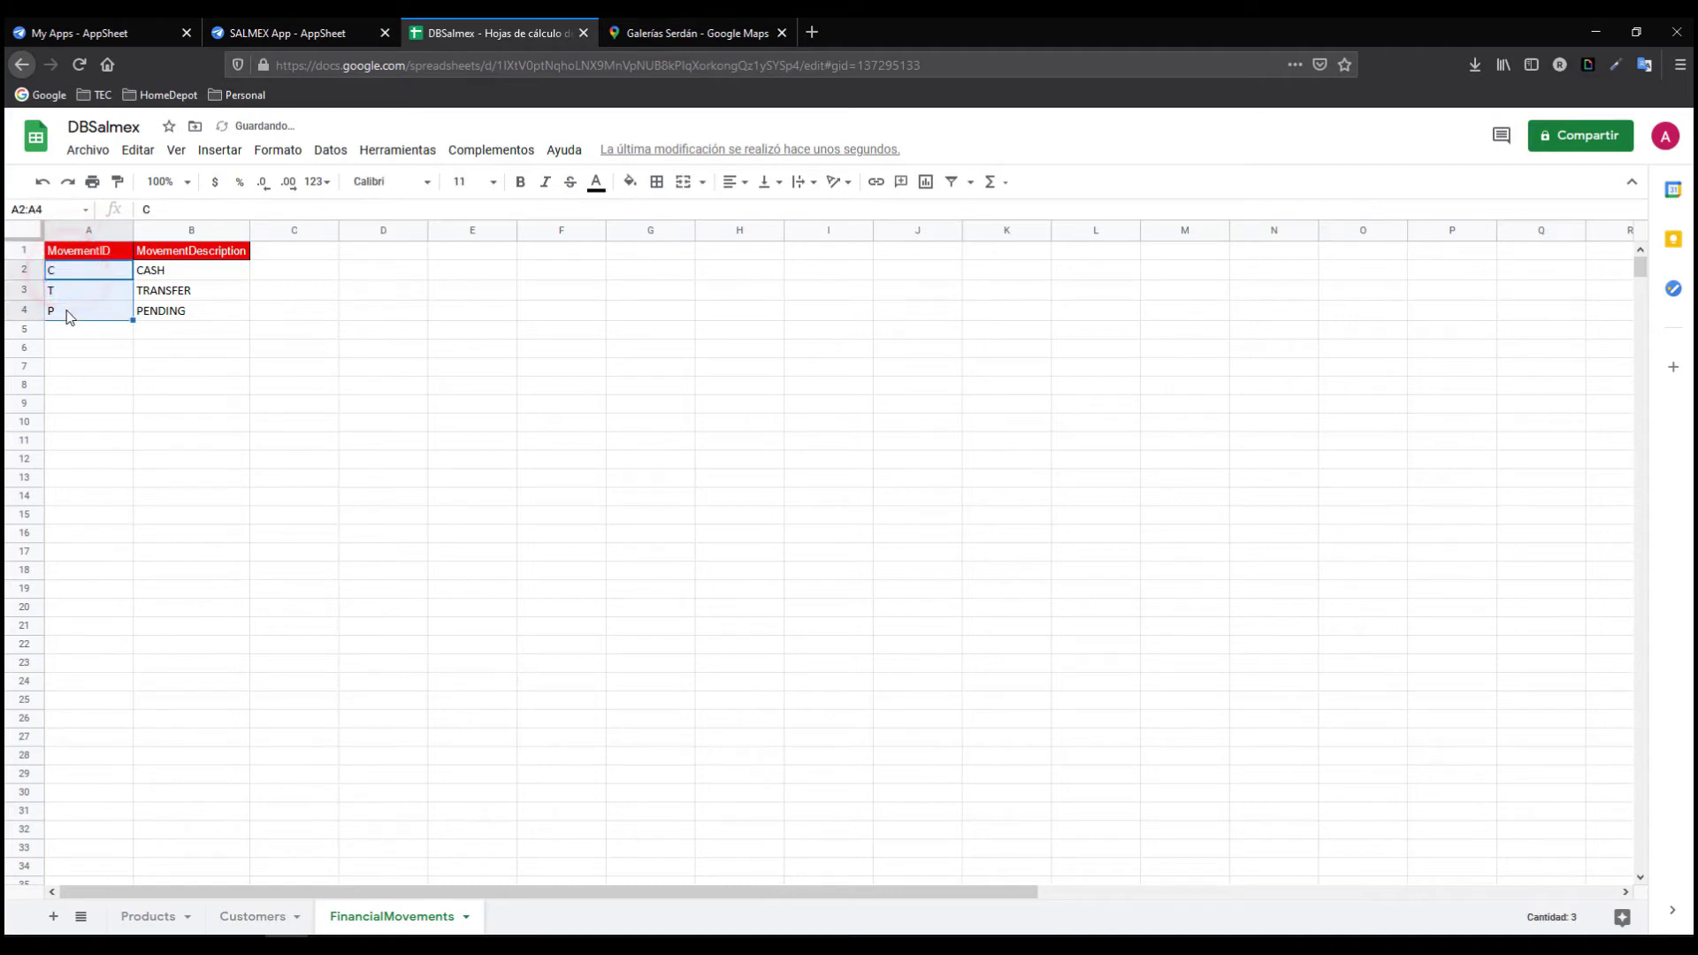
double_click(89, 255)
click(88, 272)
click(103, 251)
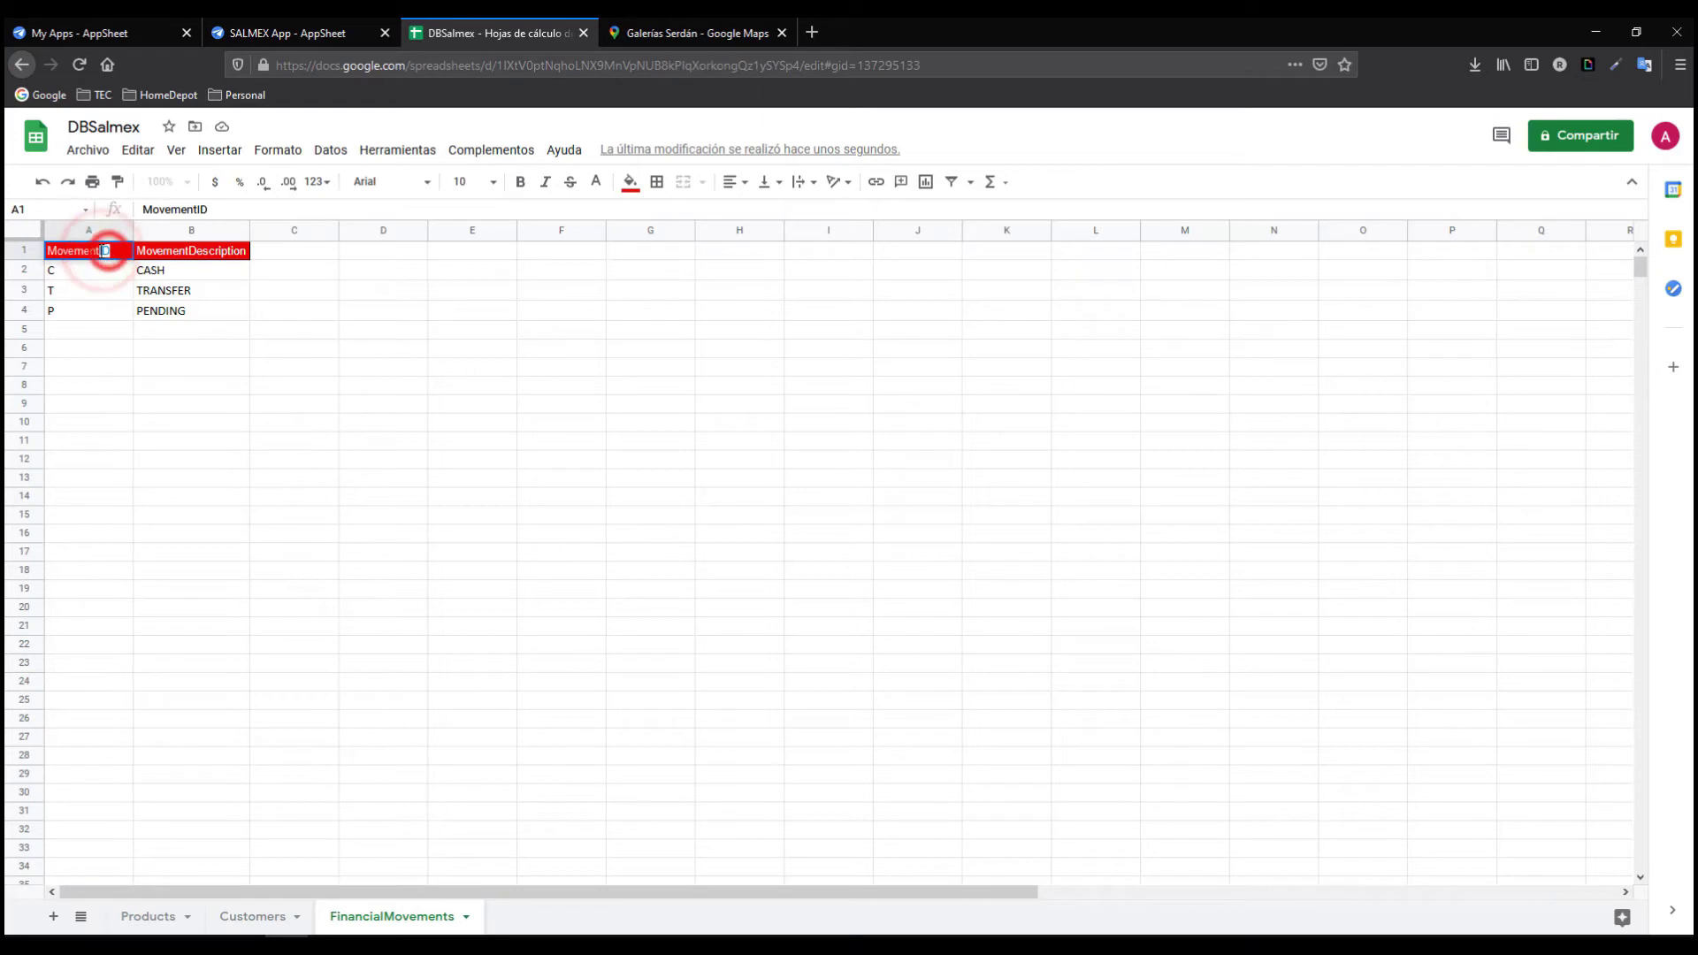
click(97, 283)
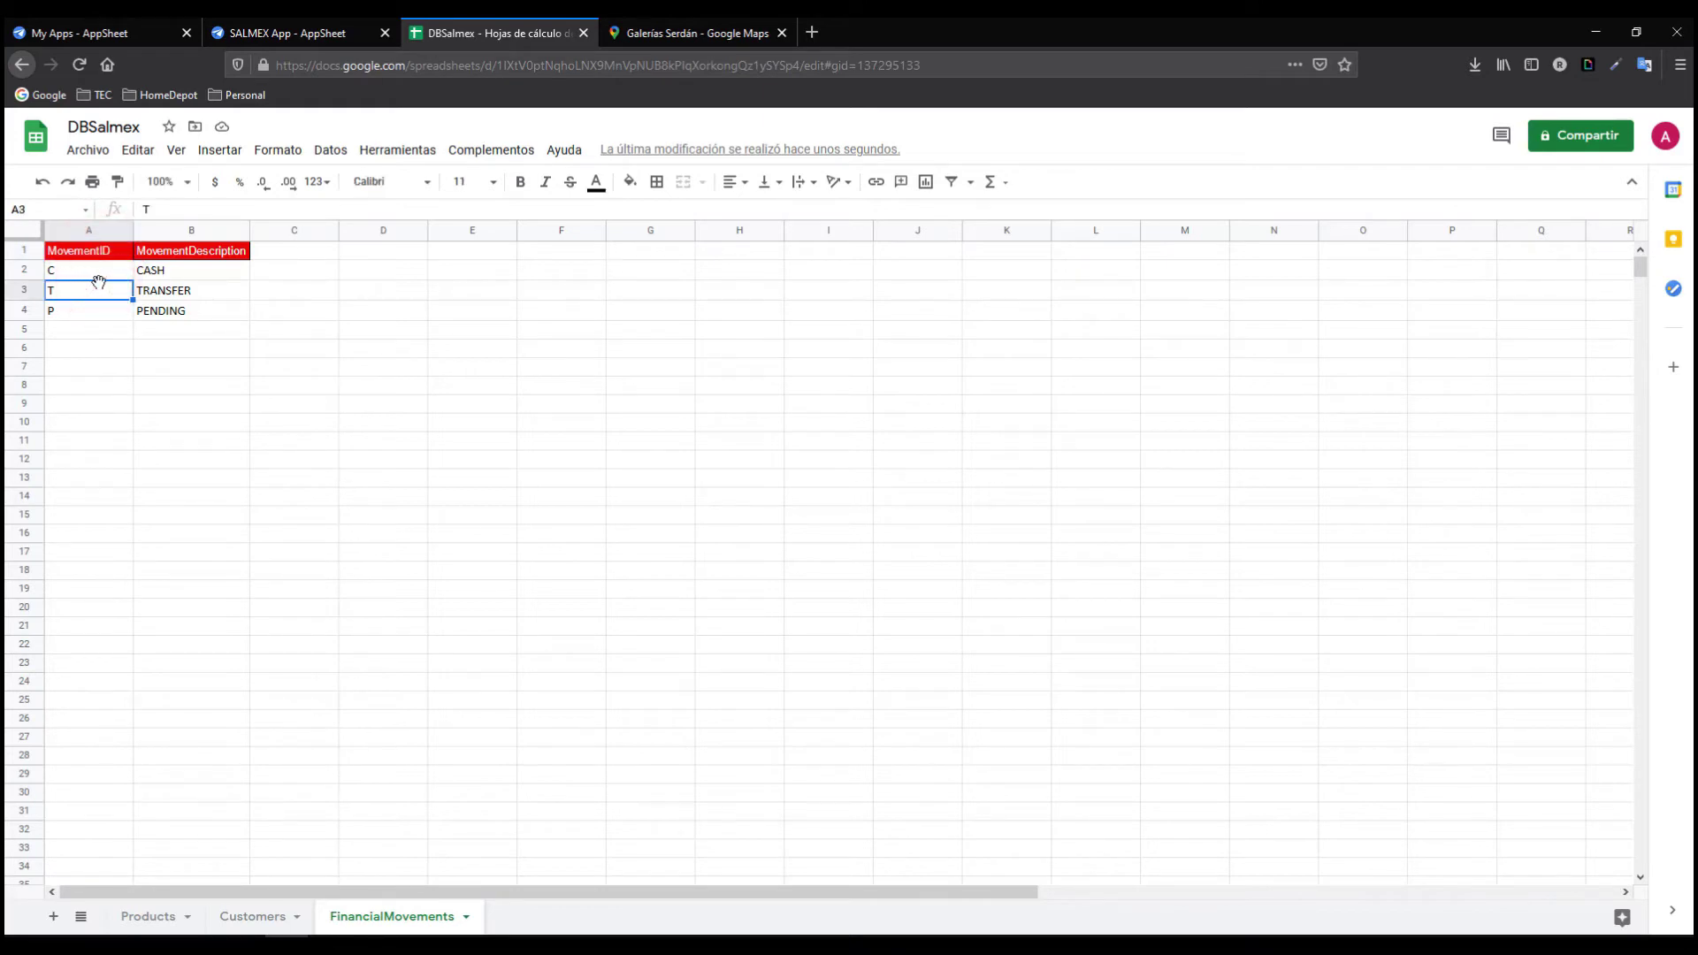
click(174, 269)
drag(92, 273, 139, 278)
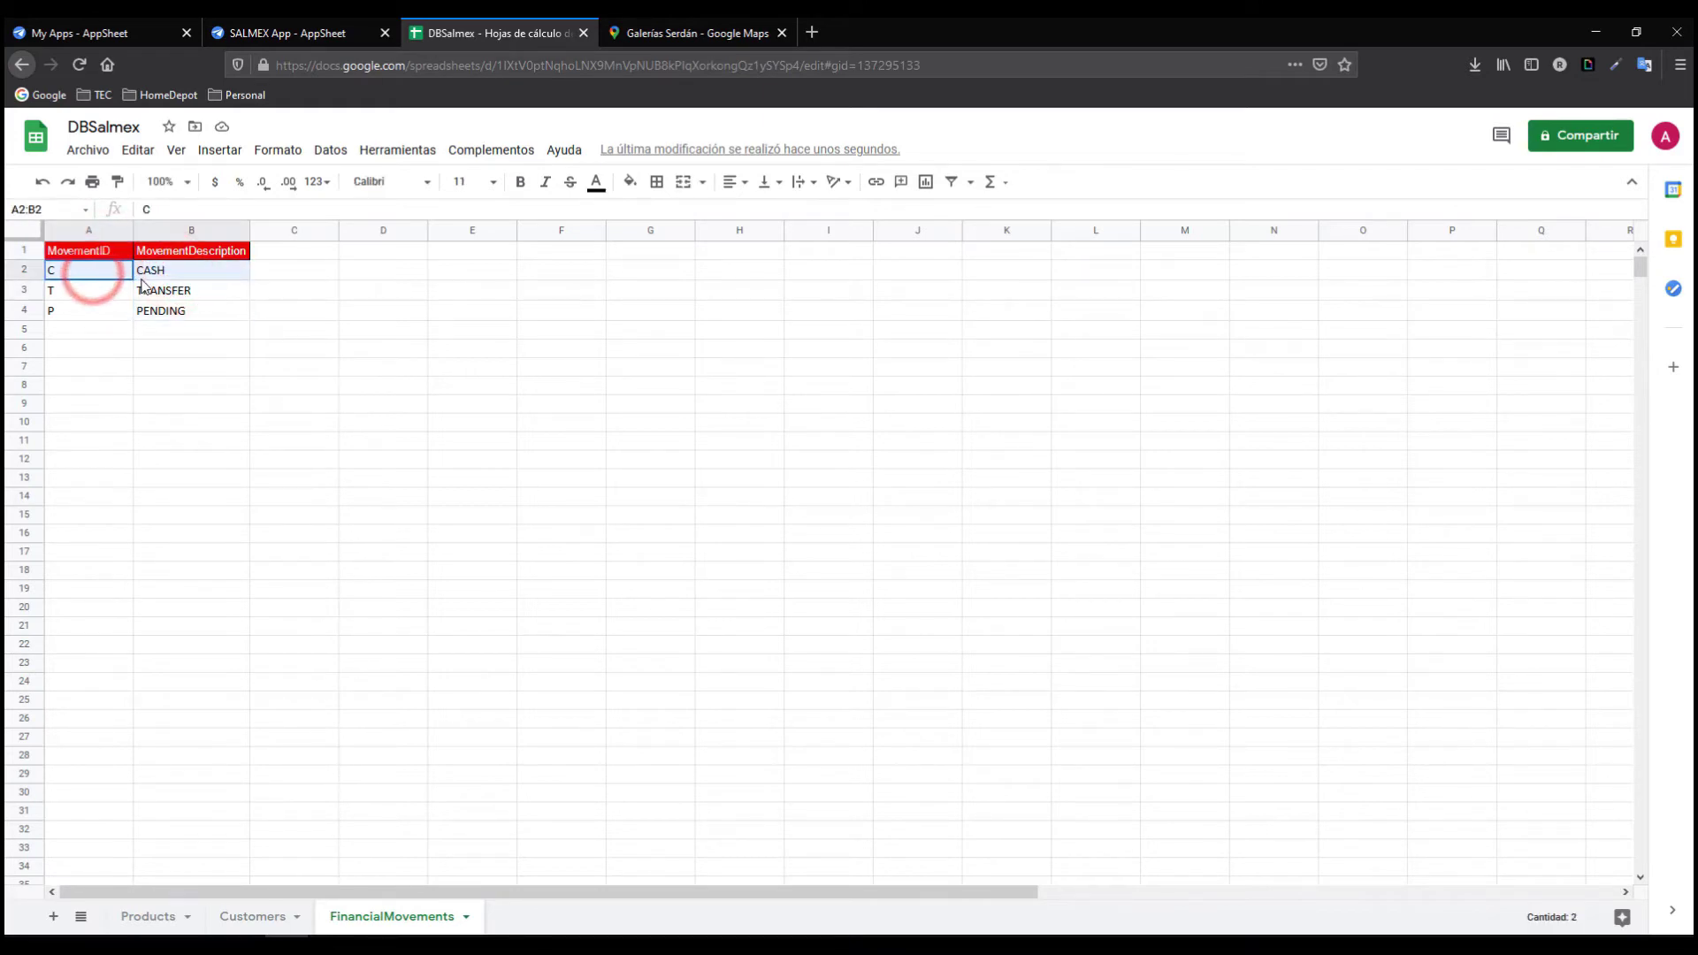
click(97, 292)
click(89, 310)
click(161, 329)
drag(115, 314, 175, 324)
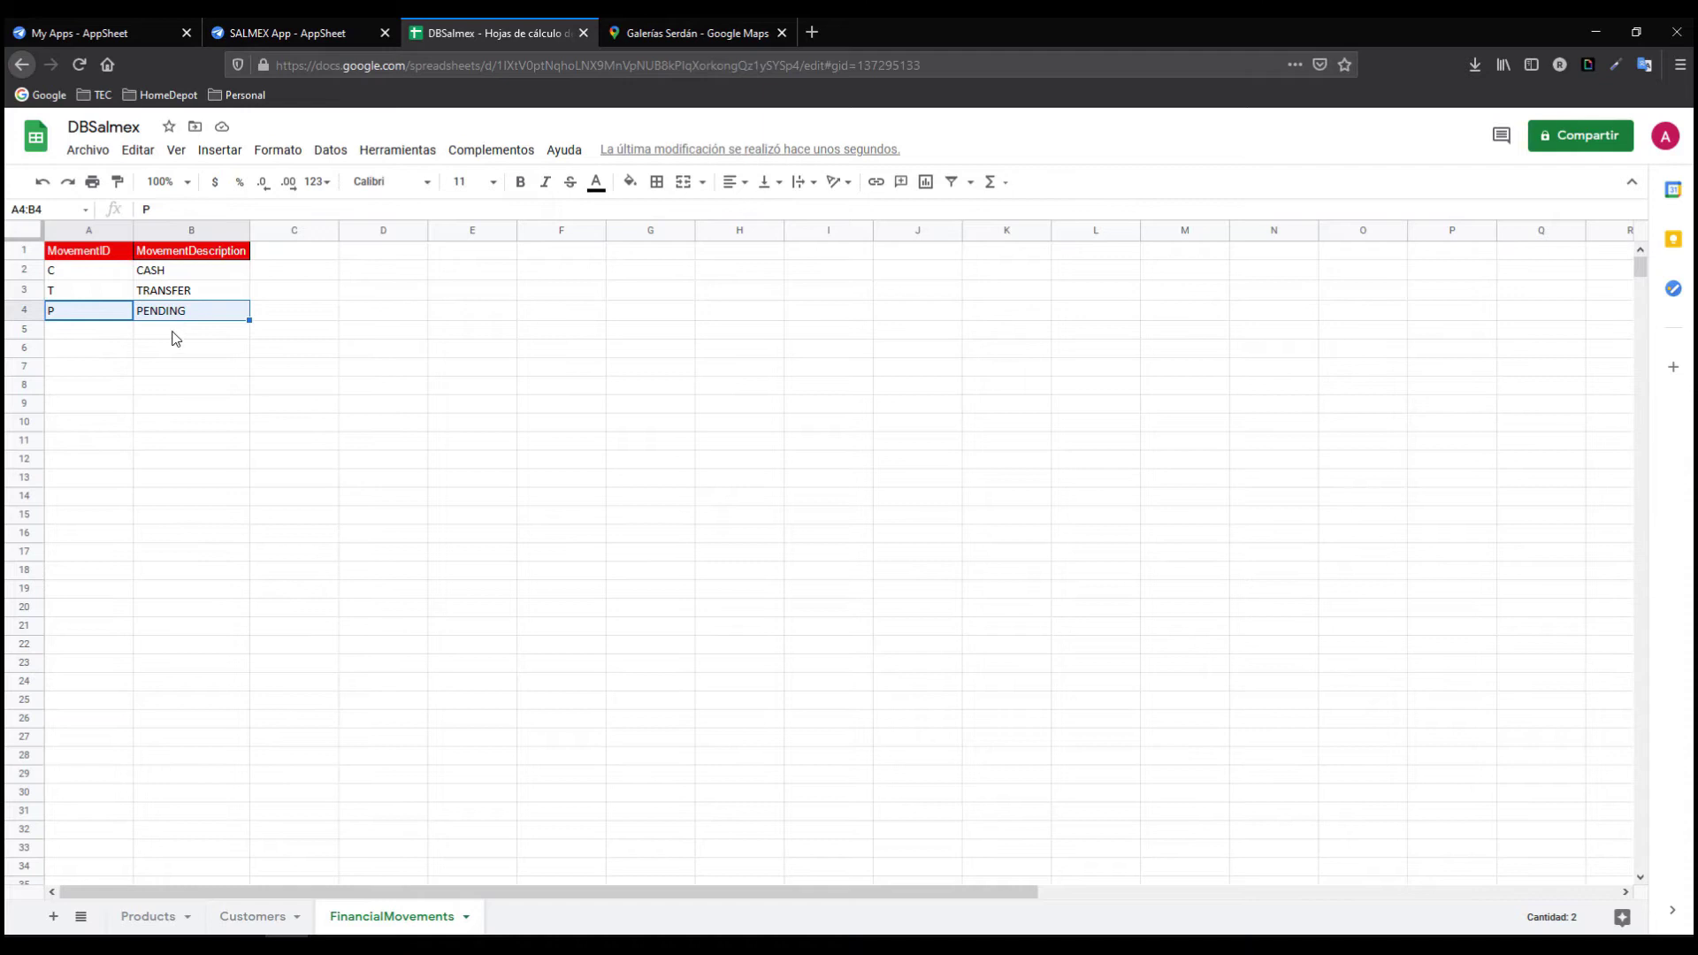
Step: Open Excel's RawMaterials sheet and widen column B to fit the descriptions
key(alt+Tab)
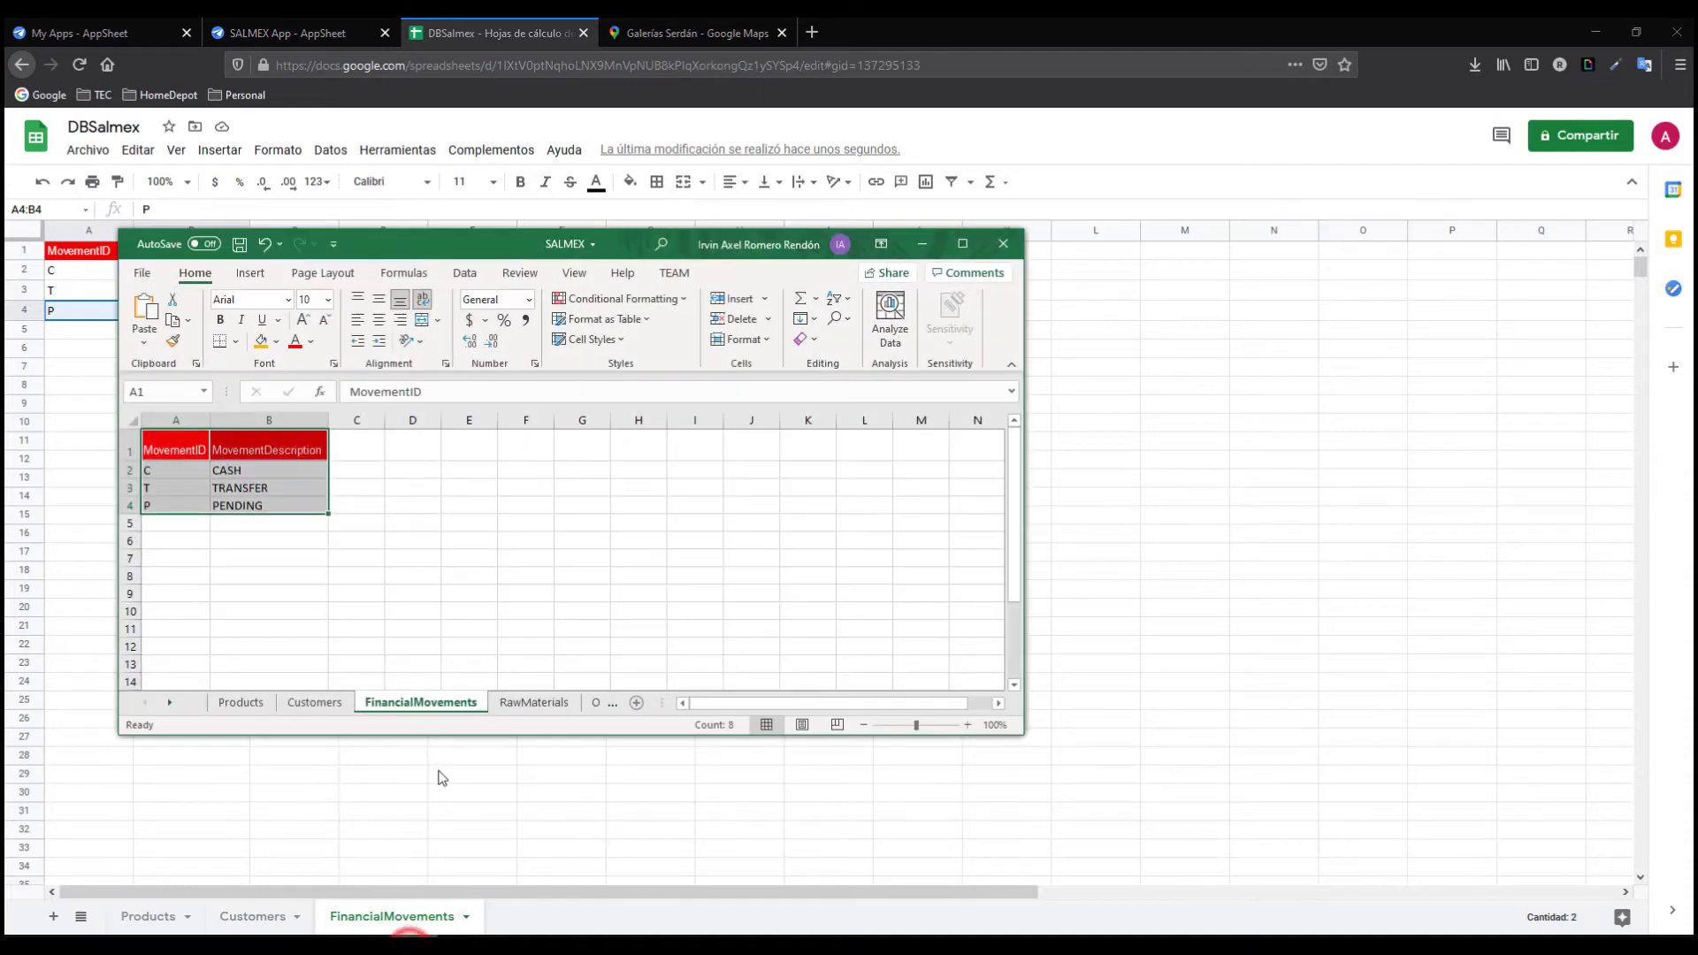
click(526, 610)
click(169, 704)
click(169, 704)
click(390, 705)
click(320, 549)
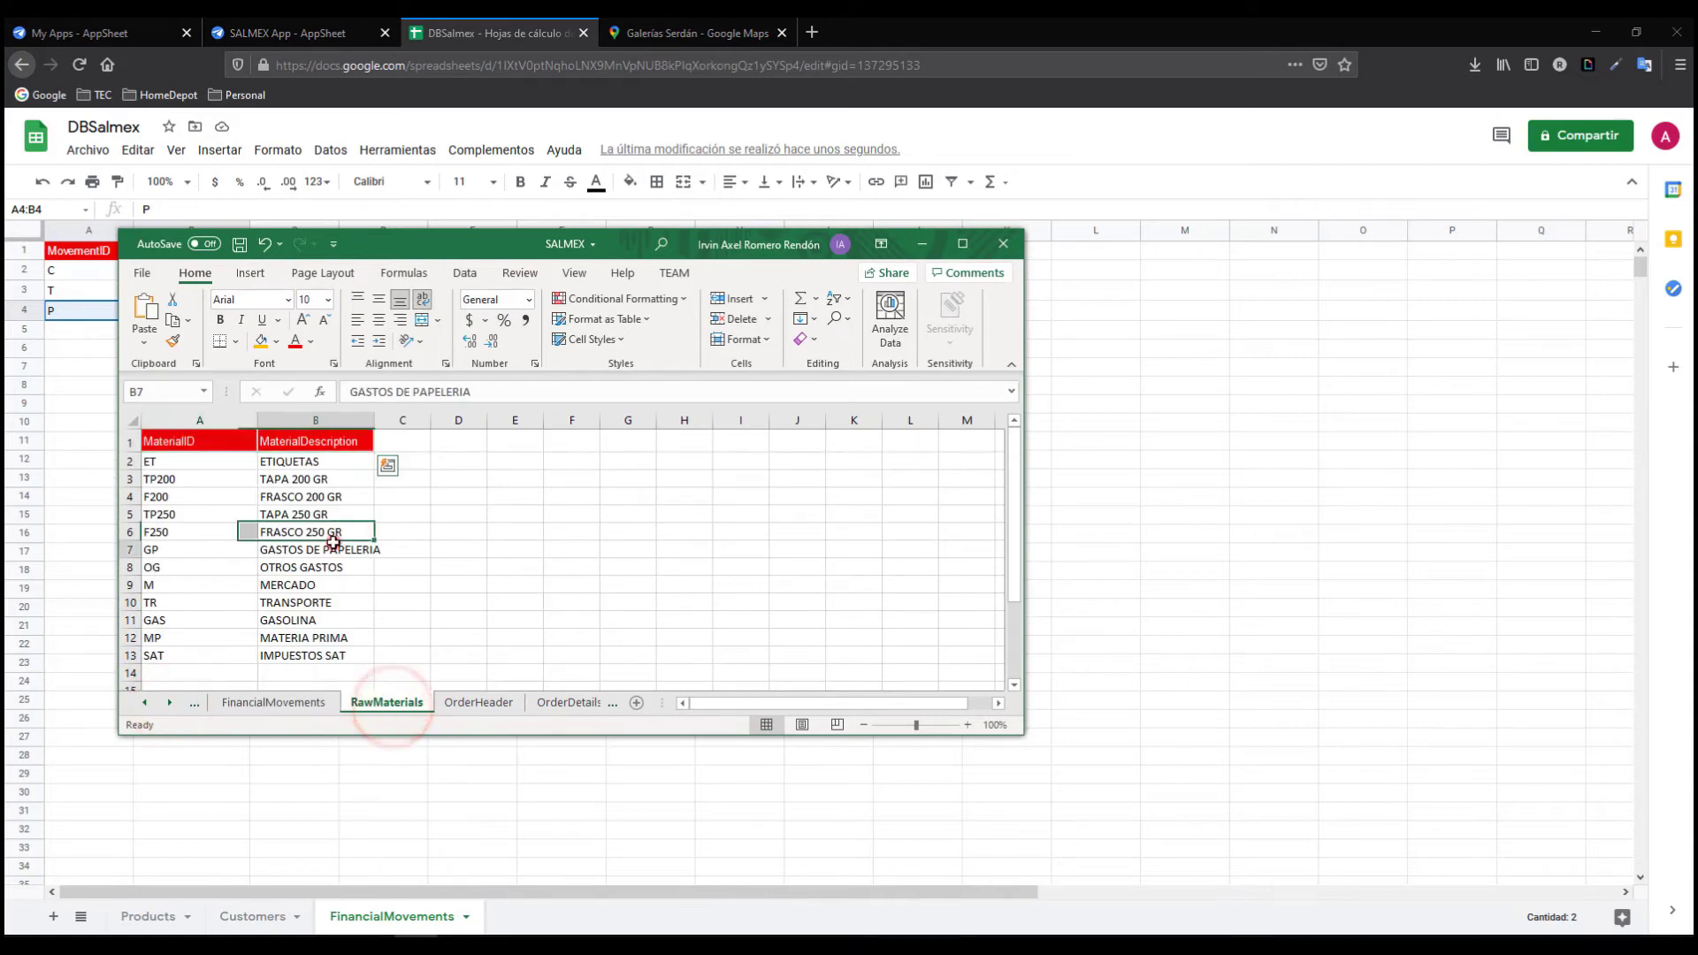
click(378, 424)
drag(378, 424, 387, 424)
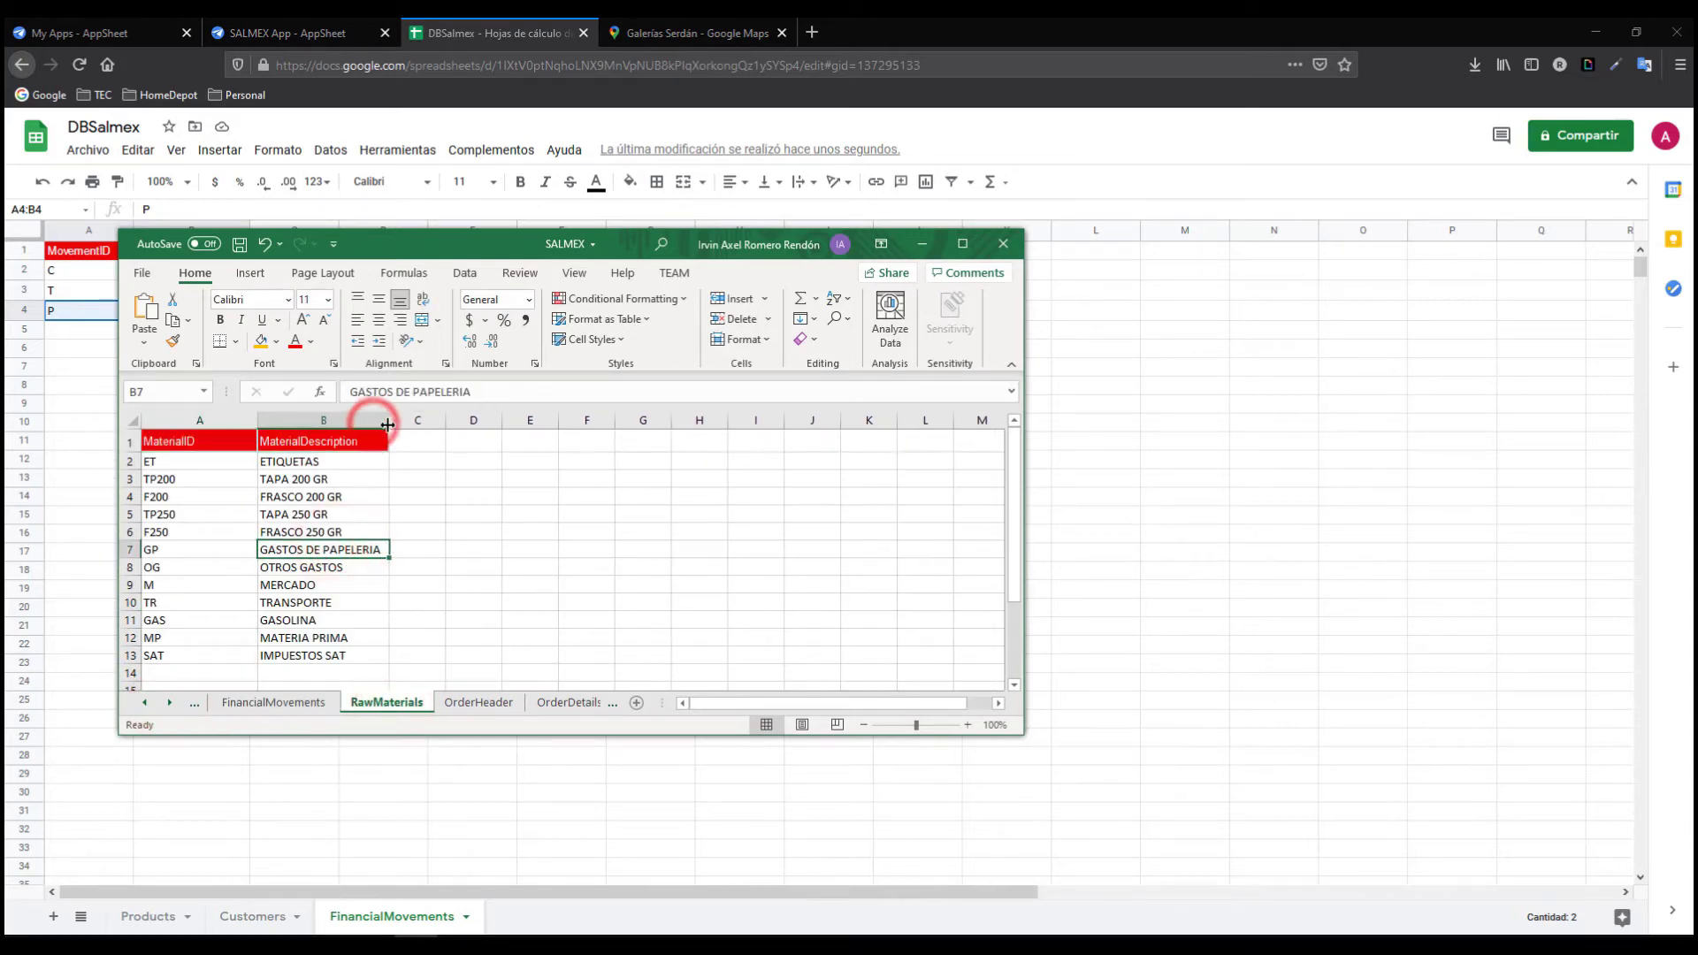
Step: Copy the RawMaterials table A1:B13 and add a new blank sheet in DBSalmex
click(308, 474)
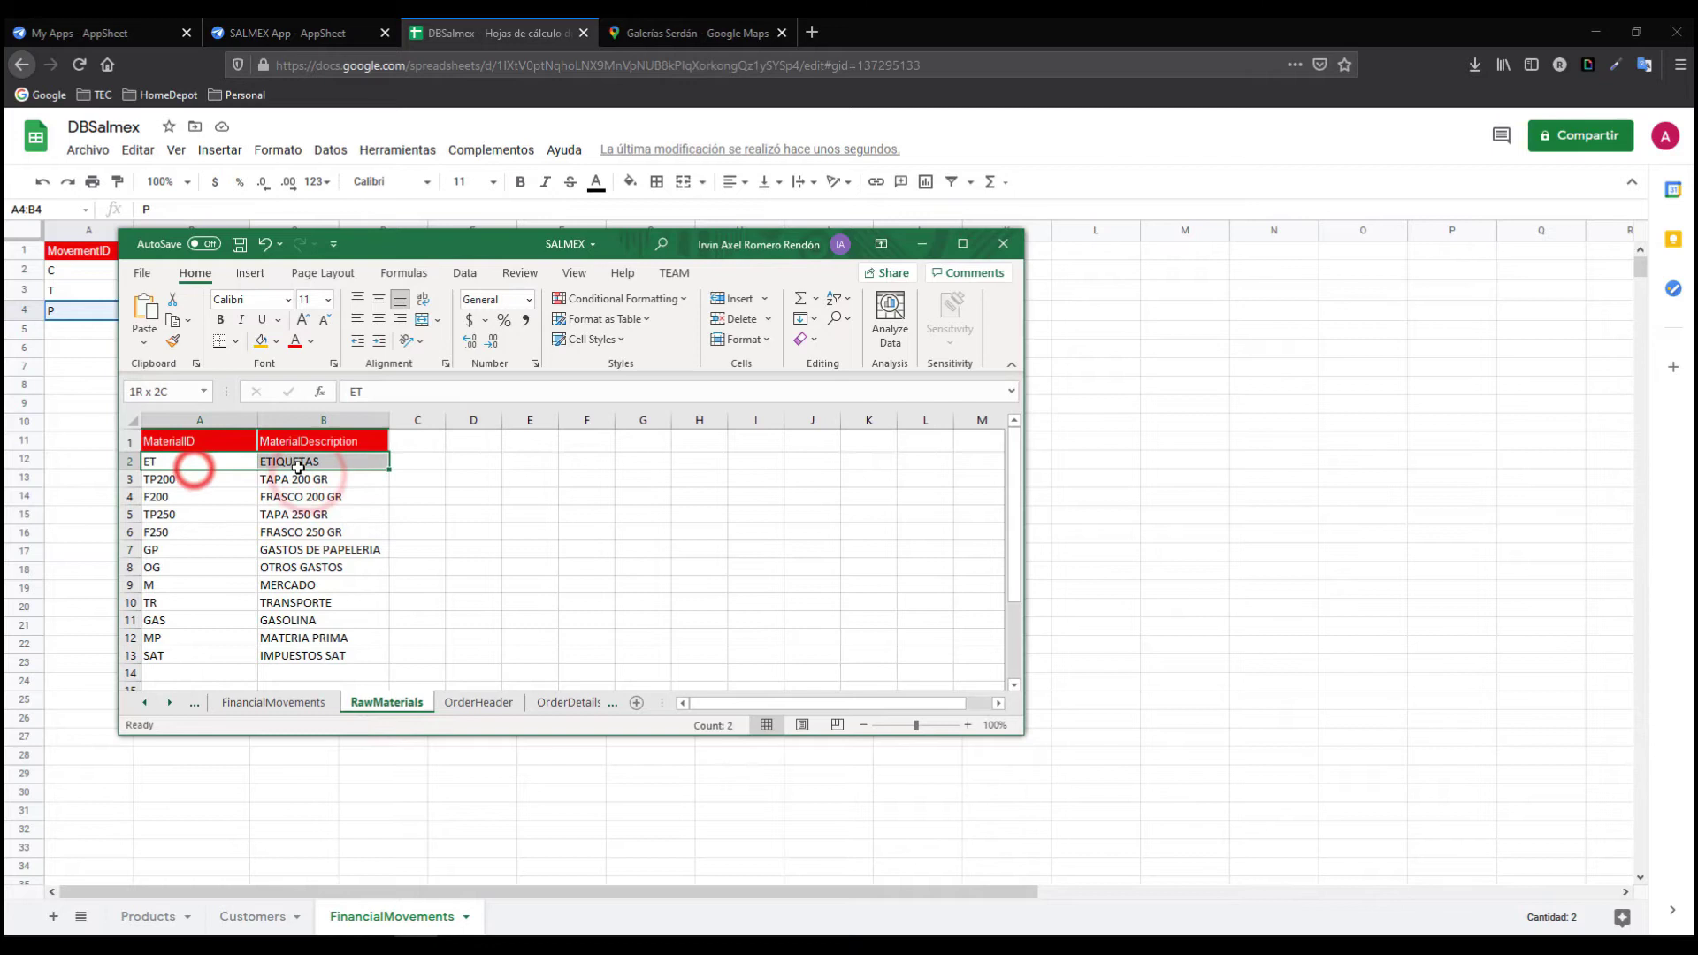
click(195, 484)
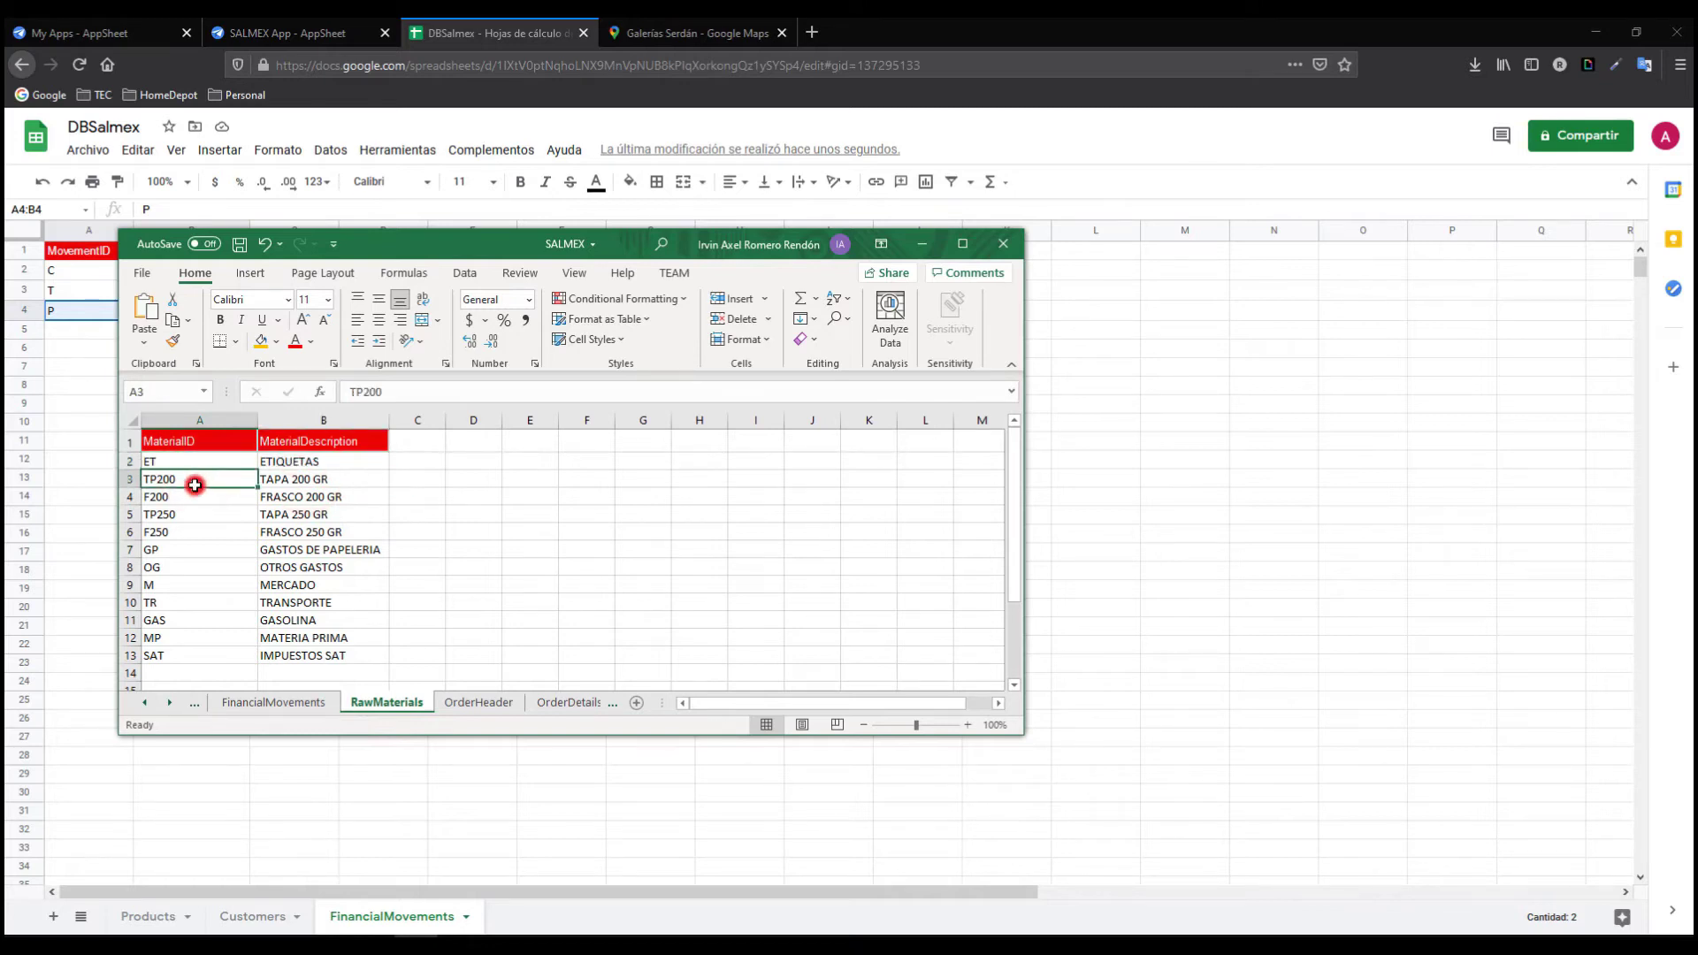
click(288, 466)
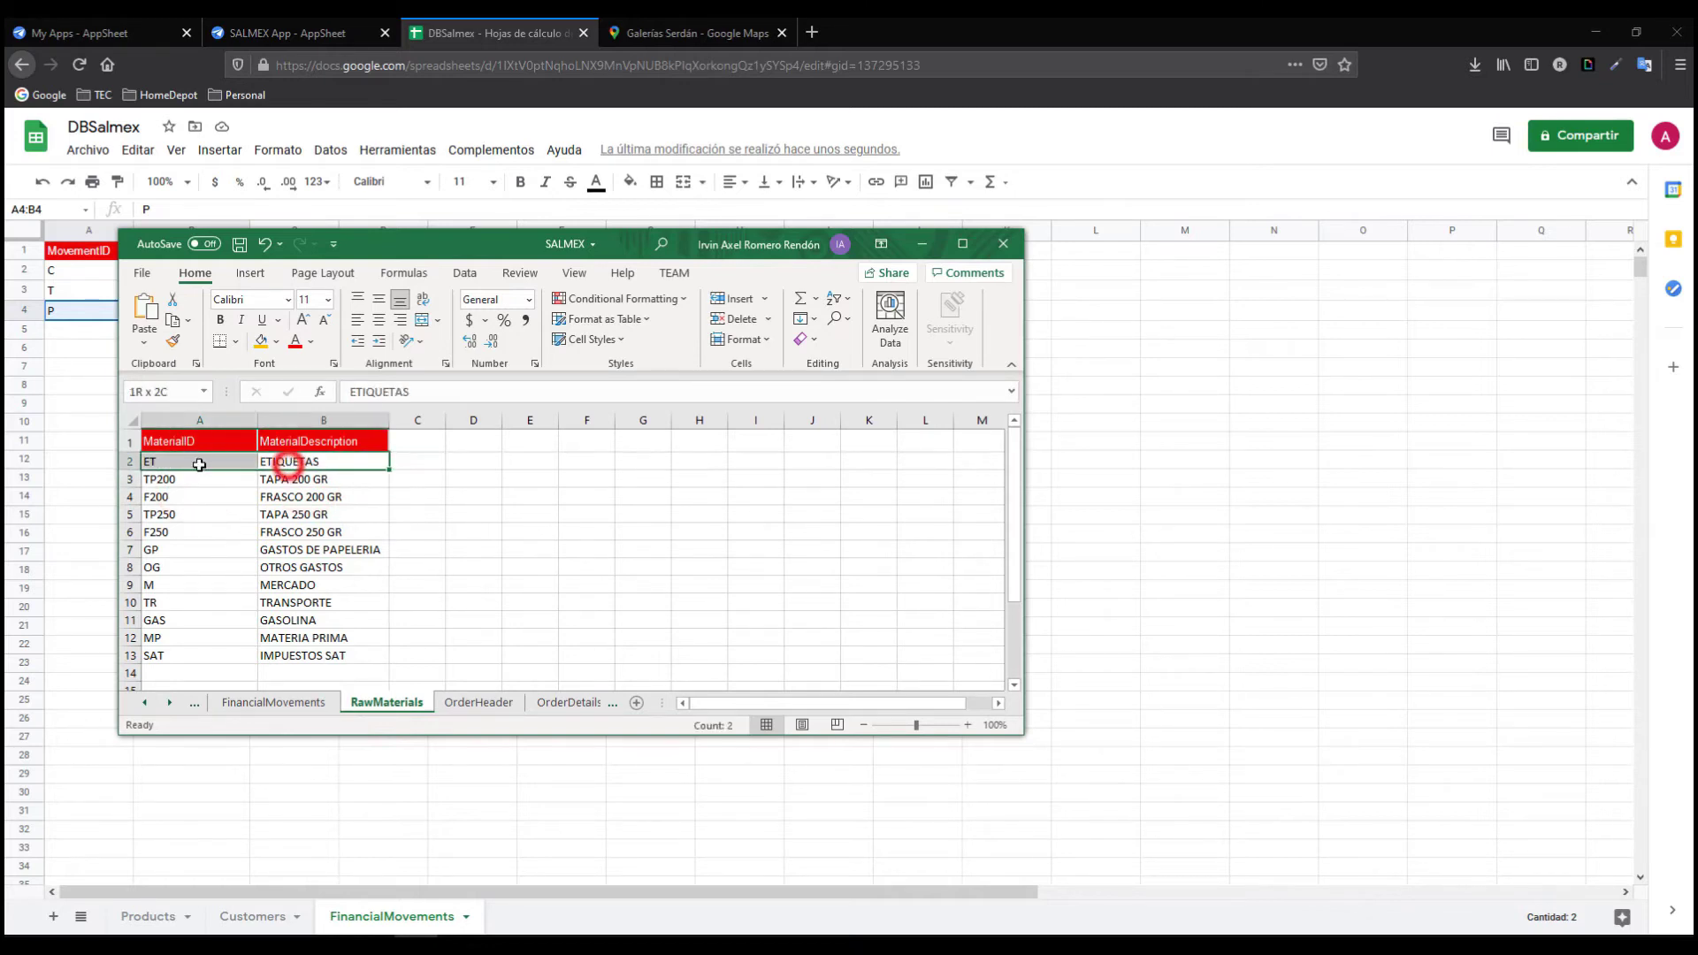
click(285, 482)
click(285, 495)
drag(285, 514, 223, 514)
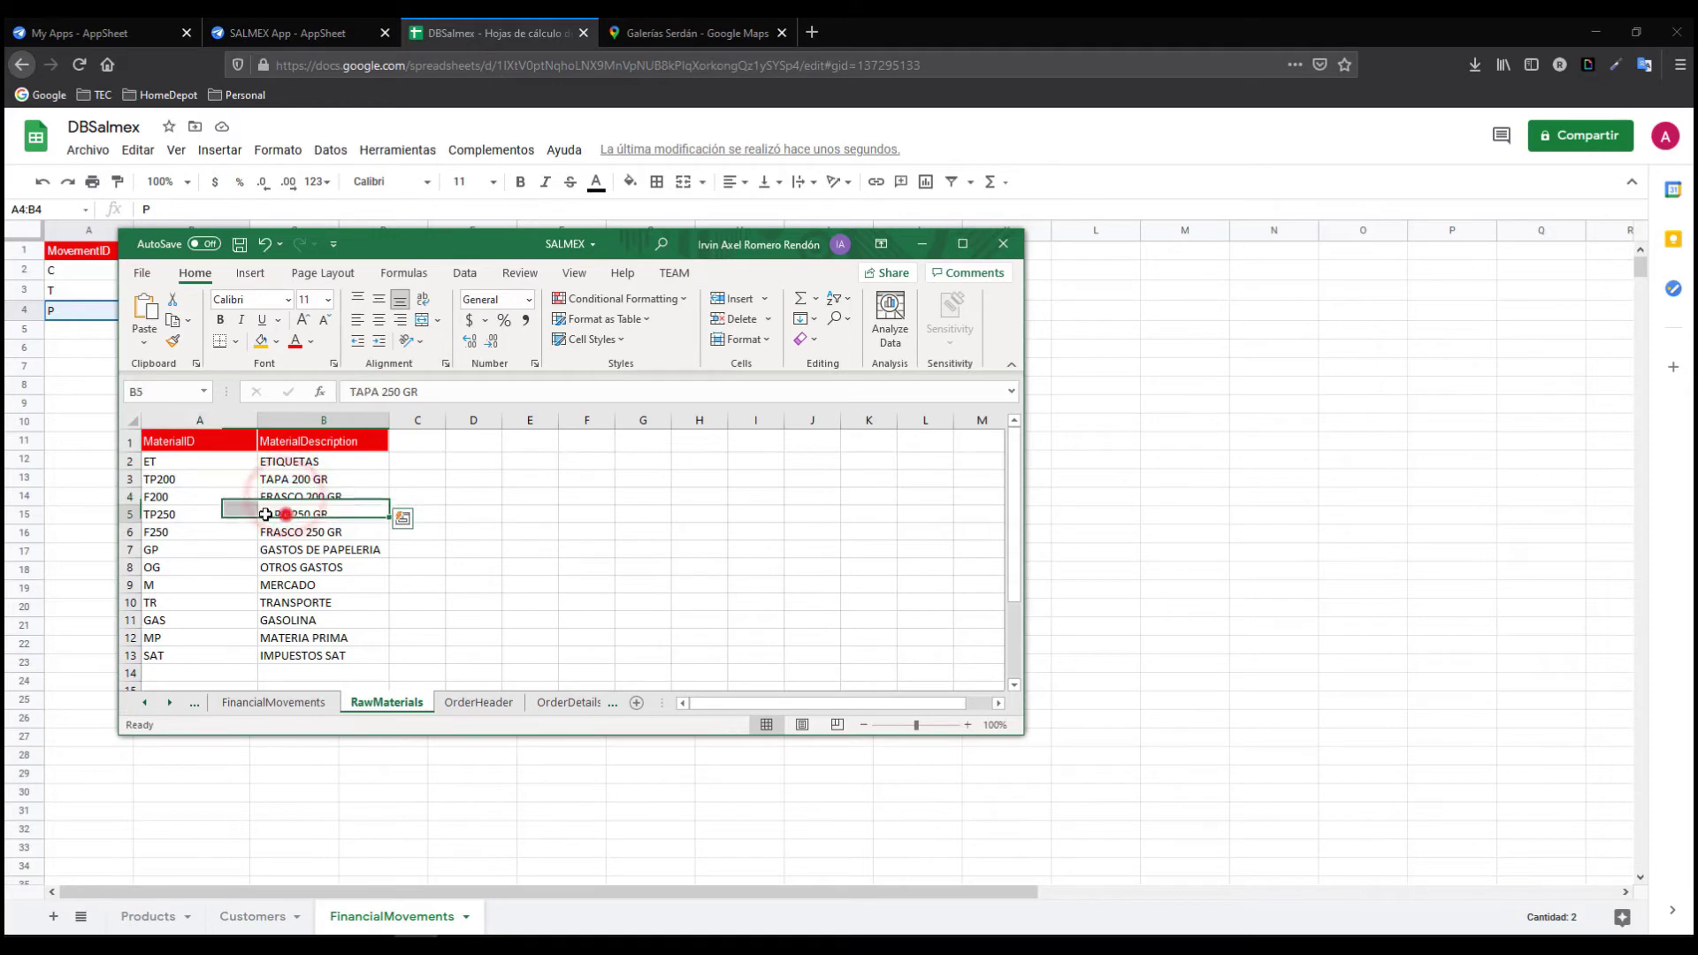
click(301, 549)
click(259, 566)
drag(174, 442, 317, 649)
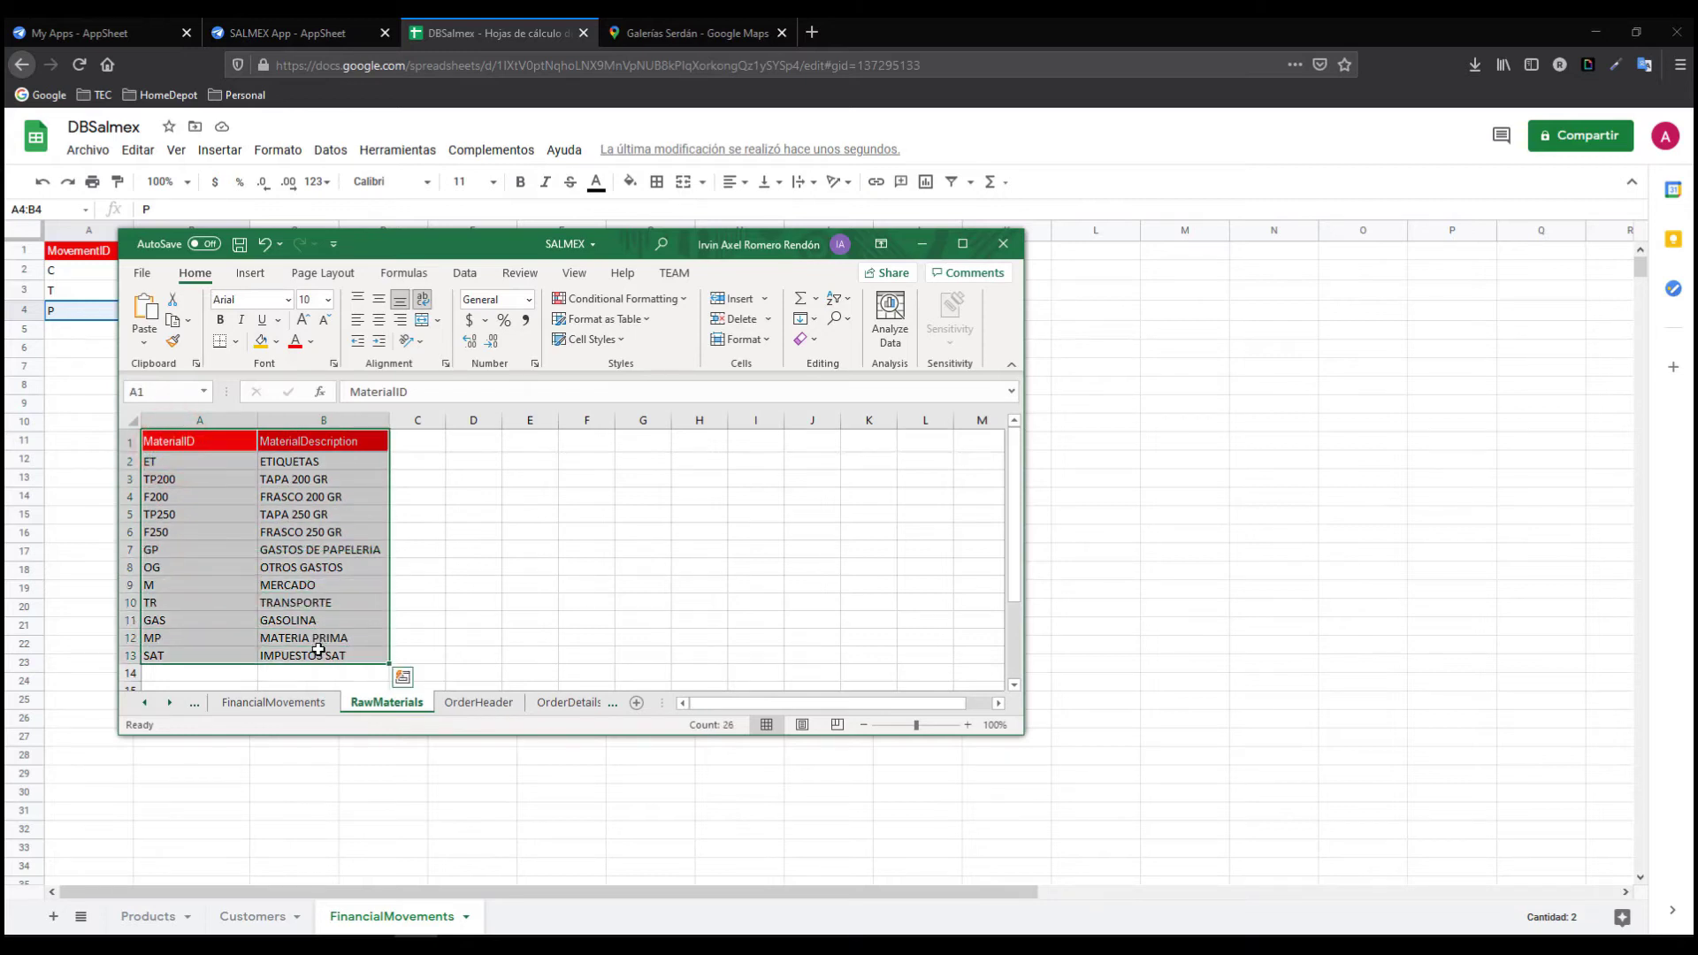
key(ctrl+c)
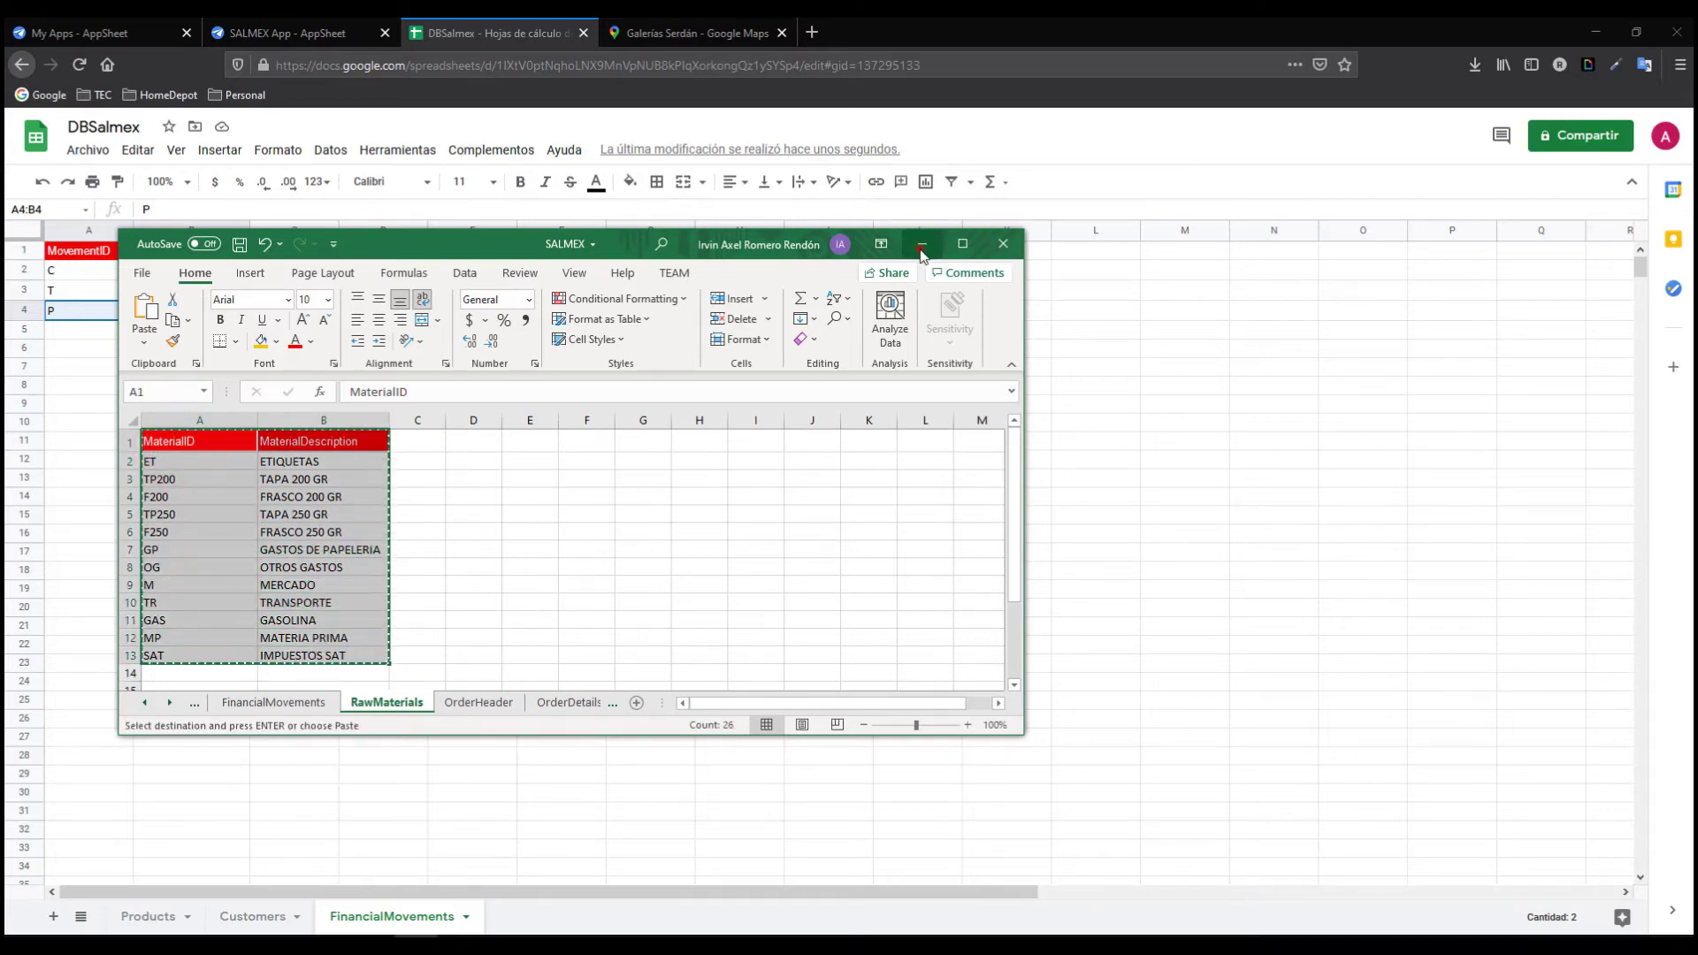
click(921, 244)
click(49, 916)
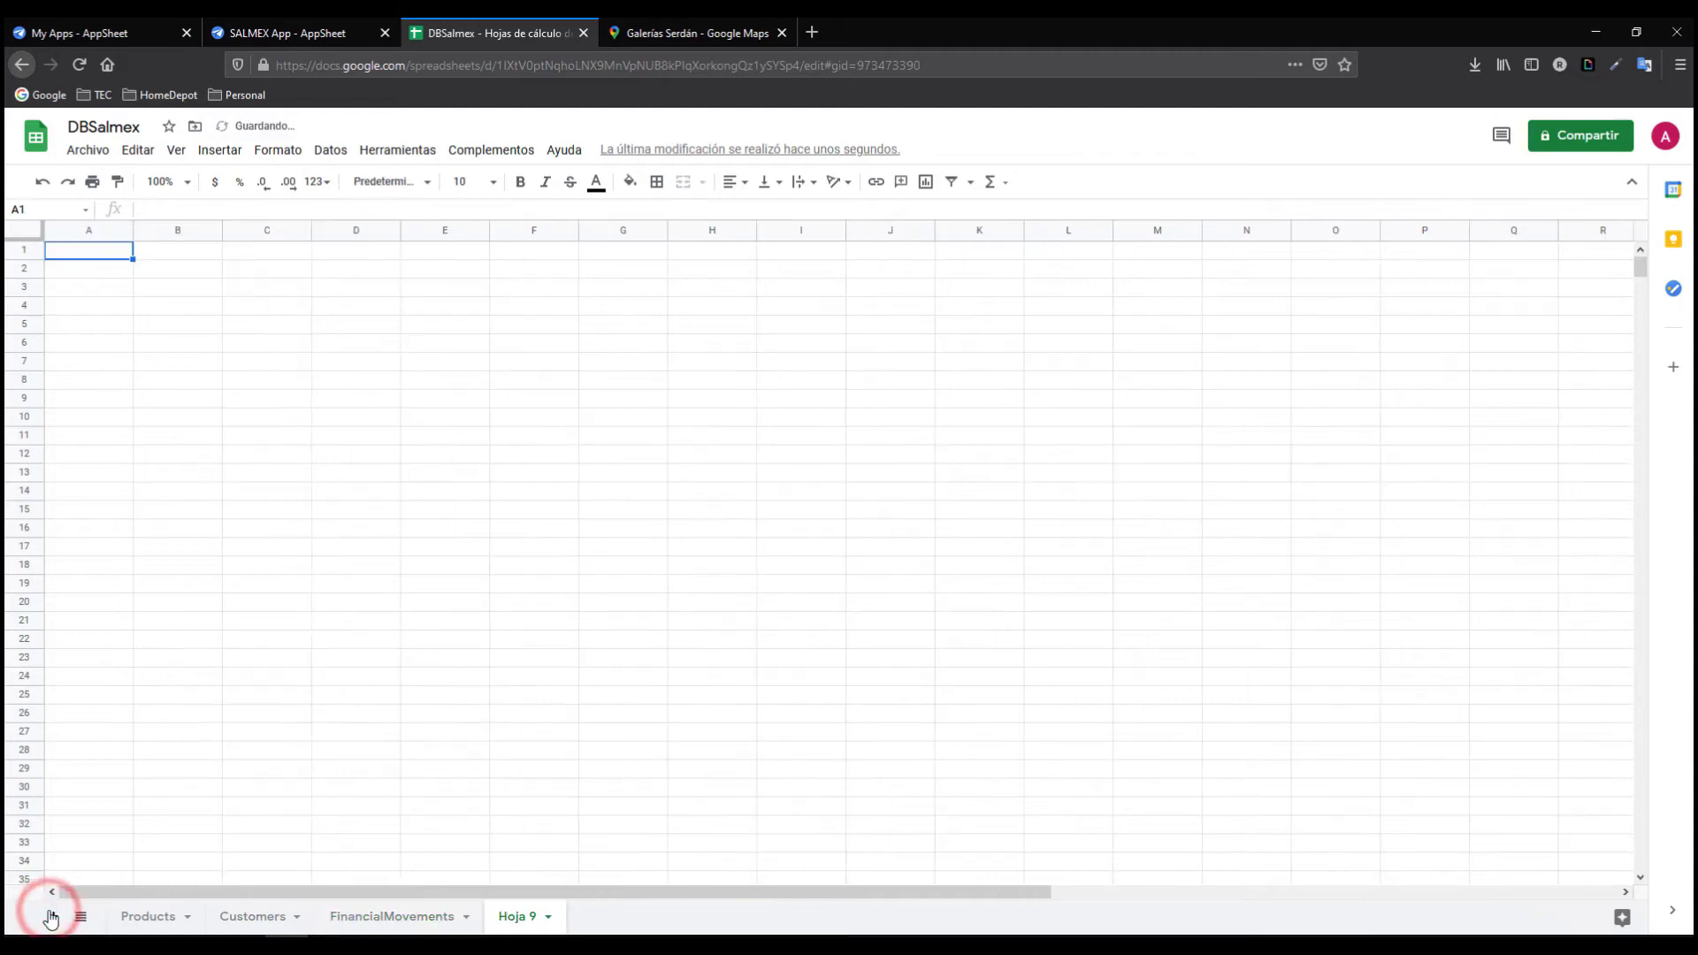
Step: Rename the new Hoja 9 sheet to RawMaterials
right_click(529, 920)
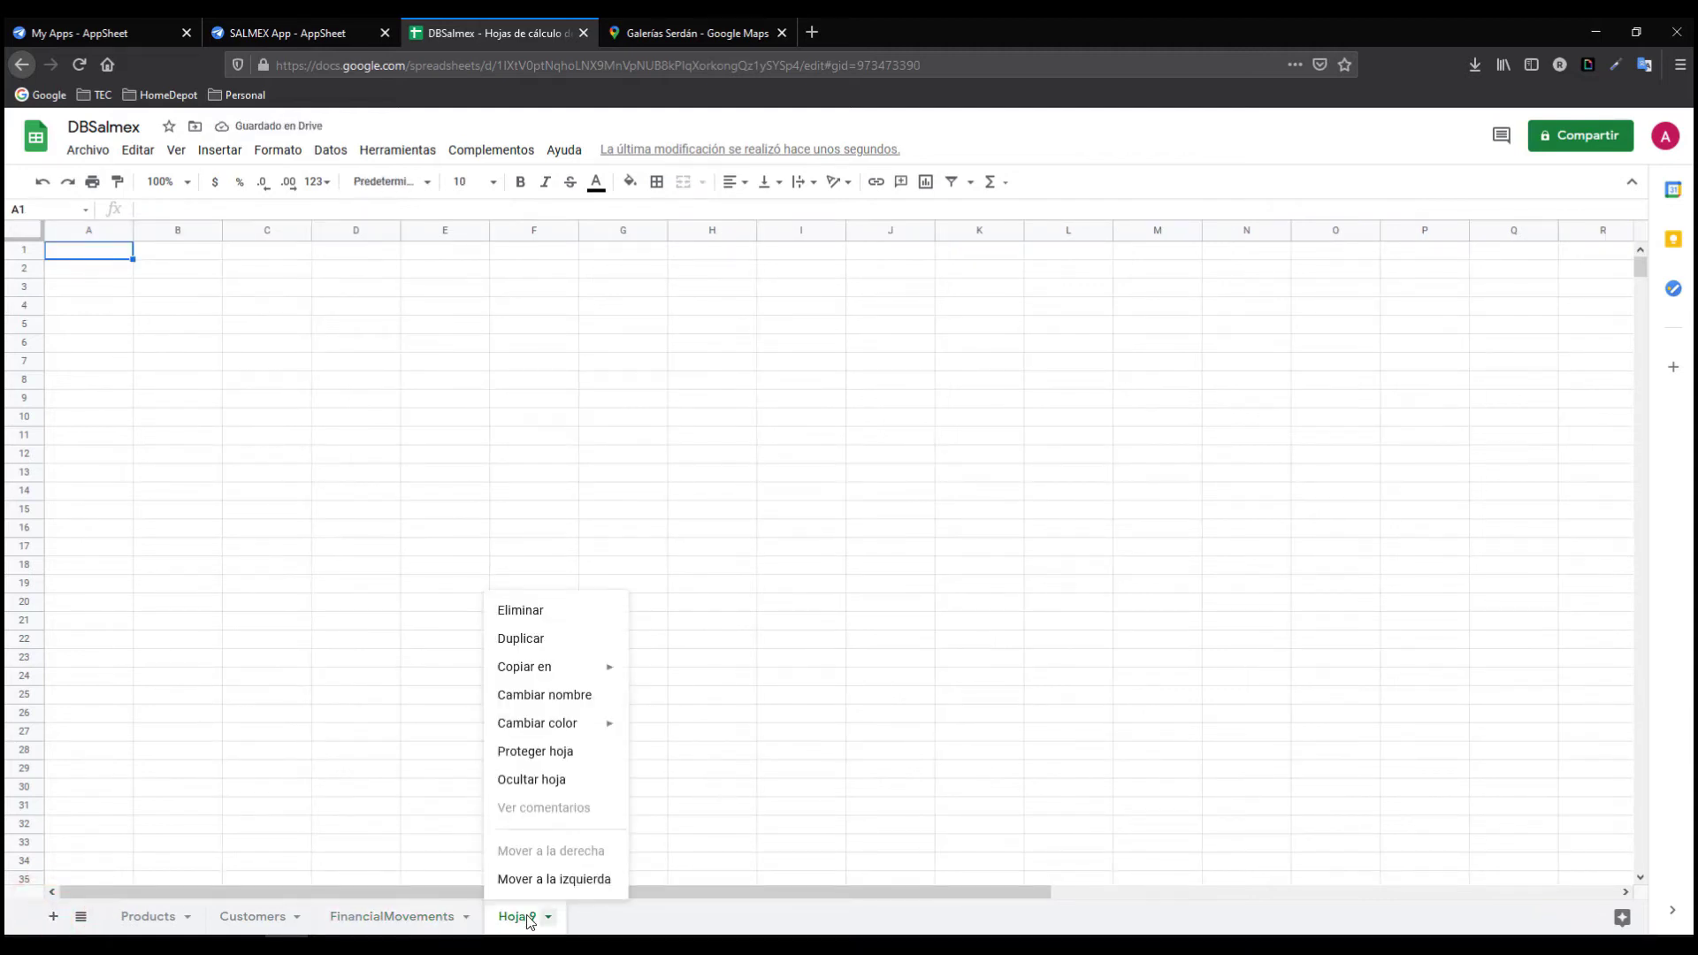
click(533, 695)
key(Escape)
click(407, 933)
click(407, 935)
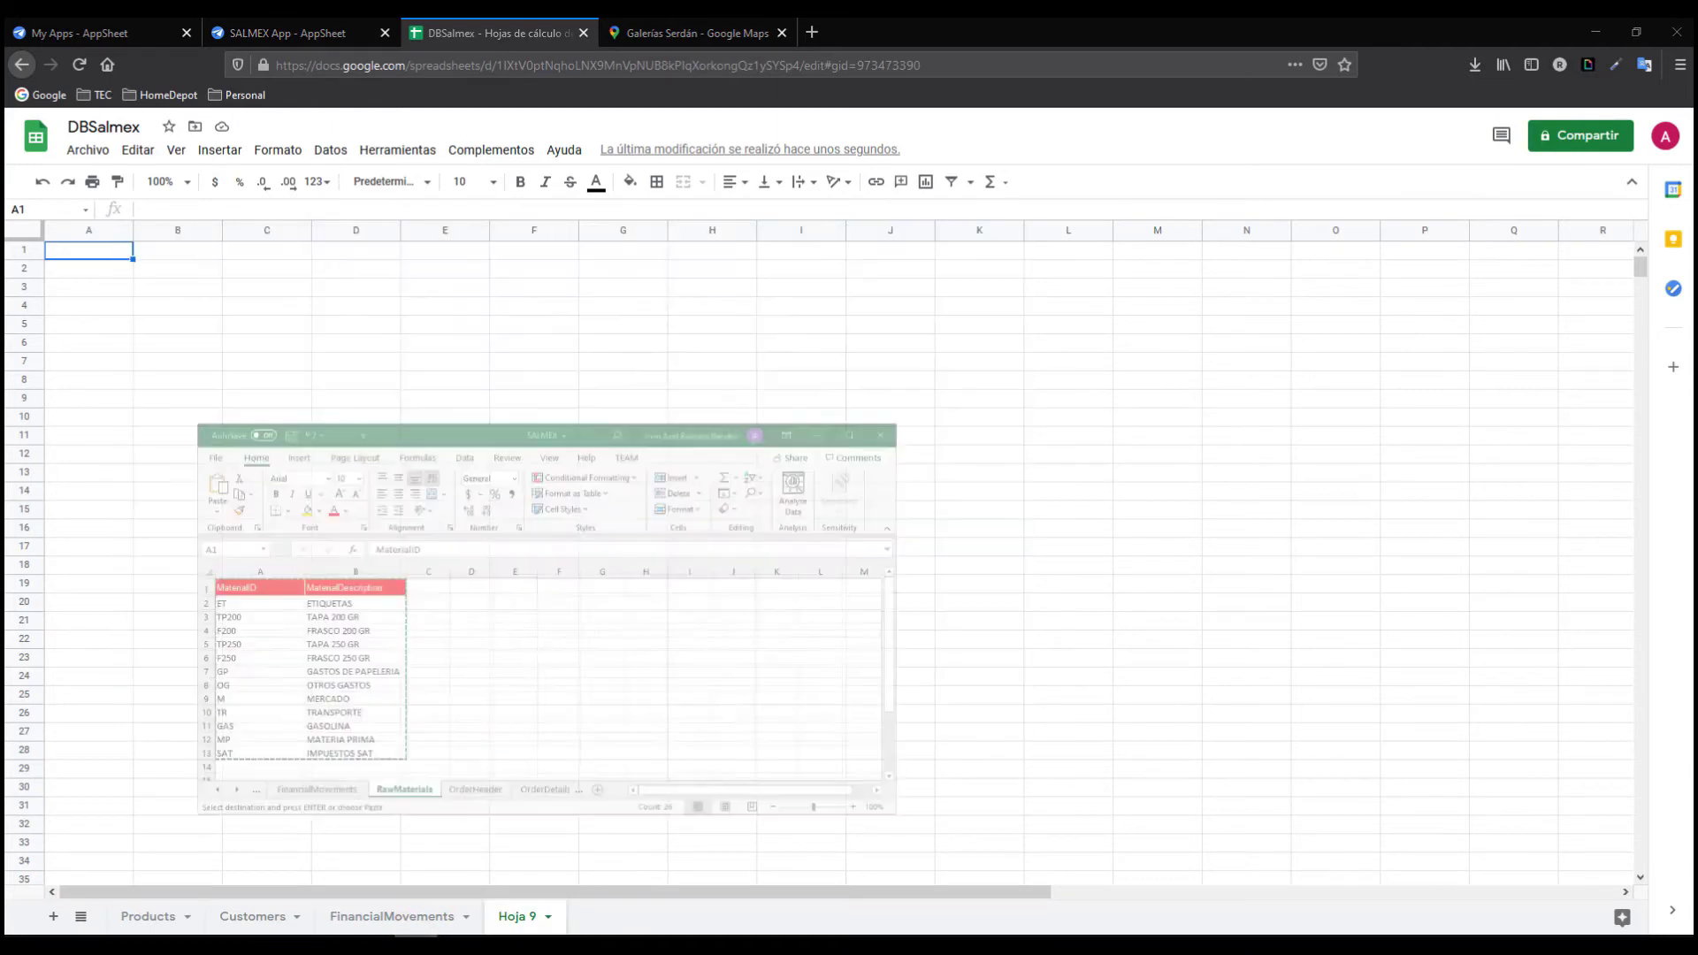
right_click(510, 916)
click(548, 698)
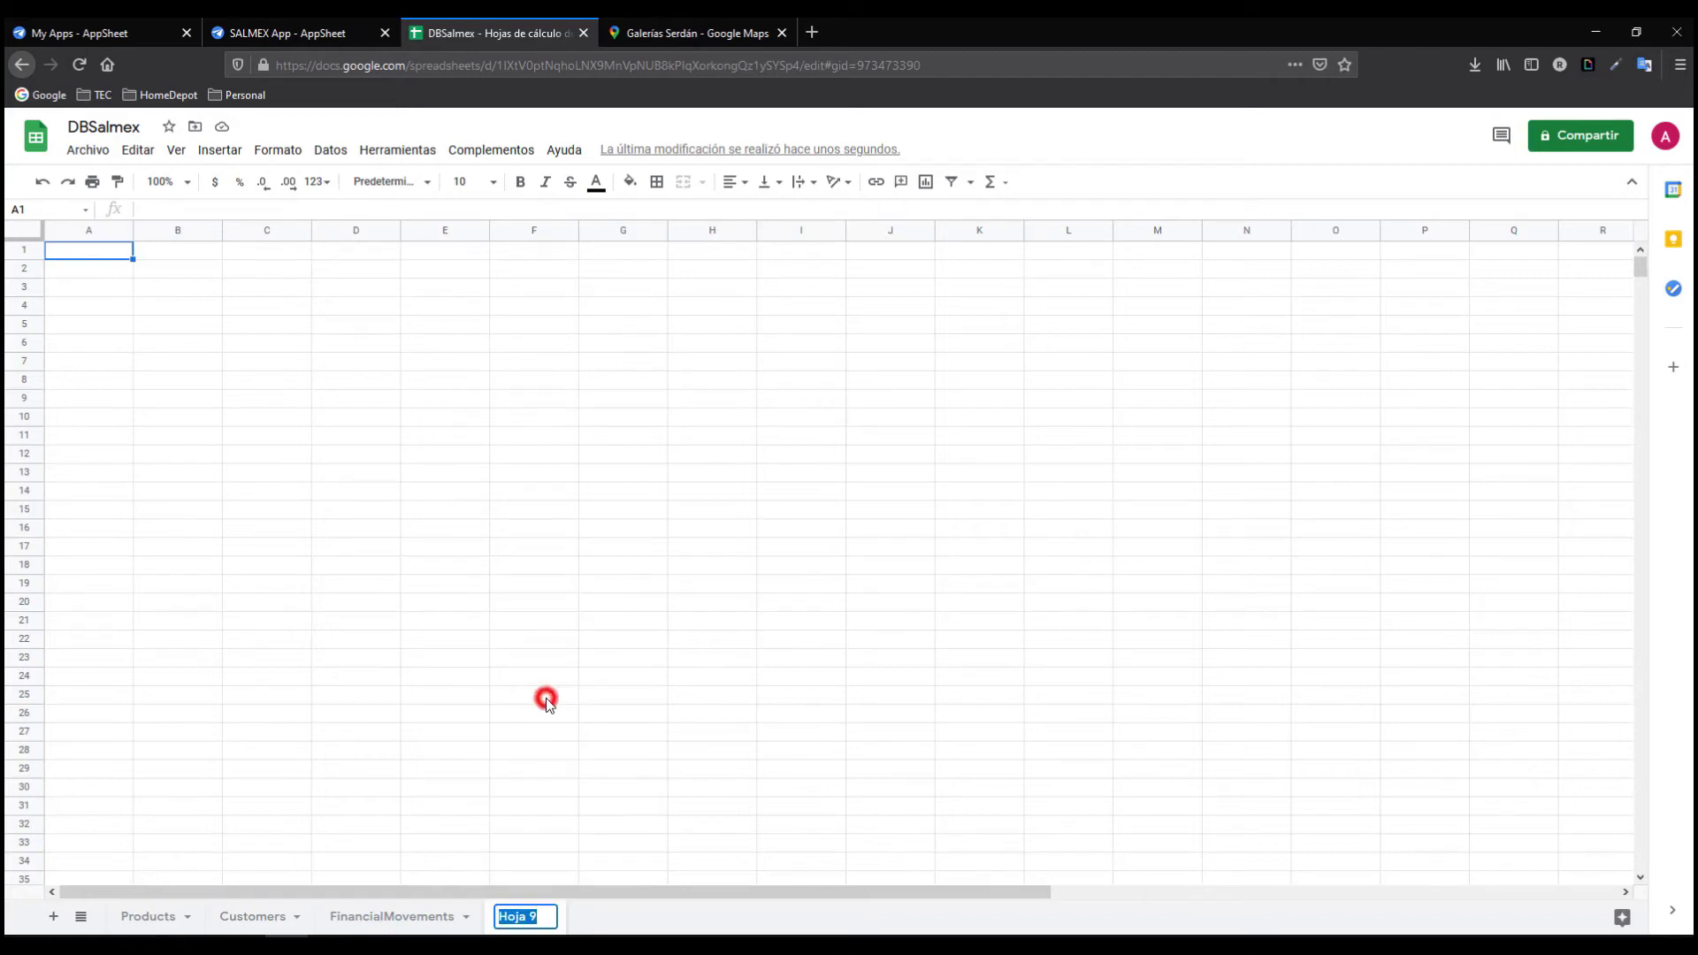
text(Rawmaterials)
key(BackSpace)
key(BackSpace)
key(BackSpace)
key(BackSpace)
key(BackSpace)
key(BackSpace)
key(BackSpace)
text(Materials)
key(Return)
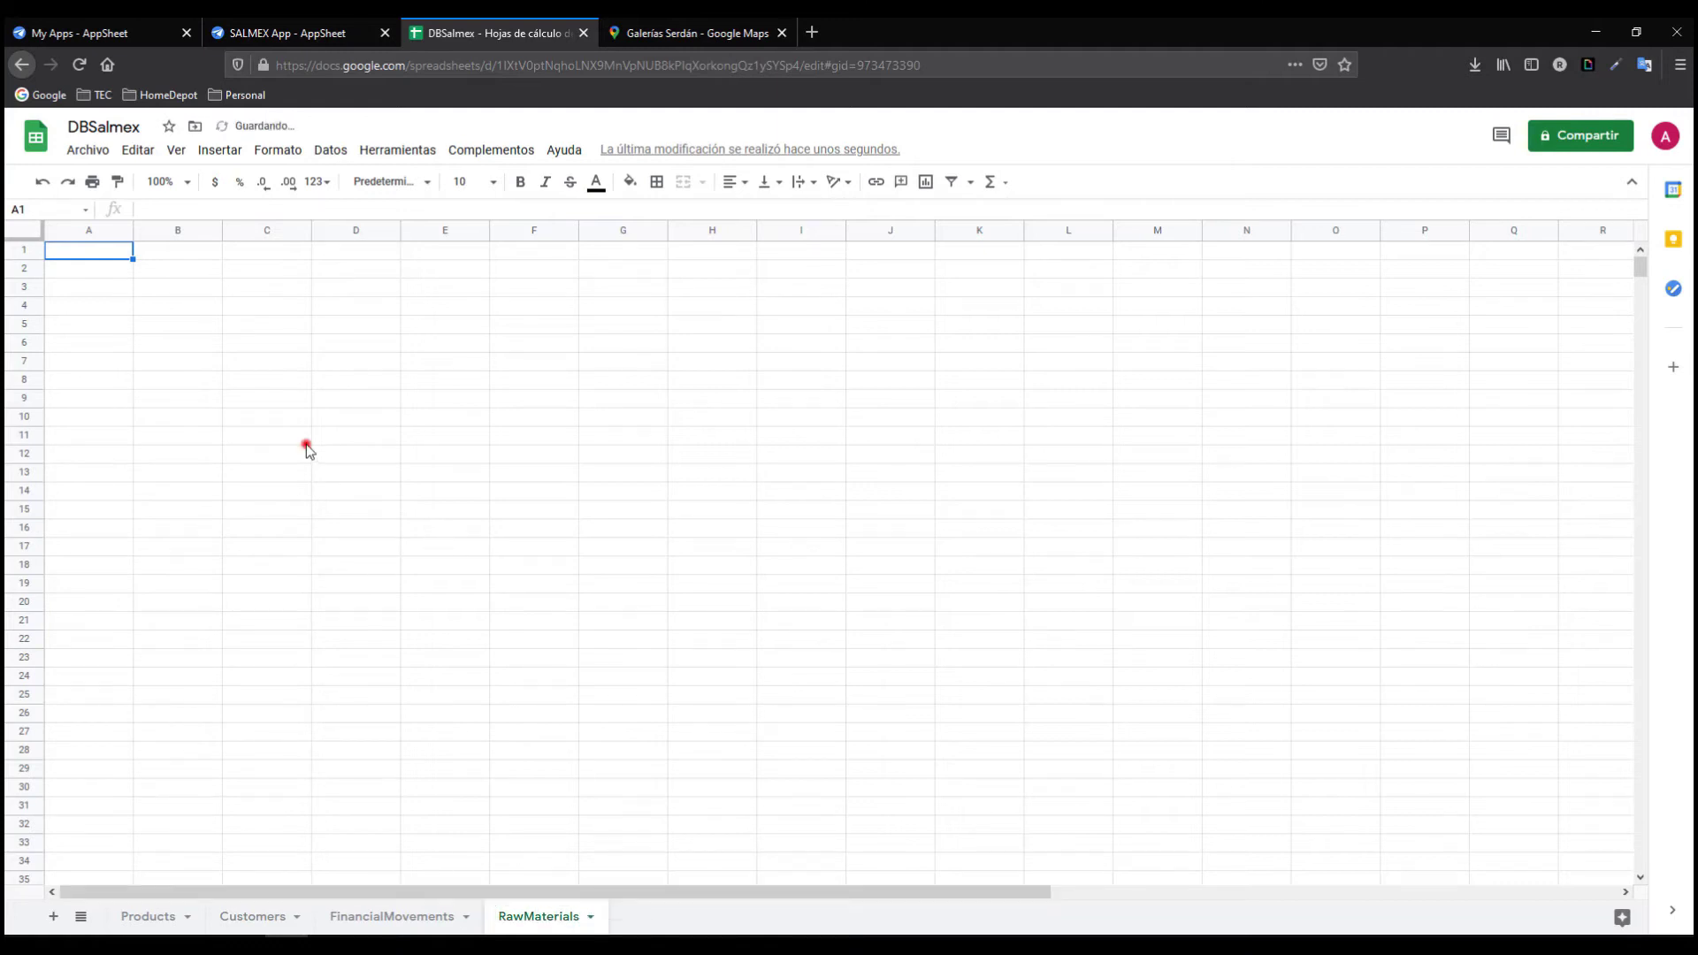
Step: Paste the material IDs and descriptions into cell A1 of RawMaterials
click(305, 442)
click(95, 252)
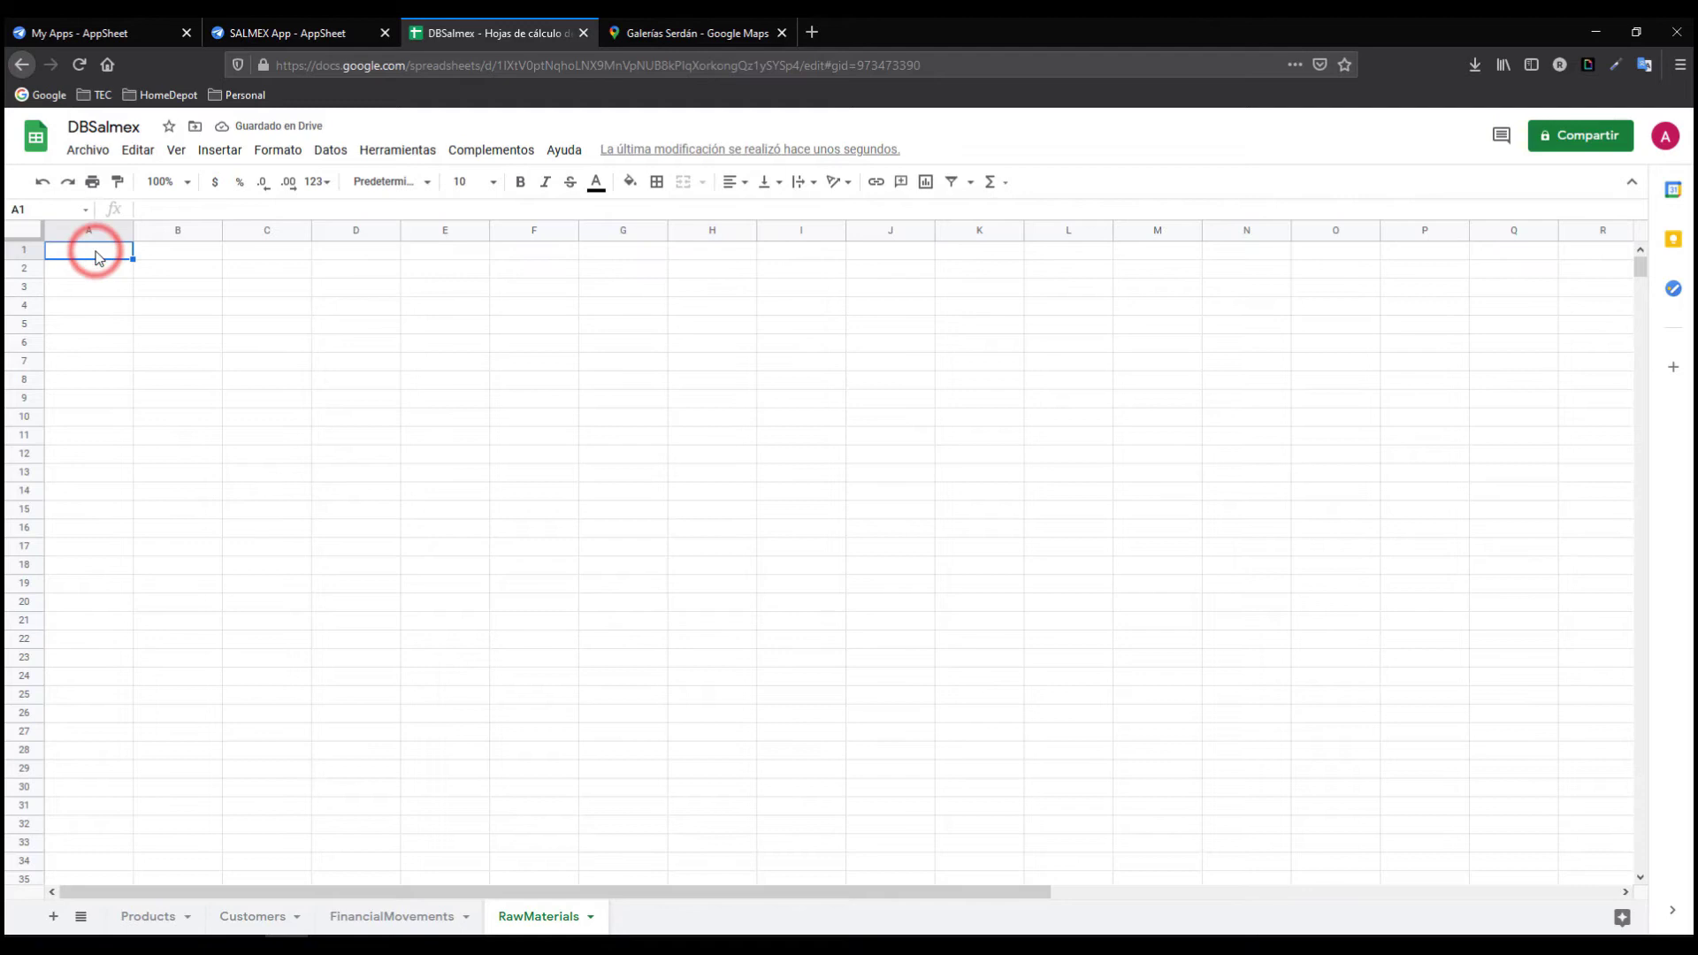
key(ctrl+v)
click(179, 321)
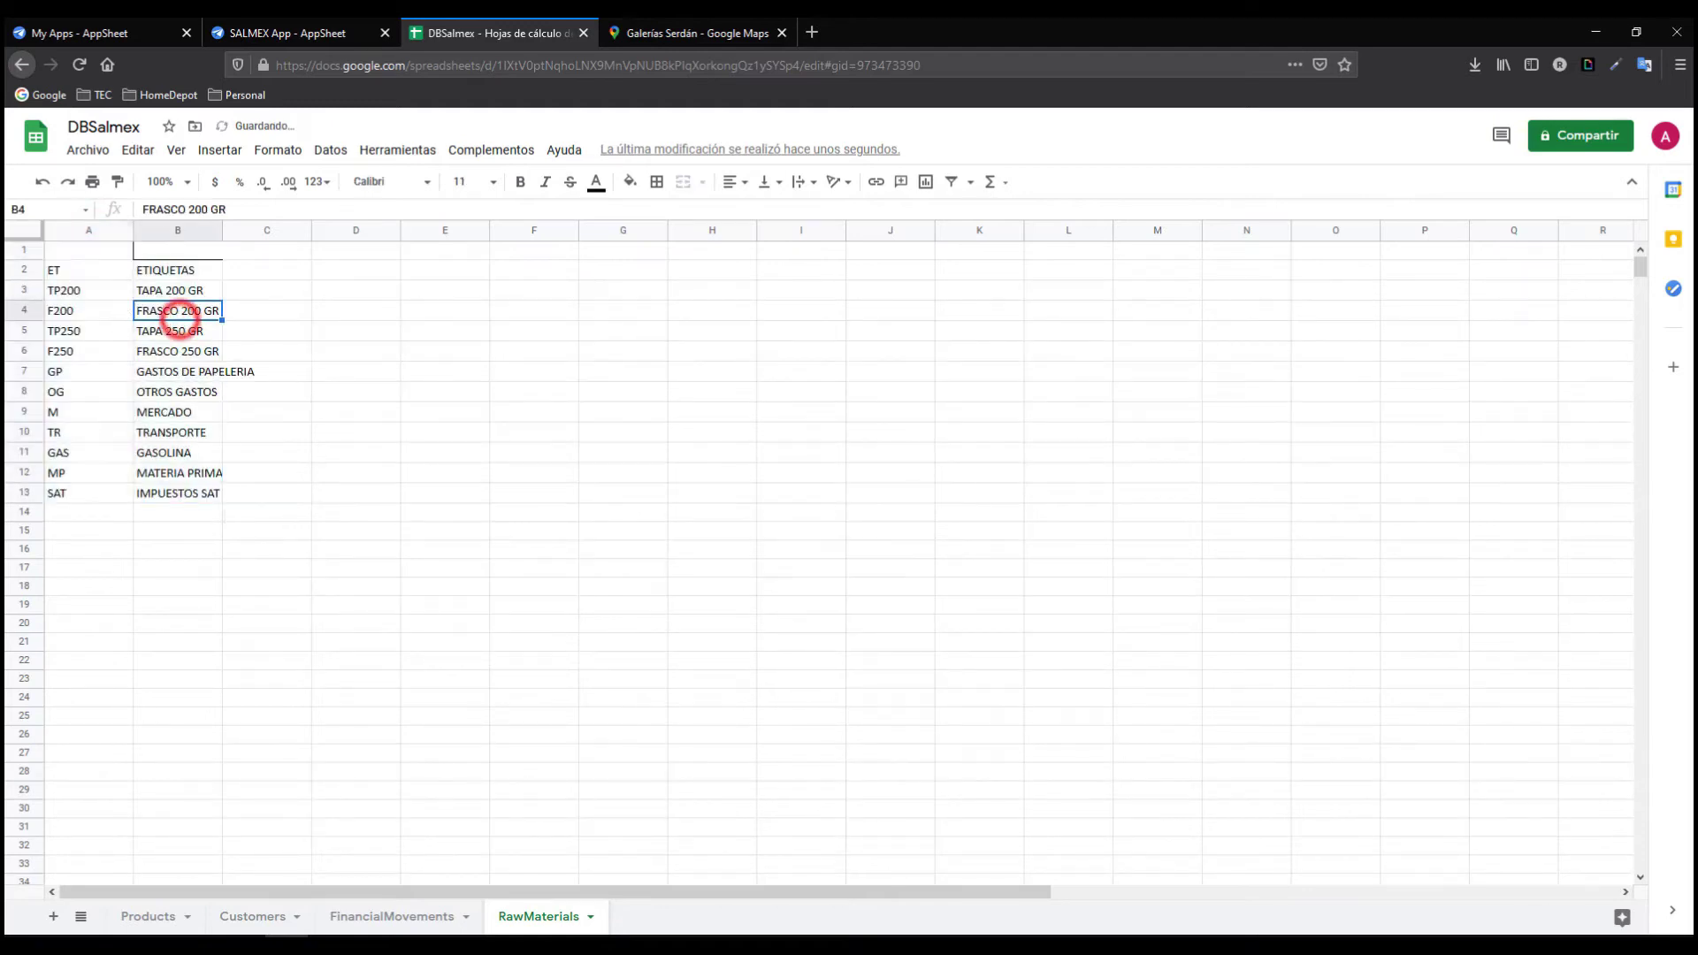
Step: Copy the red FinancialMovements header format onto the RawMaterials header and widen column B
click(436, 918)
drag(89, 251, 221, 251)
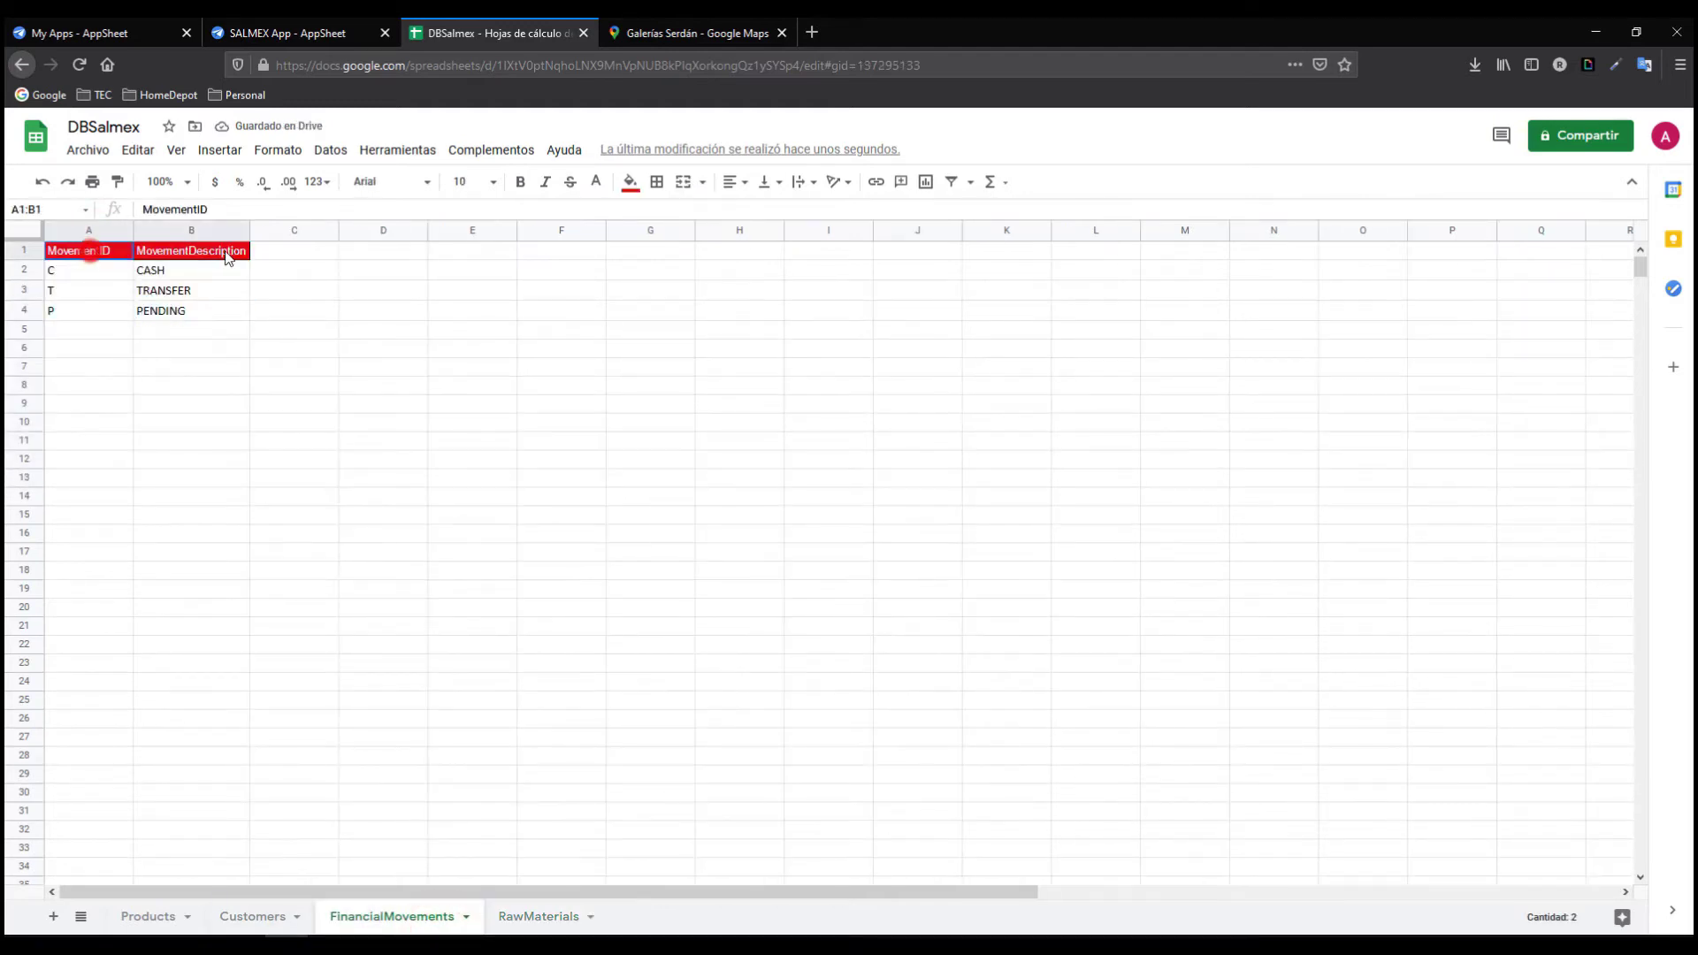
click(116, 181)
click(539, 918)
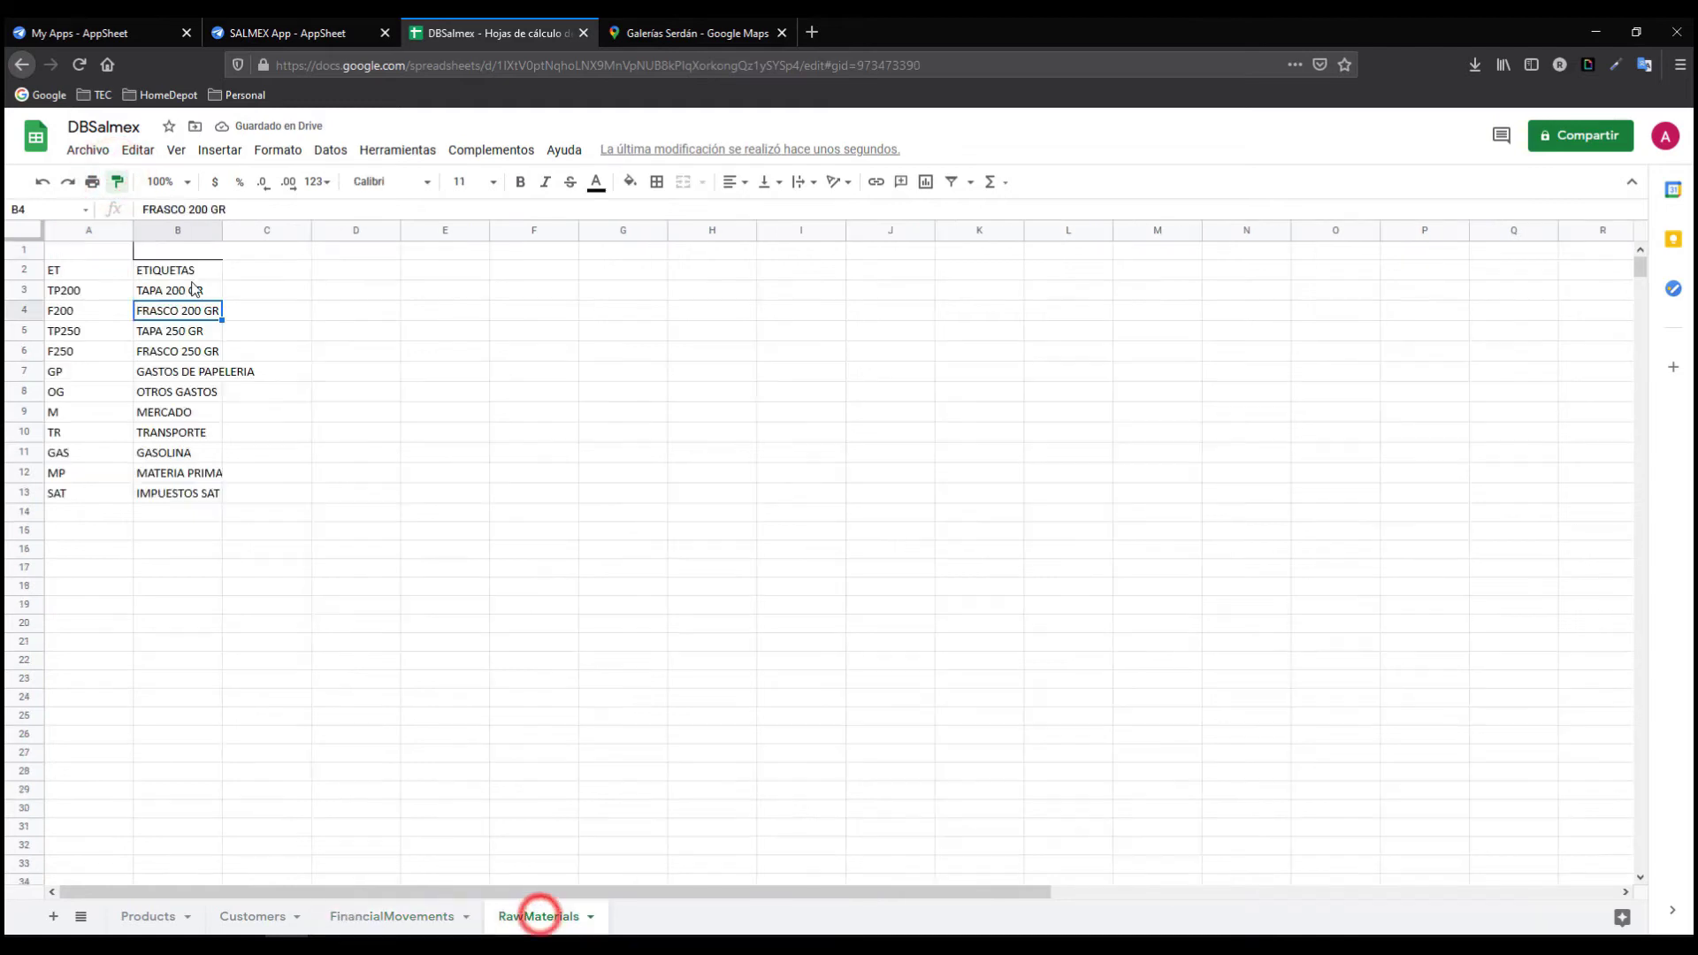
drag(92, 252, 223, 251)
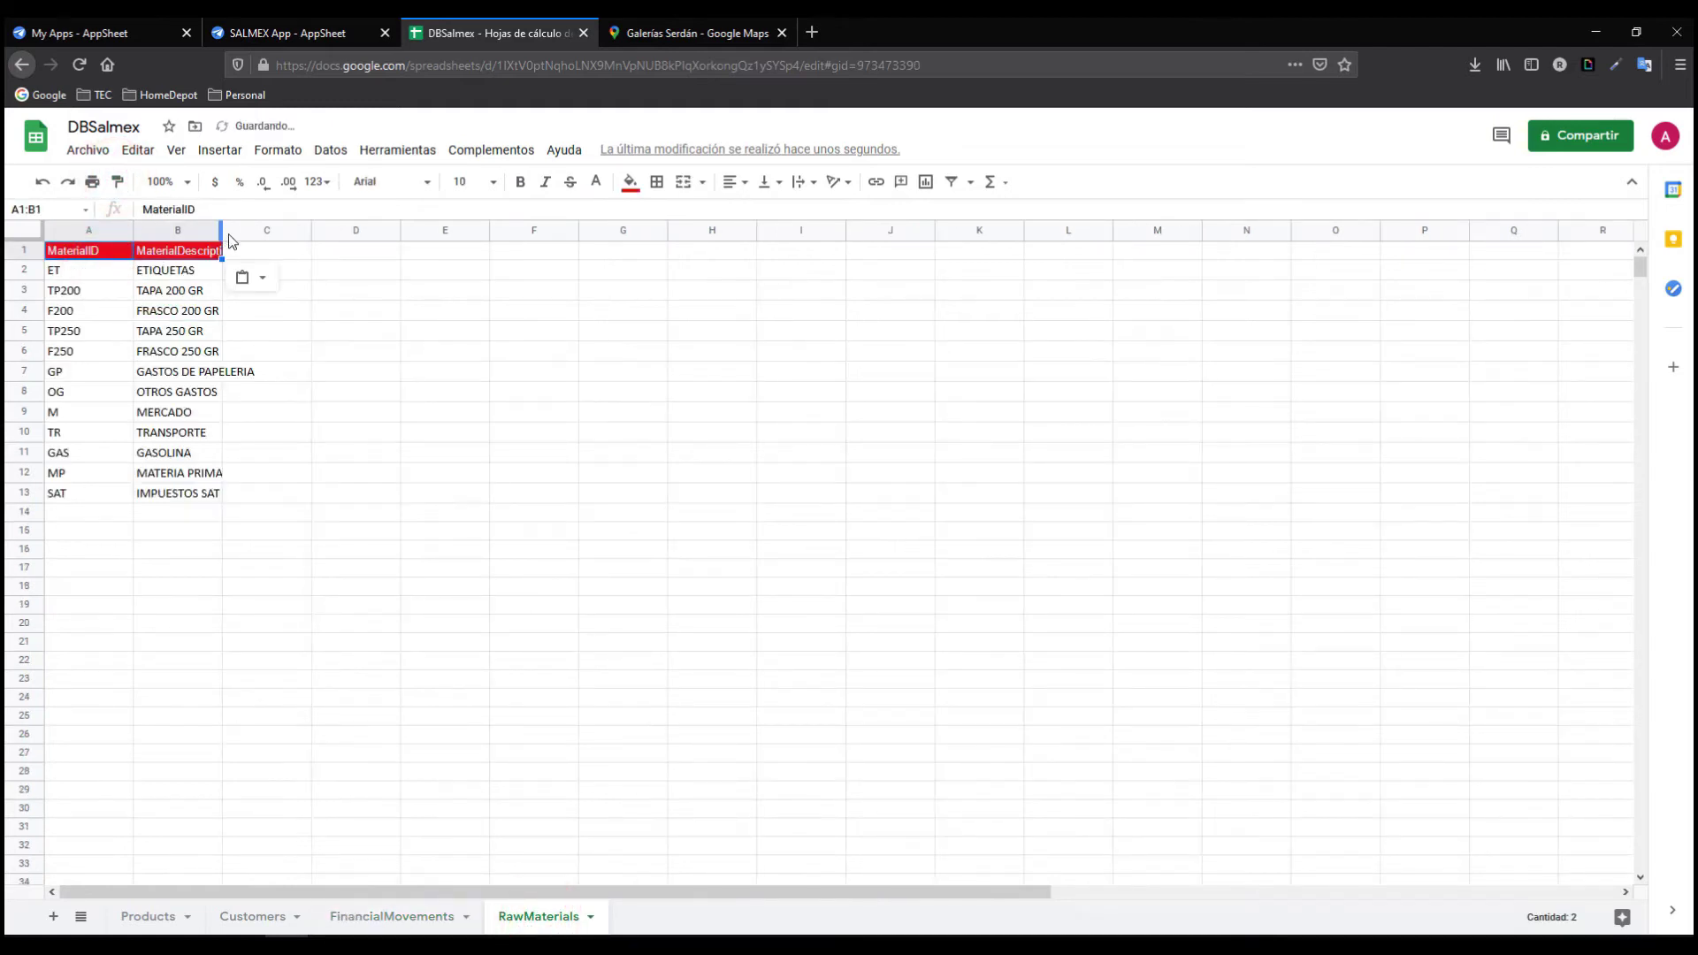
drag(263, 231, 275, 231)
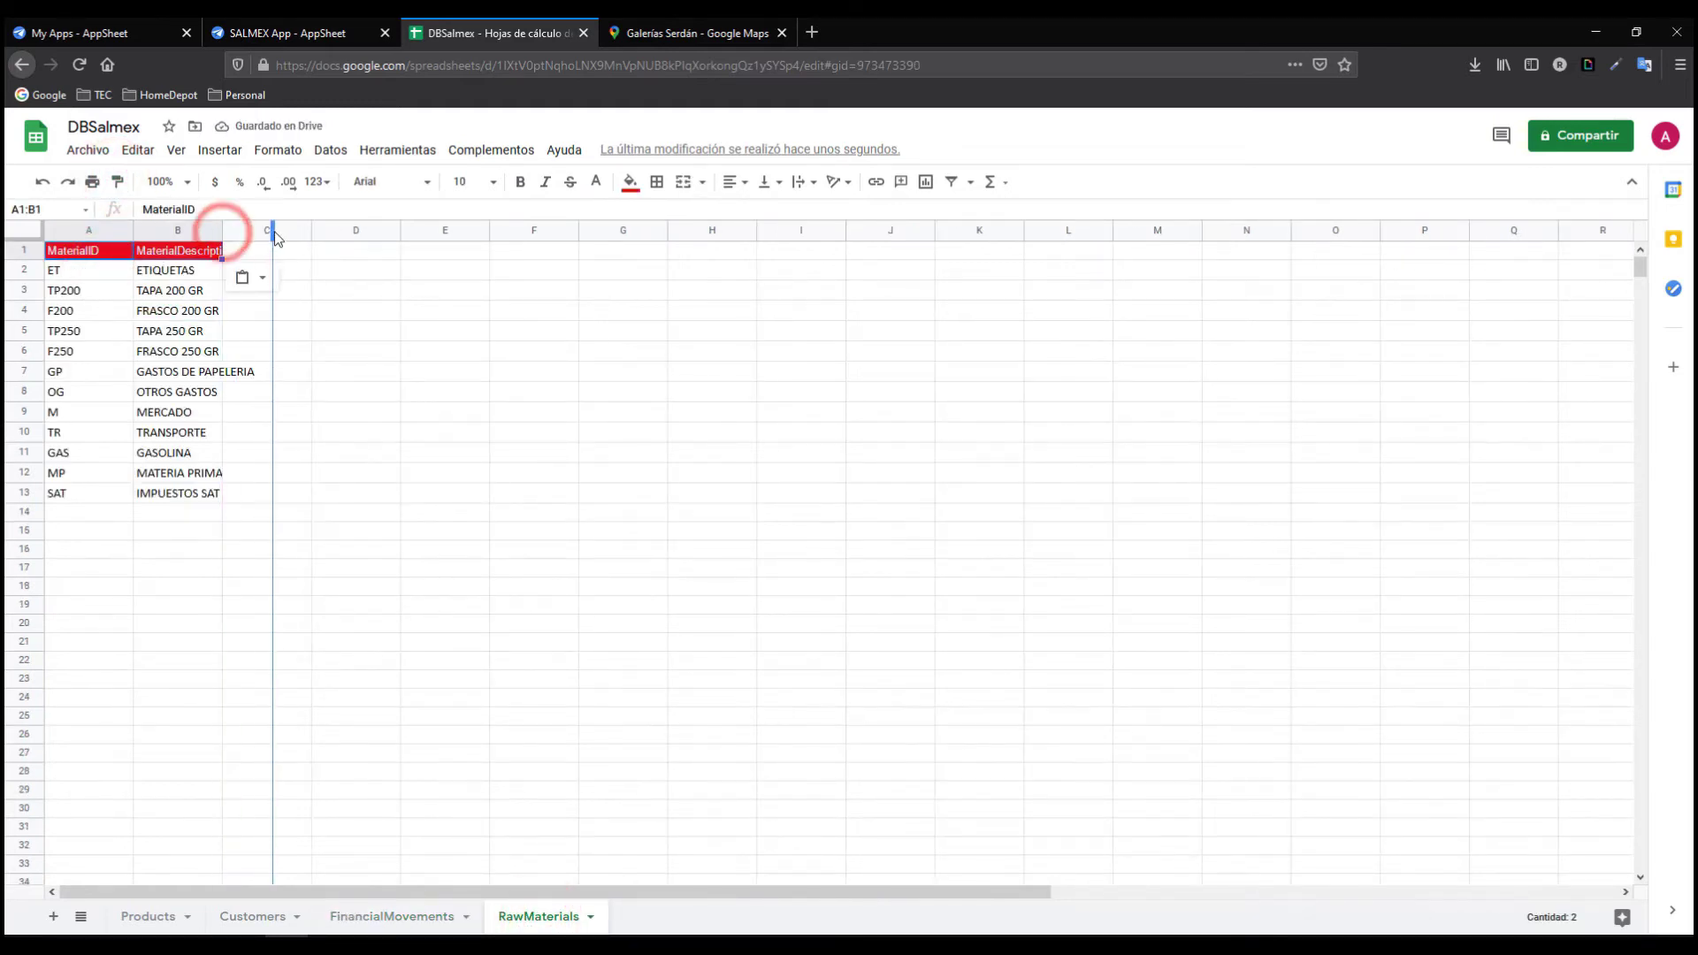
click(320, 310)
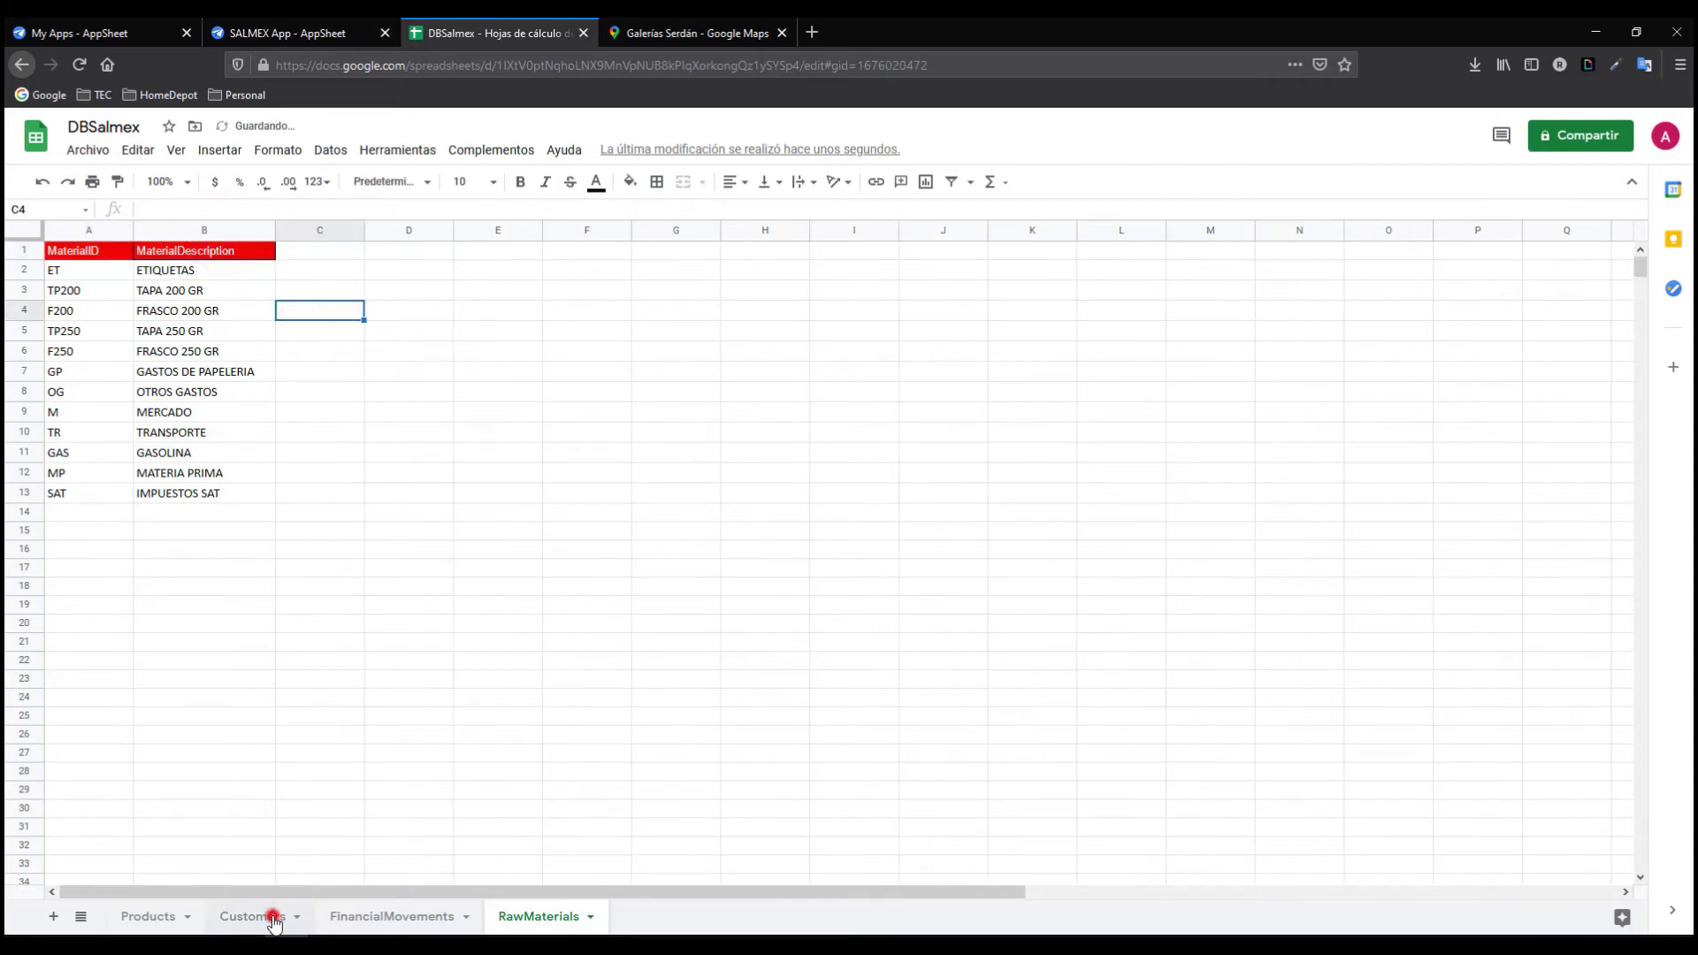
Step: Compare RawMaterials with the other sheets and the Excel workbook, then return to the SALMEX App editor
click(273, 917)
click(391, 916)
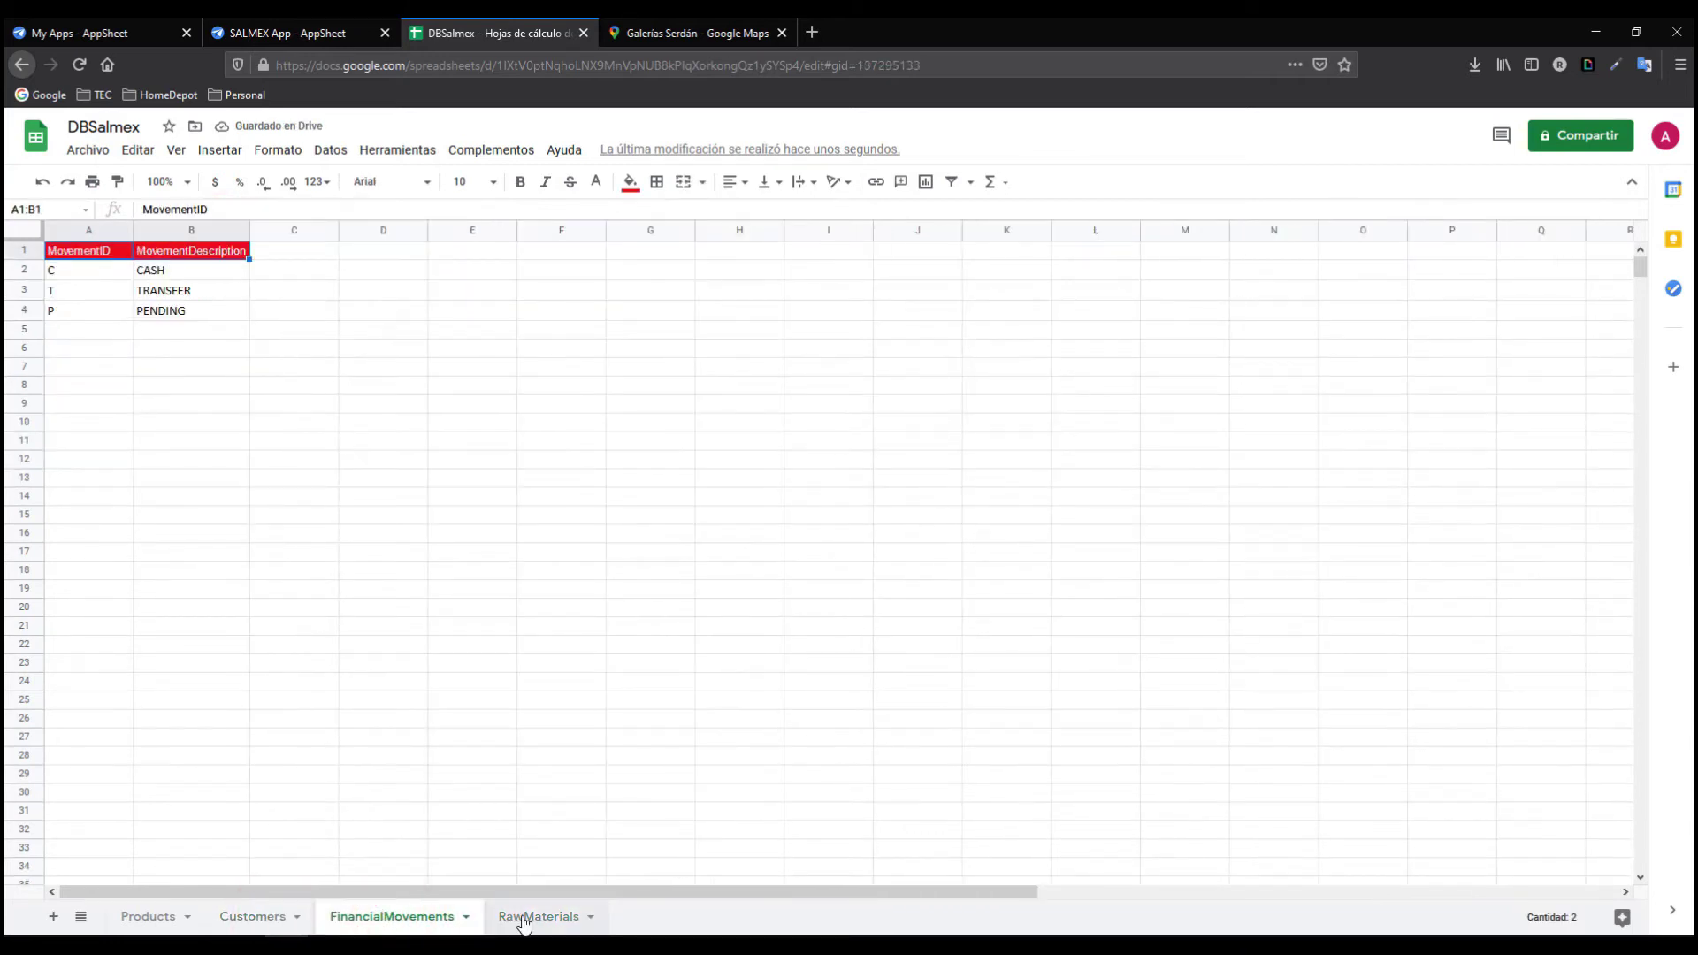
click(523, 919)
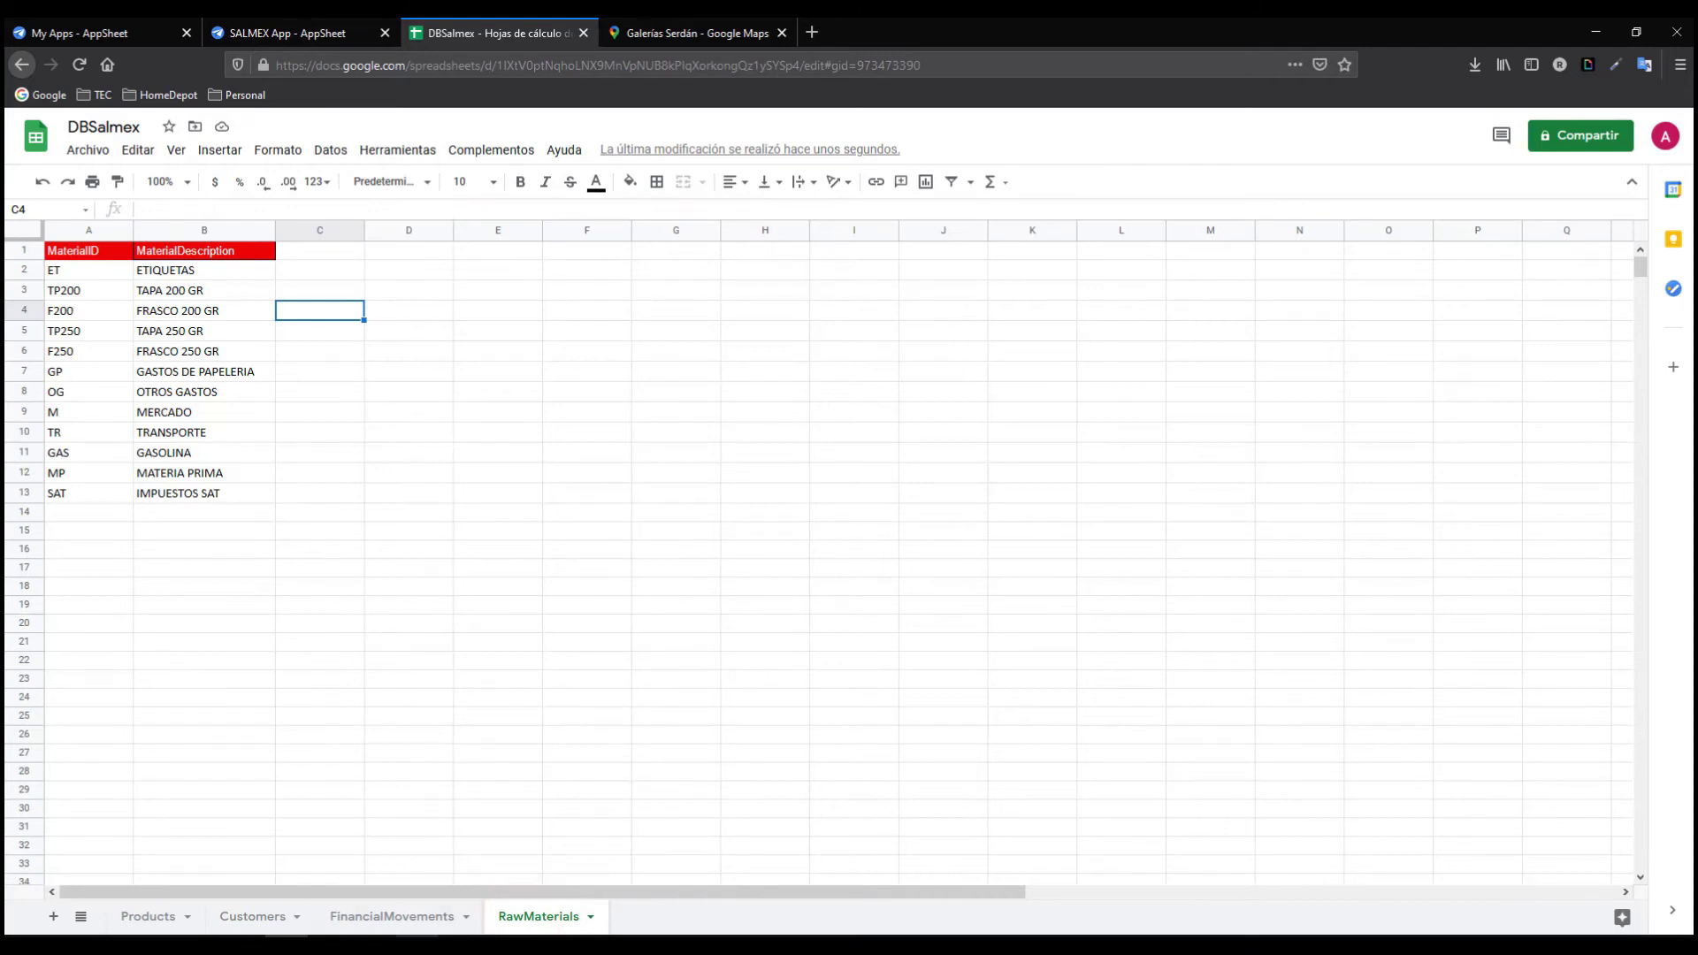
click(423, 944)
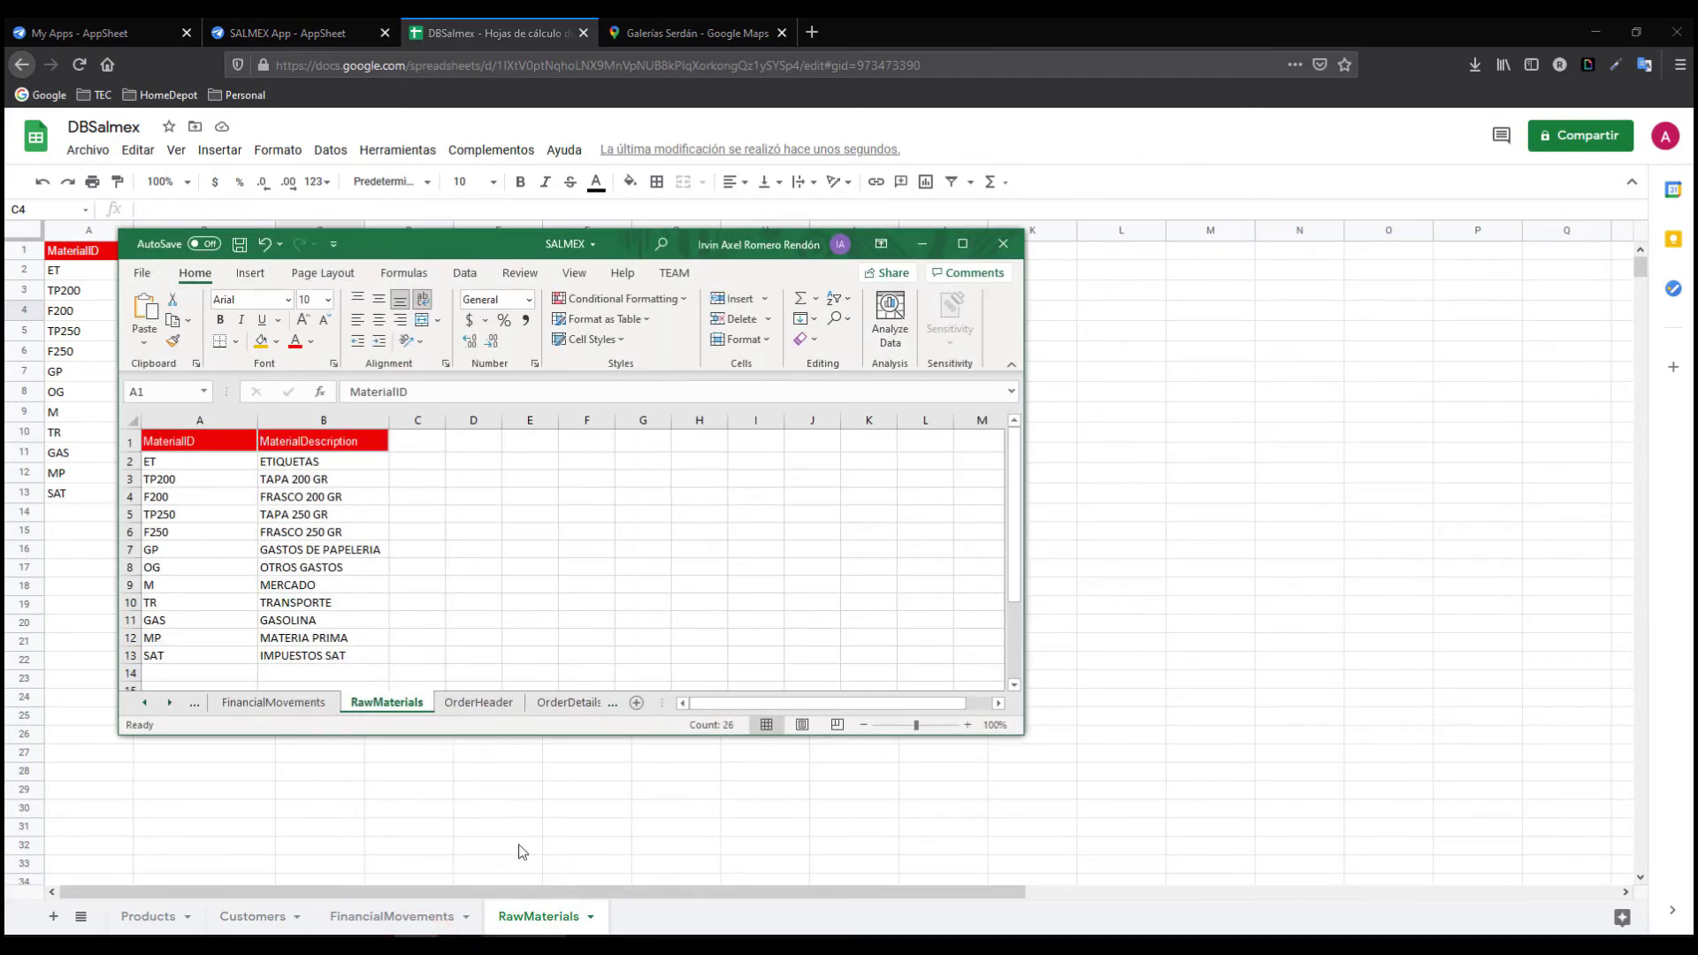
click(924, 246)
click(447, 439)
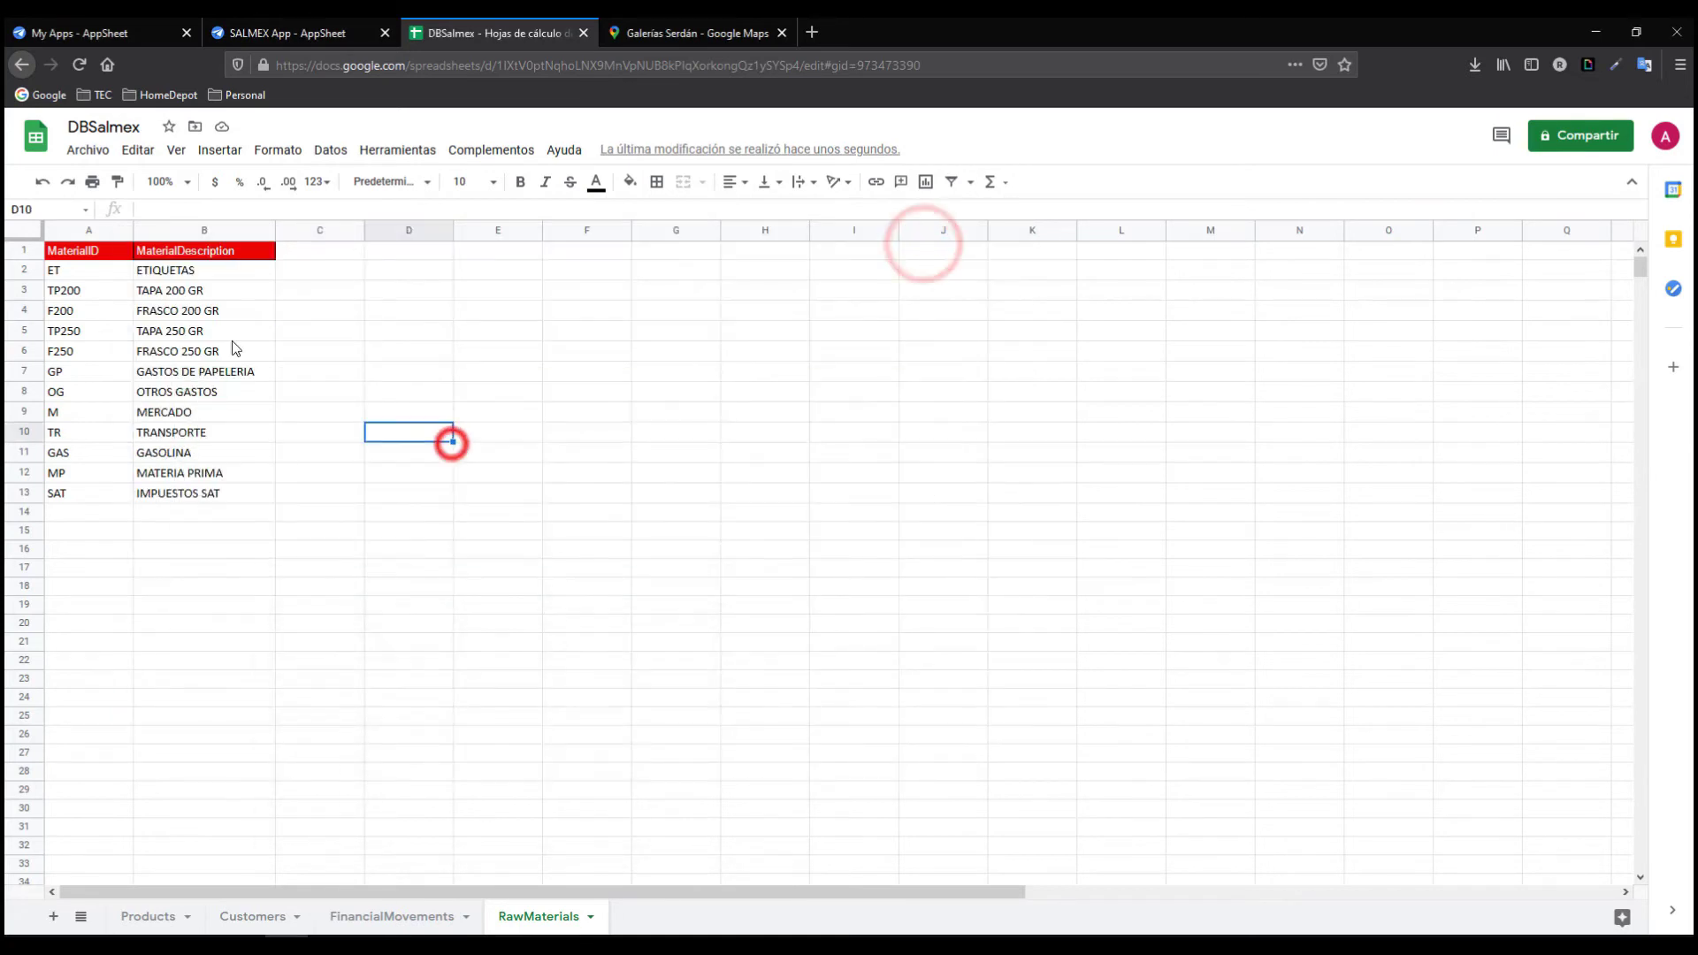
click(347, 911)
click(535, 914)
click(387, 915)
click(264, 911)
click(360, 917)
click(521, 916)
click(429, 916)
click(259, 918)
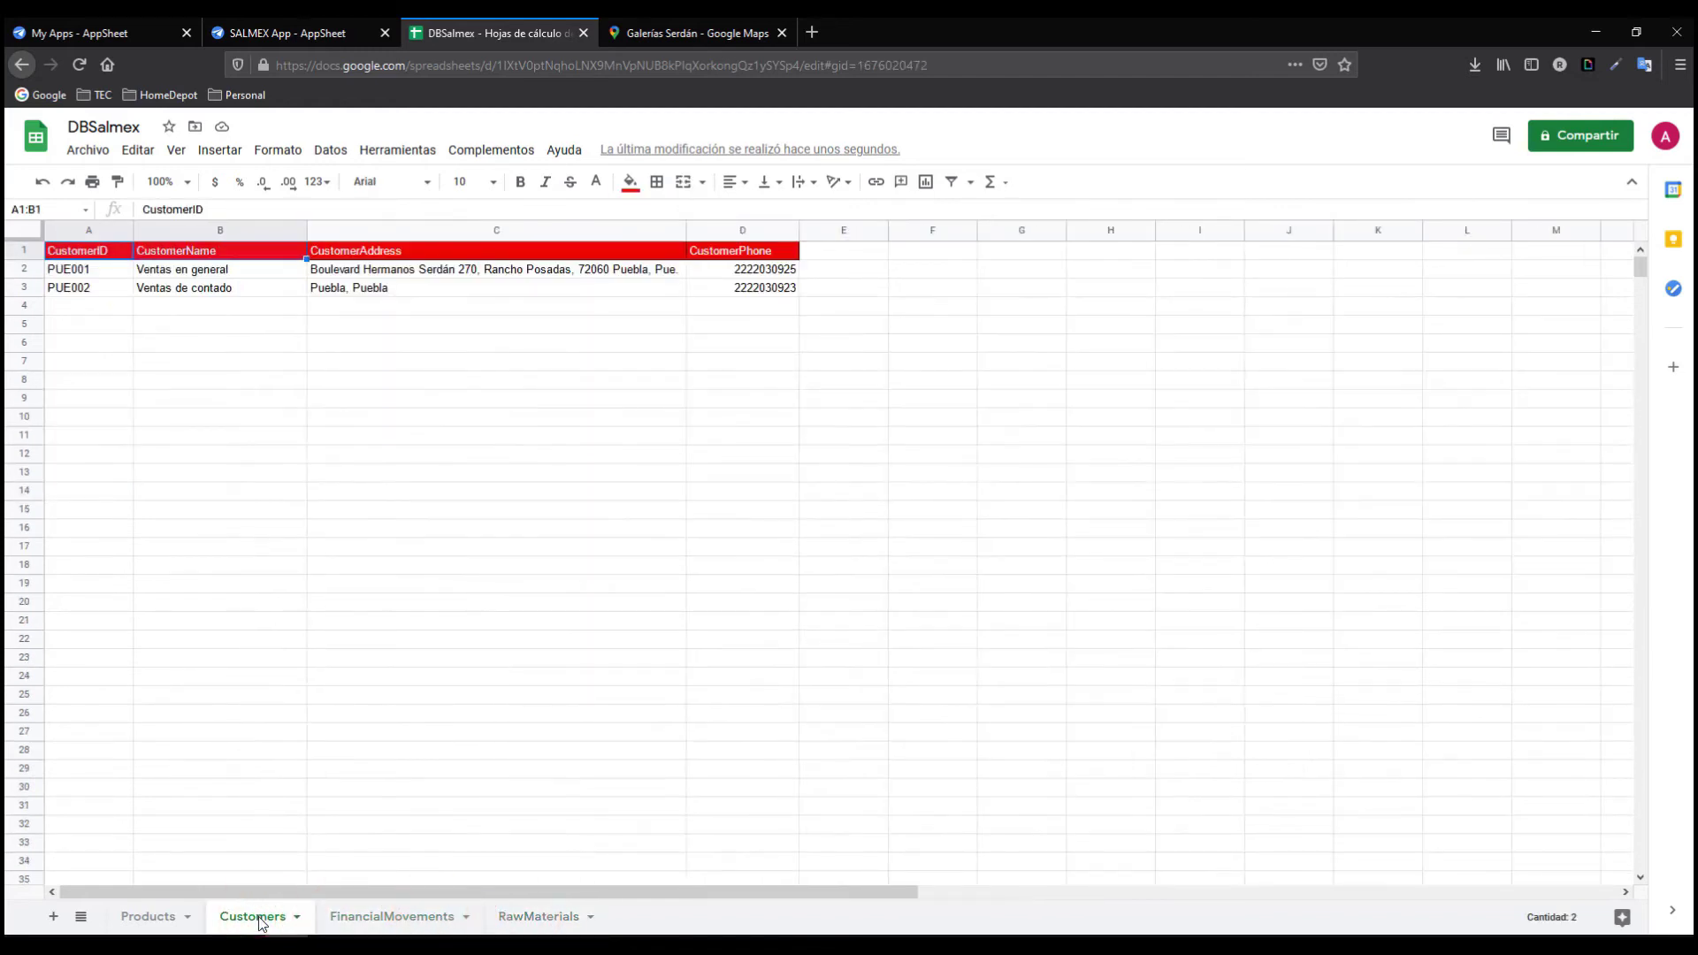
click(270, 27)
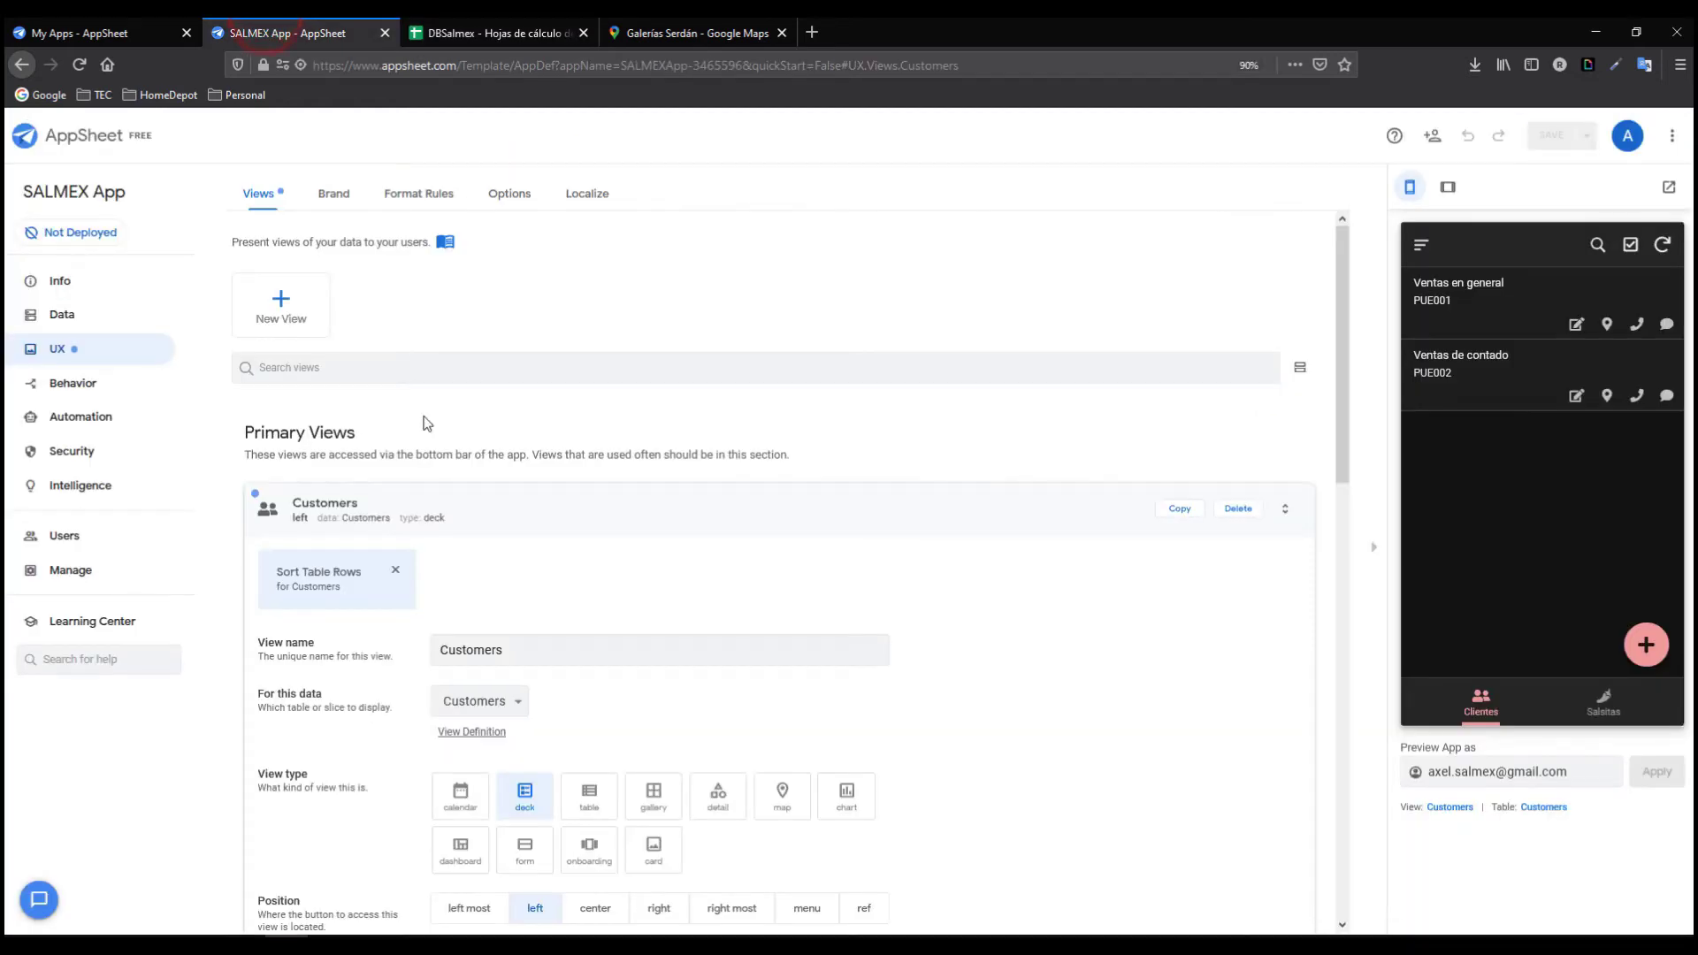
Step: Add the FinancialMovements sheet from DBSalmex as a new app table and view its columns
click(62, 319)
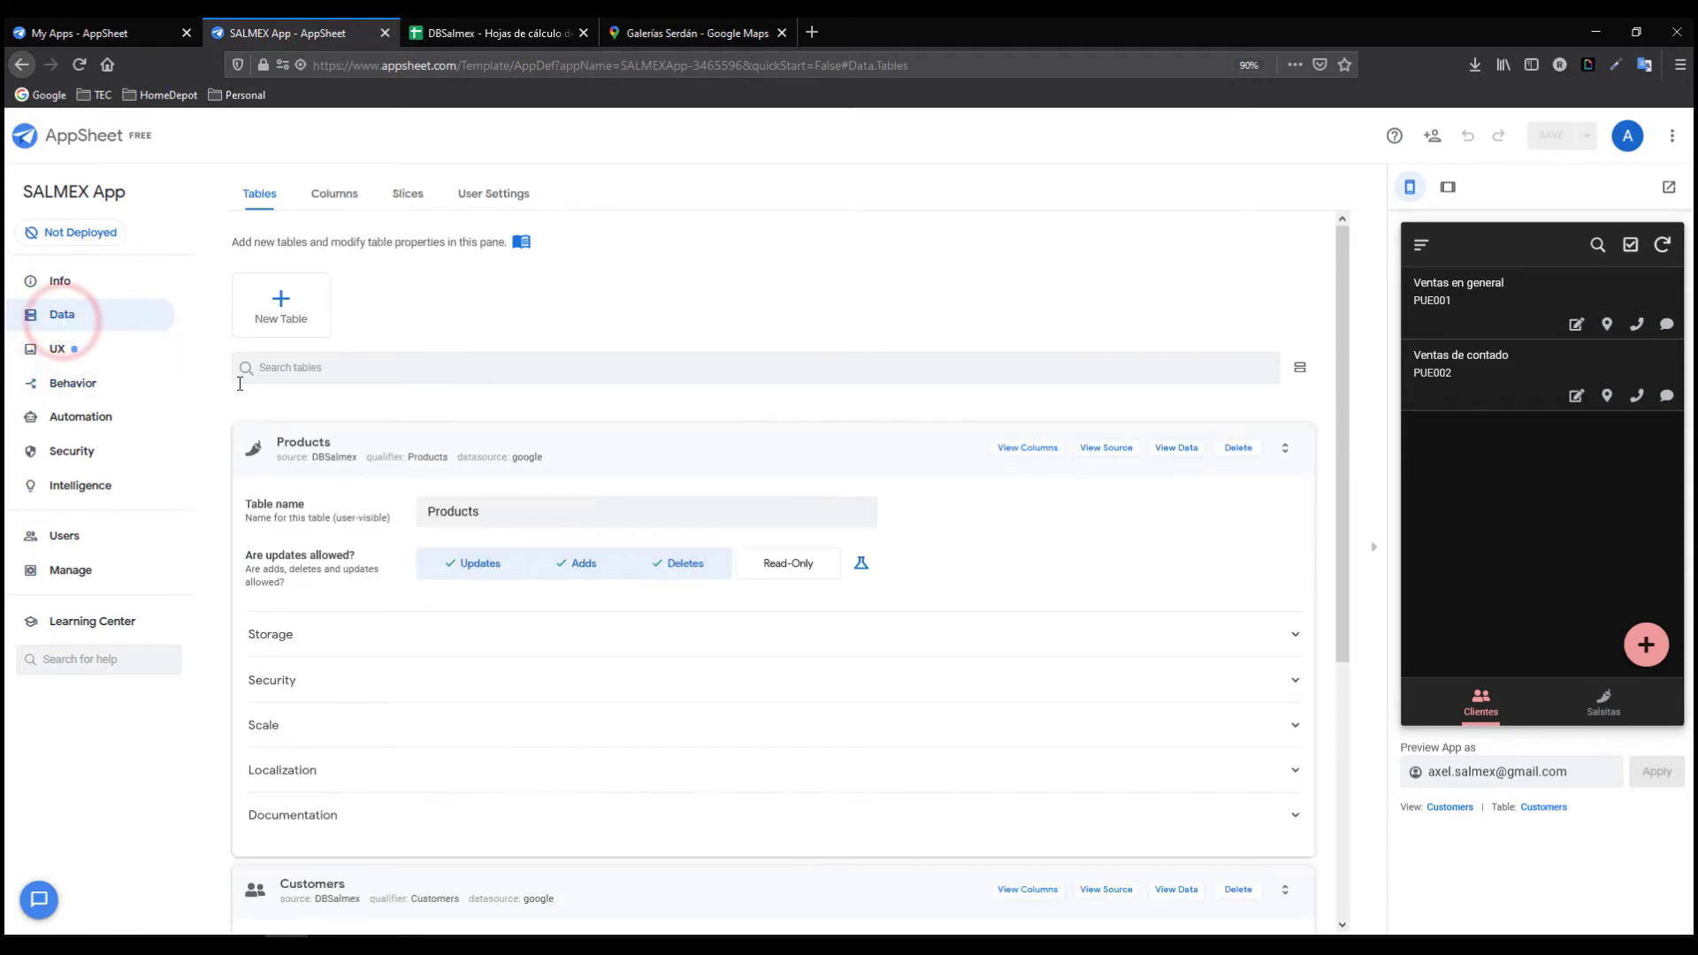
click(272, 453)
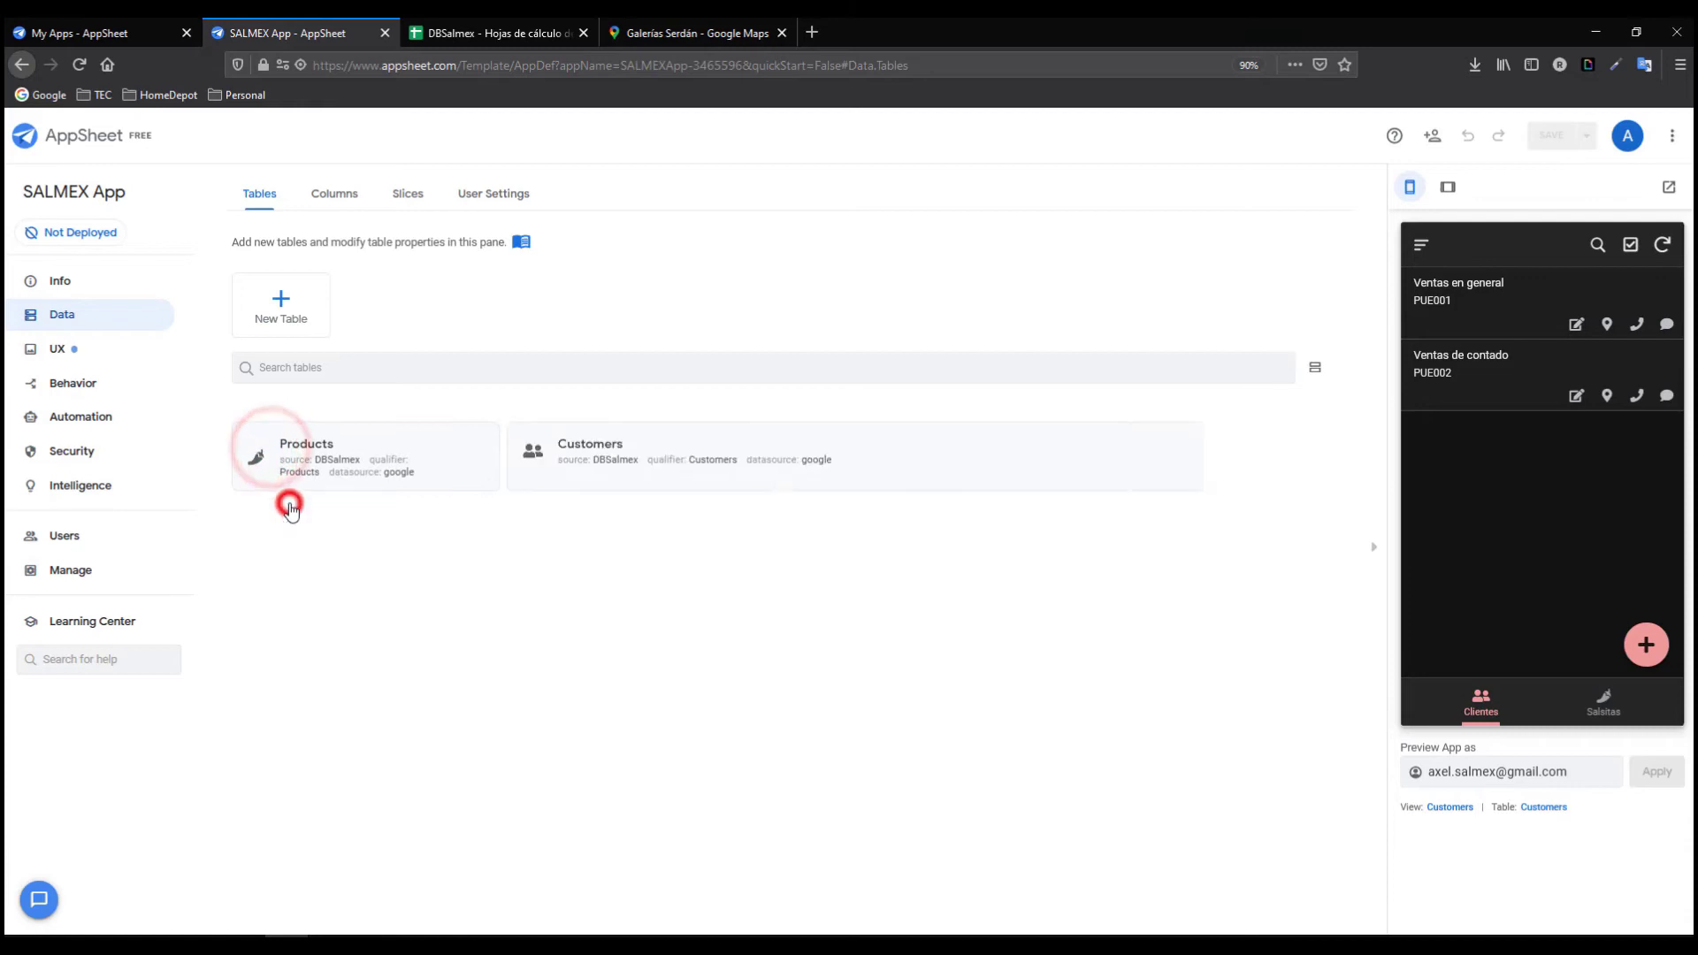
click(289, 322)
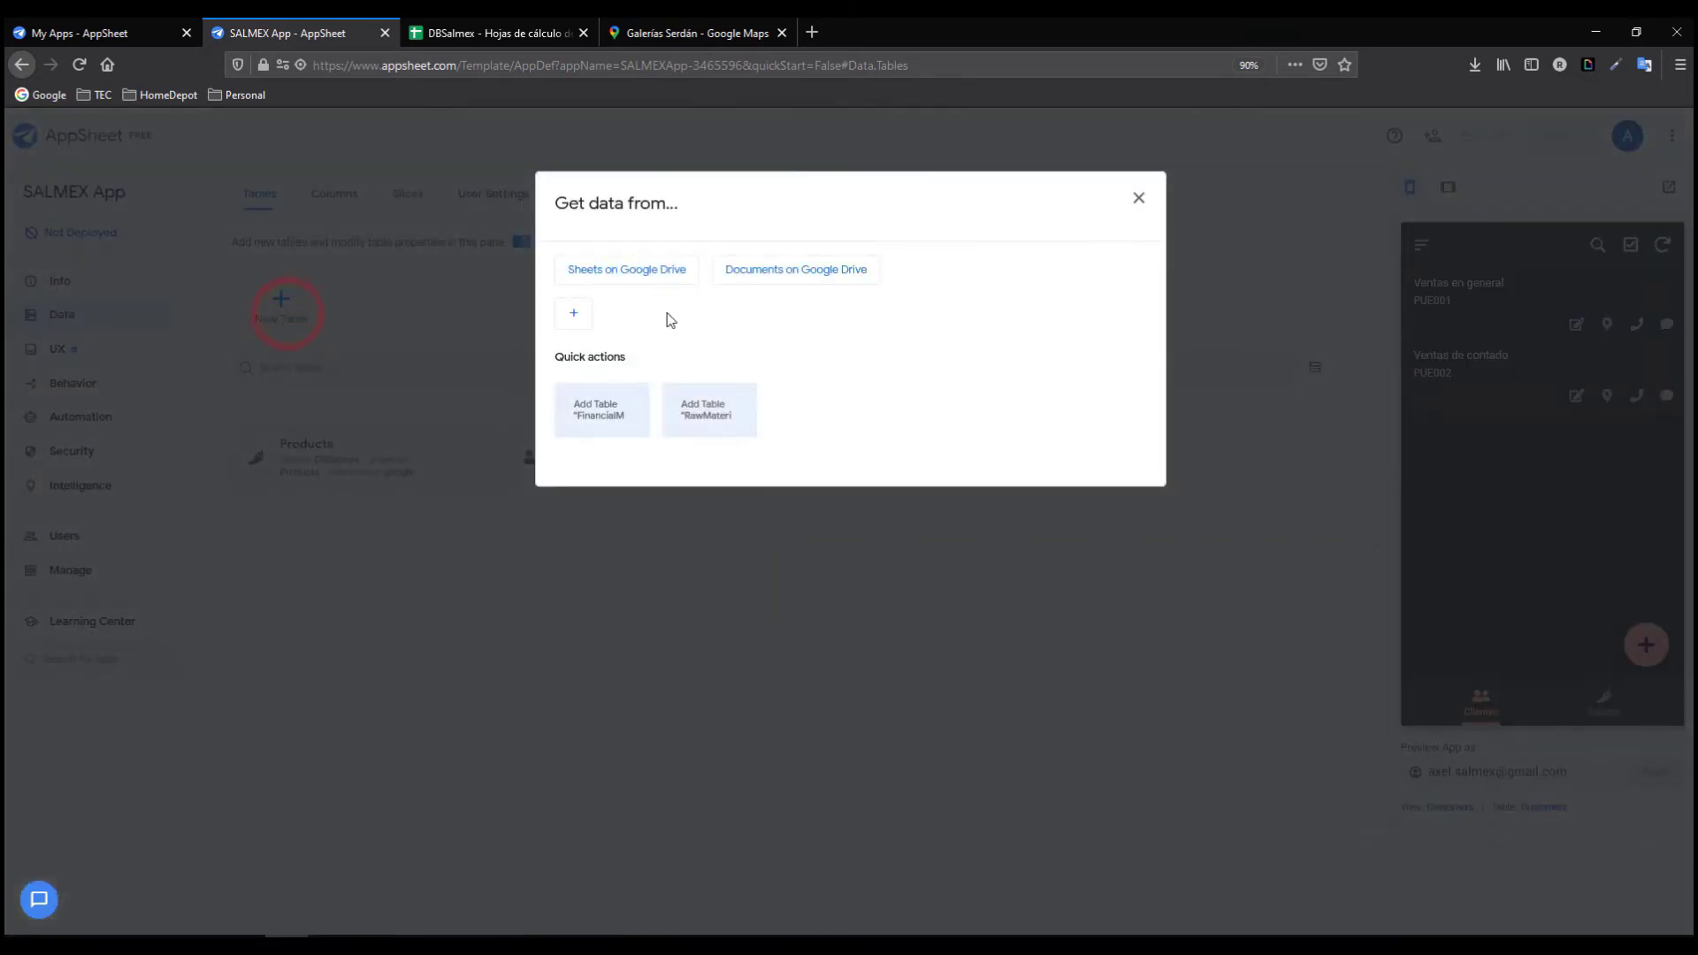
mouse_move(601, 409)
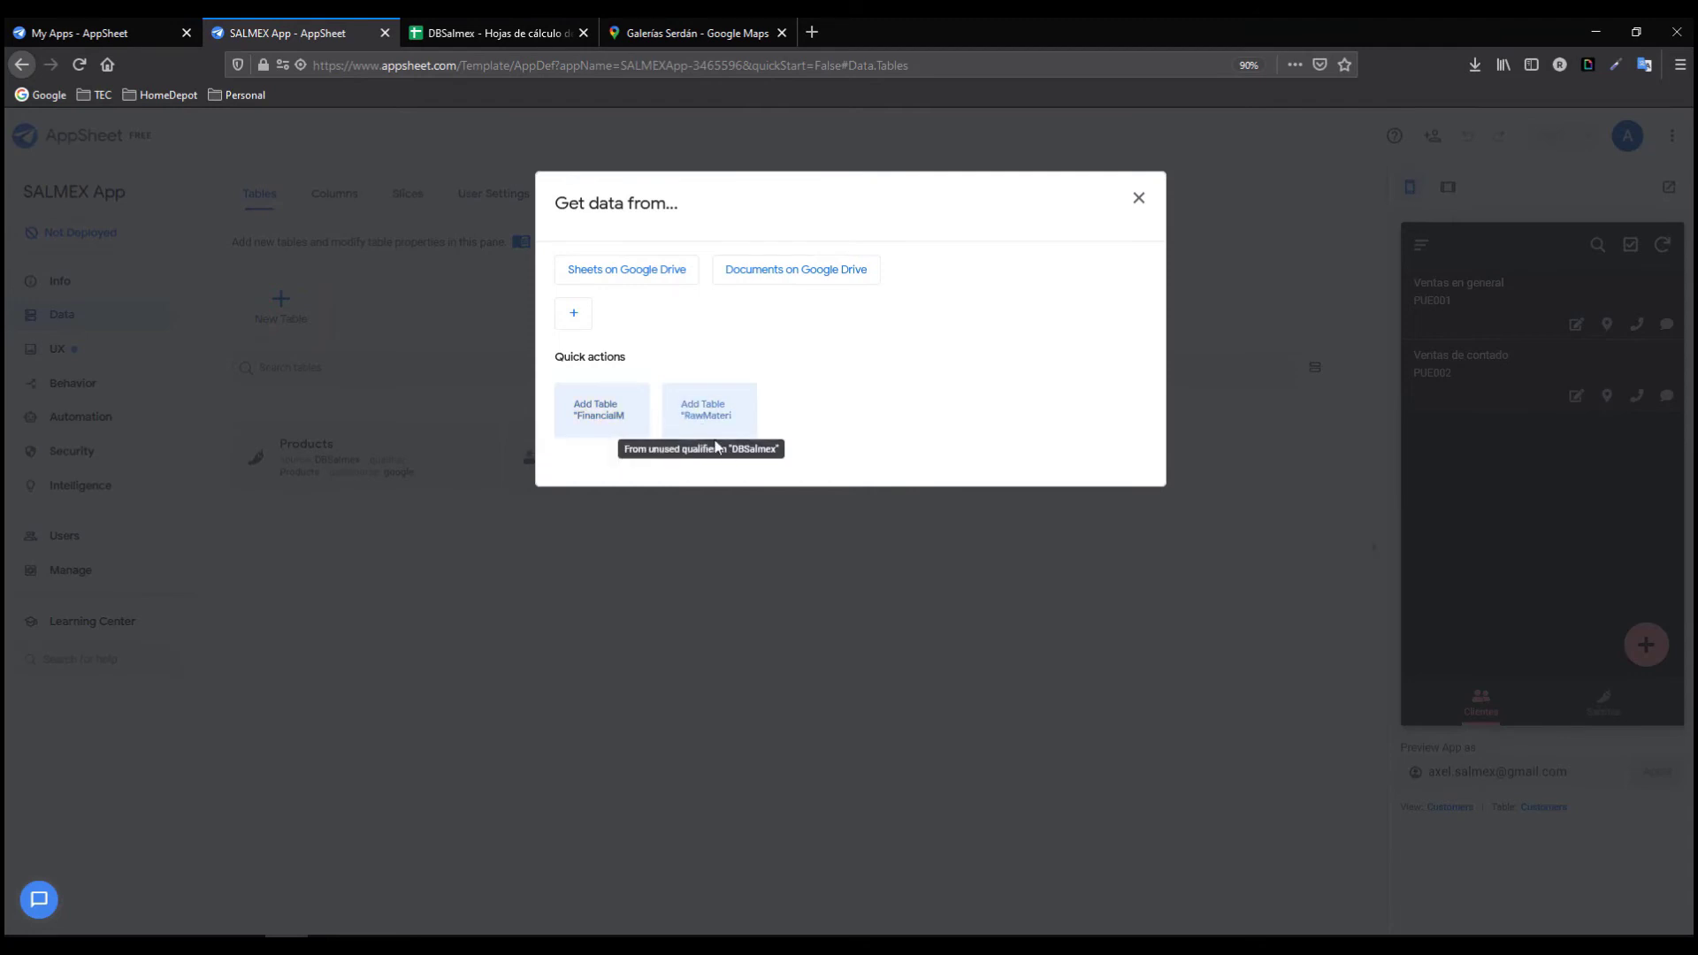
click(595, 417)
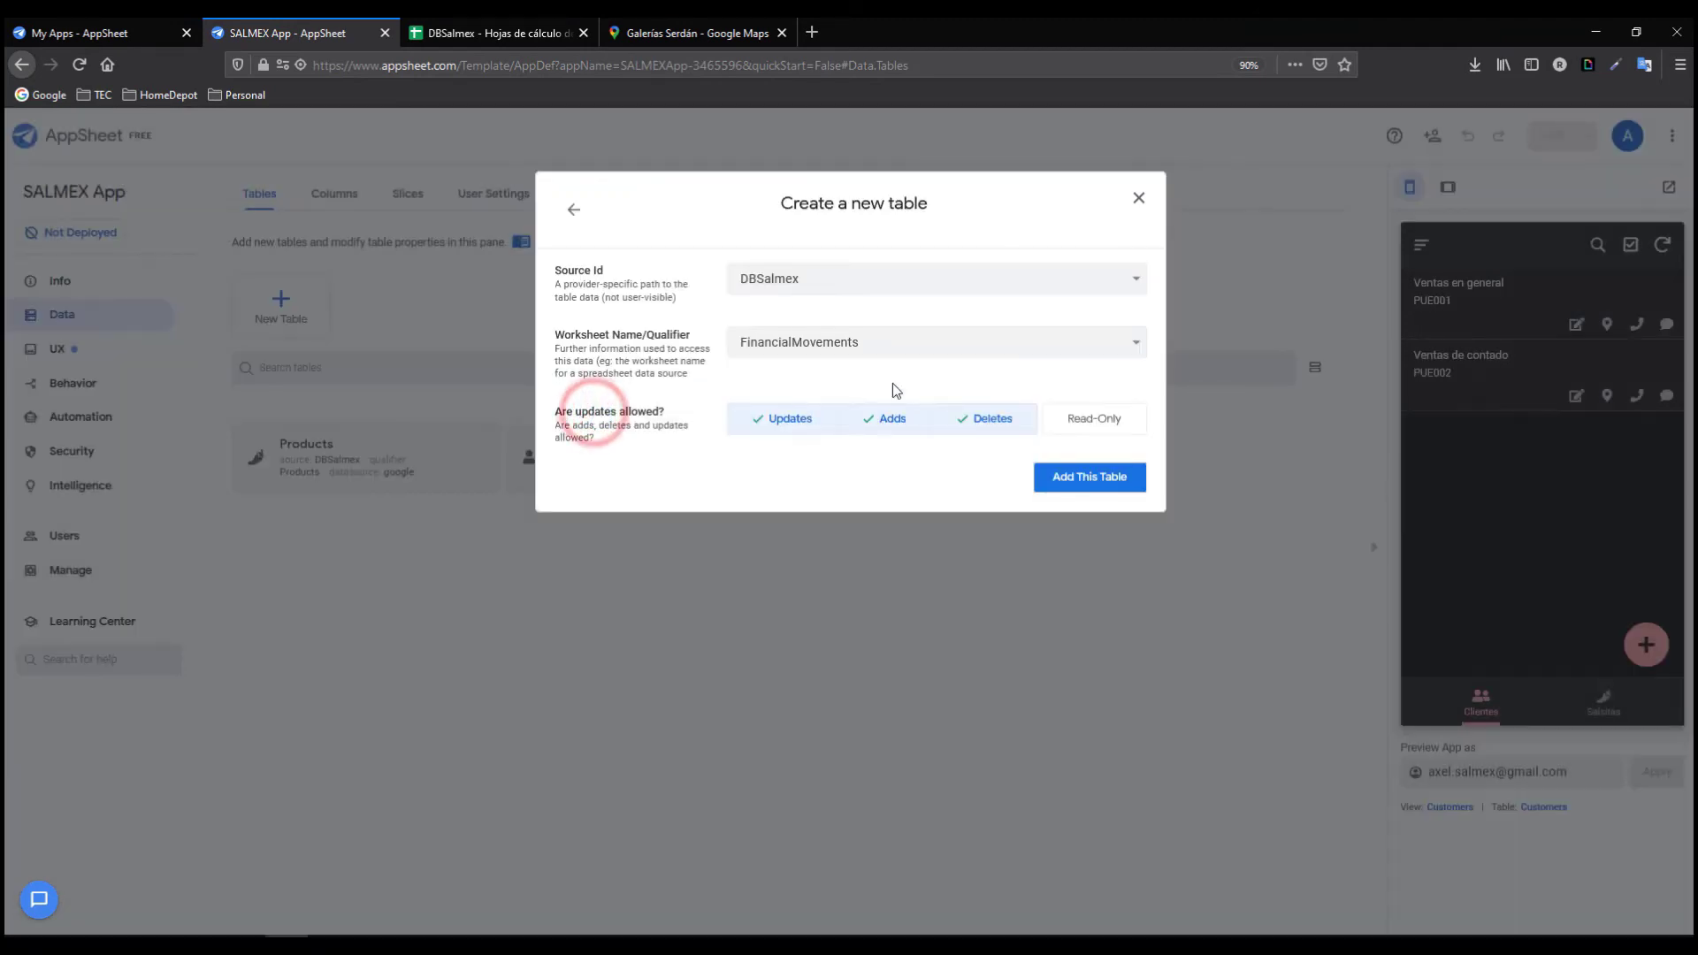
click(1088, 478)
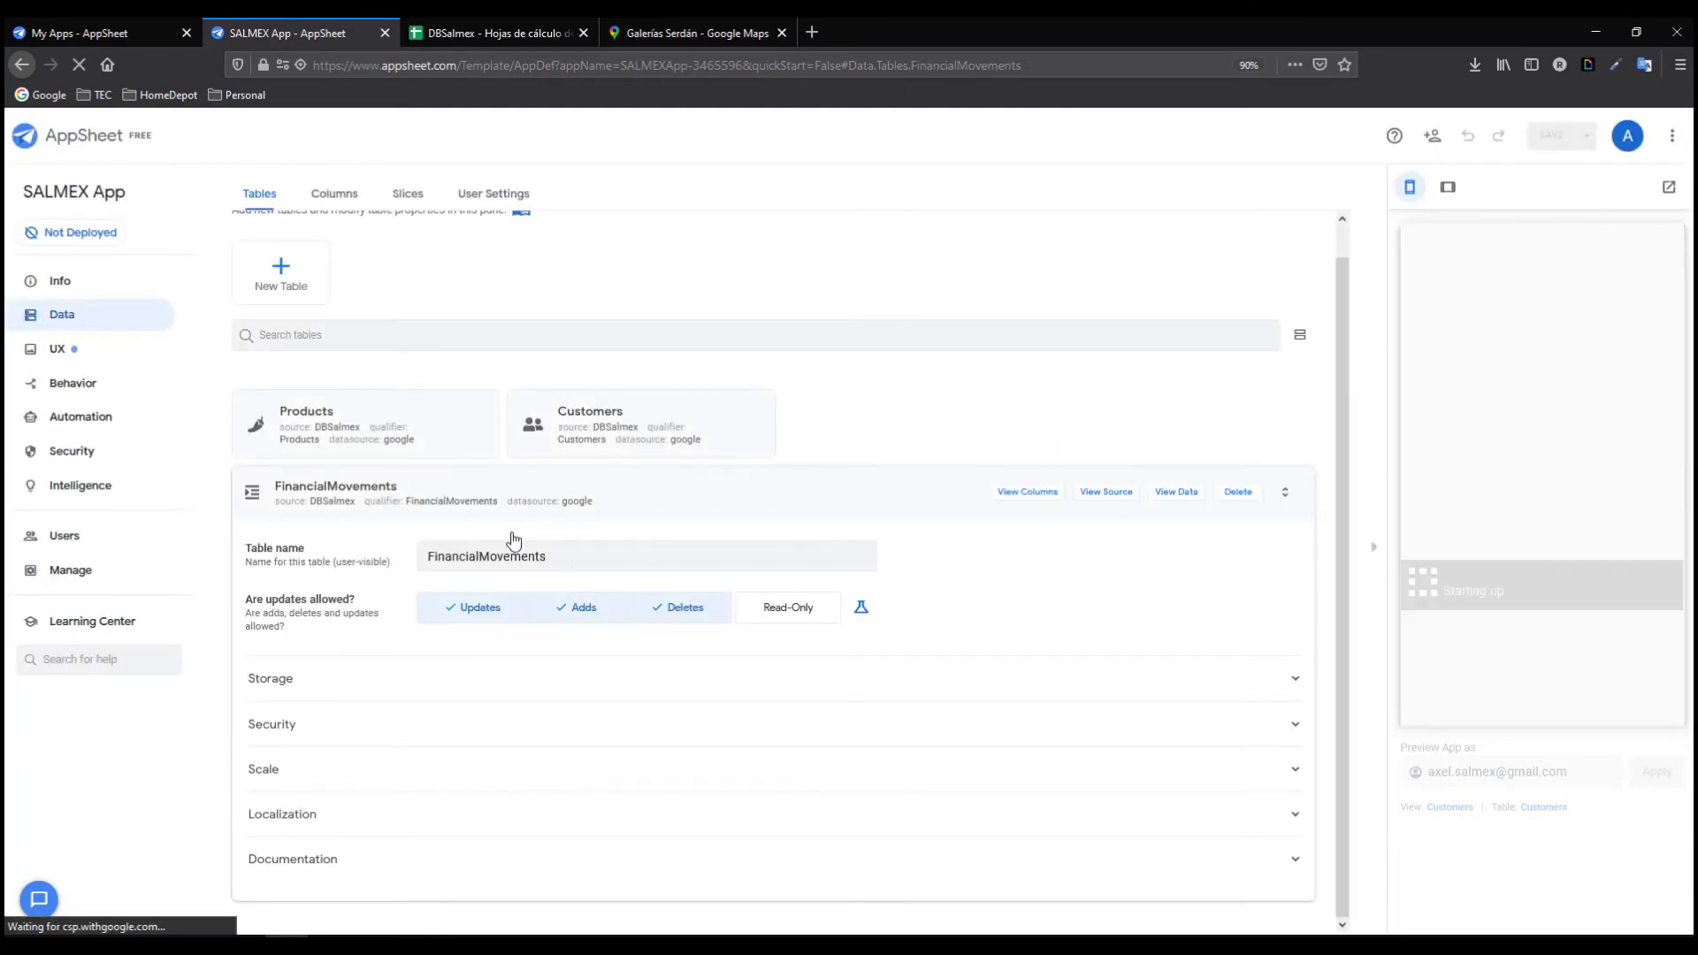
click(328, 193)
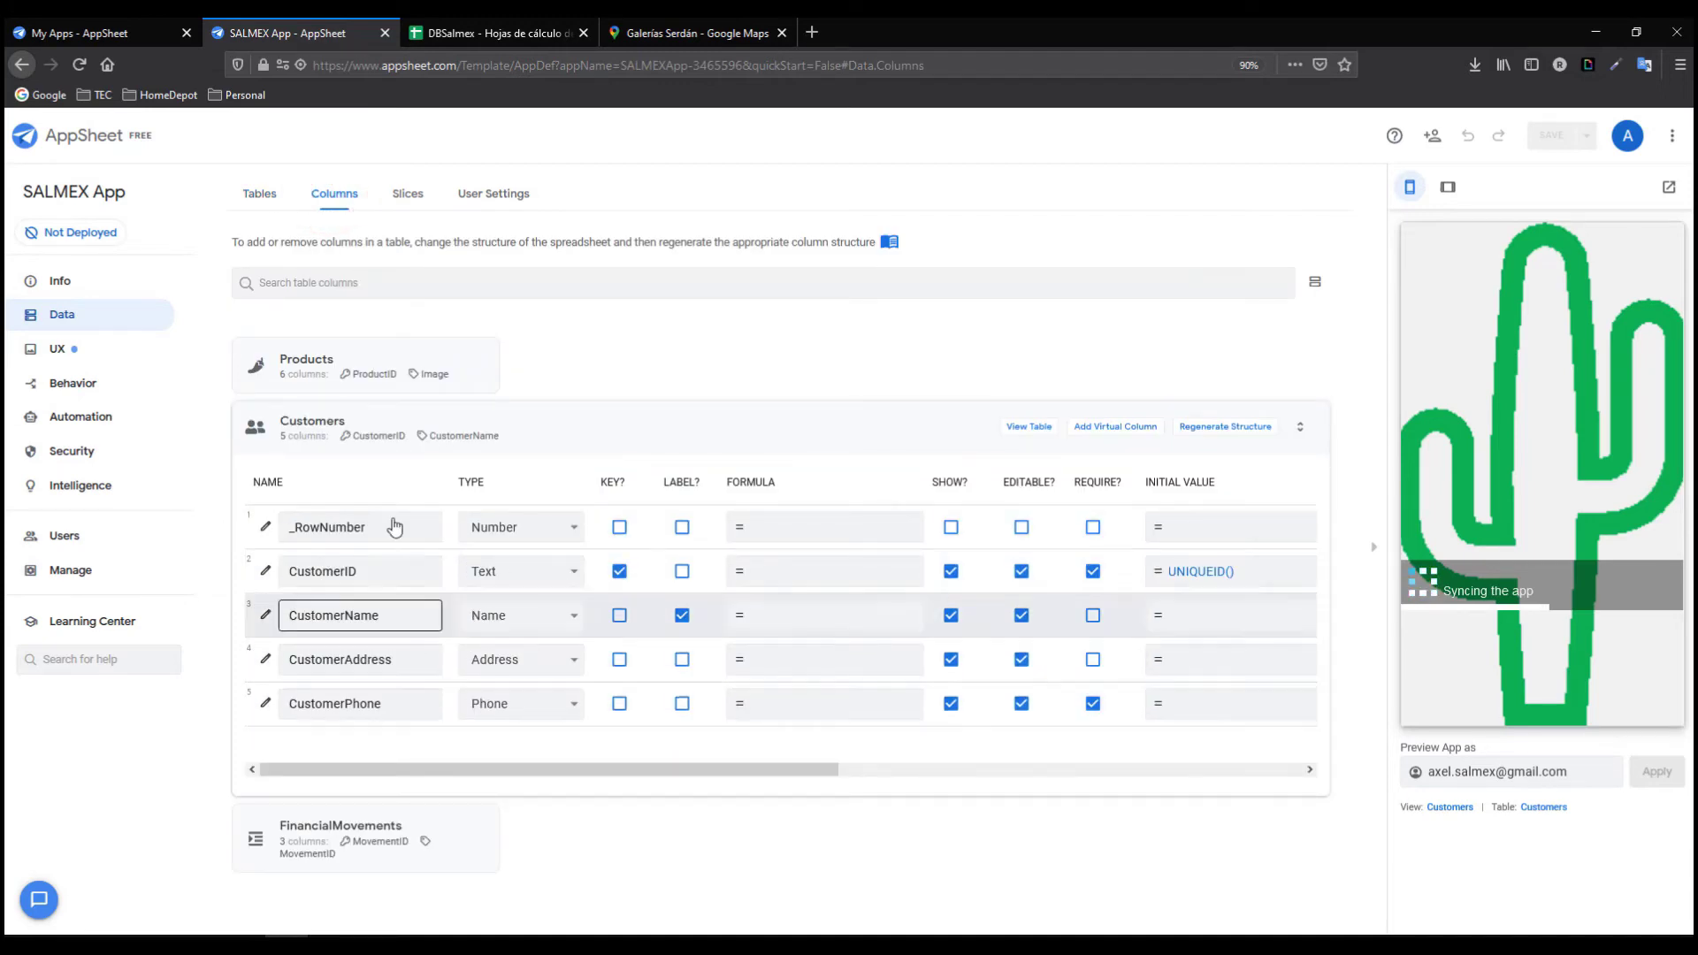
Step: Inspect the FinancialMovements columns _RowNumber and MovementID, then return to the Tables list
click(316, 424)
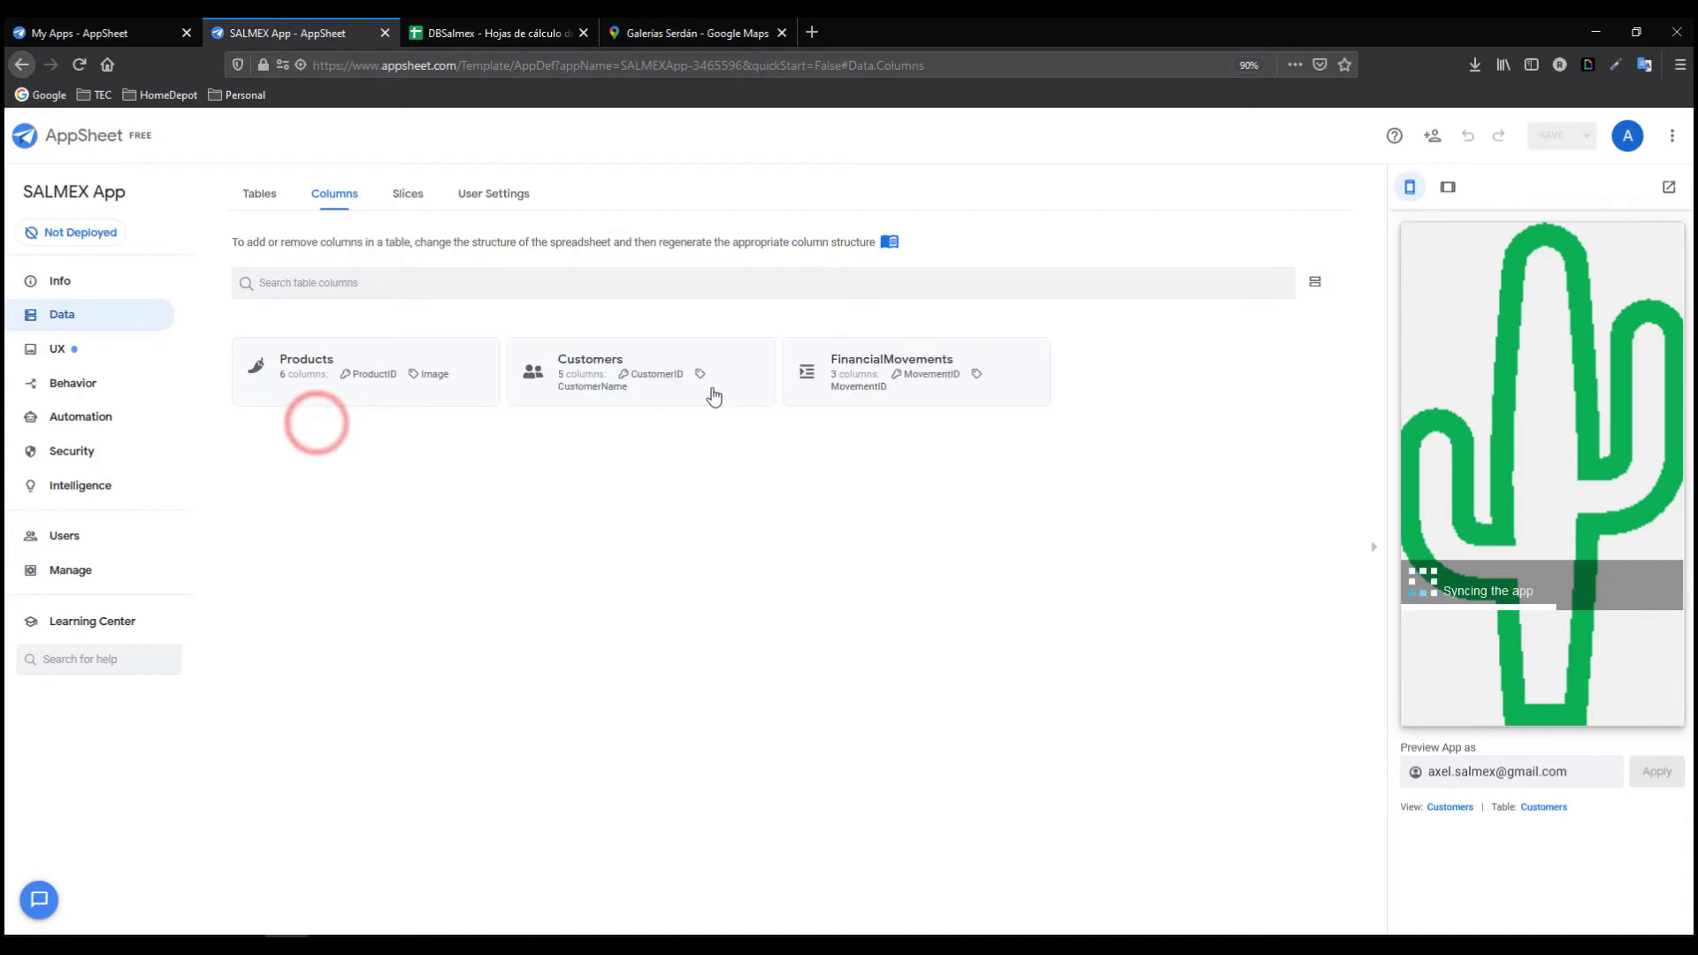
click(894, 358)
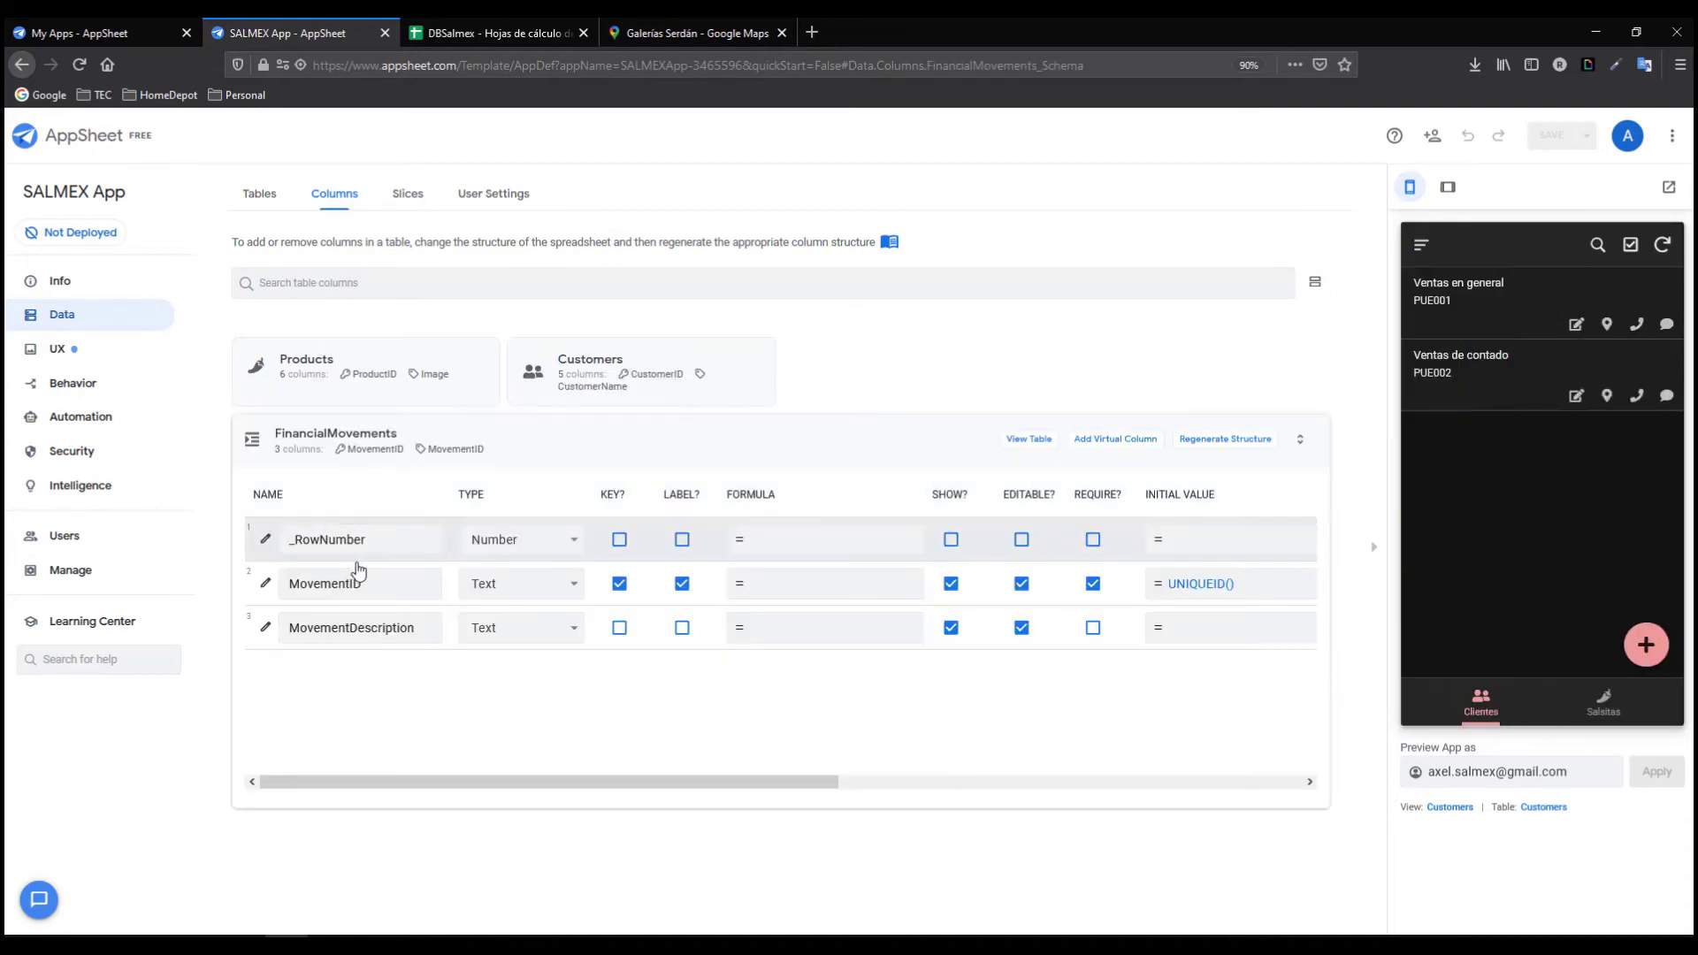
double_click(383, 539)
click(512, 539)
click(389, 541)
drag(405, 540, 302, 541)
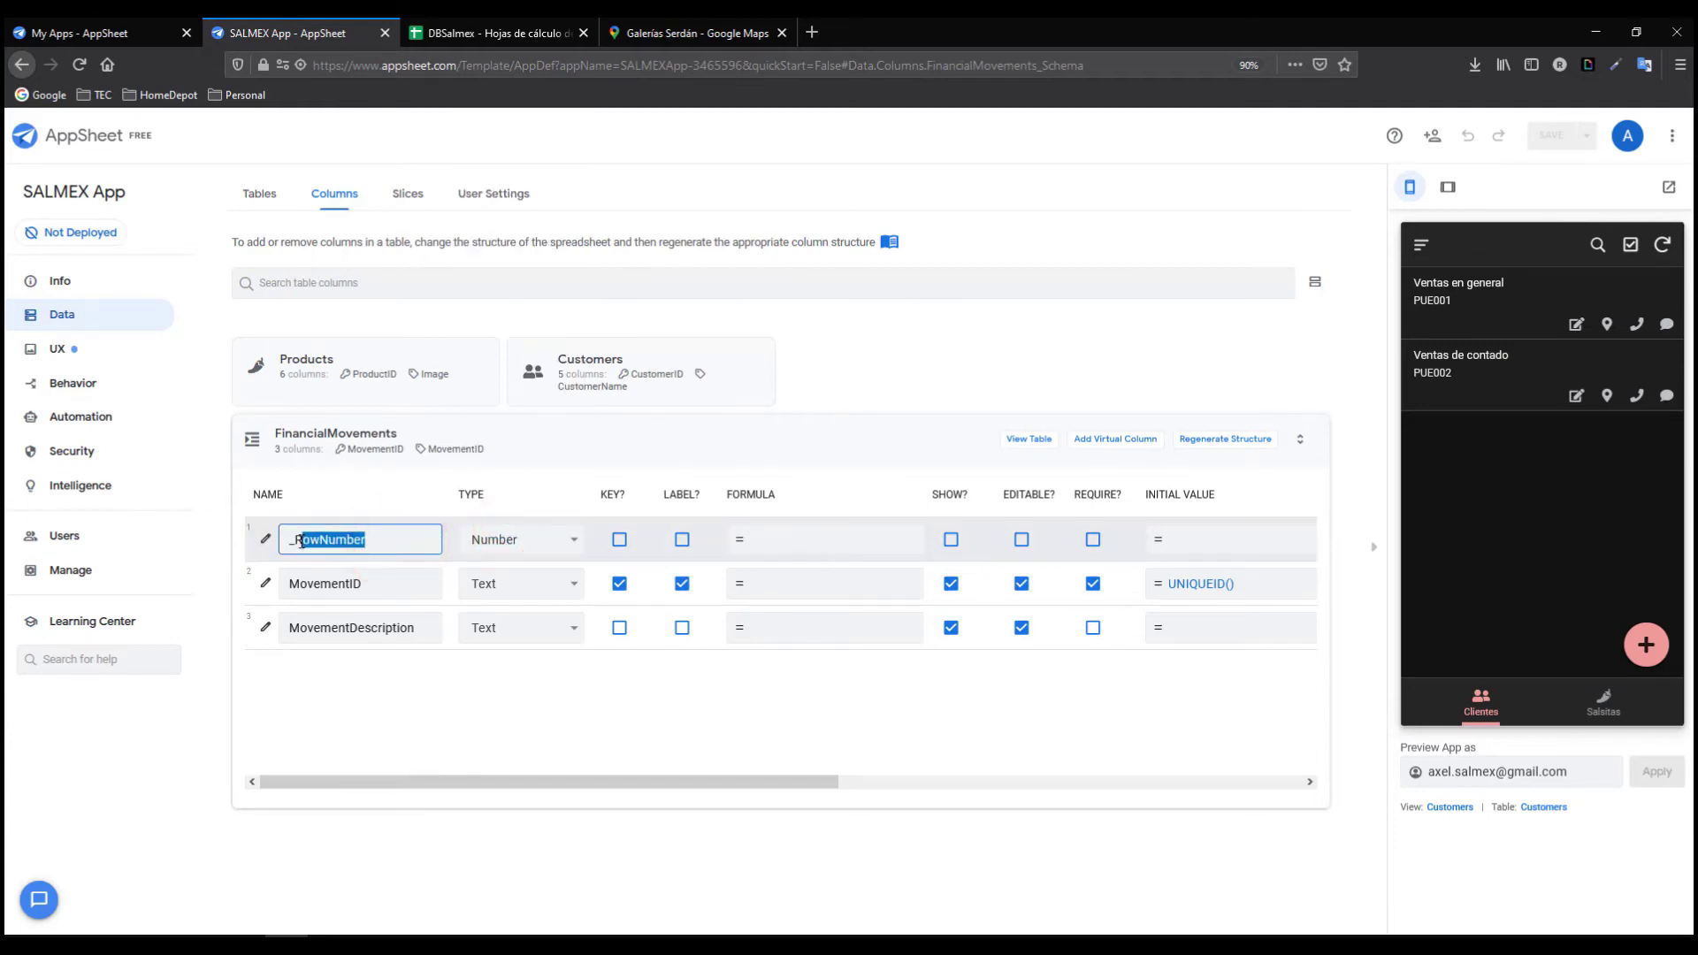
double_click(378, 583)
click(418, 582)
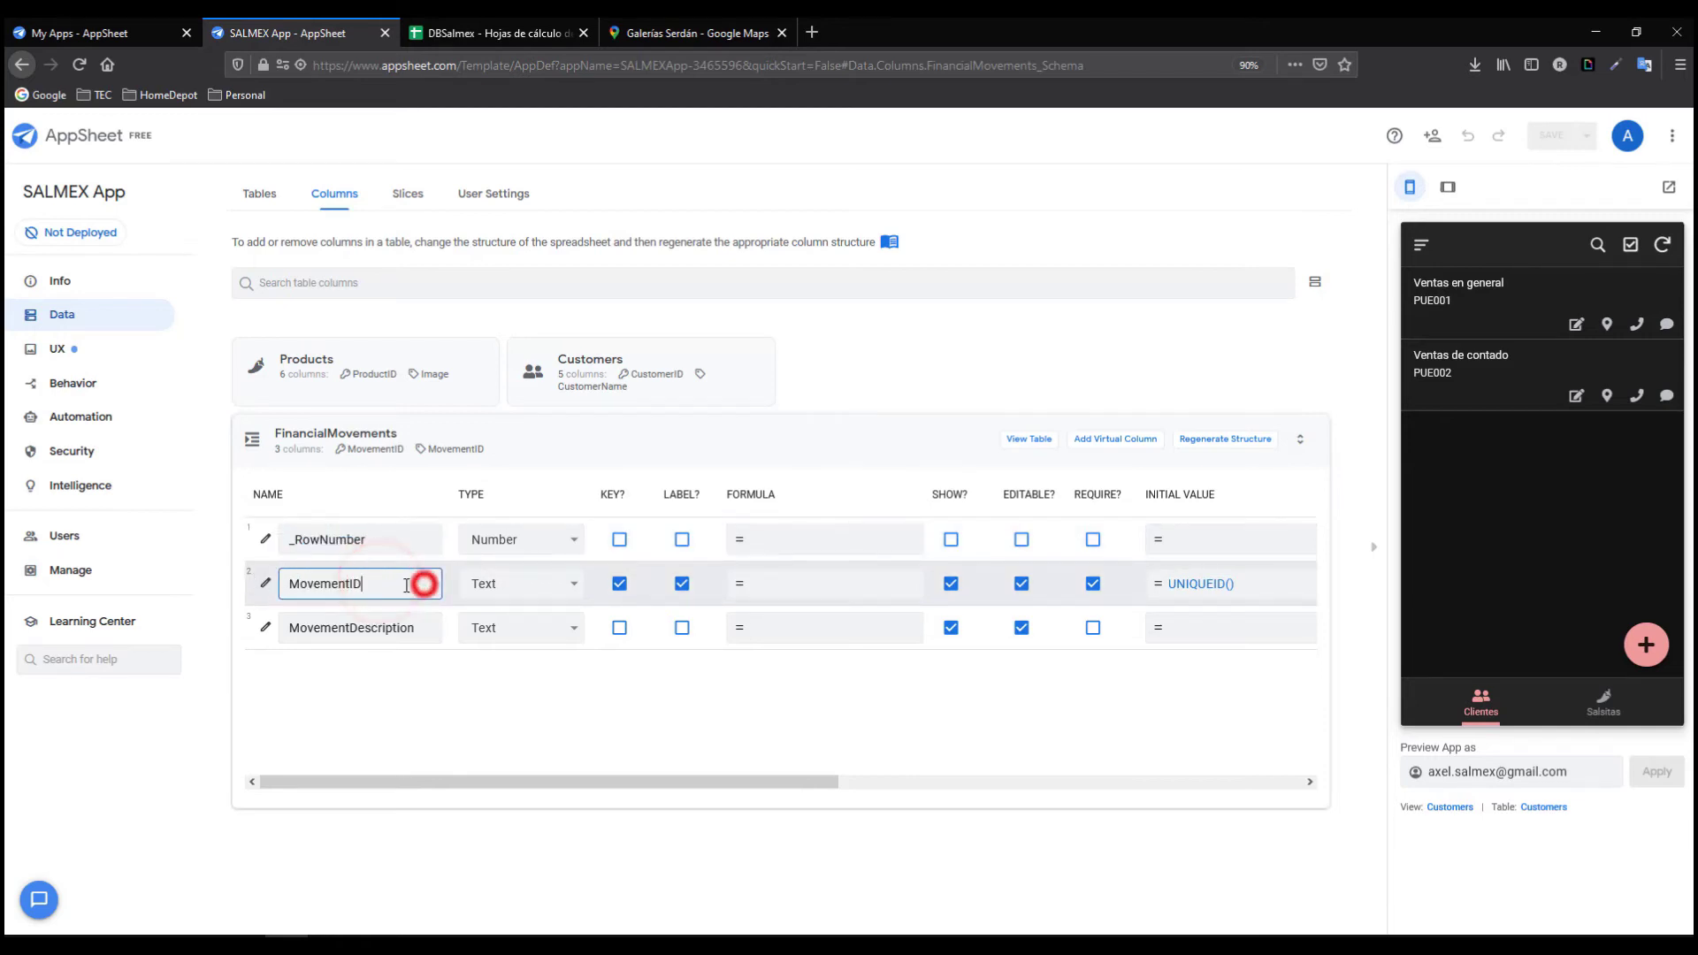
key(shift+Home)
key(shift+Right)
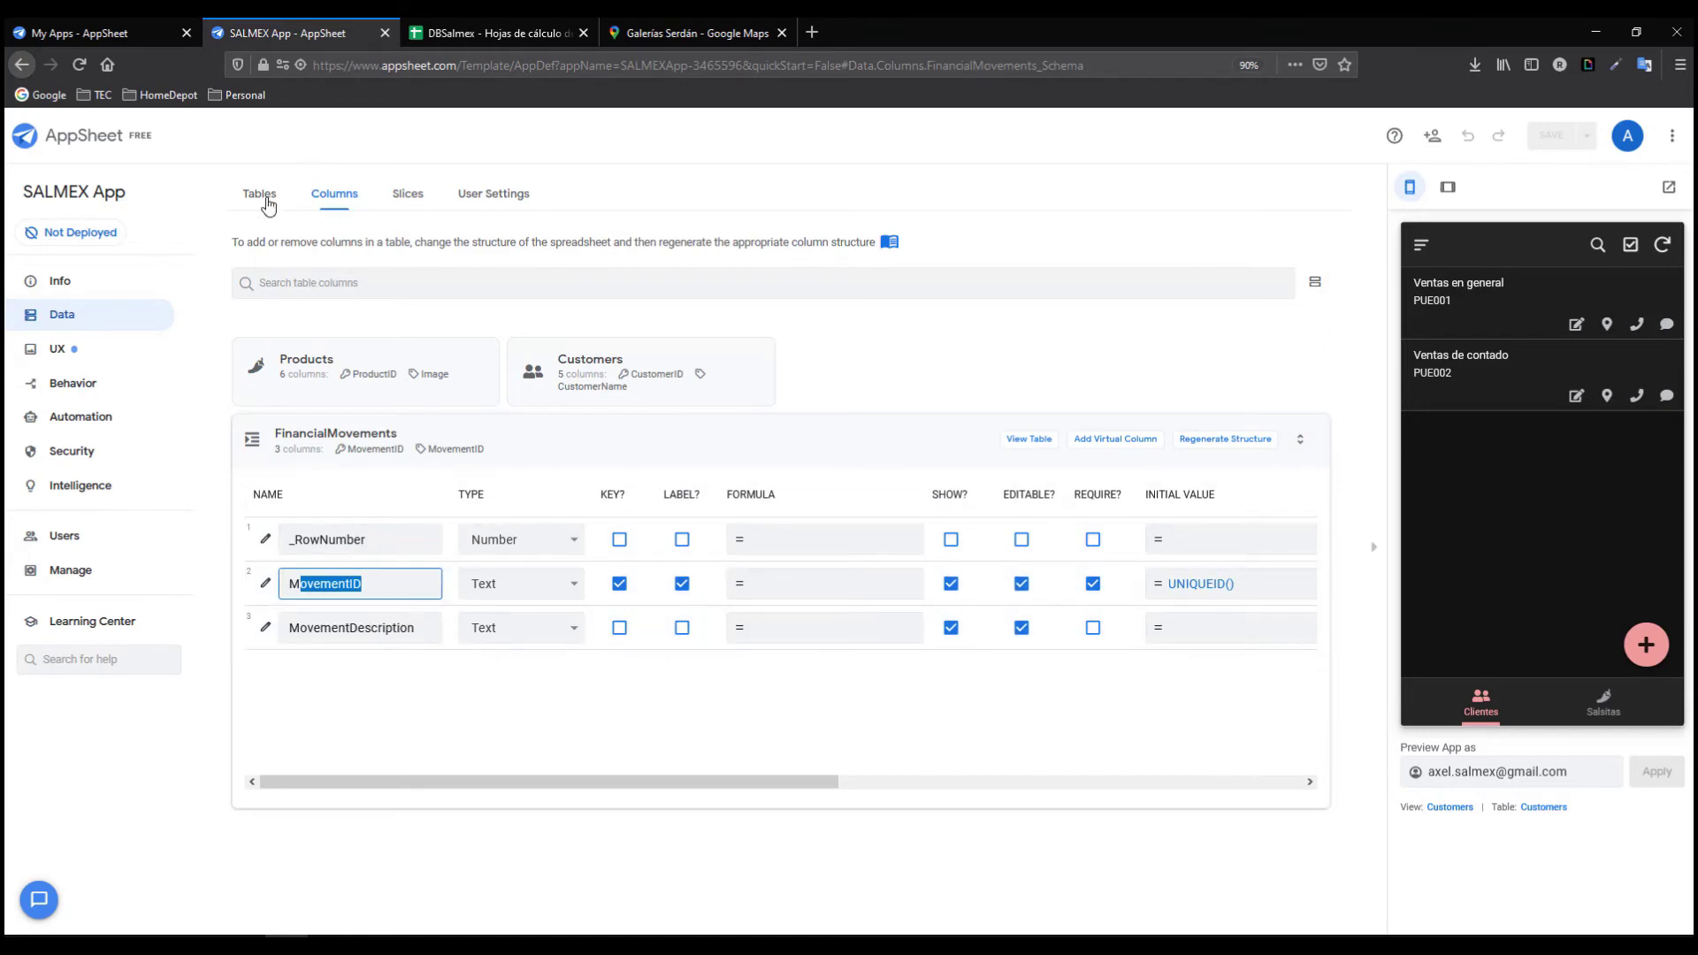
click(87, 316)
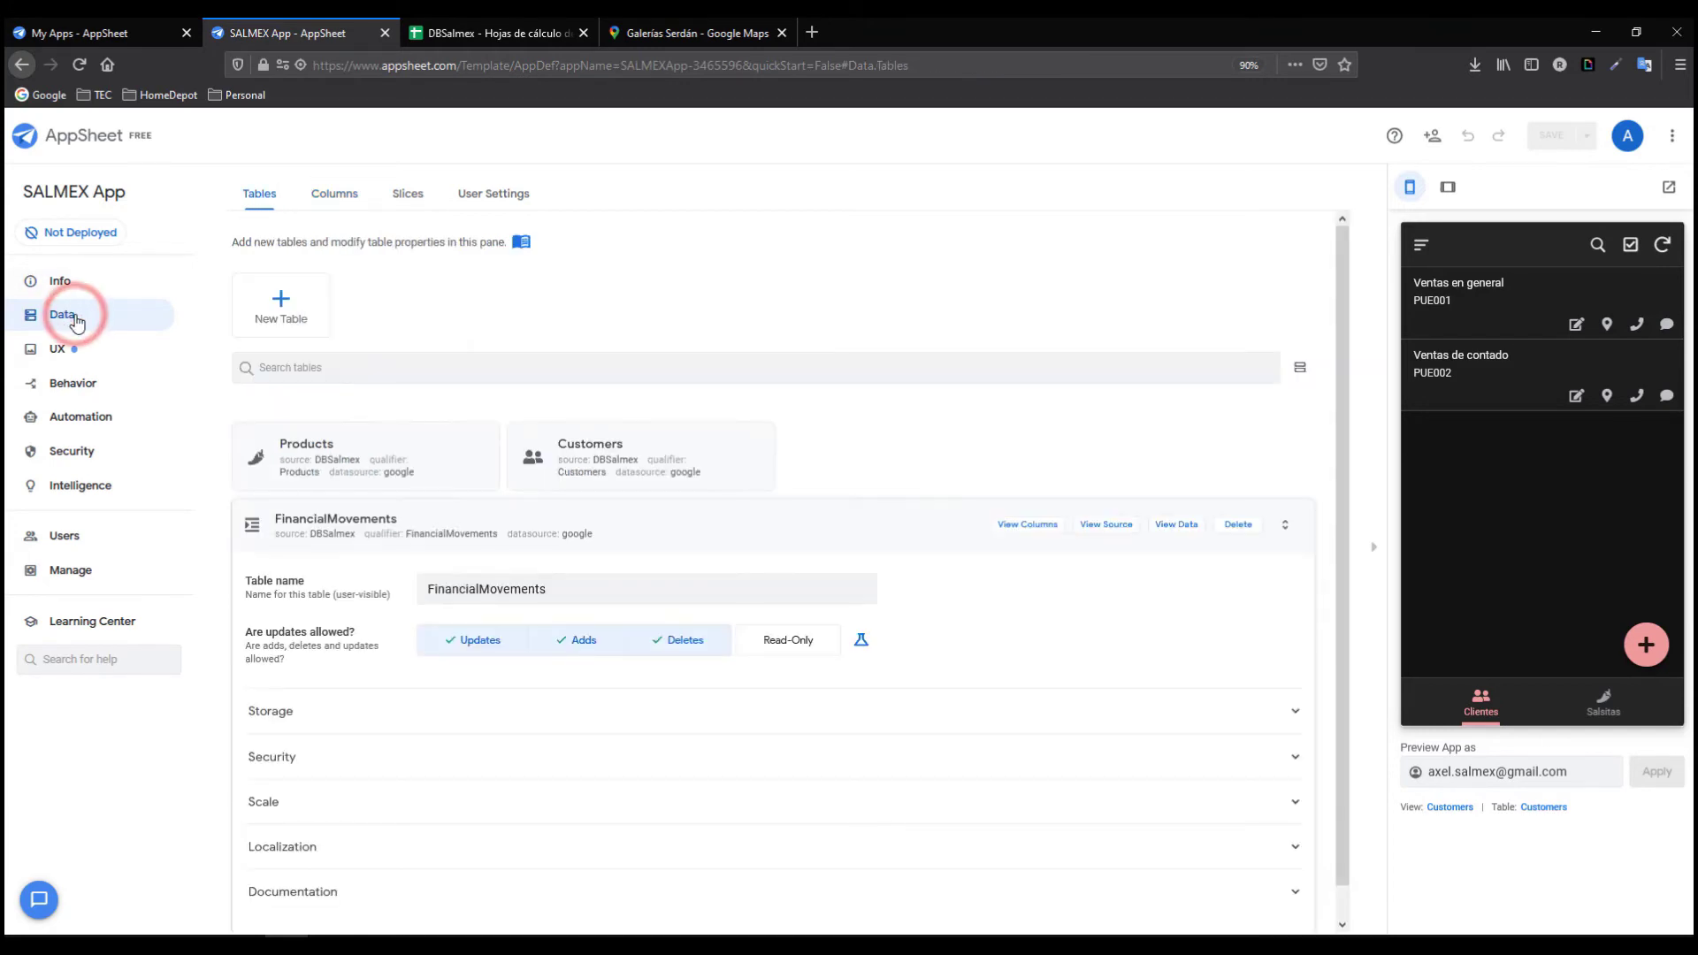
Step: Add the unused RawMaterials sheet as a new table keyed on MaterialID and review its columns
click(408, 519)
click(270, 281)
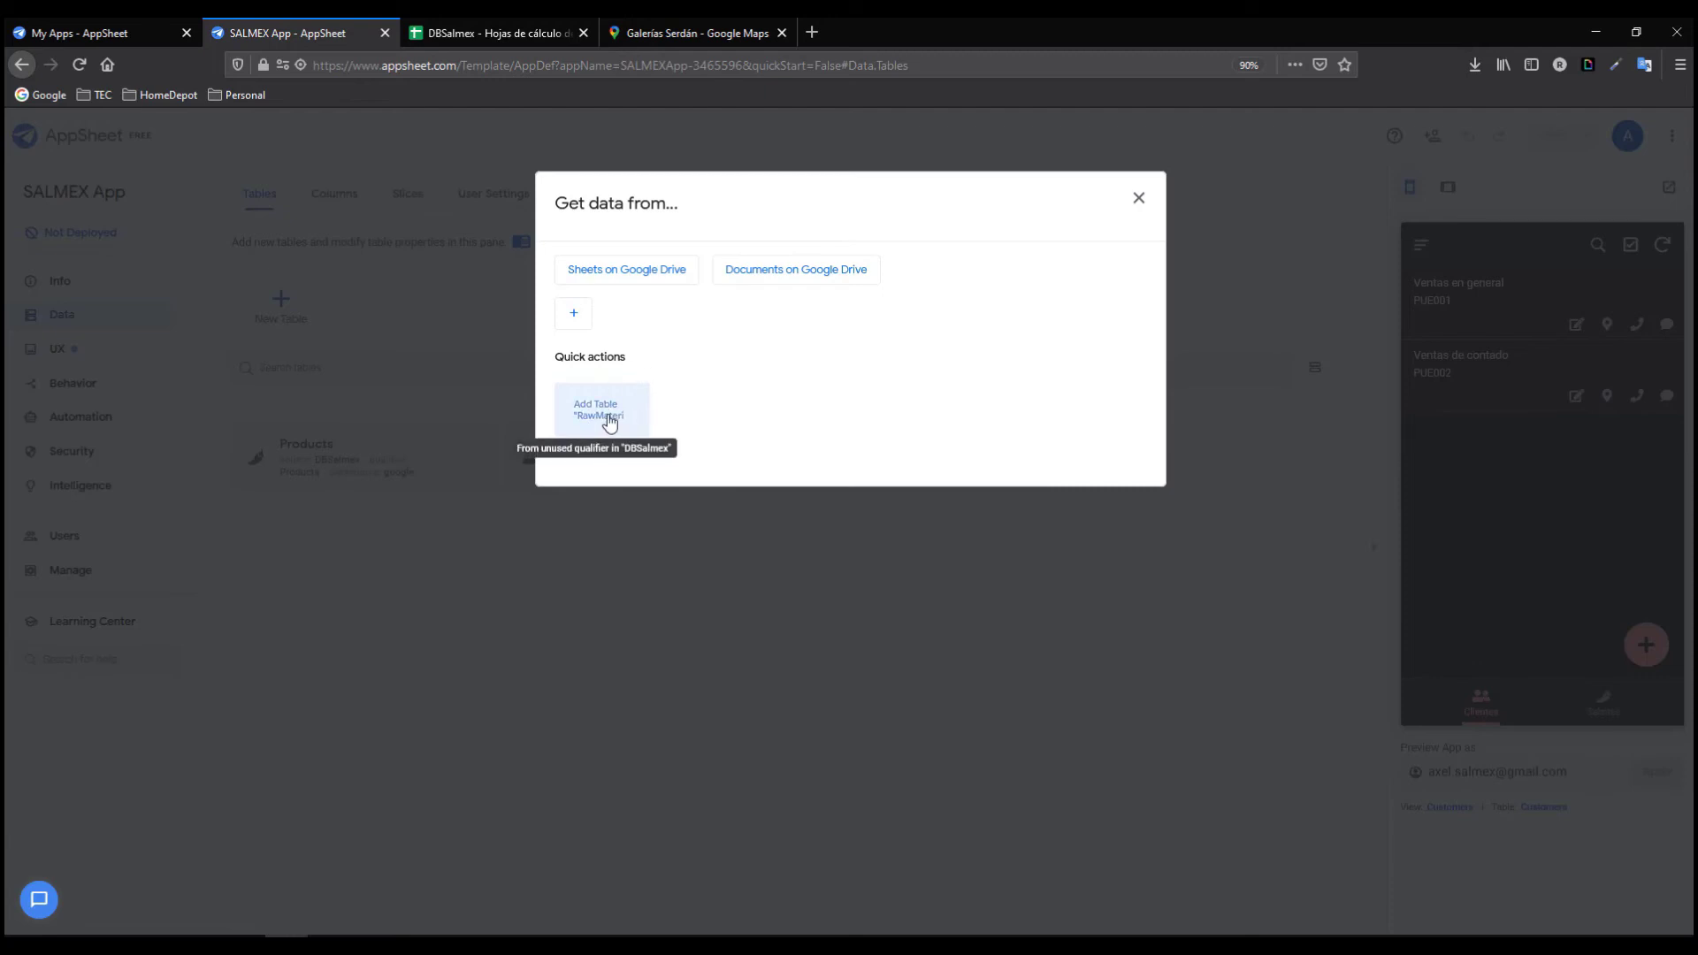
click(610, 422)
click(1080, 480)
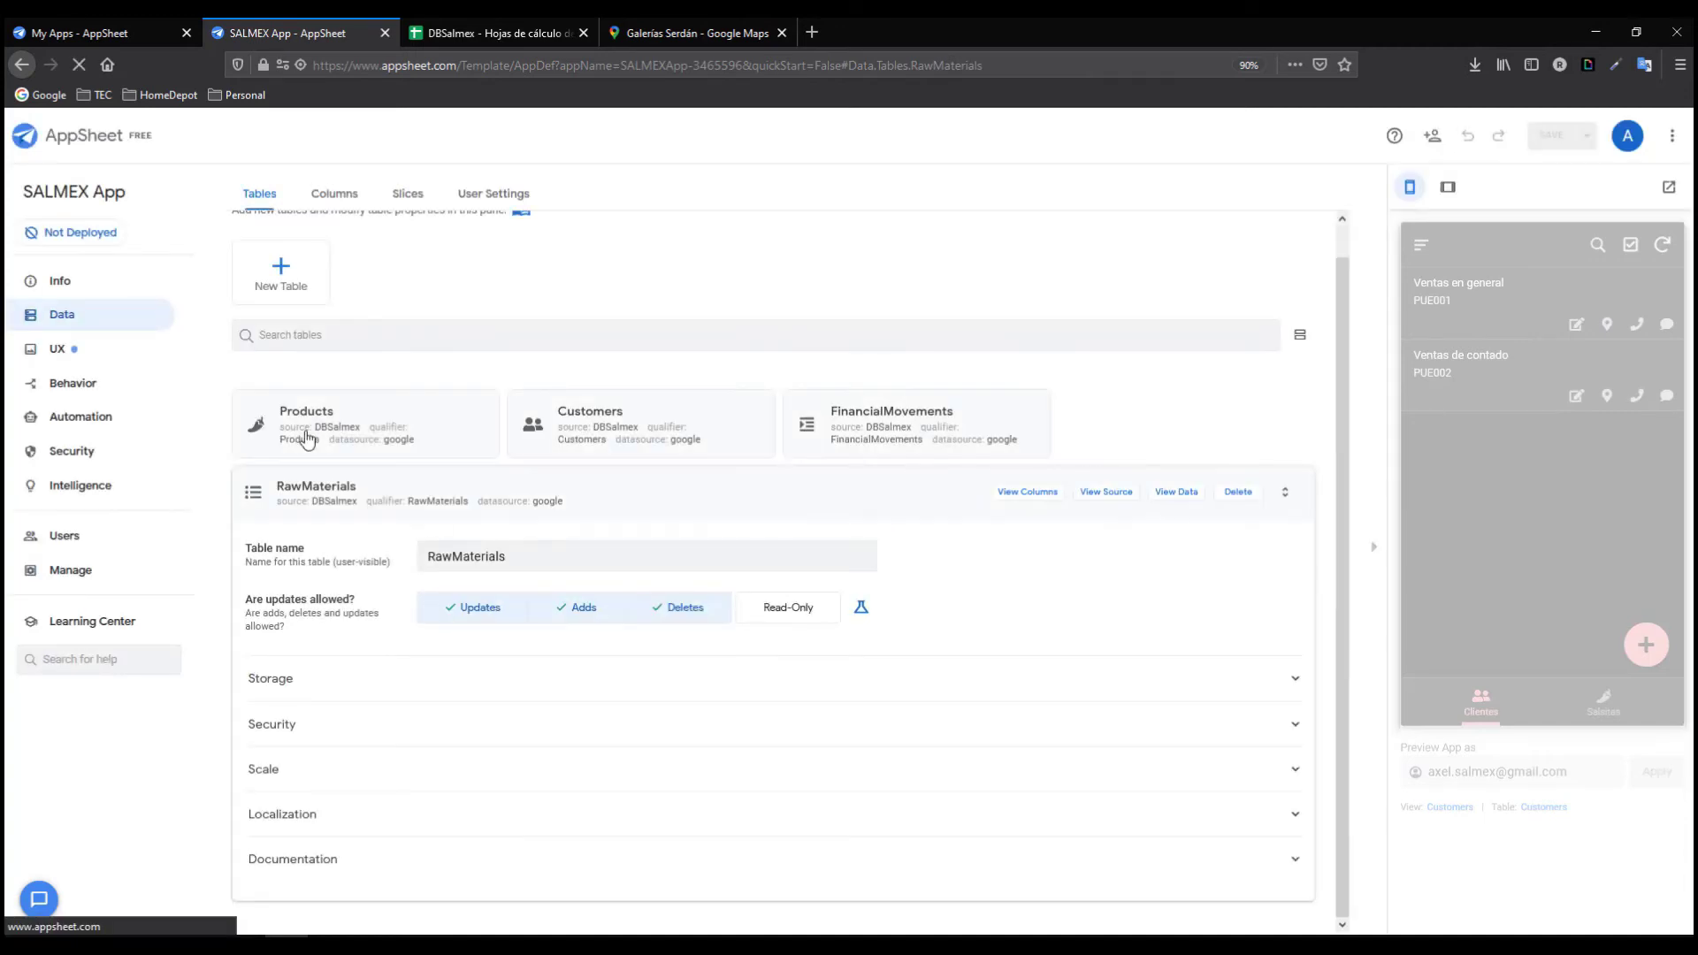
click(334, 192)
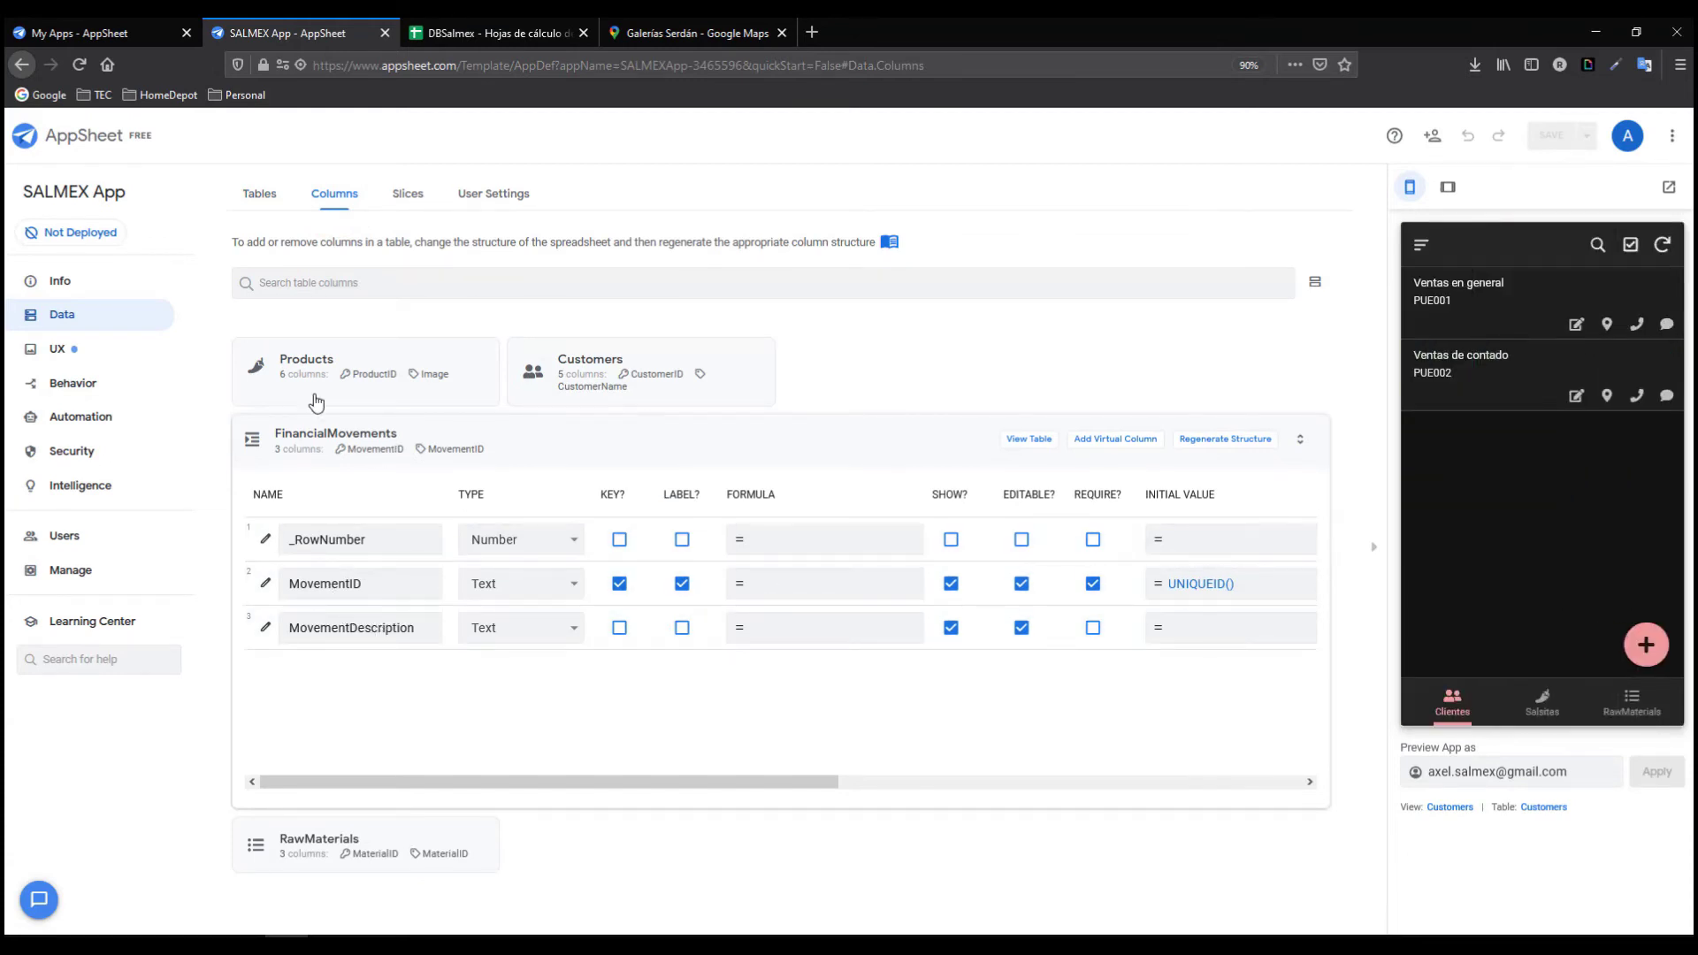
click(334, 431)
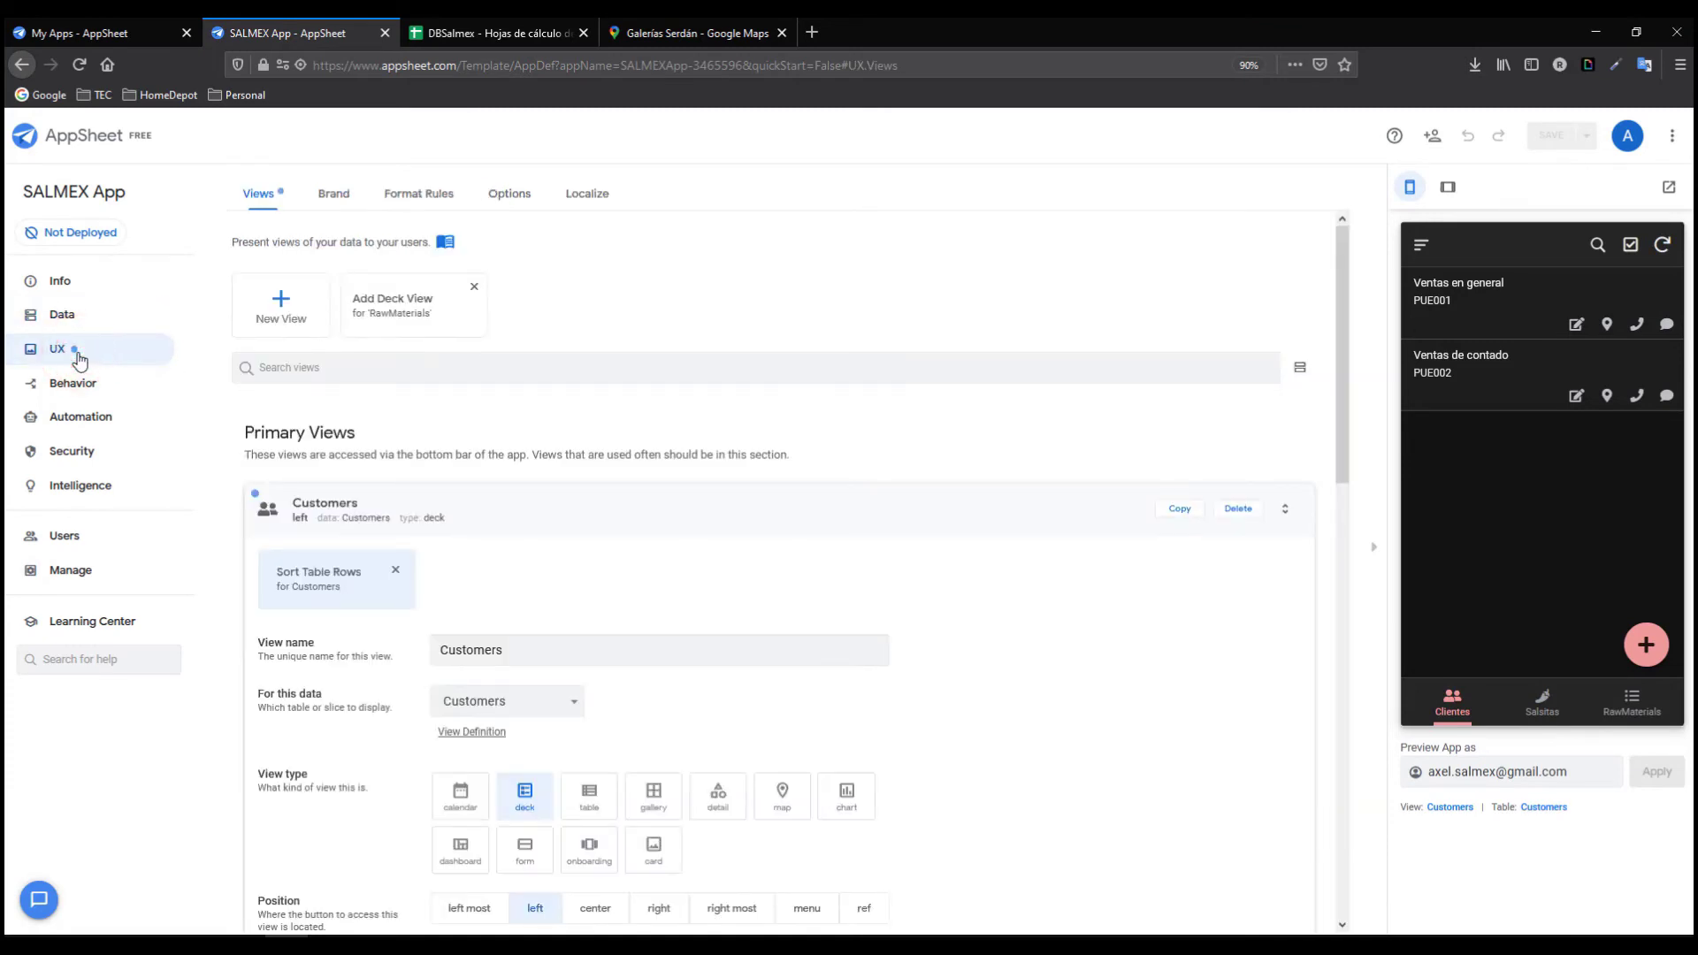
Step: Create a new view that shows the FinancialMovements data
click(327, 520)
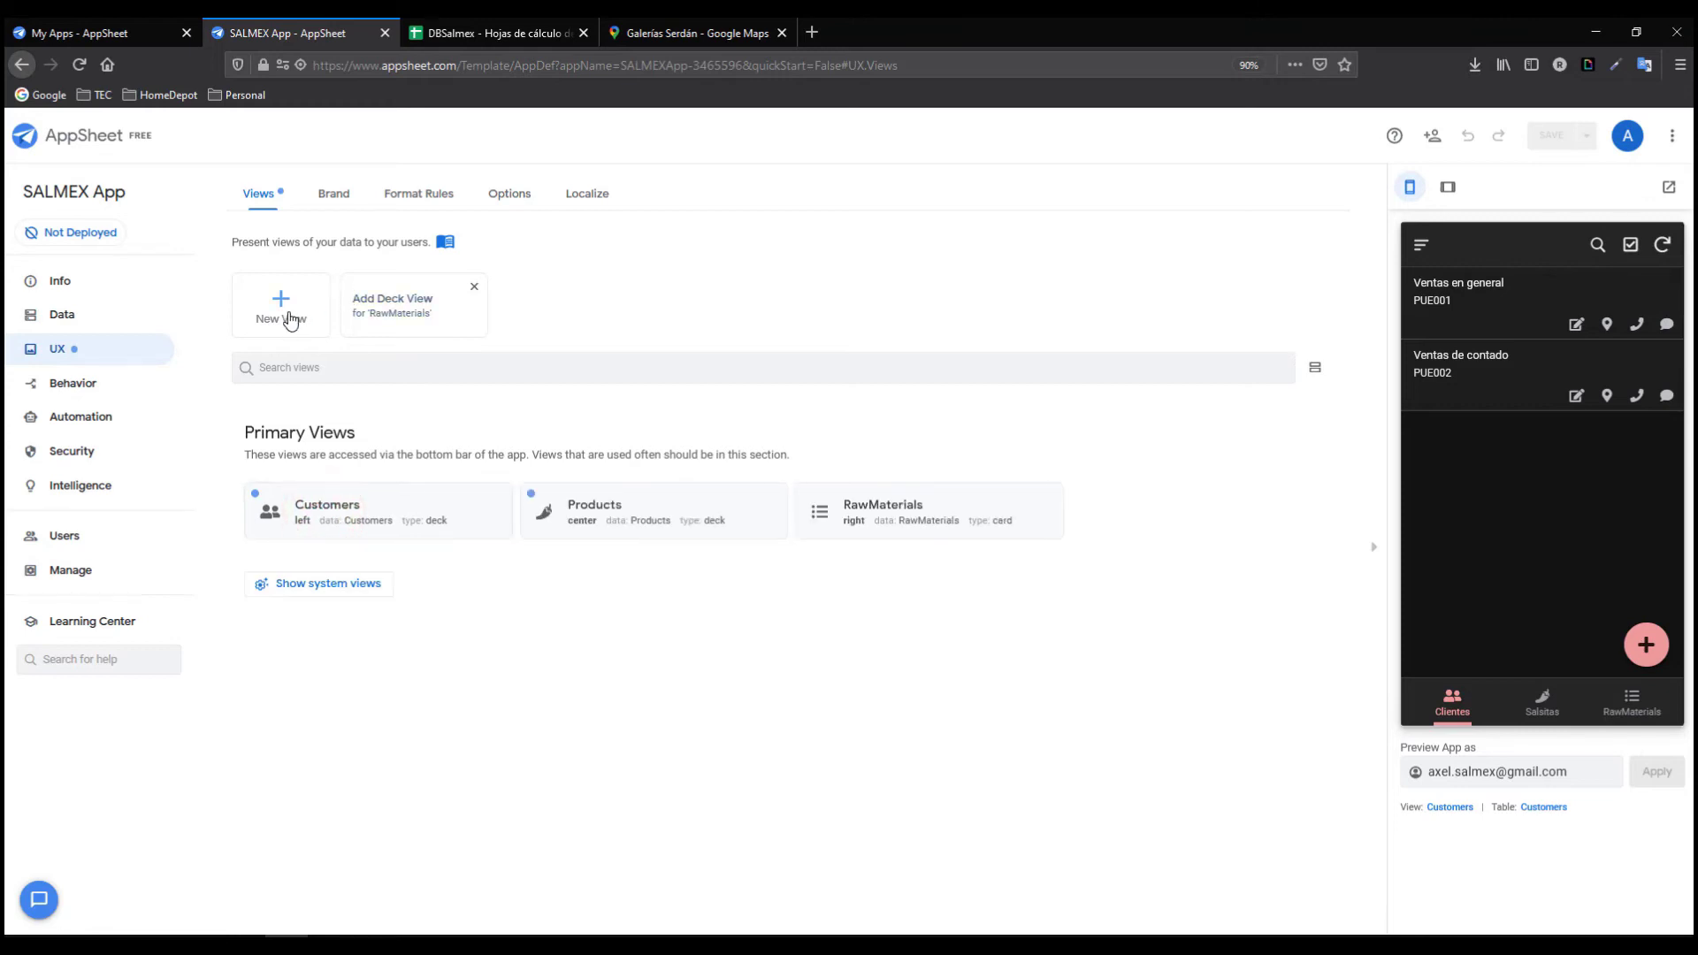
click(289, 321)
scroll(474, 652, down, 5)
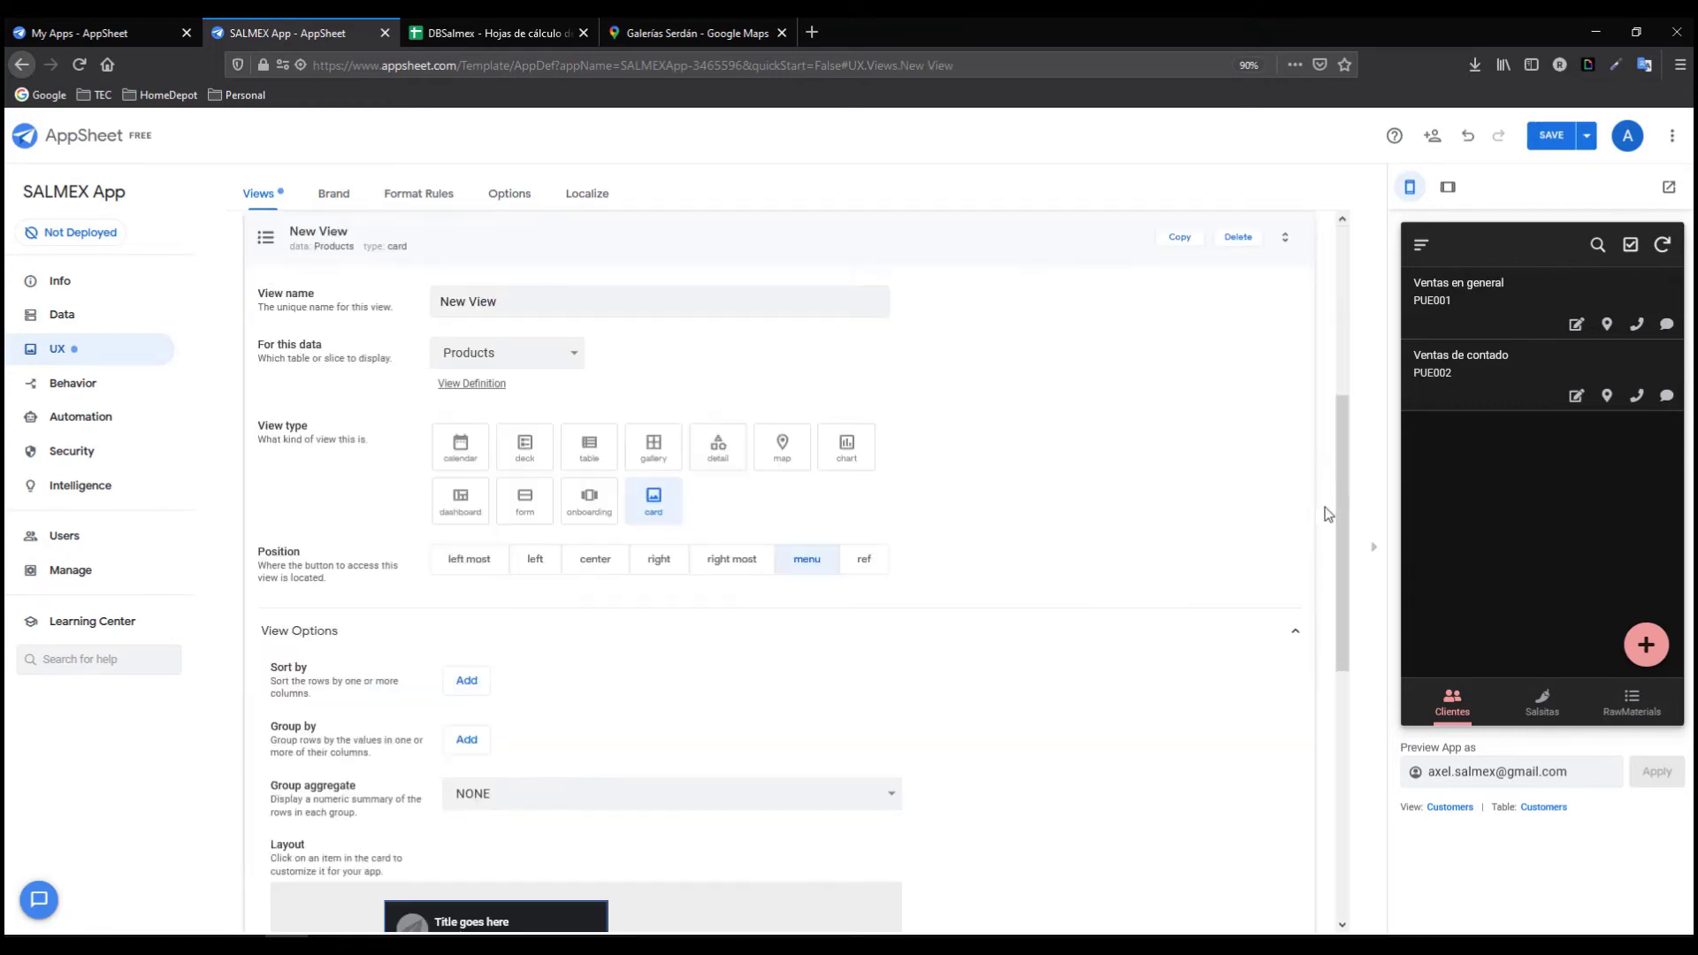
drag(1341, 538, 1344, 608)
drag(1344, 513, 1337, 361)
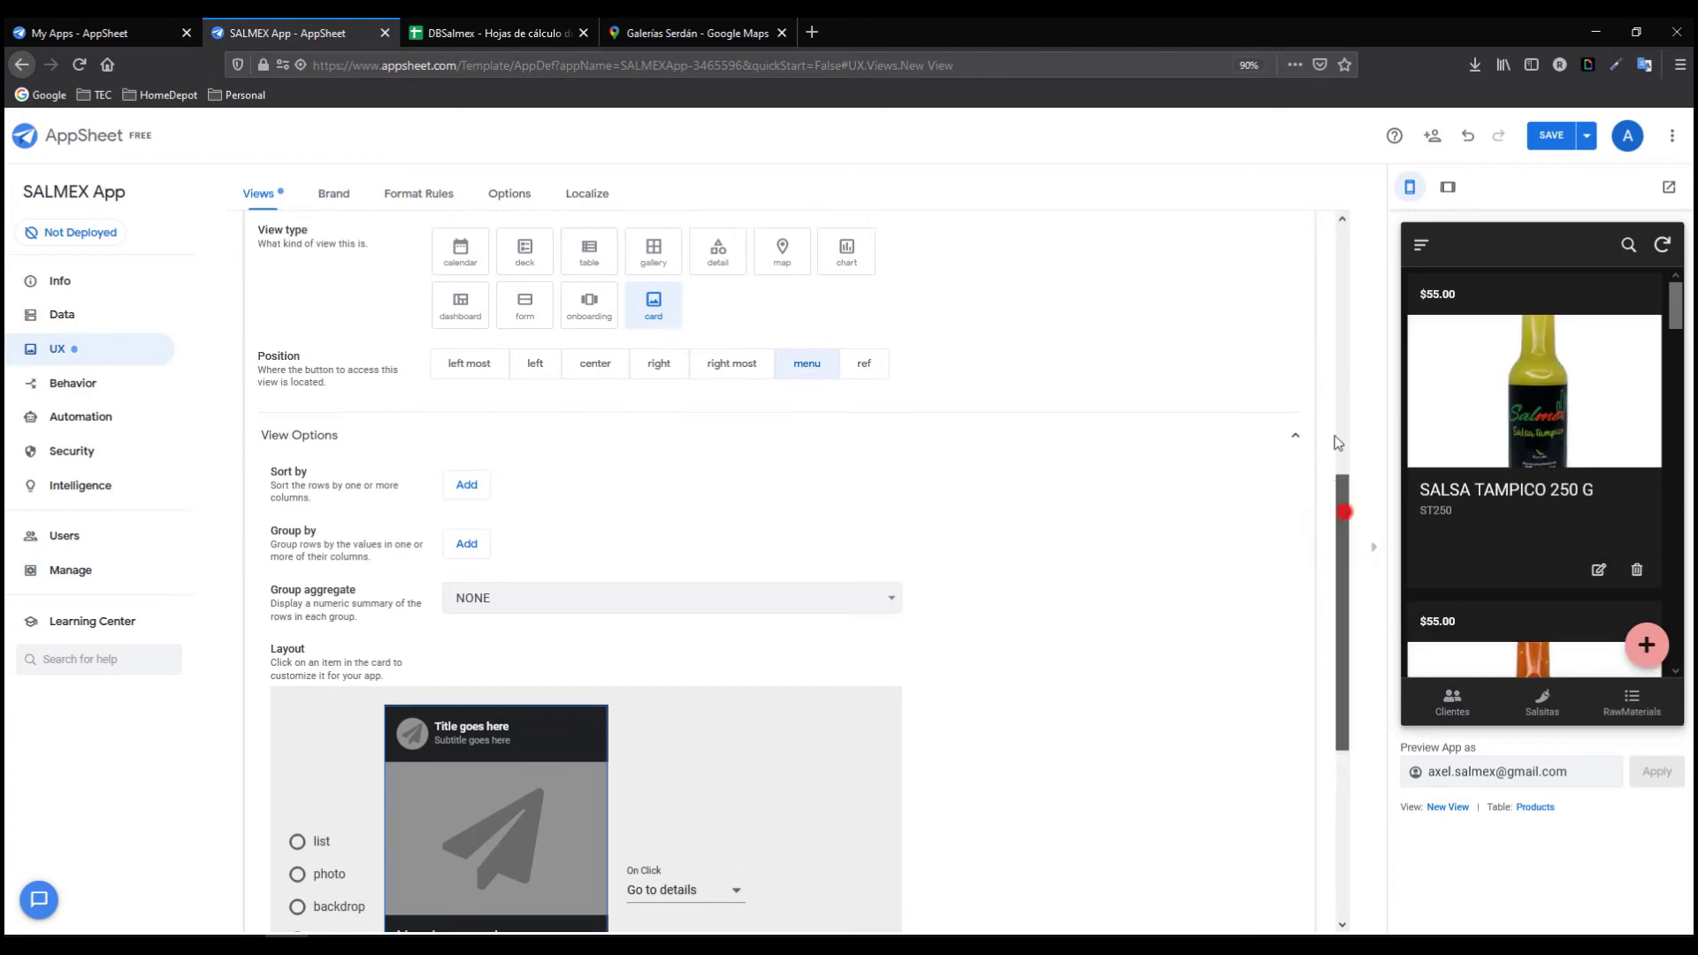
click(572, 523)
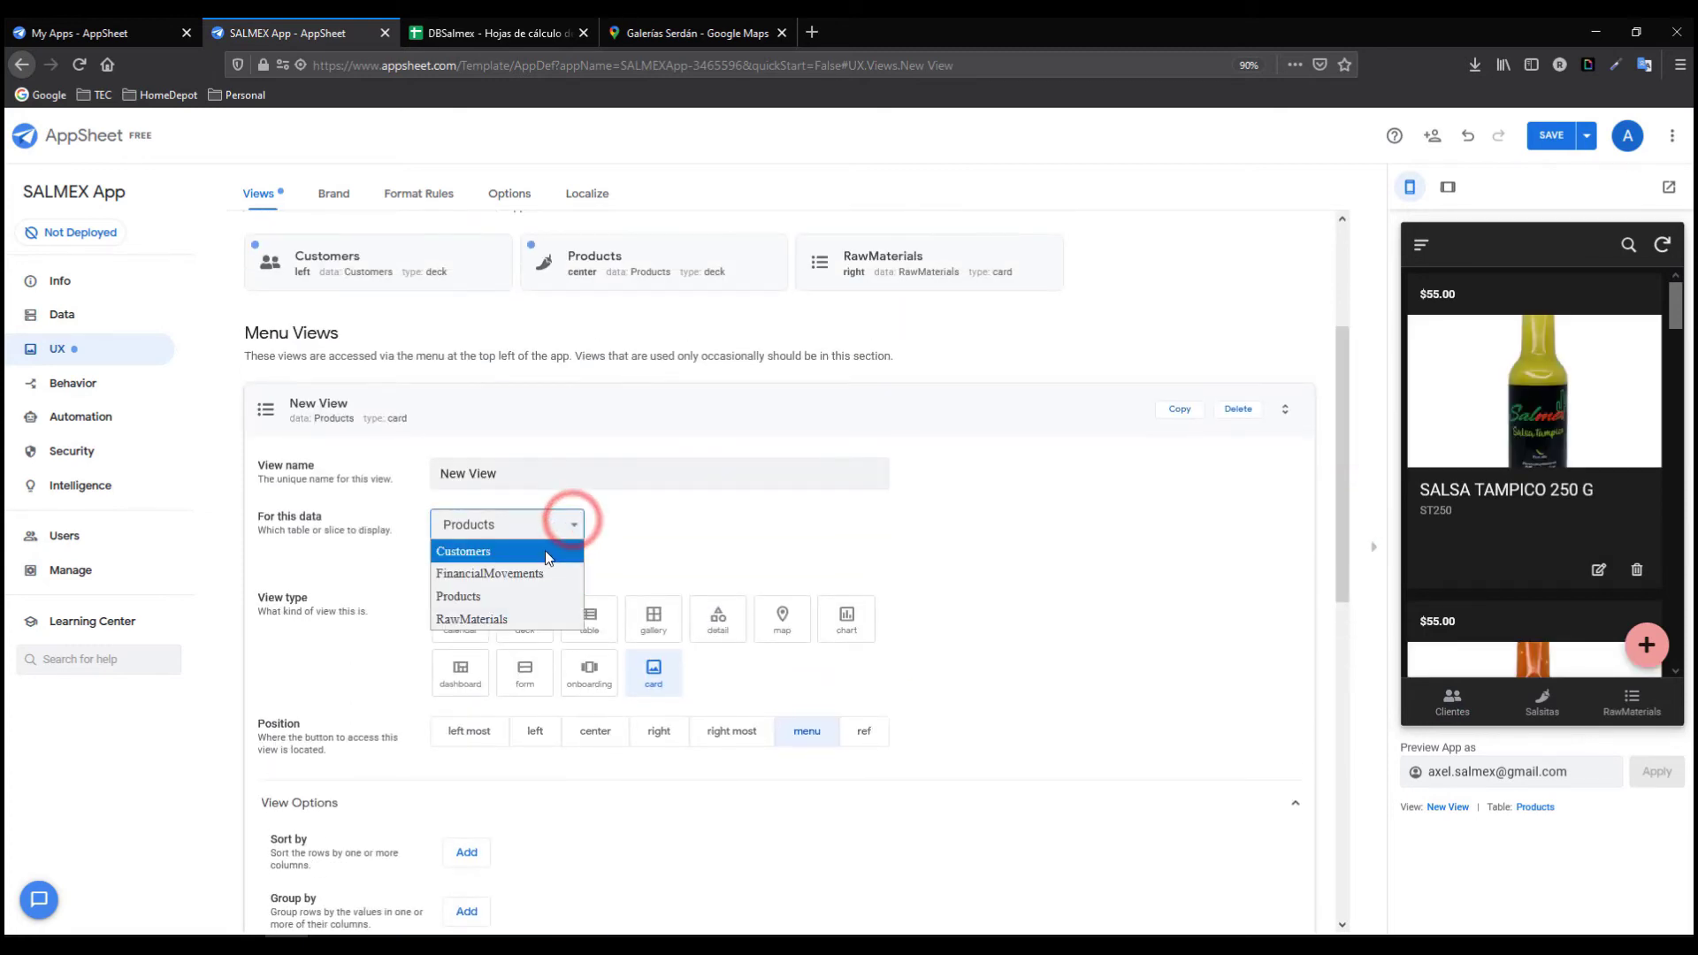
click(500, 574)
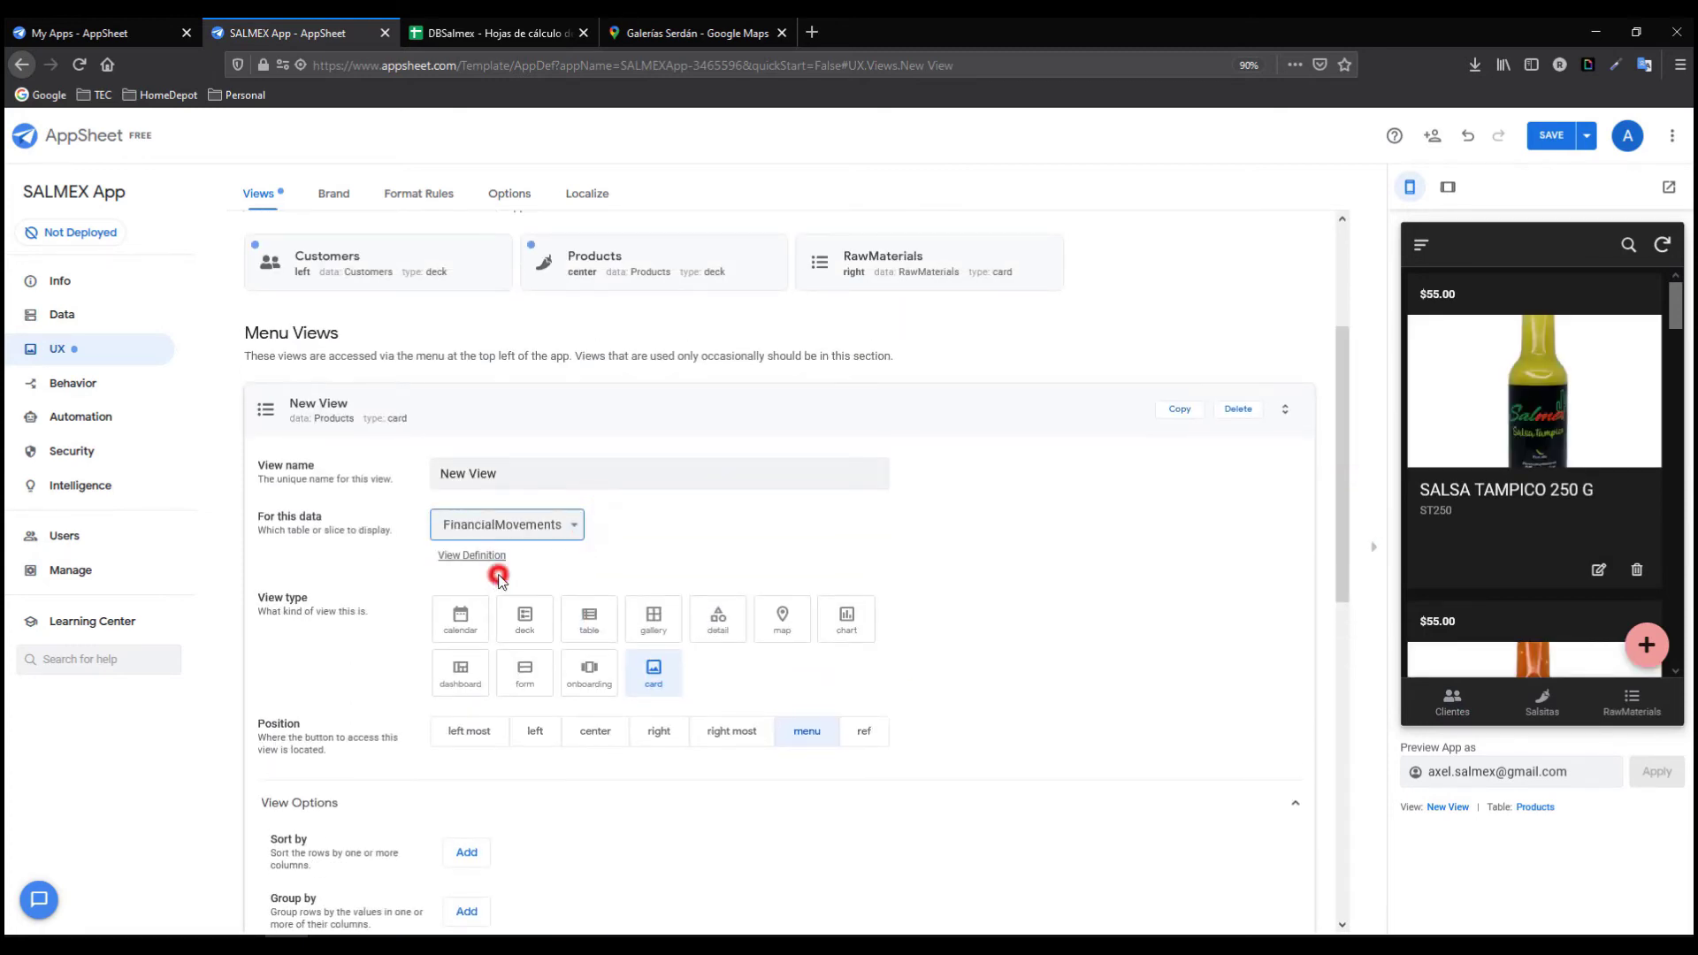
Step: Rename the new view from 'New View' to FinancialMovements
click(526, 477)
triple_click(583, 476)
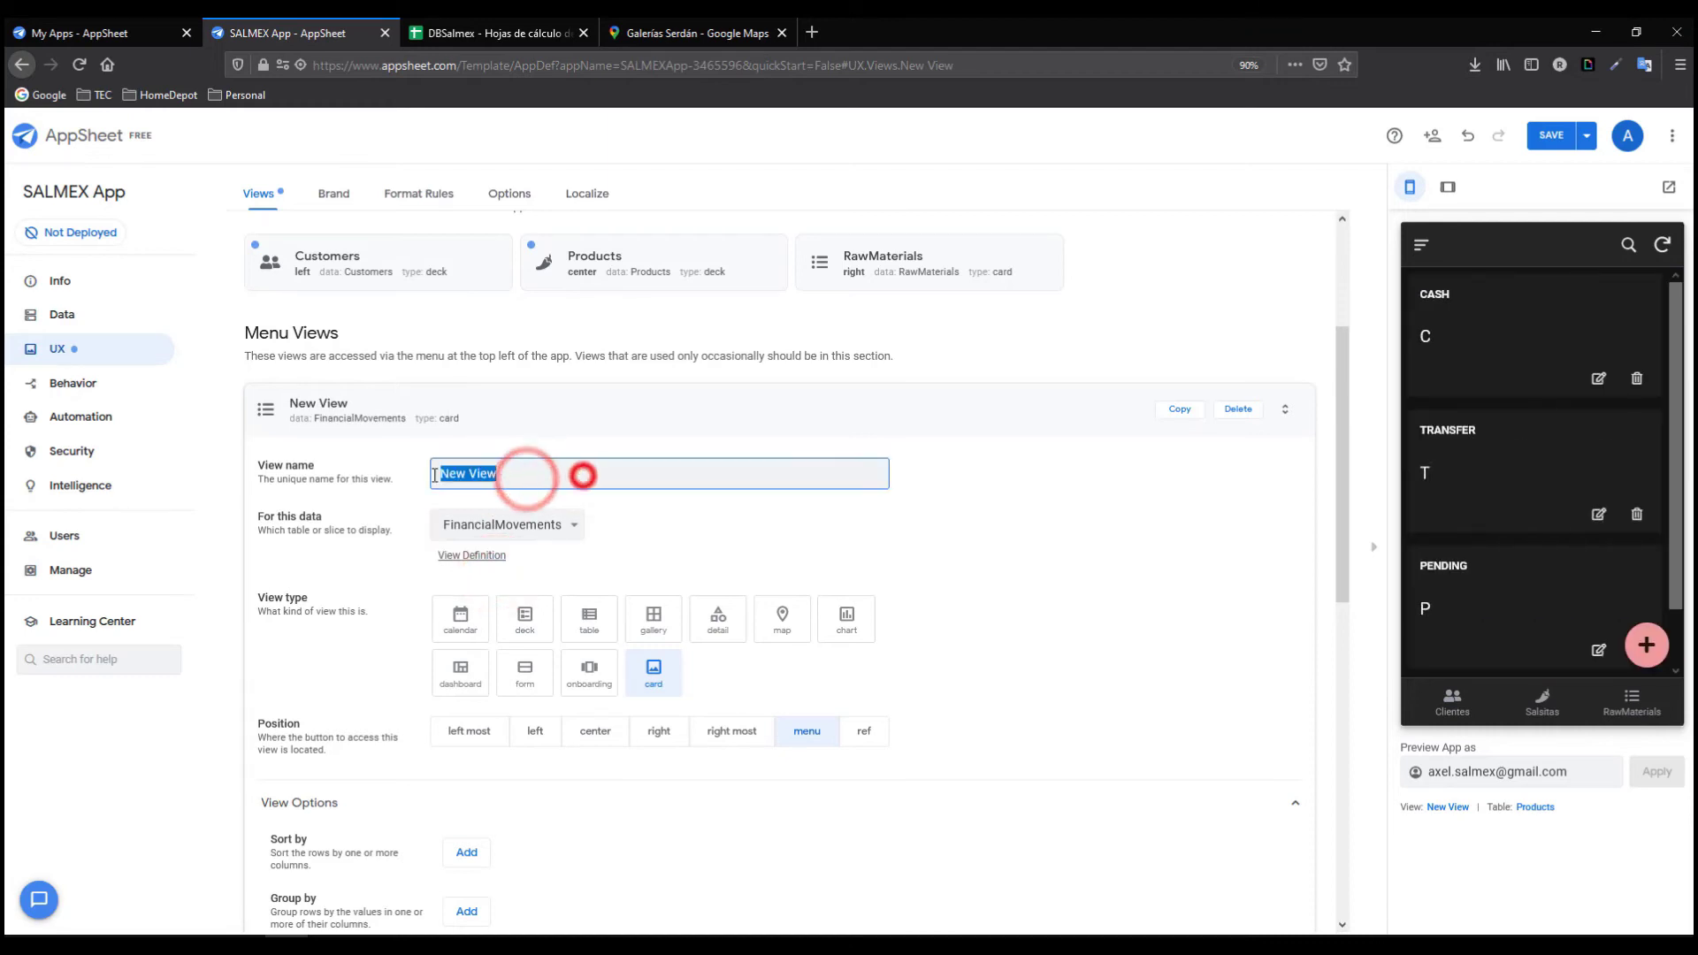
text(Finacial mov)
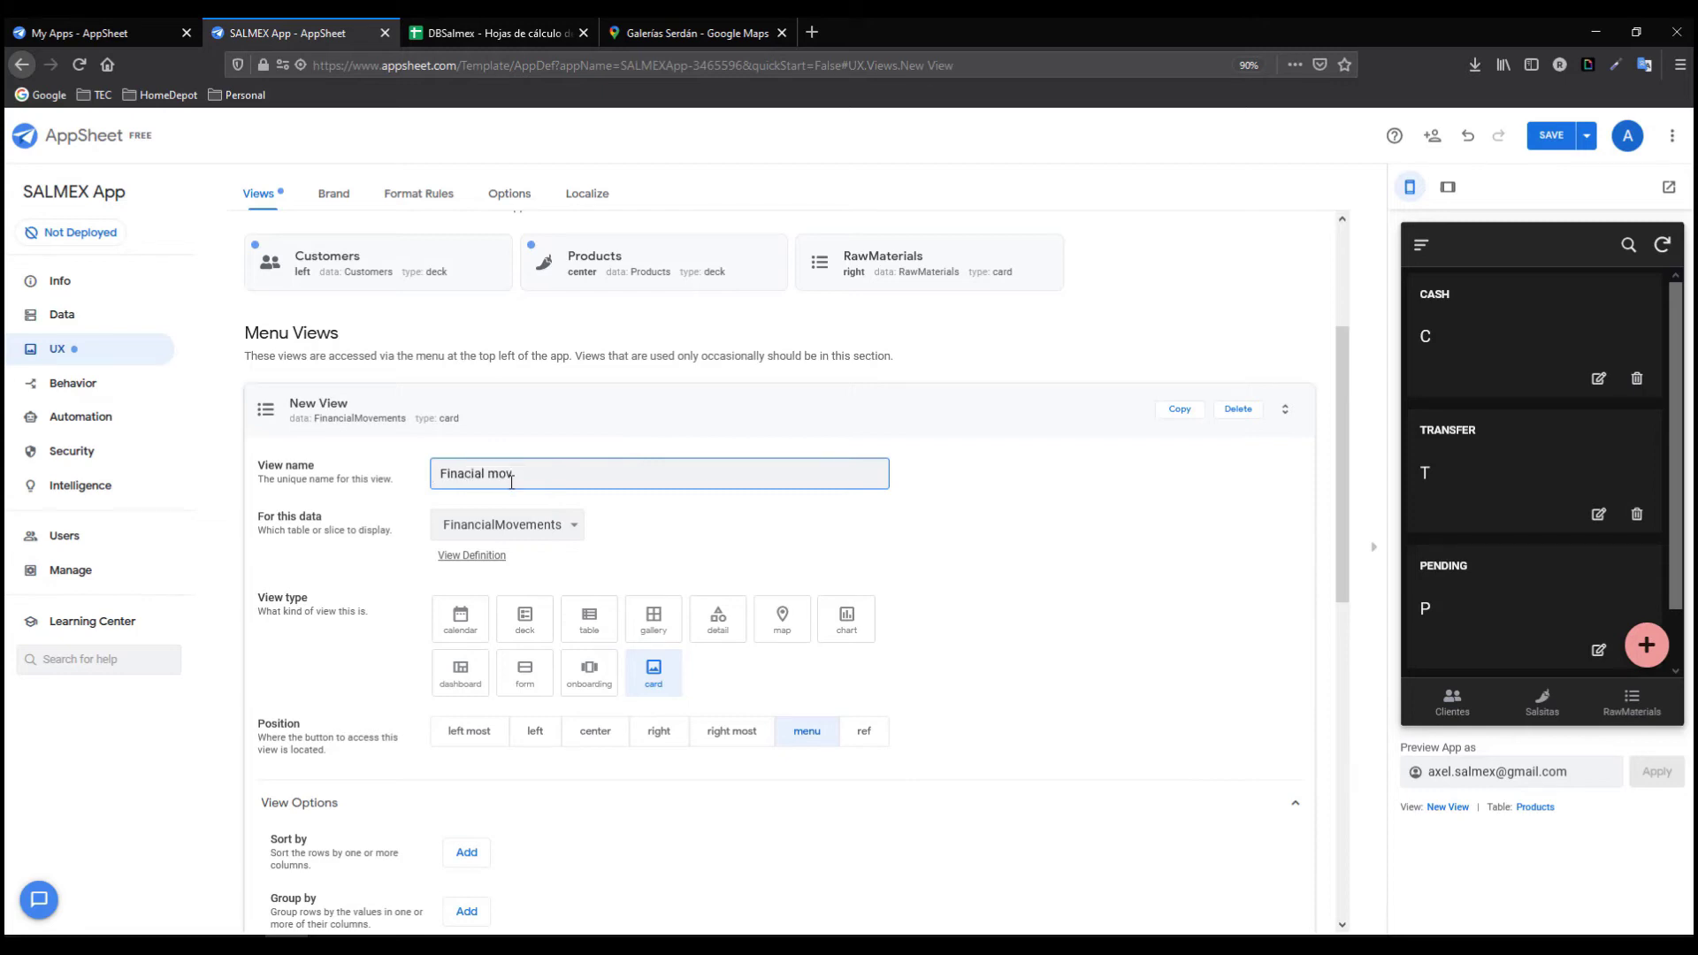
click(466, 473)
text(n)
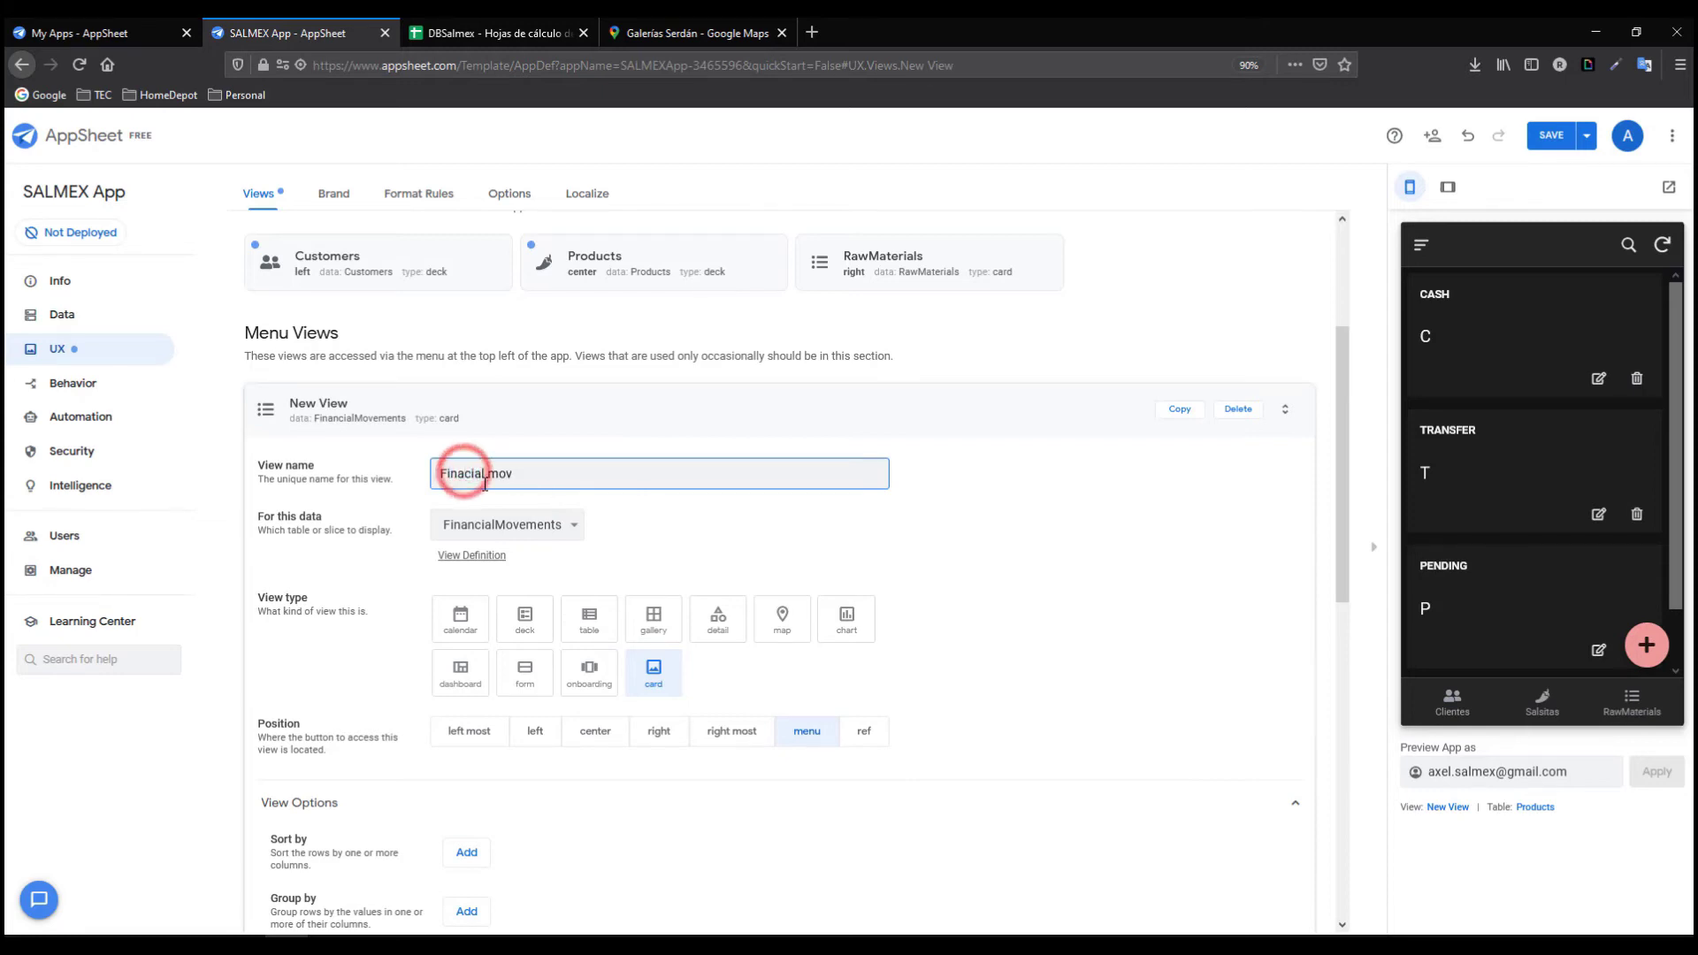
drag(535, 482, 371, 478)
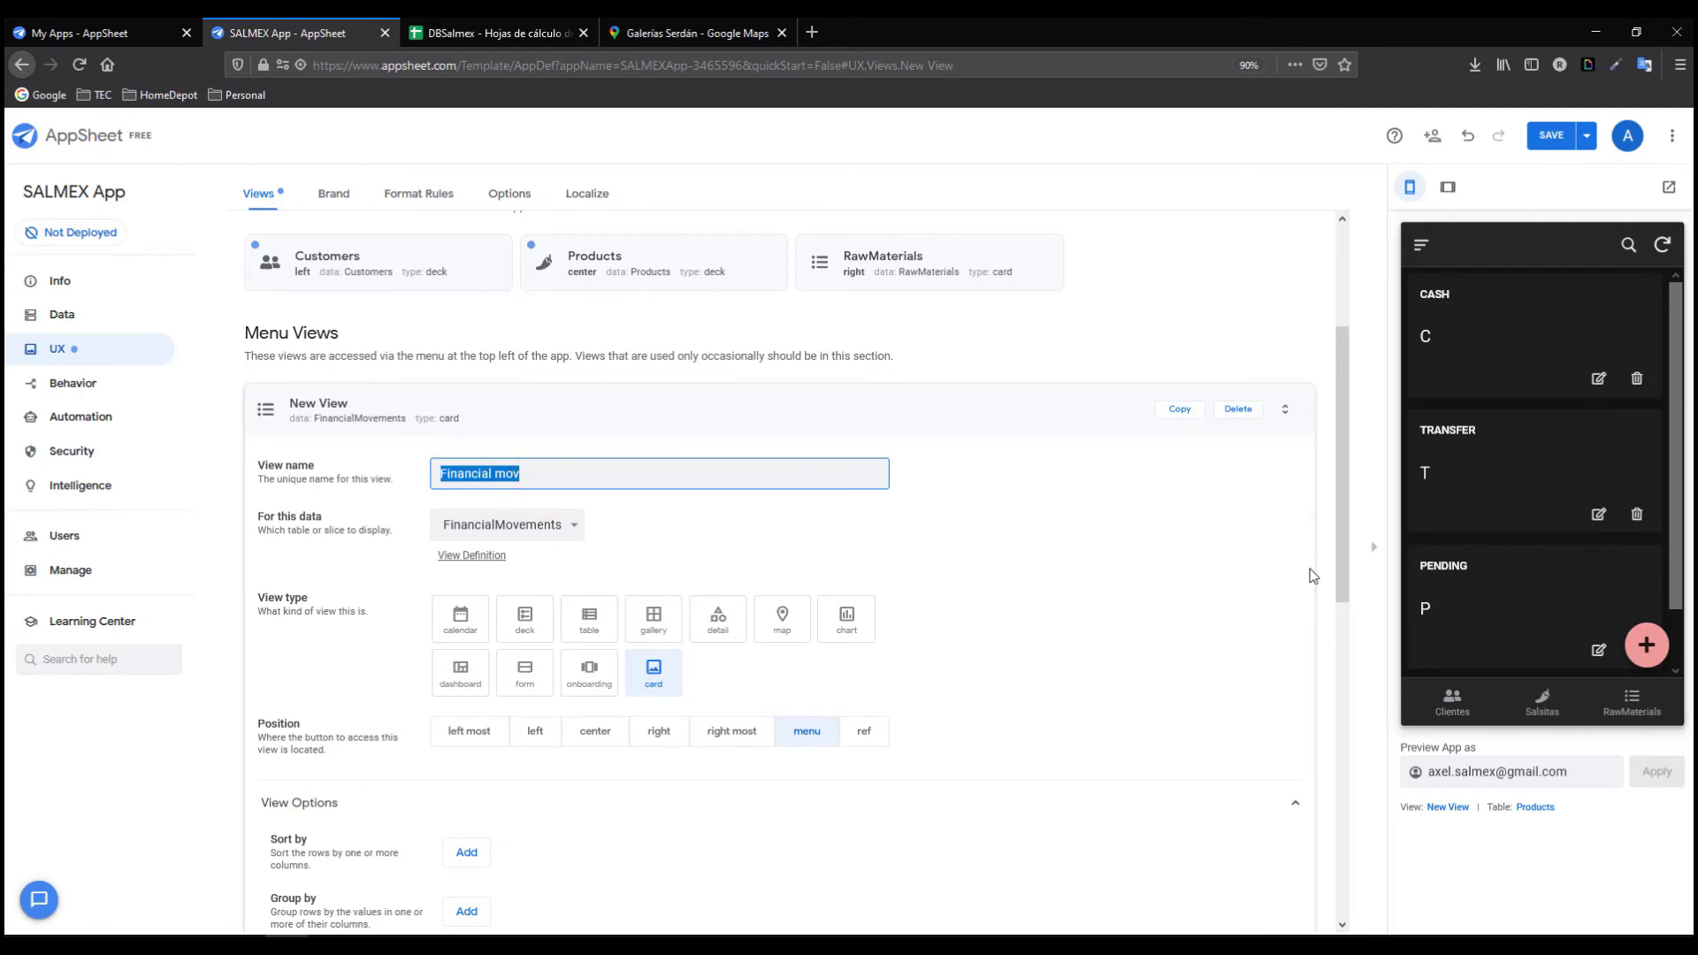
key(BackSpace)
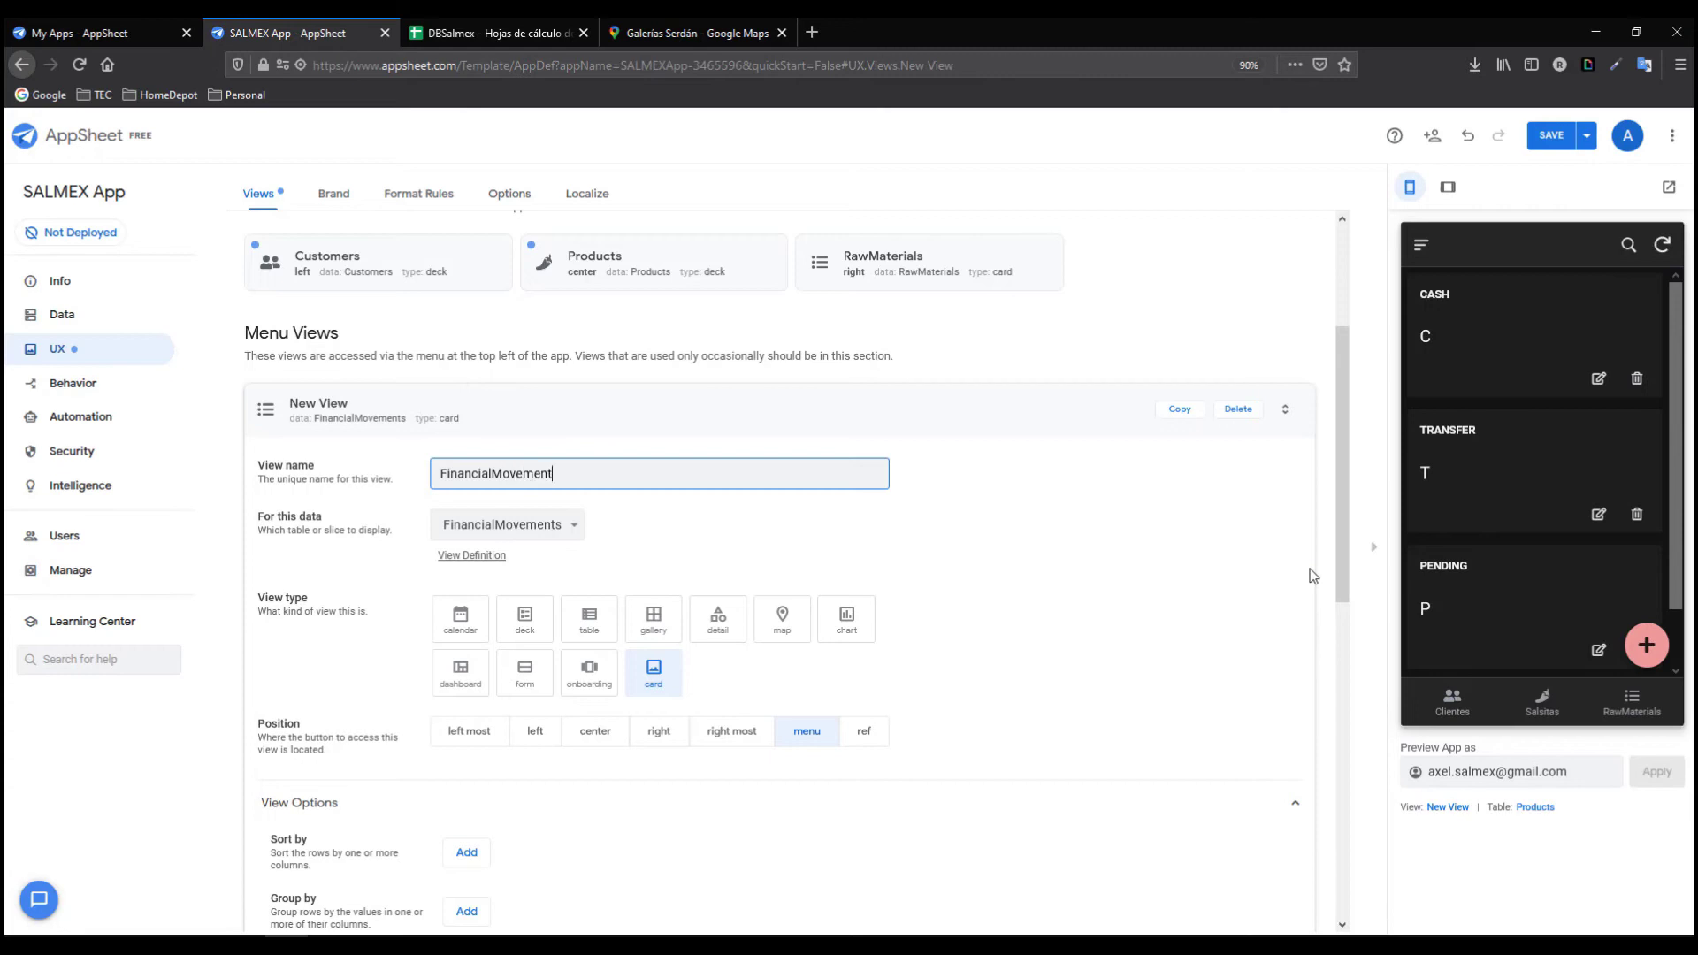
text(s)
click(1145, 588)
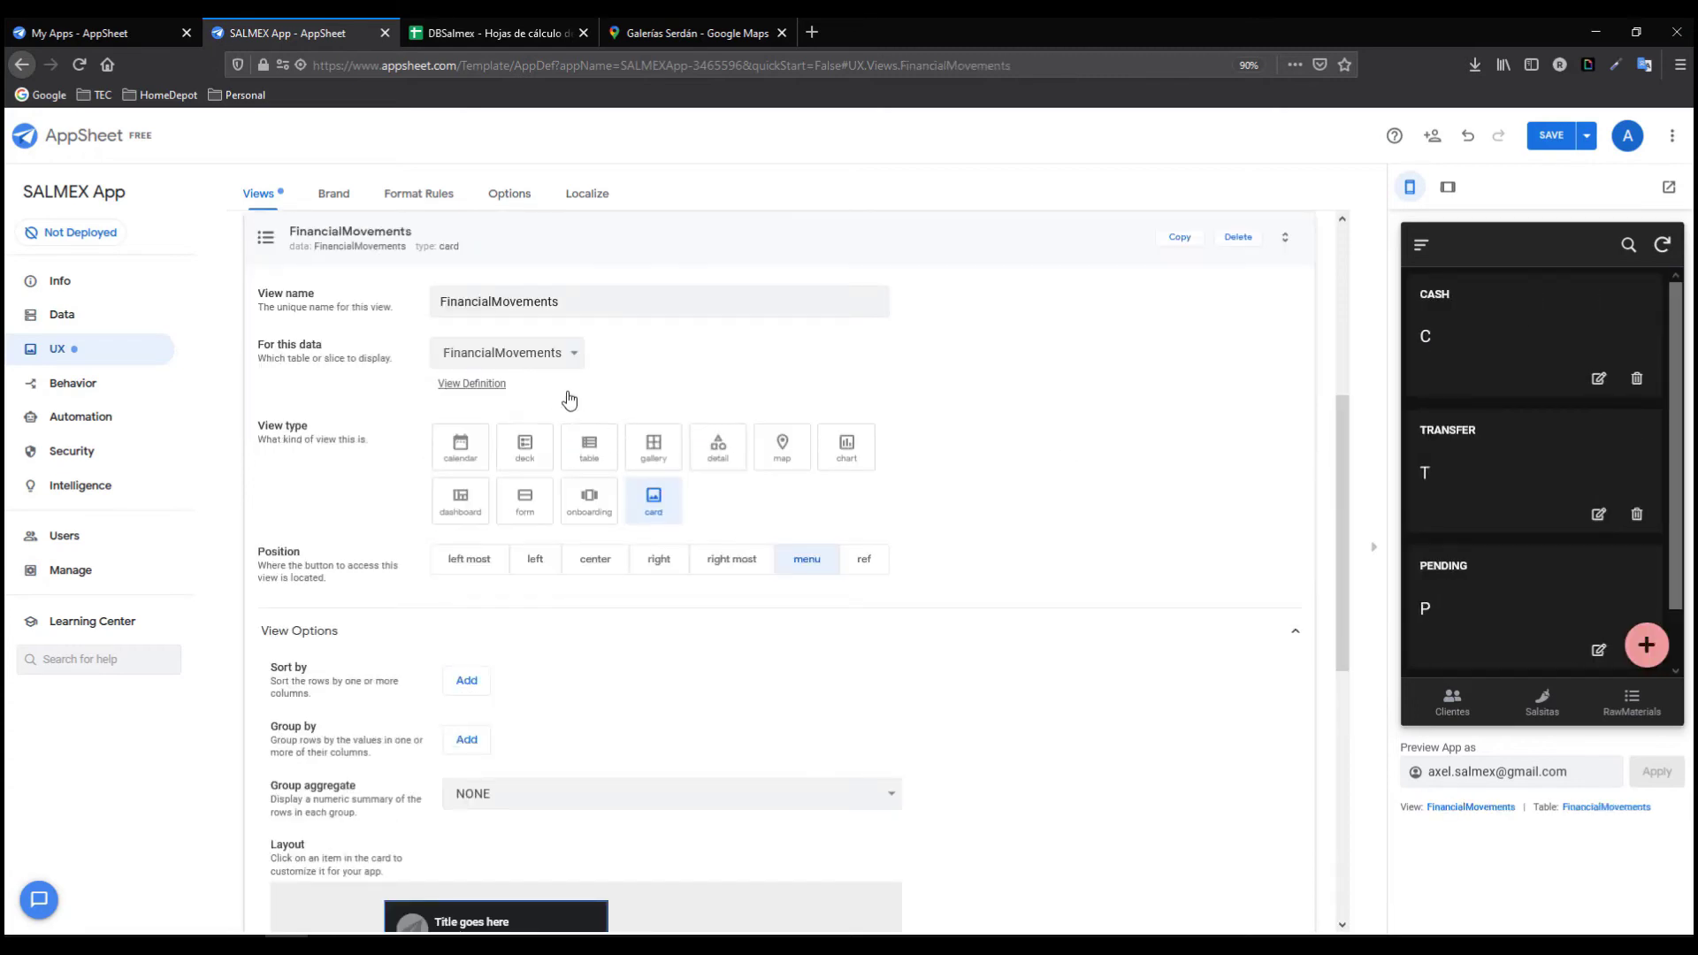
drag(1339, 473, 1335, 610)
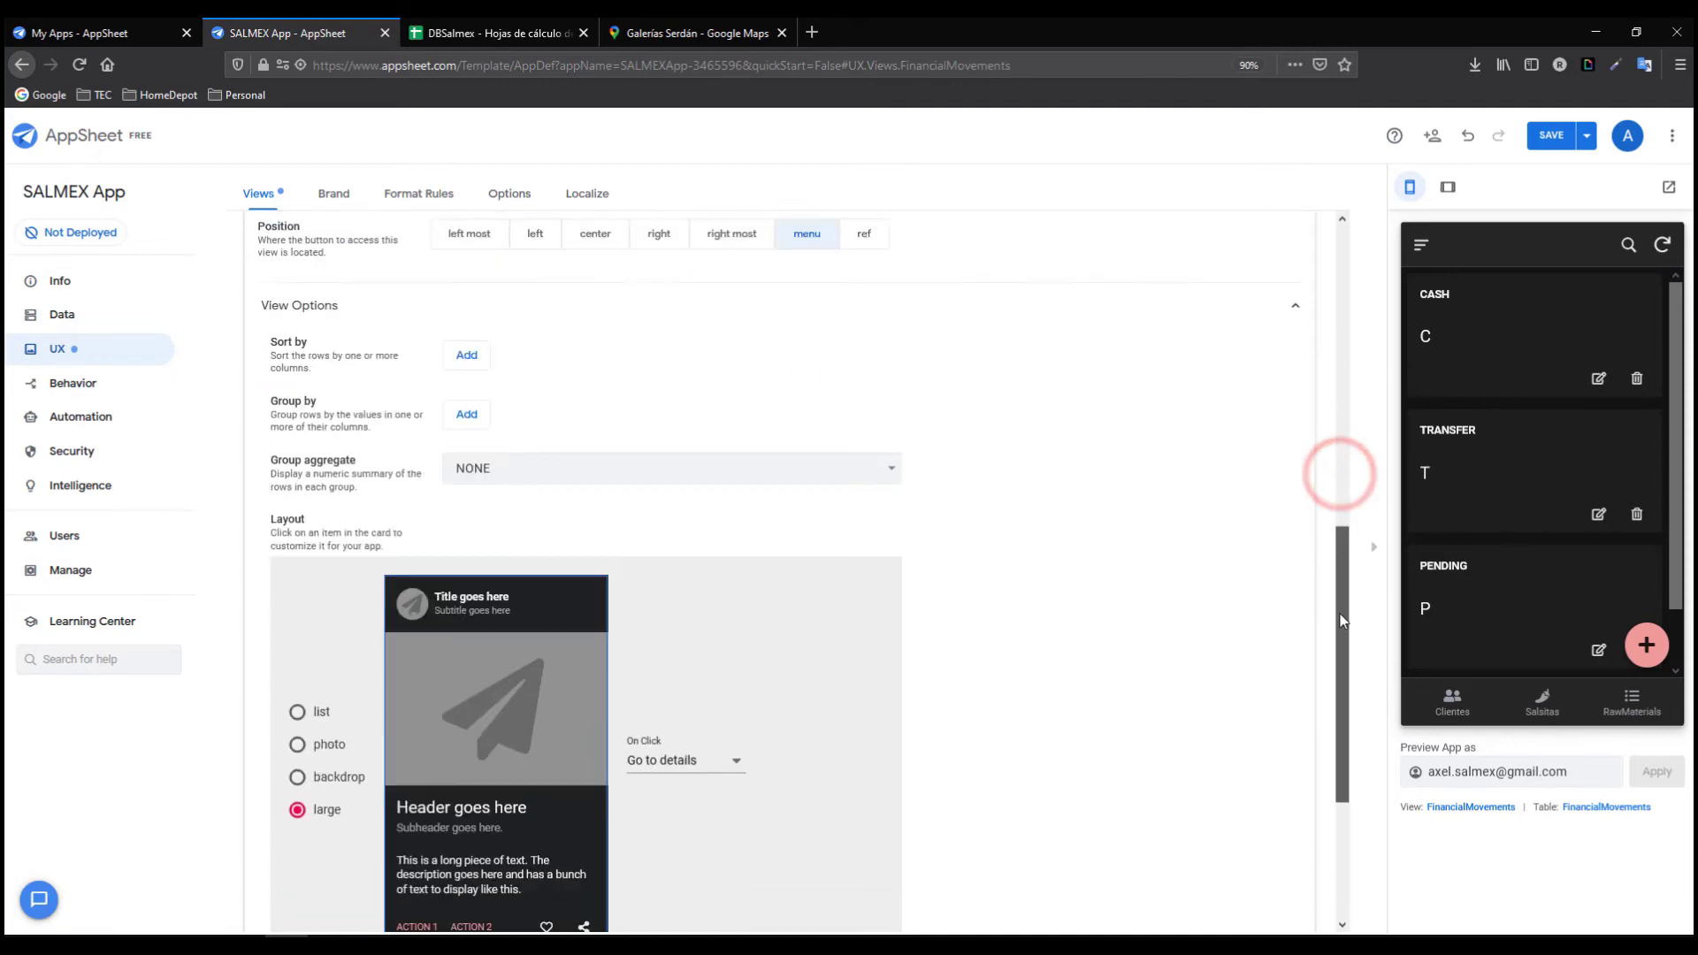
scroll(1335, 610, down, 3)
Step: Enter Mov Financieros as the view's display name
click(368, 757)
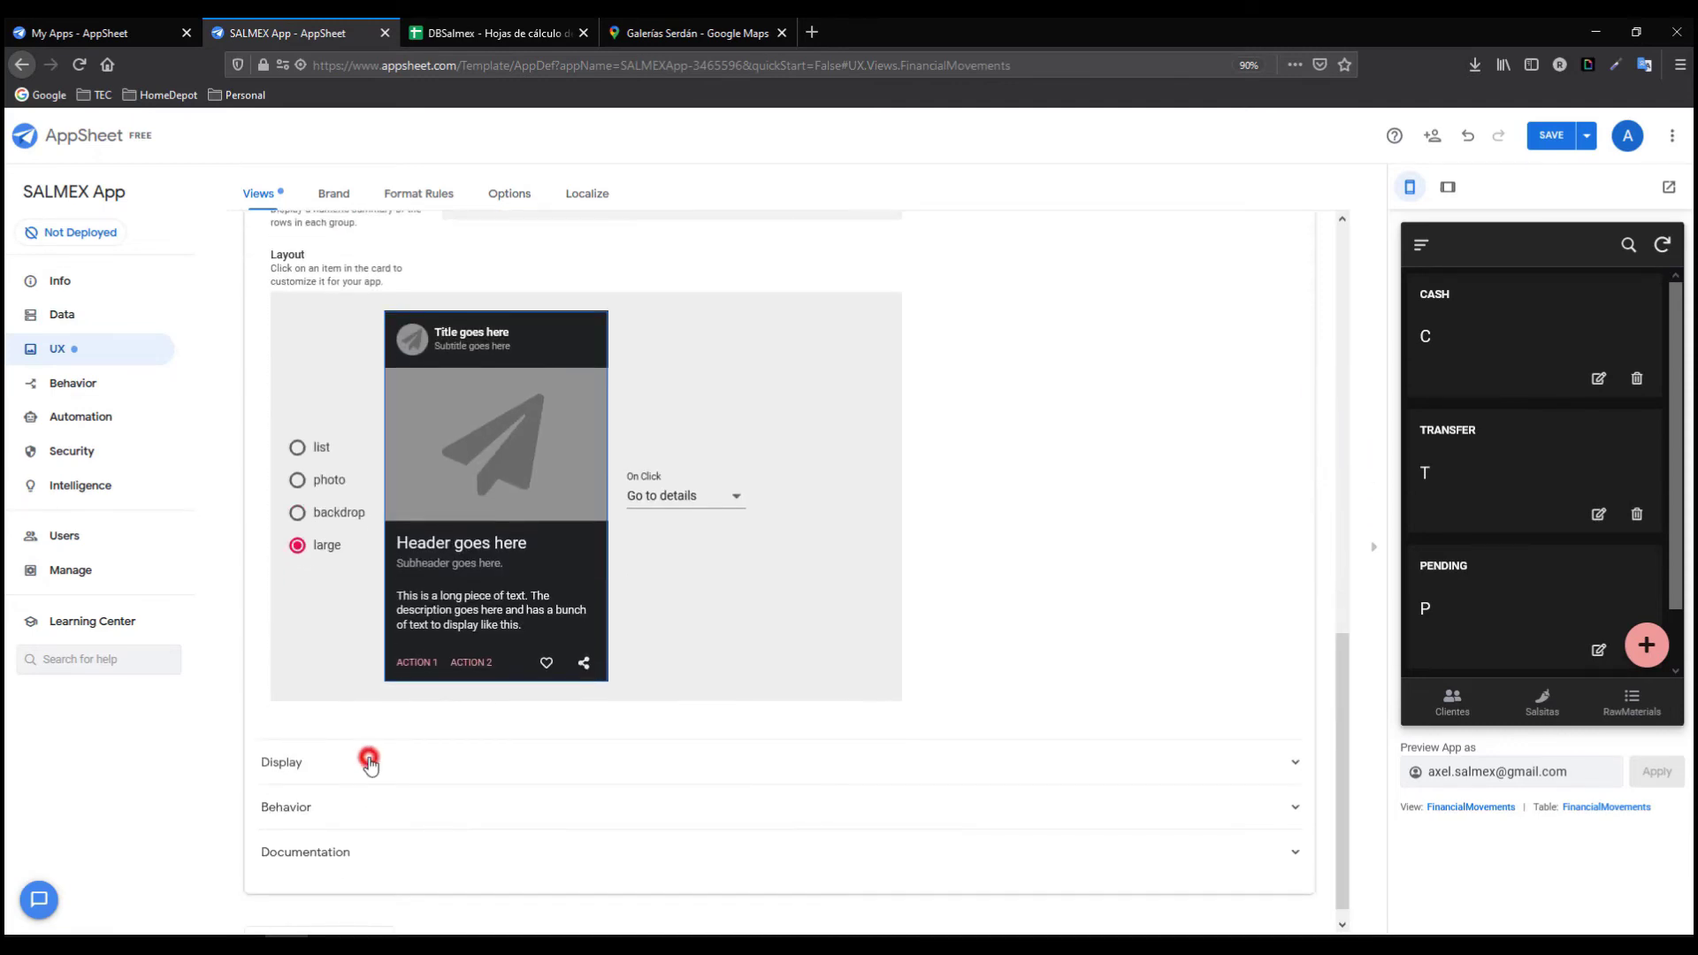
drag(1334, 651, 1334, 782)
click(459, 617)
text(Mov Financieros)
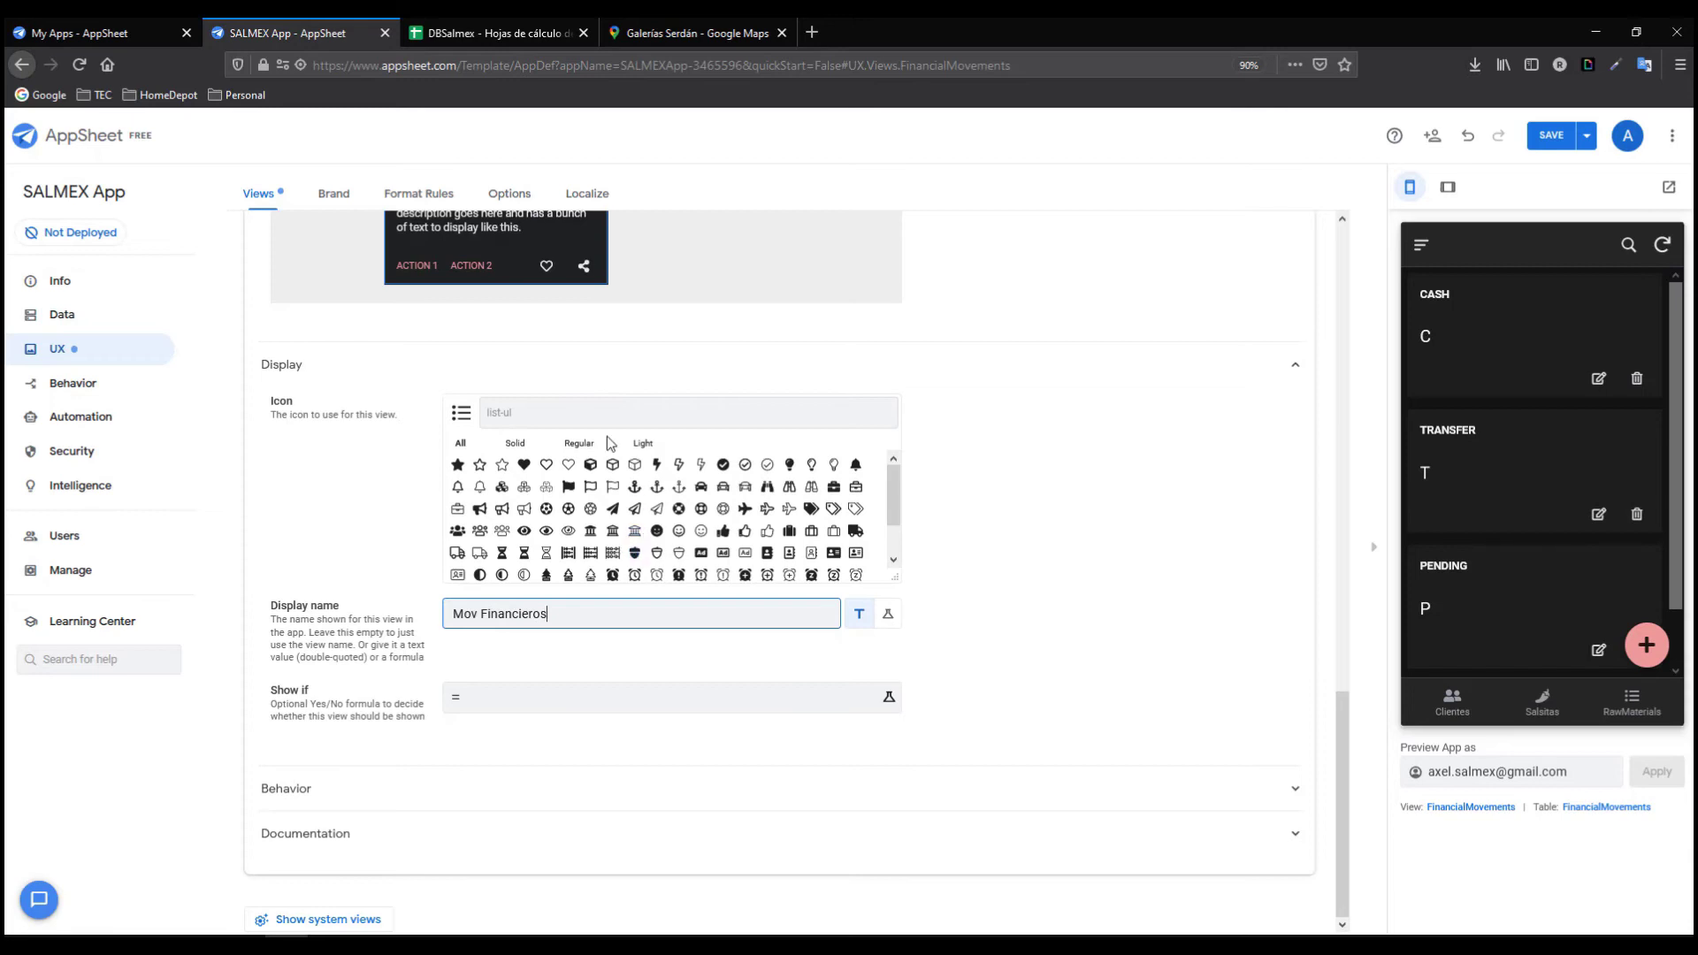
Step: Search the icon list for 'cash' and pick the money-bag icon
click(583, 417)
text(cash)
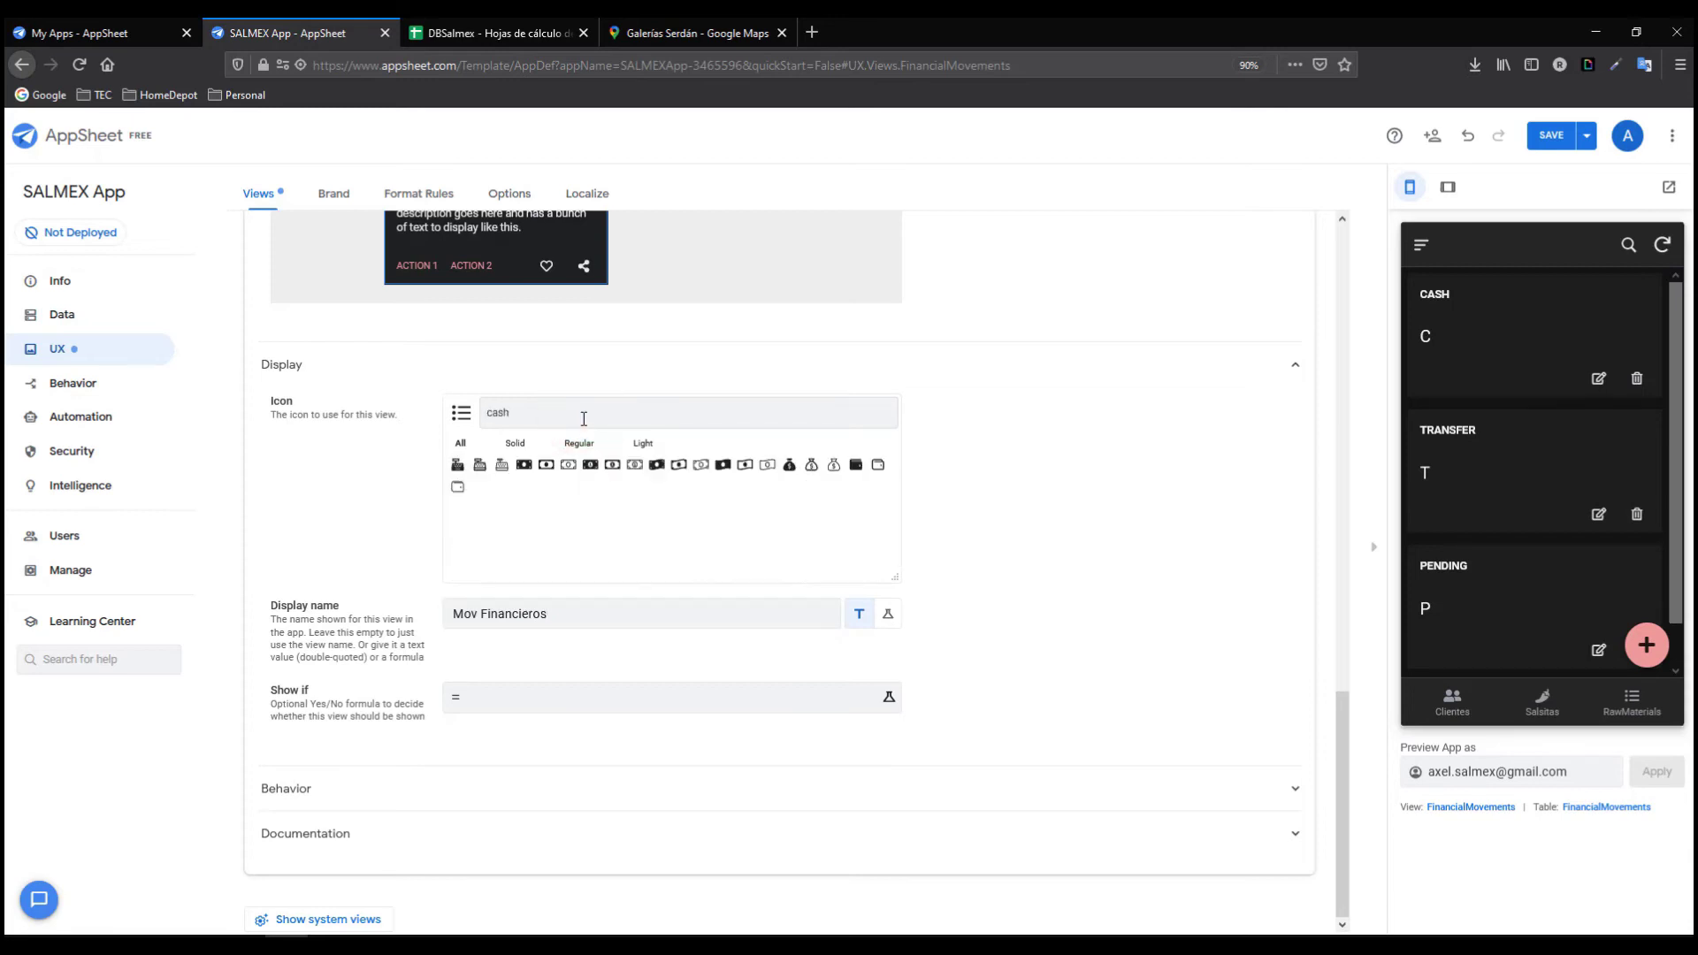
click(789, 466)
click(715, 681)
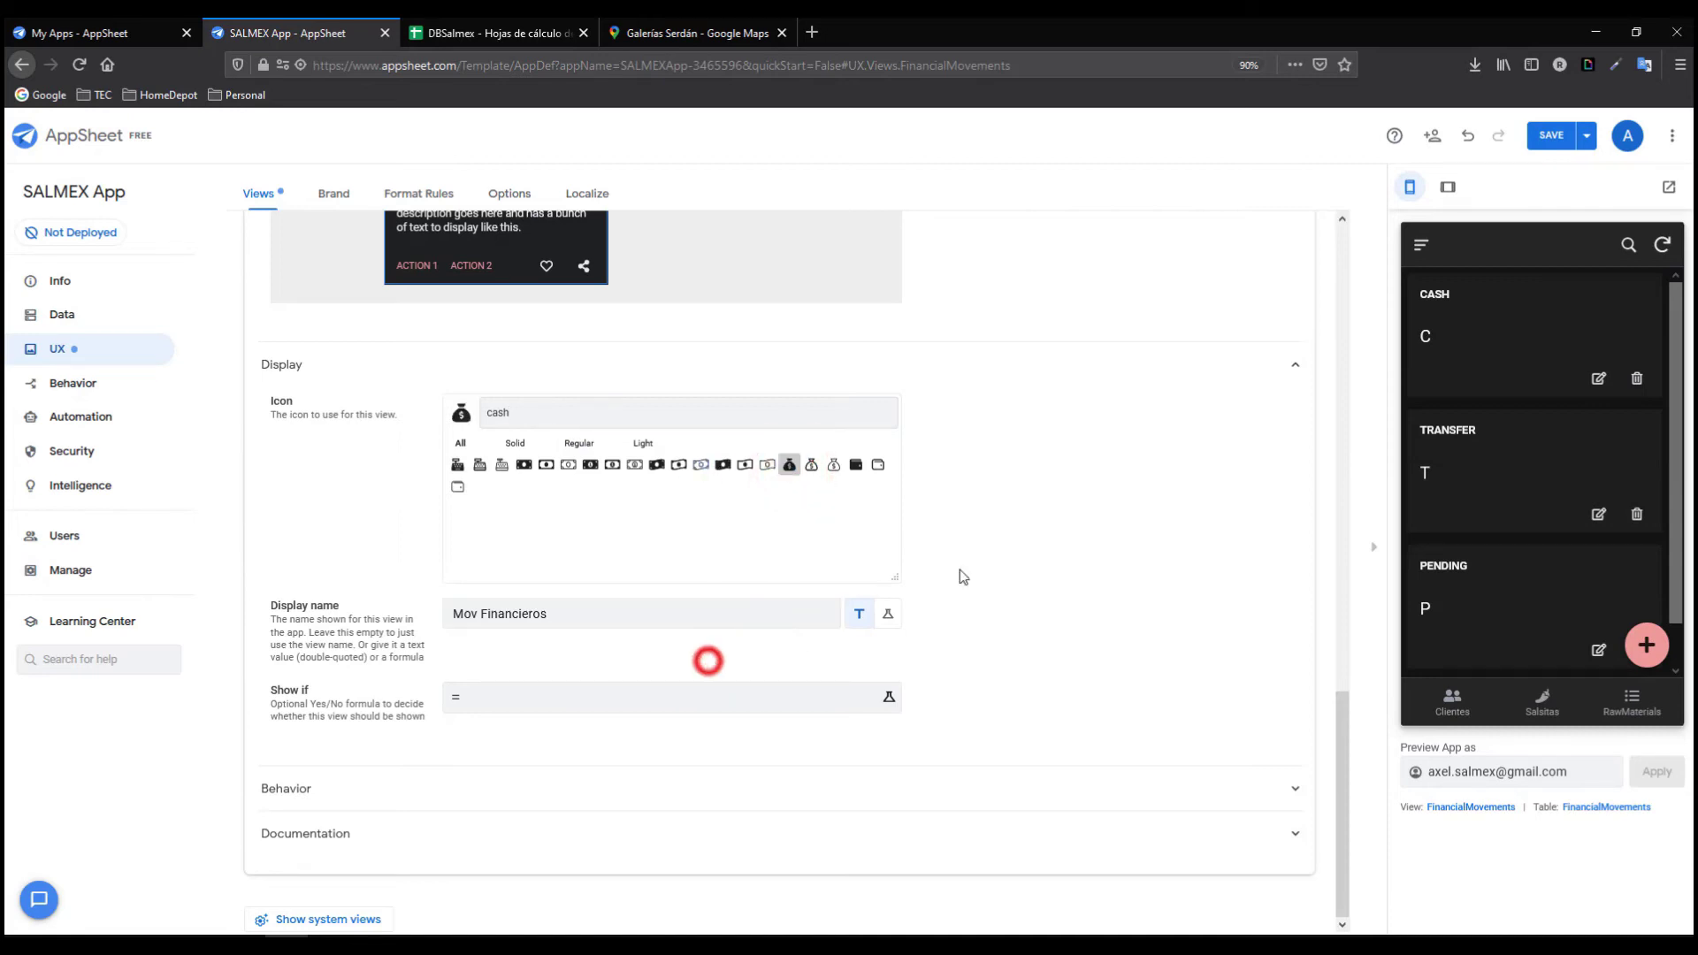
click(1341, 706)
scroll(1340, 699, up, 8)
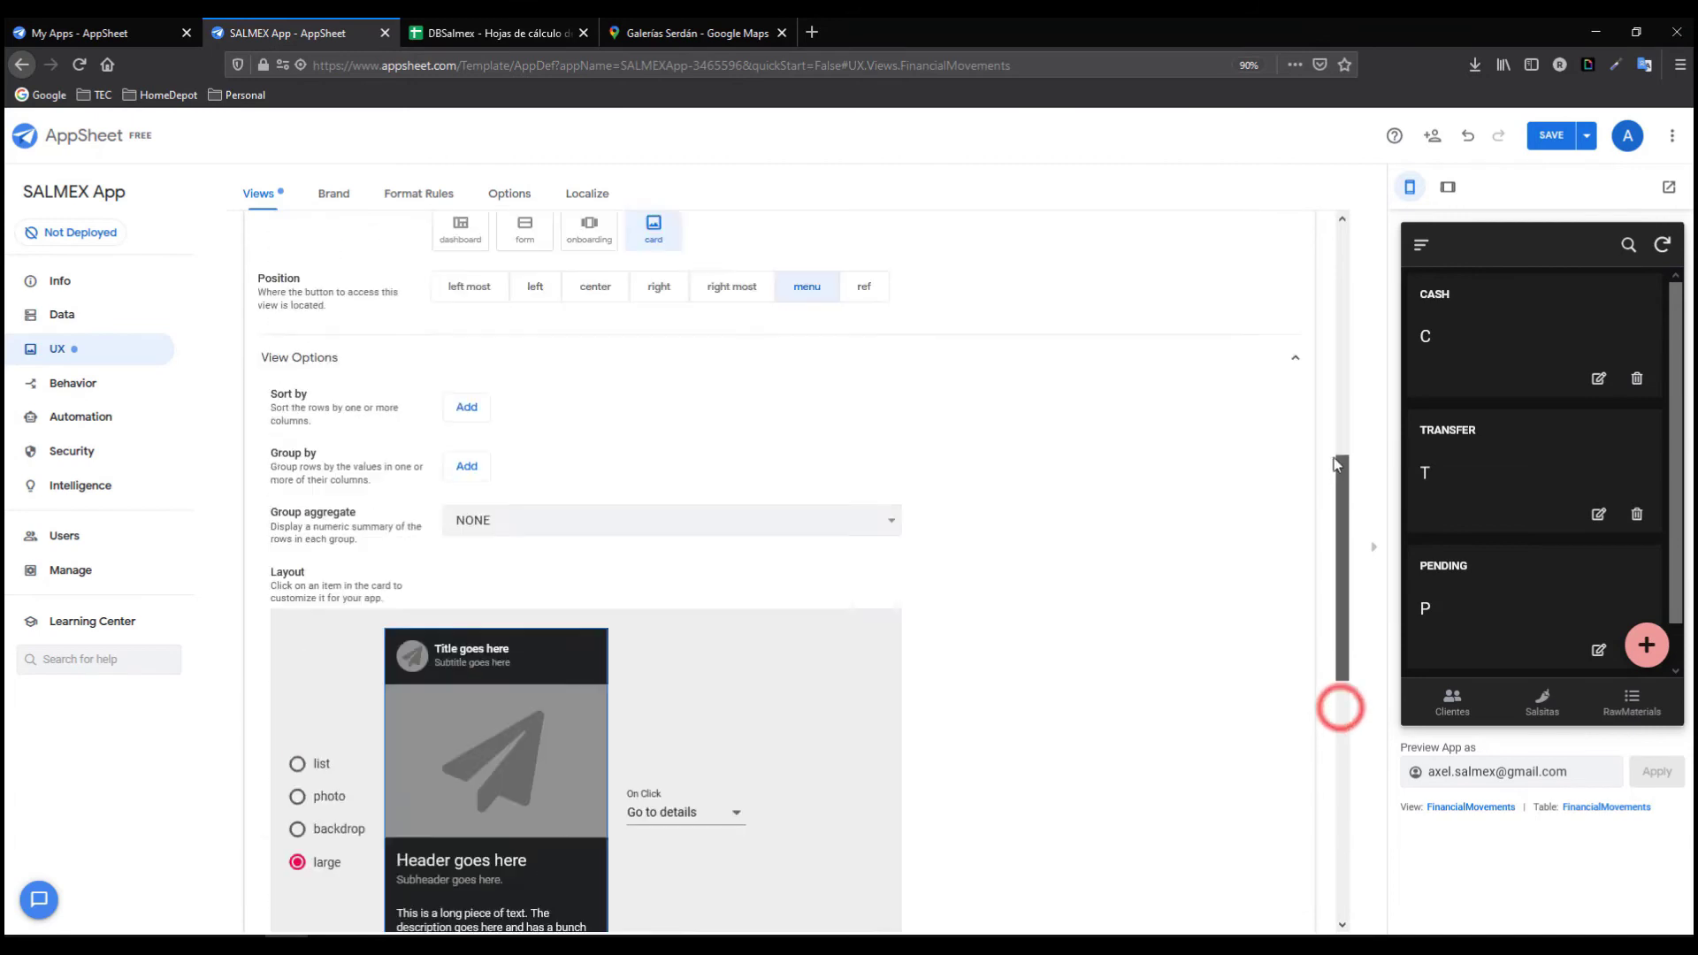
scroll(1339, 698, up, 4)
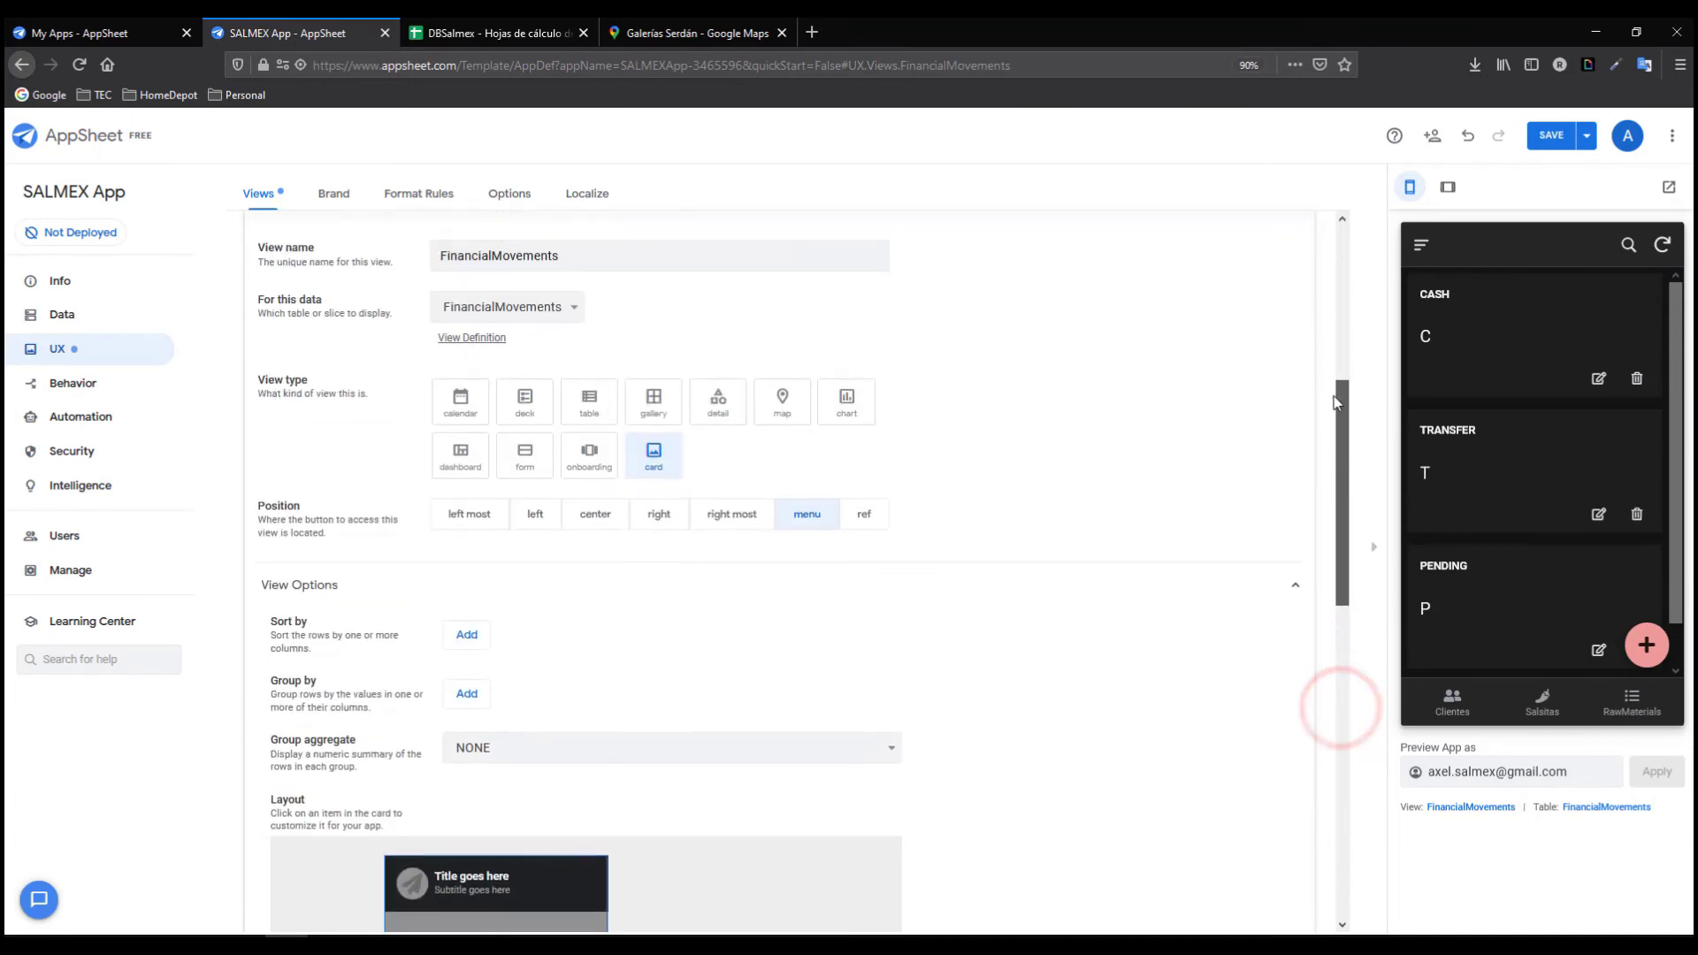
Step: Switch the FinancialMovements view to a table layout and save it
click(590, 409)
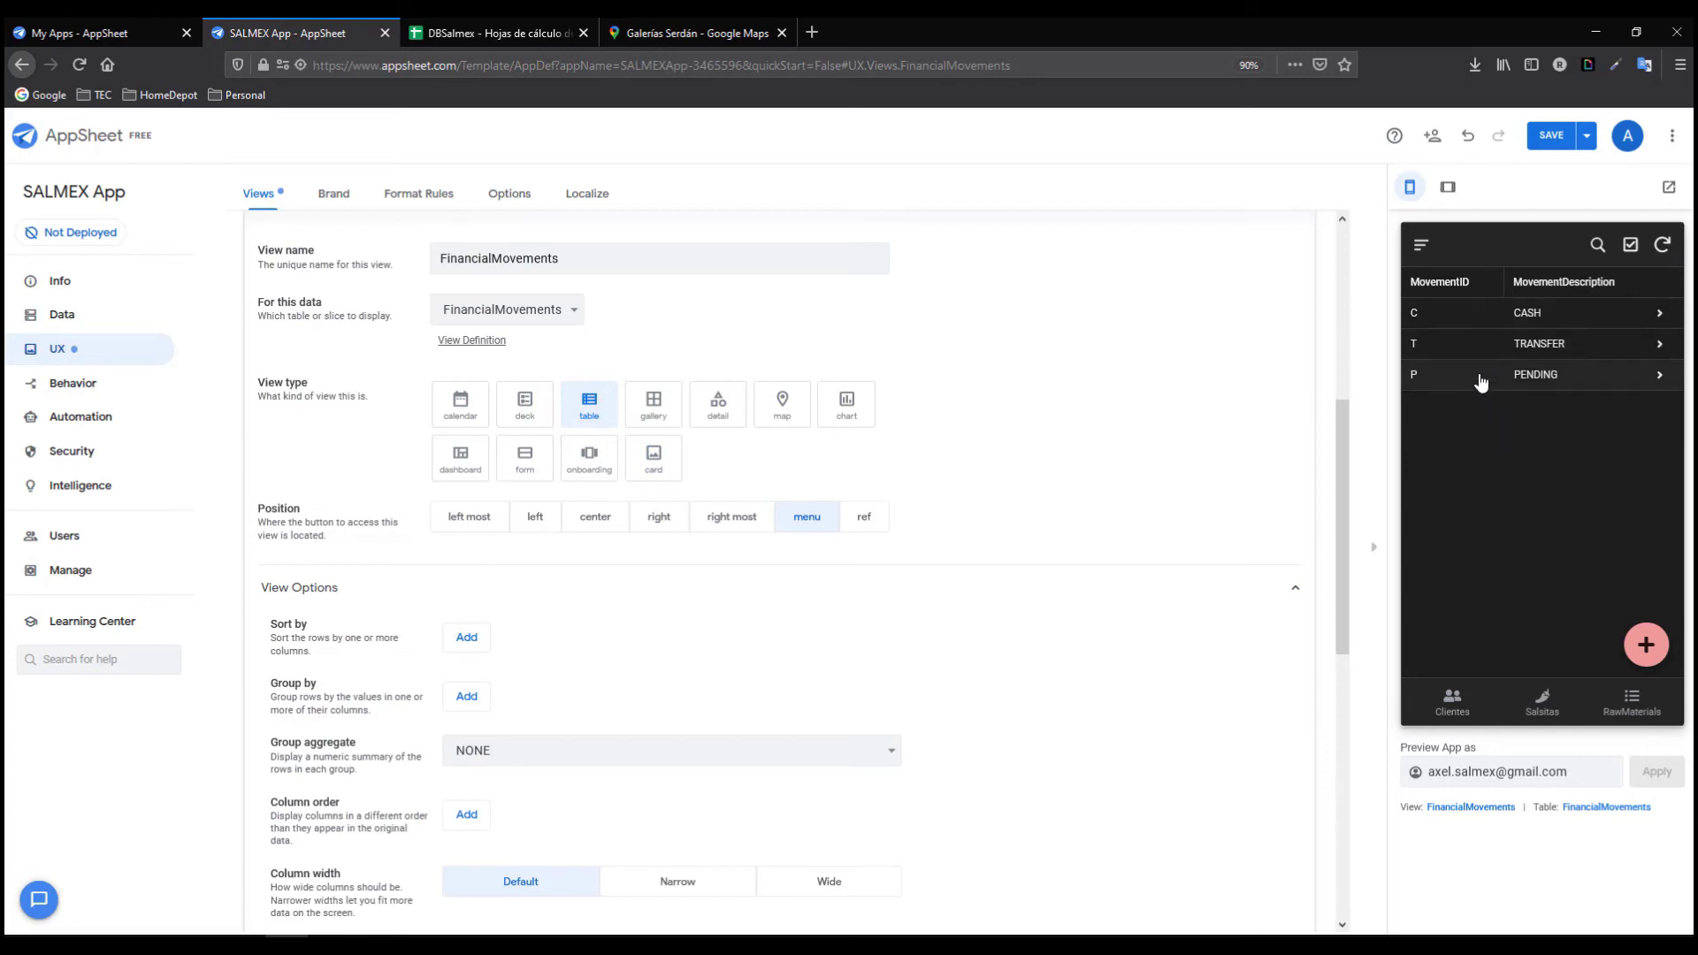
click(1003, 473)
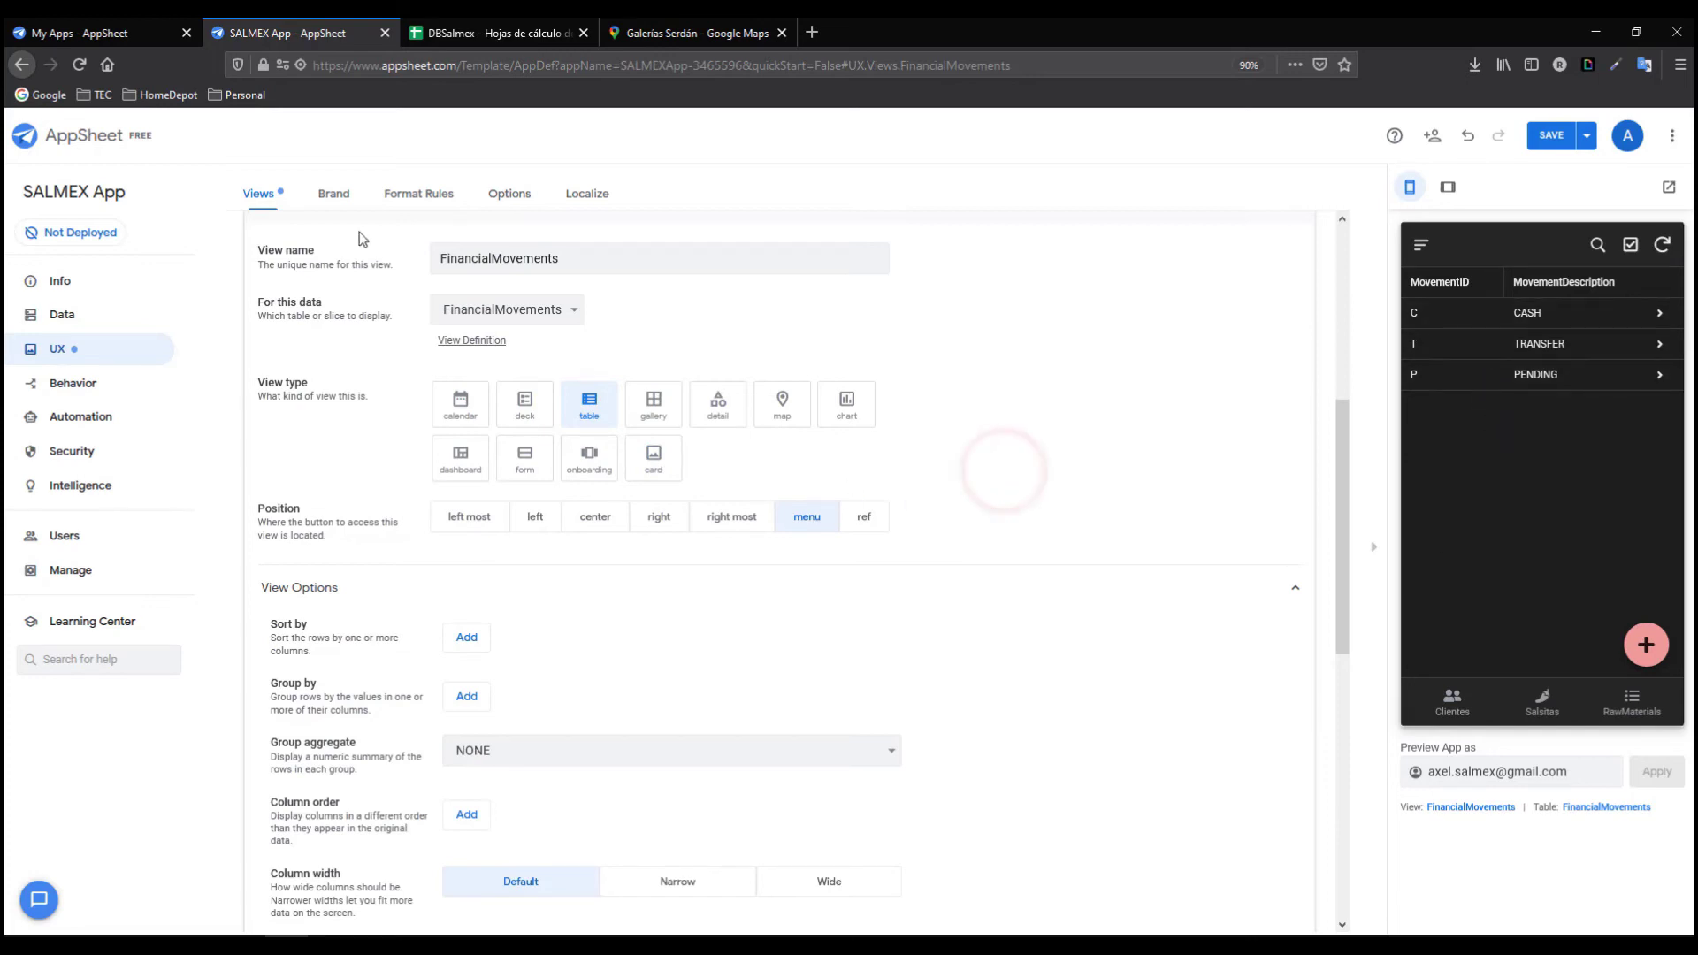
click(1552, 136)
Step: Check the preview app's navigation menu for the new Mov Financieros entry
drag(1343, 556, 1343, 813)
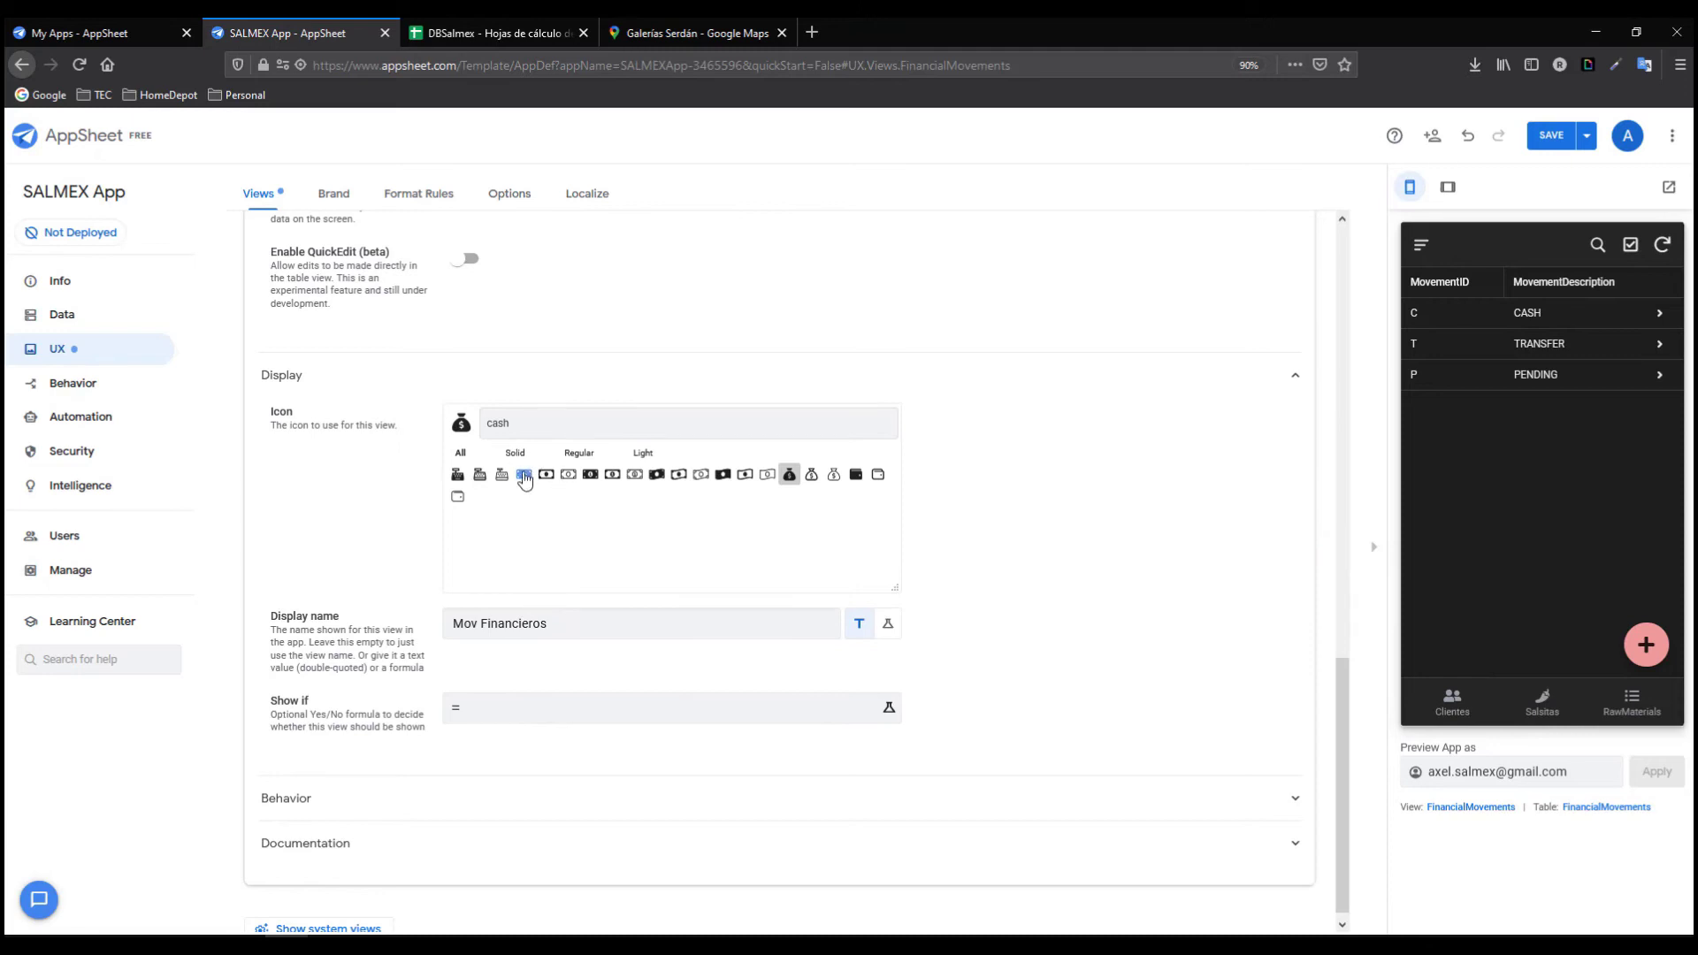
click(1622, 716)
click(1542, 702)
click(1415, 241)
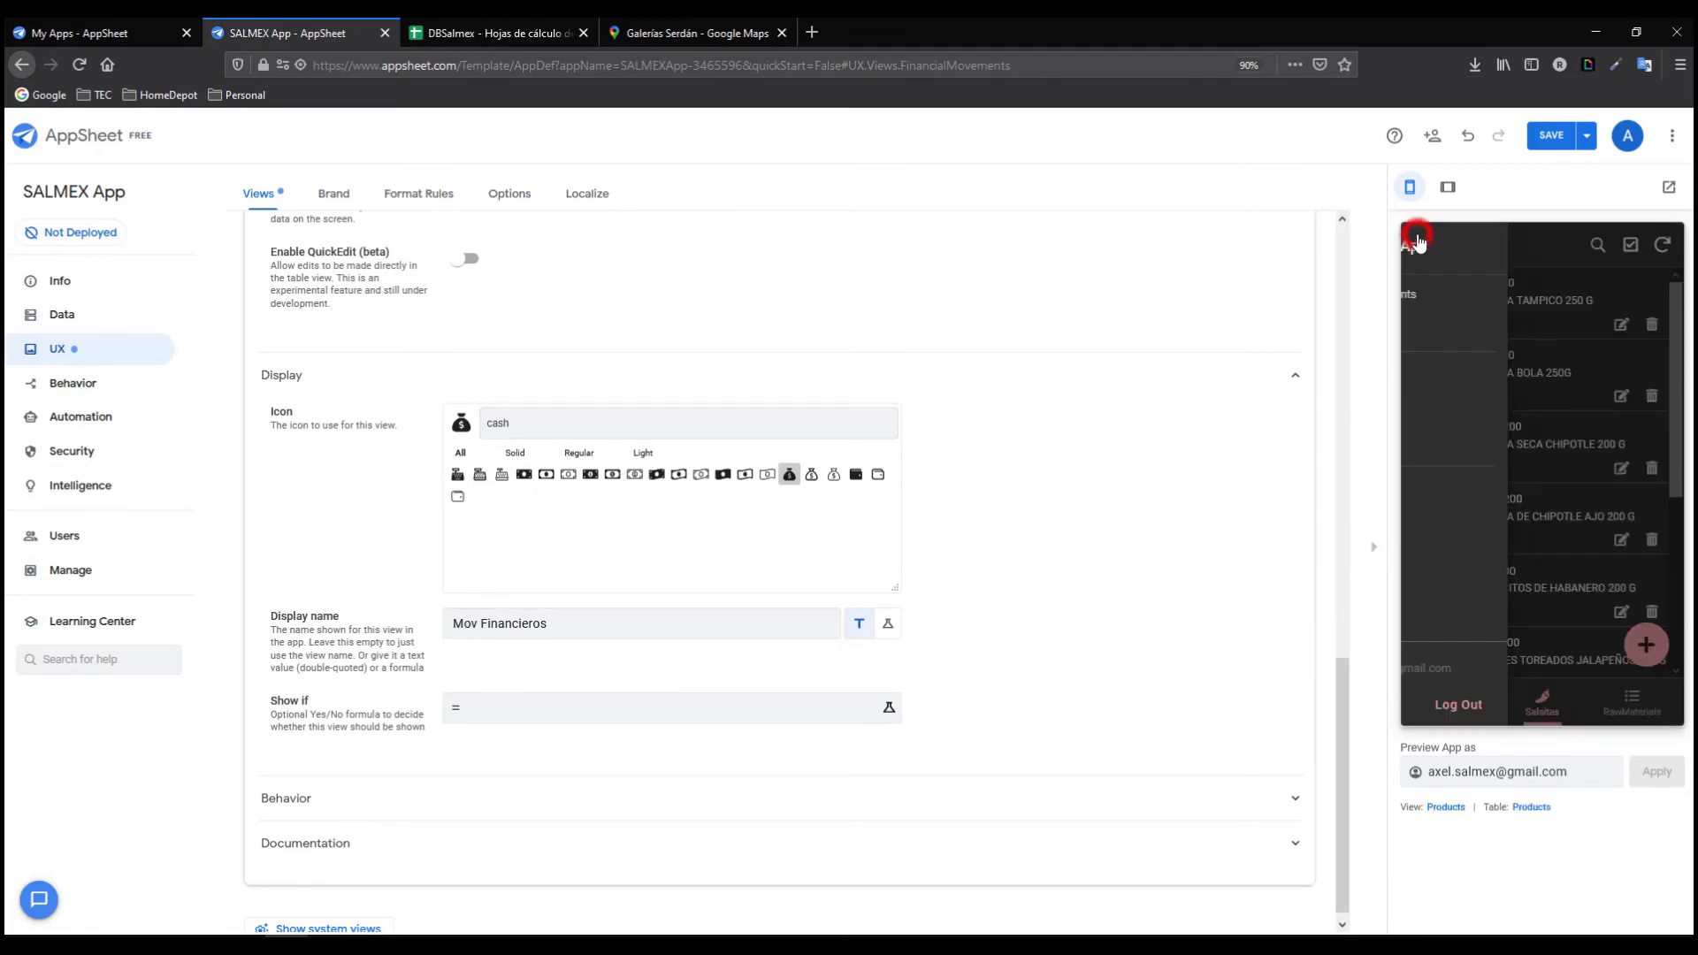
click(1455, 296)
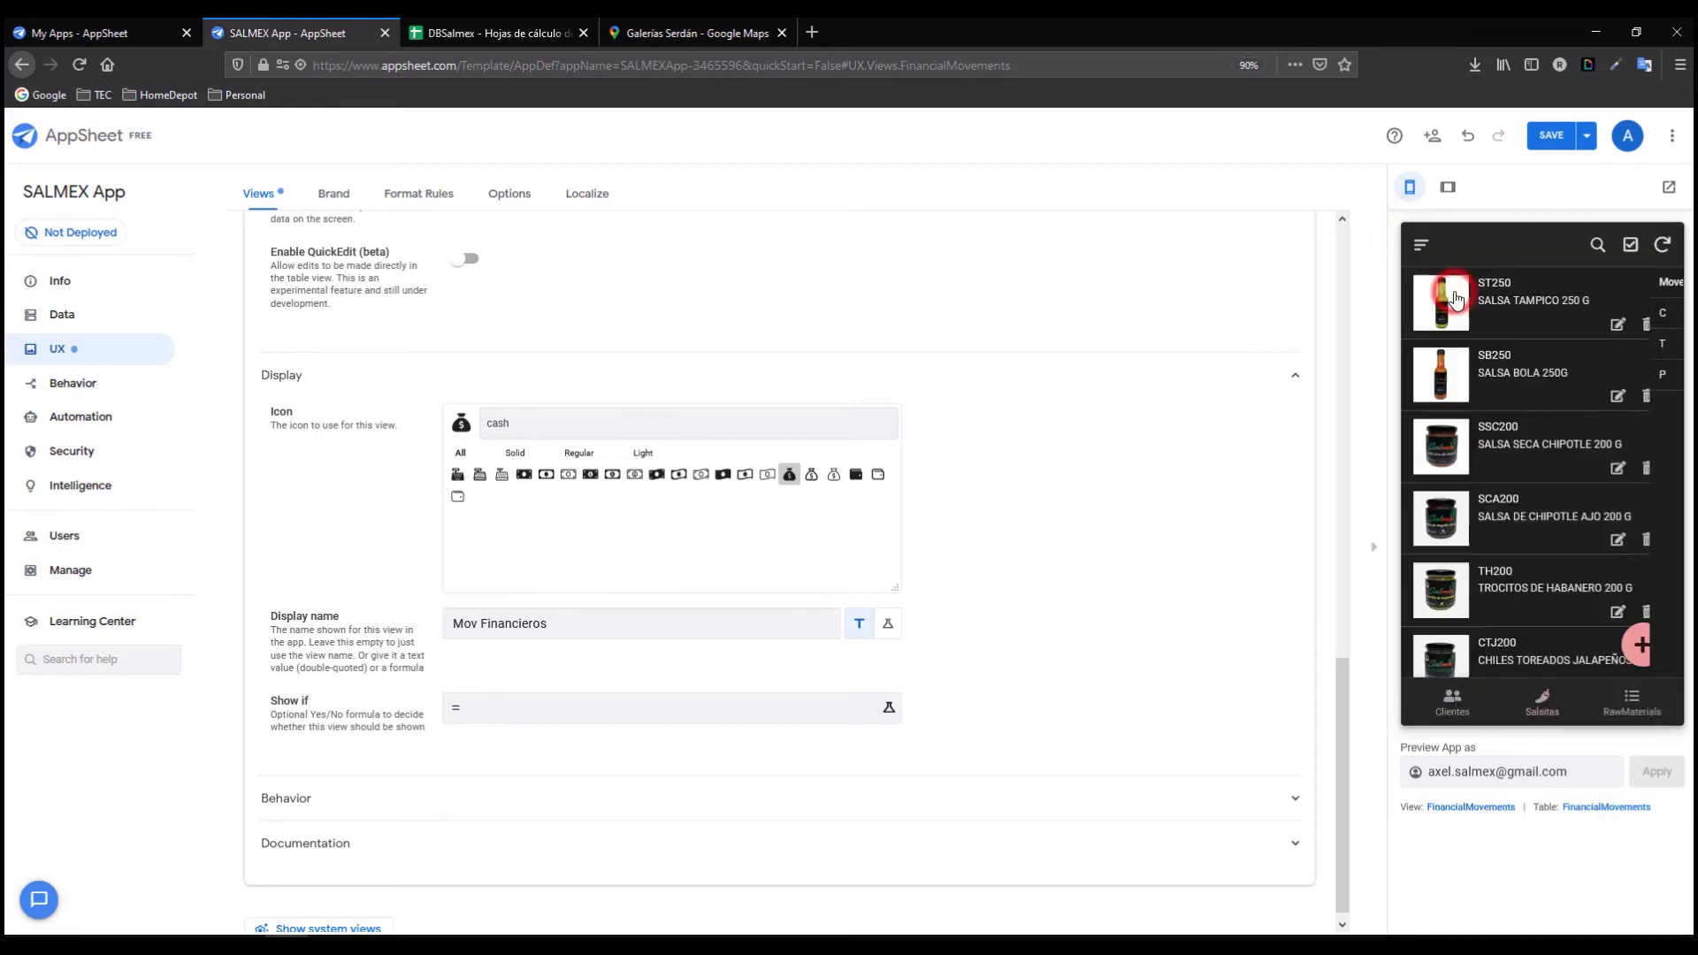
click(1430, 250)
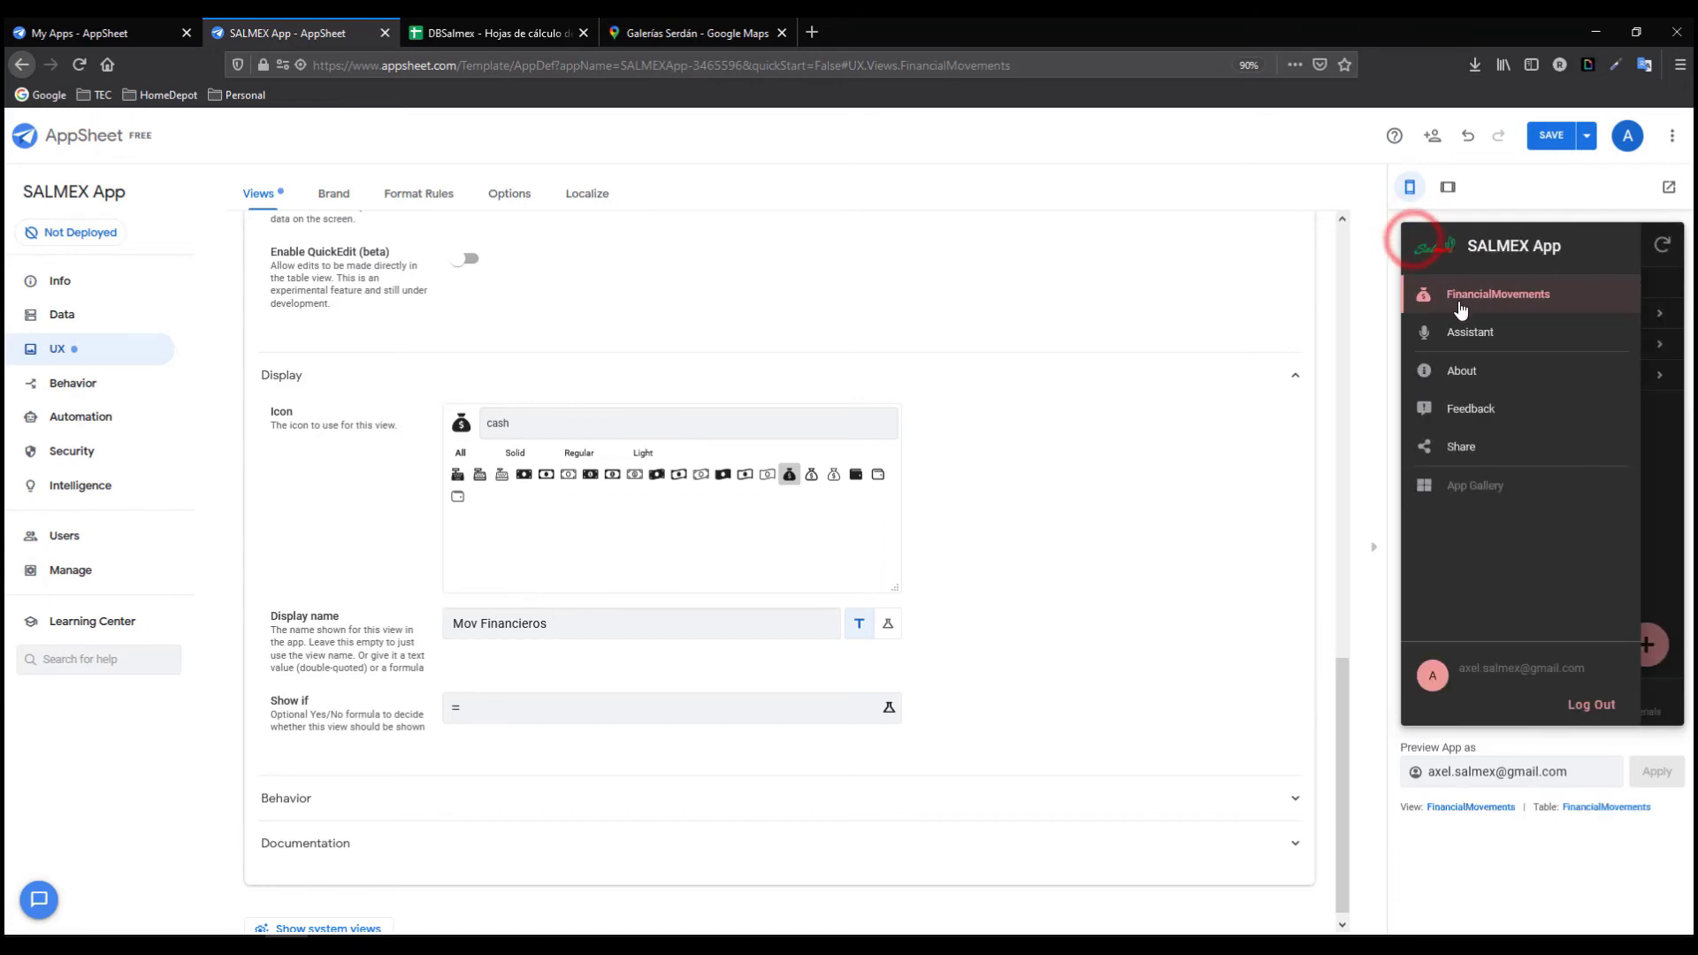
click(1247, 479)
Step: Confirm the Mov Financieros display name and save the view again
click(575, 633)
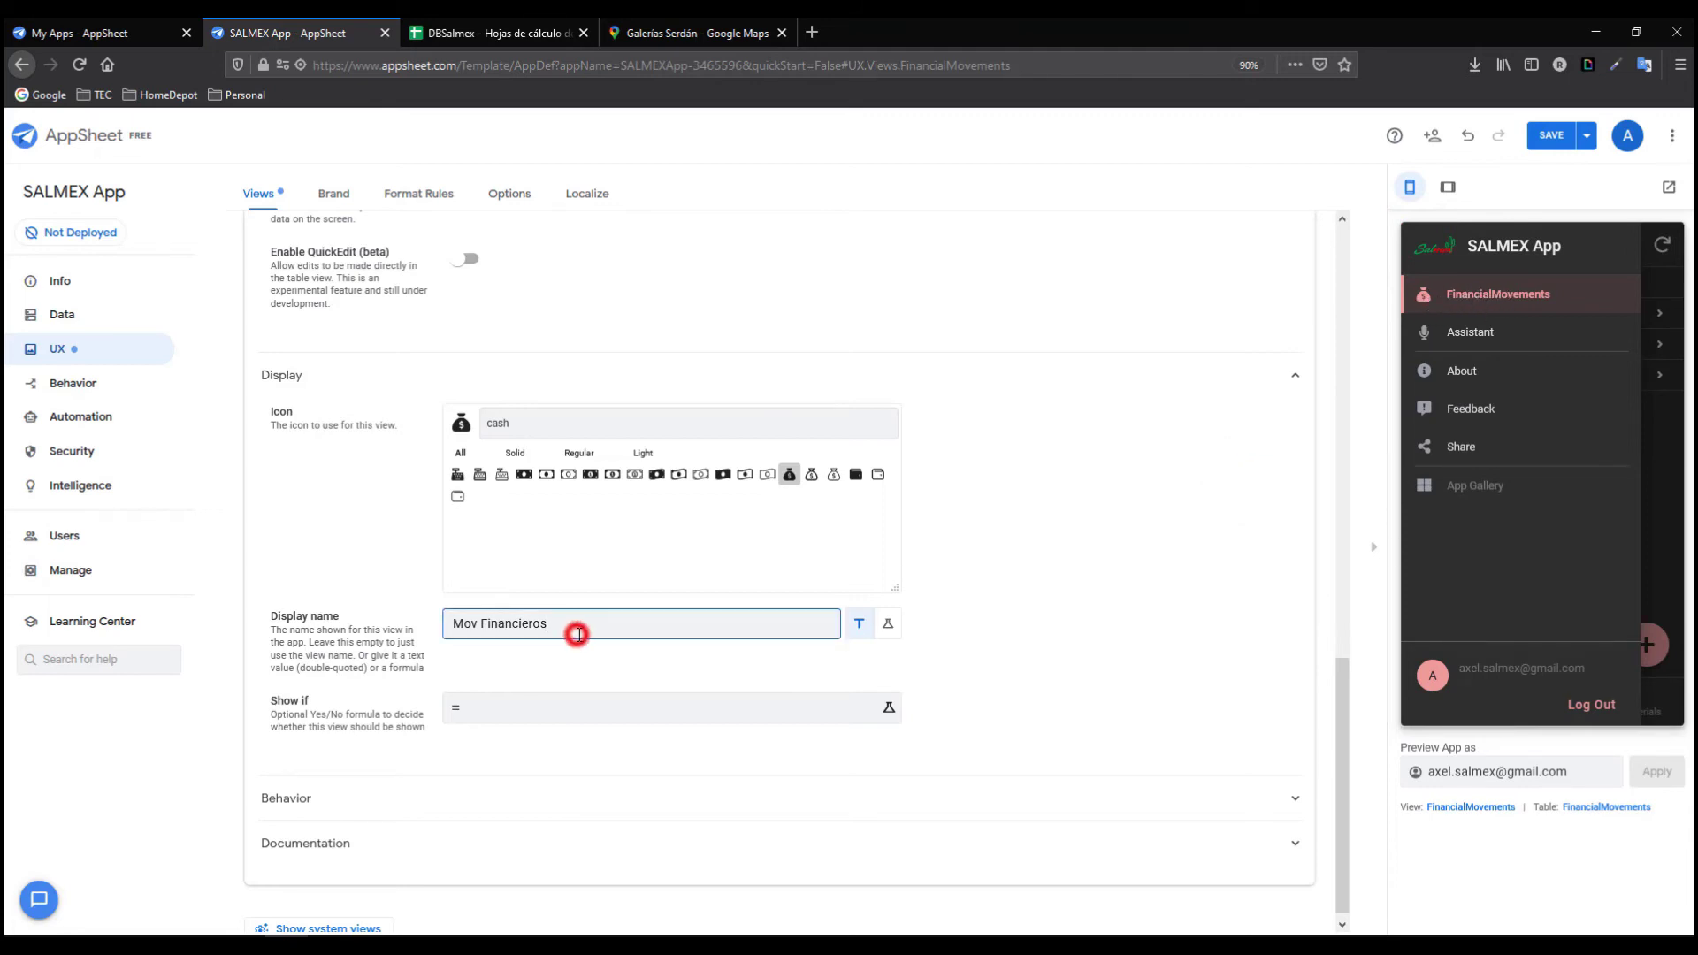
triple_click(645, 616)
click(1179, 421)
click(1543, 134)
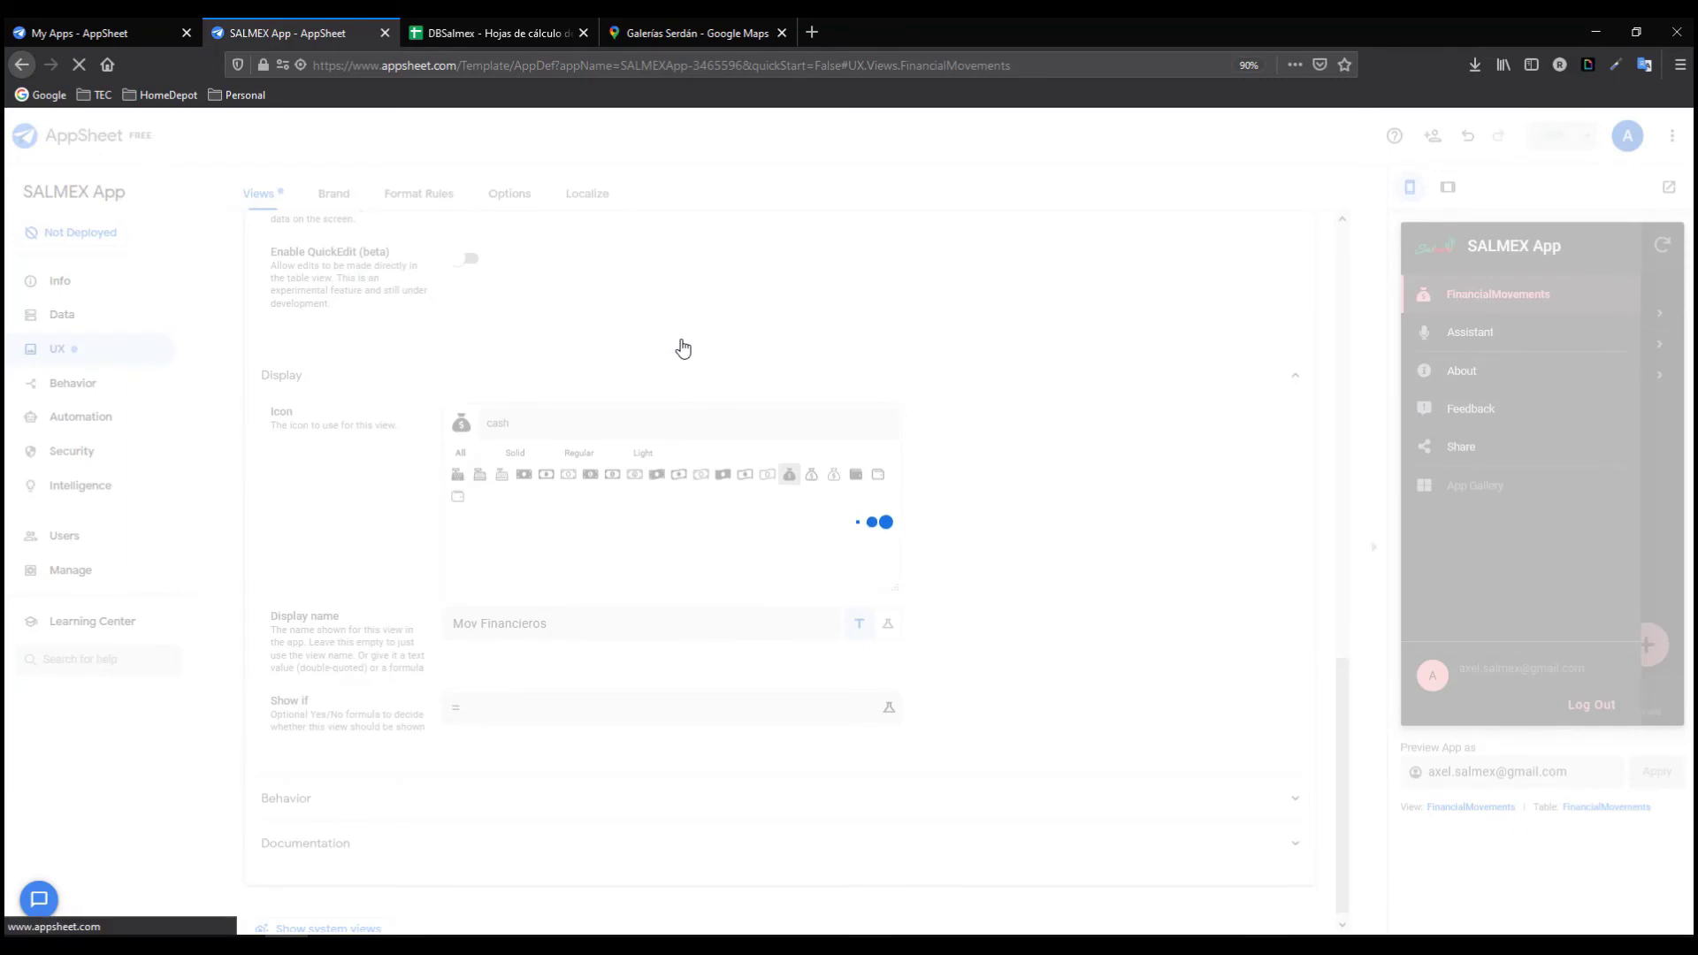
Step: Sort the RawMaterials view by MaterialDescription in ascending order
click(56, 353)
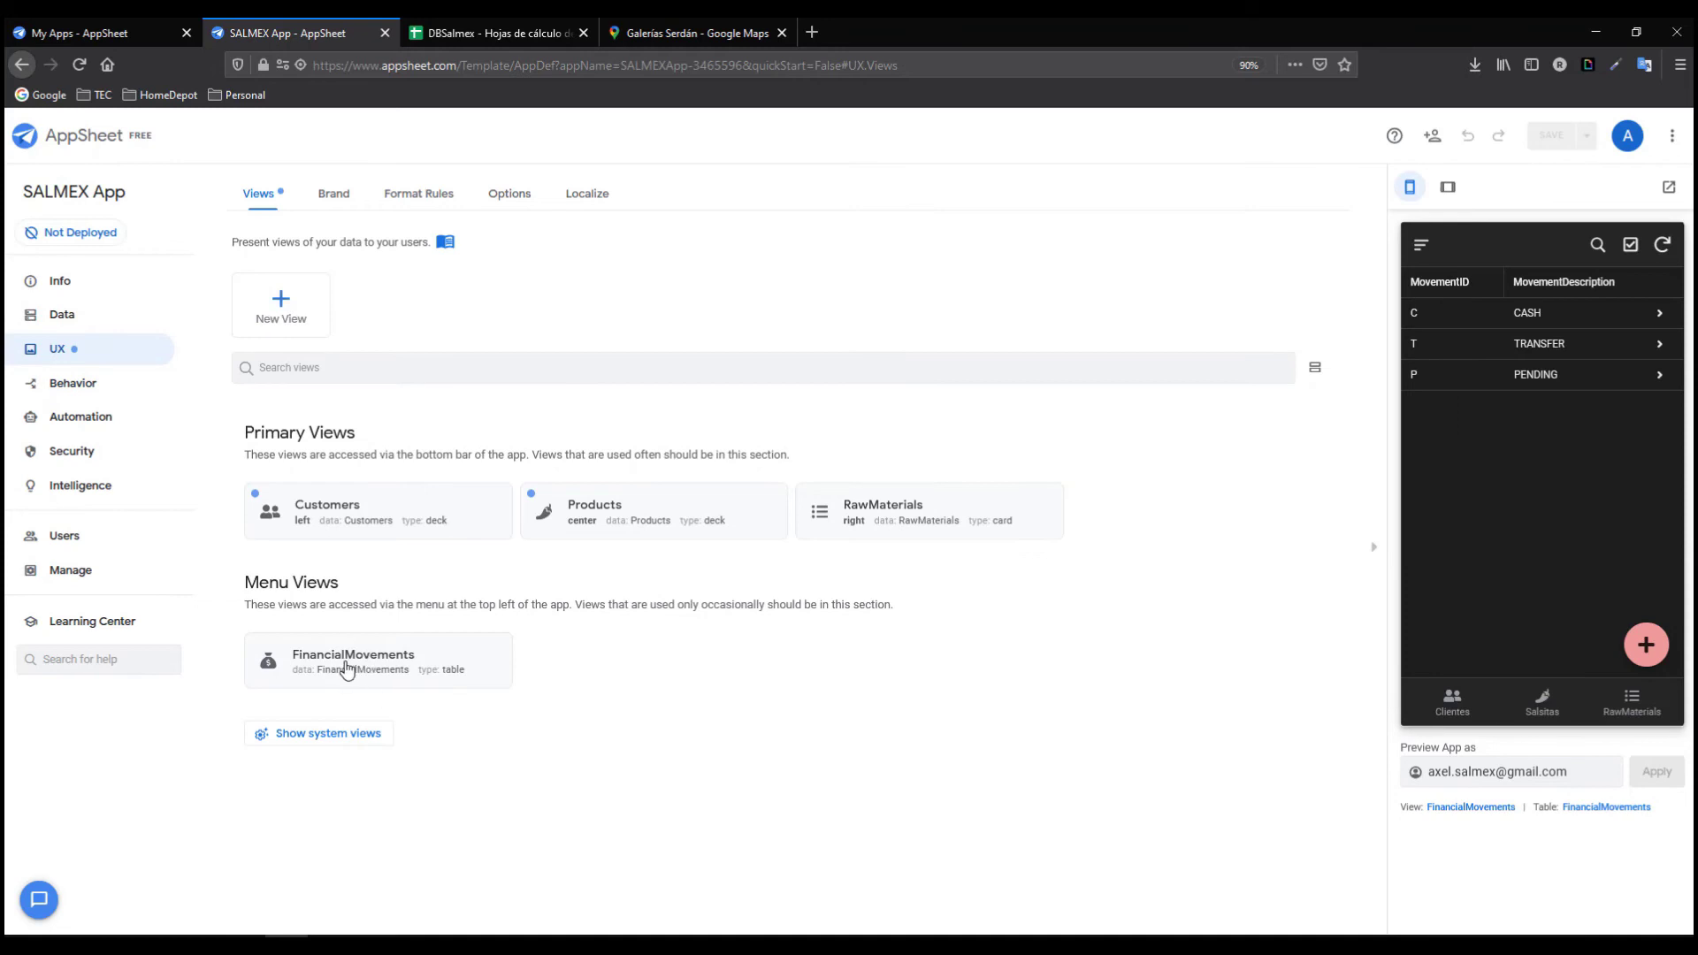
click(918, 513)
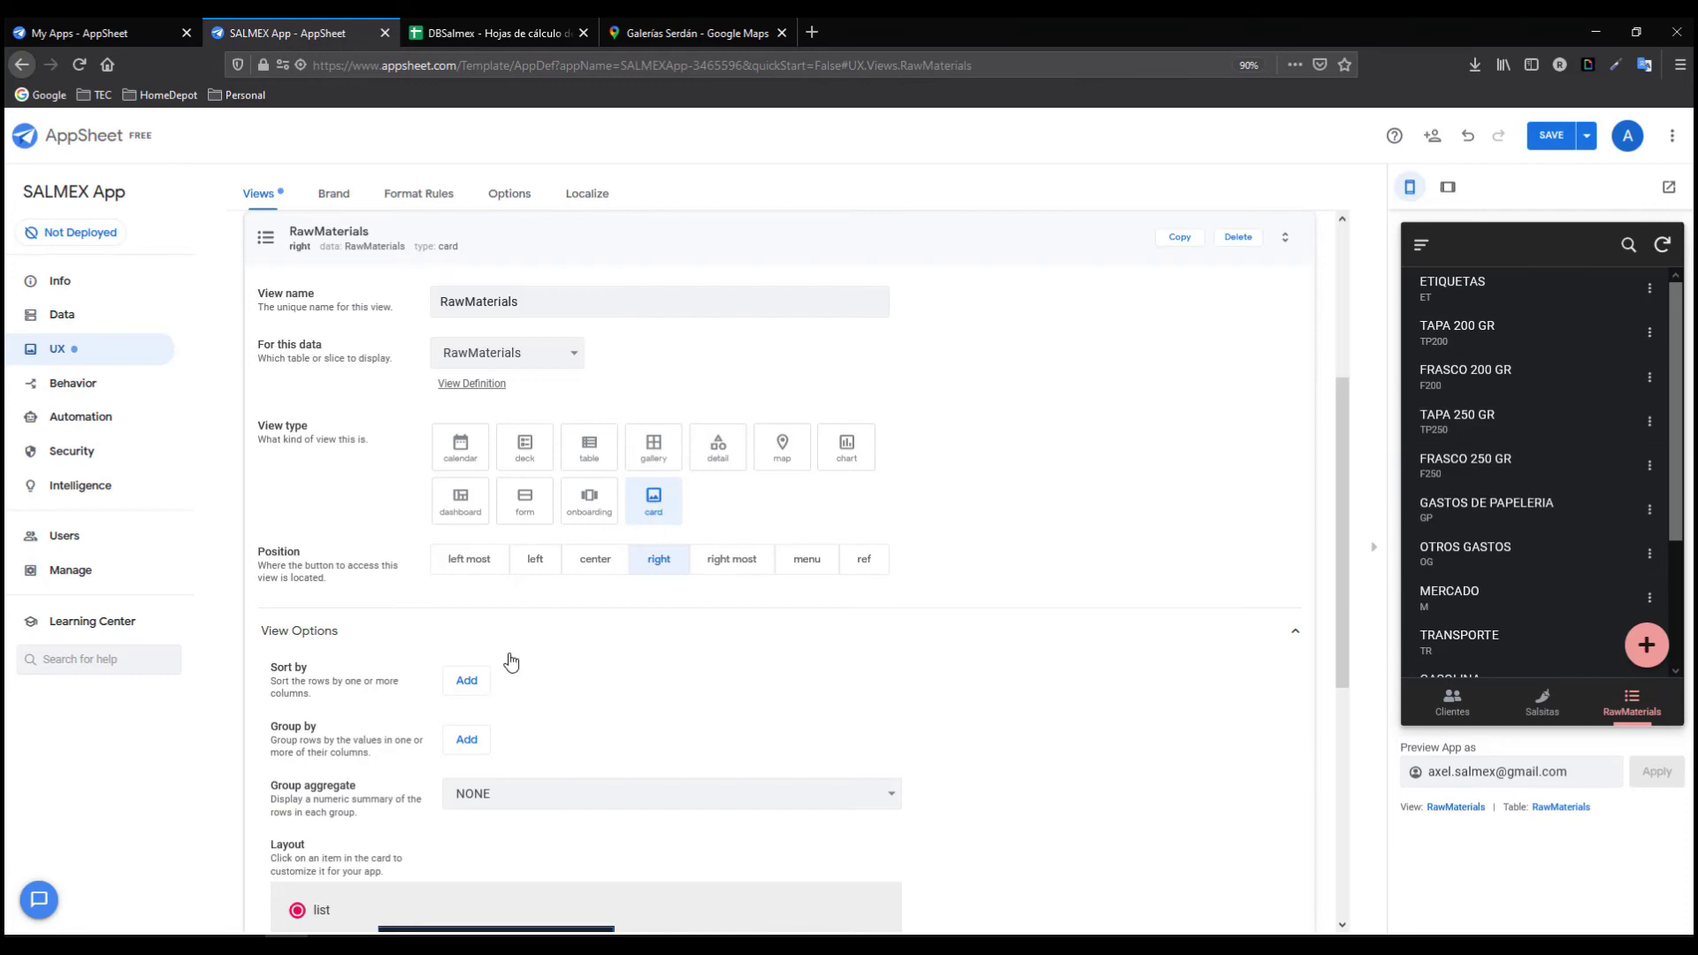
click(469, 680)
click(626, 681)
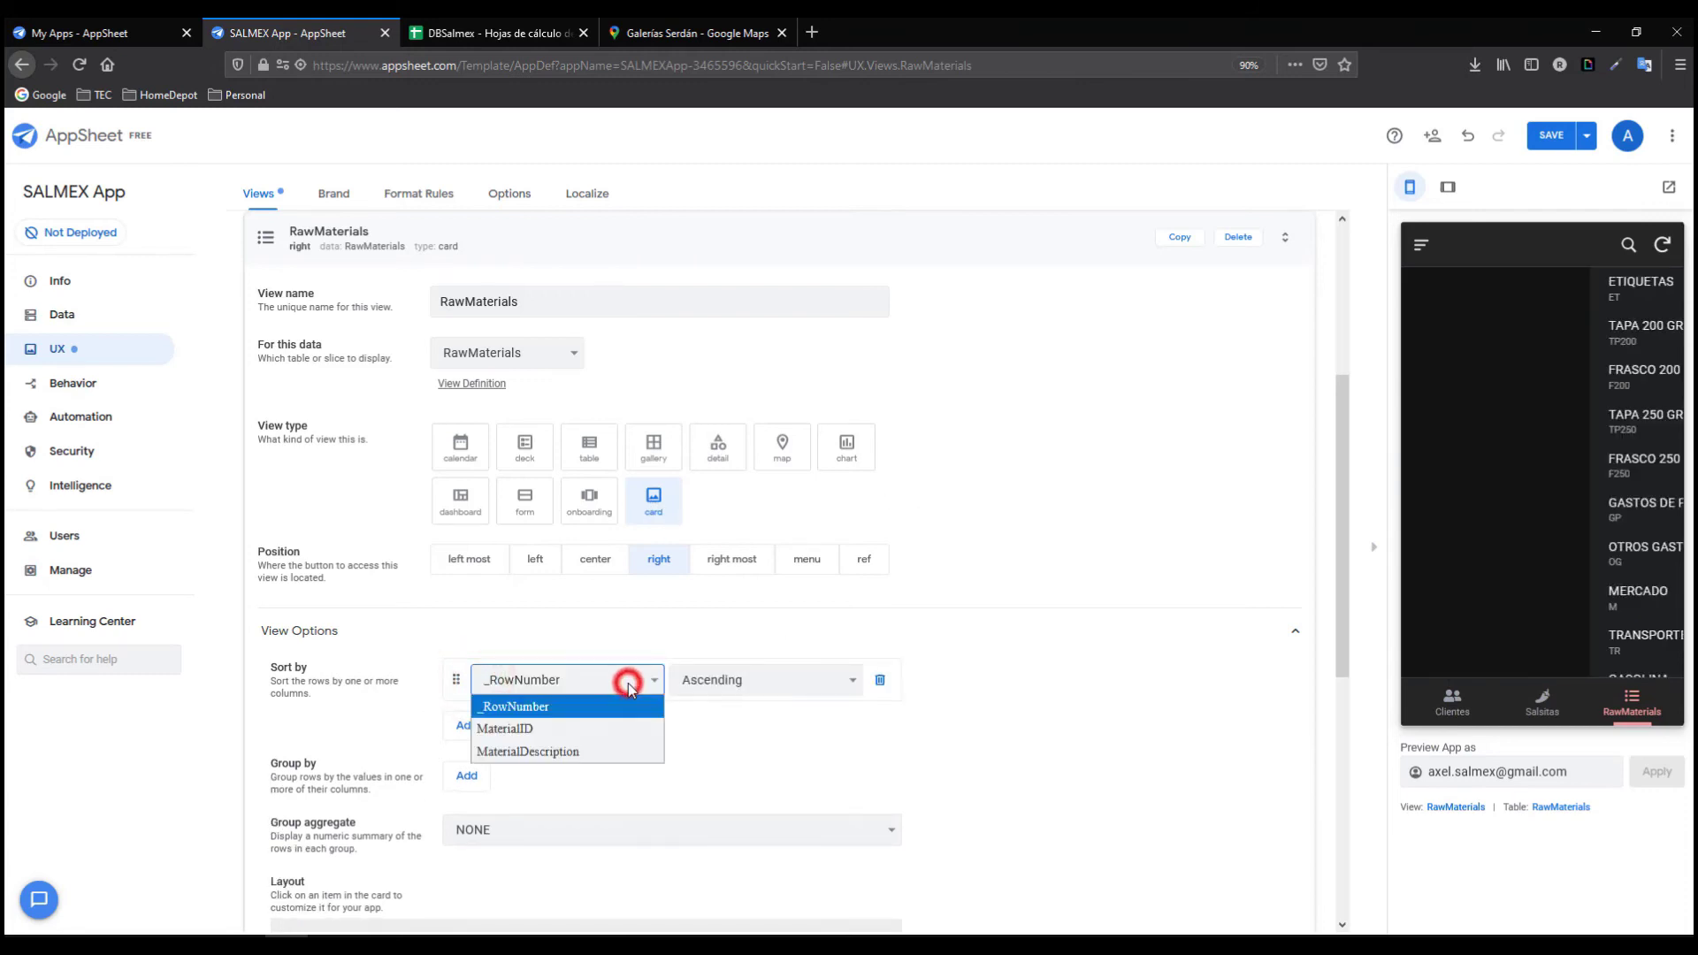
click(571, 751)
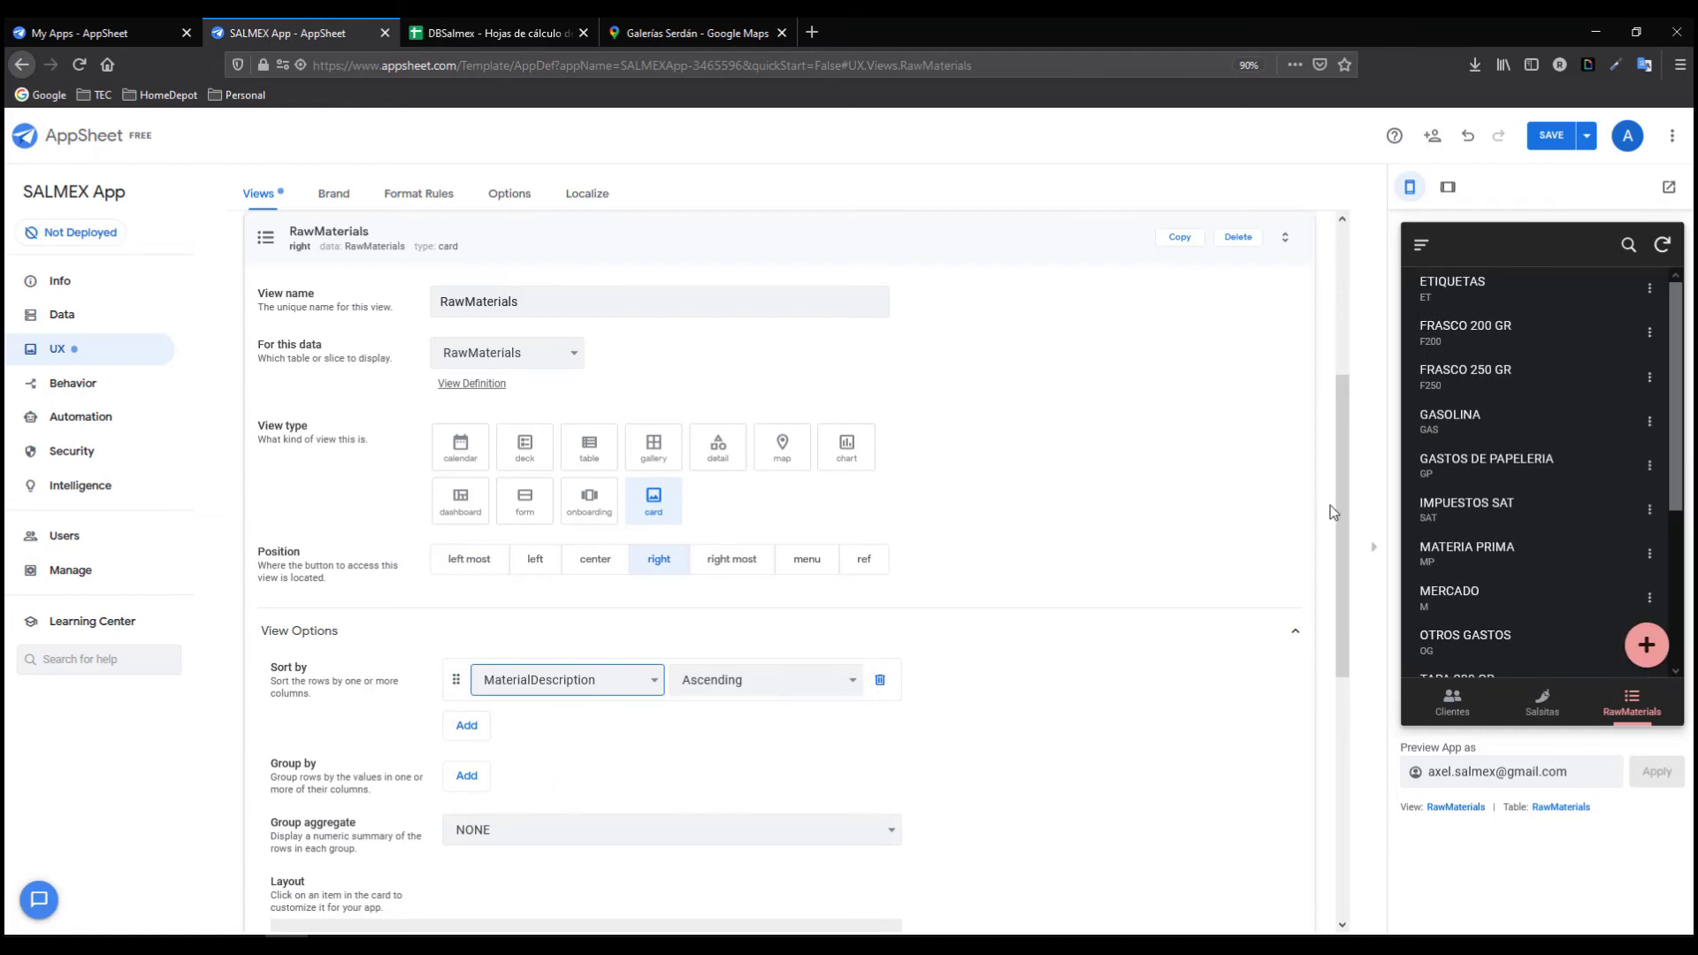
drag(1337, 488, 1341, 733)
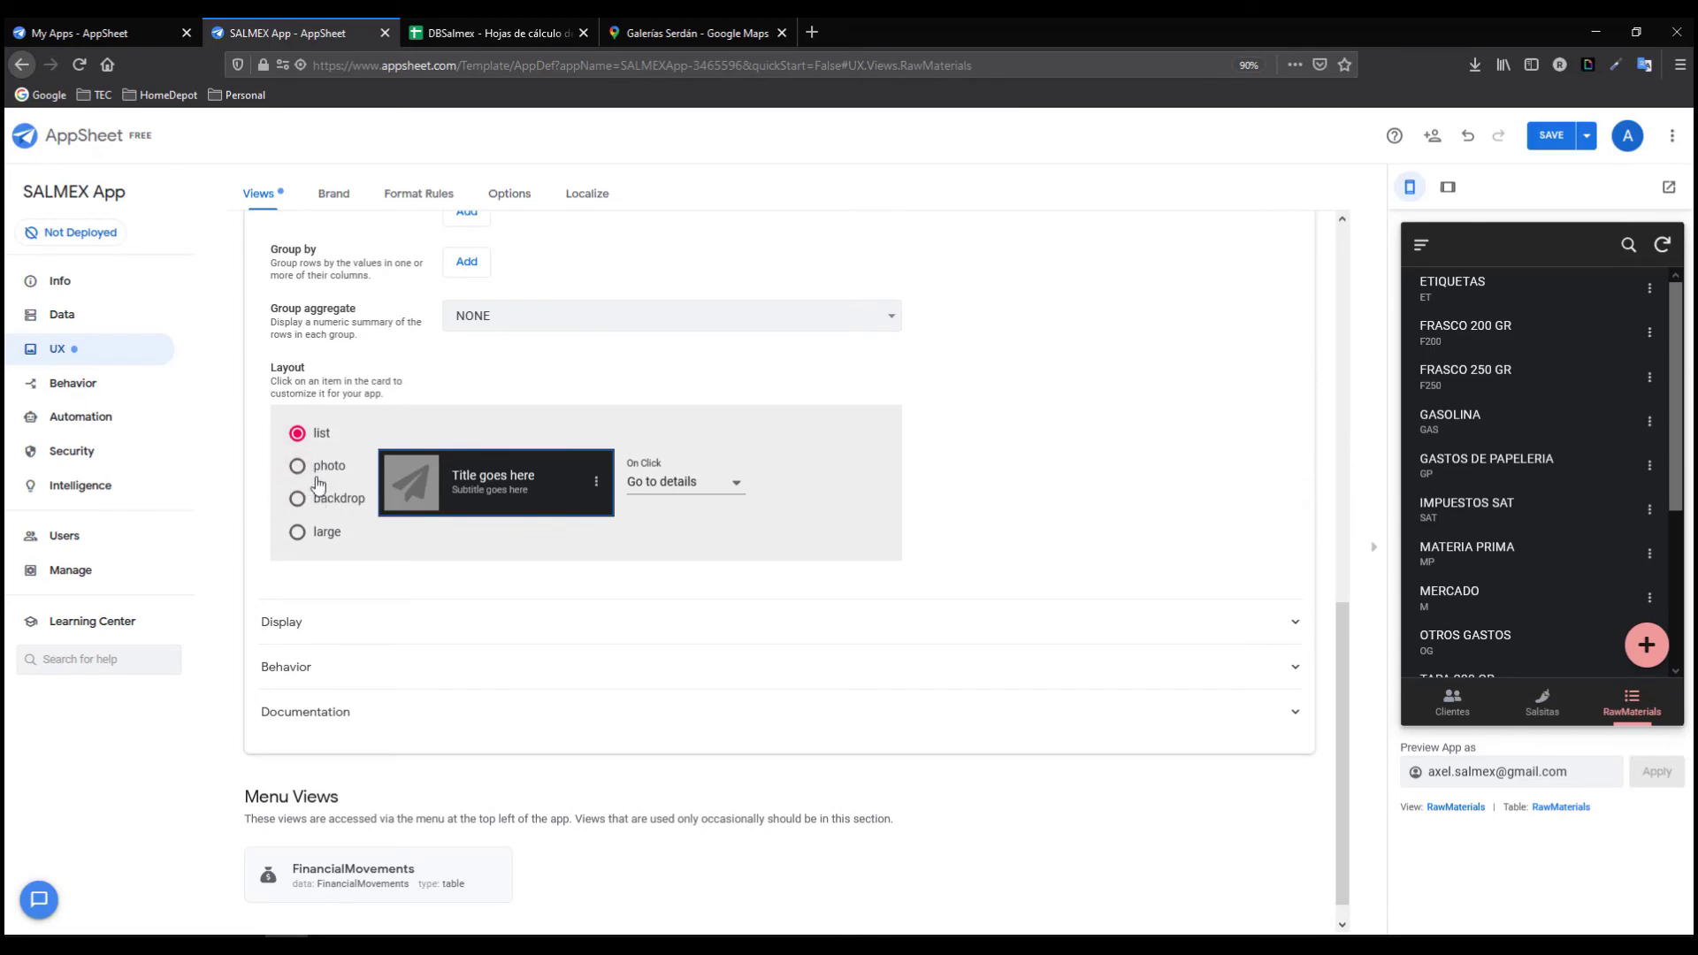
Step: Give the RawMaterials view the solid box icon
click(355, 625)
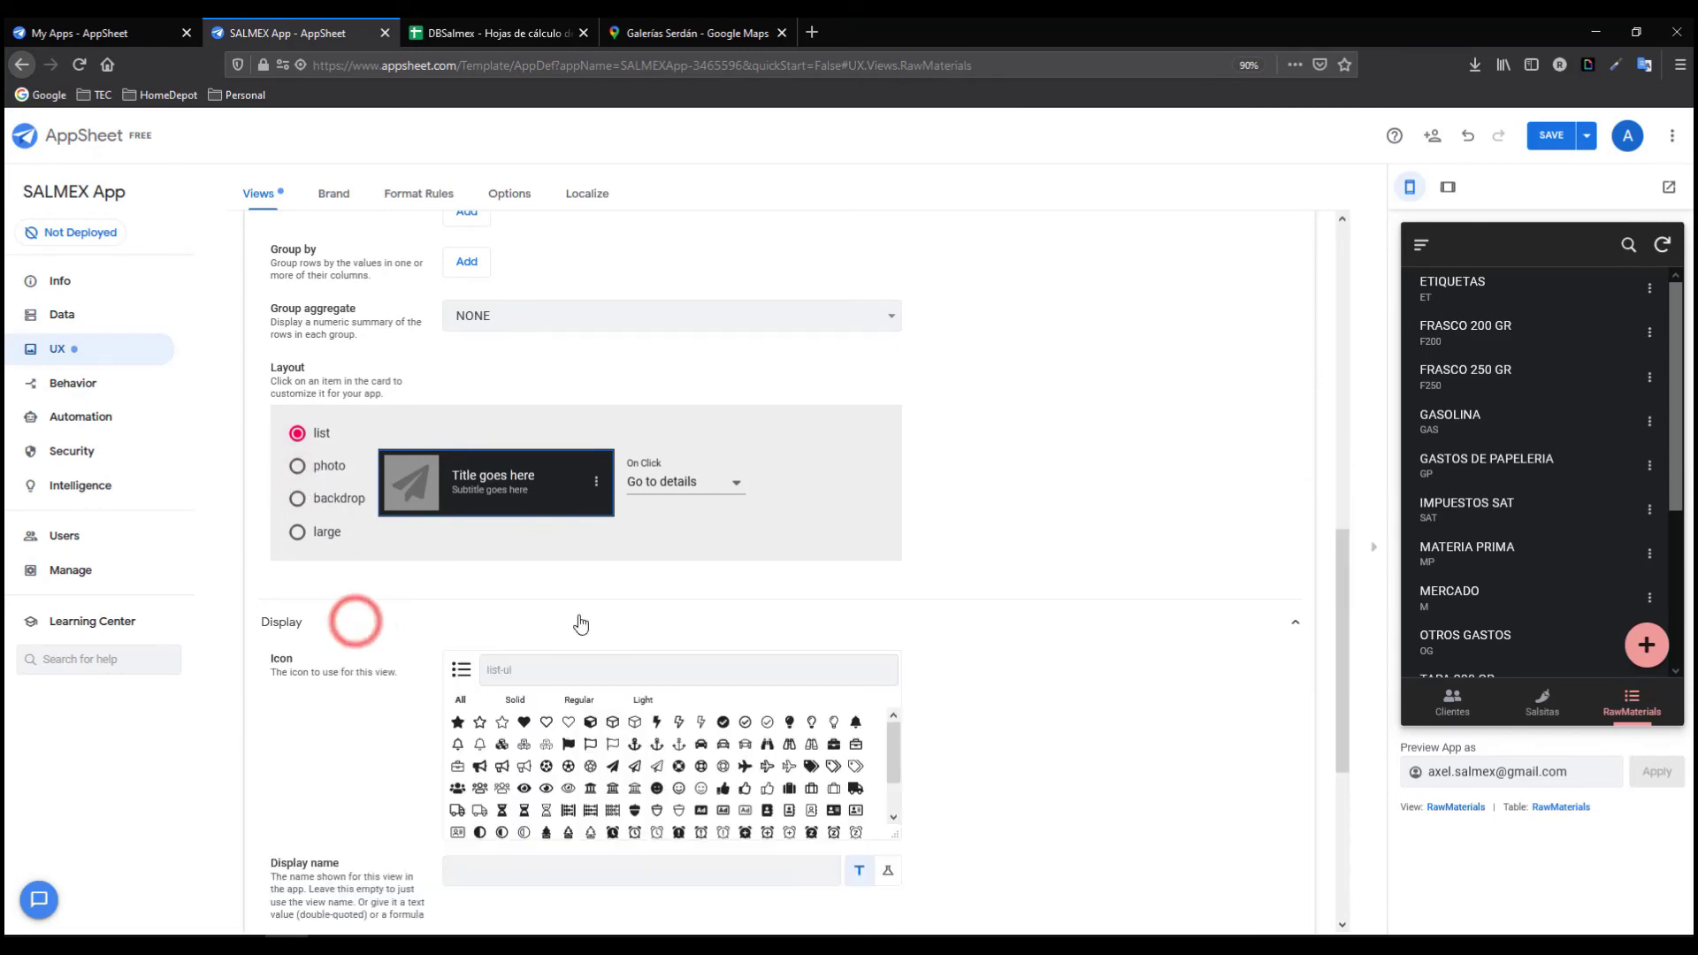
click(561, 681)
text(mater)
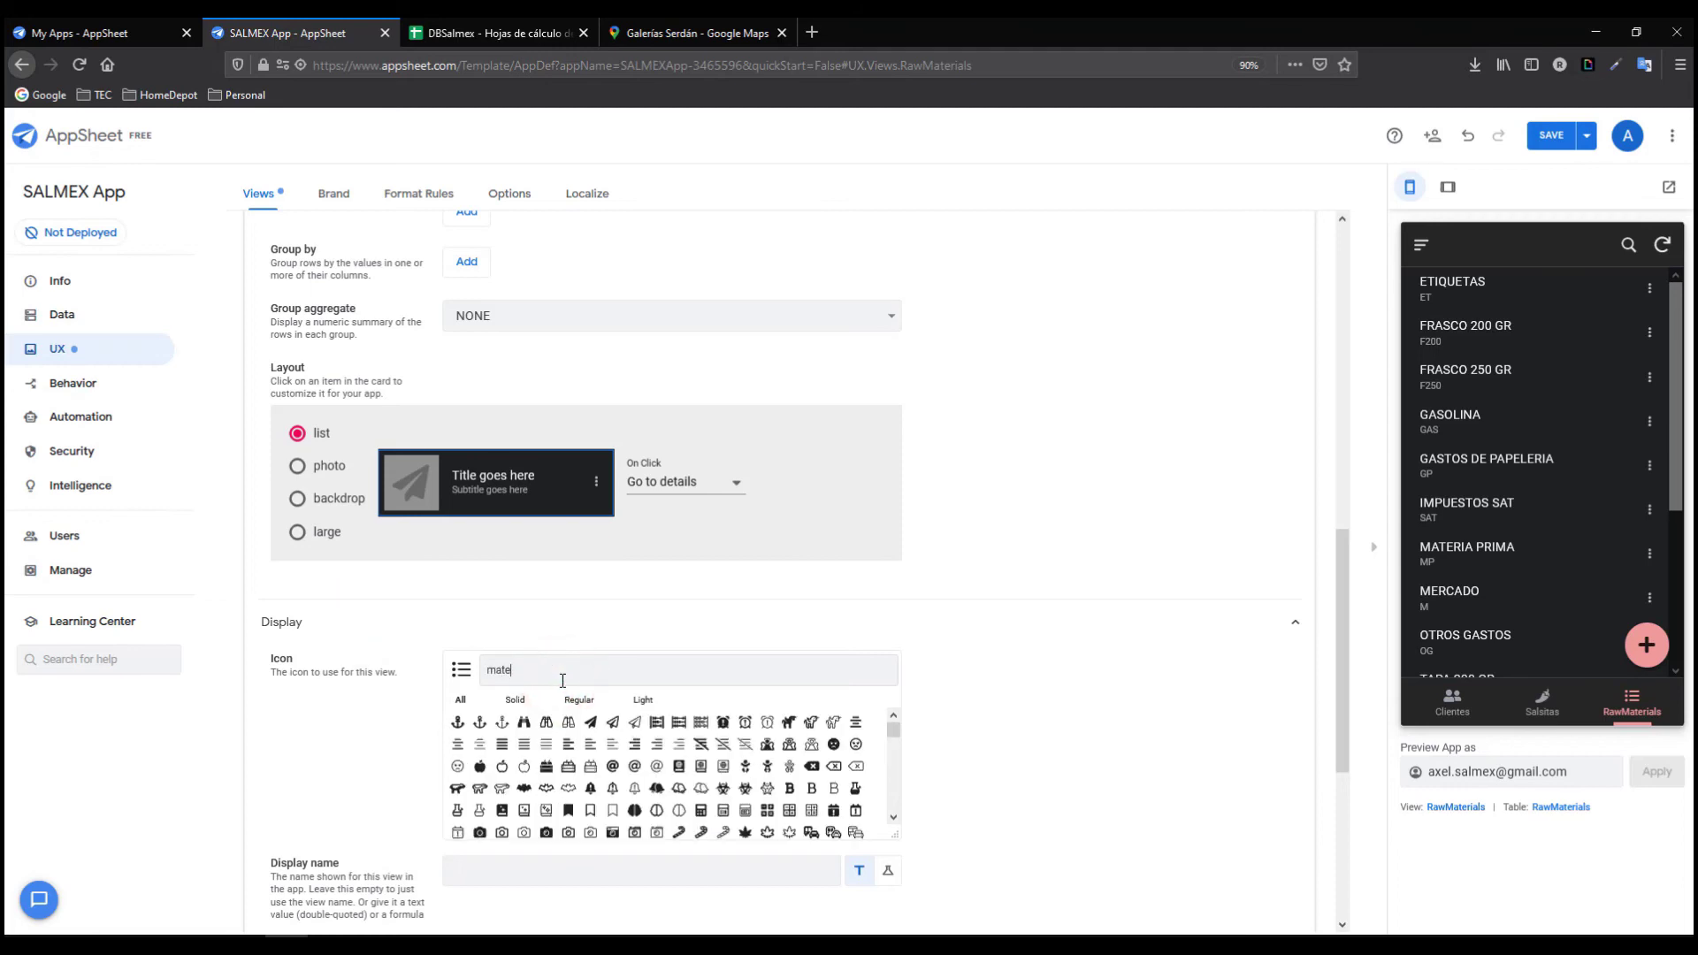
key(BackSpace)
key(BackSpace)
text(box)
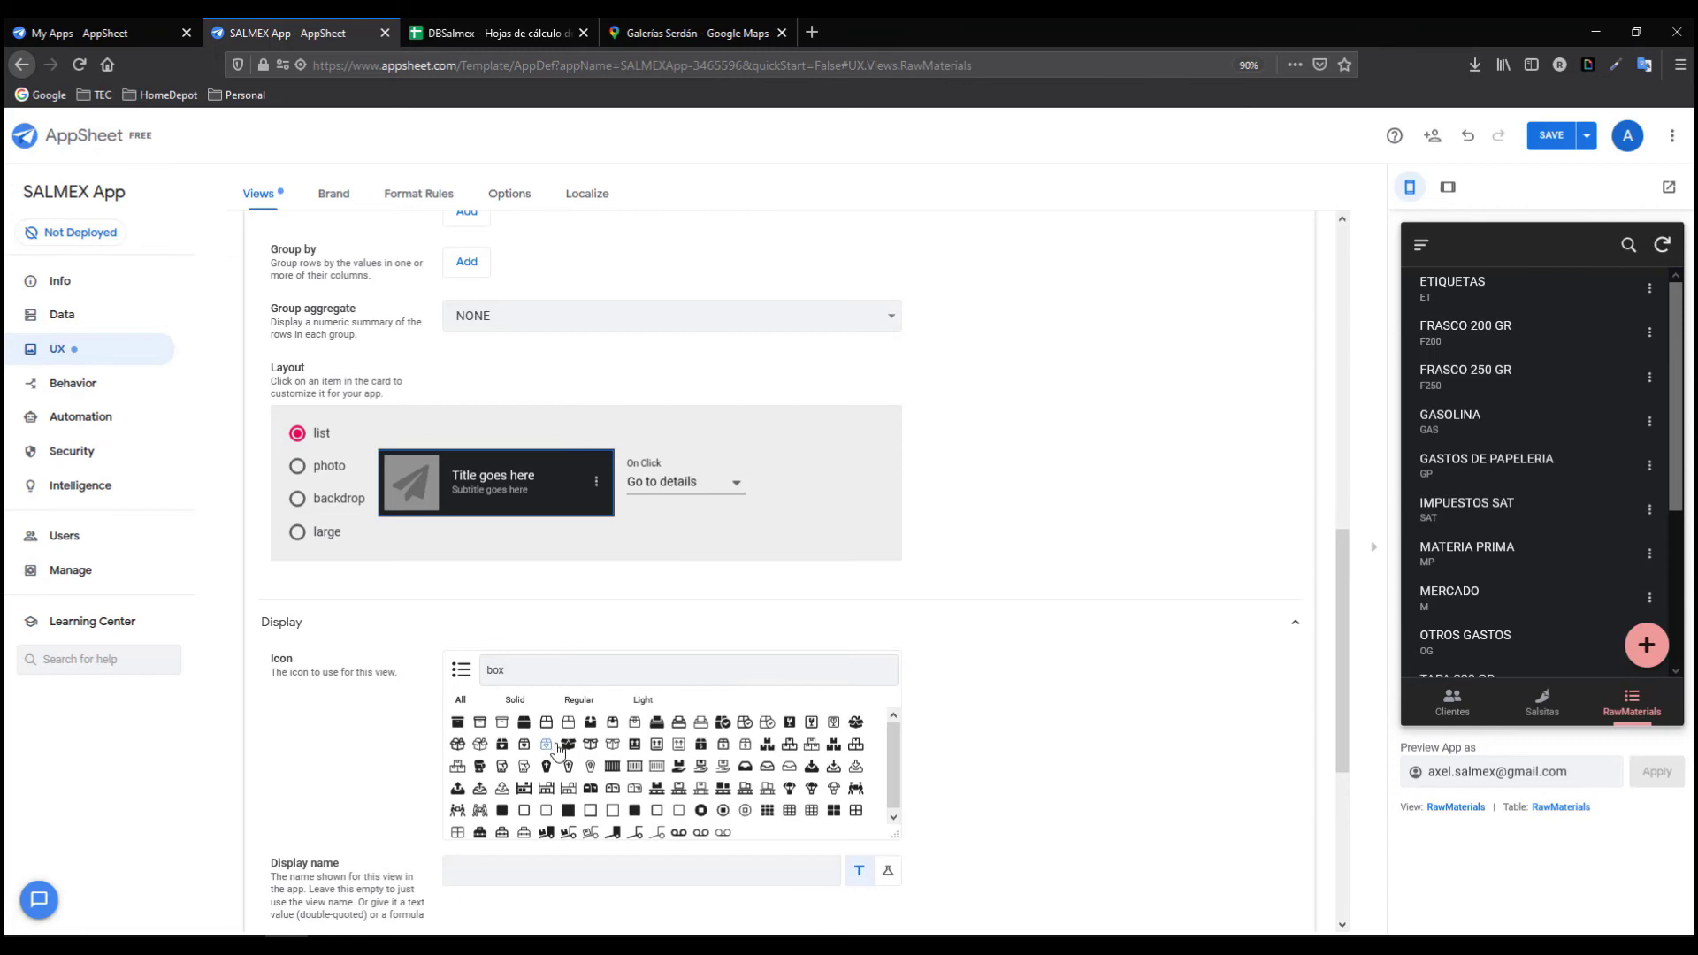
text(es)
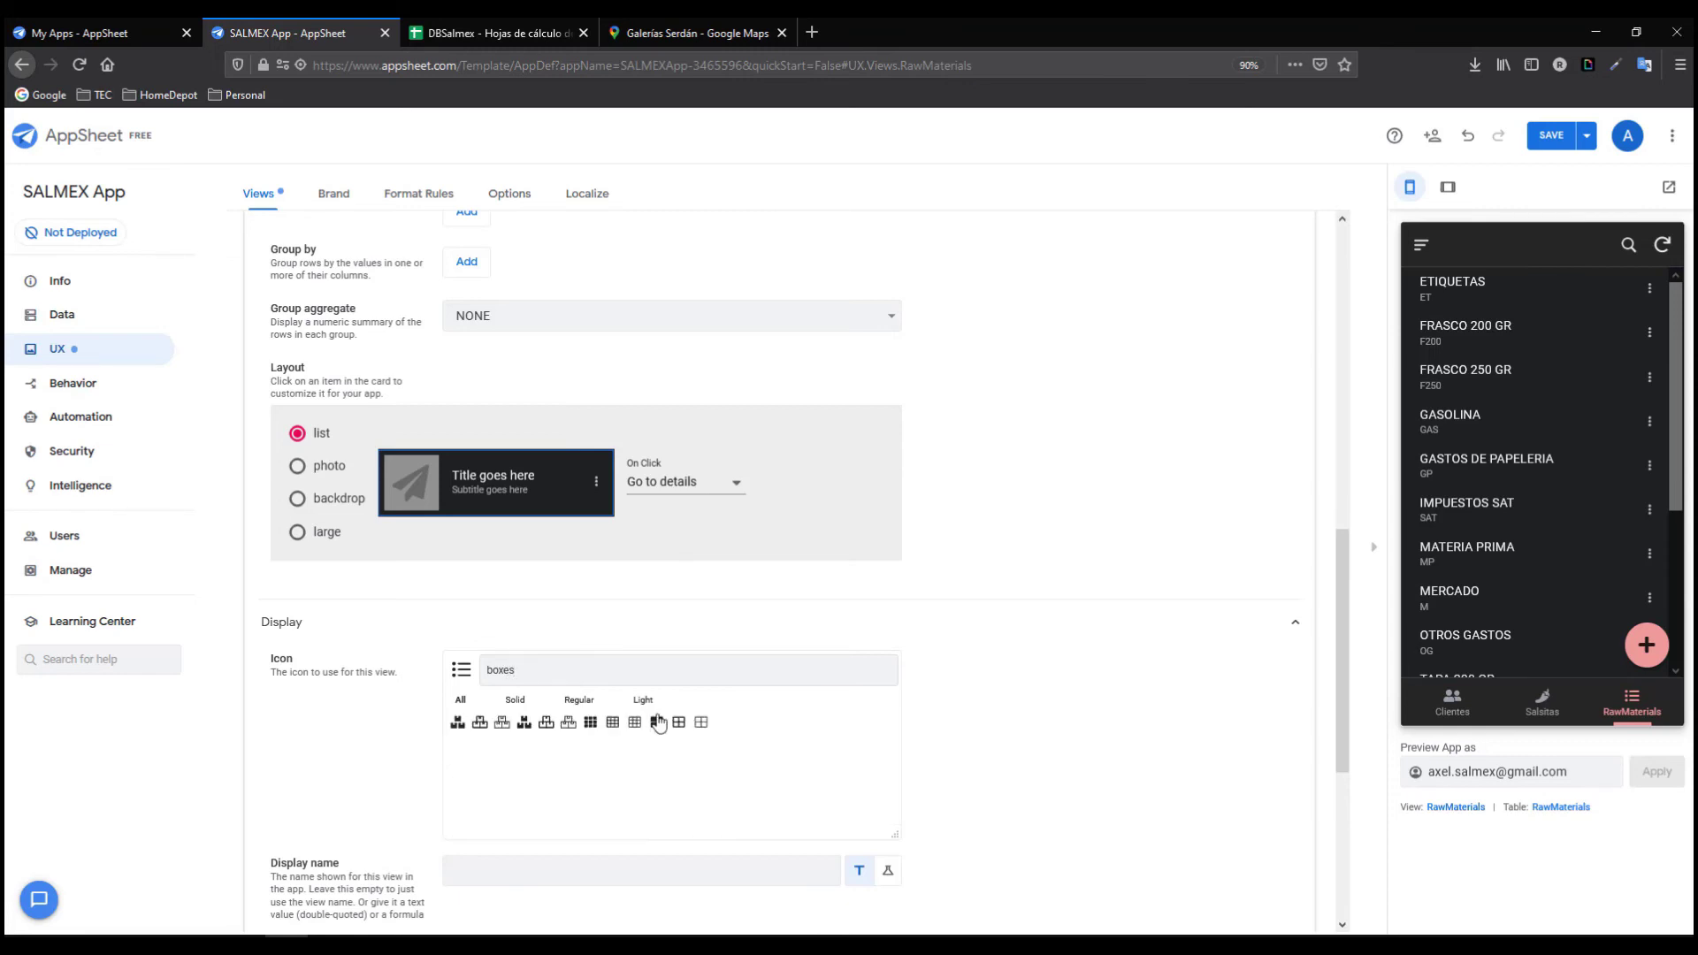
key(BackSpace)
key(BackSpace)
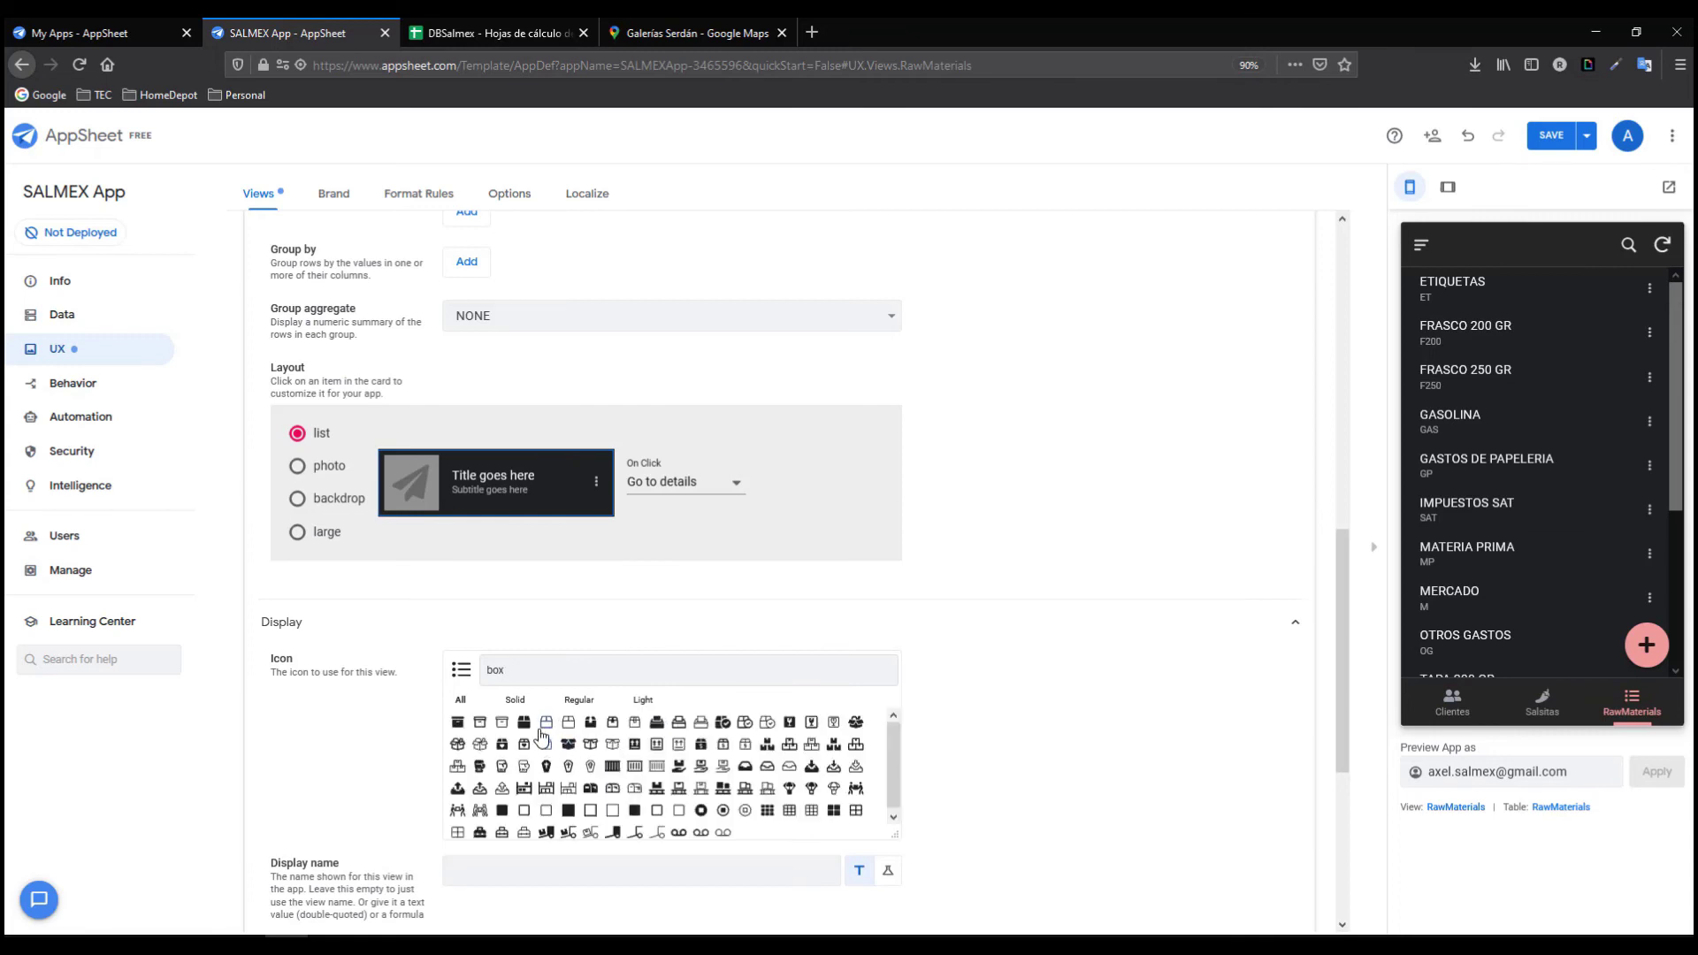
click(524, 722)
click(1005, 718)
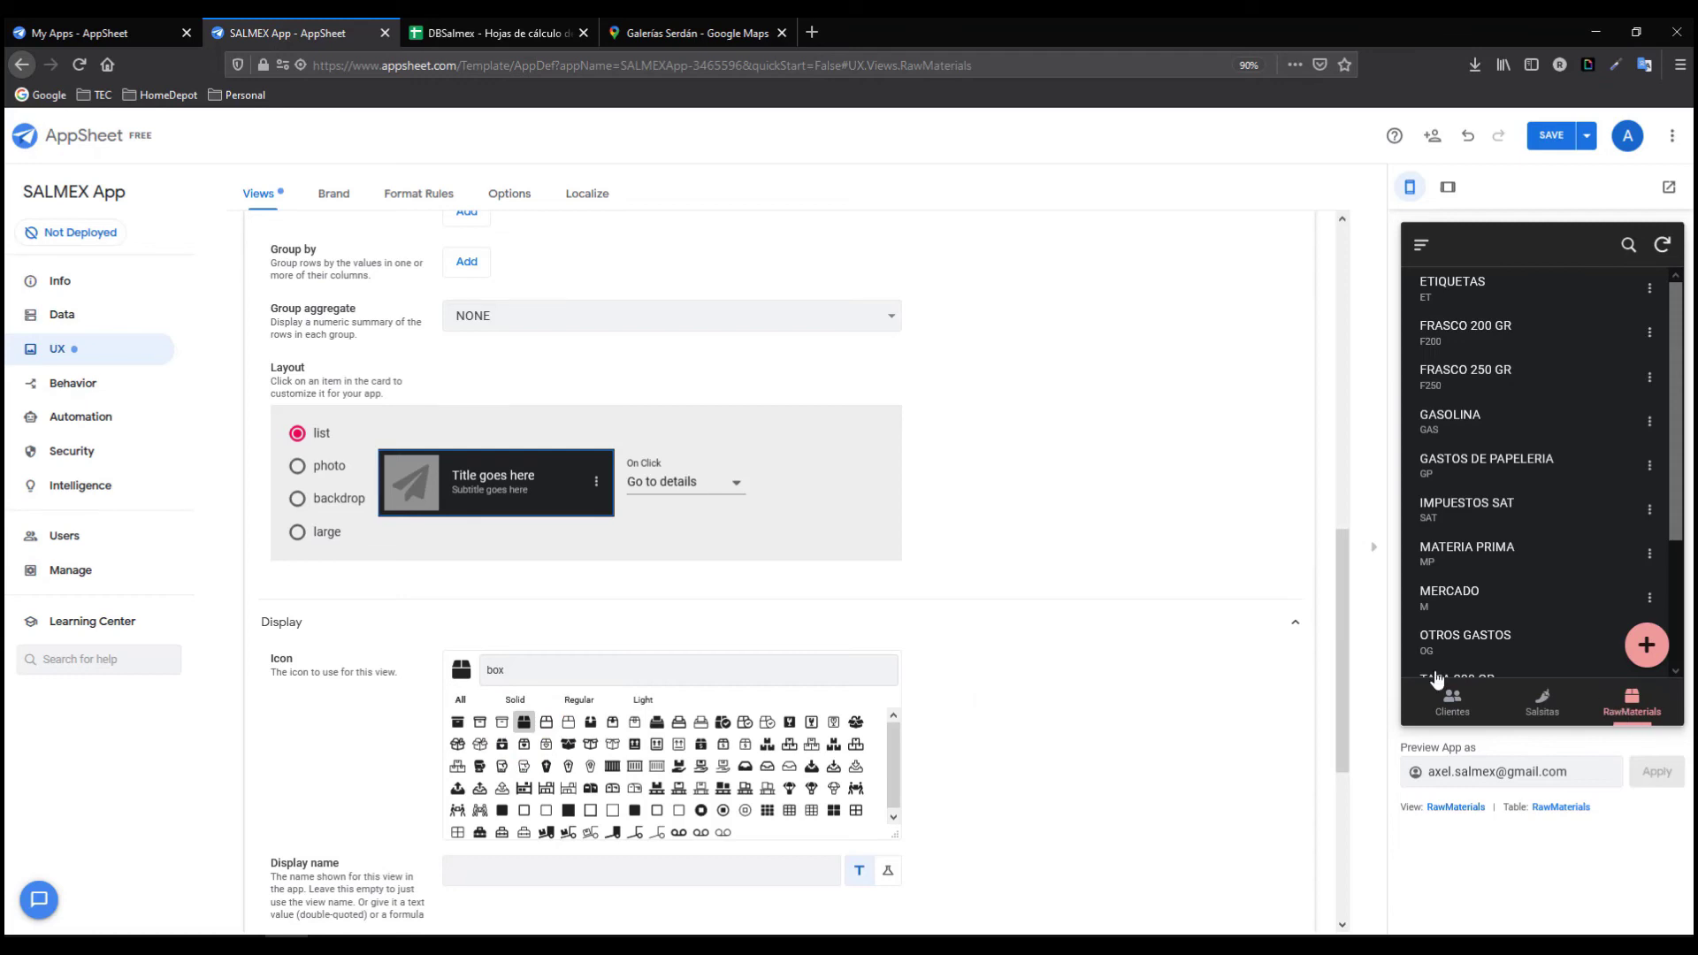
drag(1333, 644, 1333, 637)
scroll(1333, 645, down, 1)
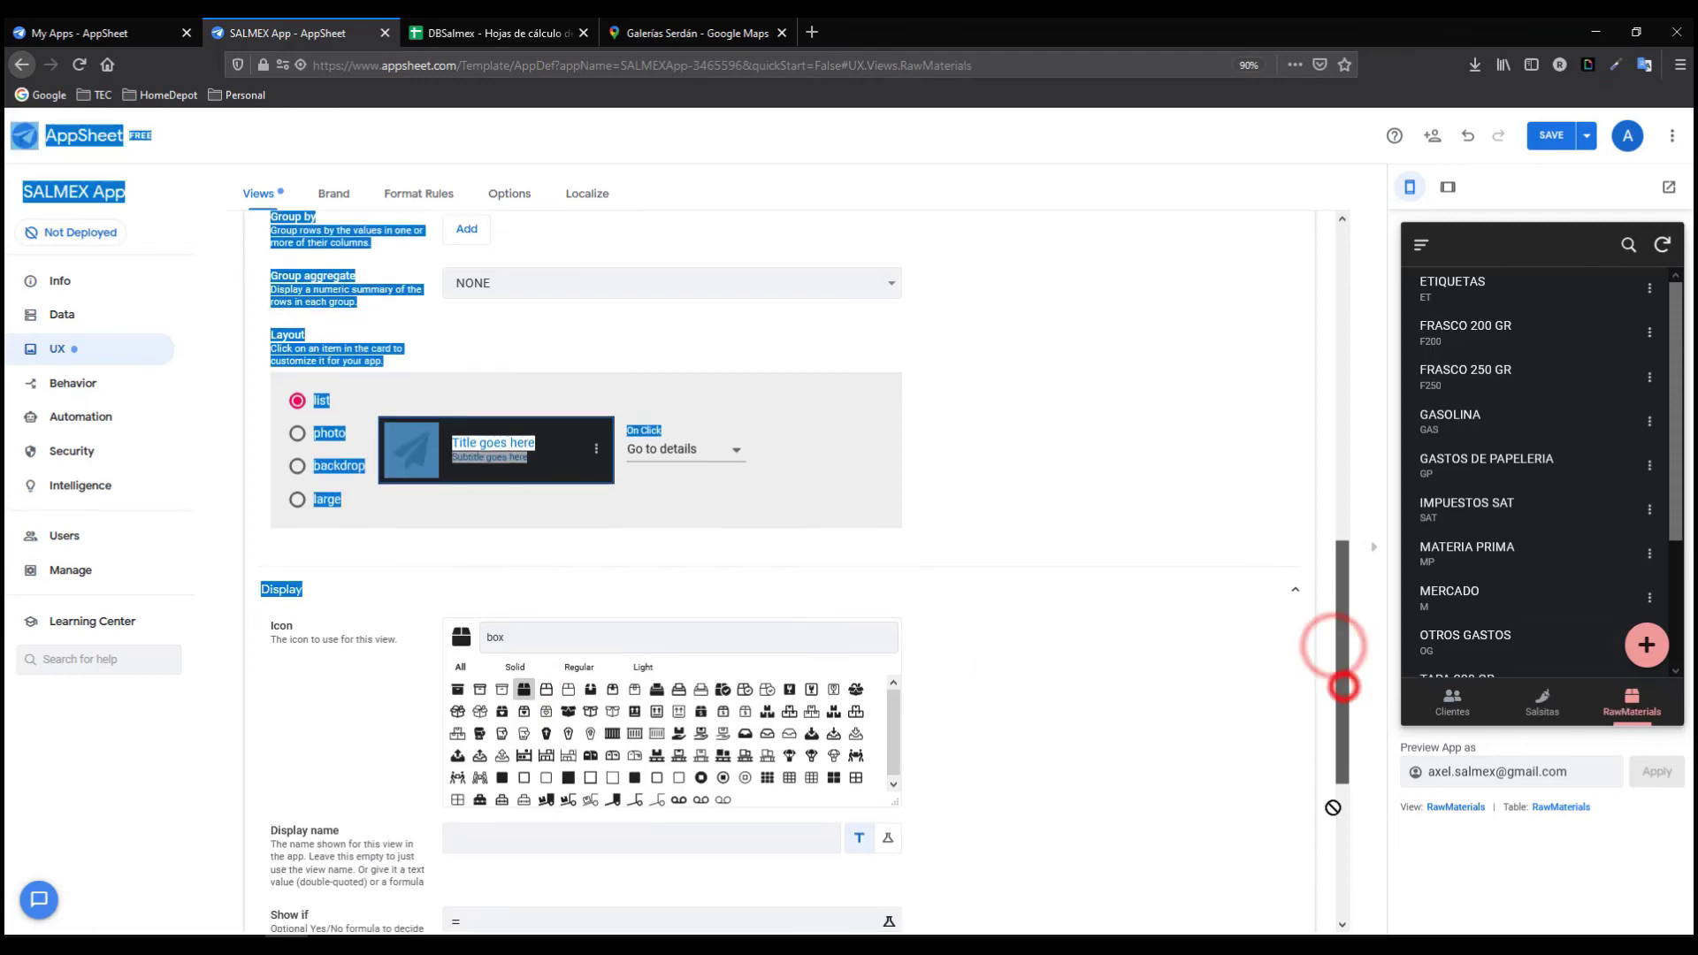
Step: Set the RawMaterials display name to Materiales and save the view
click(480, 837)
text(Materiales)
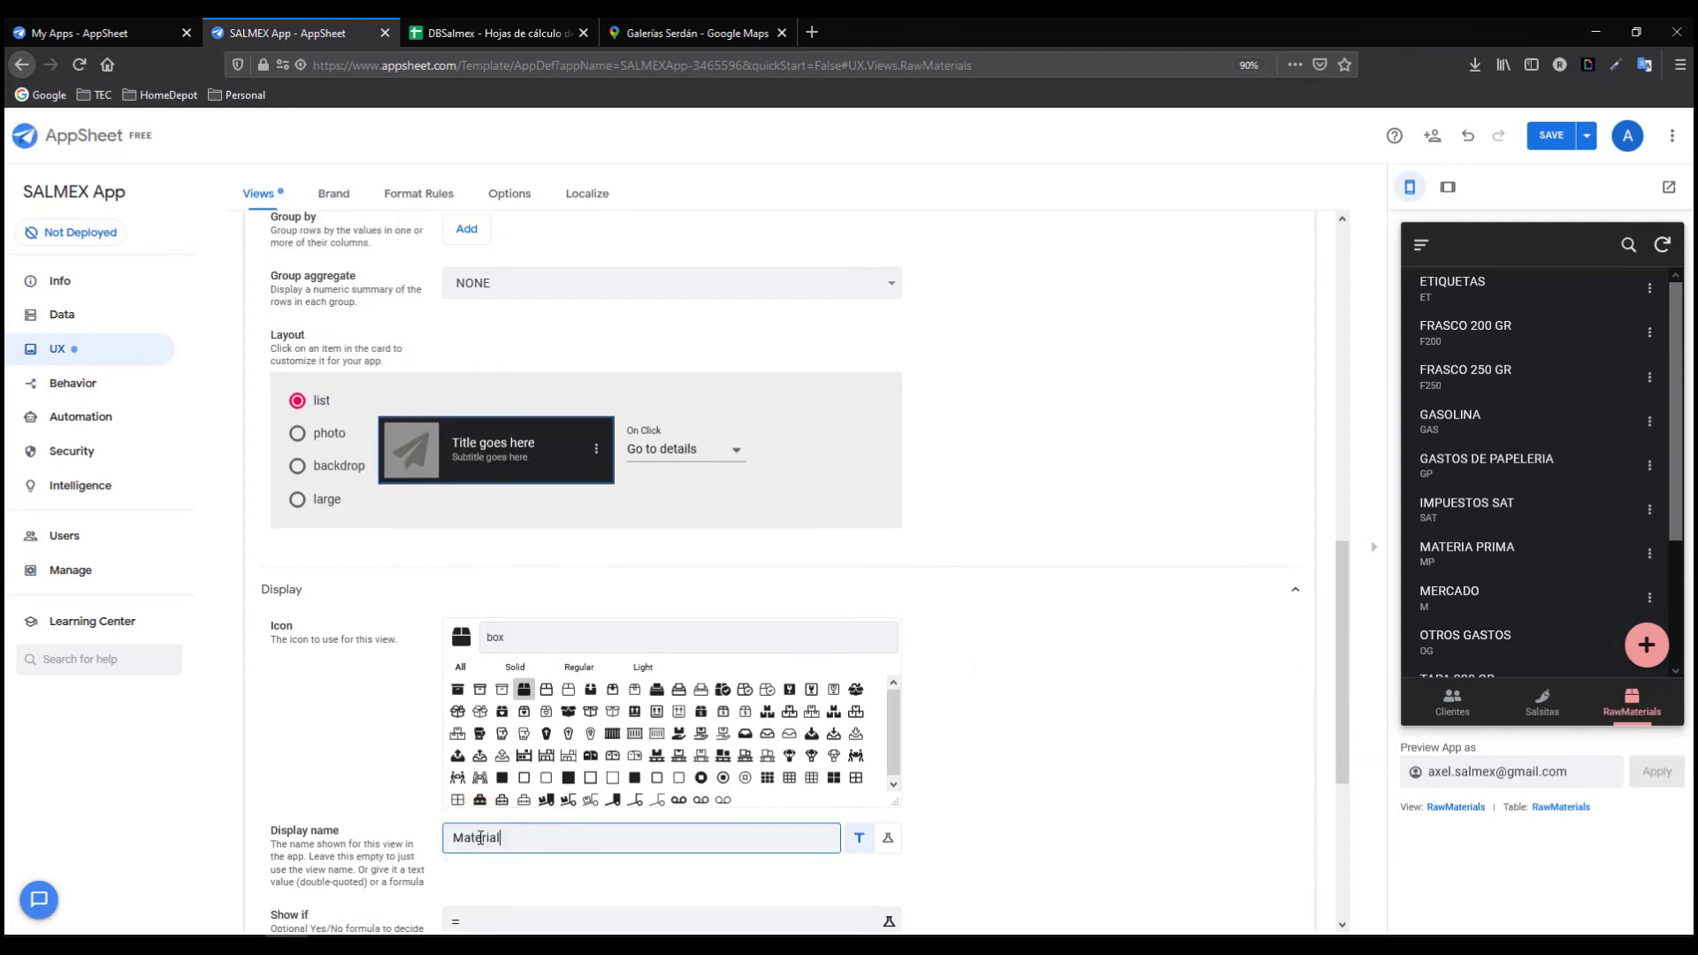
click(1551, 135)
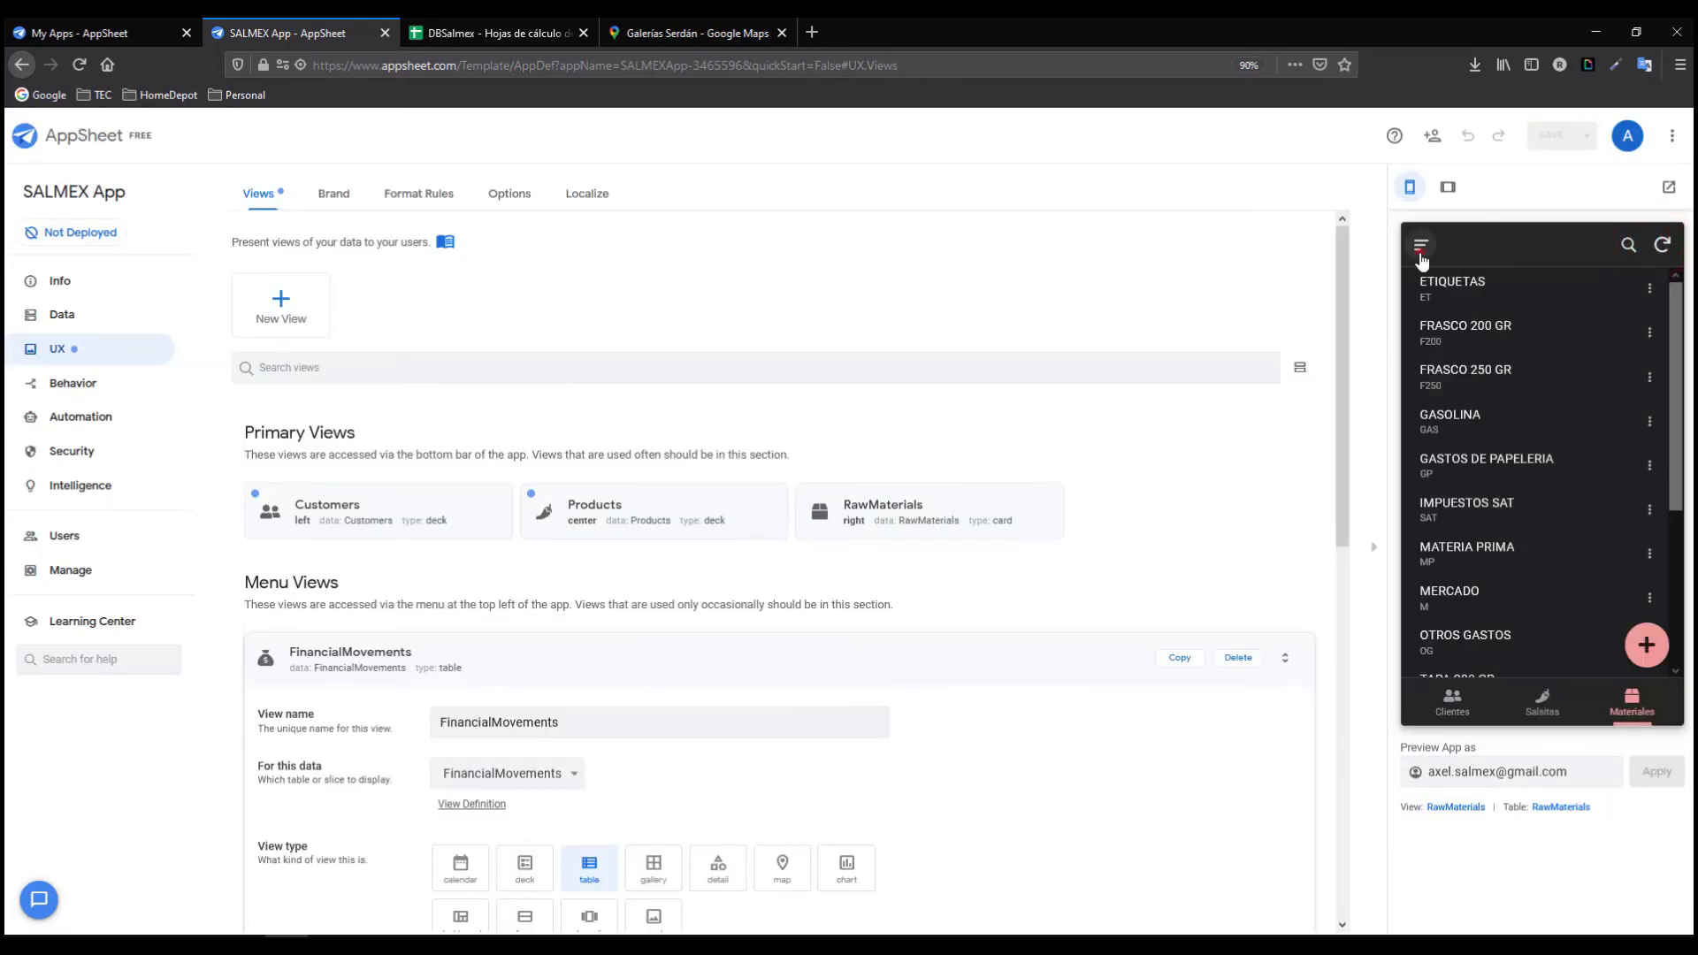
Step: Set the FinancialMovements view position to center so Mov Financieros joins the bottom bar
click(1420, 246)
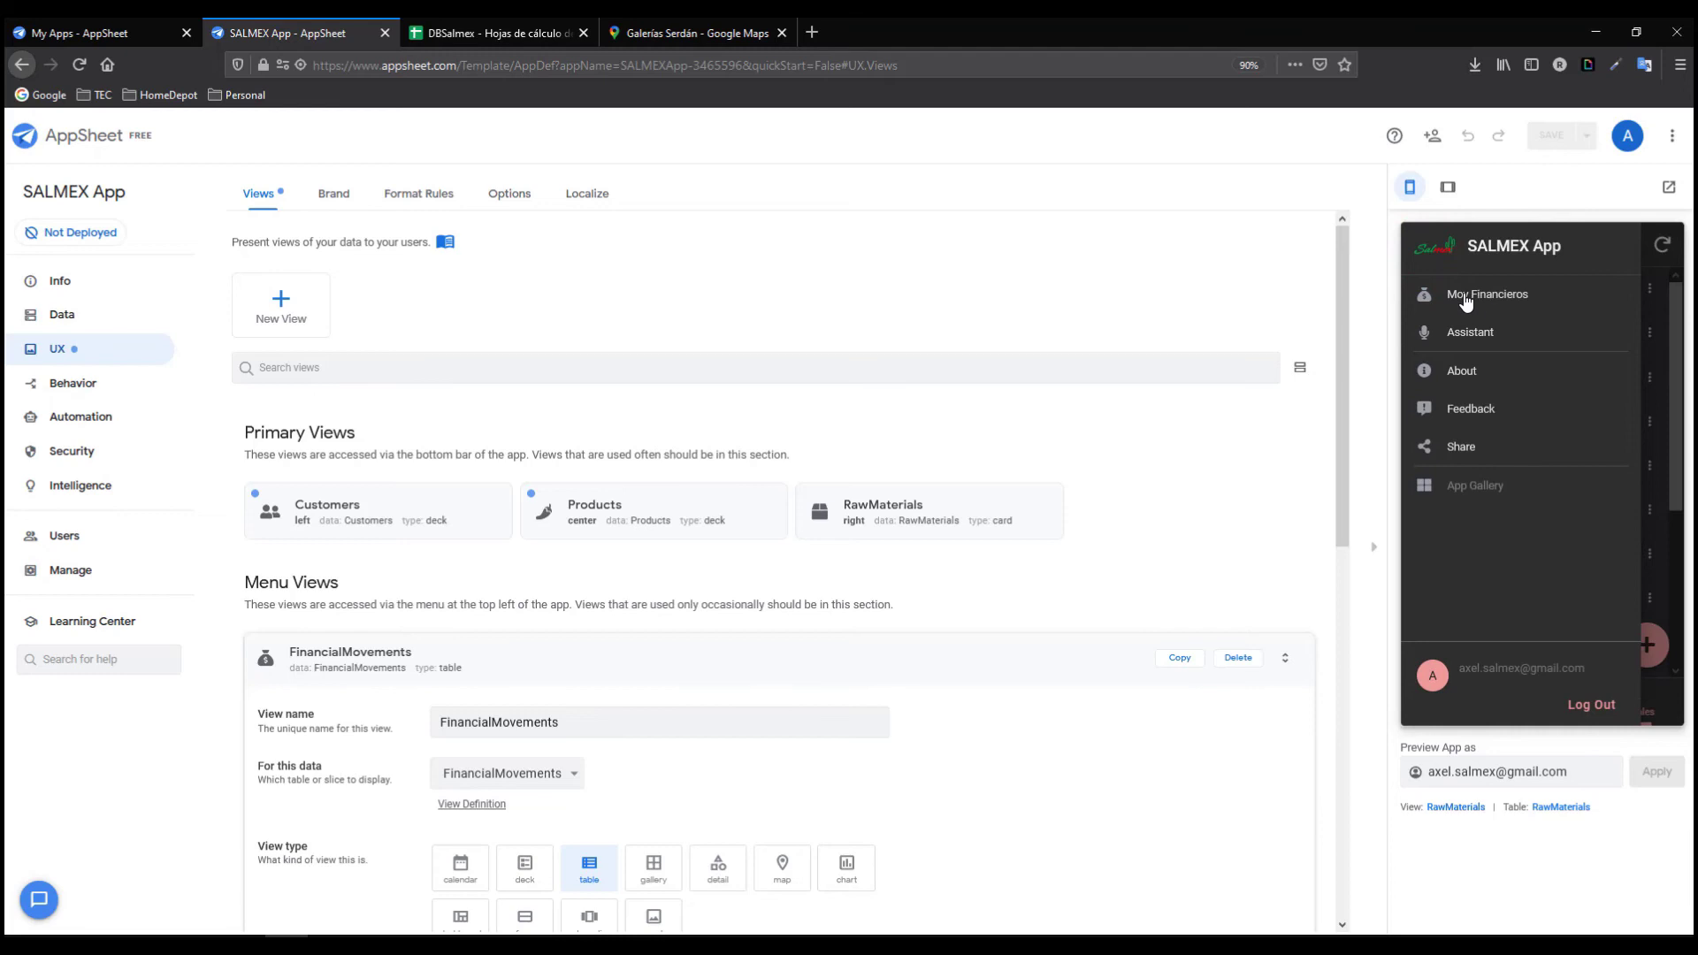
click(1428, 252)
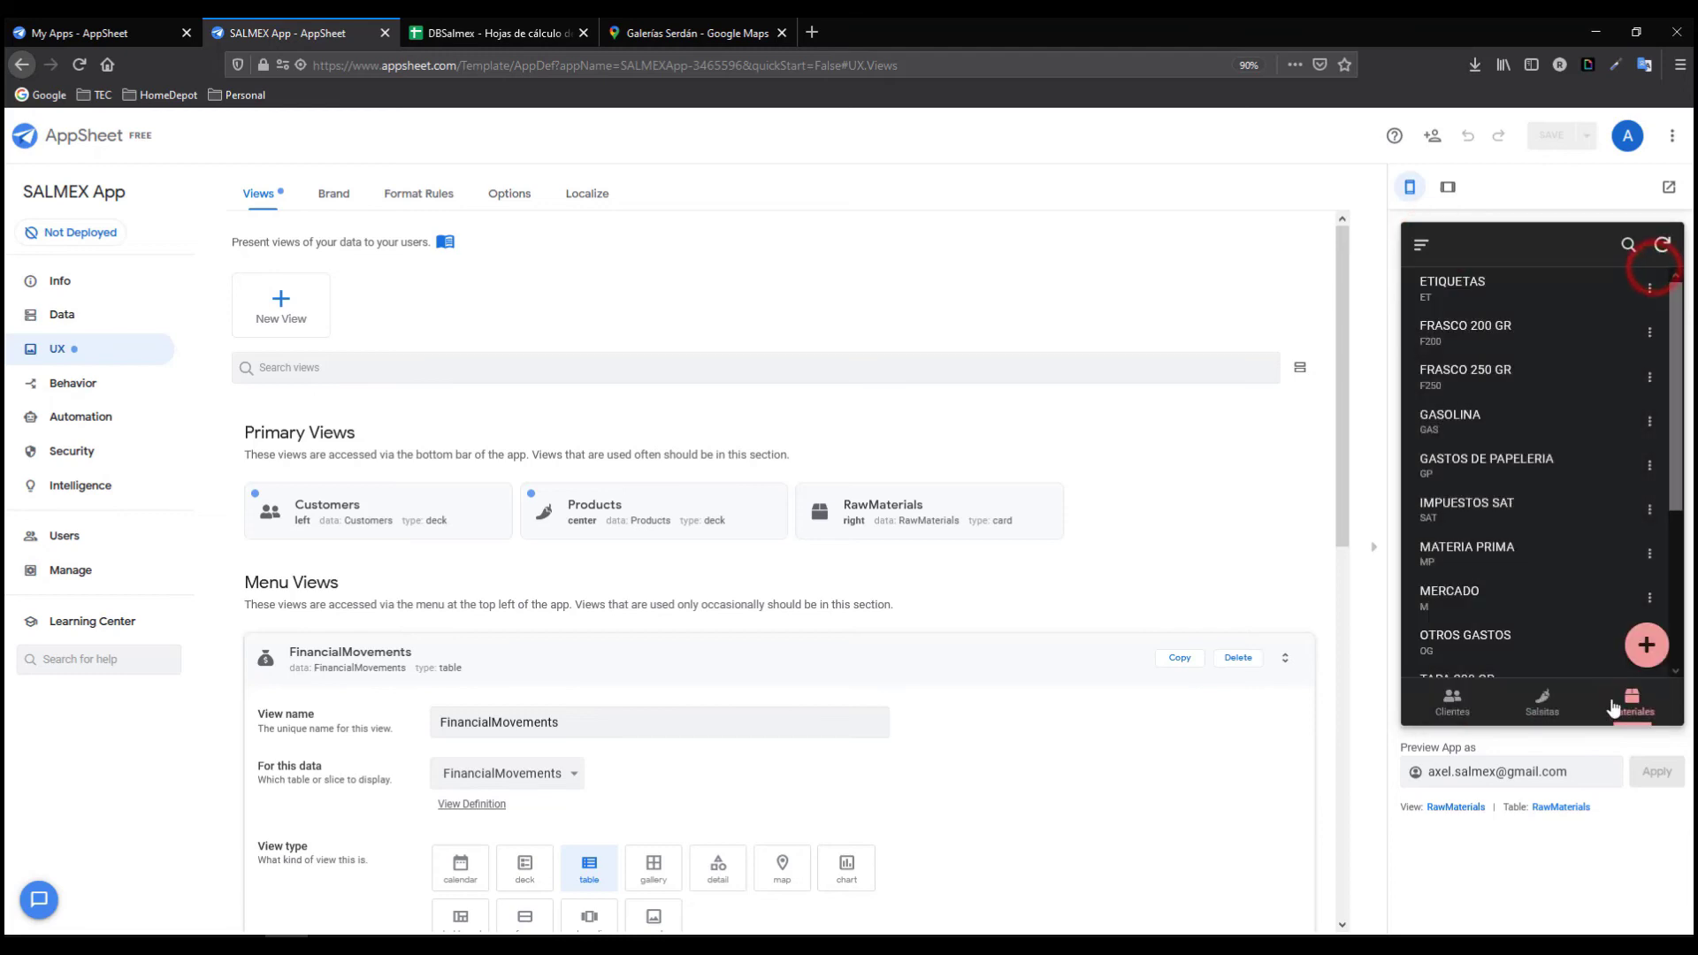
click(432, 656)
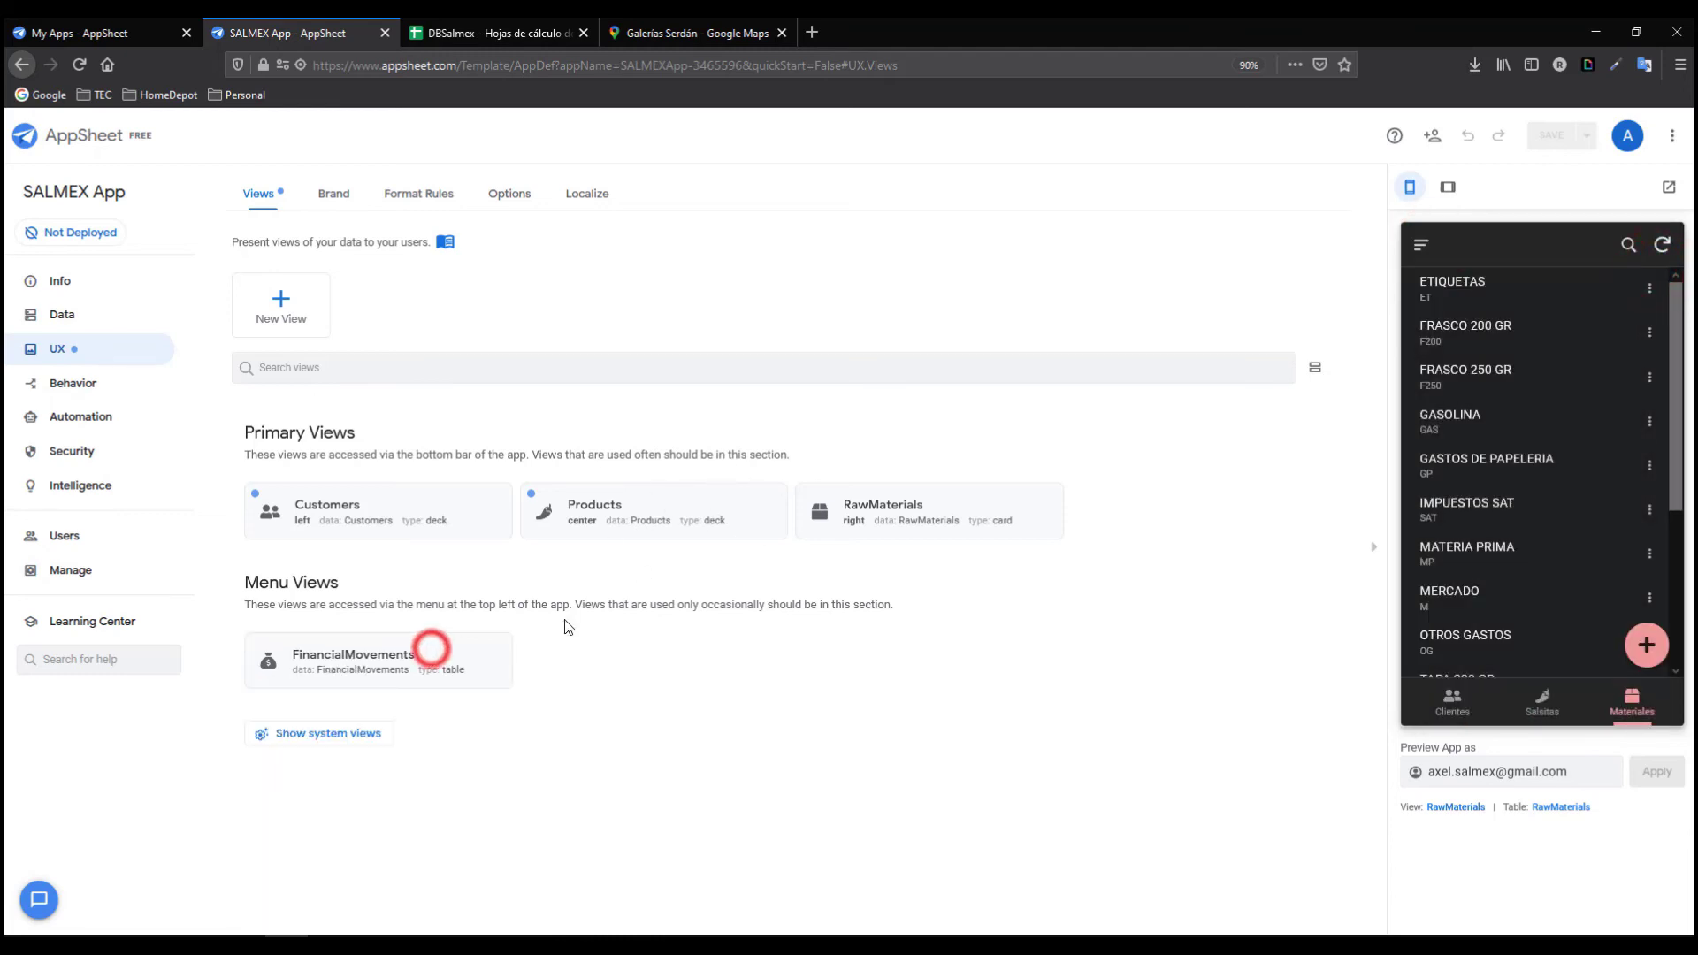
click(502, 654)
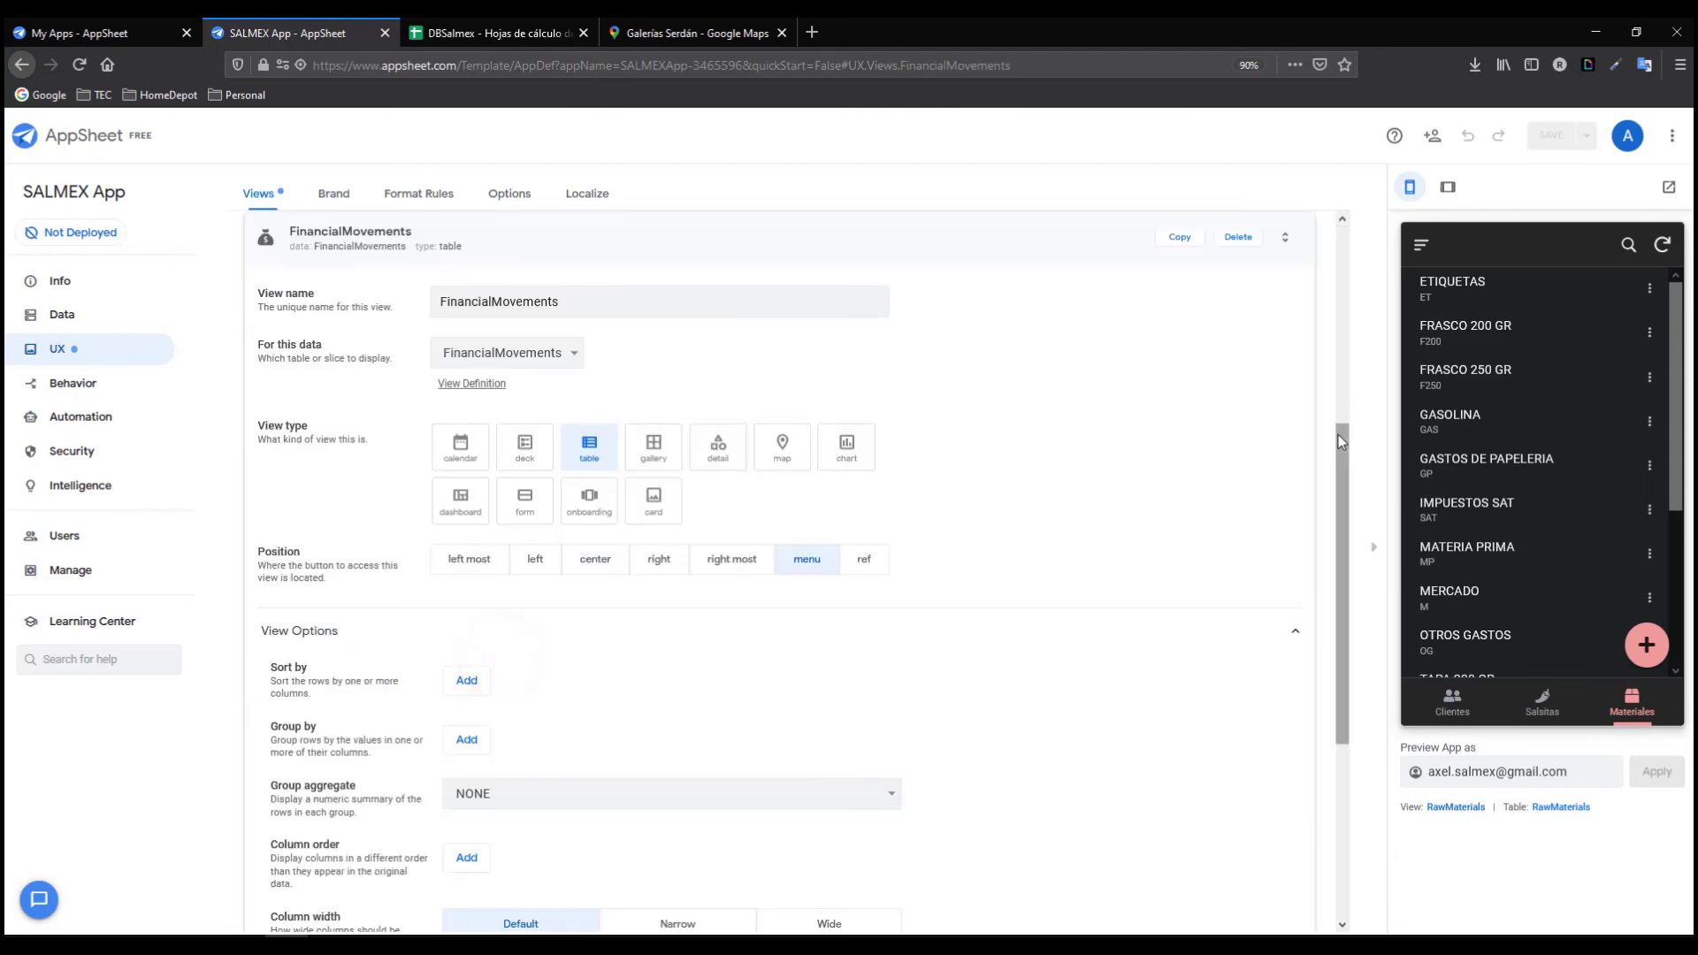
drag(1342, 460, 1342, 444)
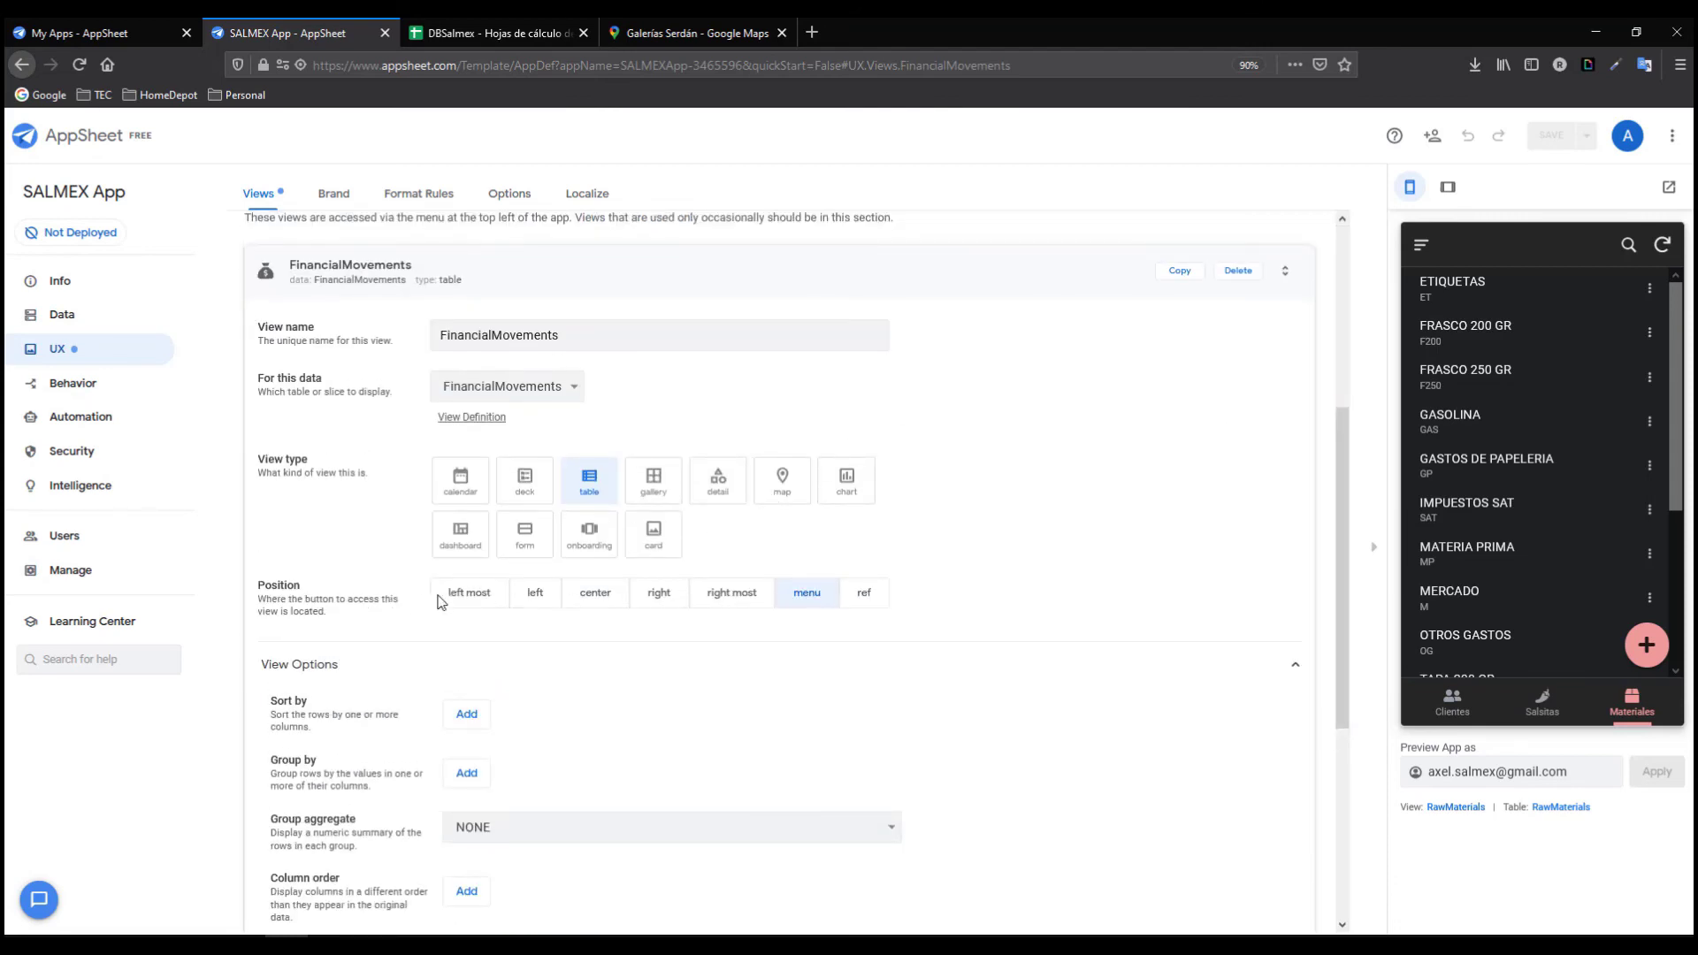
click(619, 601)
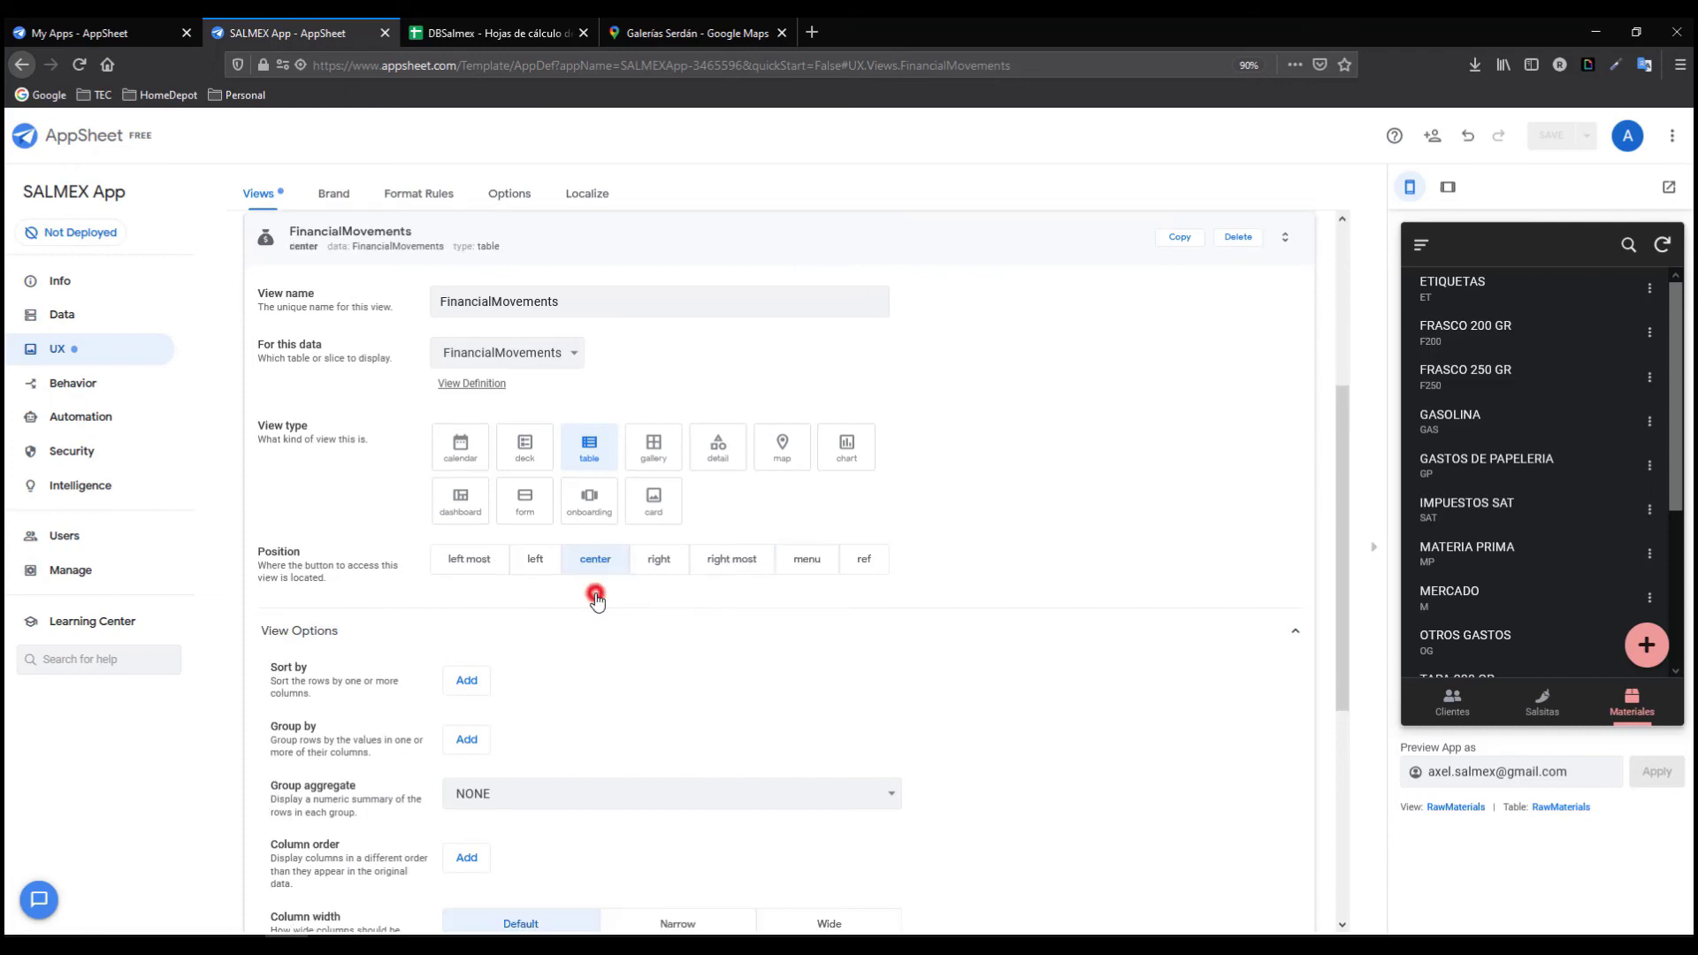
click(1414, 247)
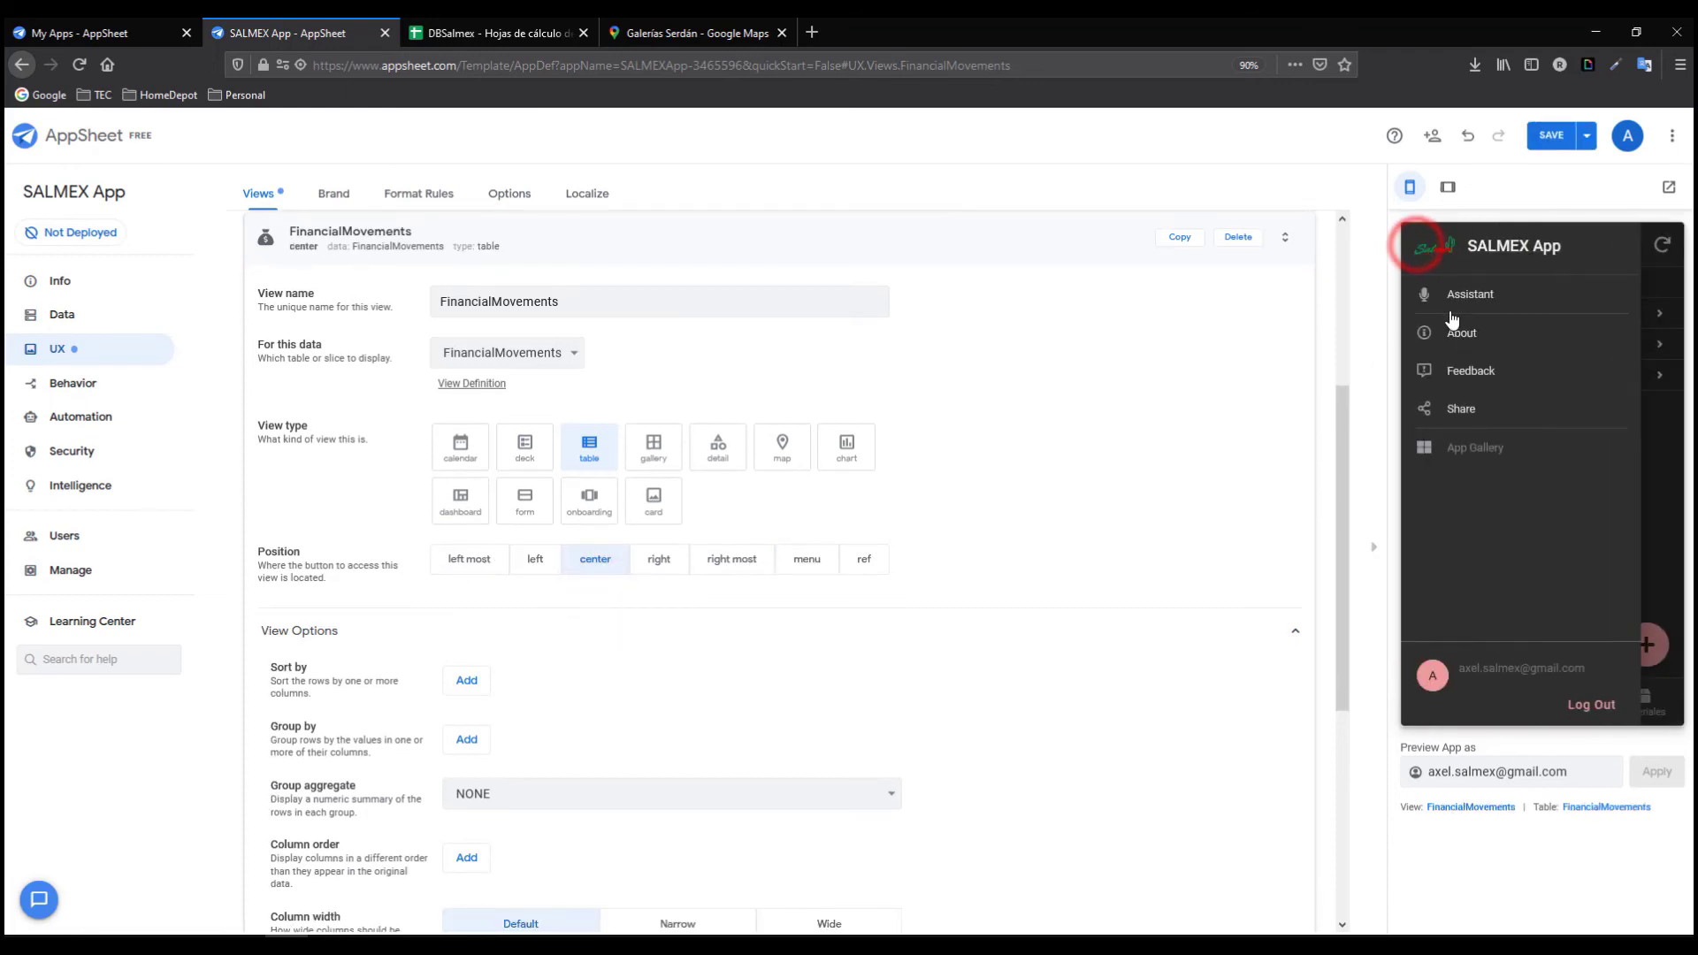
click(1641, 422)
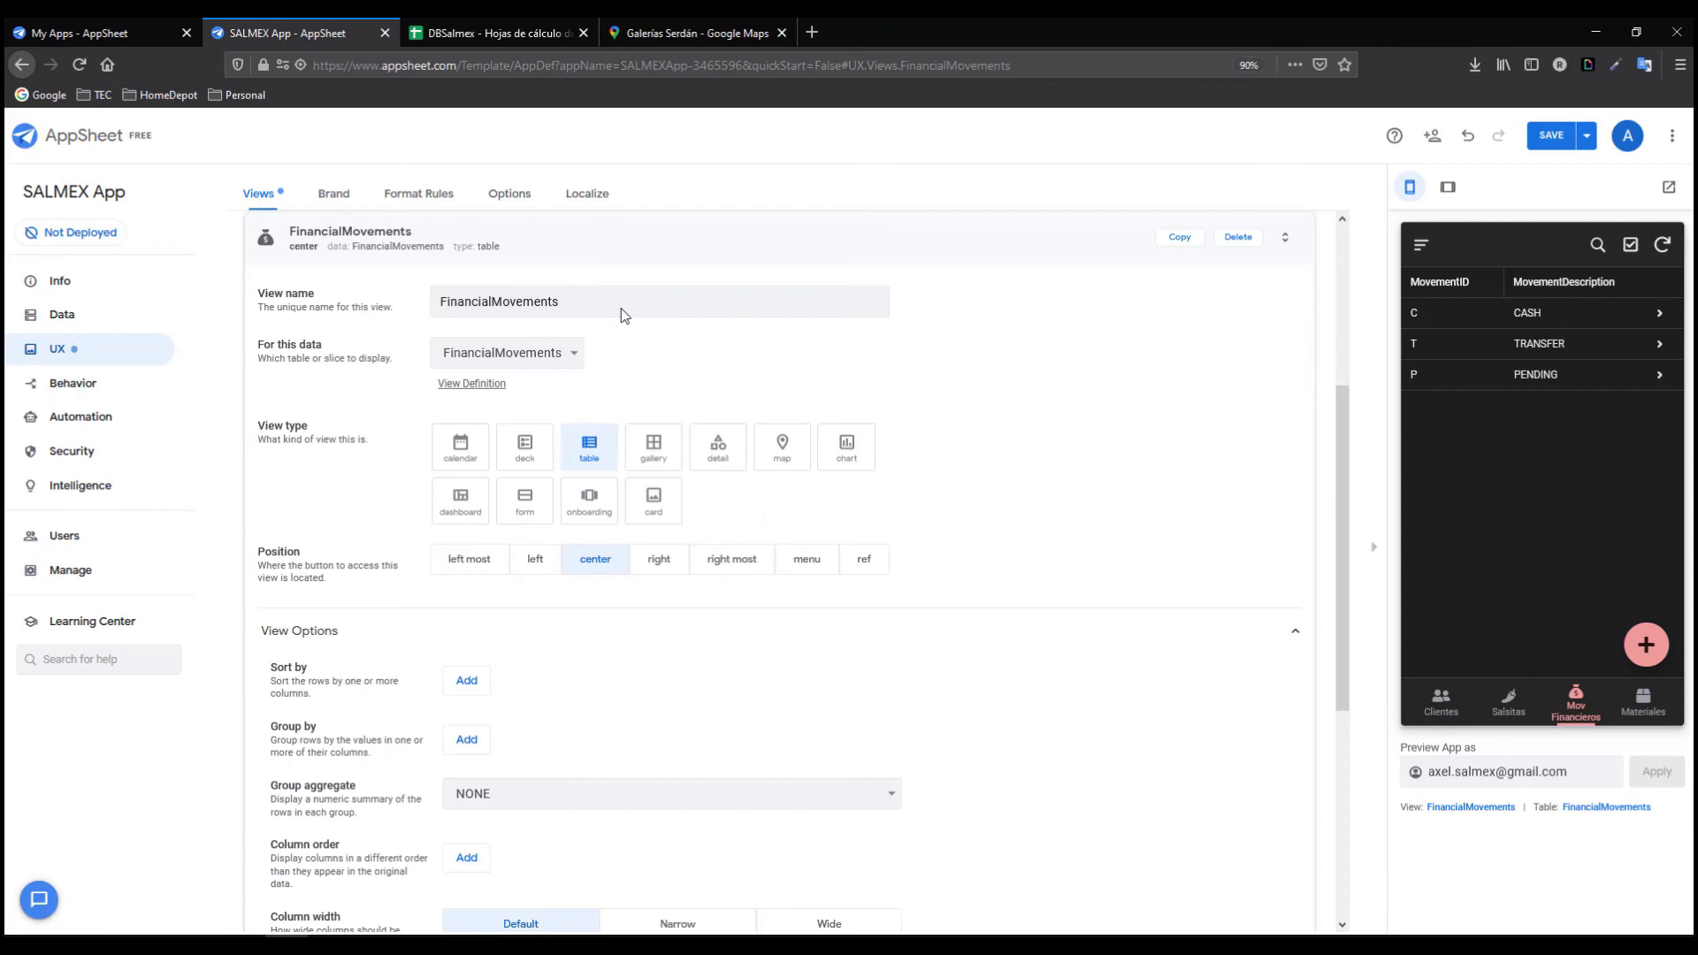
click(336, 236)
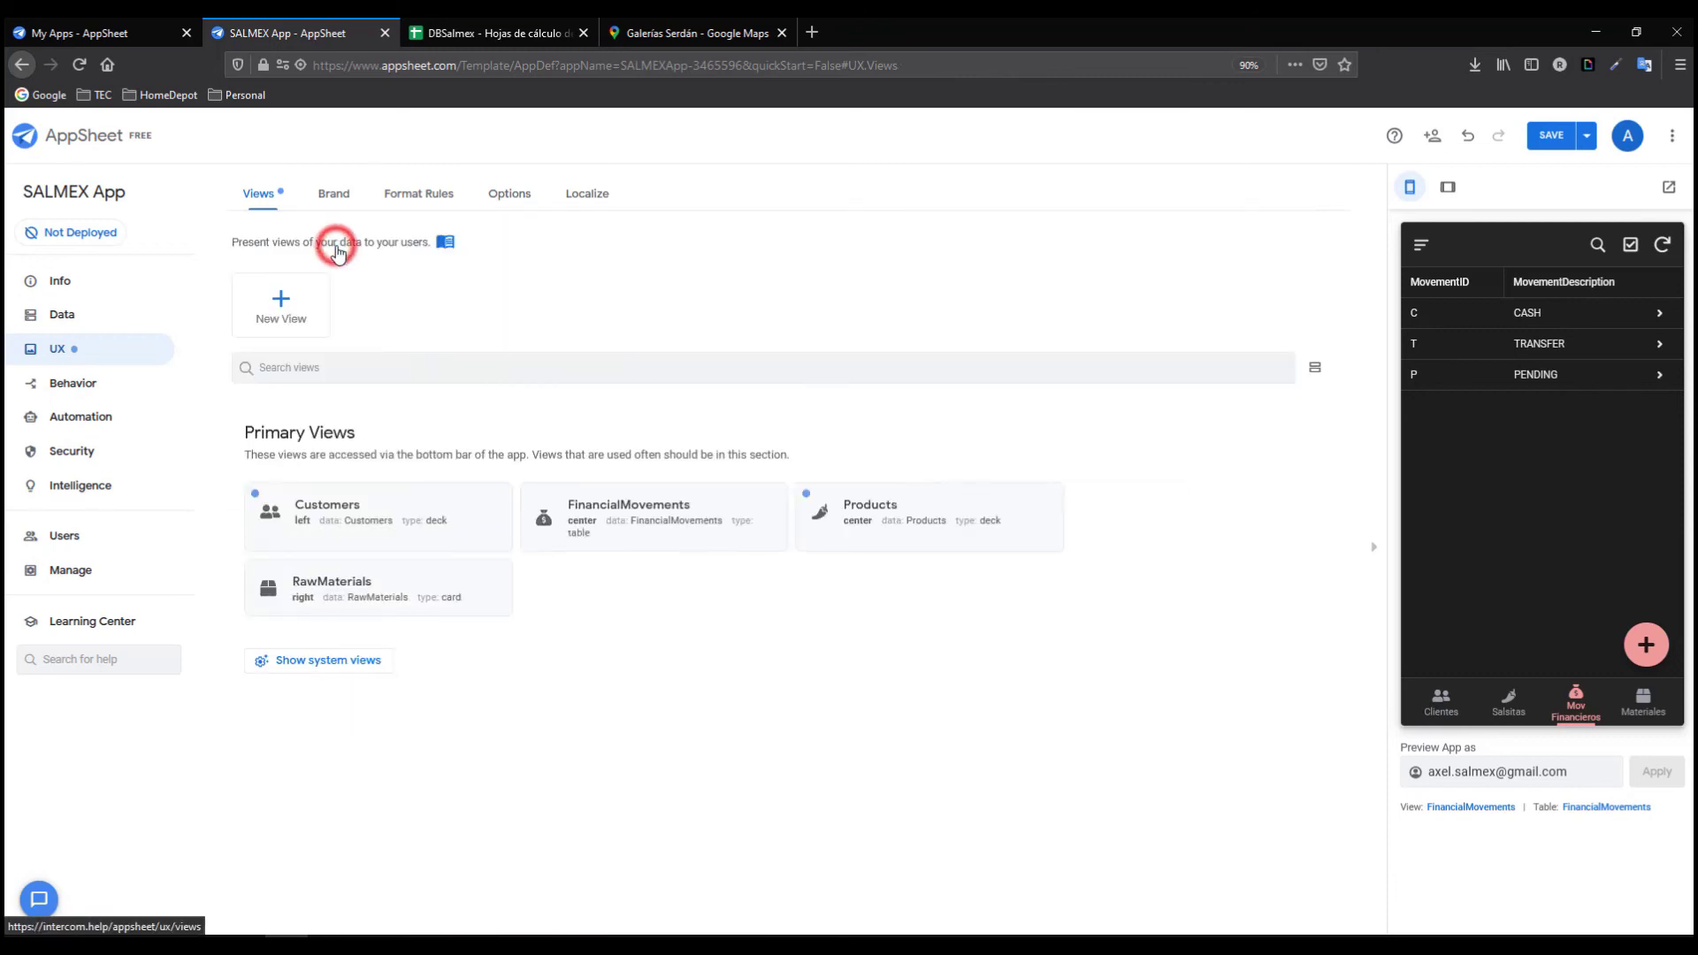
Step: Set the Customers view position to center, placing Clientes among the preview's bottom tabs
click(367, 517)
click(804, 646)
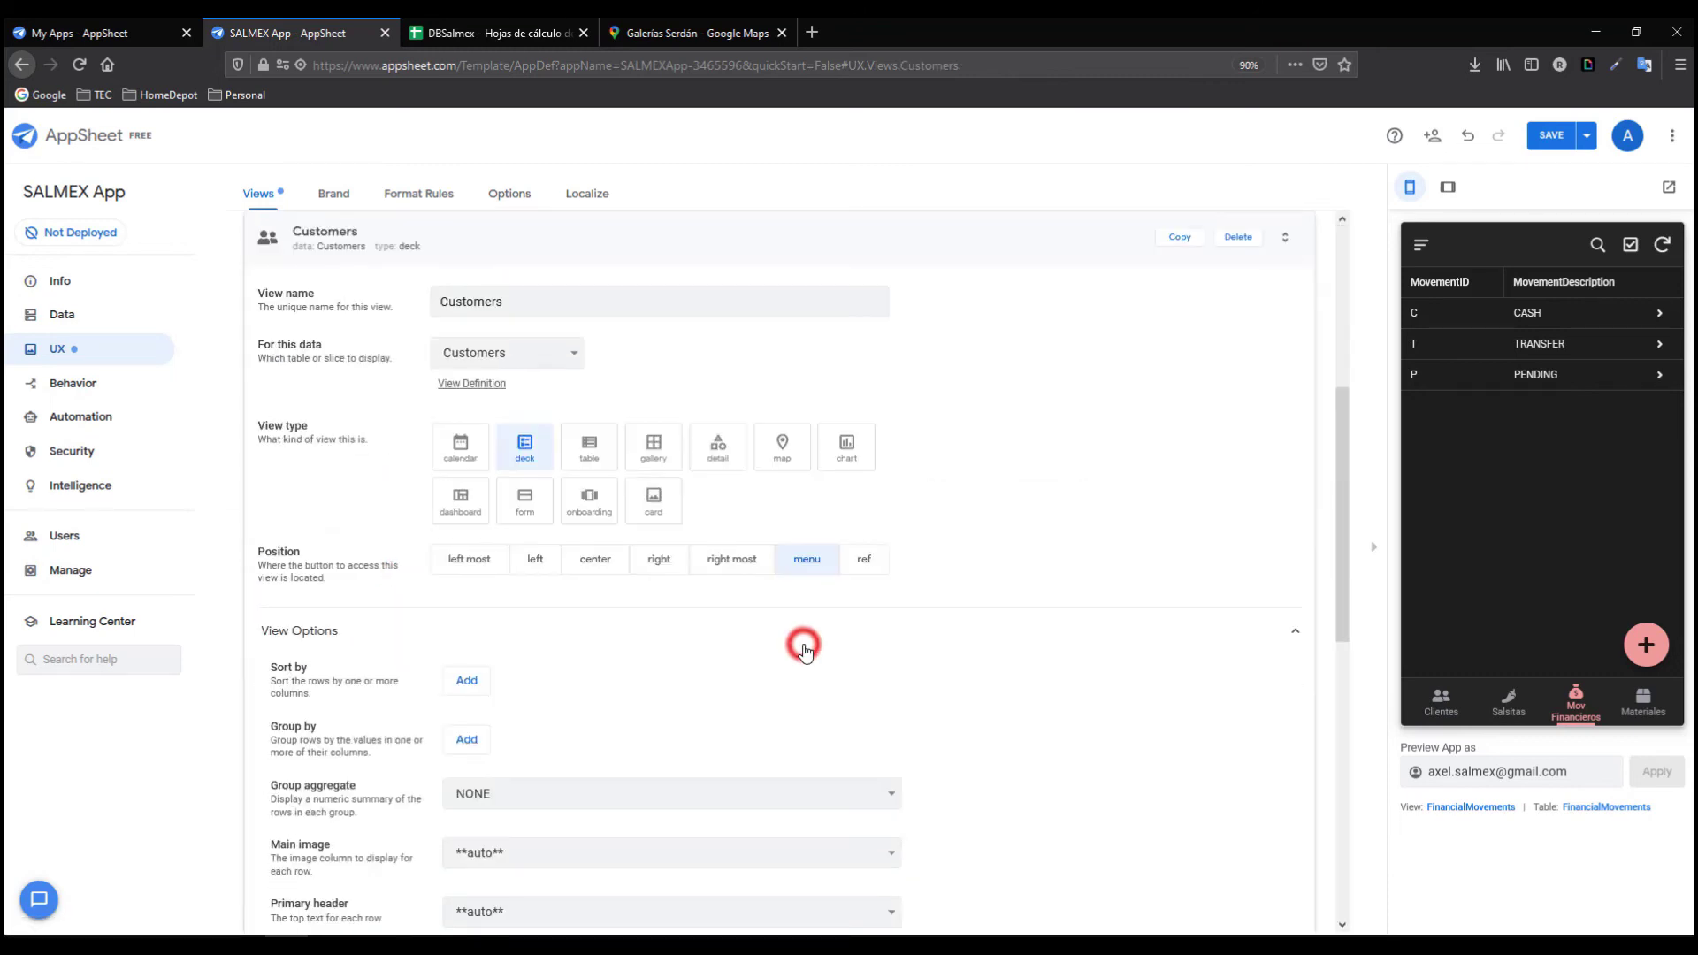
click(1420, 247)
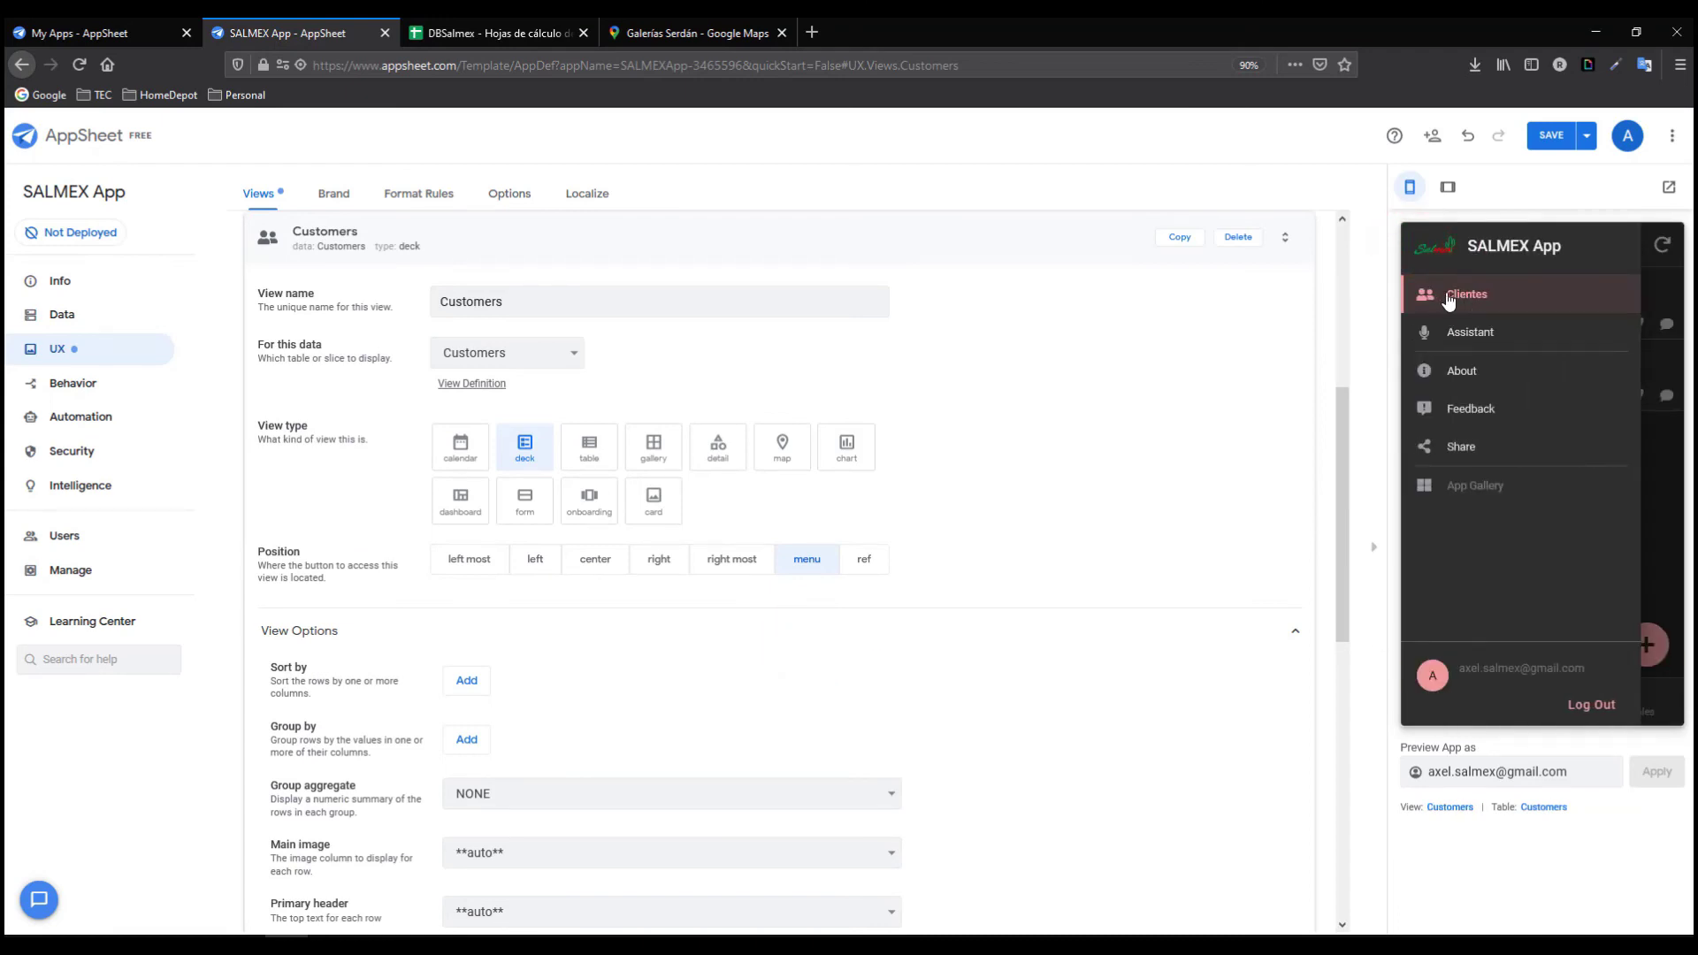
click(615, 562)
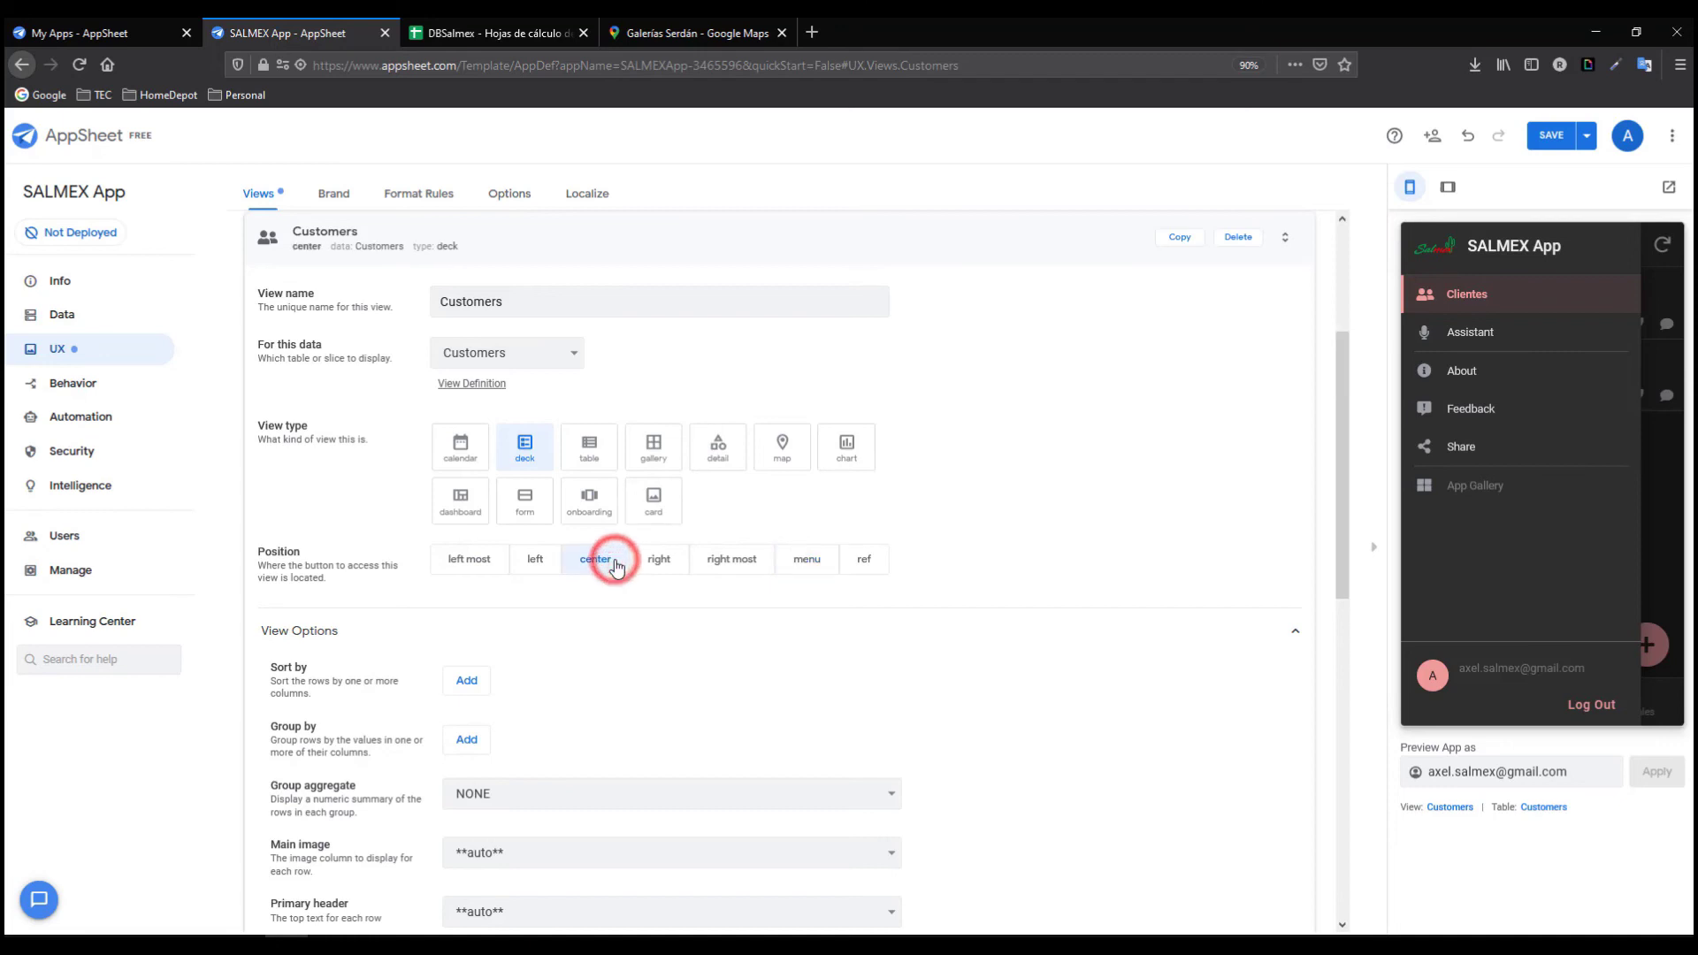
click(1660, 588)
click(992, 539)
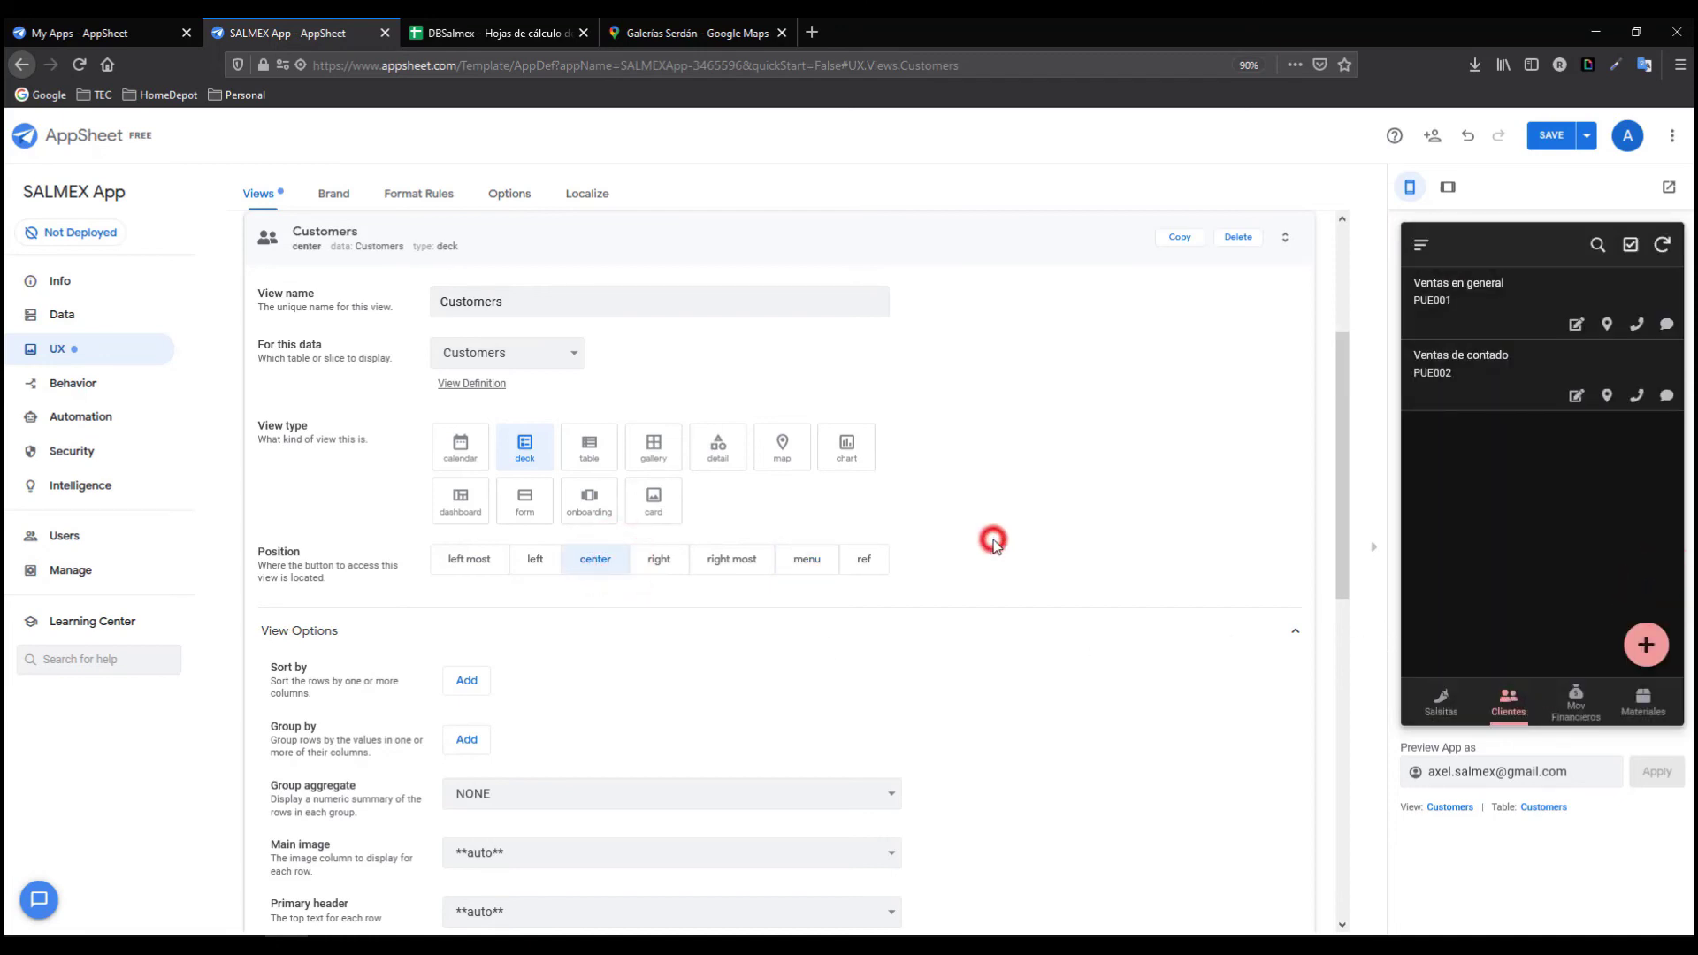
click(966, 476)
Step: In Mov Financieros, add and save a new movement with ID PP and description 'Pending to pay'
click(1575, 703)
click(1529, 318)
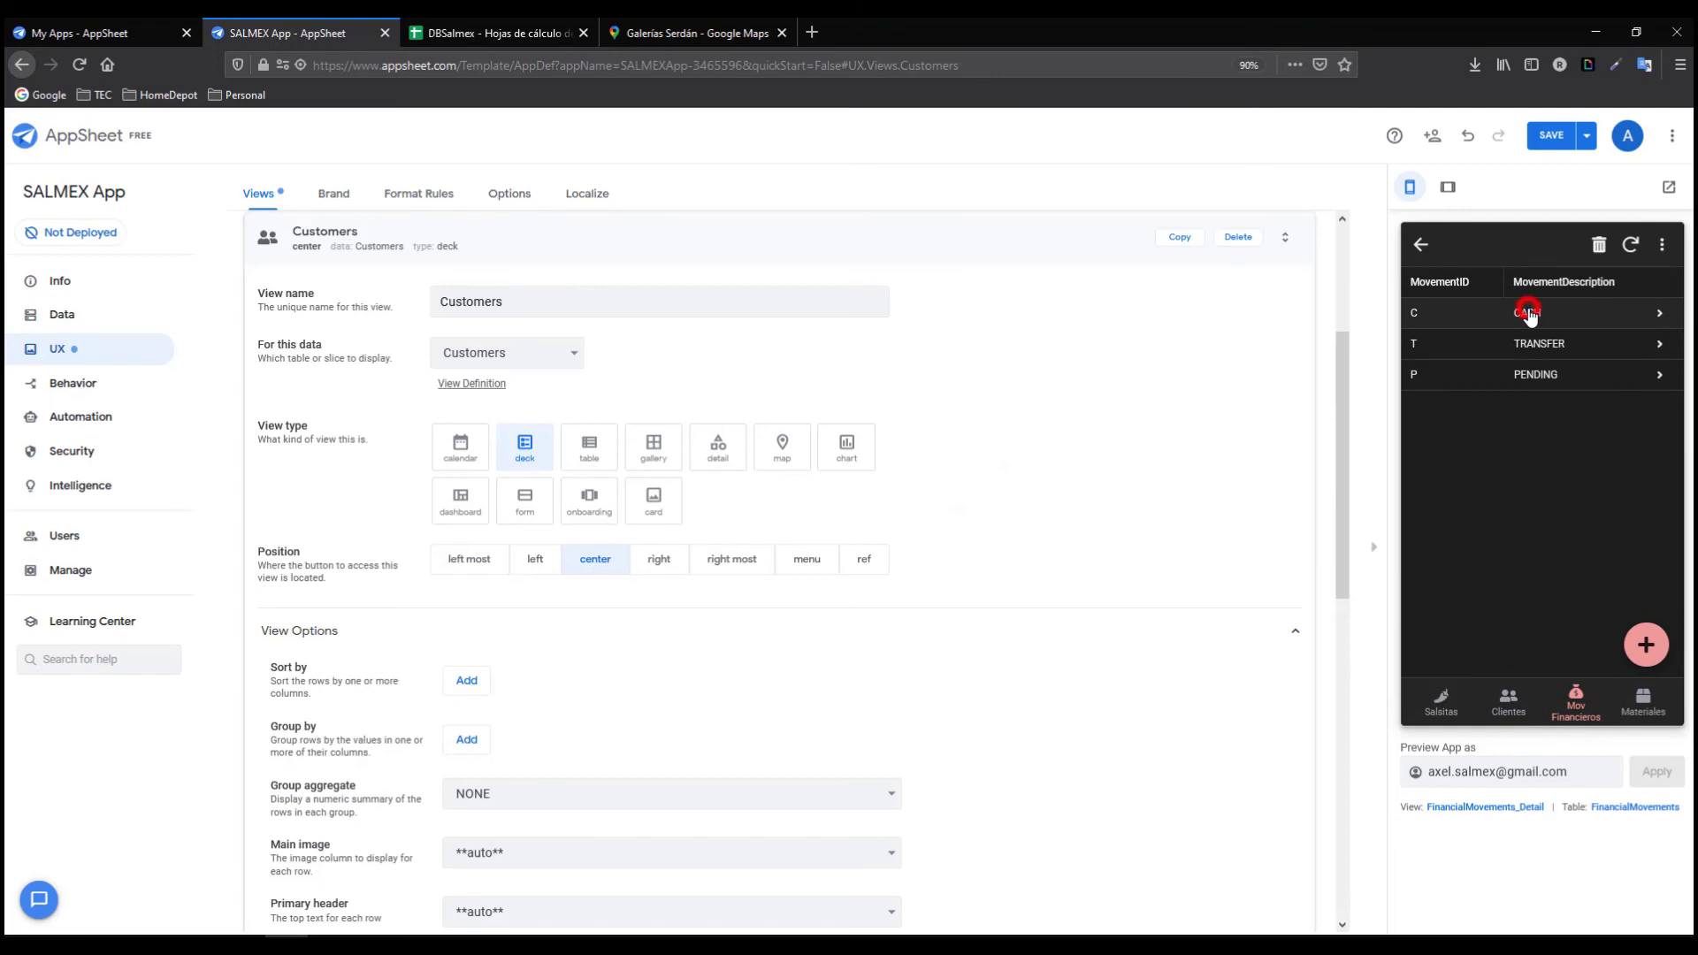
click(1616, 644)
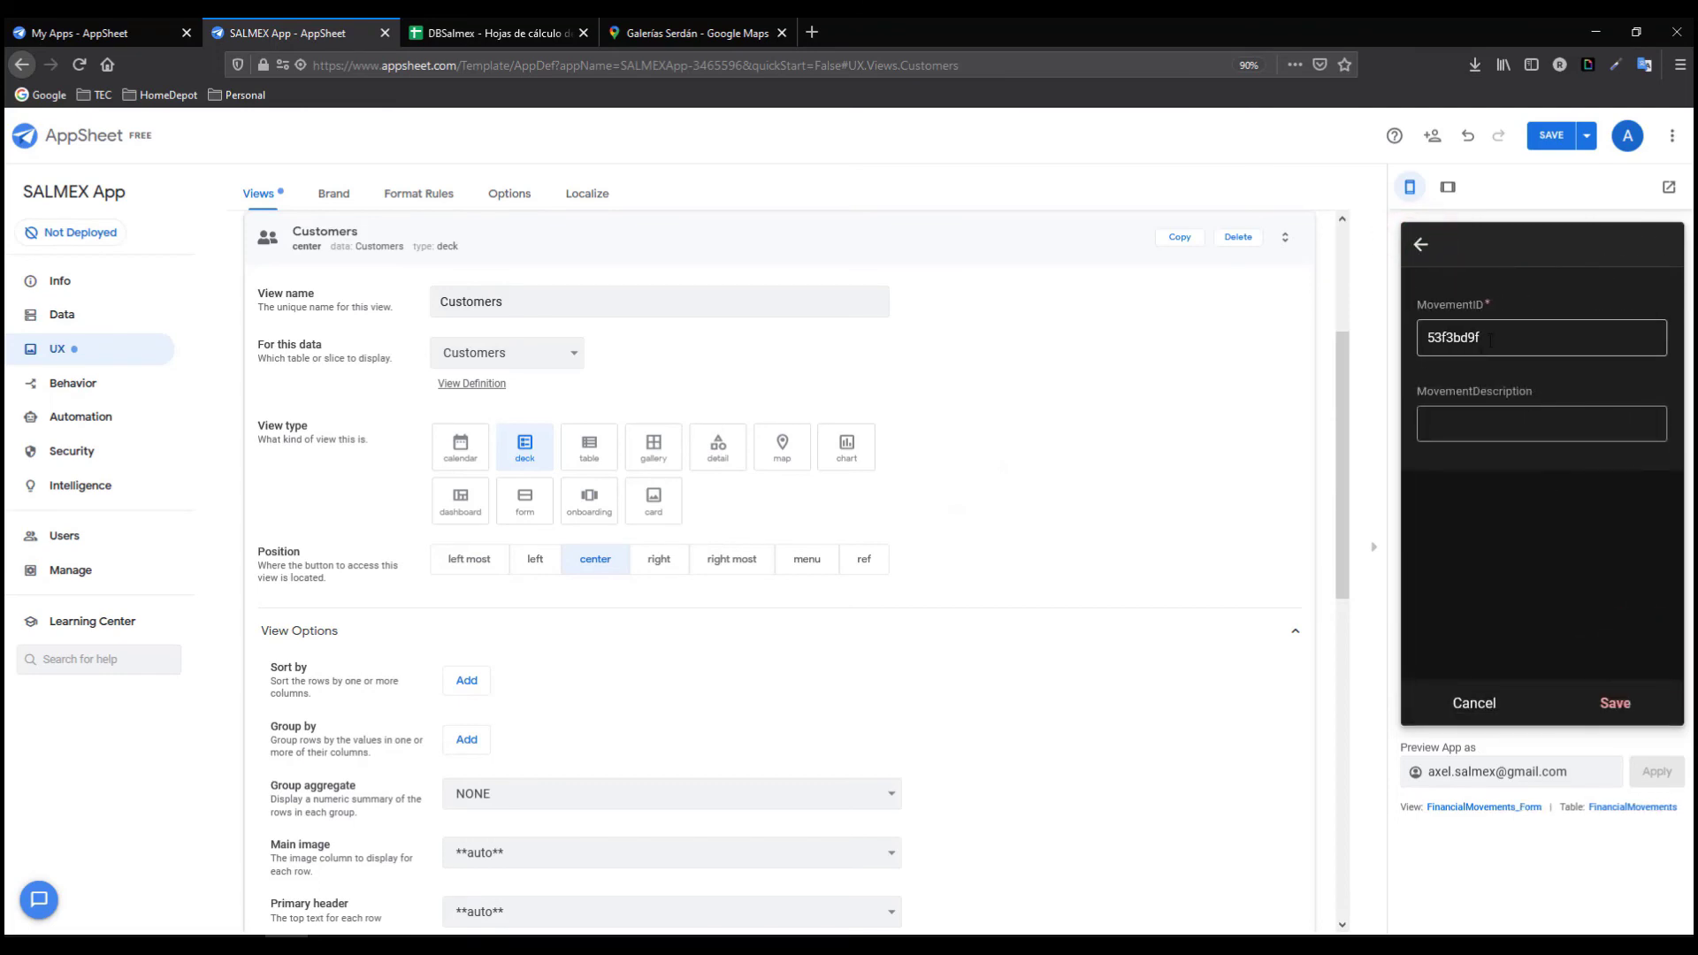
drag(1434, 338, 1529, 342)
click(1526, 343)
double_click(1503, 343)
click(1487, 339)
double_click(1487, 339)
text(PC)
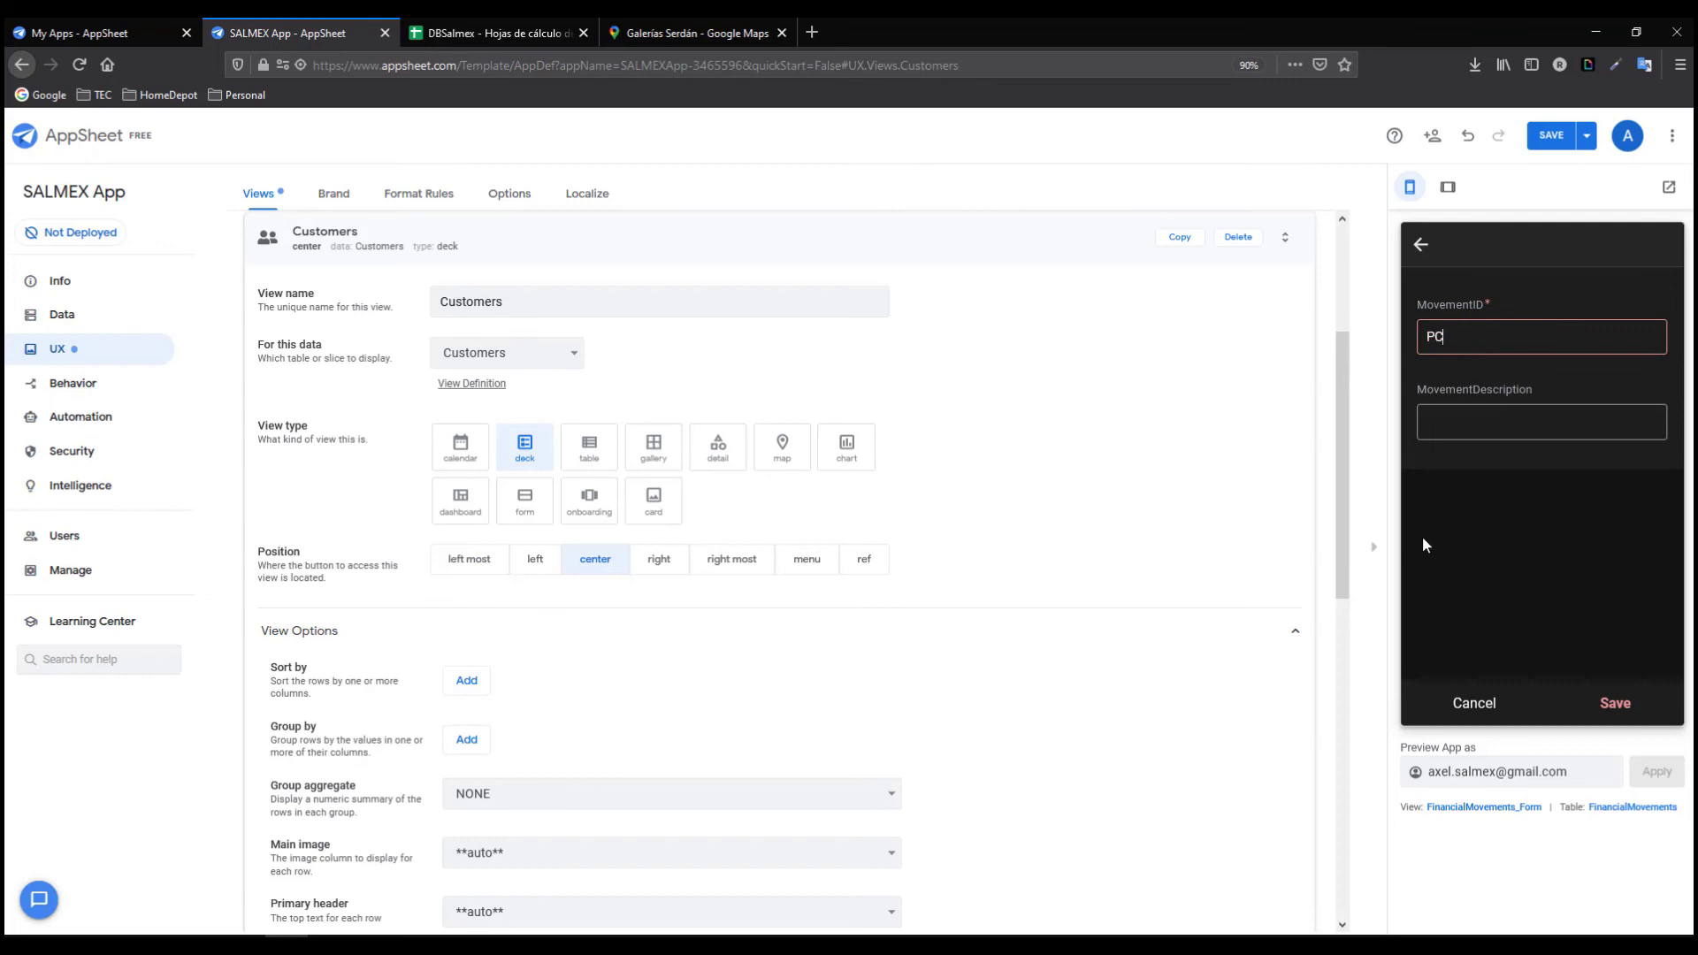
click(1550, 408)
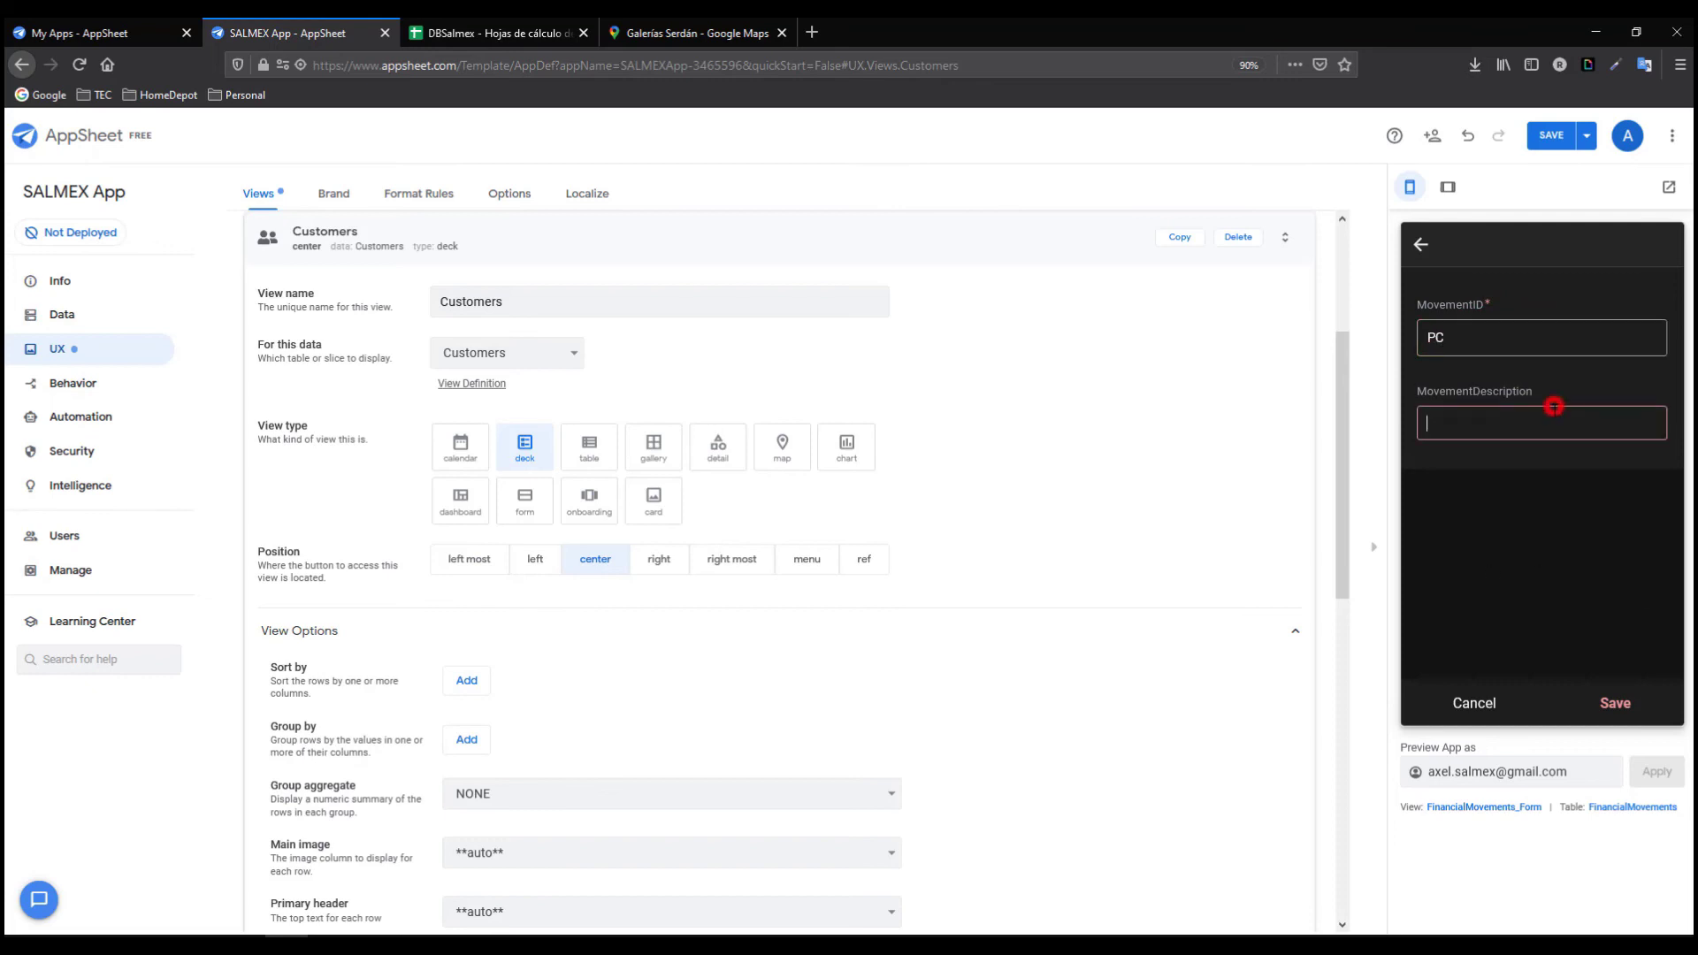
text(Pending to pay)
double_click(1462, 336)
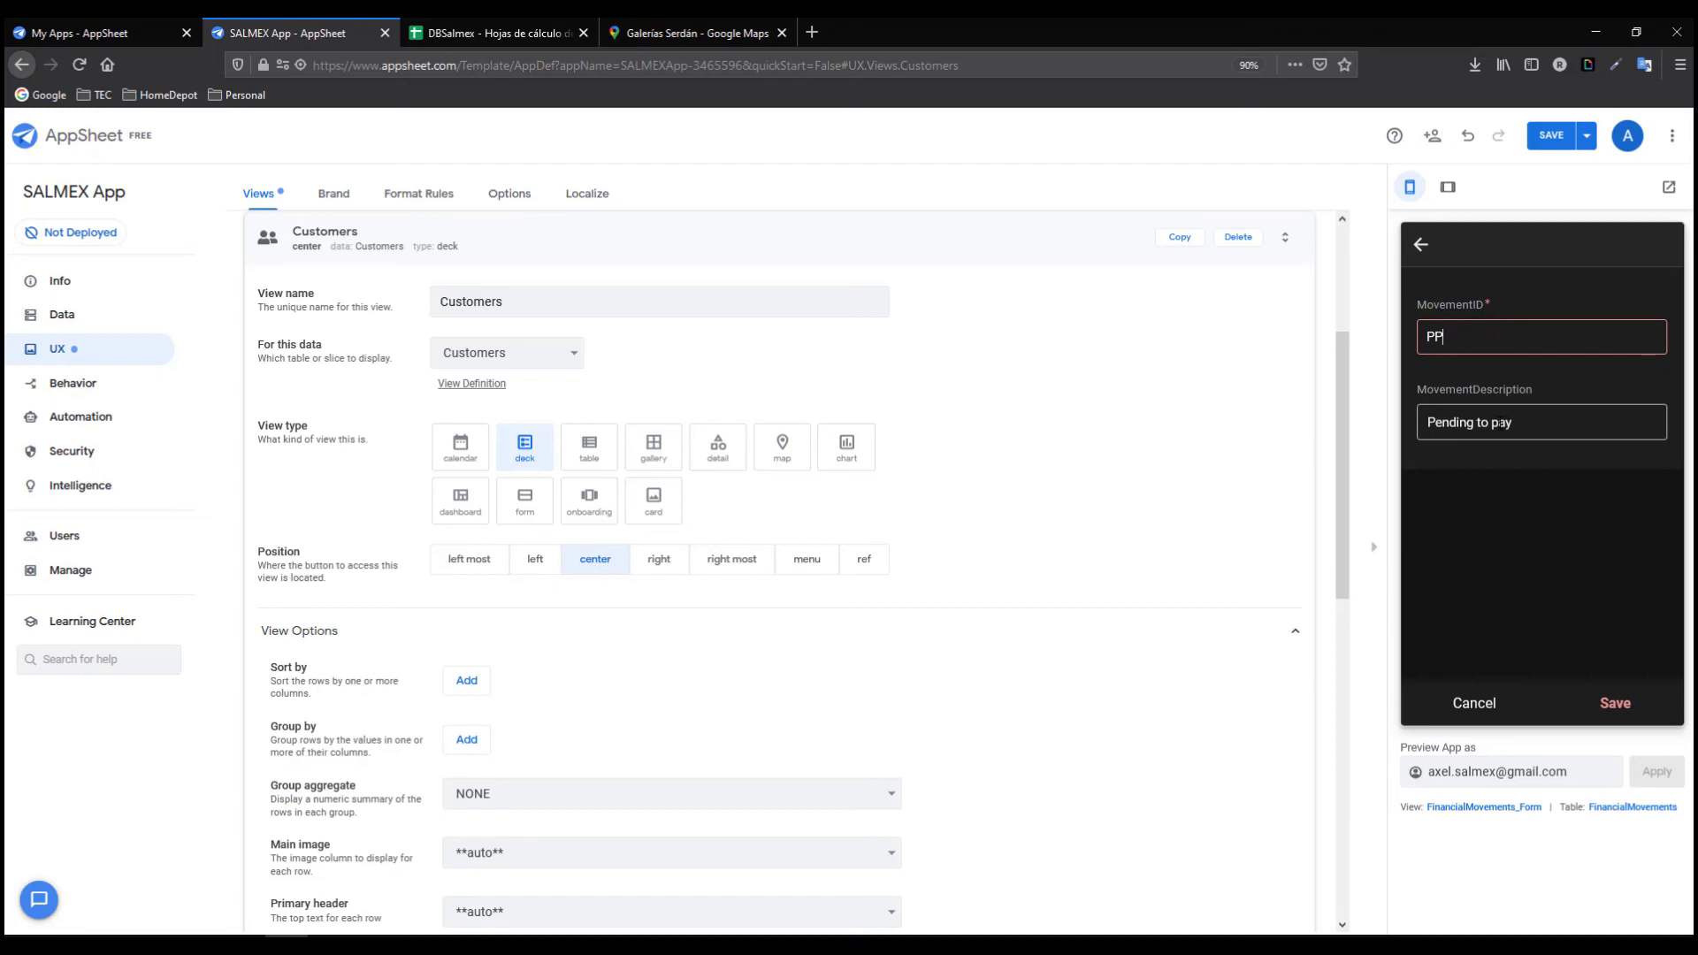
click(1614, 703)
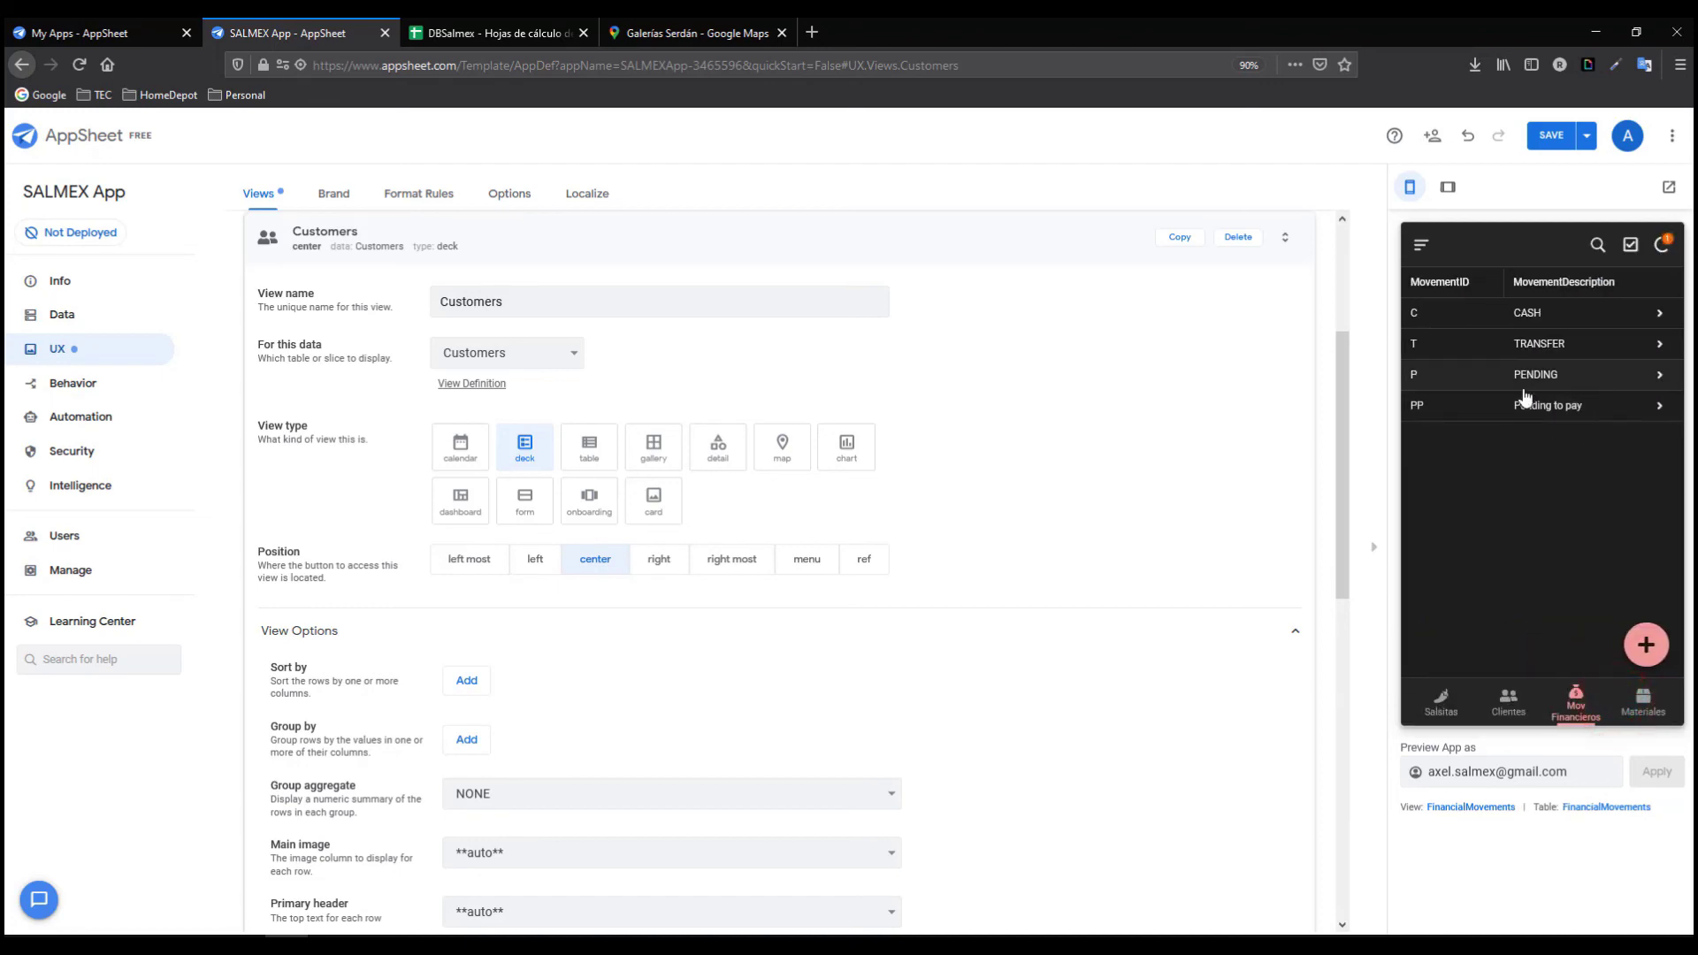
Step: Edit the PP record so its description reads PENDING TO PAY and save it
click(1540, 410)
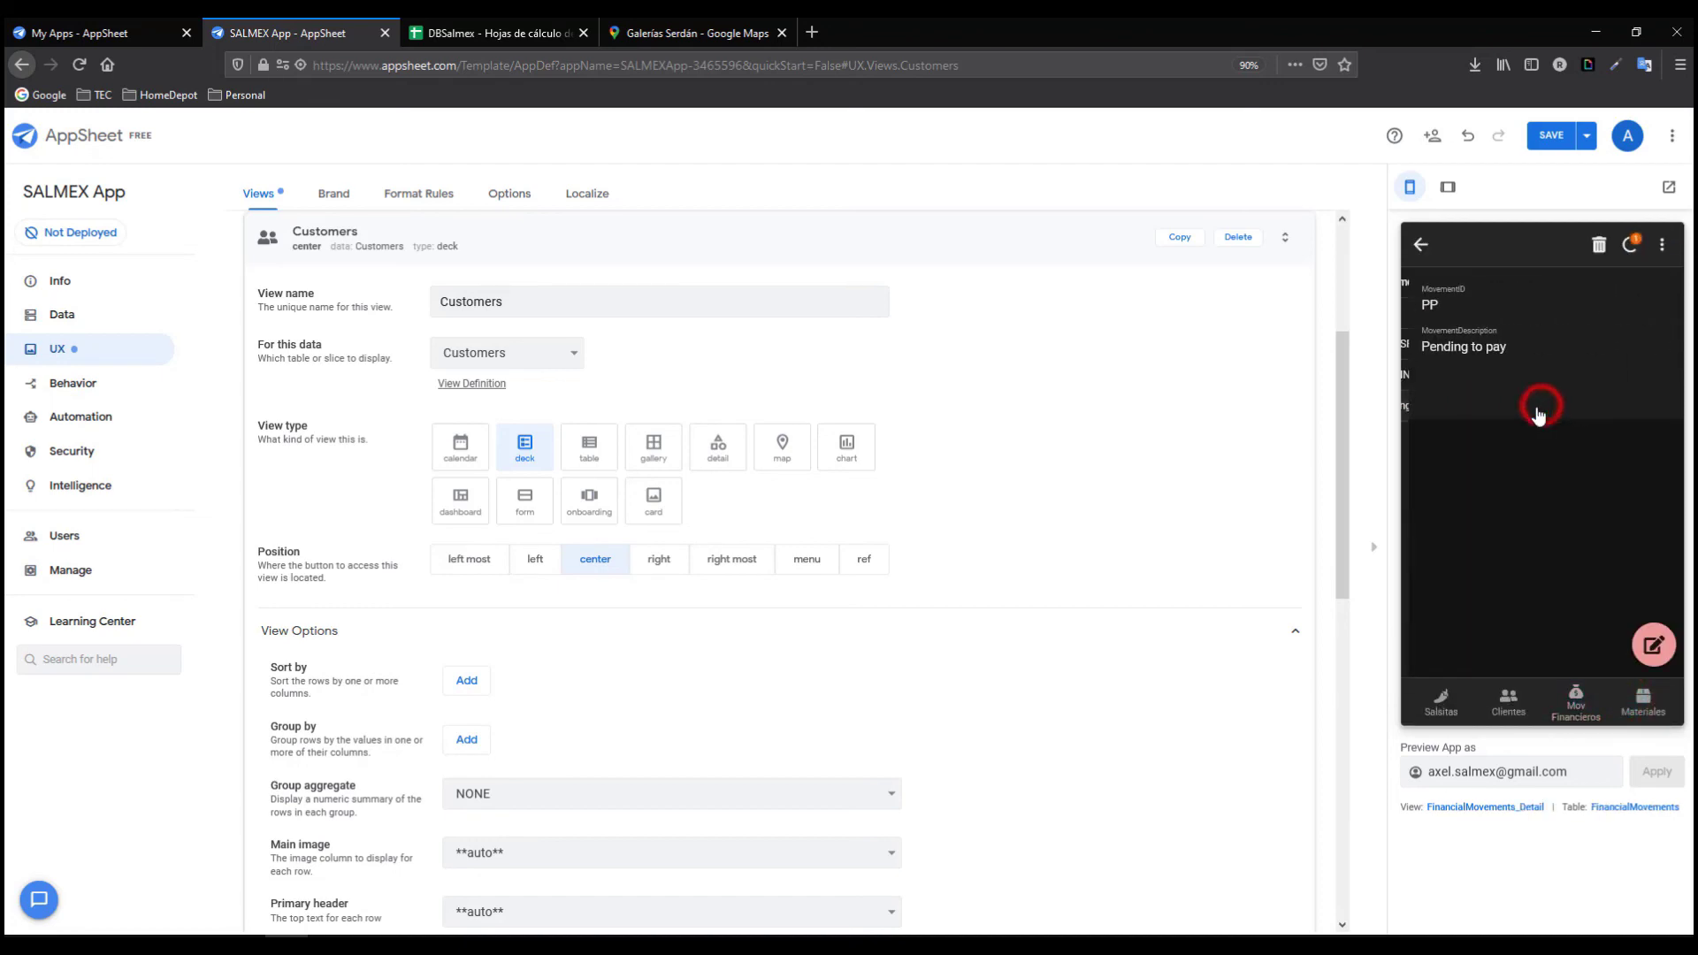
click(1653, 645)
triple_click(1523, 421)
click(1532, 421)
triple_click(1580, 427)
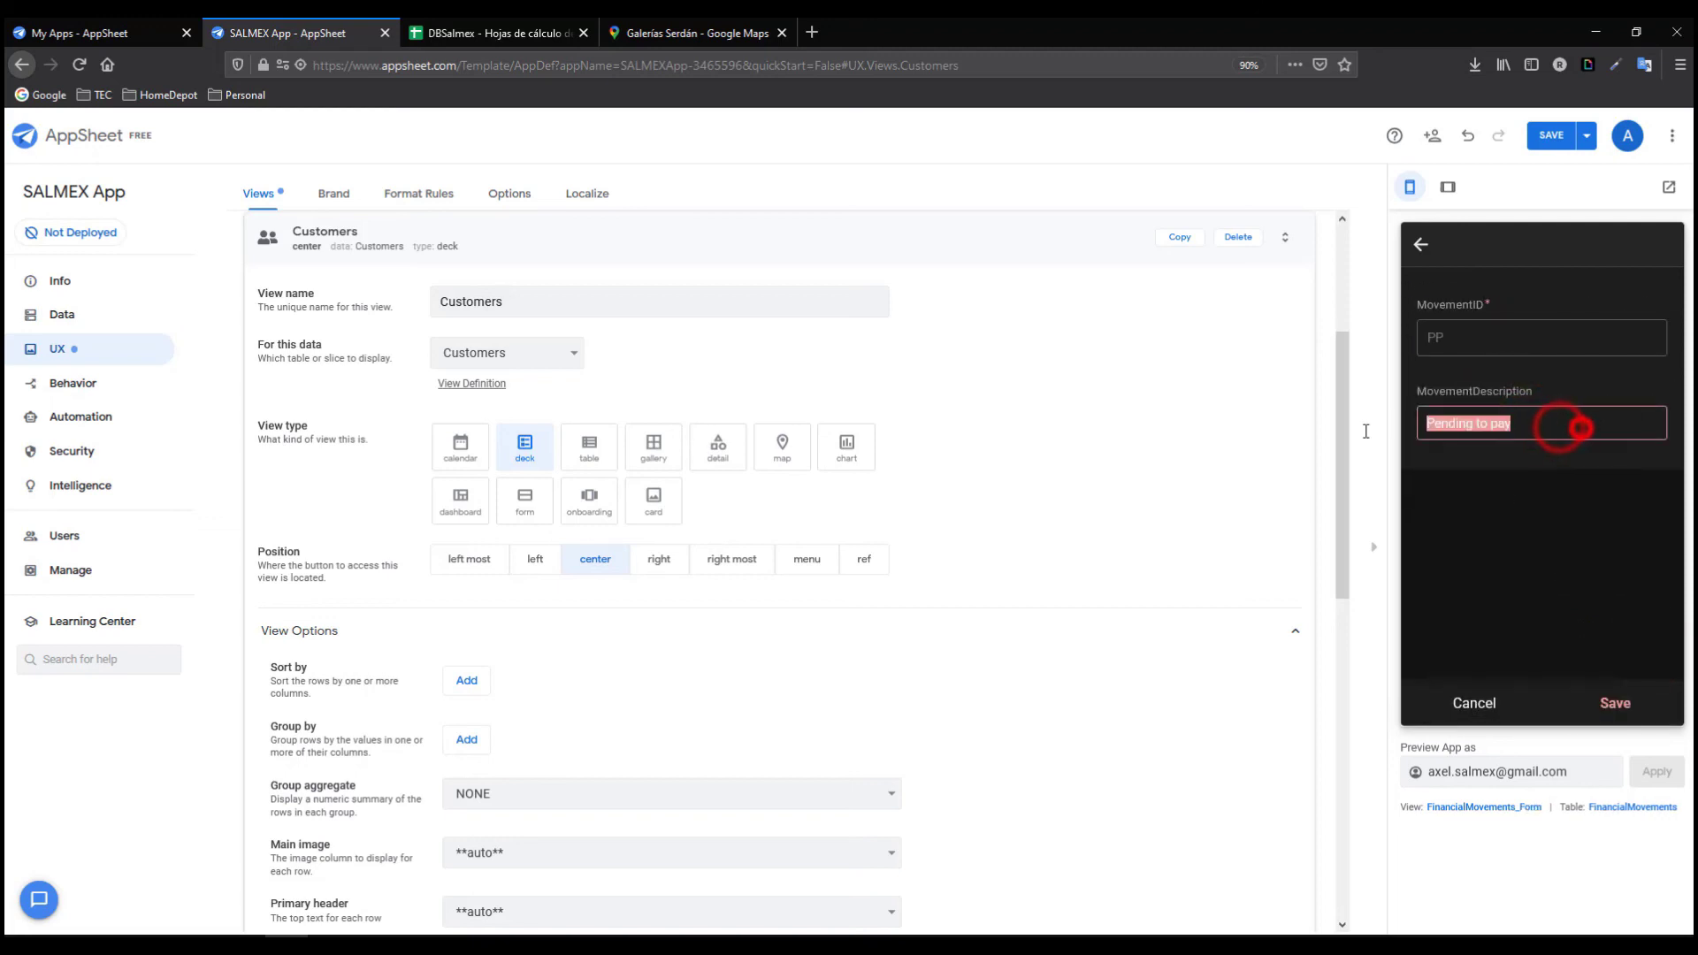
text(PENDING TO PAY)
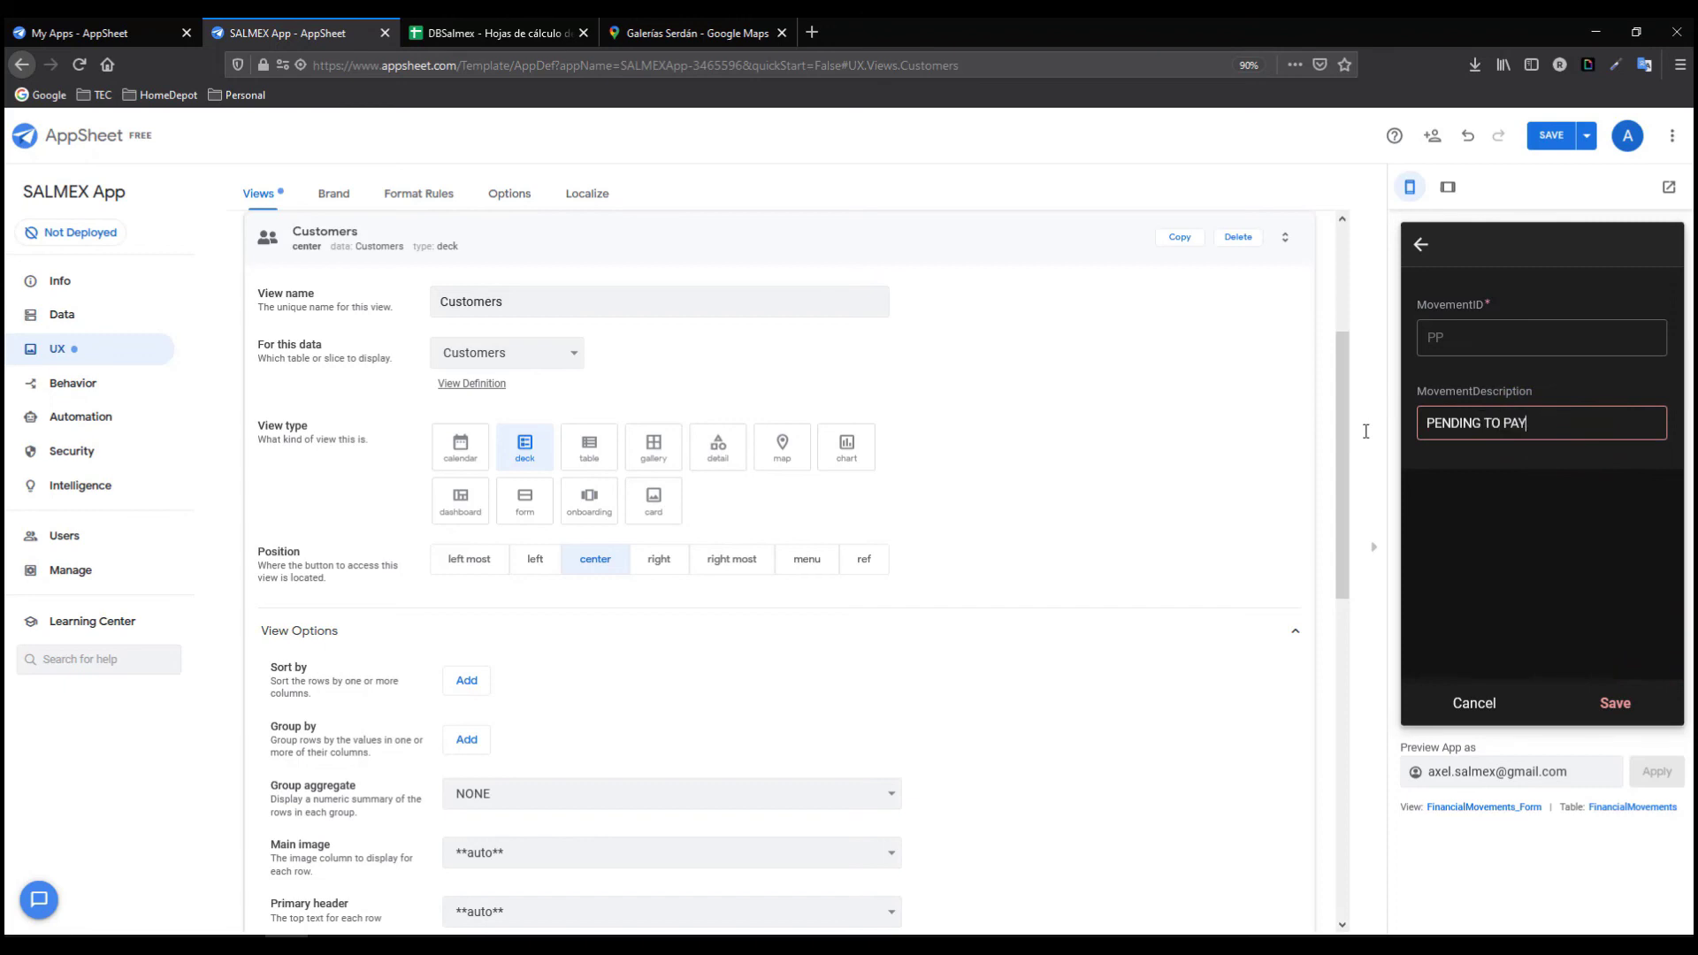
click(1615, 703)
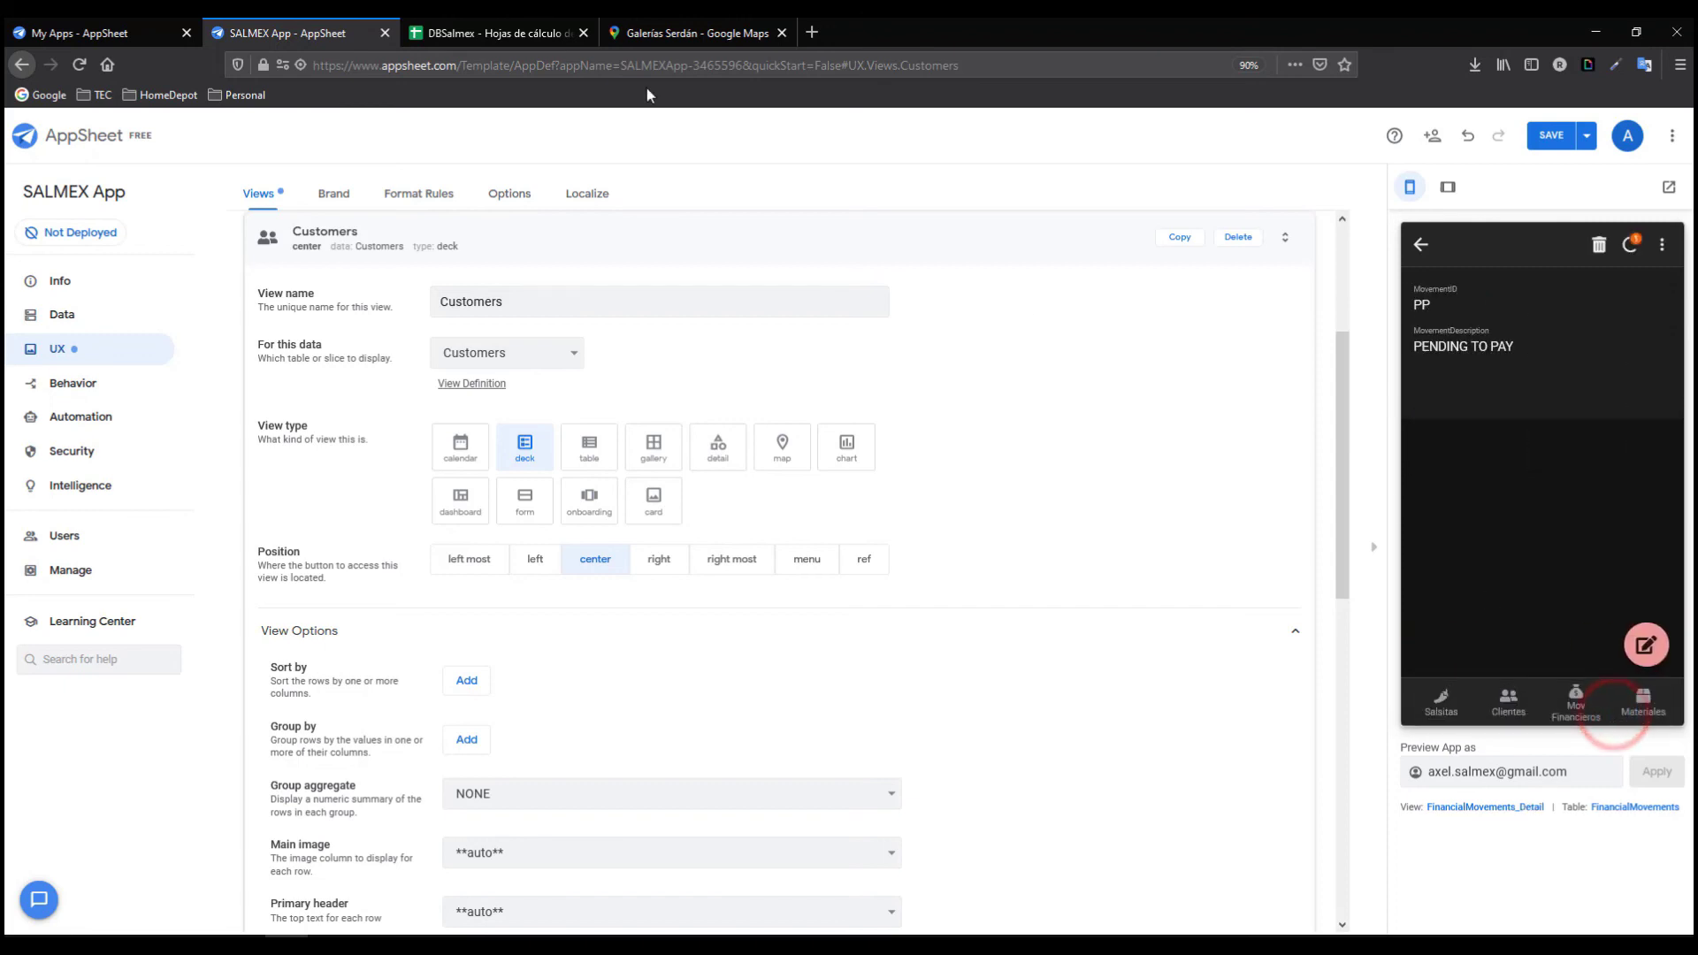
click(489, 33)
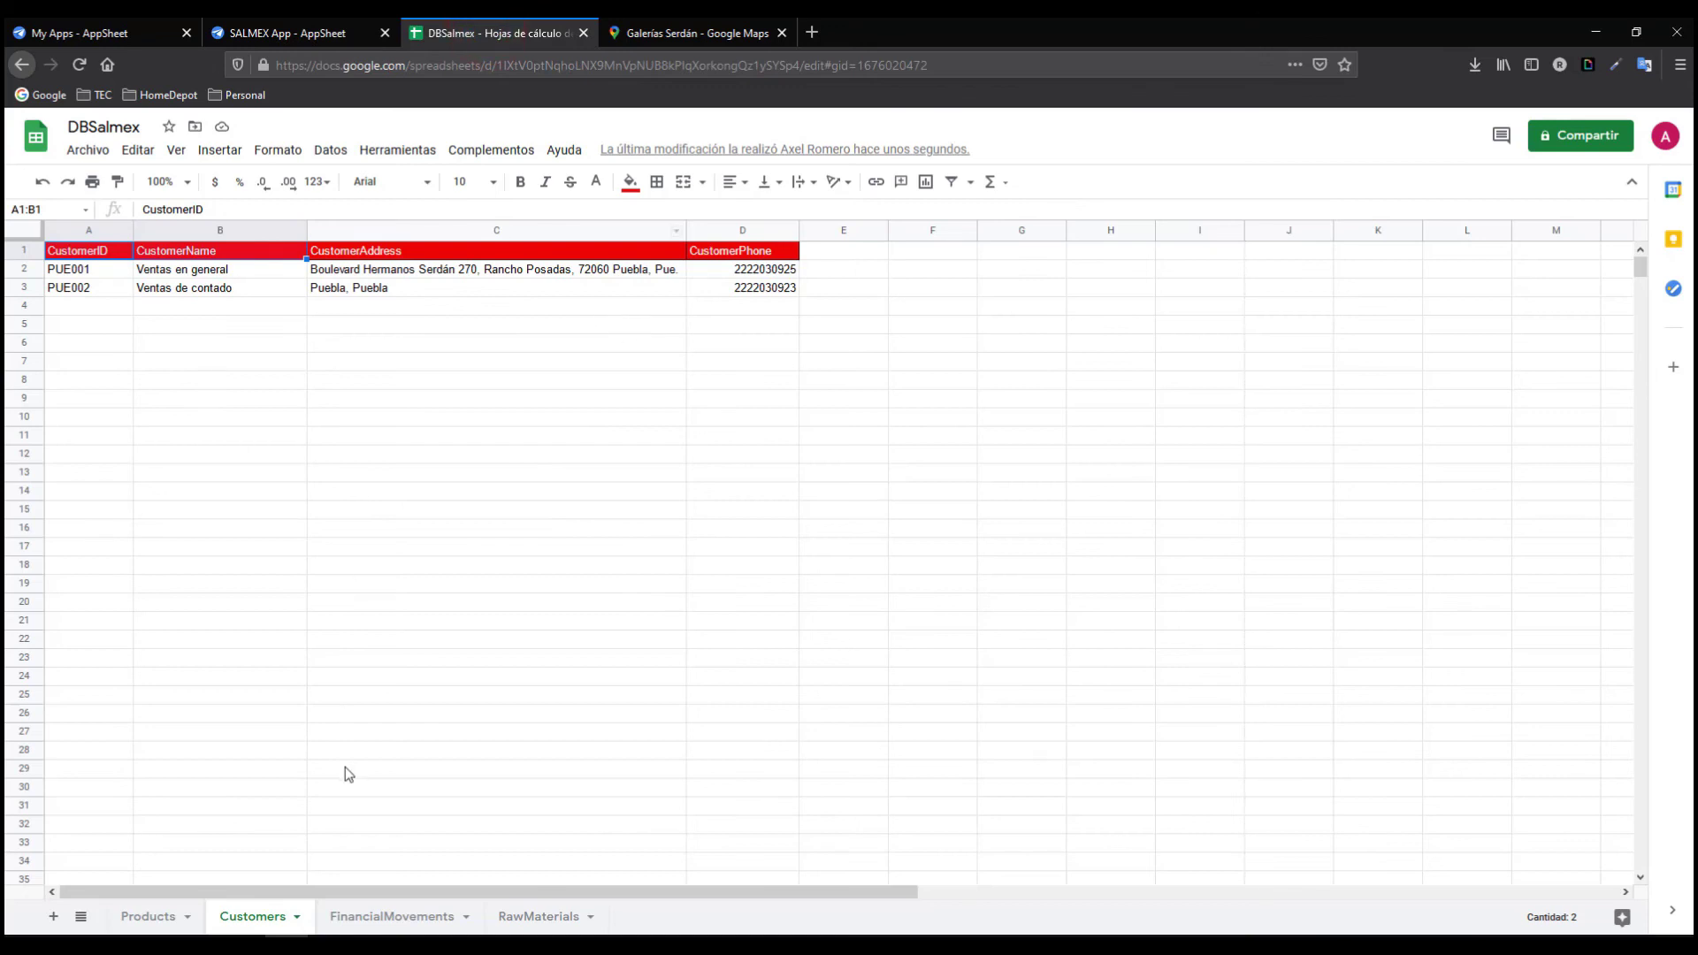
Step: Reload the FinancialMovements sheet and inspect the new PP row's description in B5
click(390, 916)
click(264, 382)
click(98, 316)
click(155, 328)
click(258, 406)
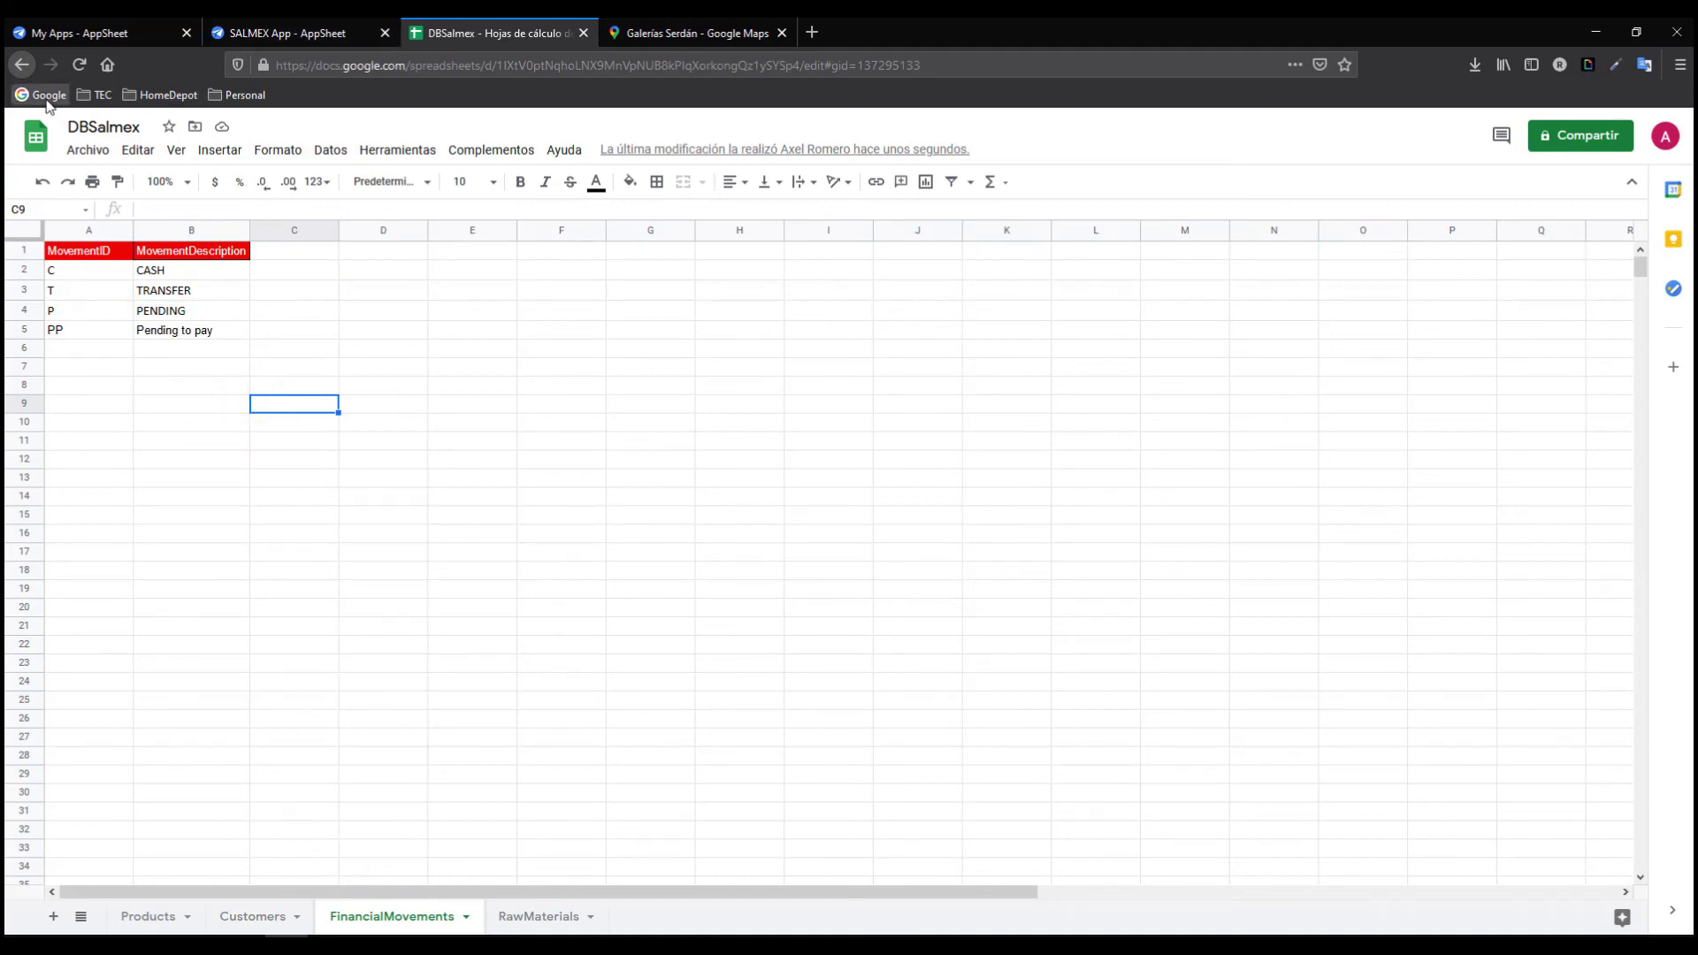
click(79, 65)
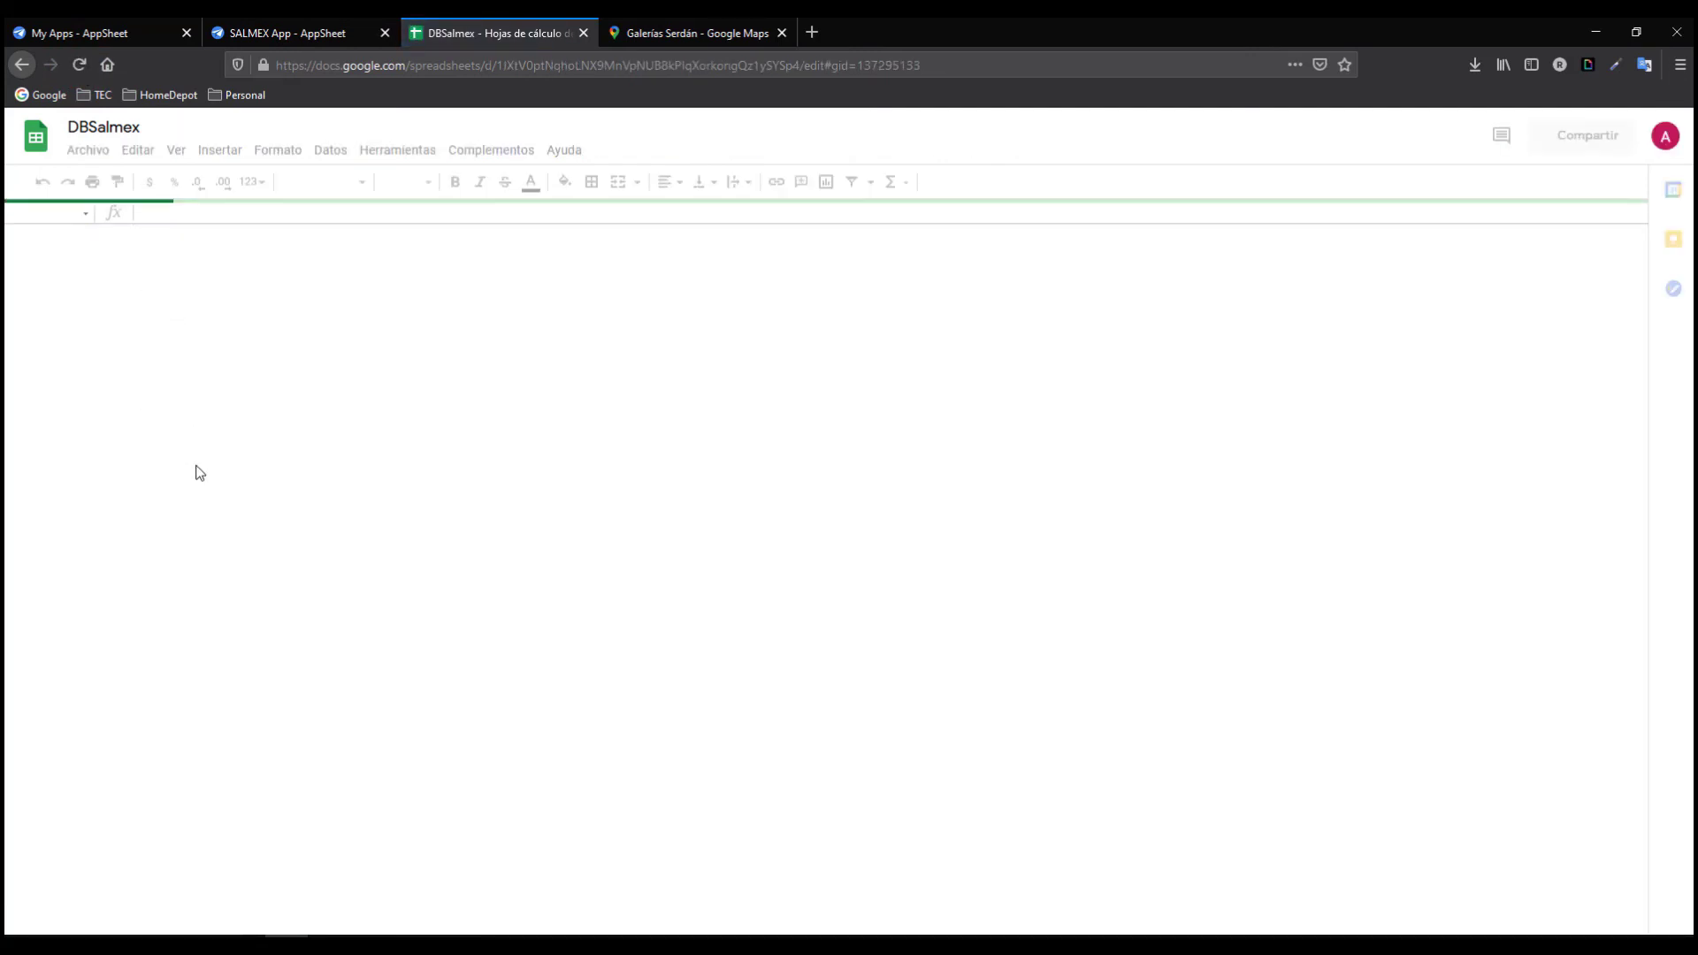
click(161, 330)
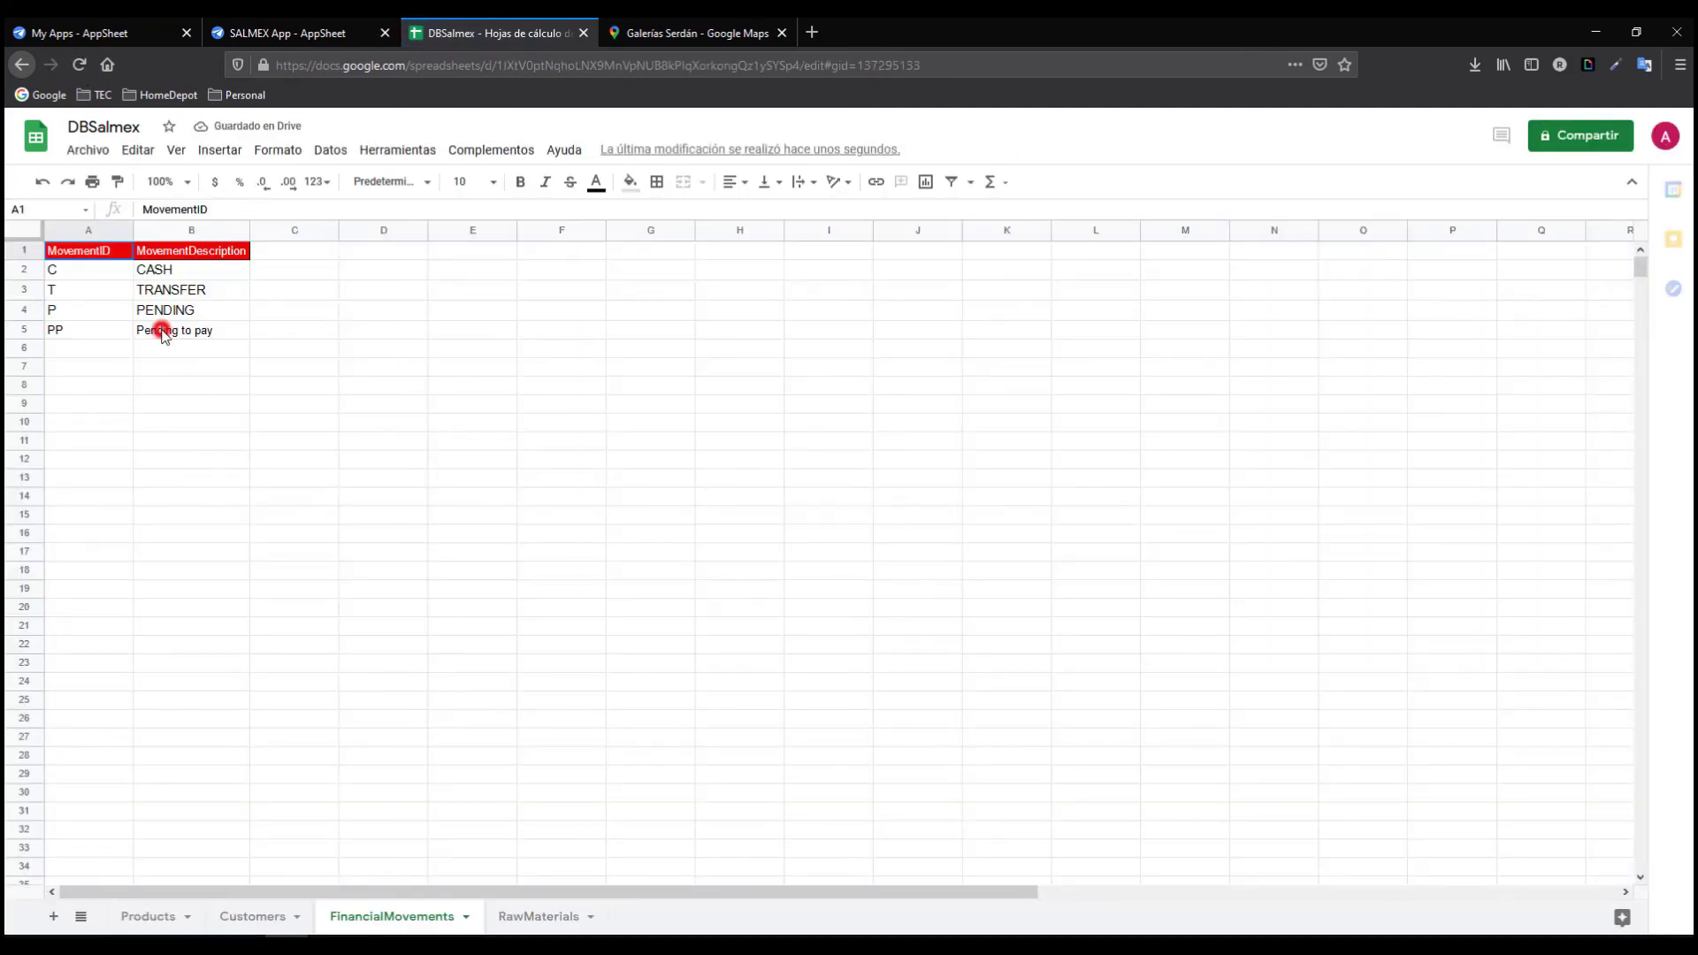
Step: Sync the preview app, then confirm cell B5 now reads PENDING TO PAY
click(300, 33)
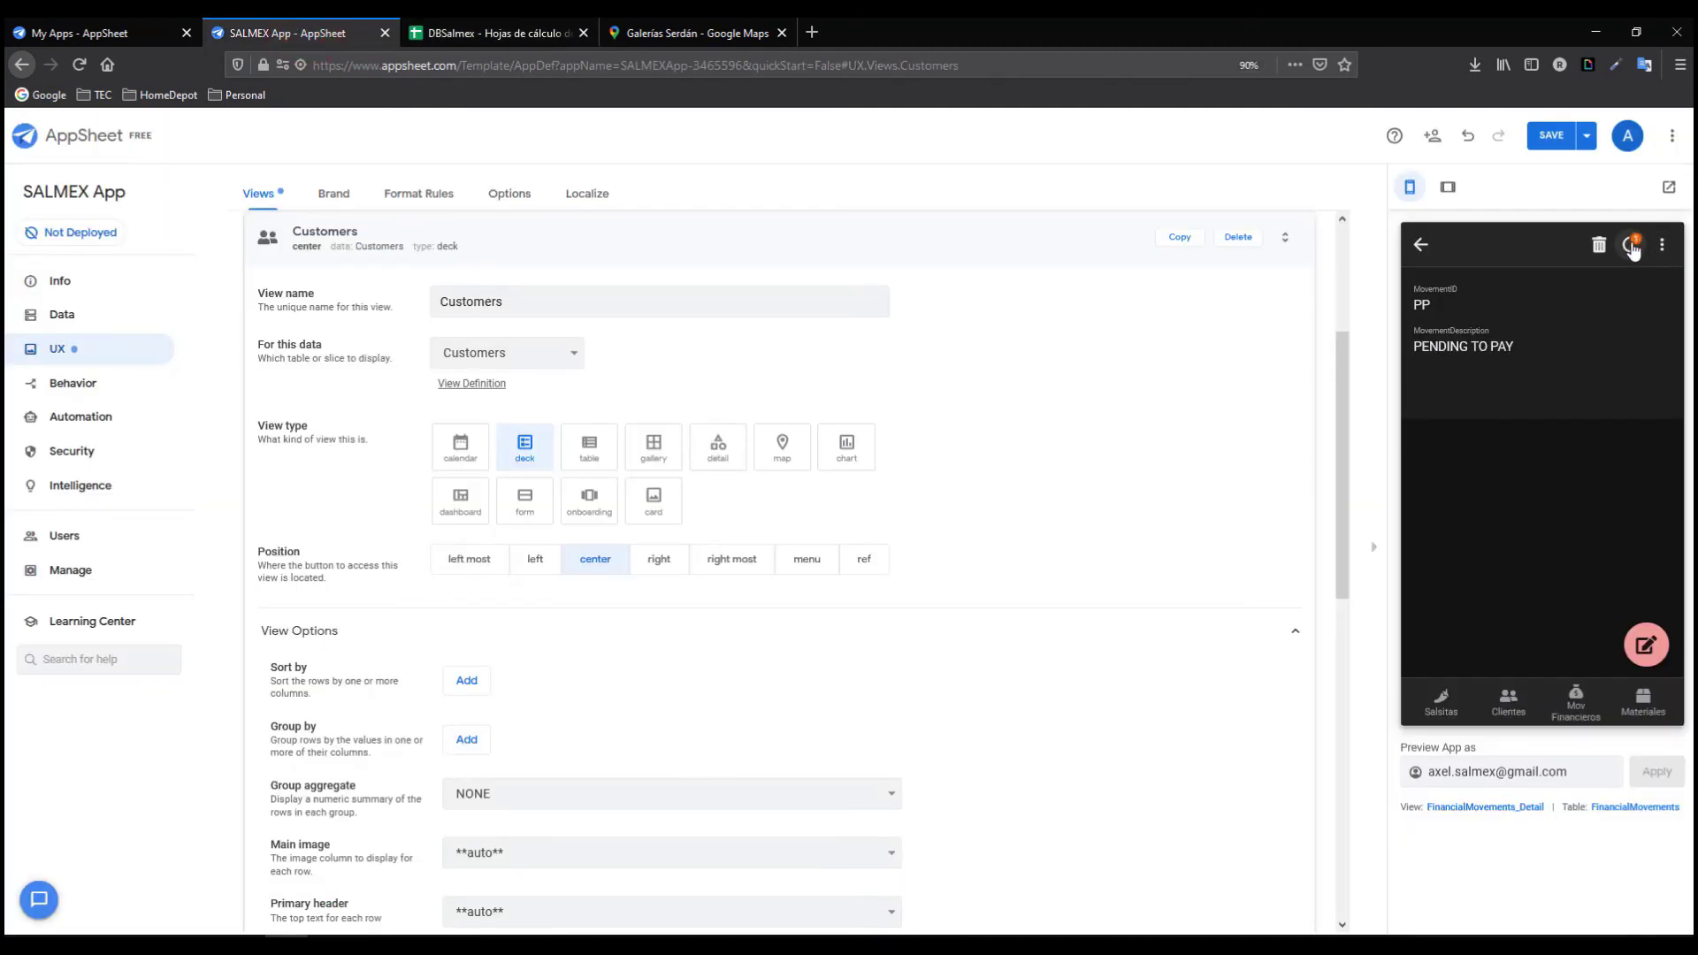
click(1632, 251)
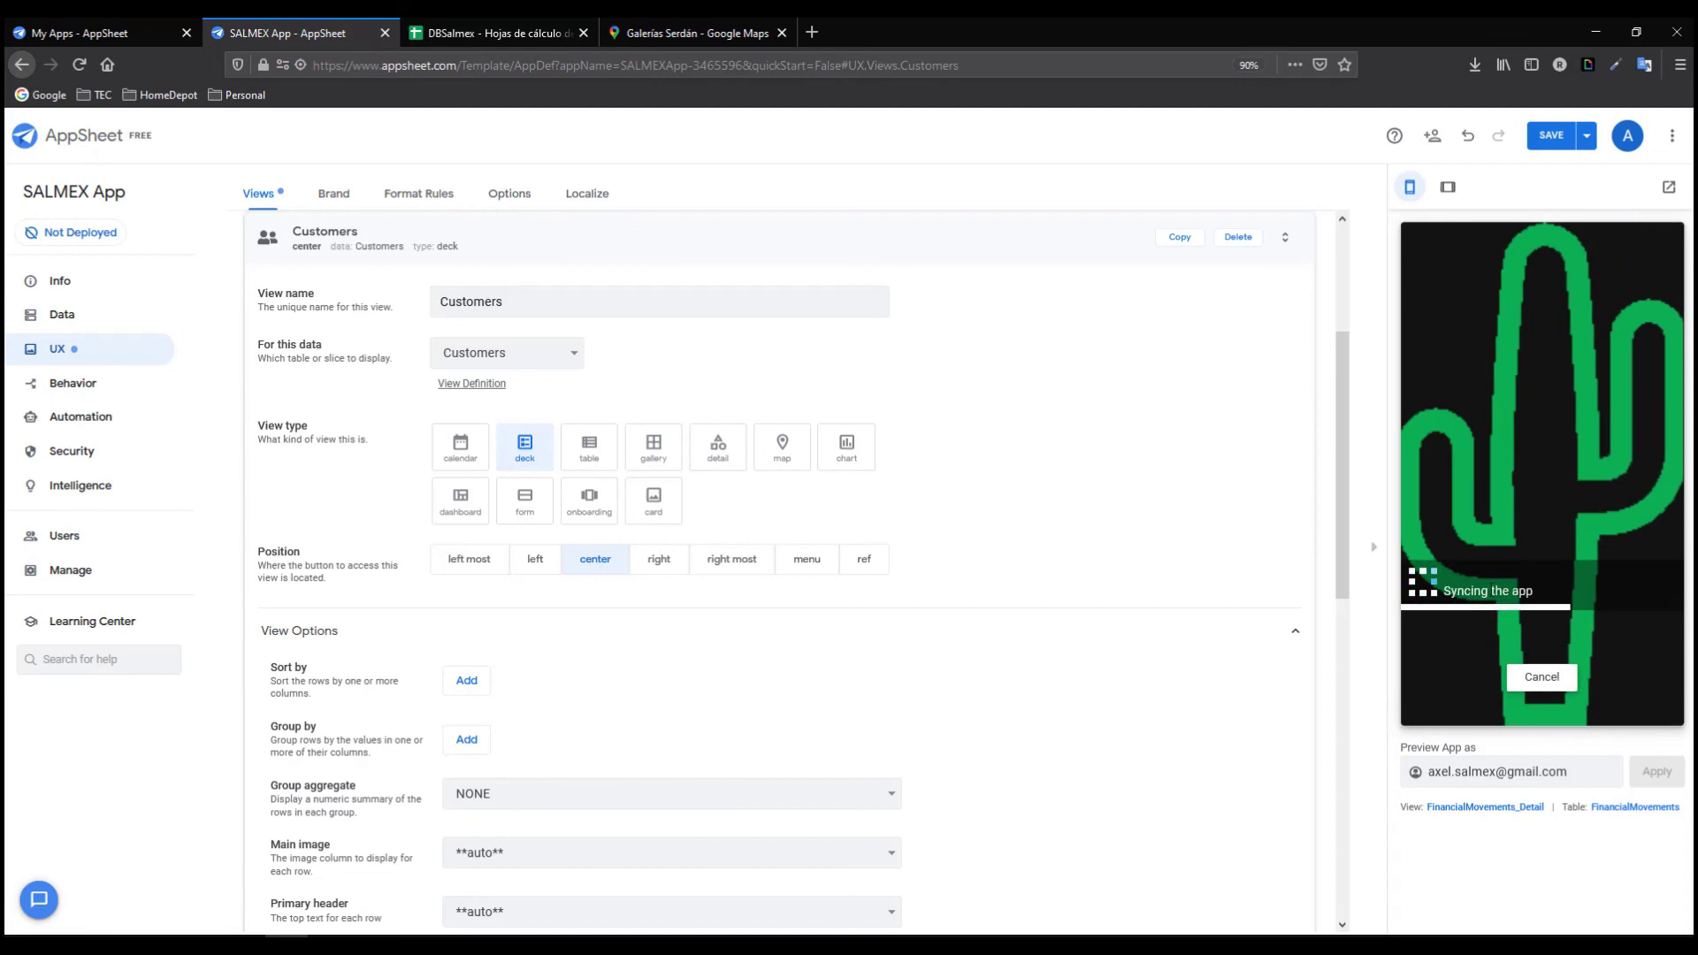
click(477, 33)
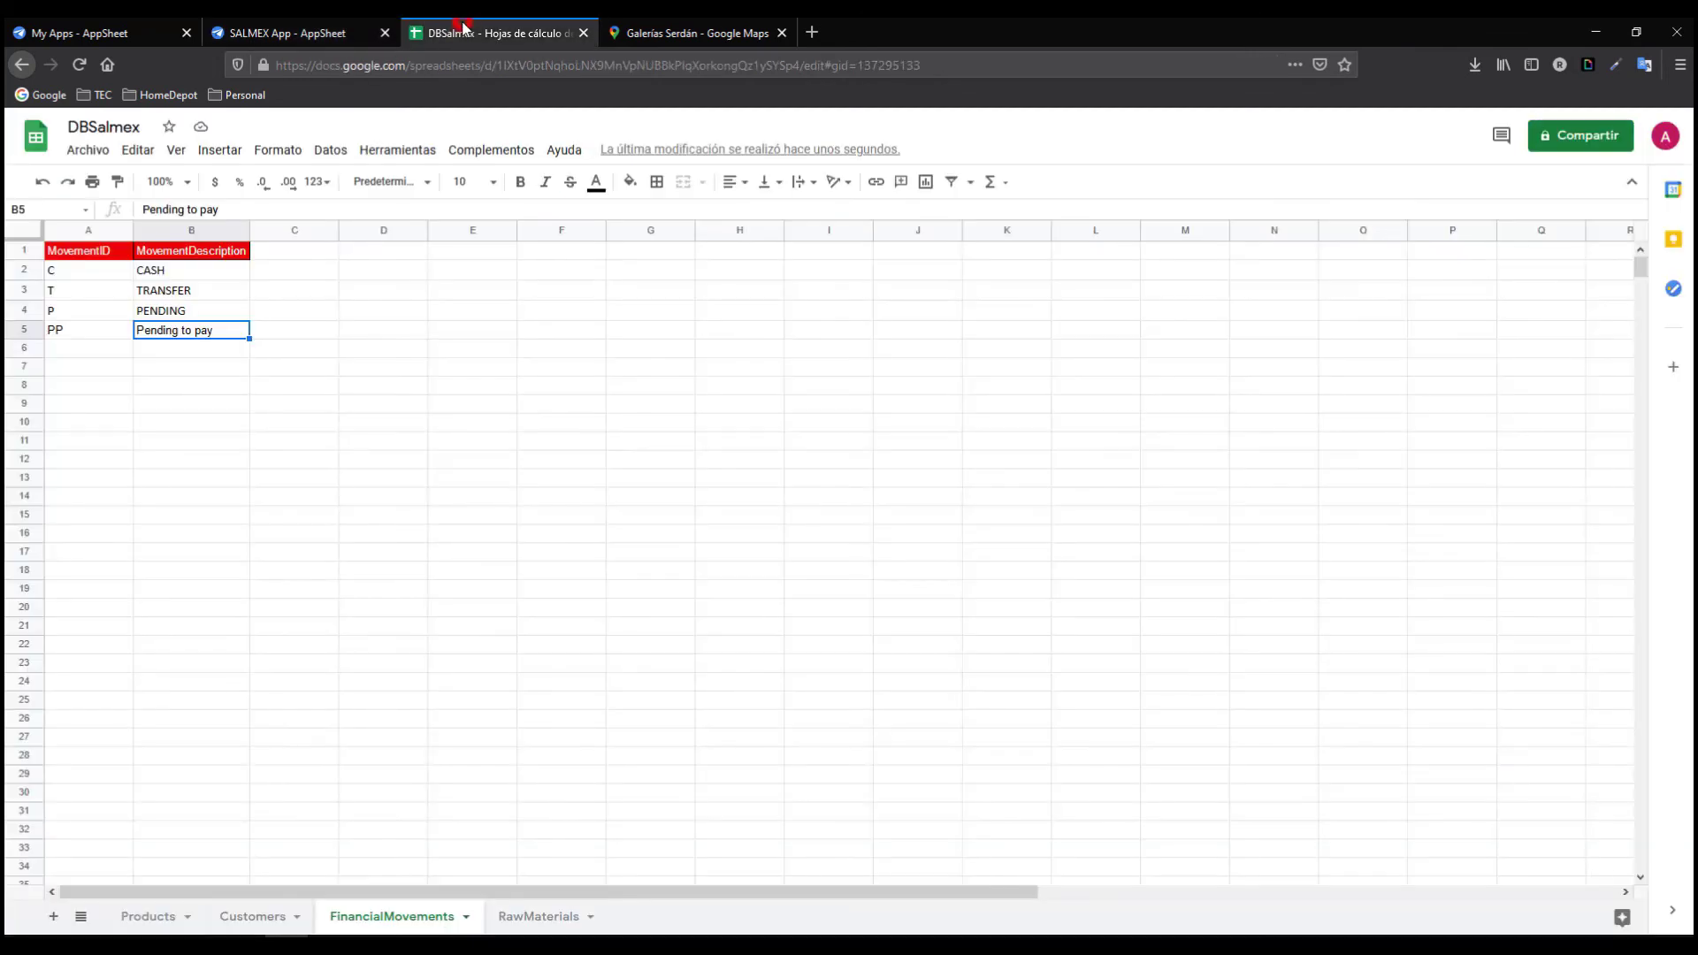
click(245, 424)
click(190, 332)
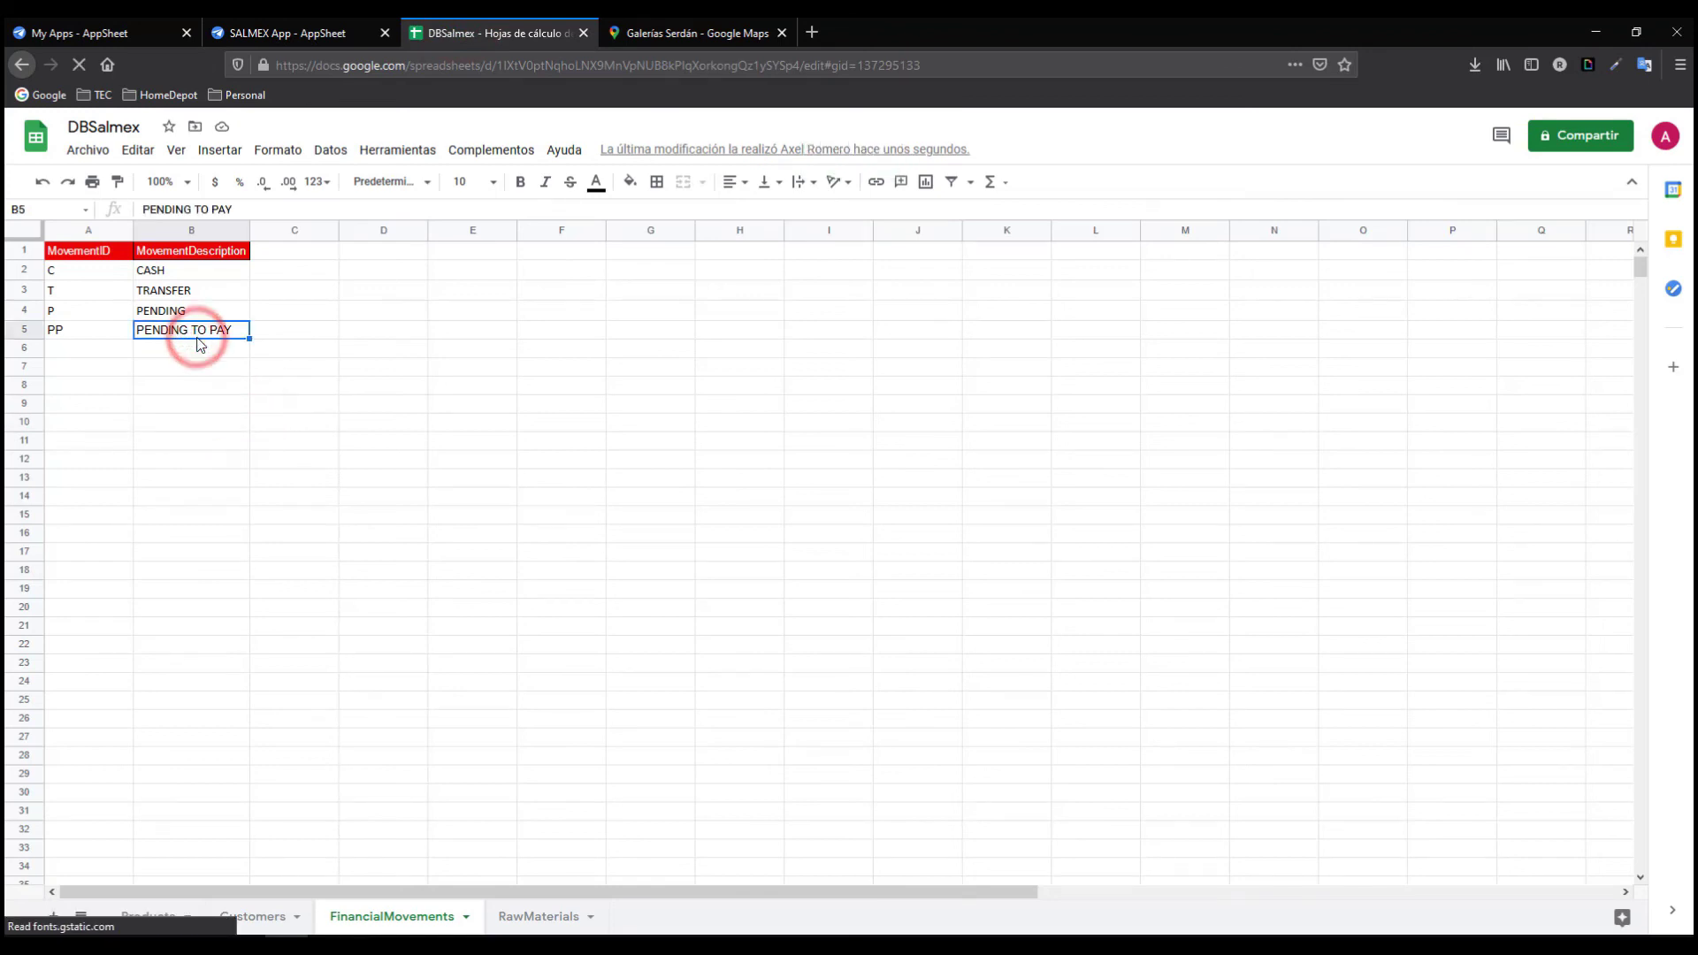
click(292, 31)
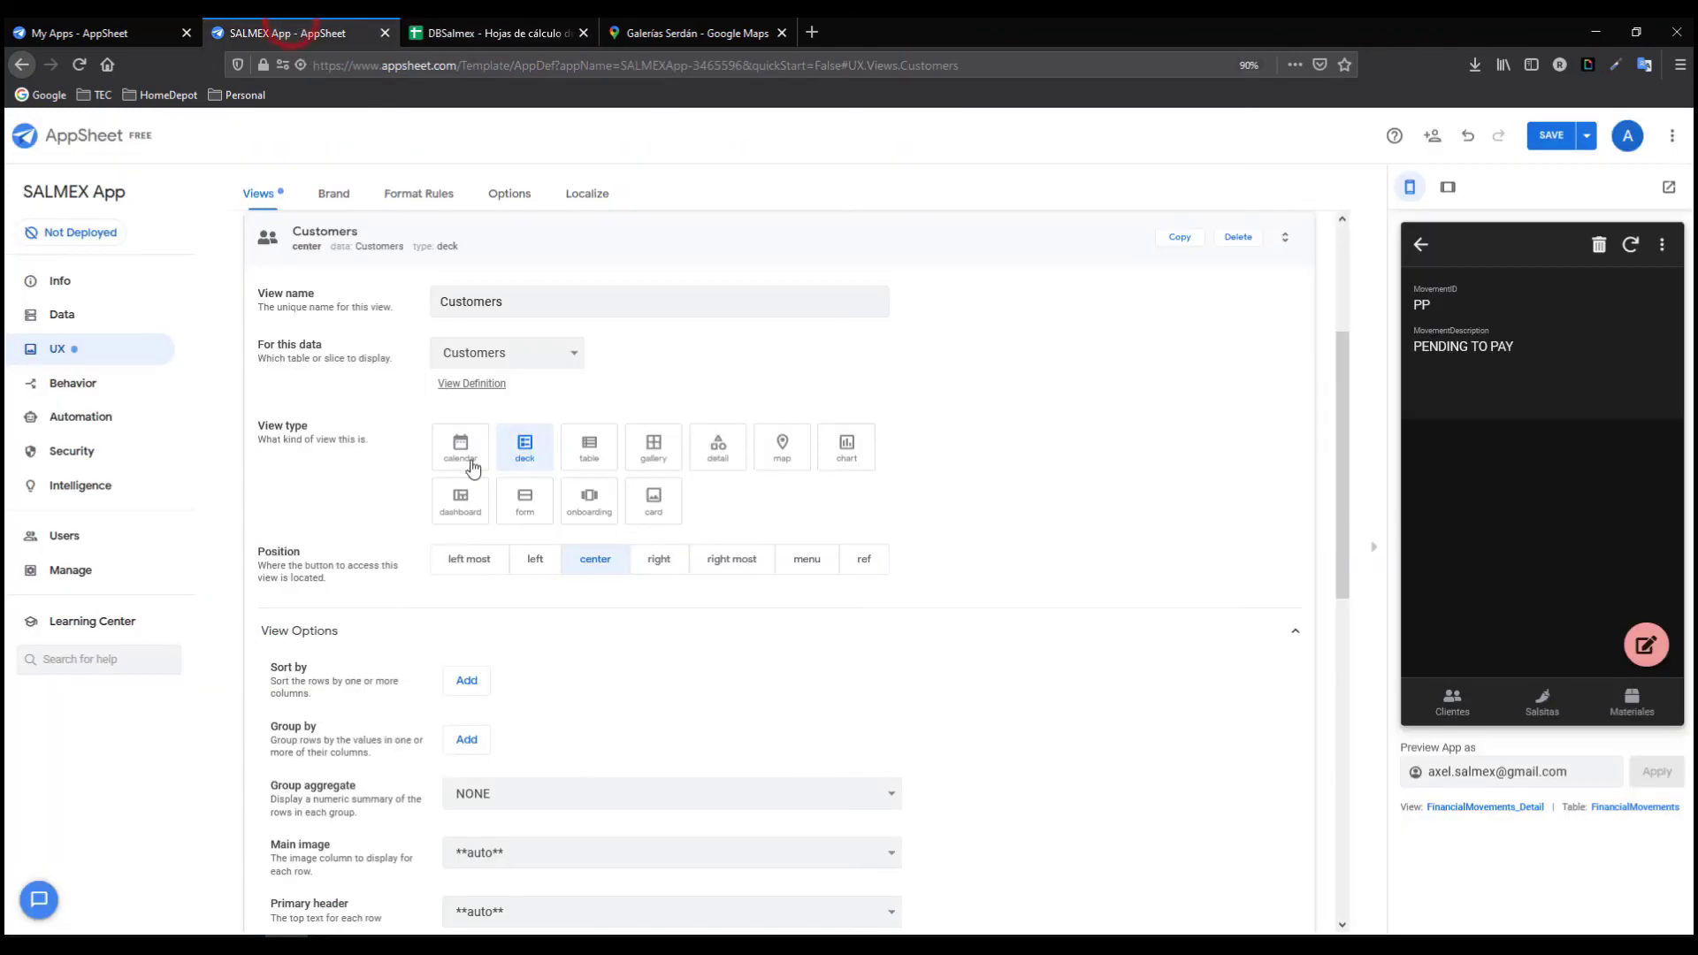
Step: Return the preview to the movements list, collapse the Customers and Products view settings, and open RawMaterials
click(1416, 245)
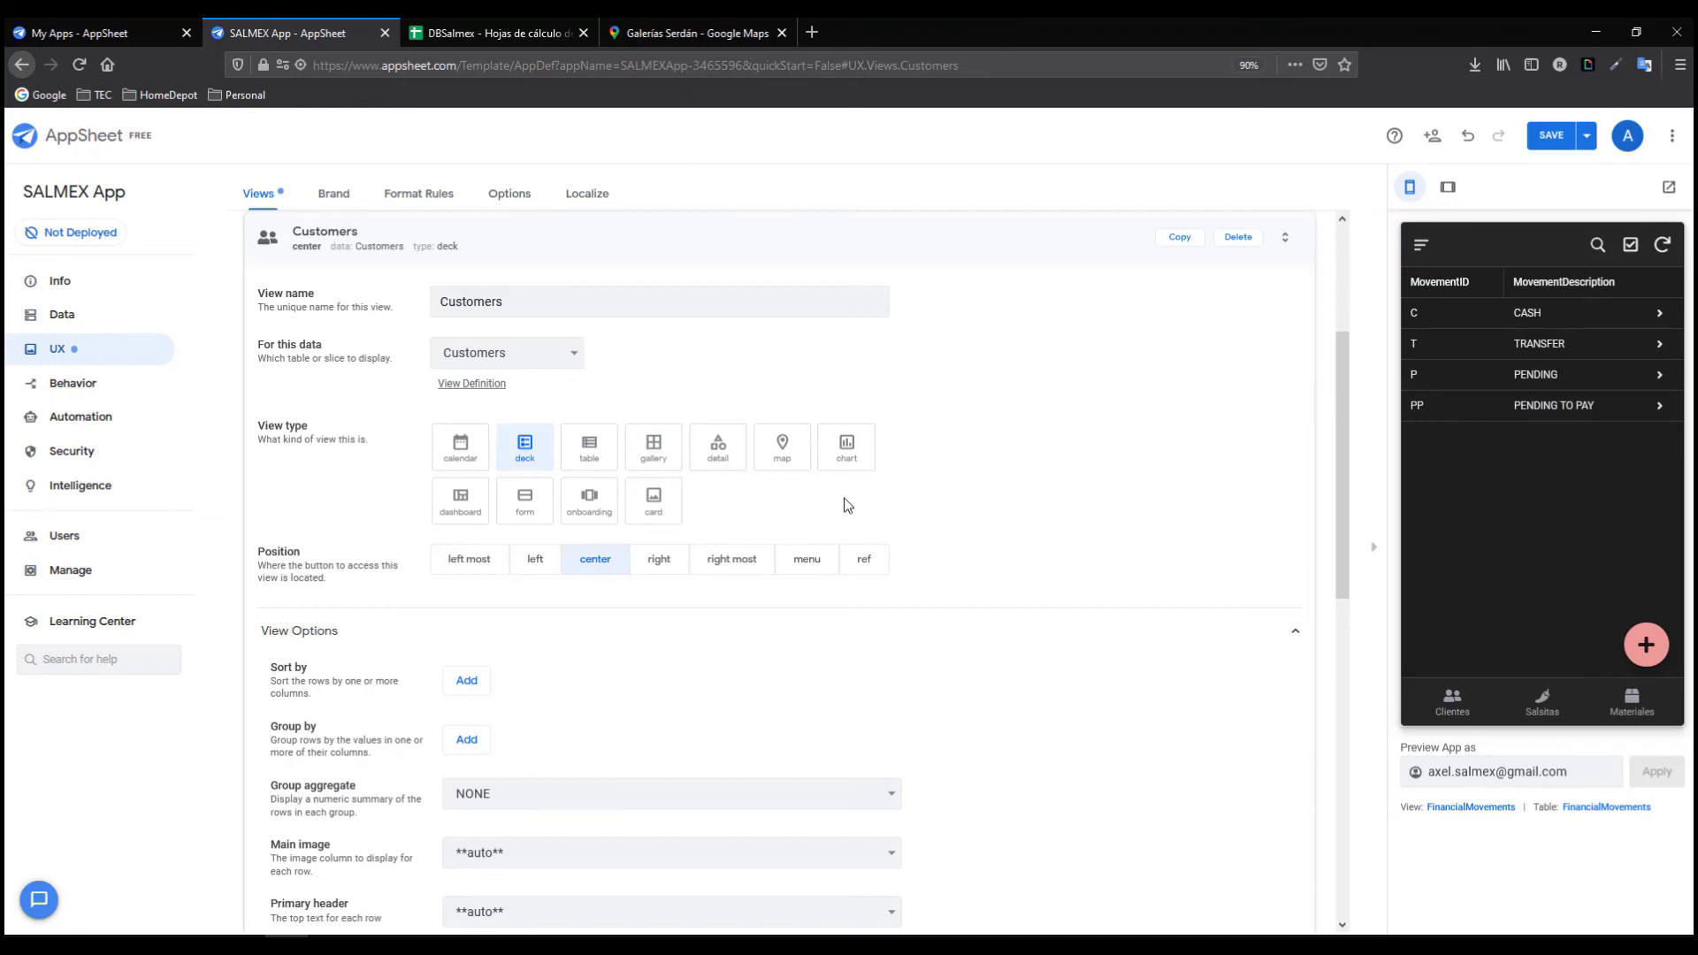
click(349, 237)
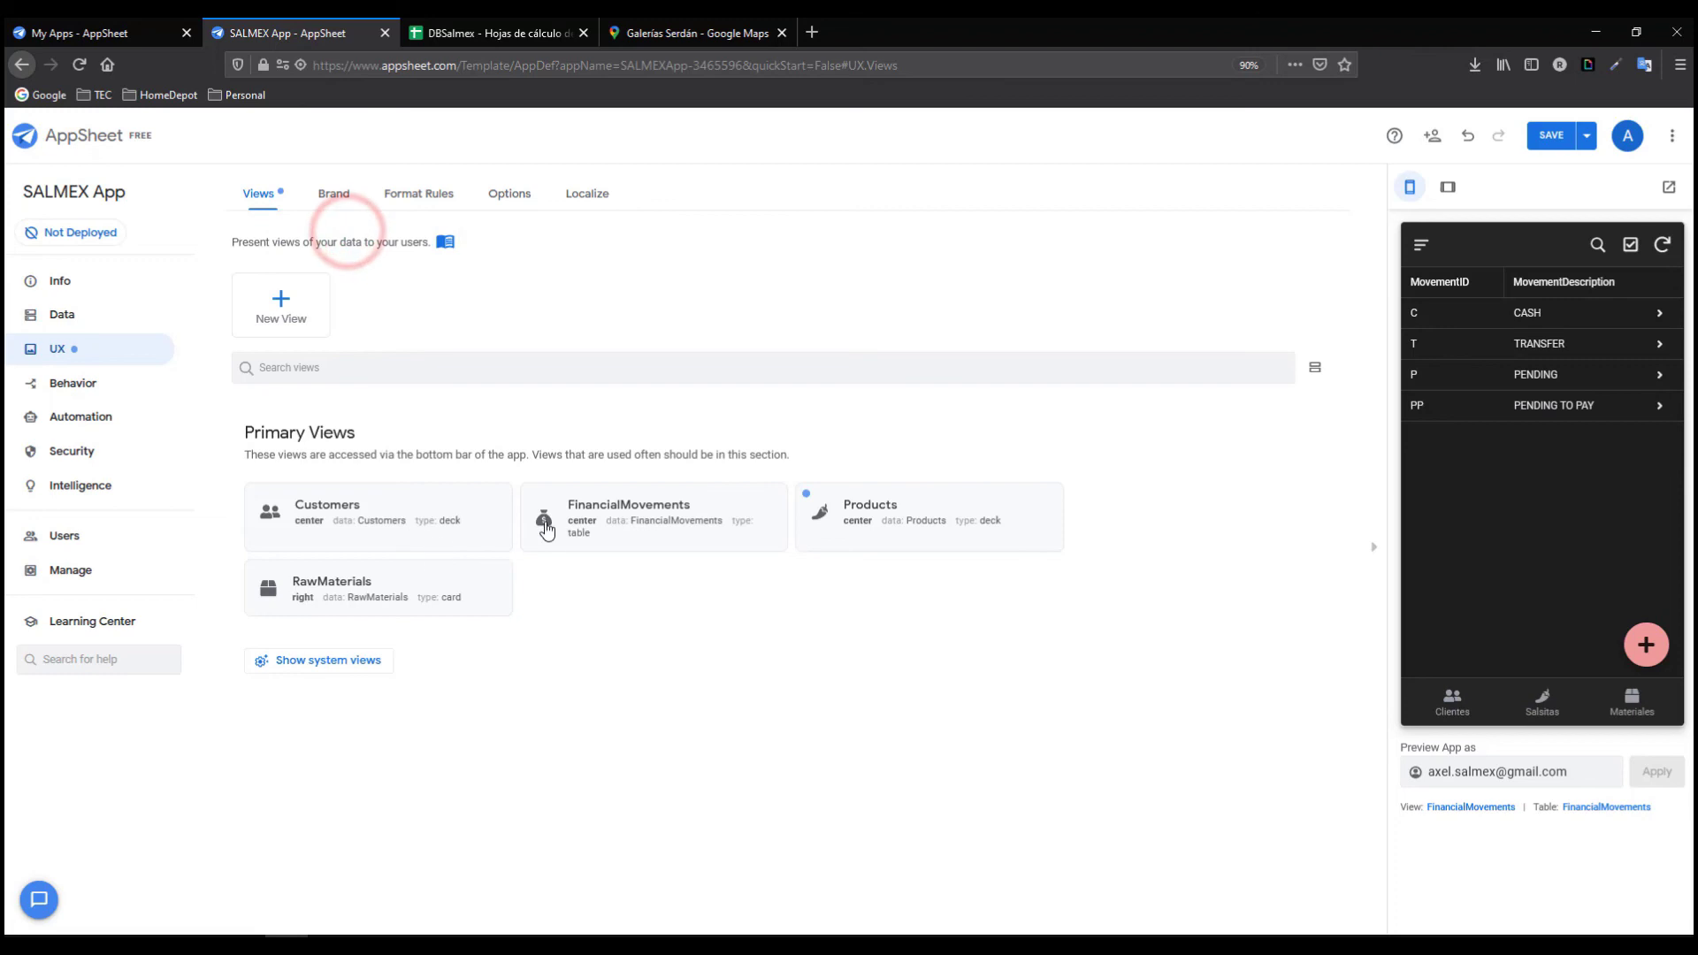
click(880, 502)
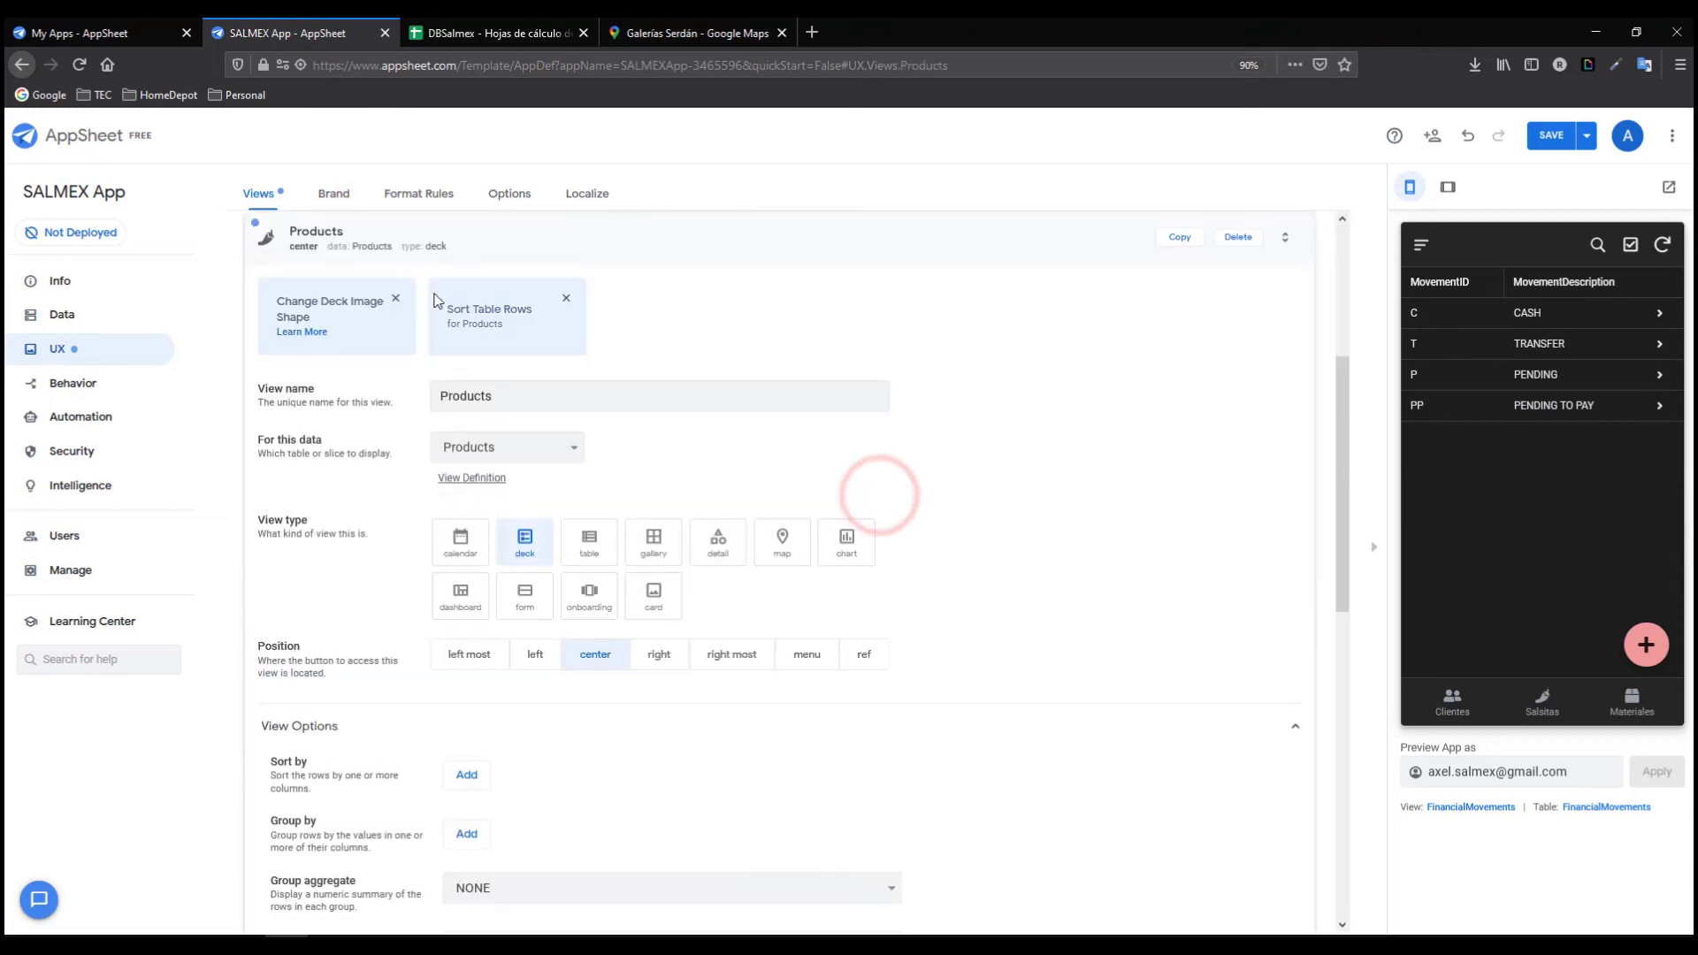
click(453, 249)
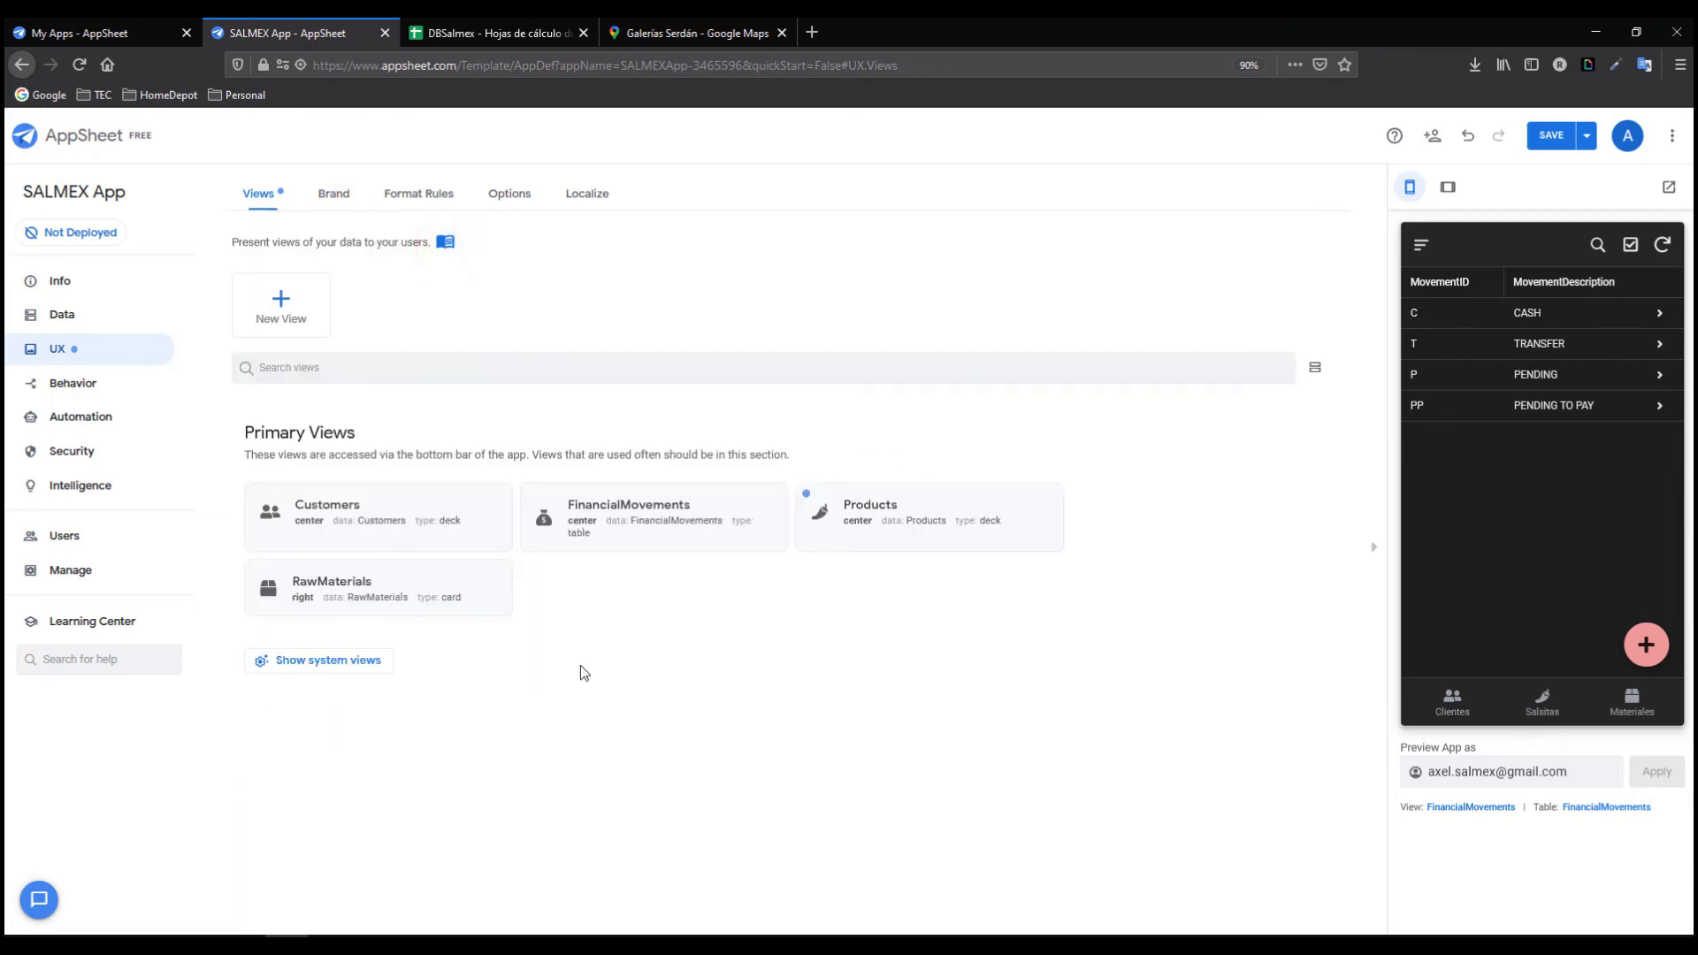
click(337, 600)
Step: Set the RawMaterials view position to center, then view the Salsitas list in the preview
click(600, 560)
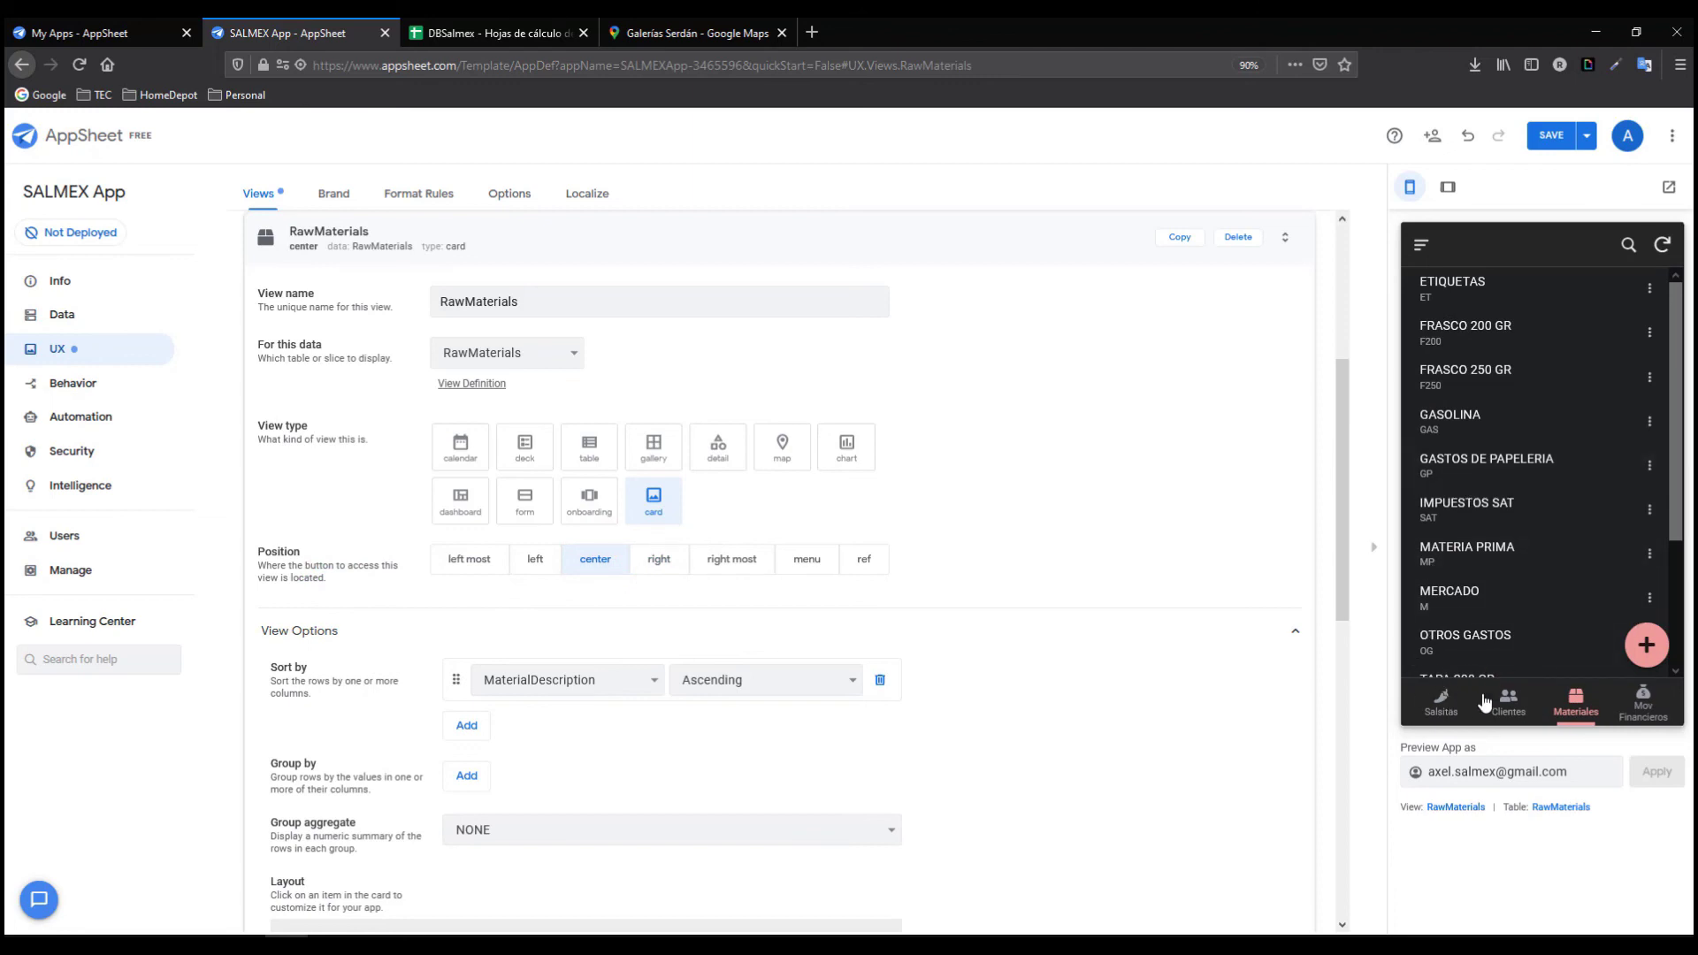
click(1441, 707)
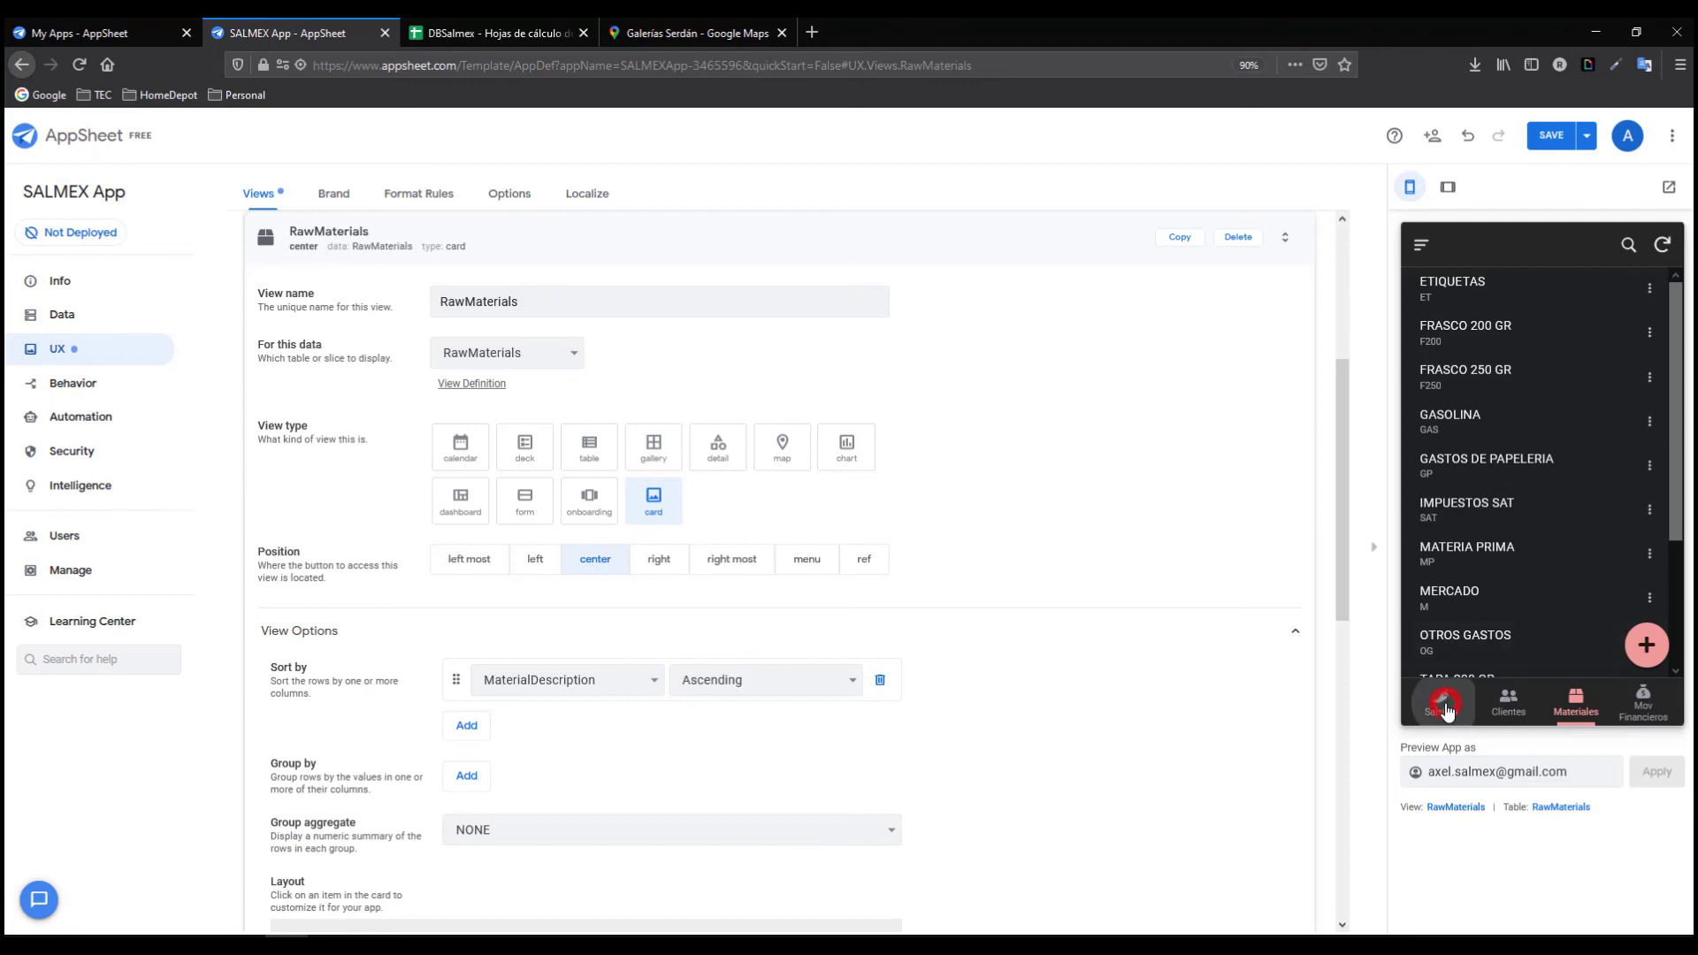